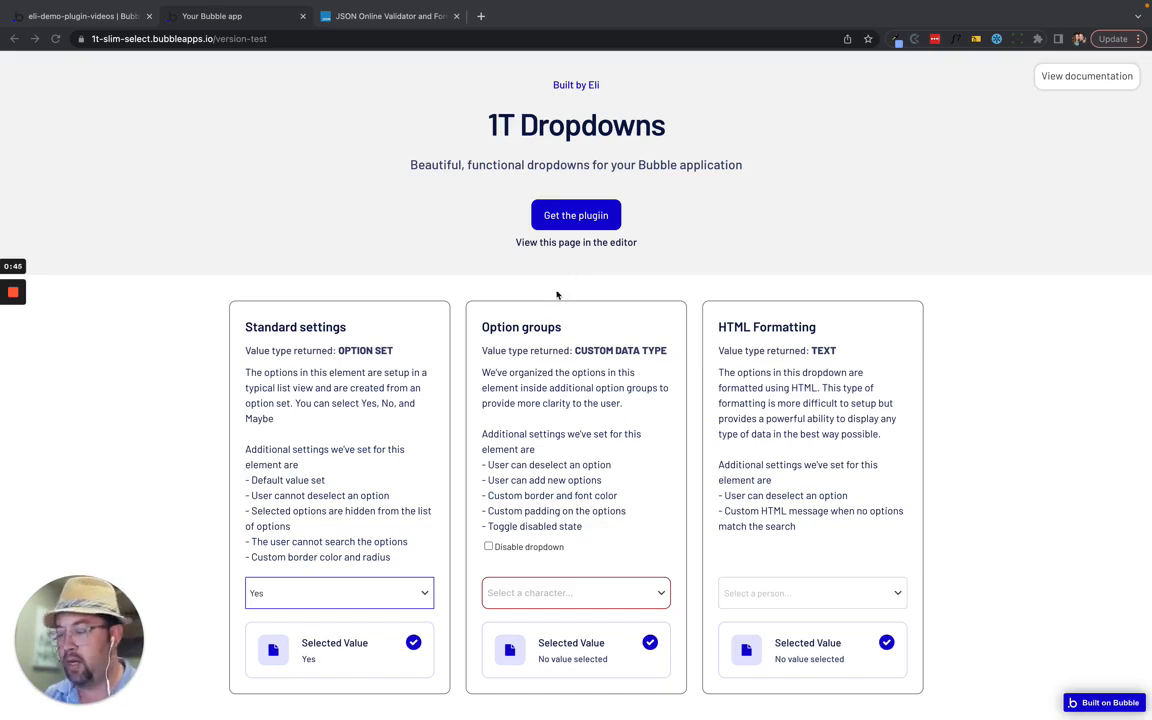
- Set the Standard settings dropdown to No, change it to Maybe, and check the options left in its list
click(333, 593)
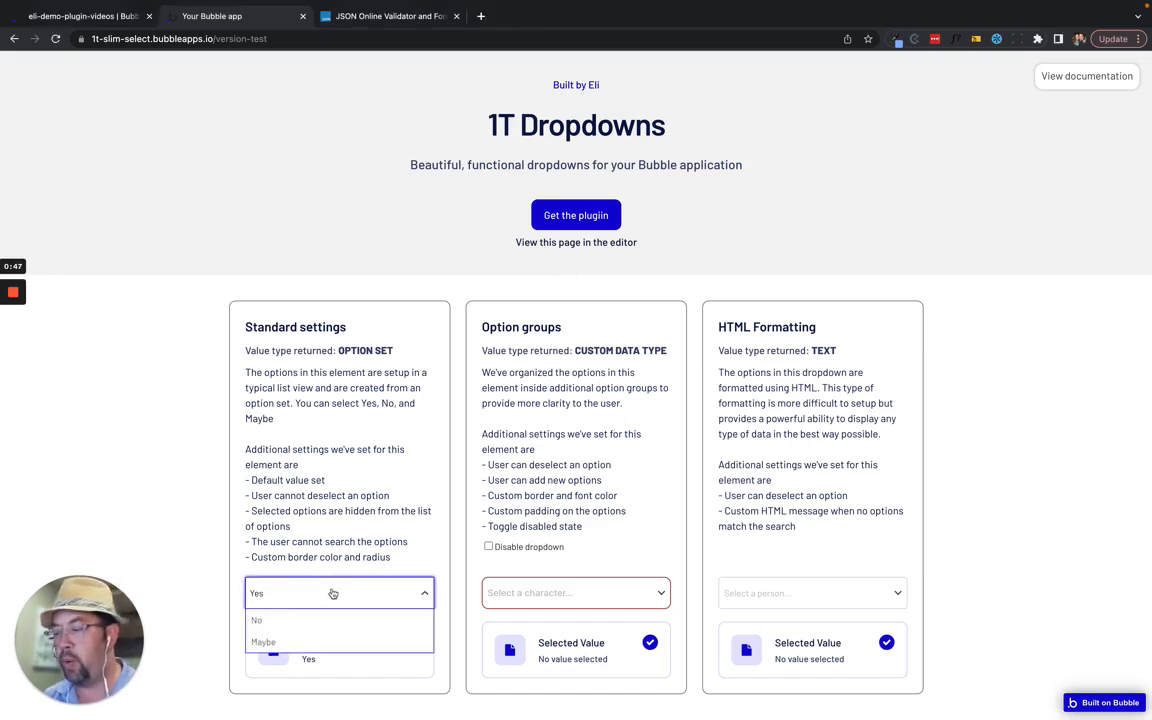
click(301, 626)
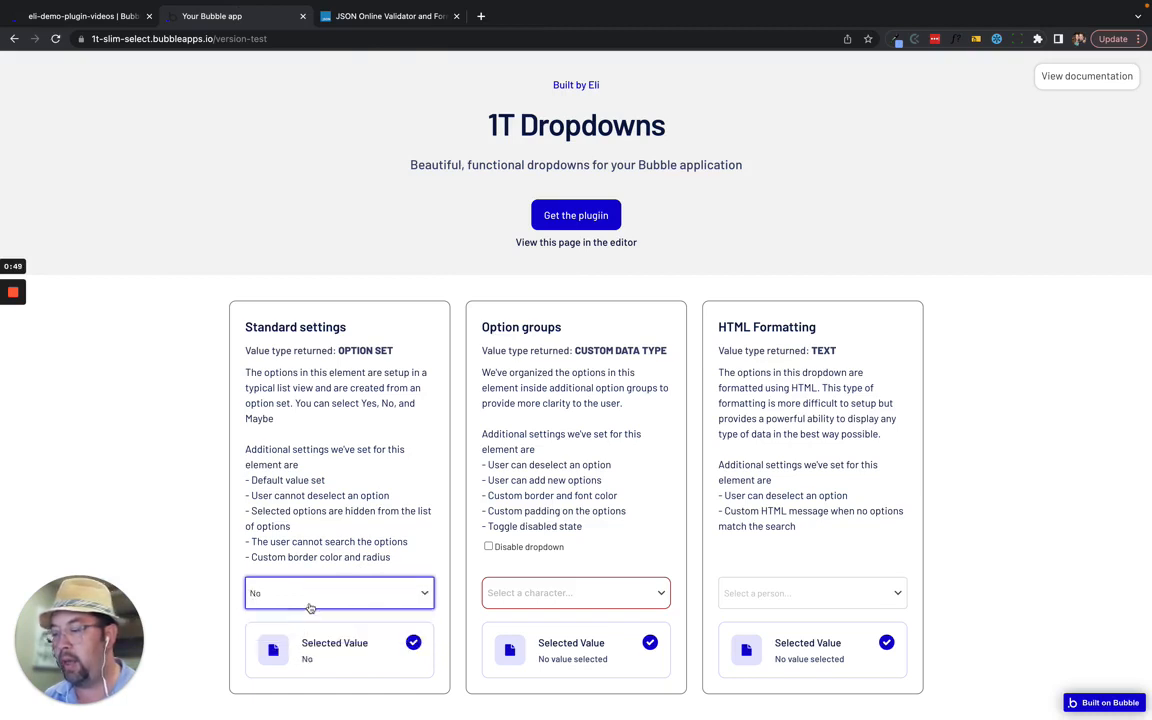
click(311, 599)
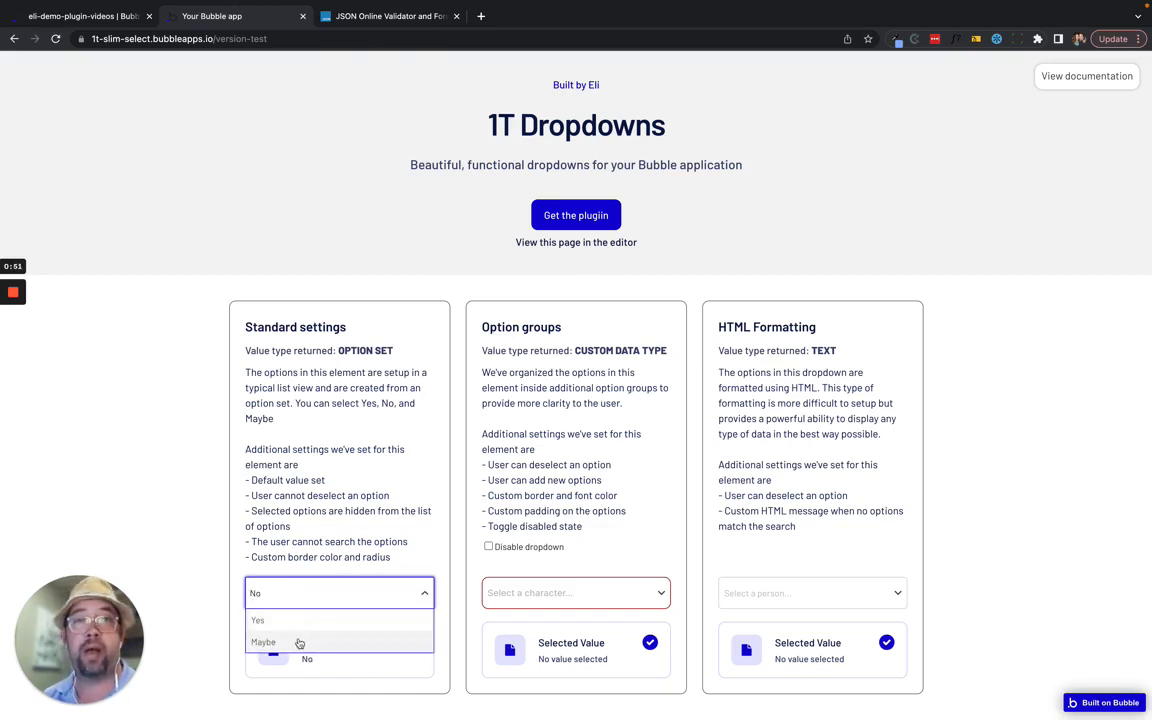
click(298, 642)
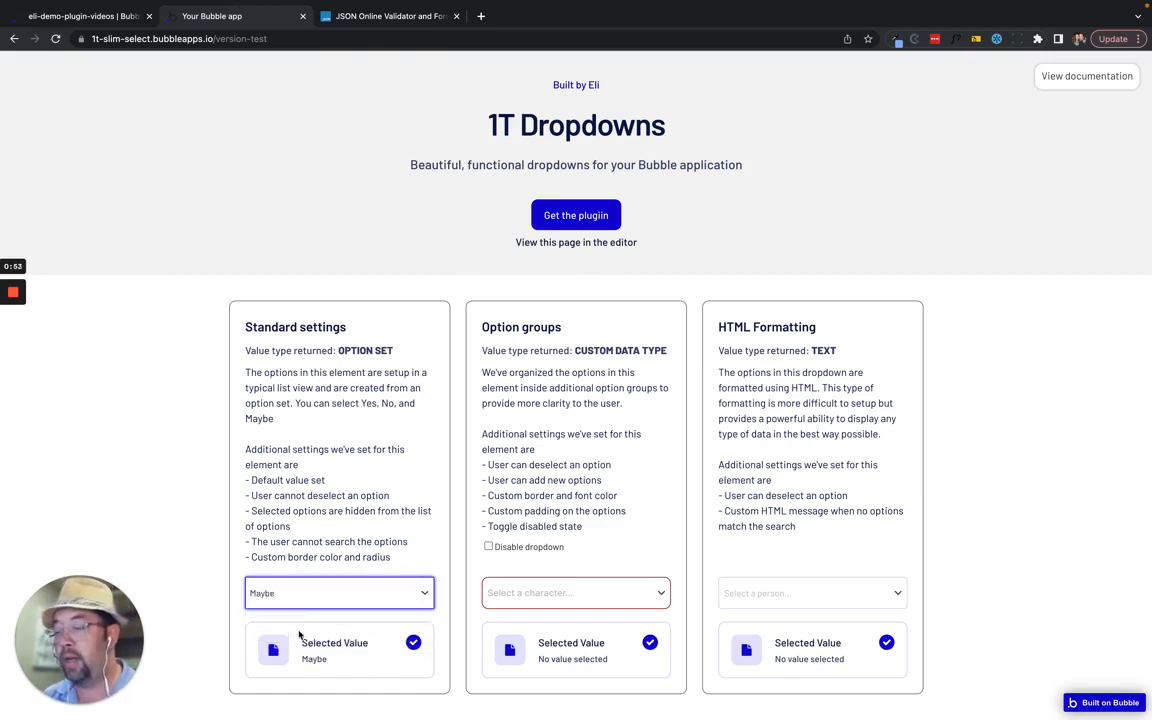
click(320, 596)
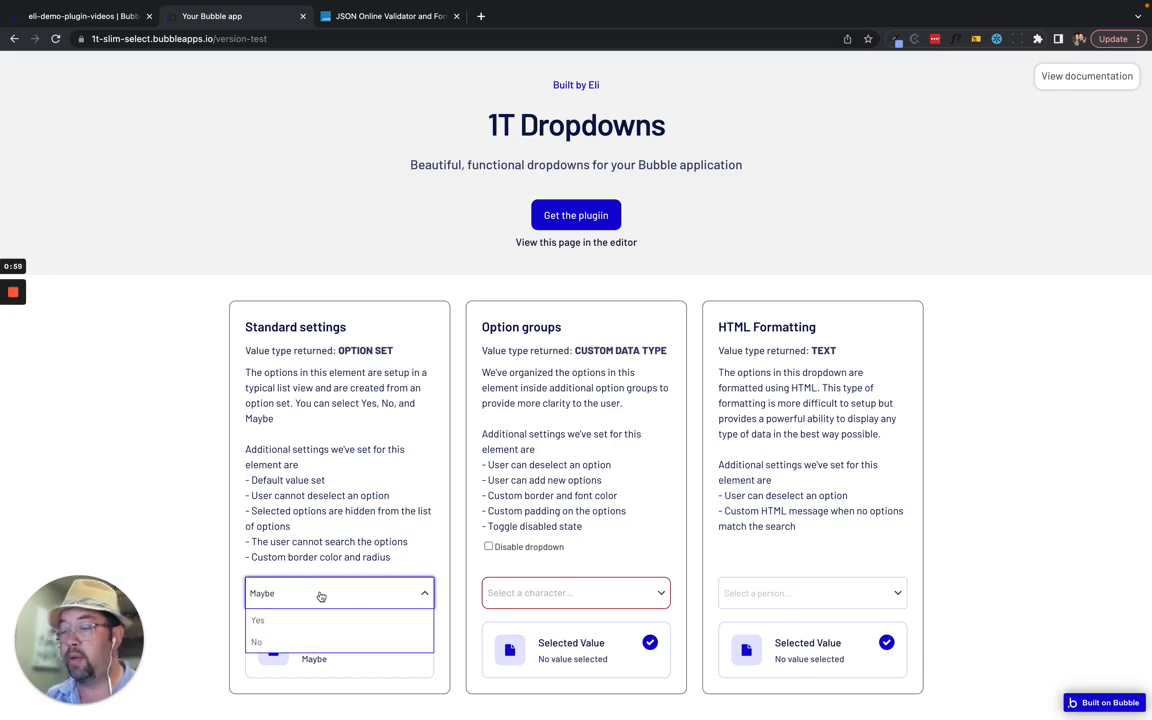
click(489, 508)
- Examine the Cartoon, Person and Wizard groups in the Option groups character dropdown, leaving it without a selection
scroll(496, 509, down, 5)
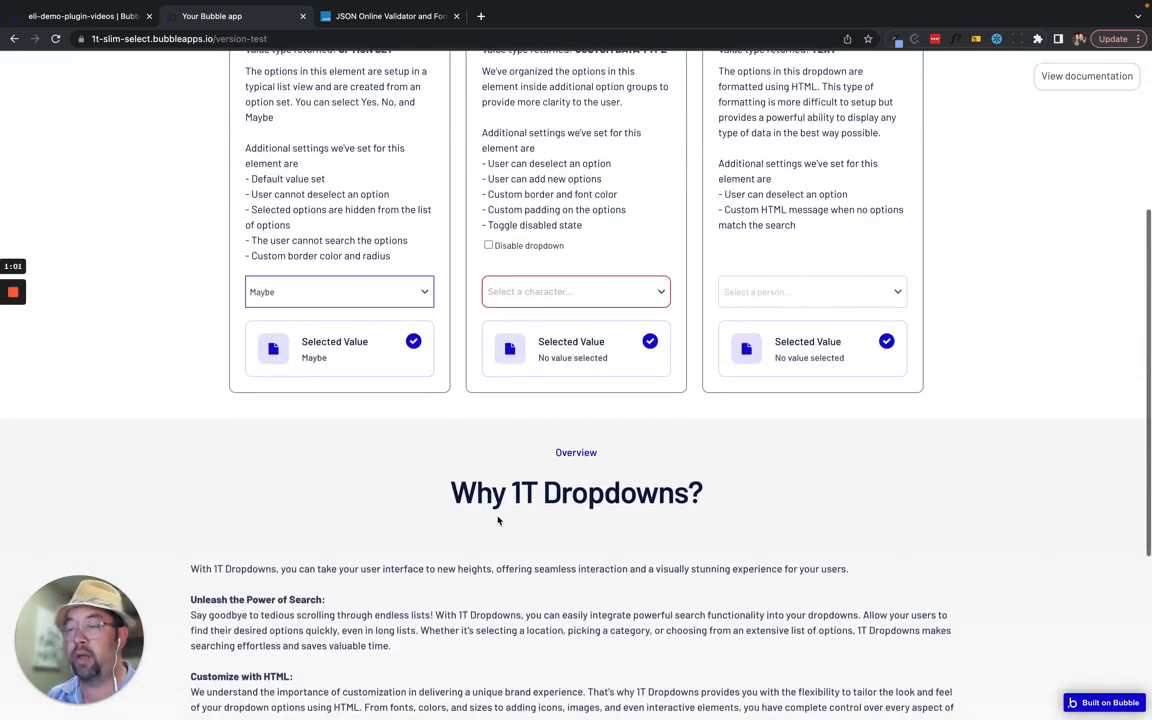
scroll(498, 520, up, 1)
click(587, 363)
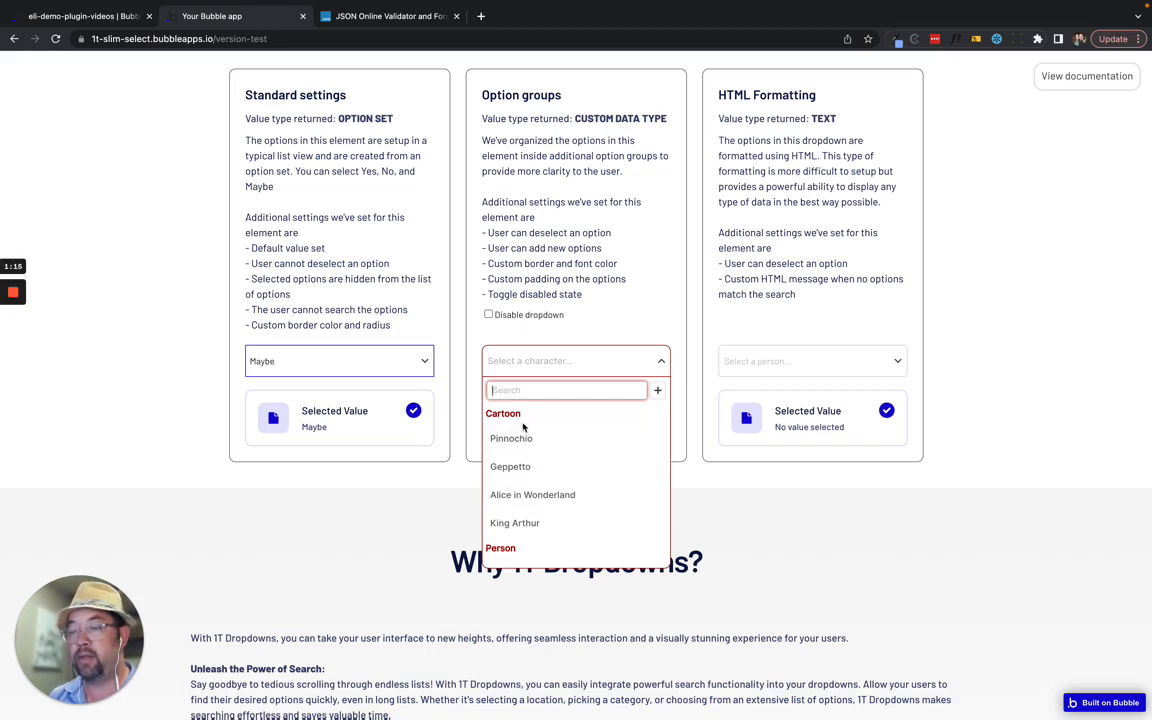
scroll(535, 470, down, 1)
scroll(534, 445, up, 1)
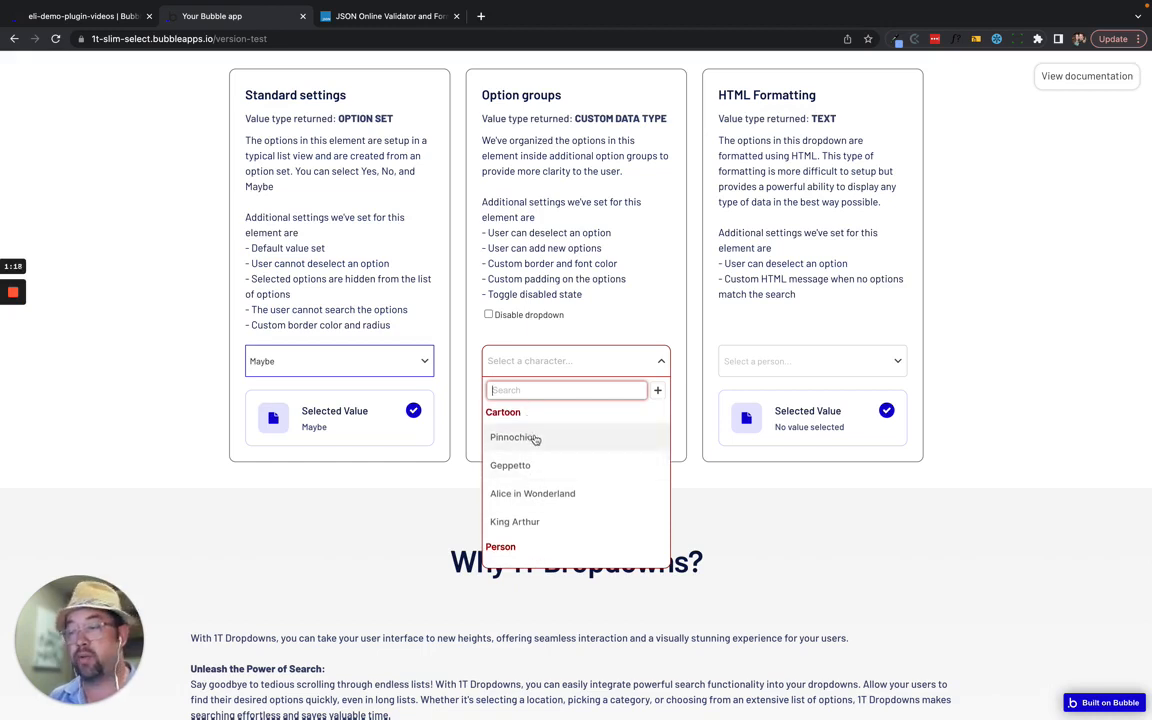
scroll(545, 500, down, 3)
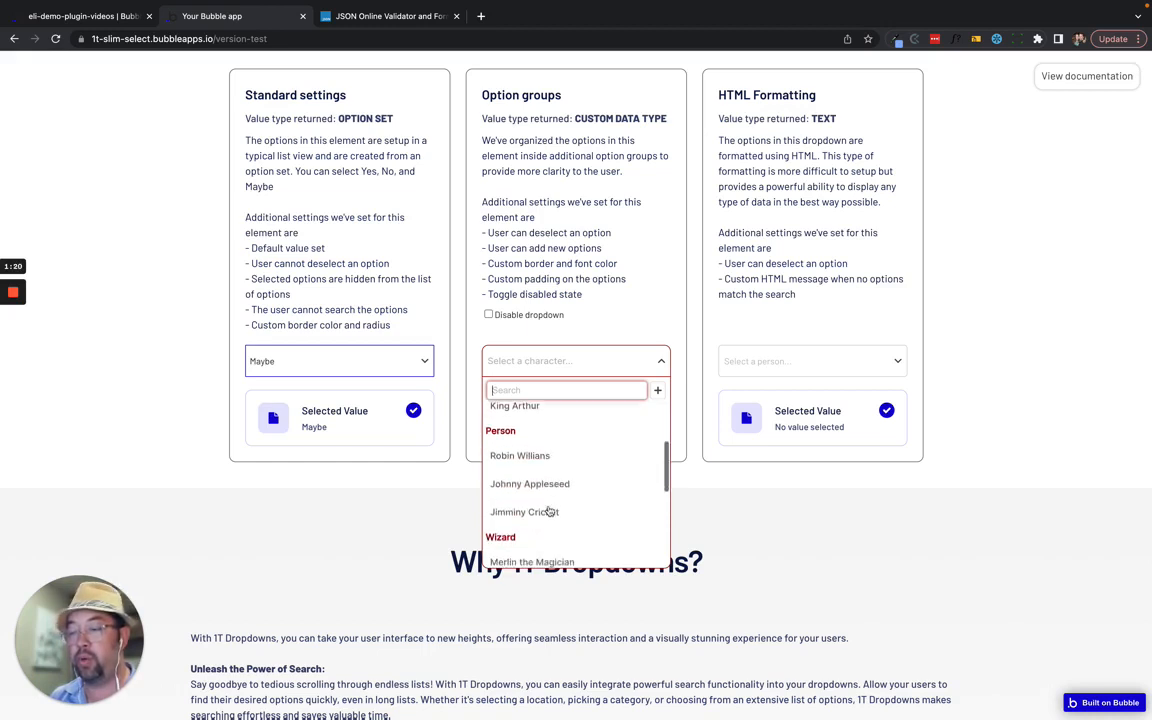
scroll(549, 505, down, 1)
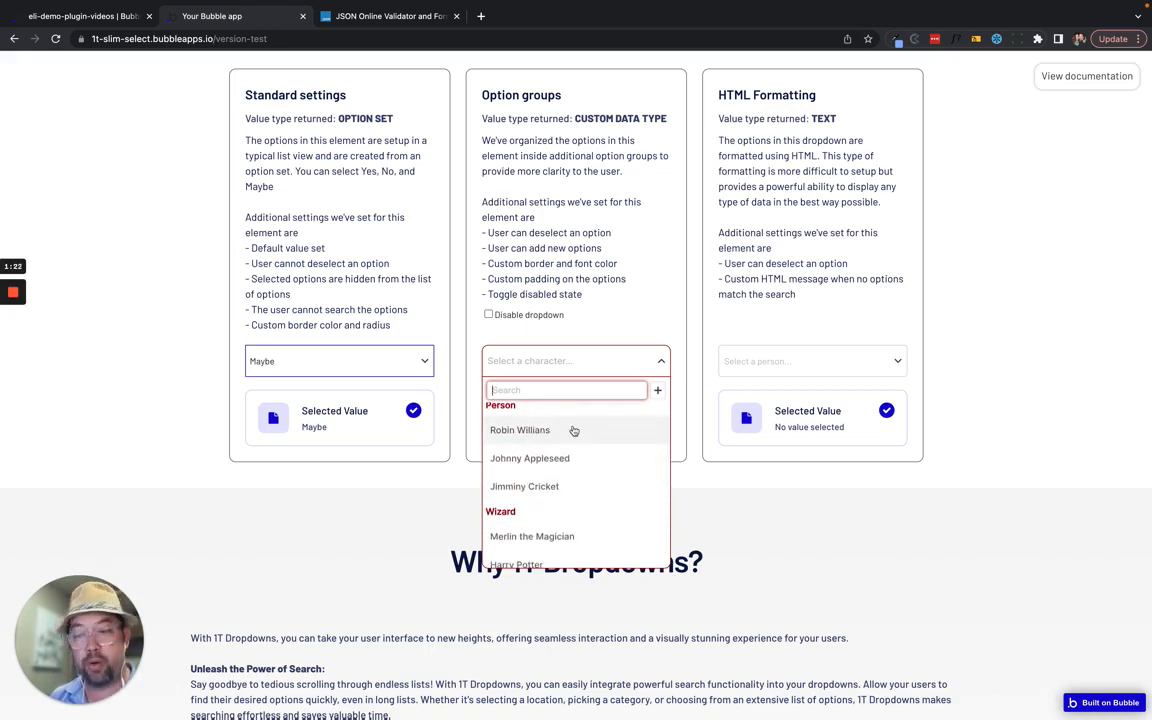
scroll(548, 488, down, 2)
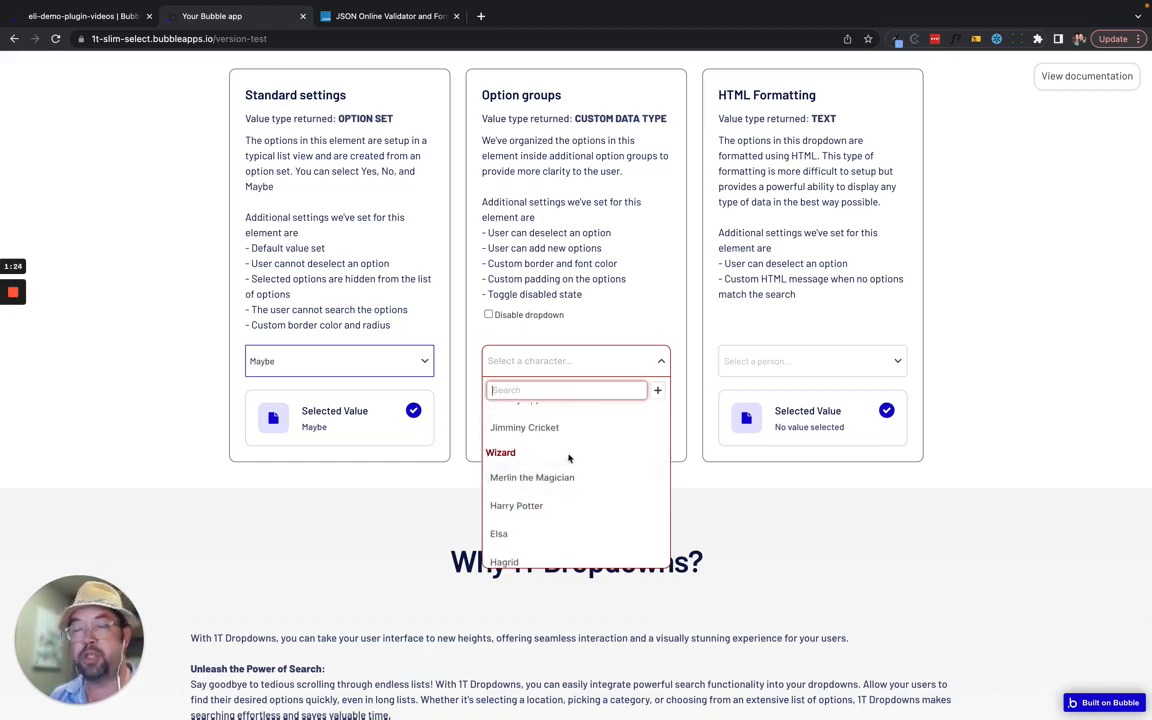
scroll(568, 458, up, 5)
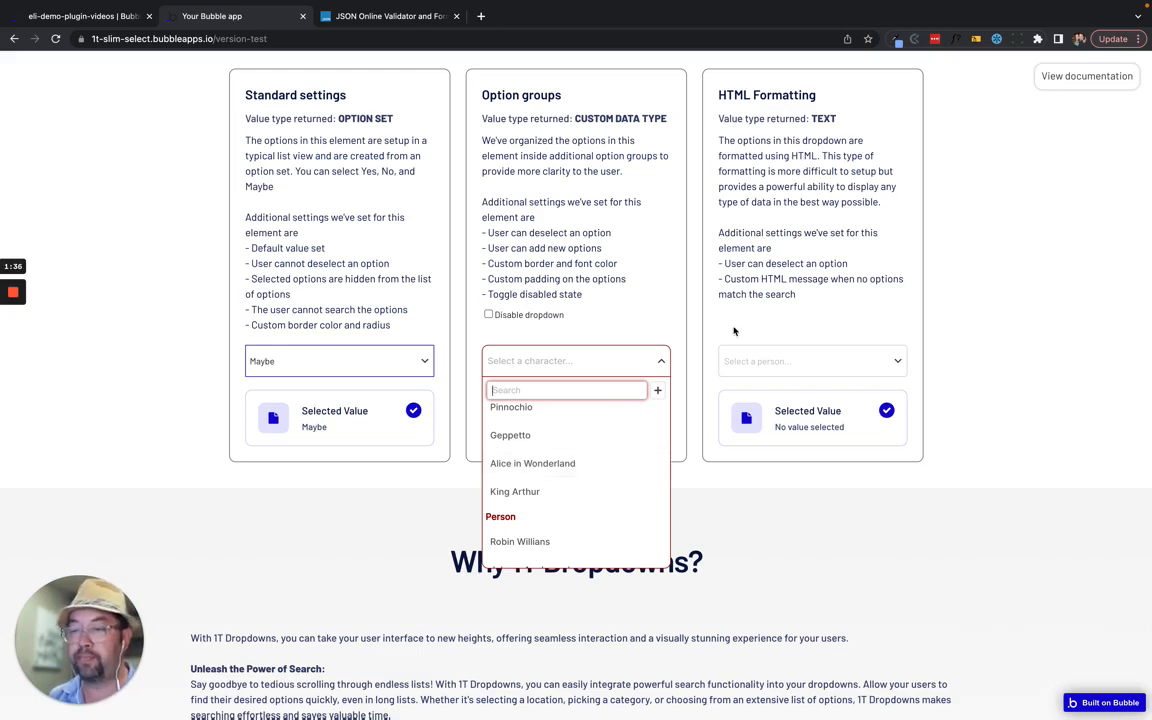
click(717, 256)
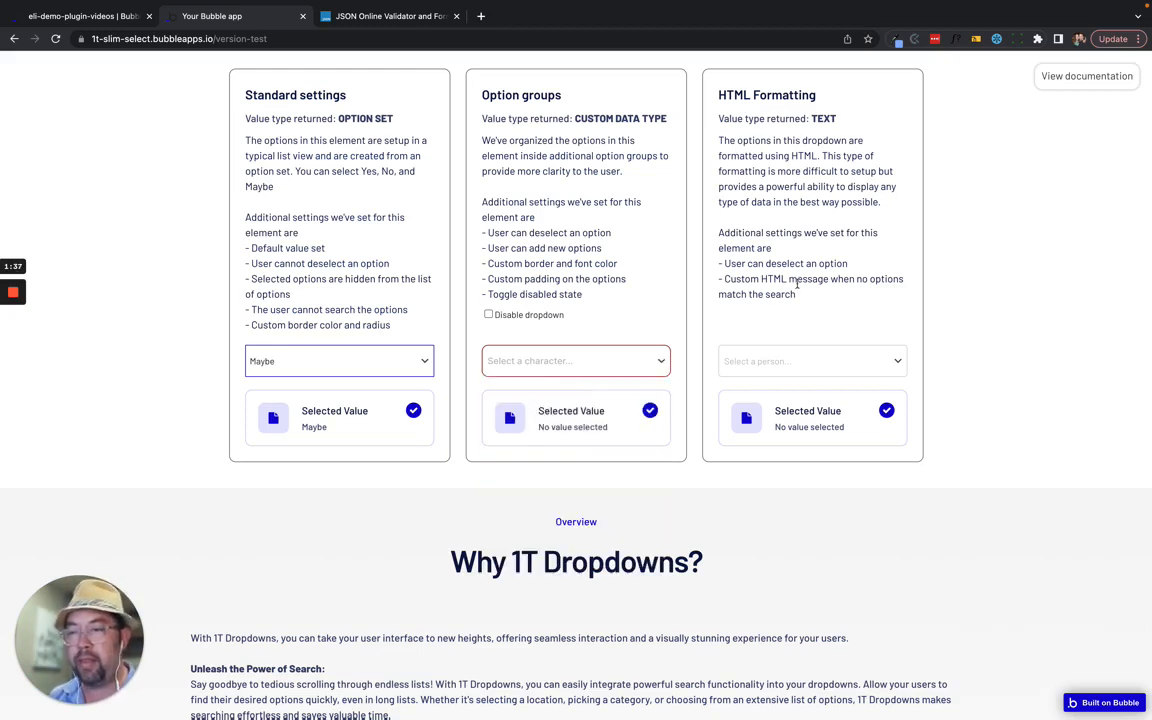
- Select the second person in the HTML Formatting dropdown
click(805, 368)
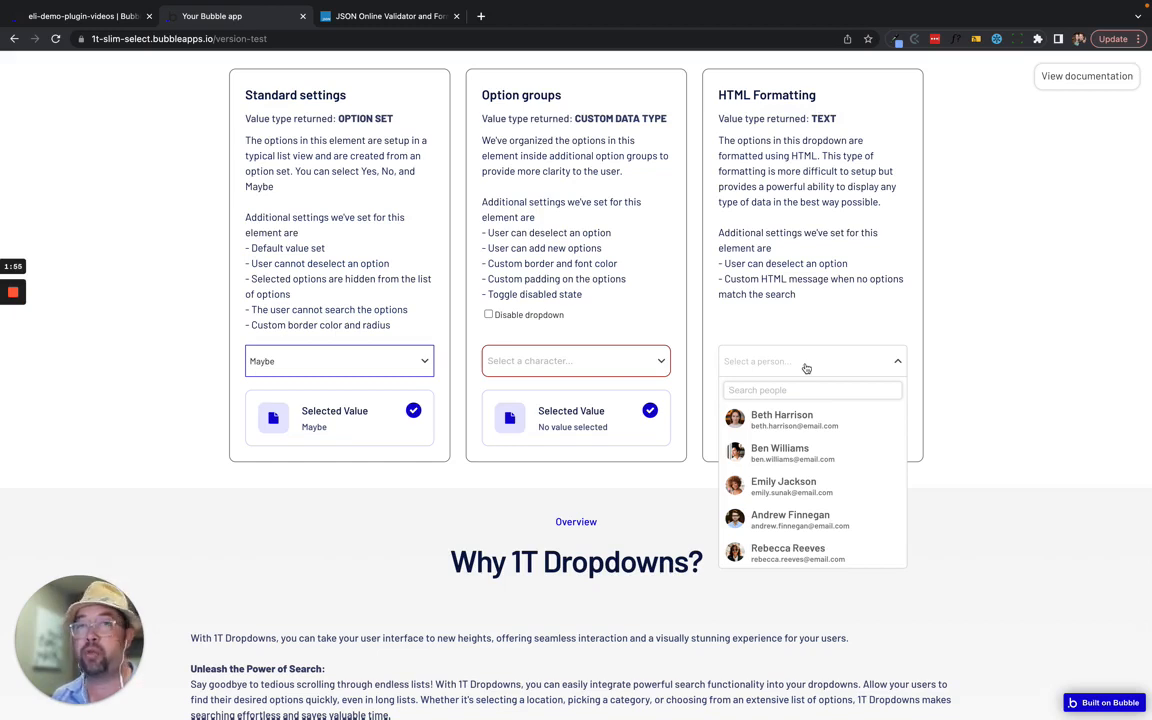
click(792, 456)
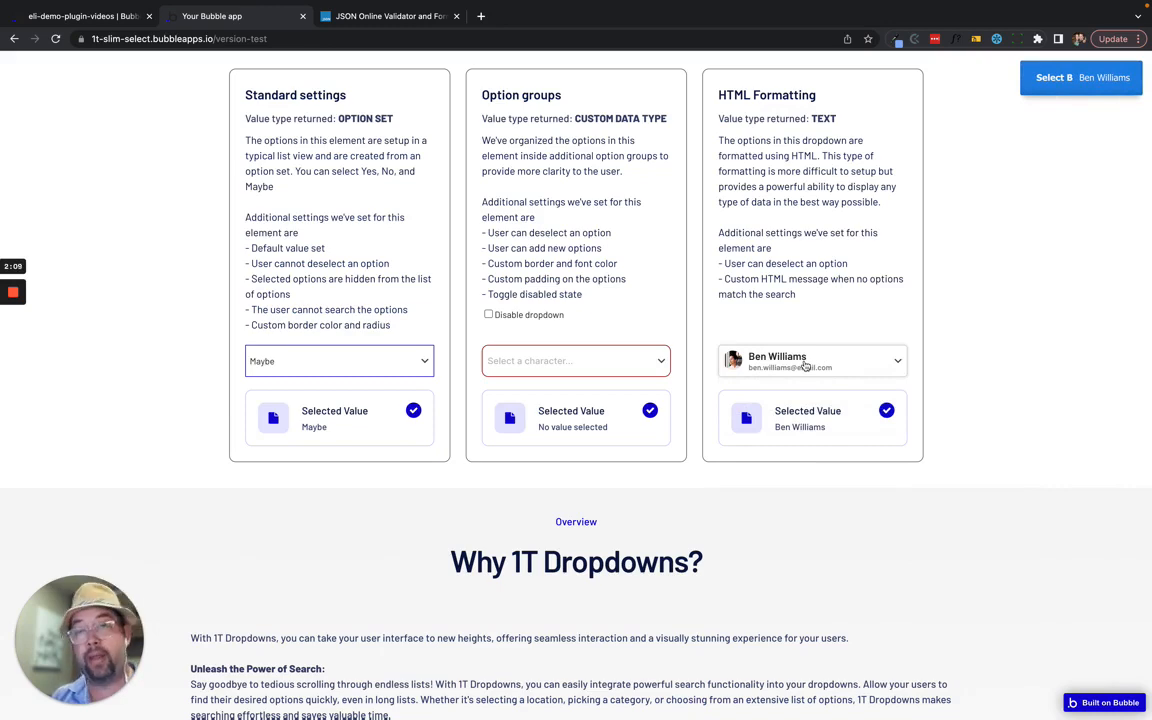
- Open the 1T Dropdowns documentation and read from the installation and data setup sections through to the HTML example code
scroll(805, 366, up, 5)
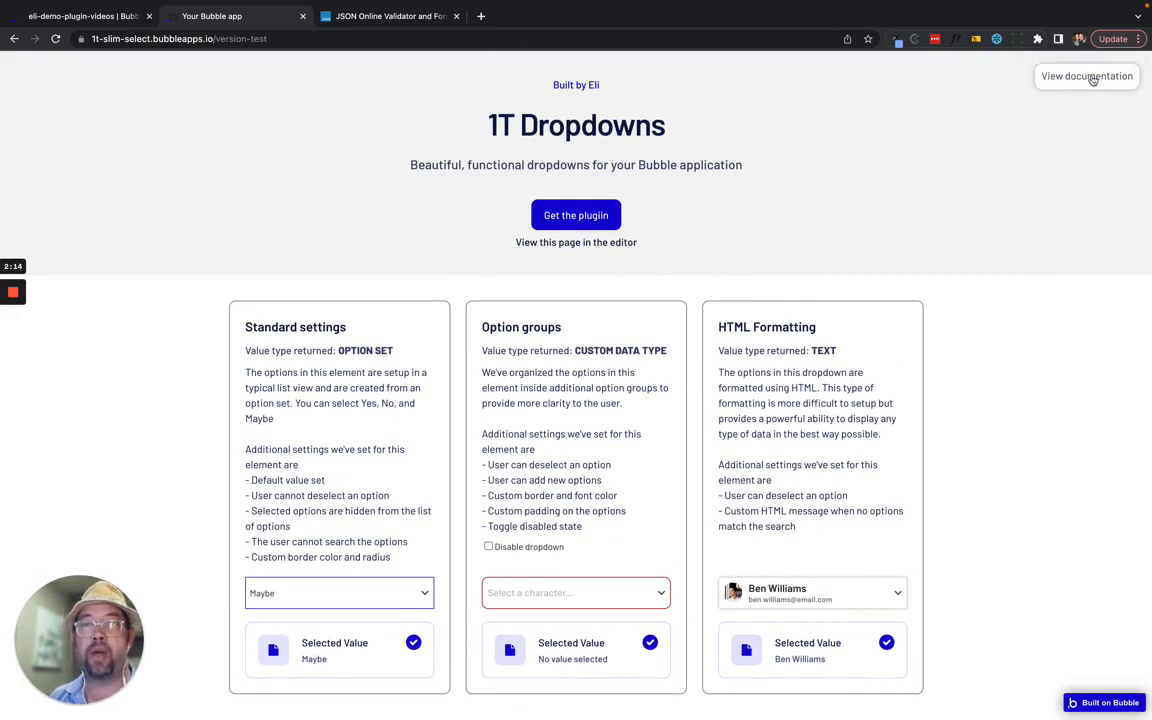
click(1090, 77)
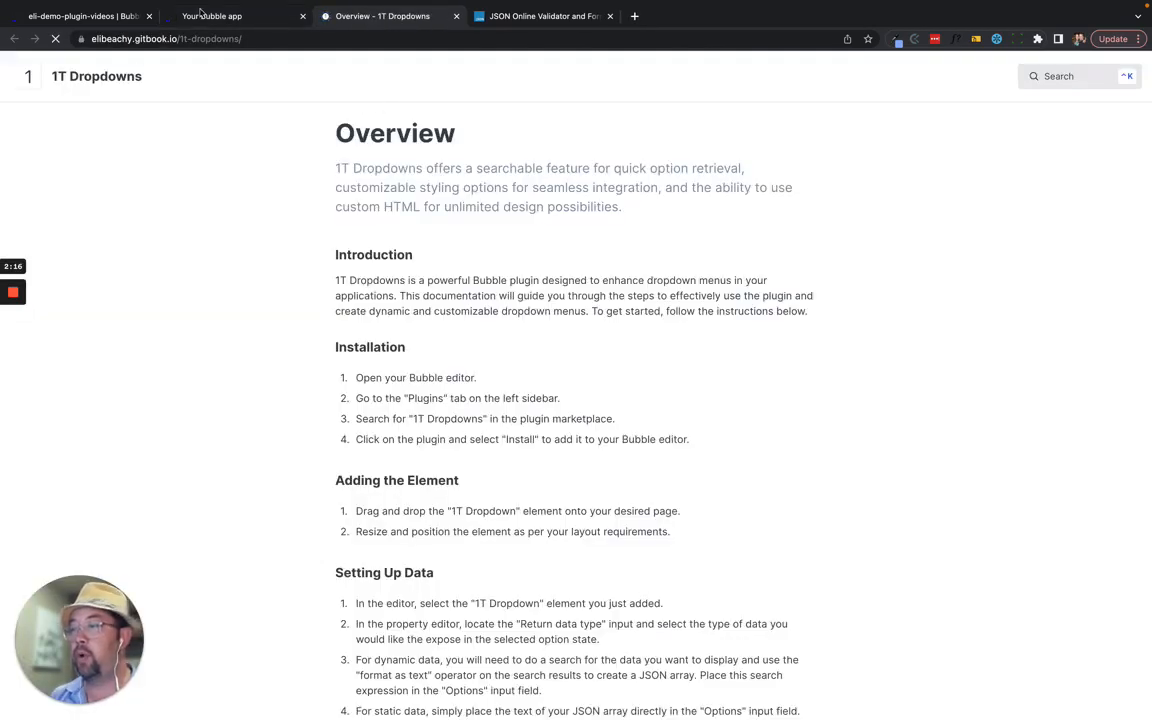
scroll(549, 354, down, 1)
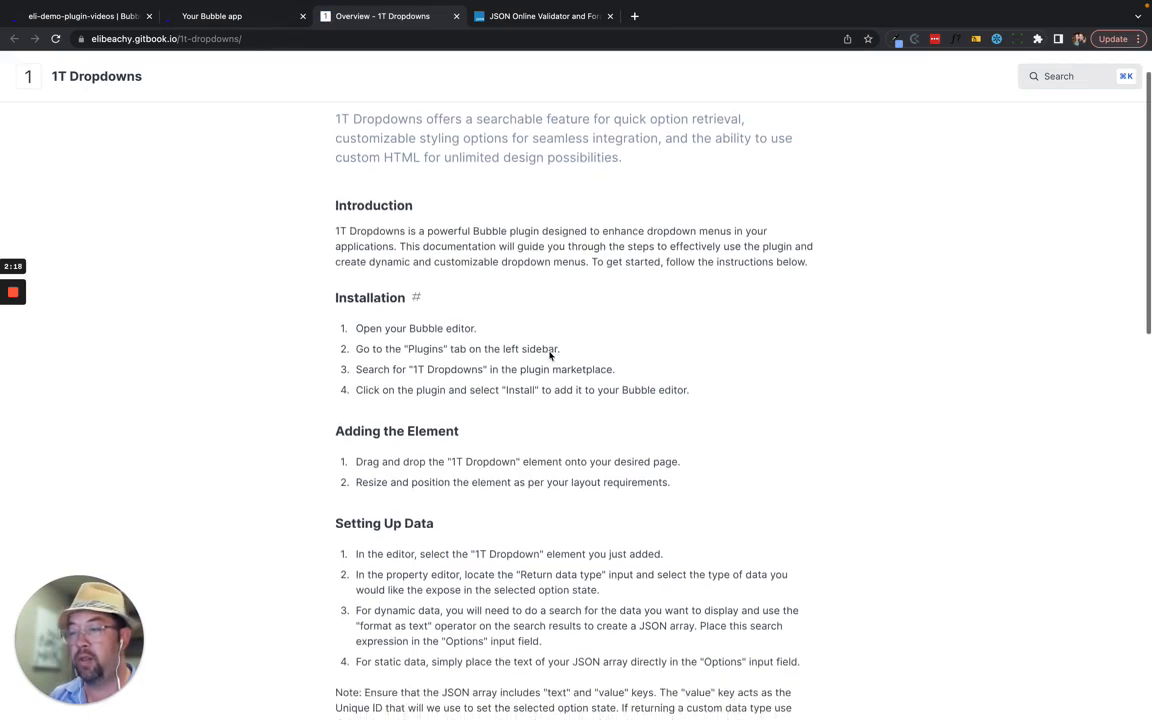
scroll(549, 354, down, 2)
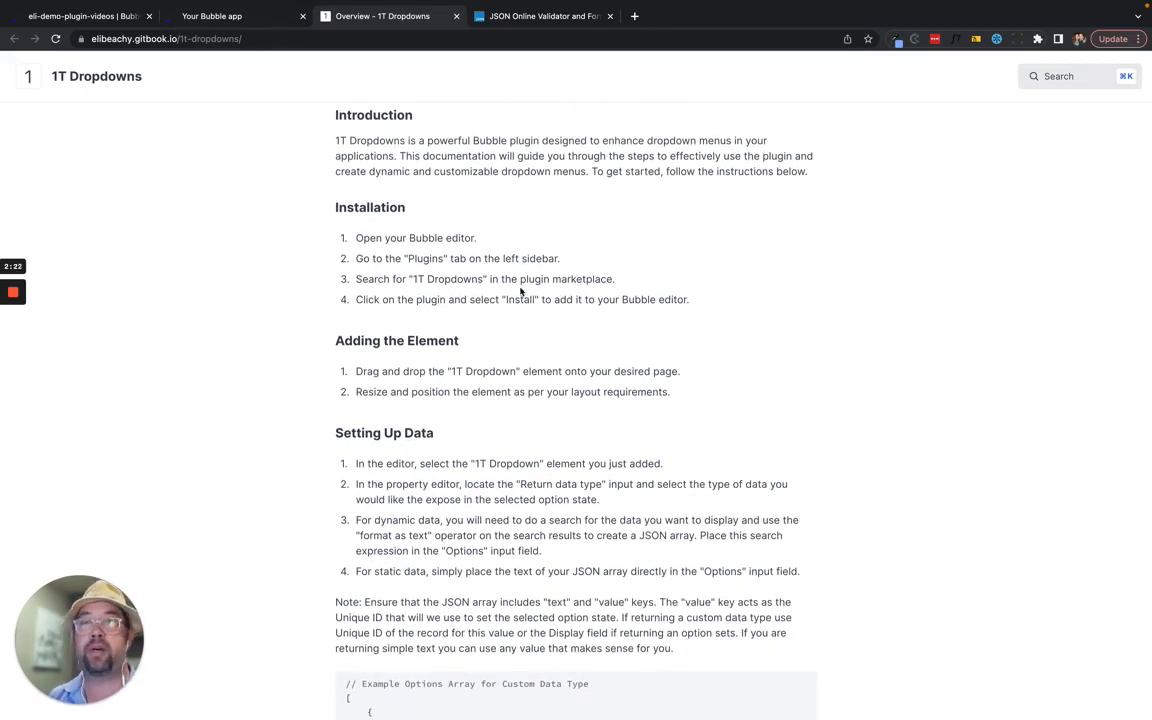
scroll(520, 291, down, 7)
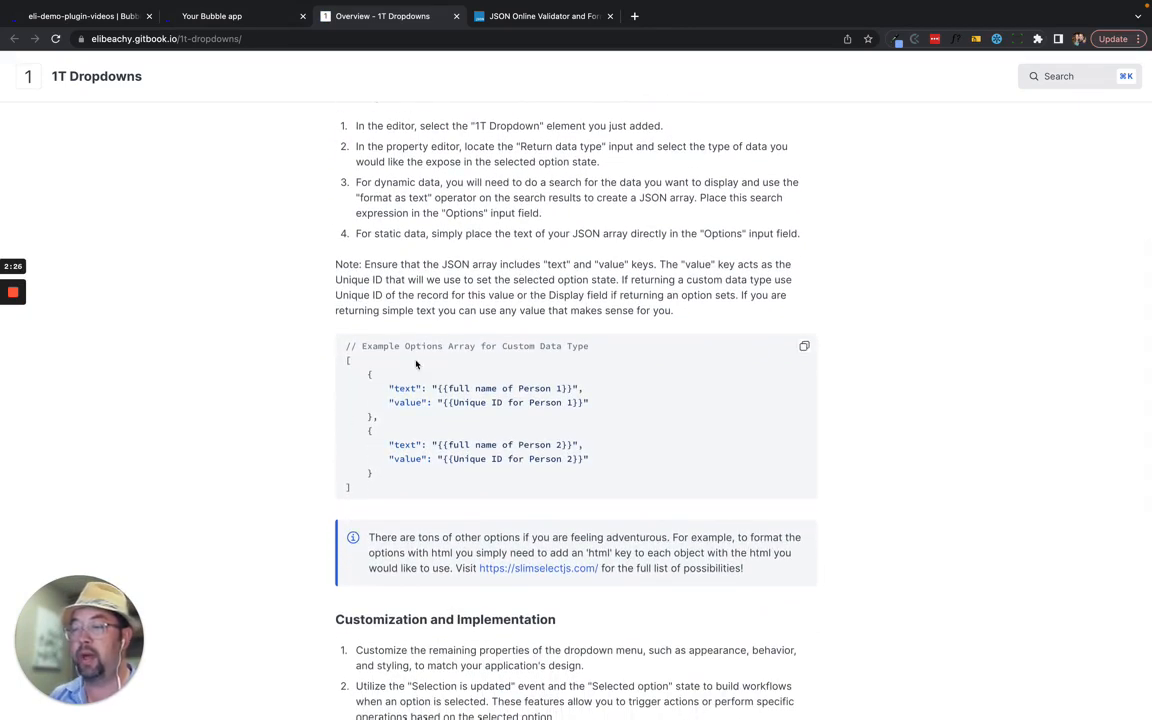
scroll(499, 290, up, 1)
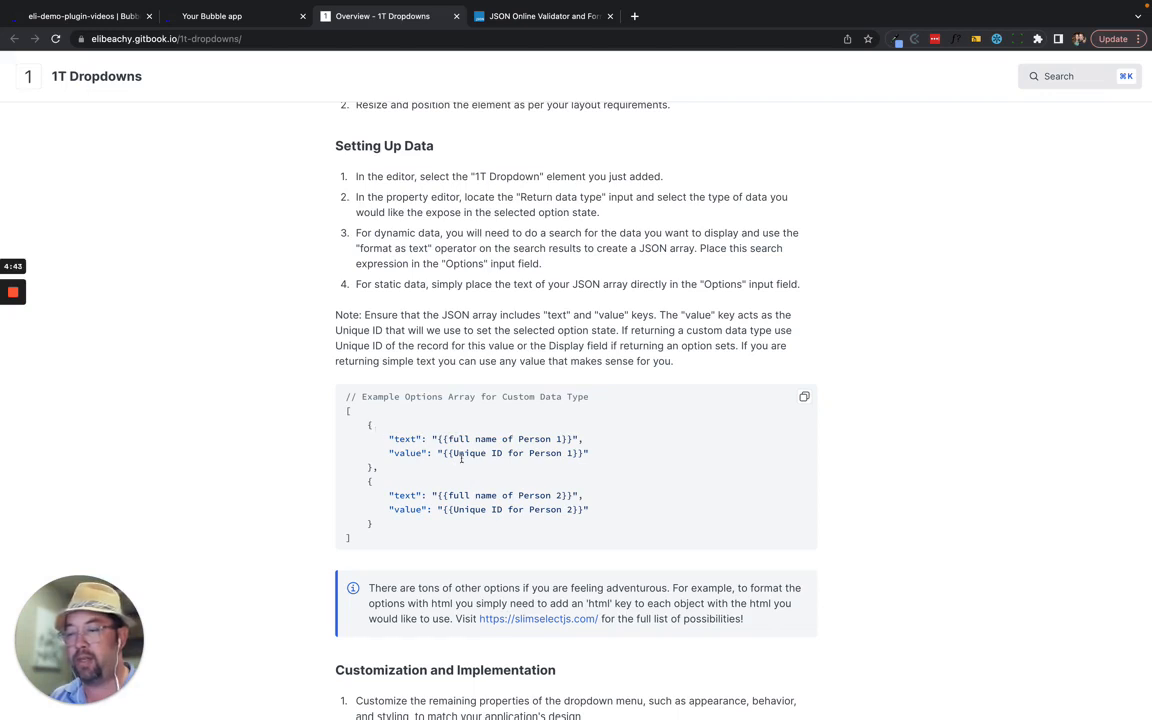
scroll(461, 458, down, 1)
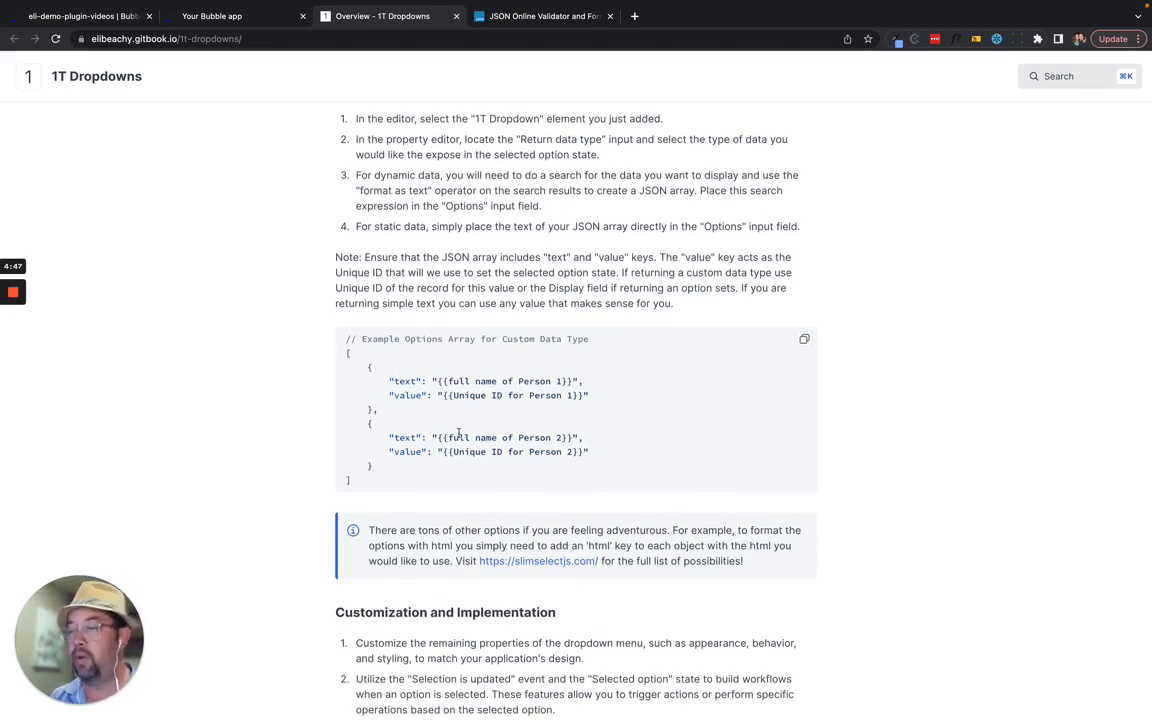
scroll(459, 432, down, 3)
scroll(459, 432, down, 6)
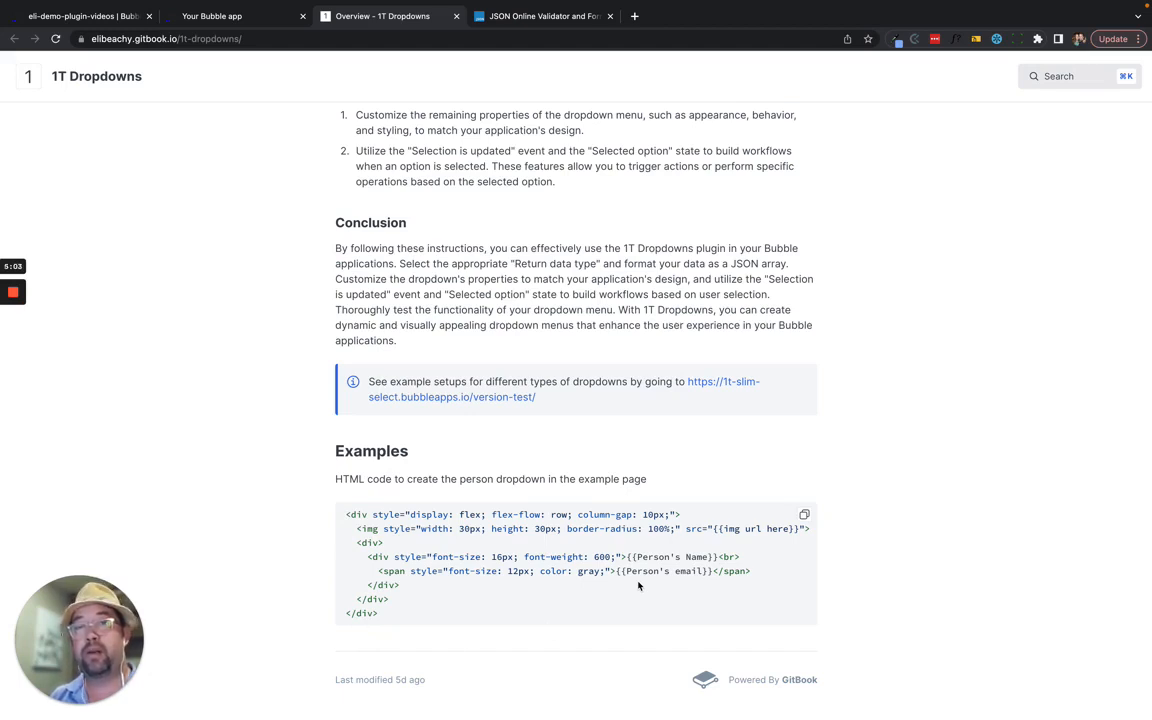
- Return to the dropdown demo page and examine the HTML-formatted person options, keeping the current selection
click(231, 20)
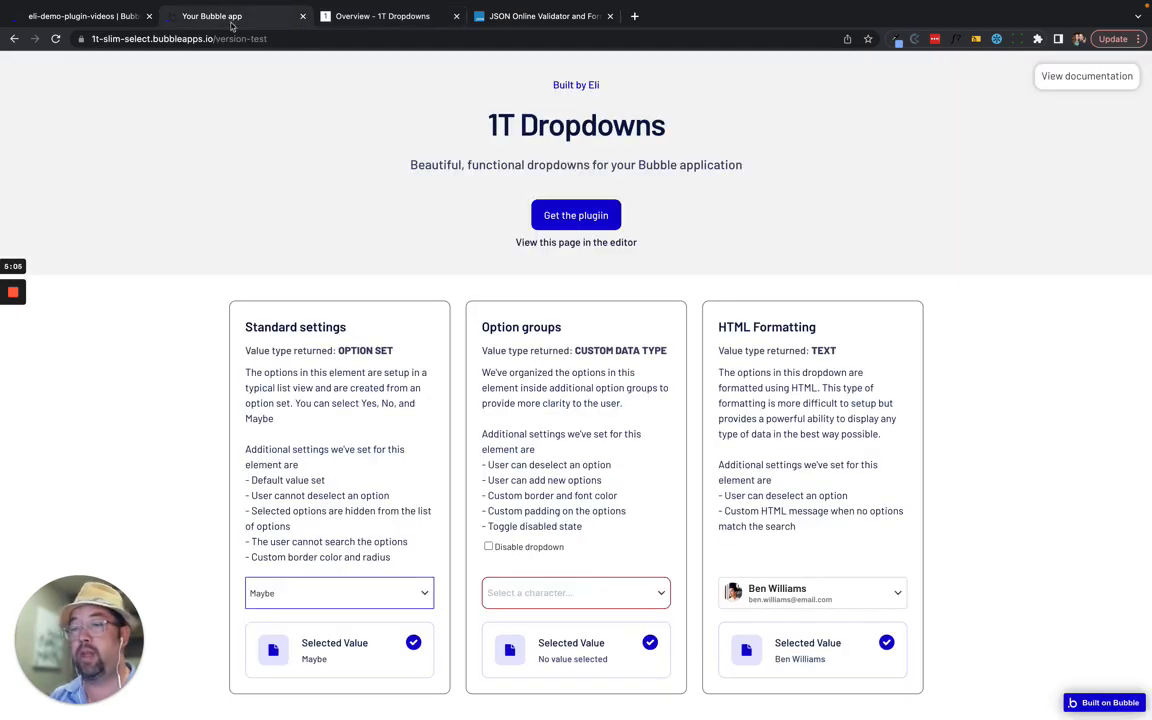
click(830, 594)
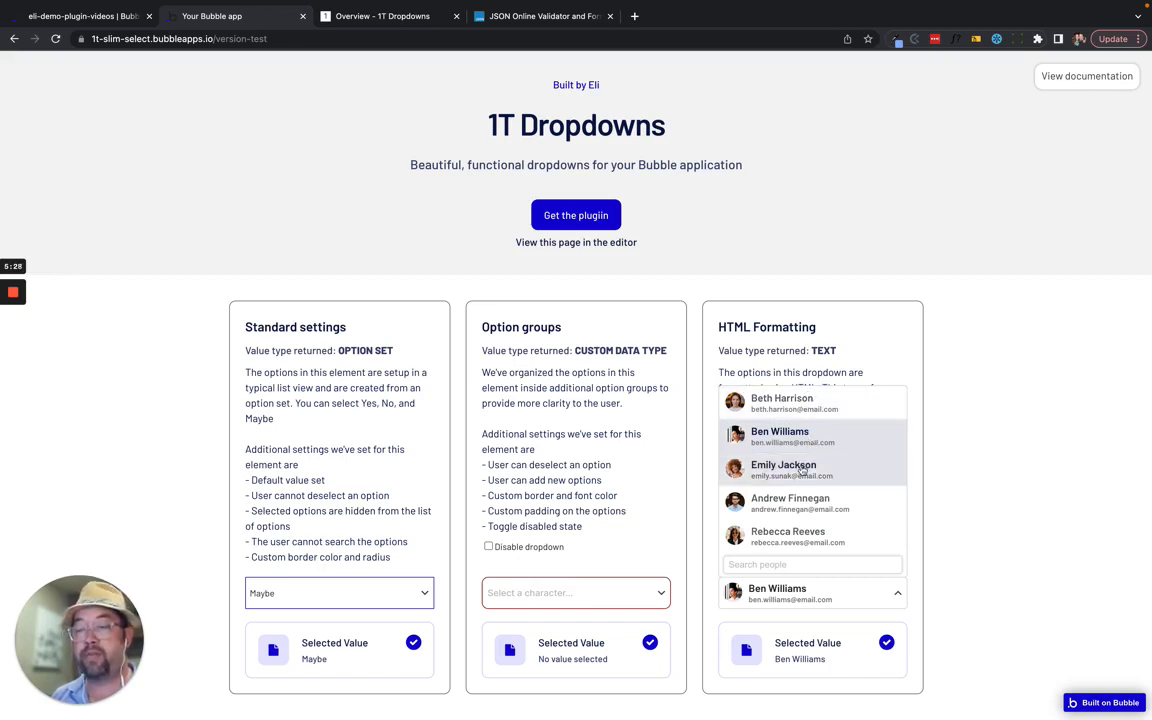
click(942, 357)
scroll(942, 357, down, 5)
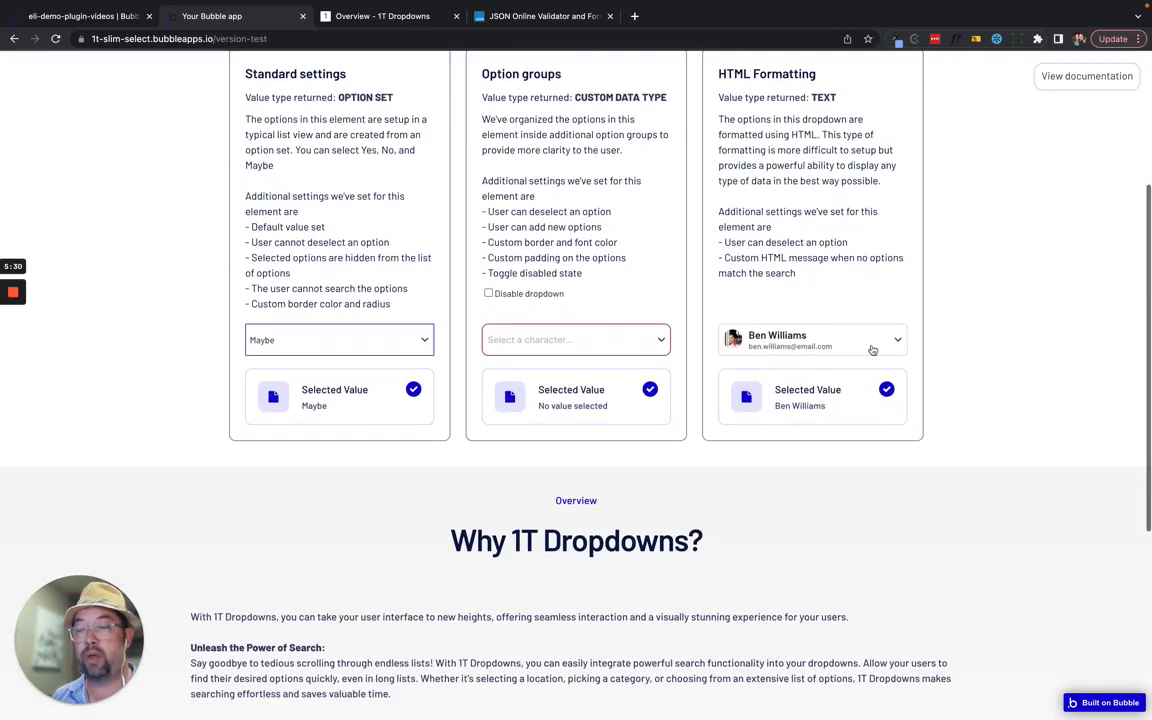
click(828, 338)
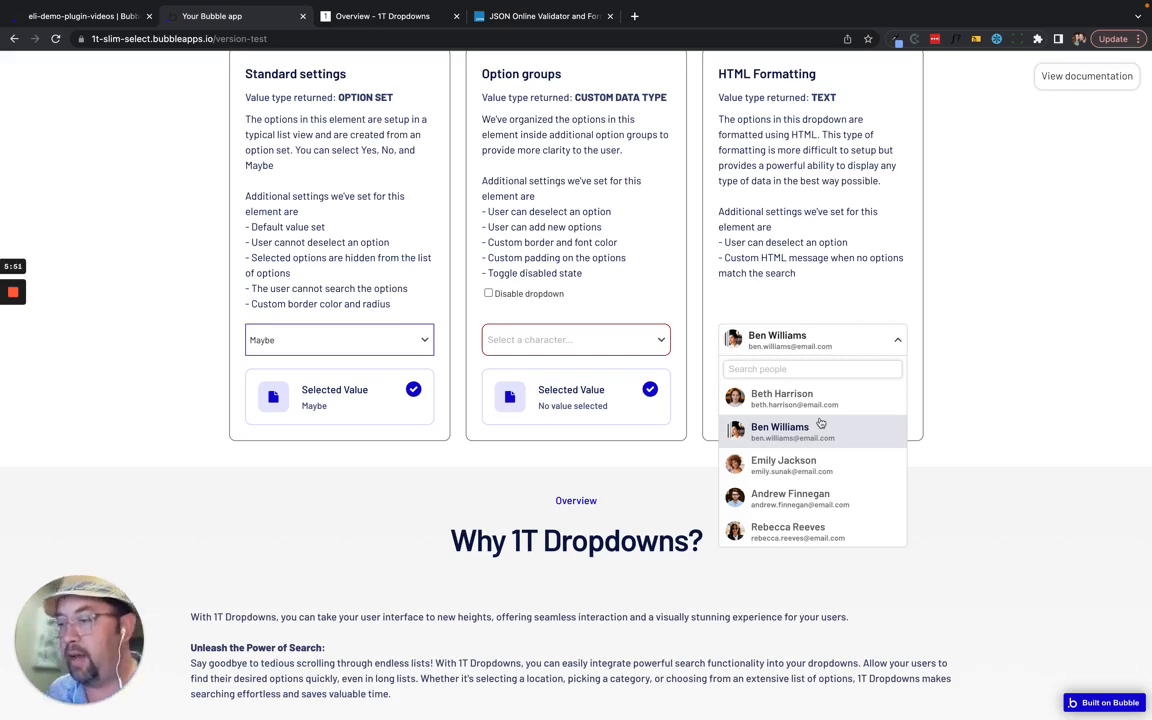
scroll(820, 424, up, 4)
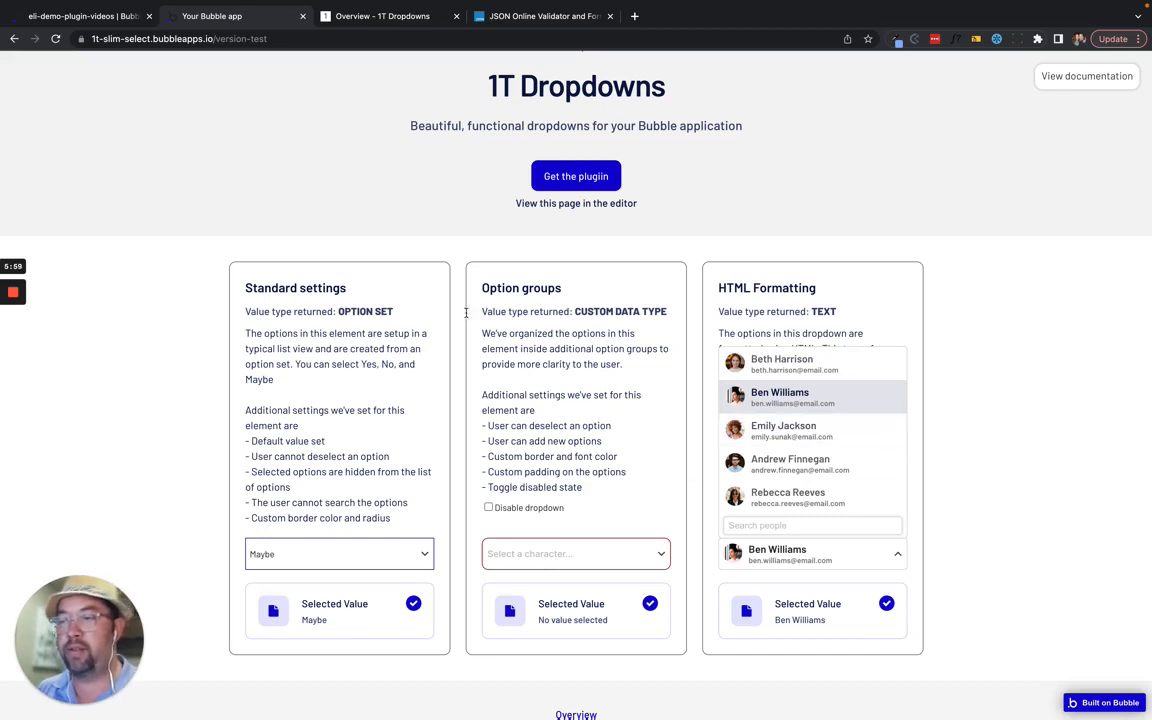
click(1021, 269)
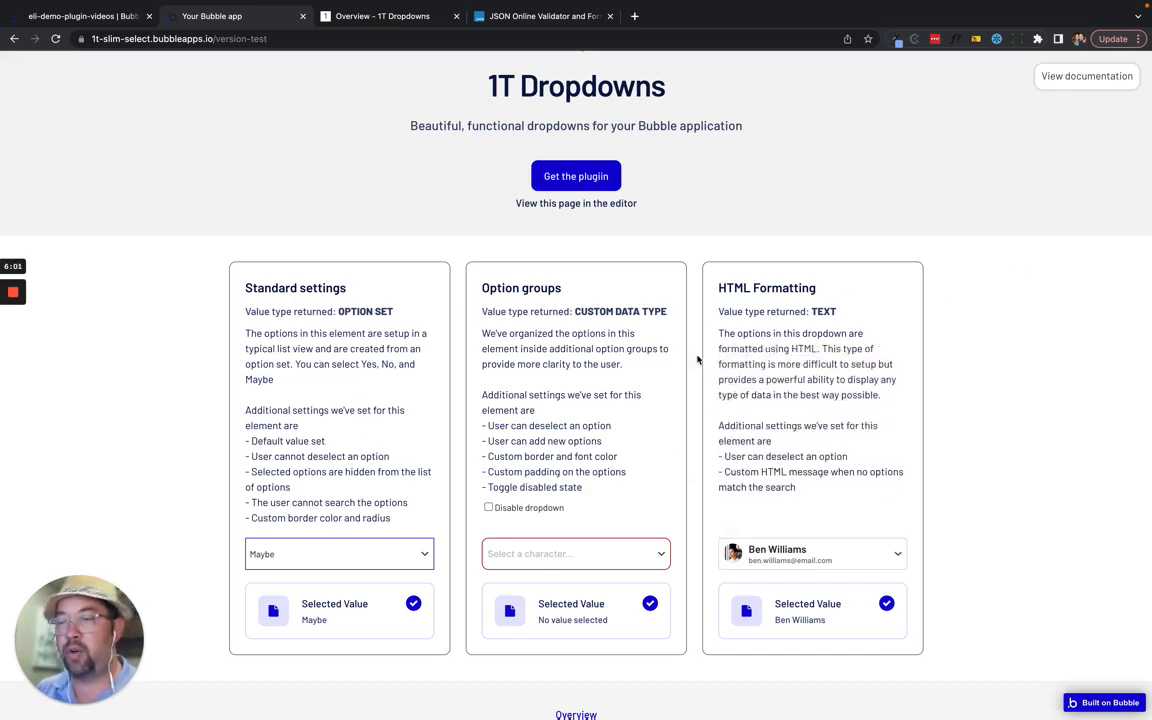
- Open the demo page in the Bubble editor and select the dropdown element in the Standard settings card
click(570, 204)
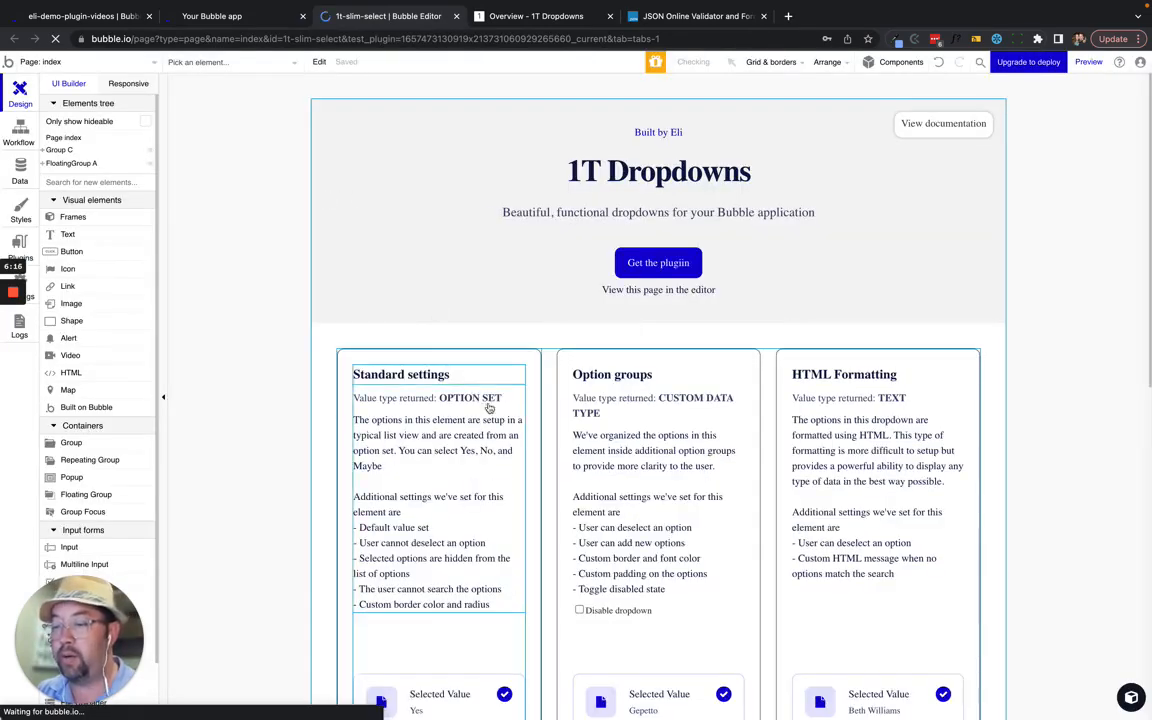
scroll(455, 405, down, 5)
click(455, 410)
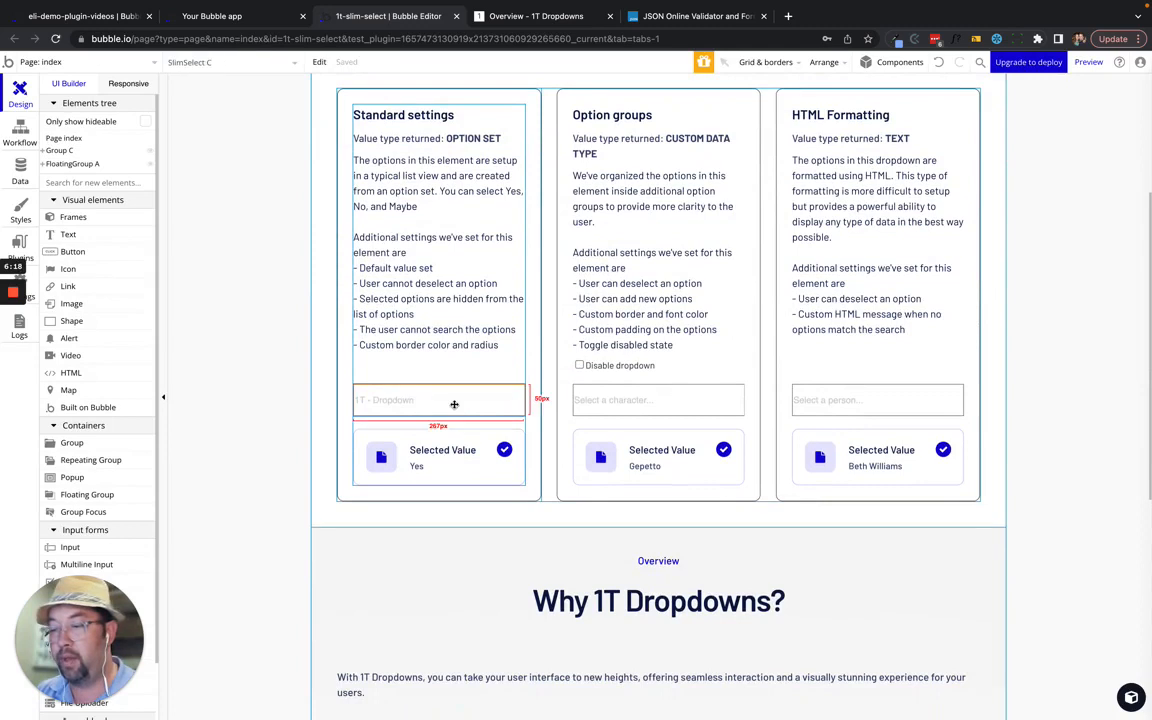
- Switch to the eli-demo-plugin-videos editor, closing the demo page's editor, and review the installed 1T - Dropdown plugin's details
click(74, 19)
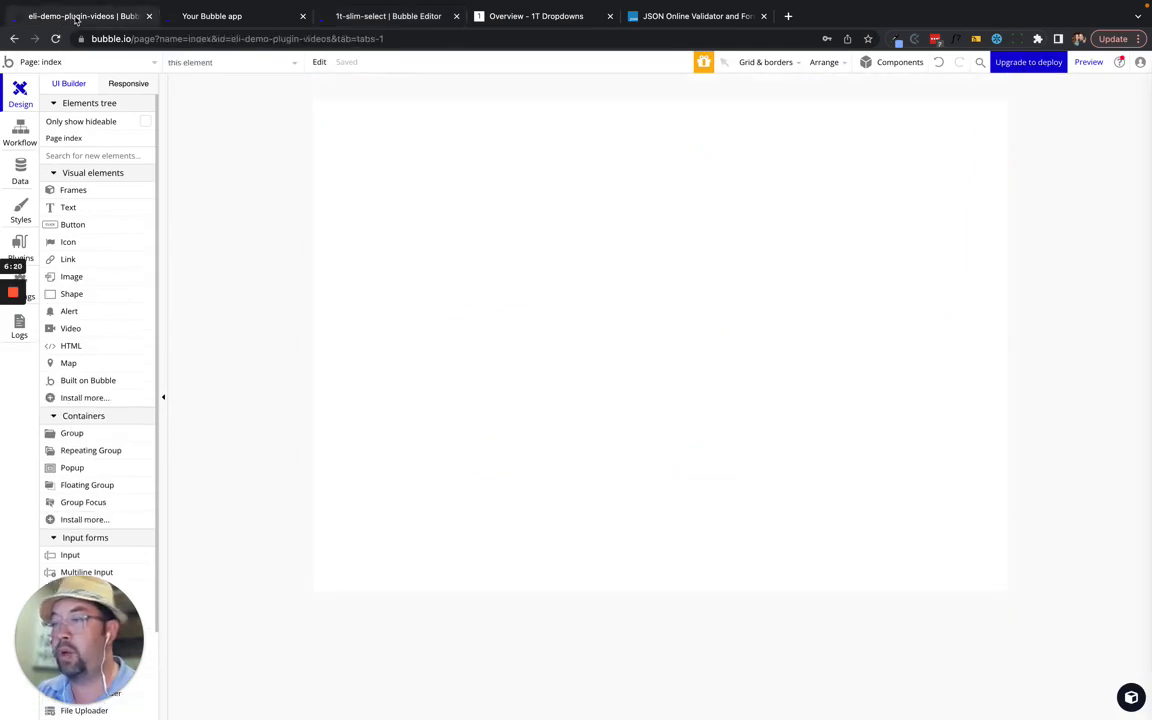
click(456, 16)
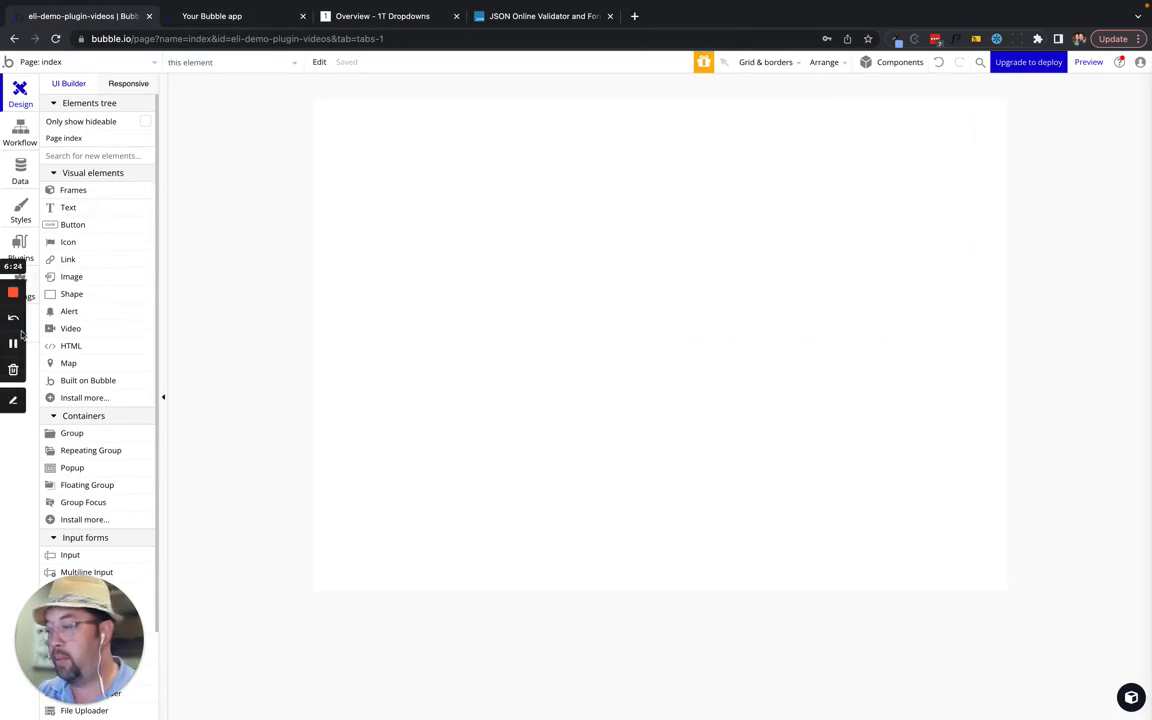
click(27, 243)
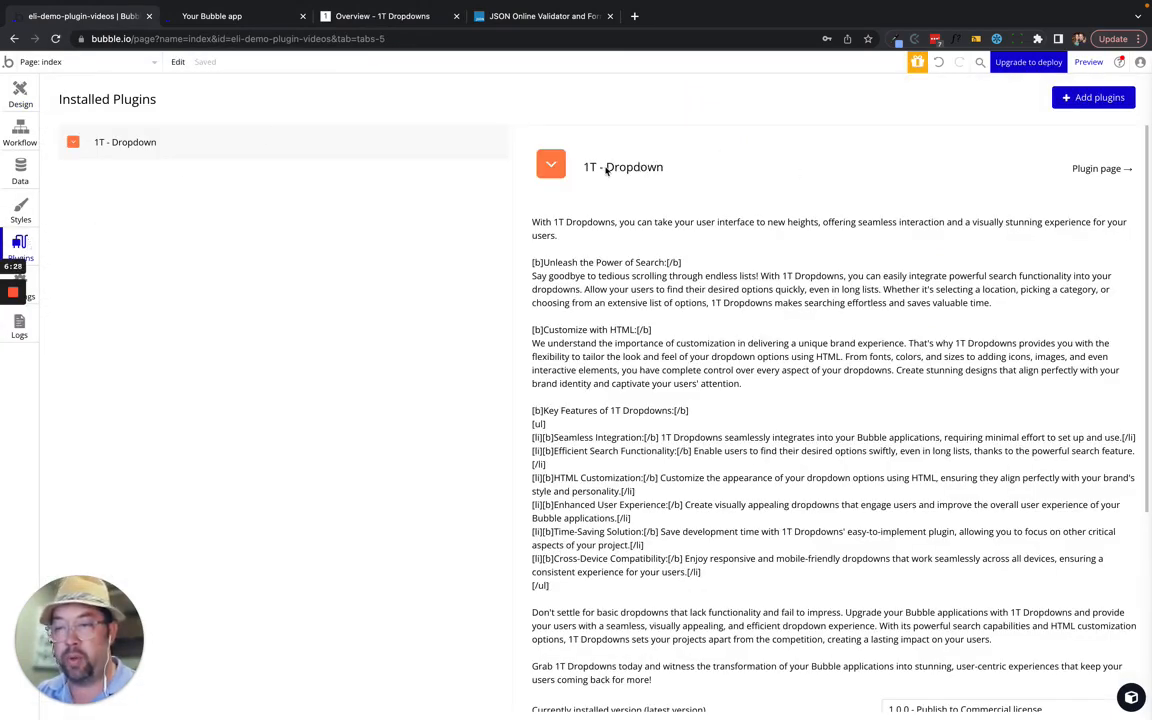
scroll(790, 330, down, 1)
scroll(790, 330, down, 2)
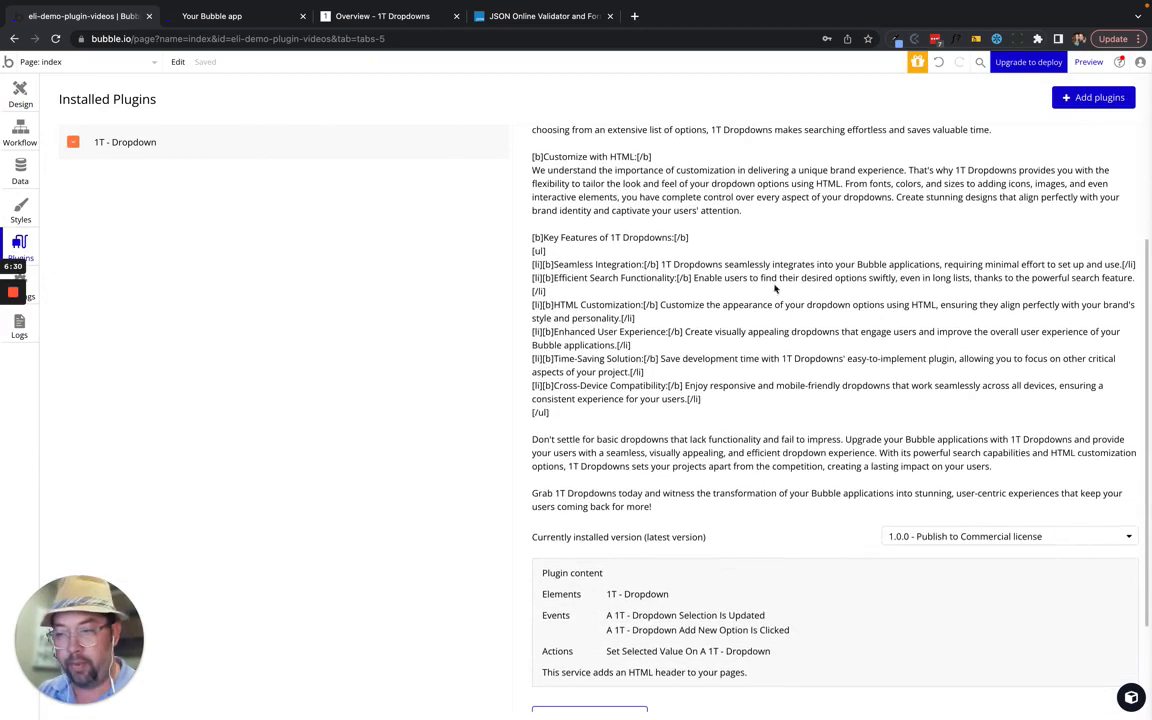
- Finish reviewing the plugin's contents, open the page design view, and reread the documentation on installing, adding the element and setting up data
scroll(723, 383, down, 2)
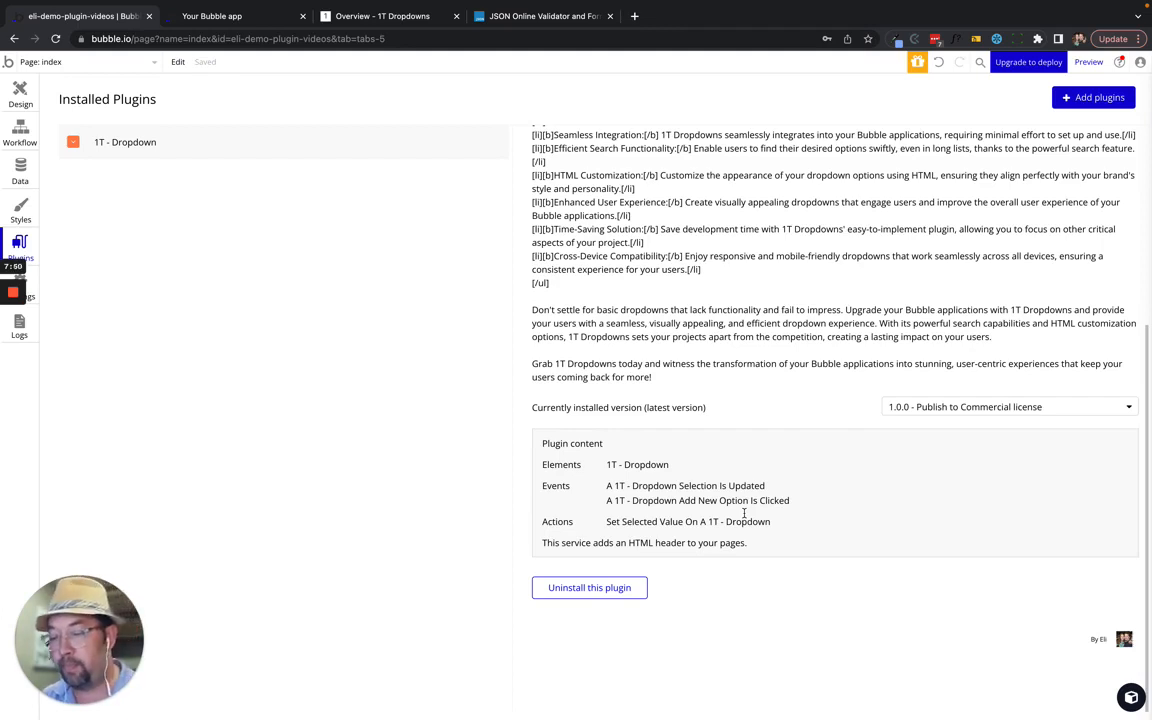
click(22, 90)
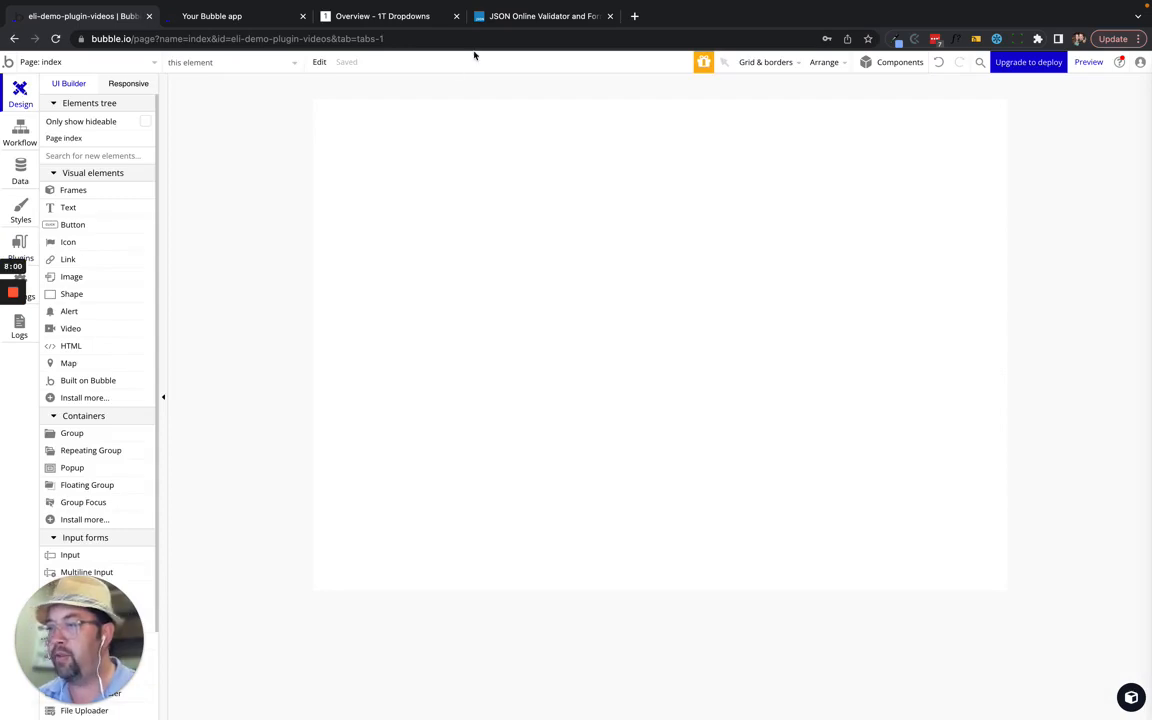
click(358, 17)
scroll(504, 239, up, 10)
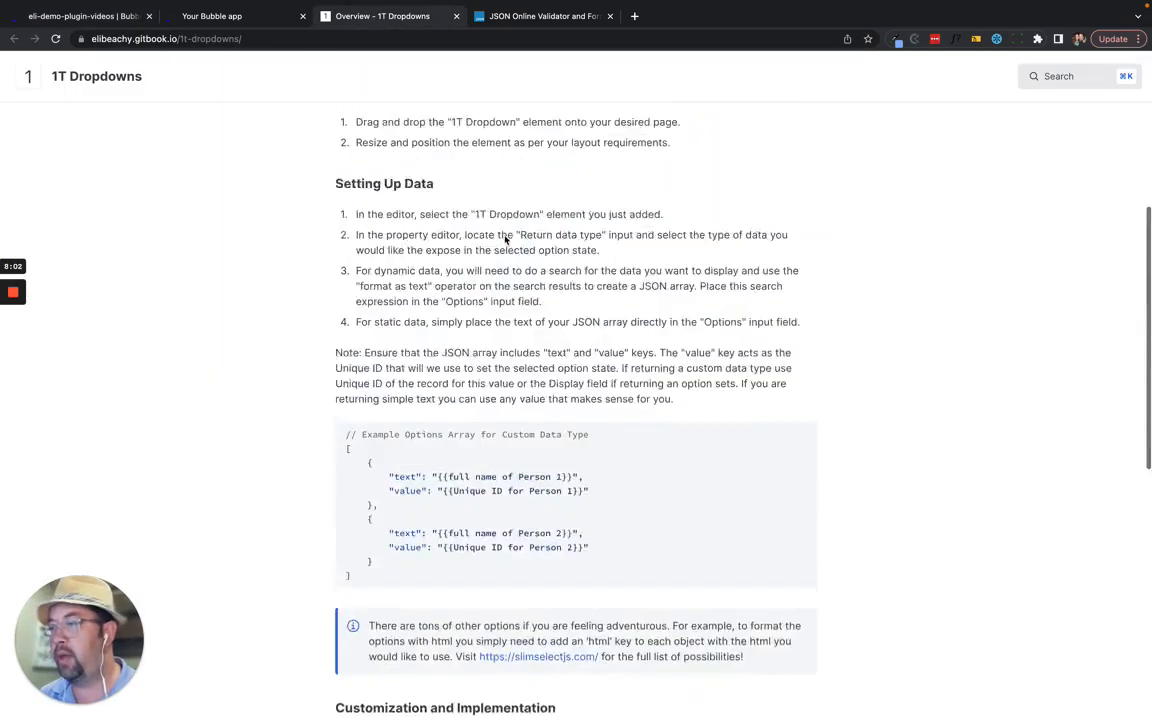
scroll(504, 239, up, 5)
scroll(505, 240, down, 2)
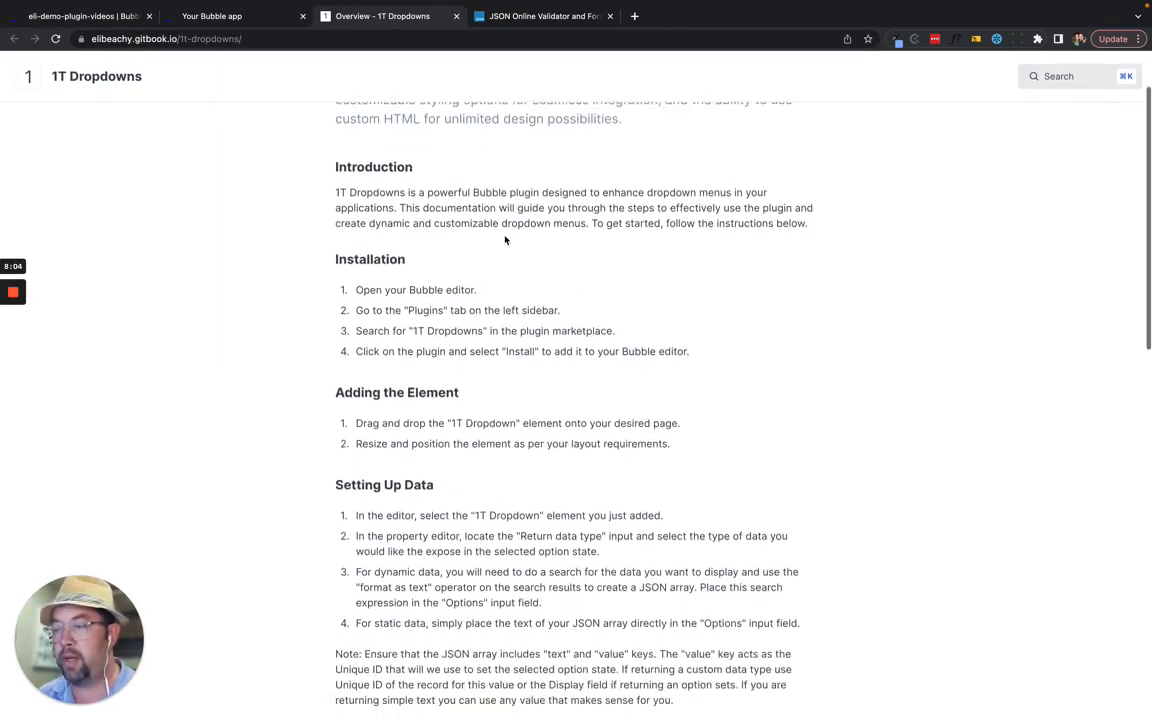
scroll(505, 240, down, 2)
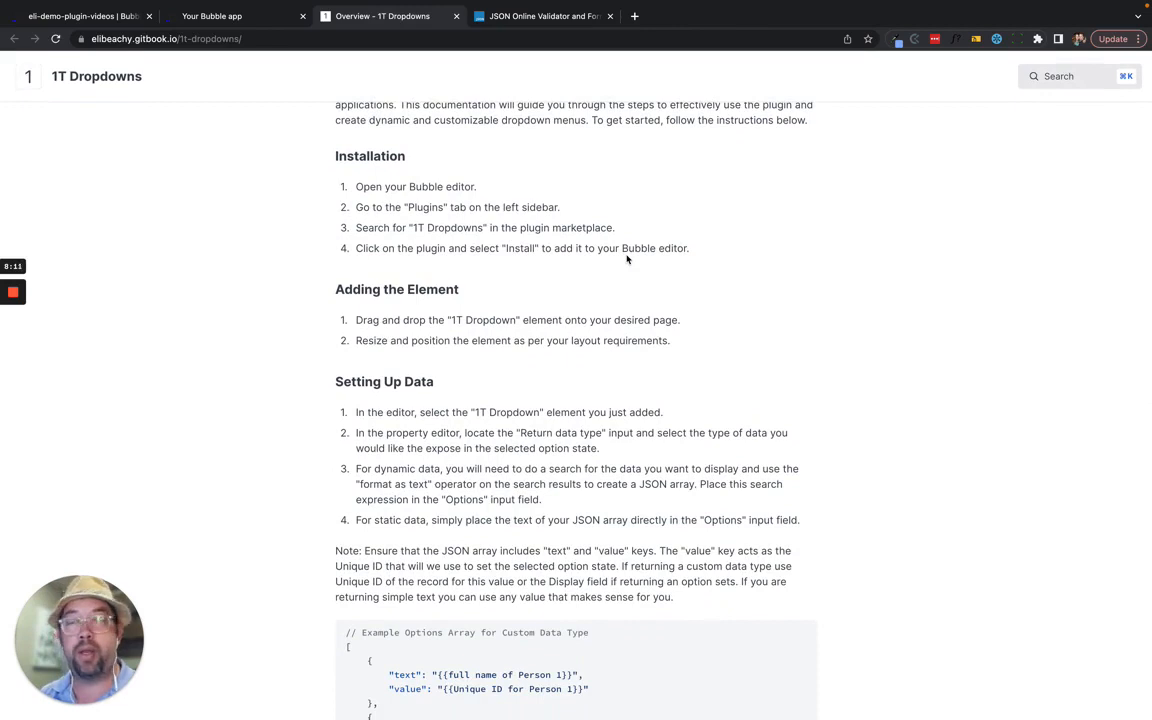
scroll(463, 334, down, 3)
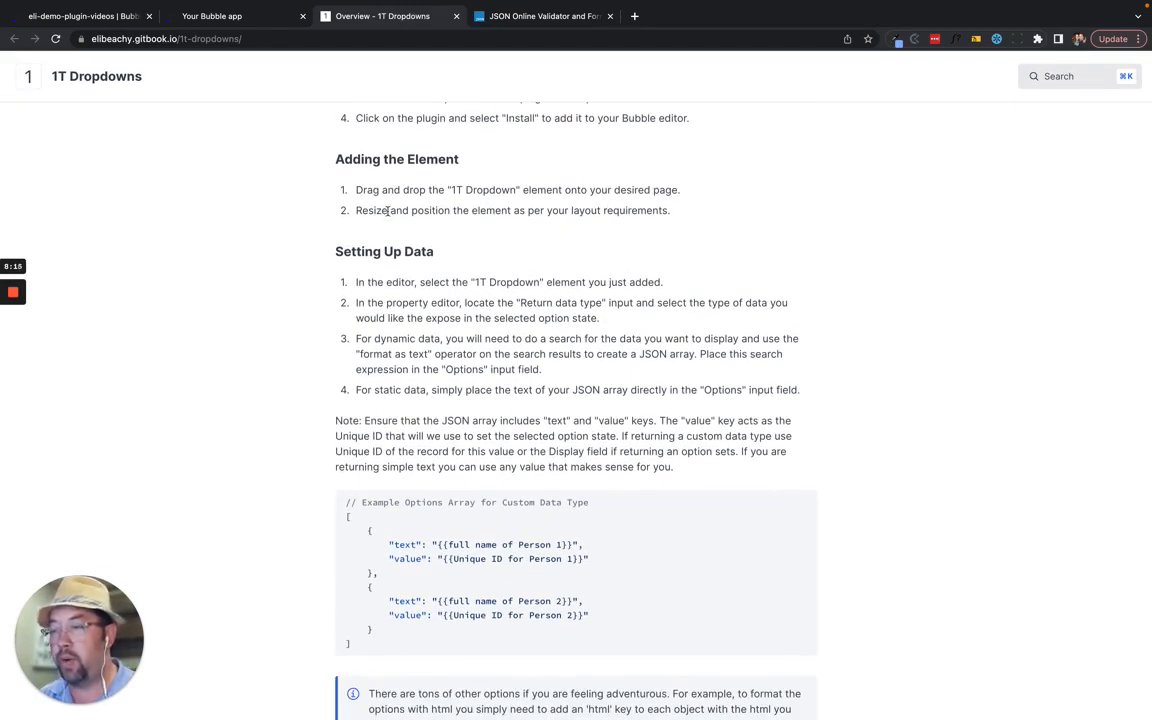
- Return to the Bubble editor and add a 1T - Dropdown element at the top of the blank index page
click(50, 16)
scroll(108, 382, down, 3)
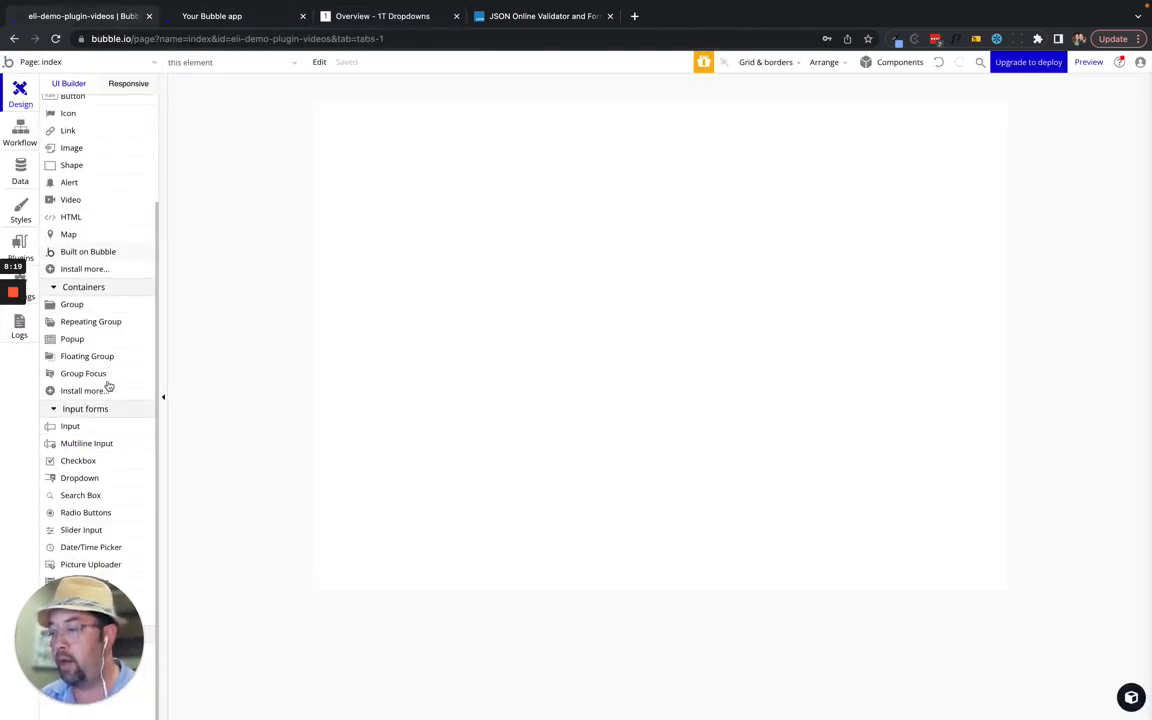
drag(65, 614, 993, 608)
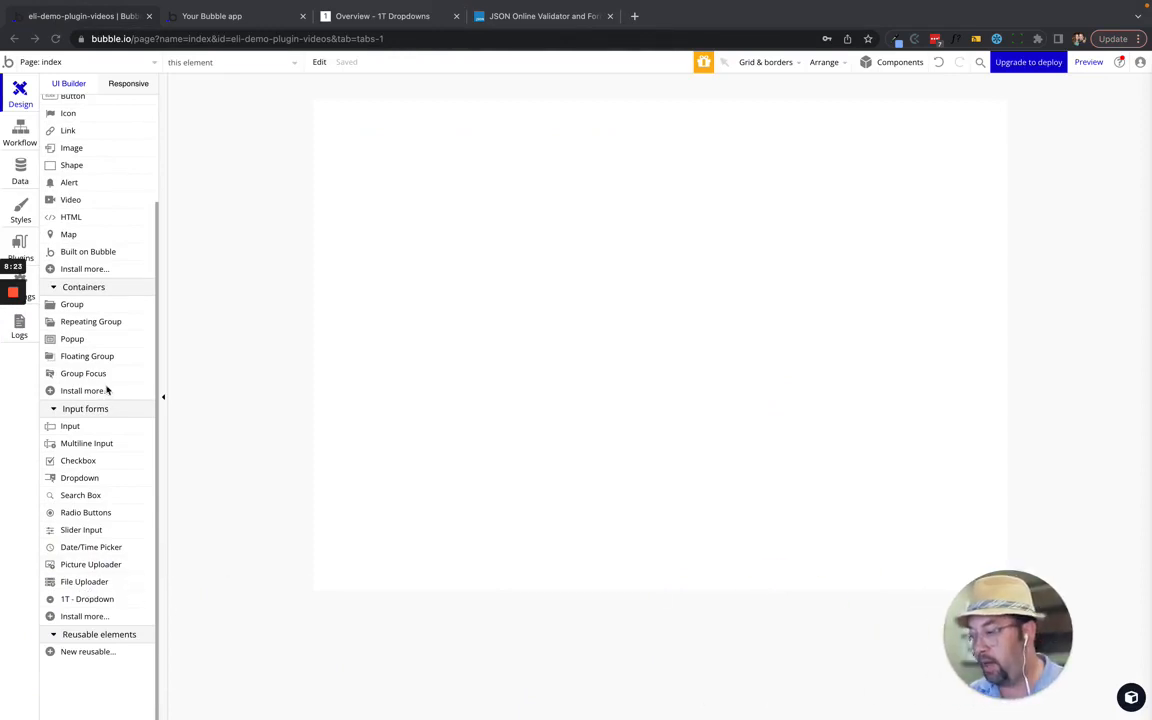
click(72, 606)
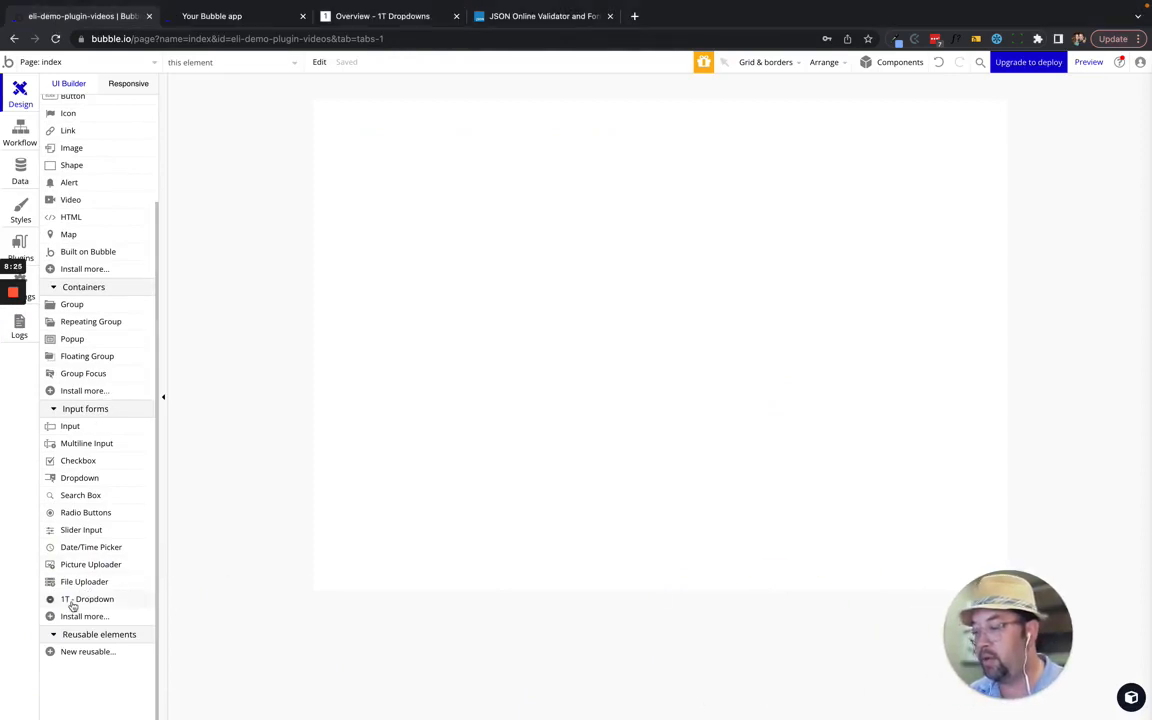
click(72, 600)
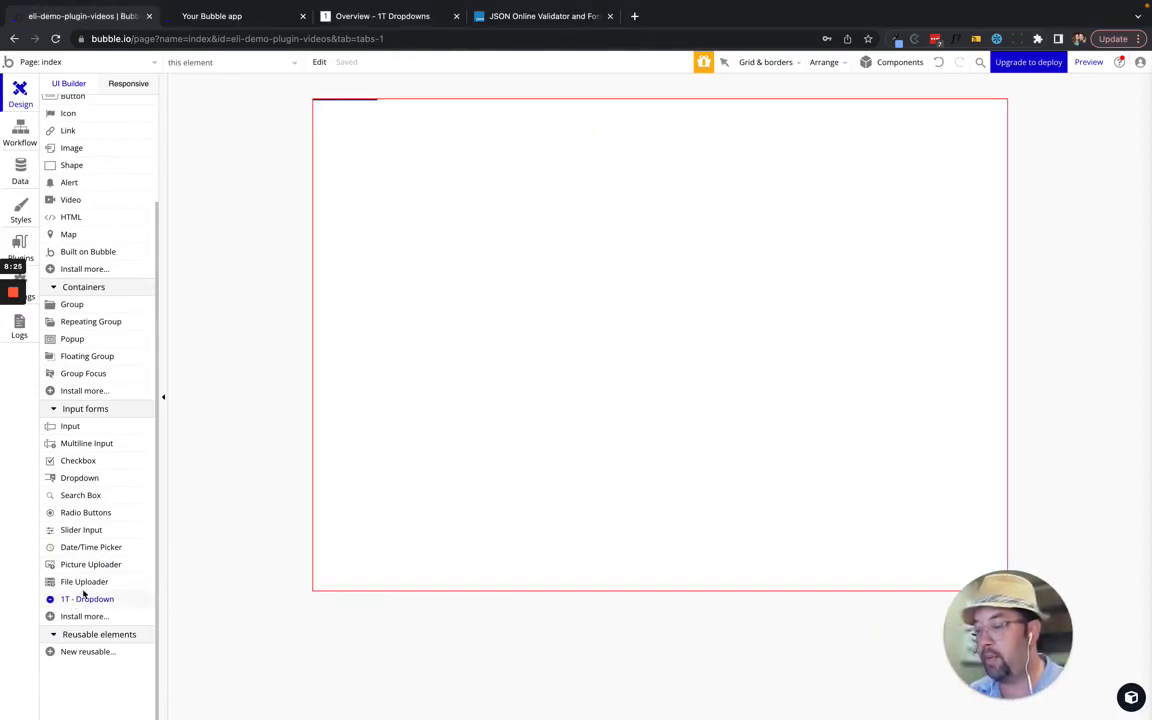
click(610, 132)
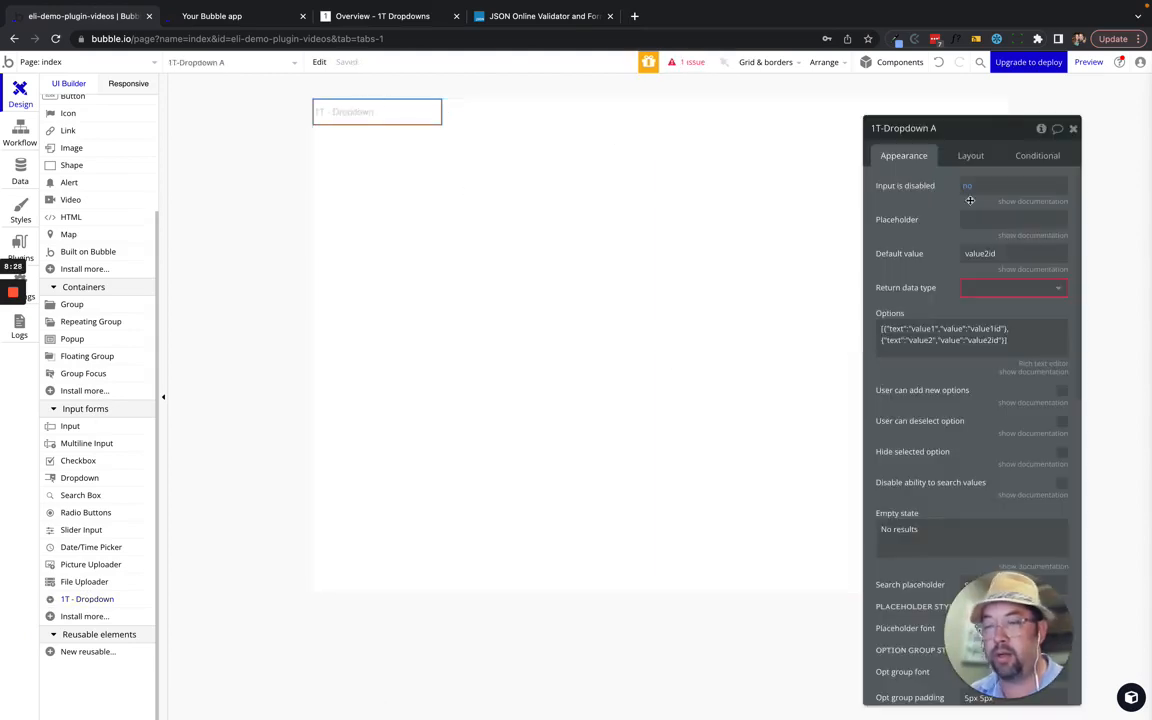
- Center the dropdown horizontally on the page and give it a top margin of 50 px
click(975, 157)
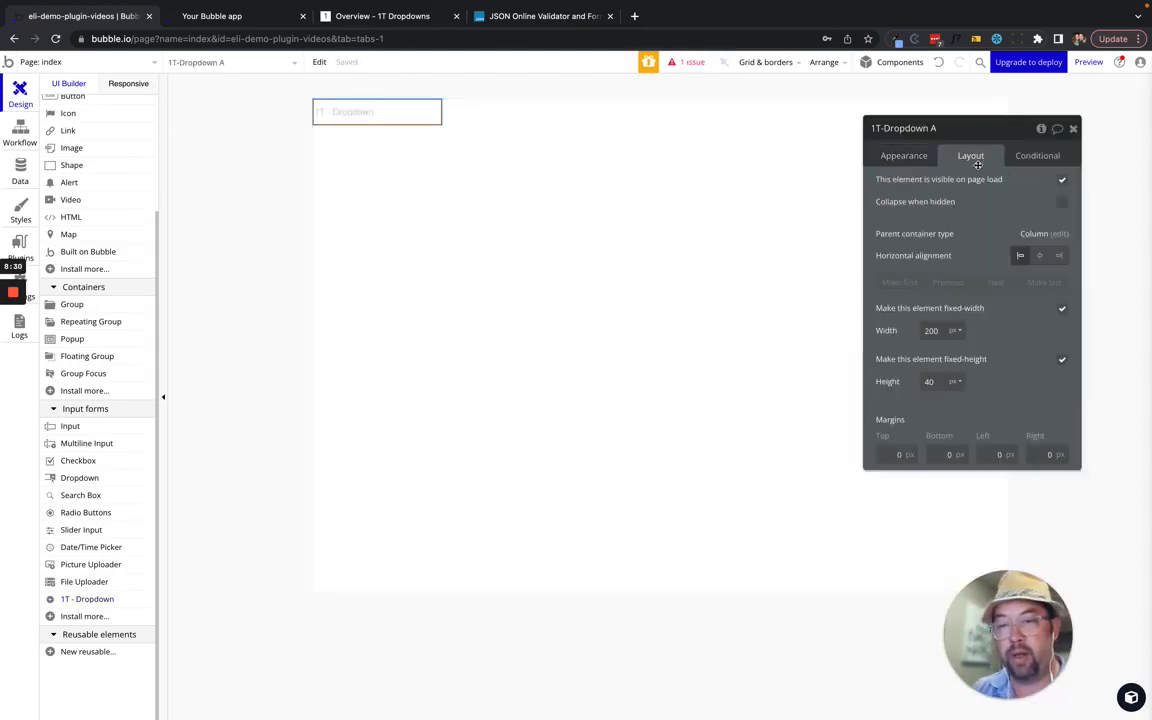
click(1039, 255)
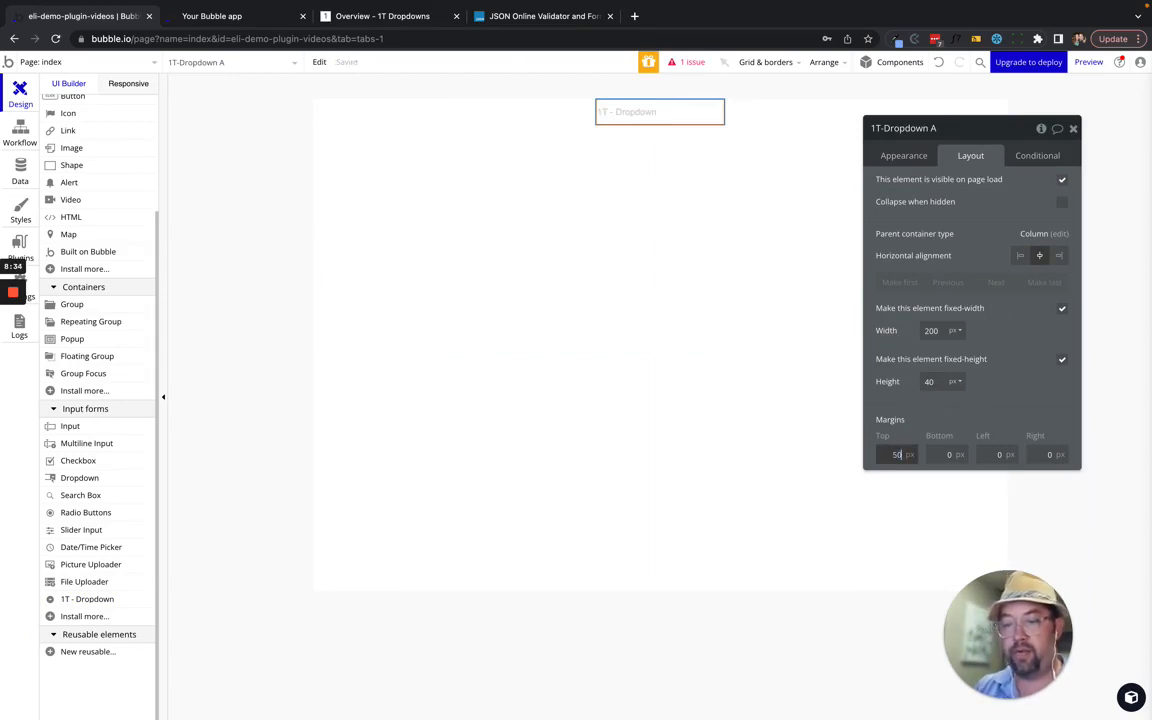
text(50)
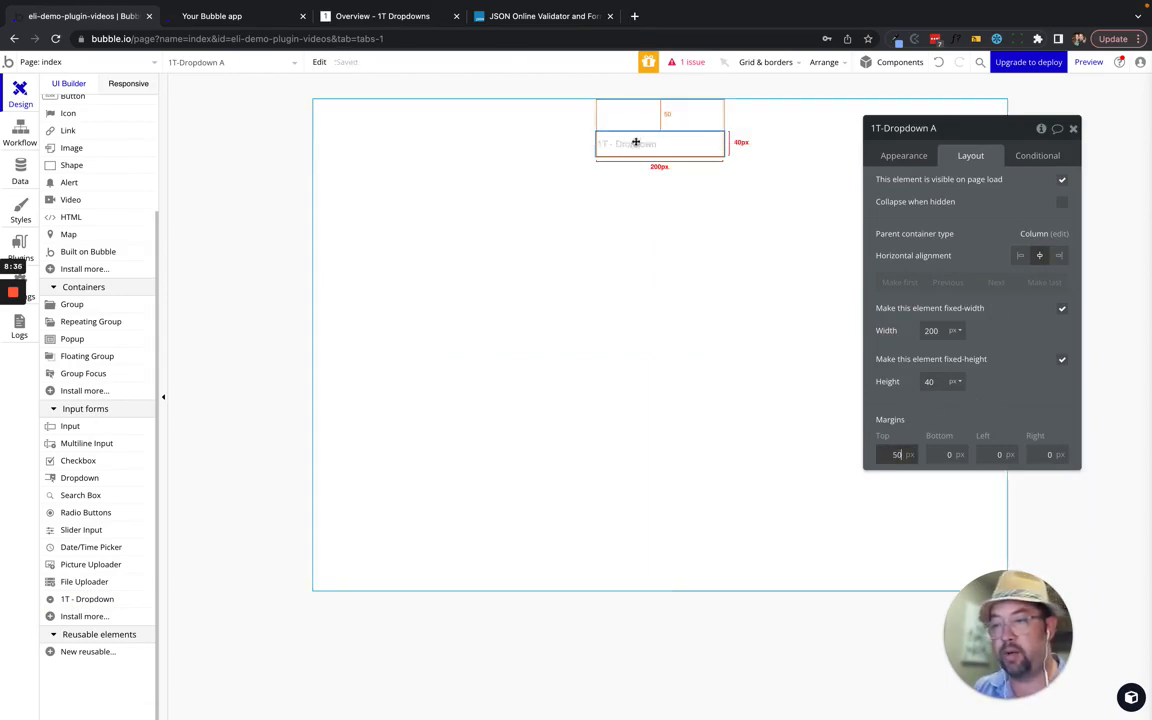
- Try Current User is logged out as the dropdown's Input is disabled condition, and set the property back to "no"
click(911, 162)
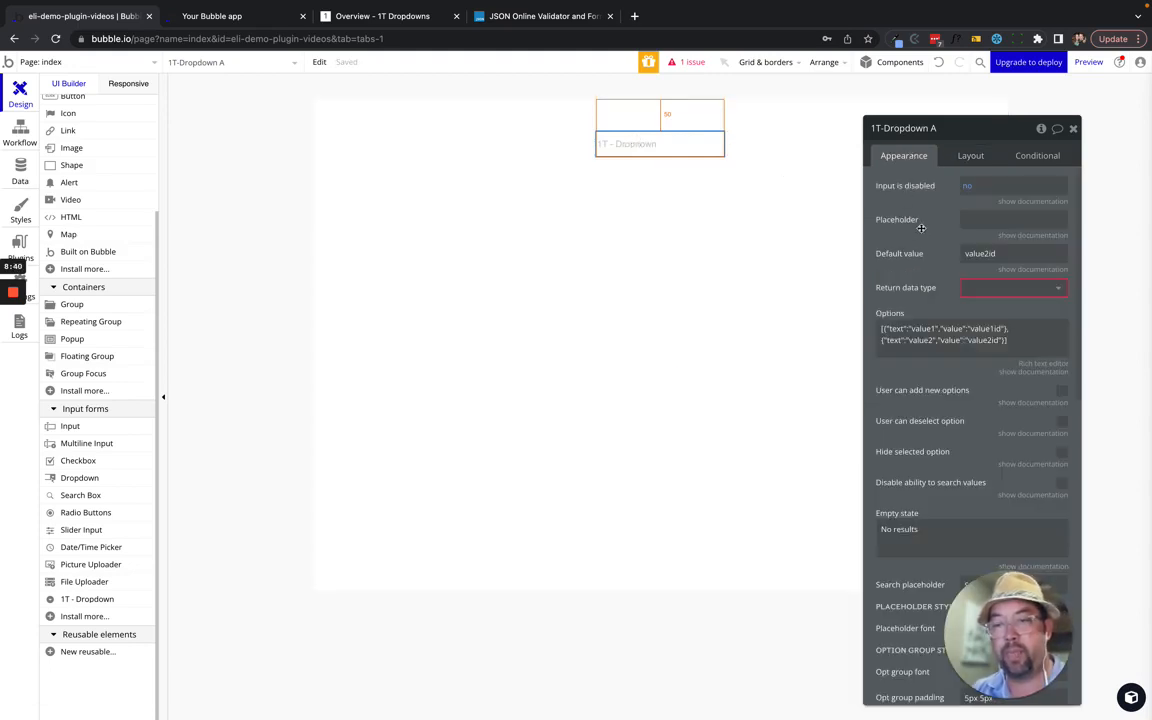
drag(921, 228, 359, 203)
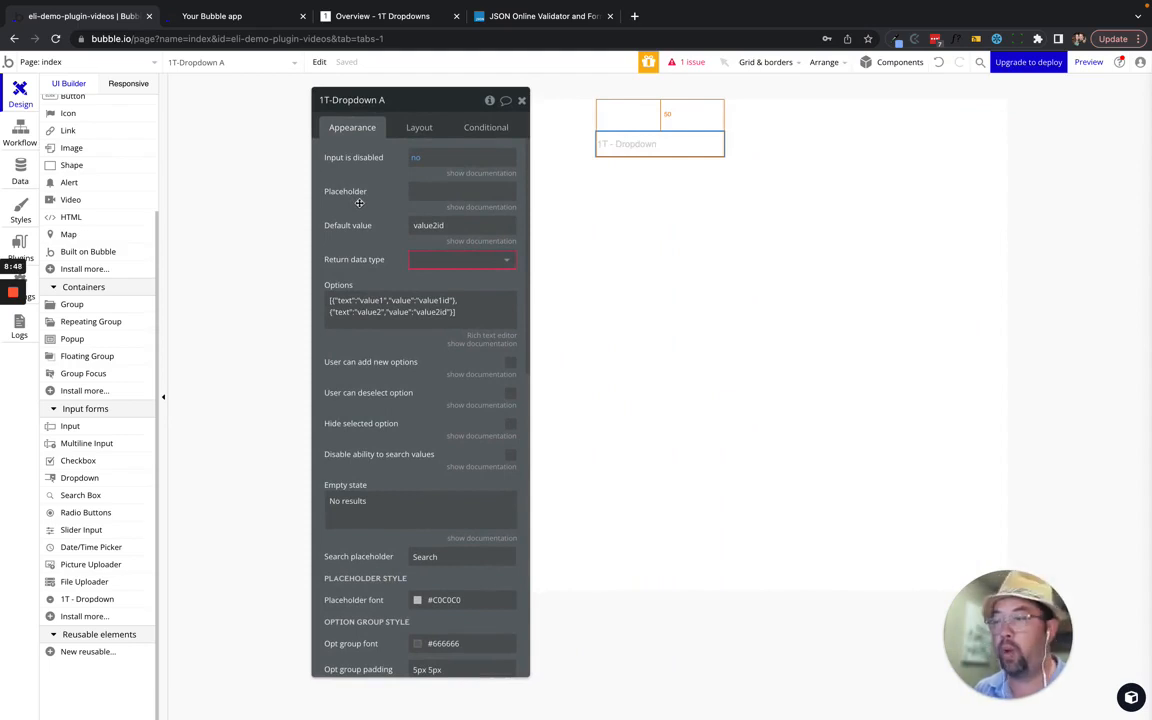
click(415, 159)
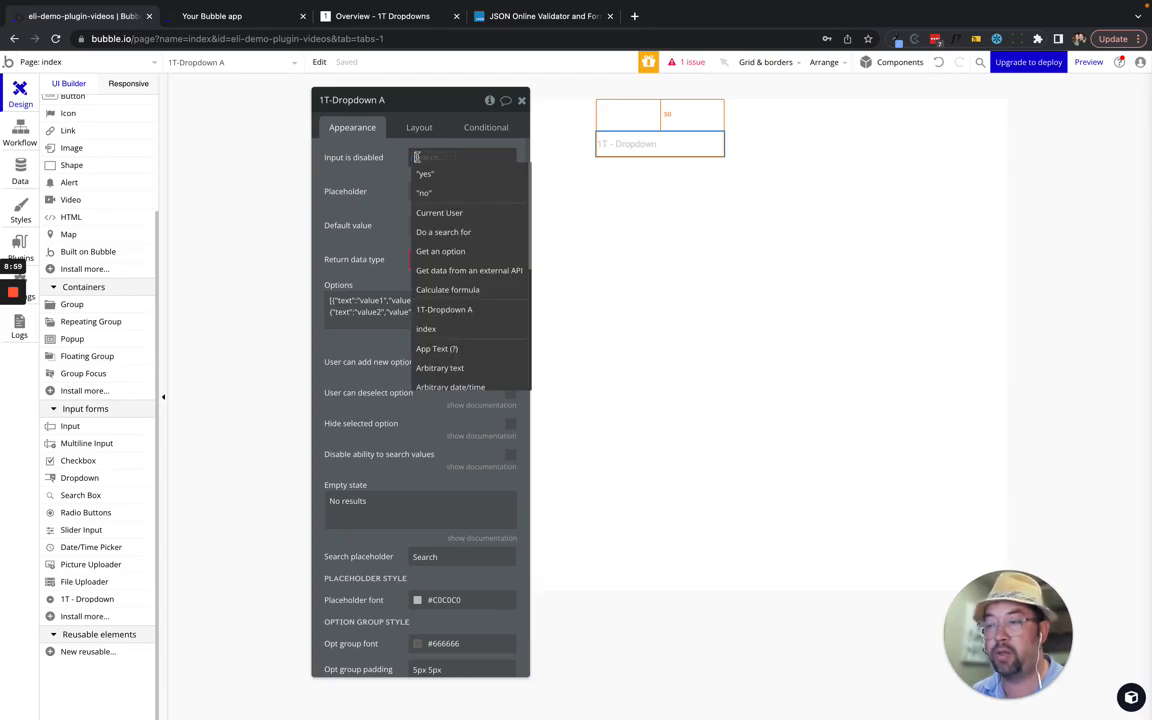
click(466, 214)
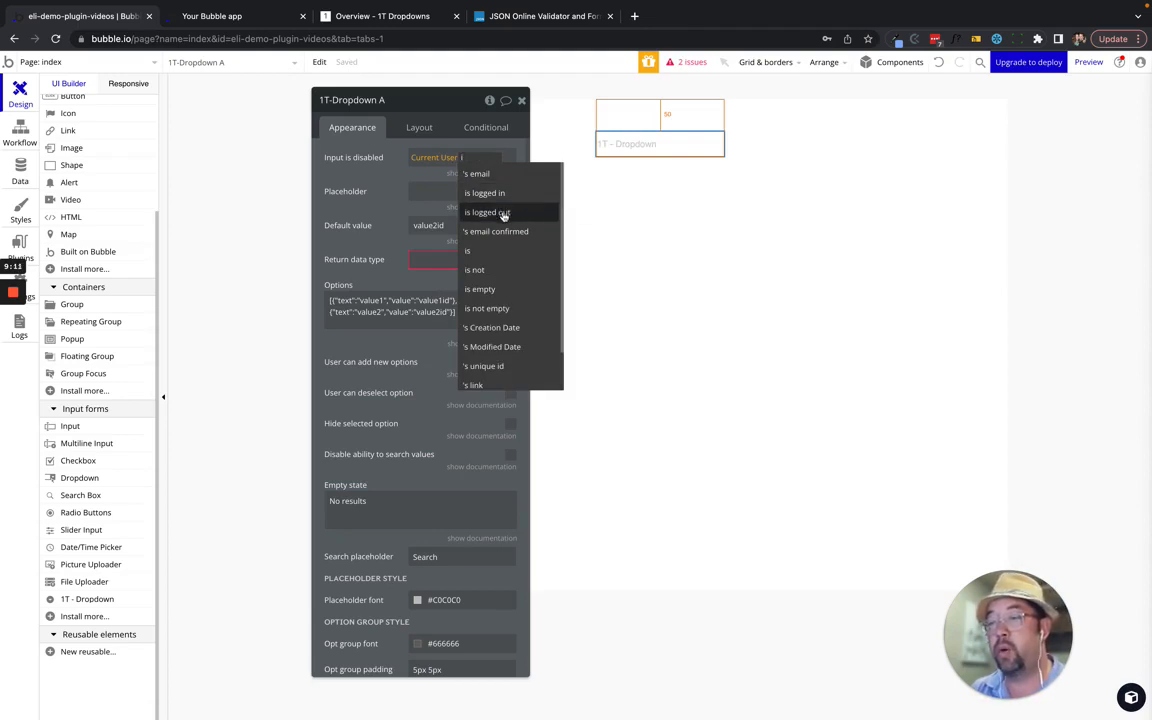
click(502, 212)
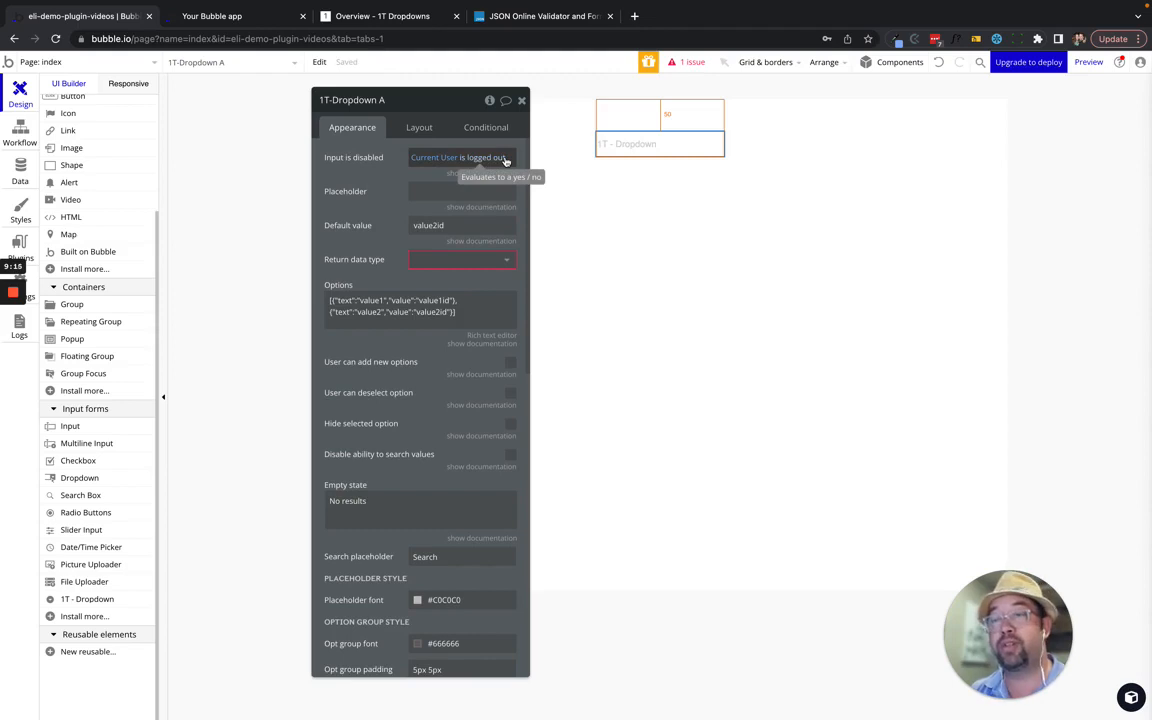
click(458, 159)
click(423, 190)
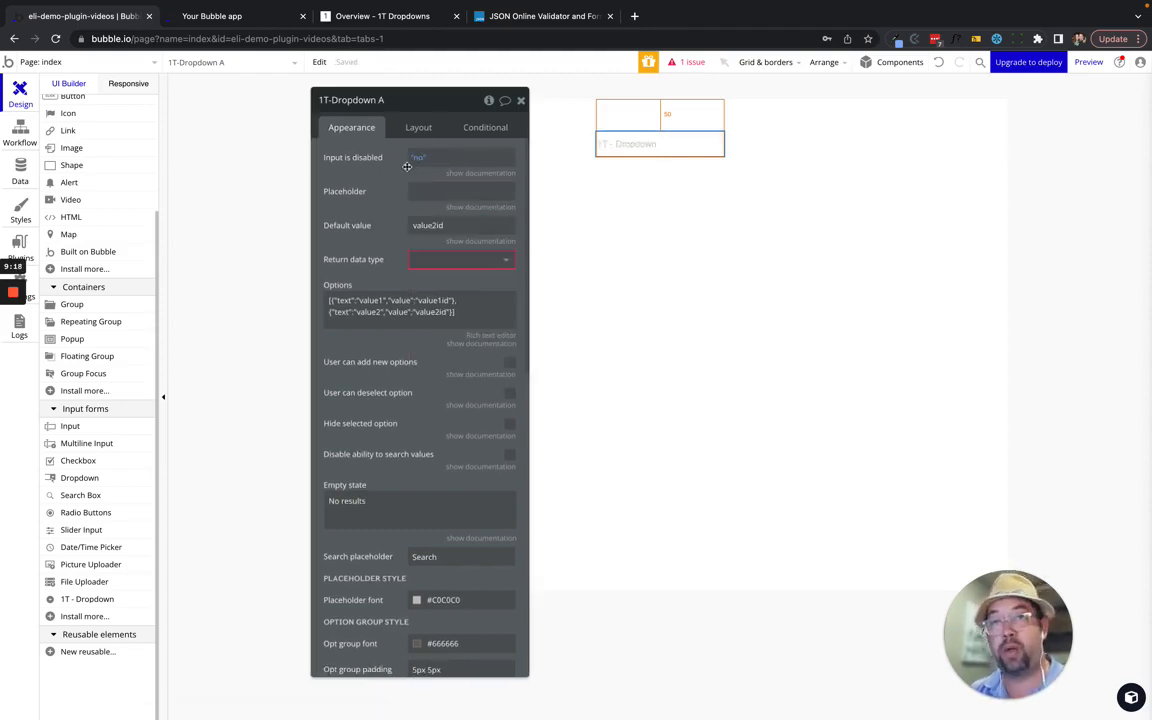
- Check the dropdown's conditional settings and read the documentation of its Placeholder property
click(478, 126)
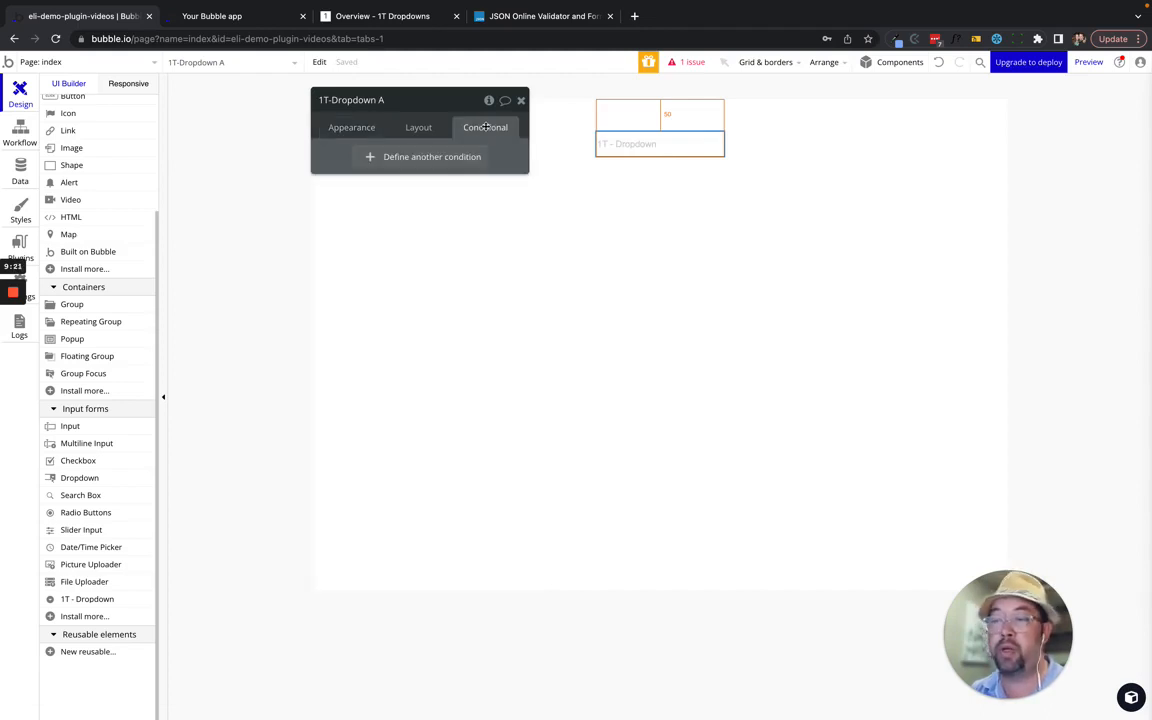
click(350, 127)
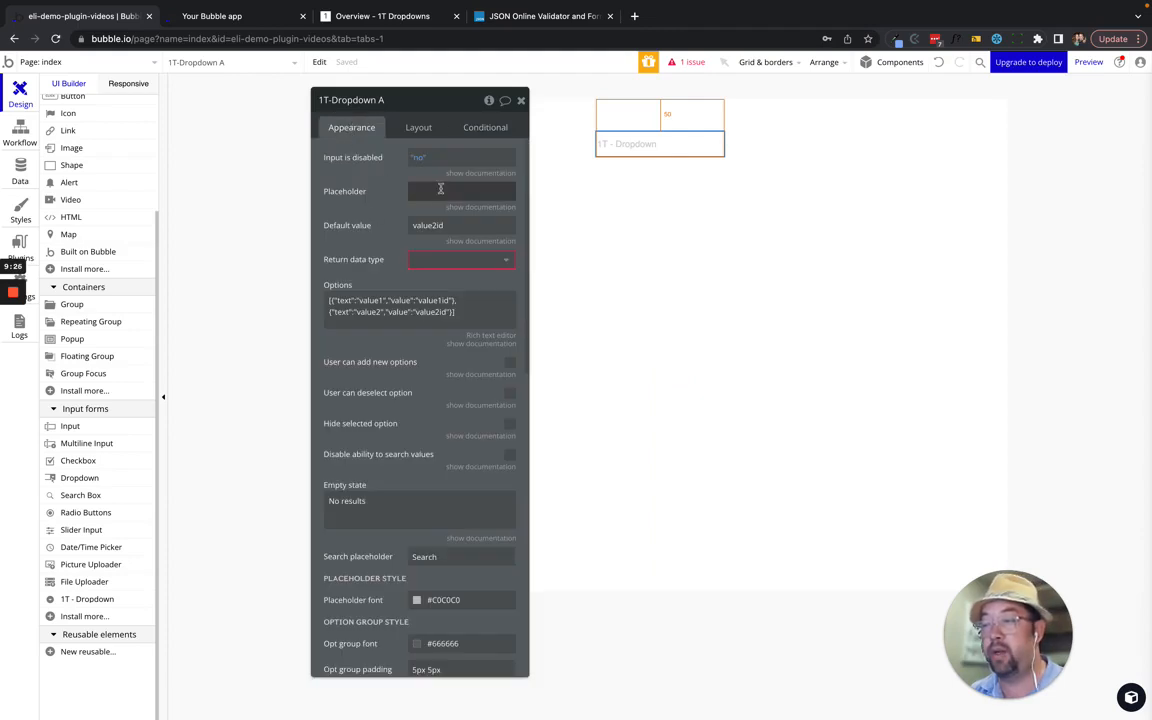
click(440, 189)
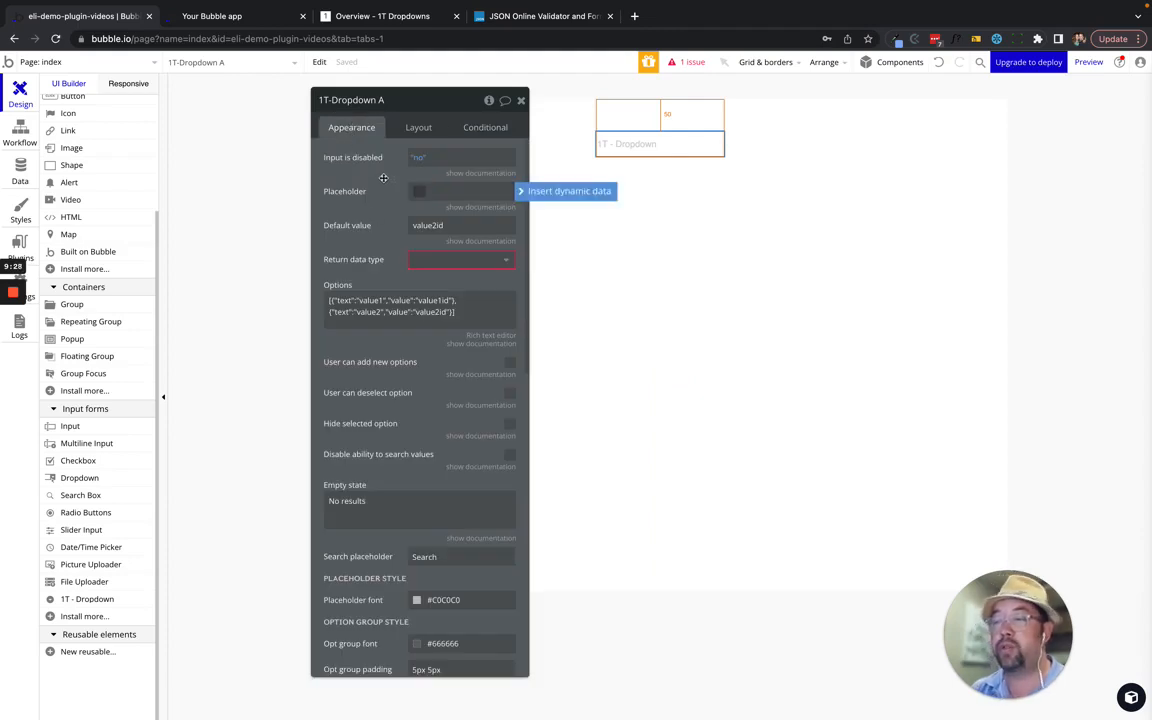
click(468, 207)
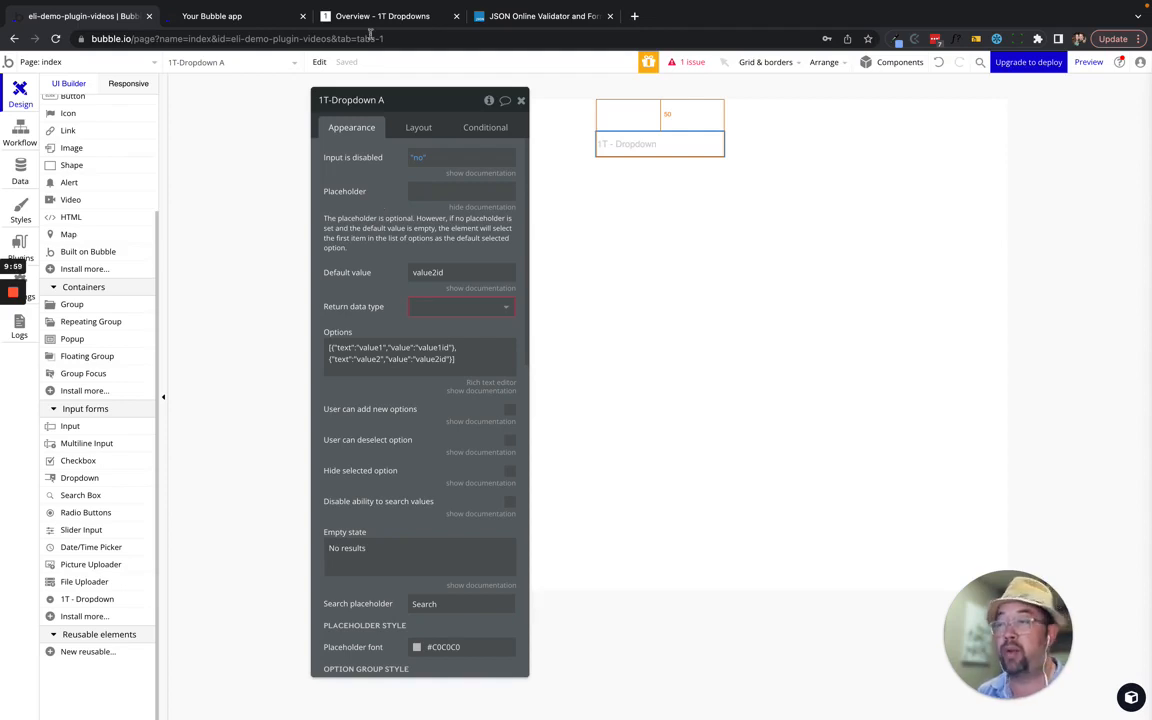
- On the demo page, examine the Standard settings dropdown and deselect the chosen person in the HTML Formatting dropdown to view its placeholder
click(234, 14)
click(310, 555)
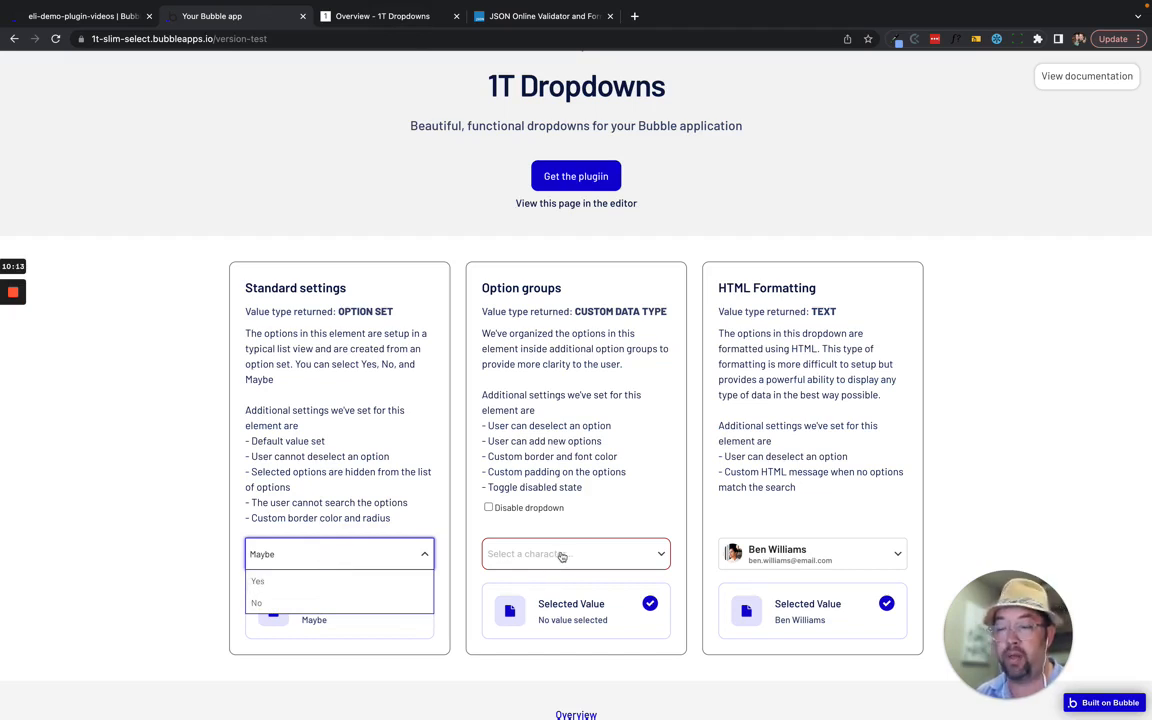
click(779, 549)
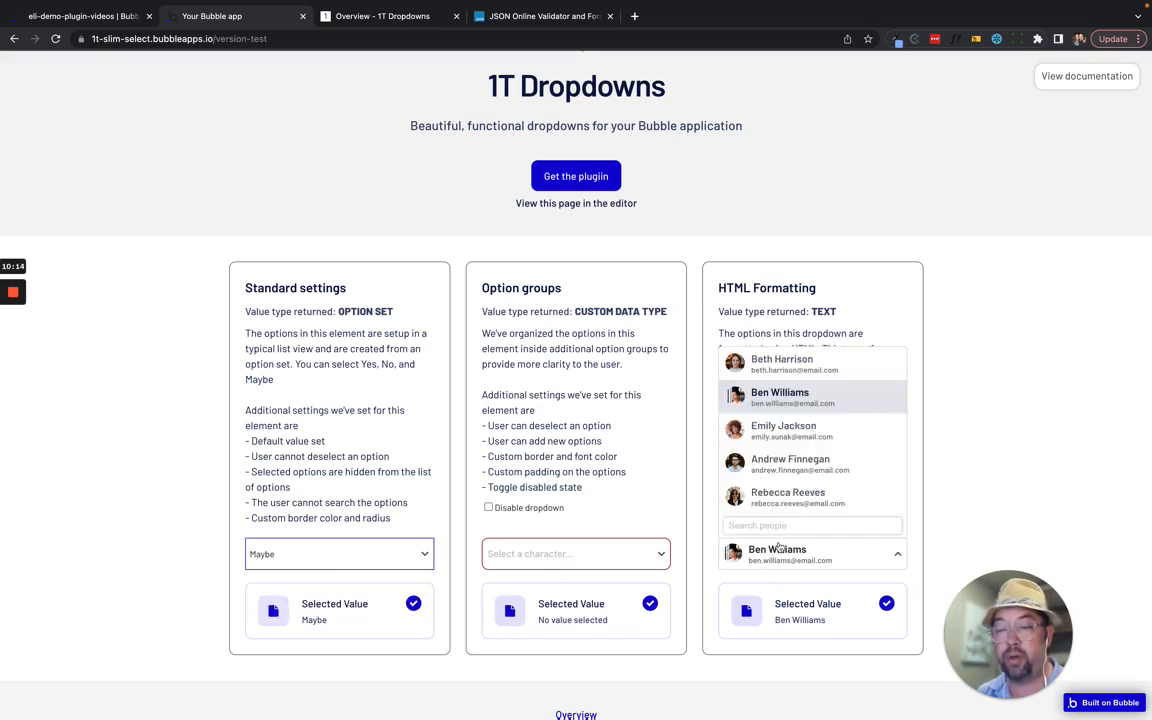
click(779, 400)
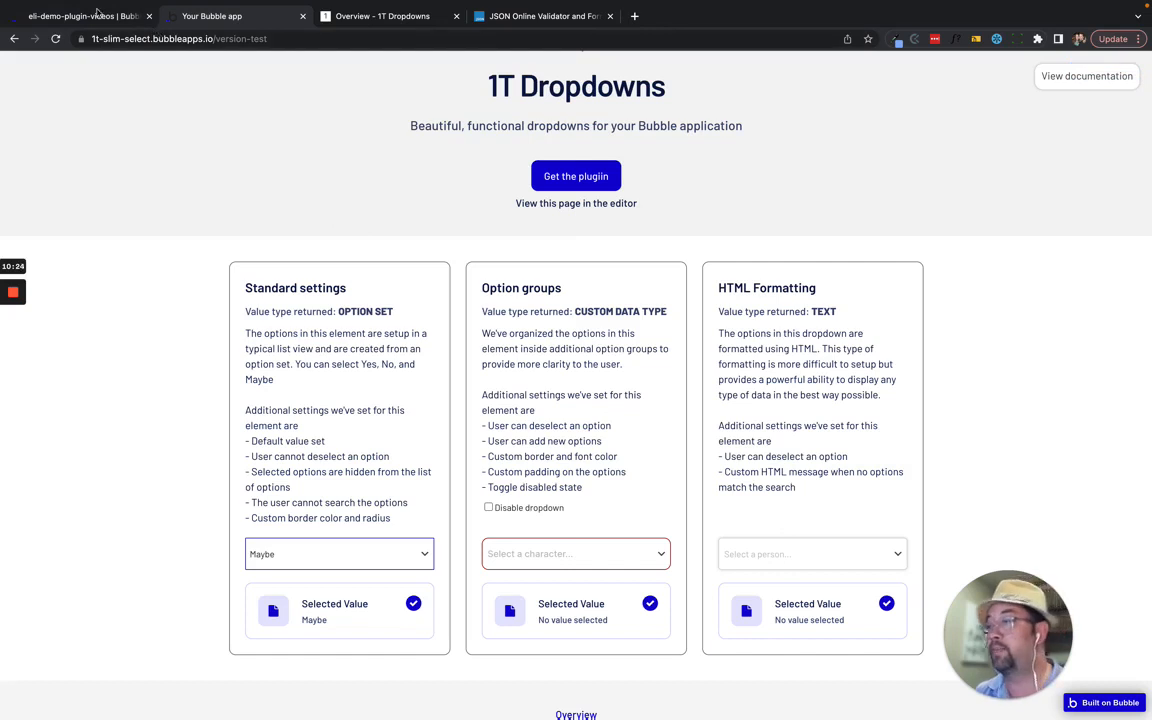
- Return to the Bubble editor, hide the Placeholder documentation and read the documentation of the Default value property
click(92, 17)
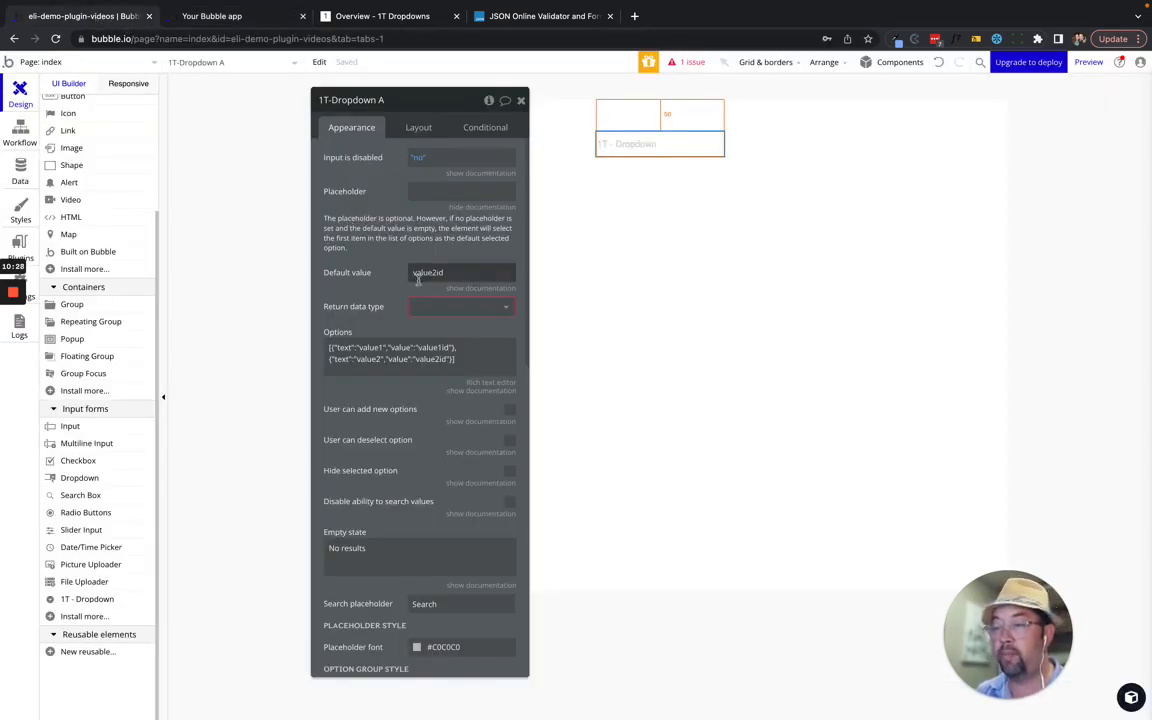
click(482, 207)
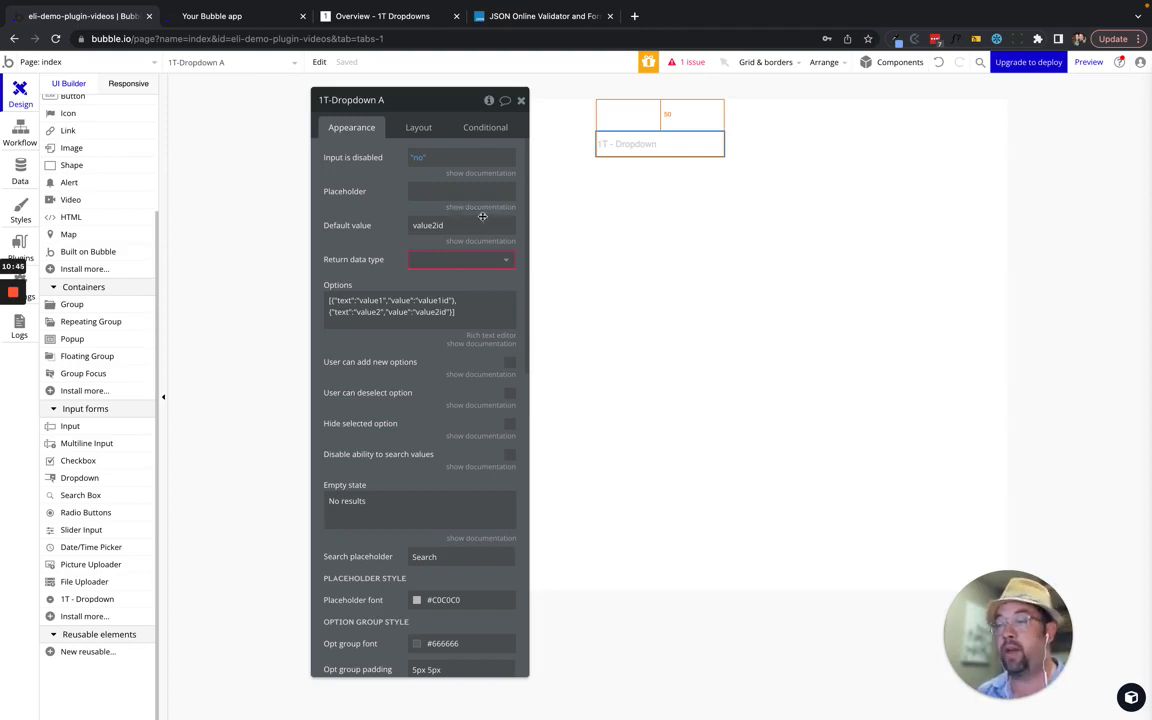
click(466, 241)
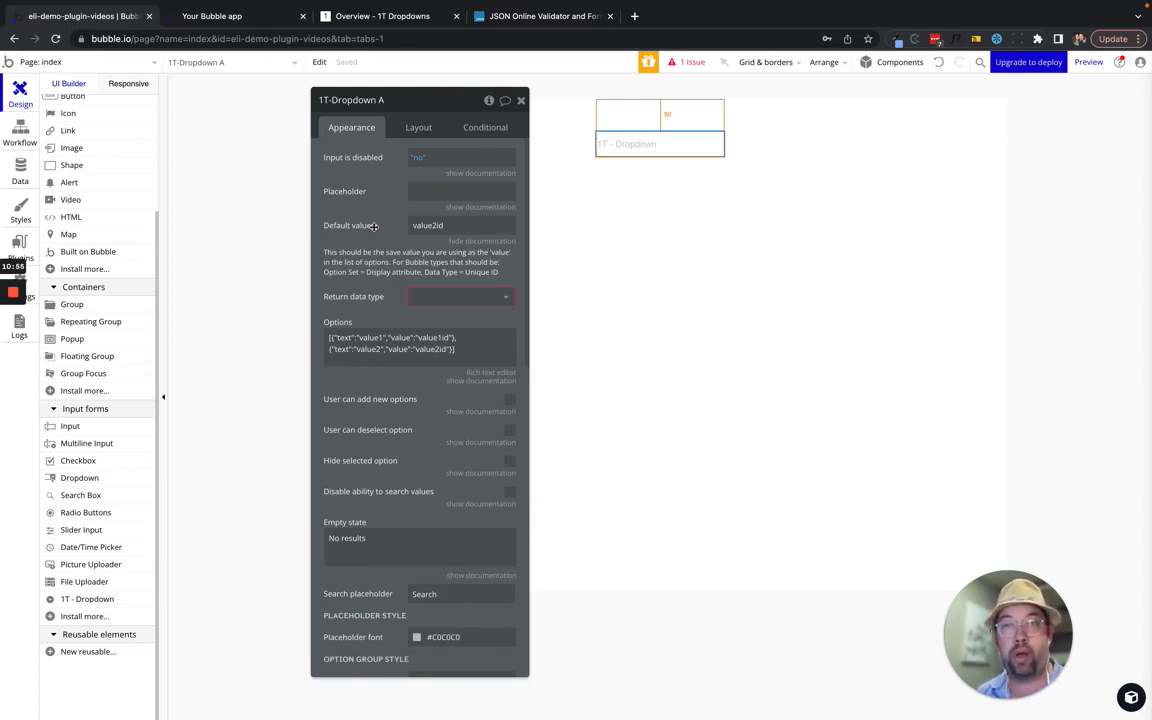
- Check the app's custom data types and set the dropdown's return data type to Character
click(20, 170)
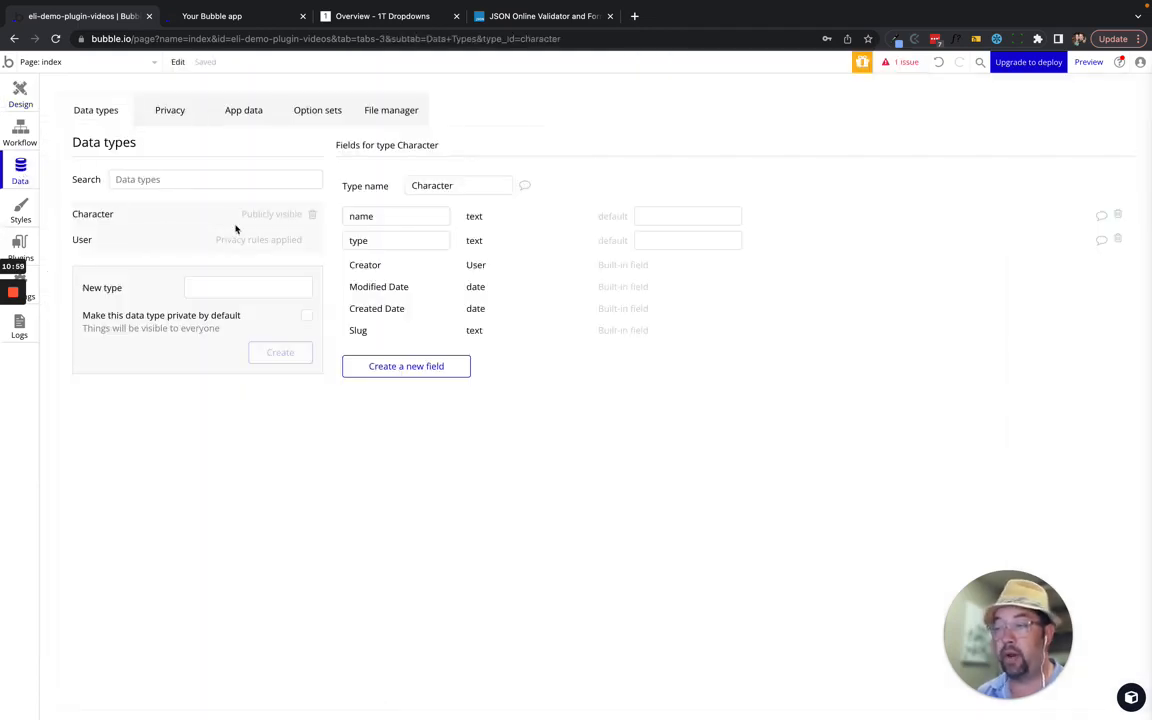
click(22, 96)
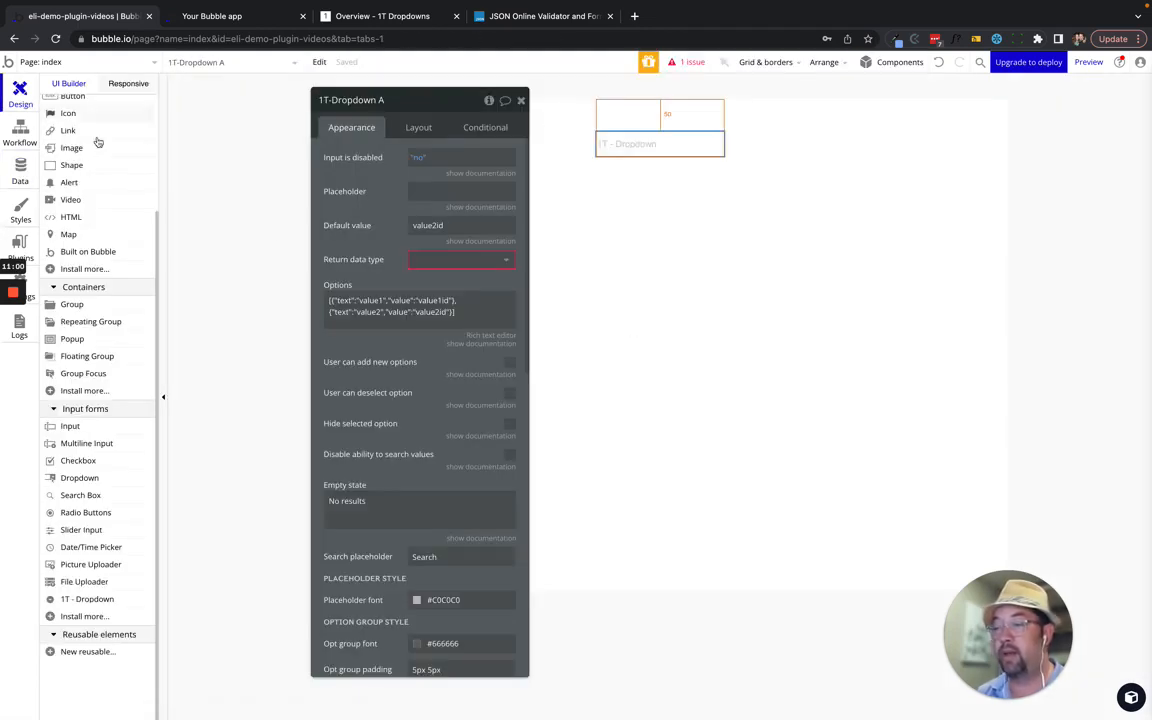
click(417, 258)
click(425, 298)
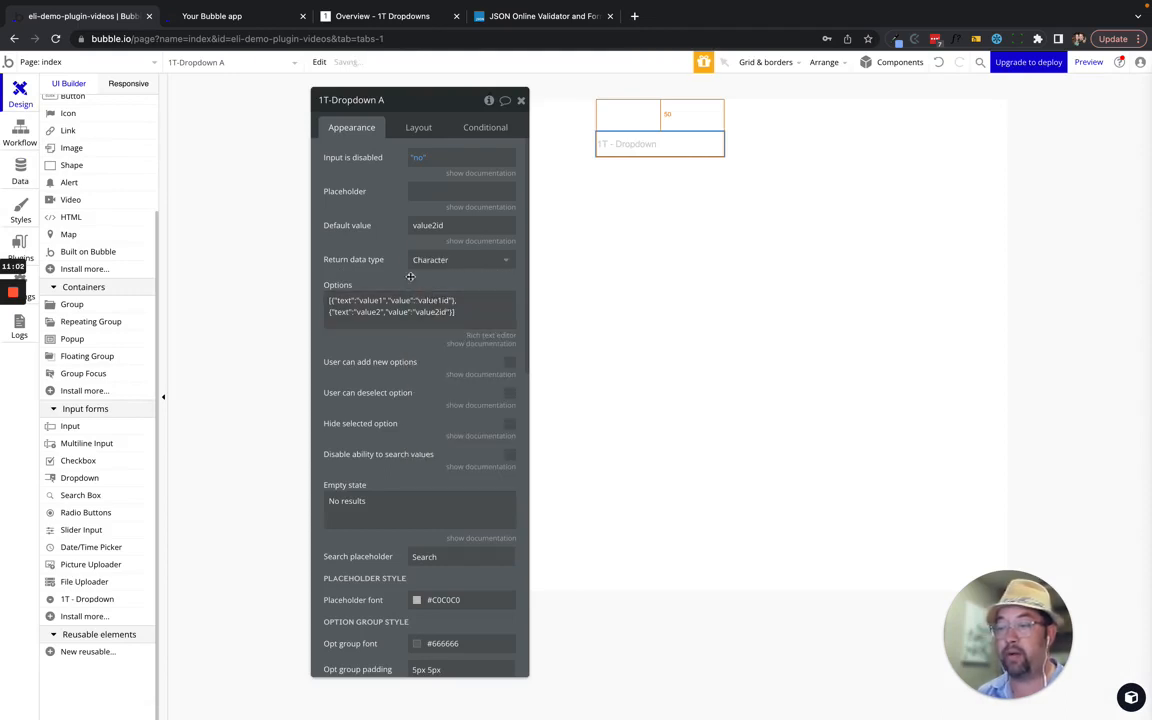
double_click(435, 225)
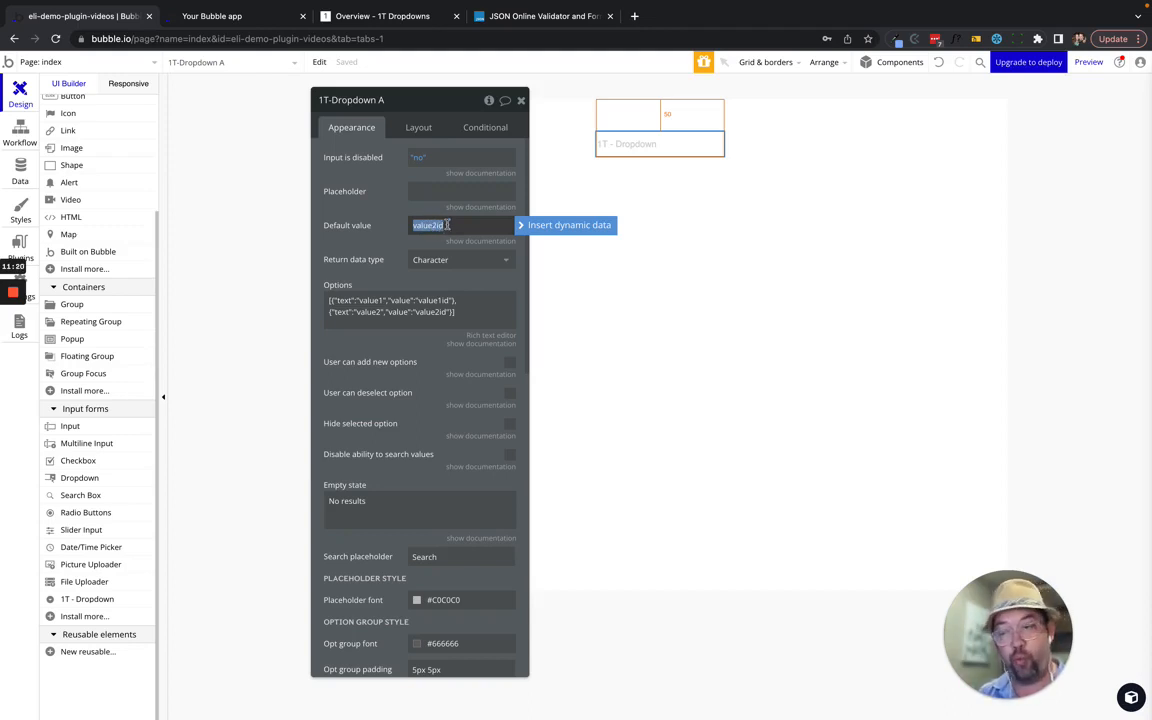
drag(384, 201, 354, 201)
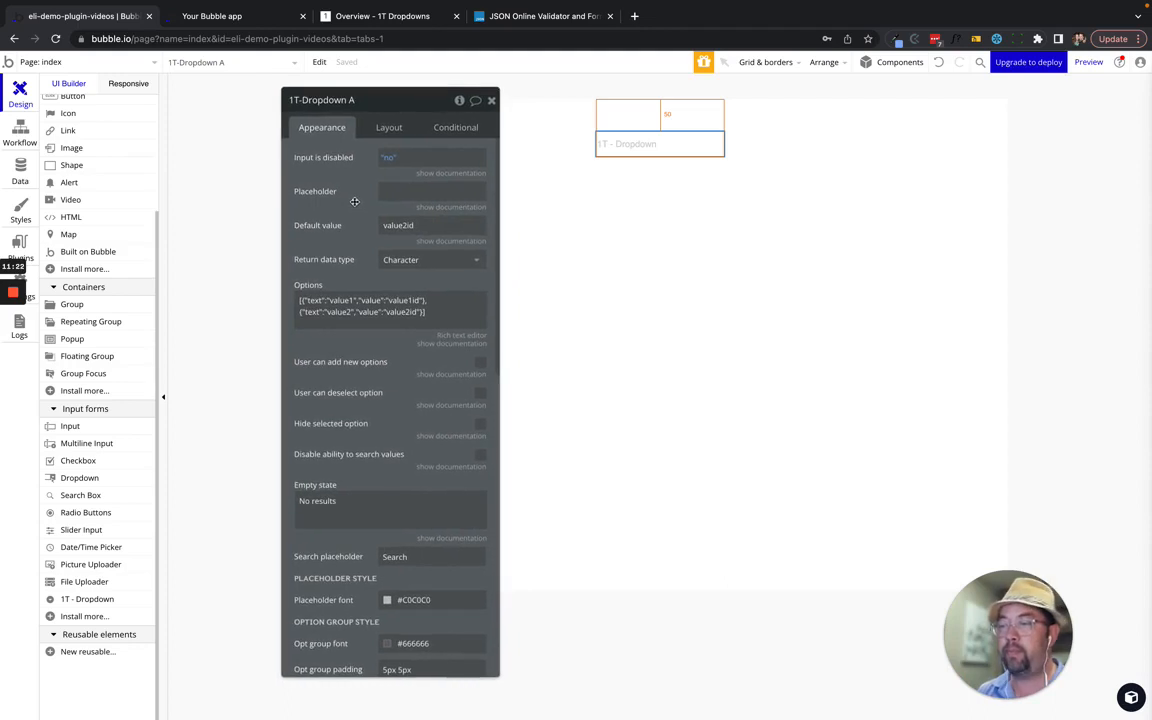
- Set the dropdown's return data type to Yes/No/Maybe and review the options defined in that option set
click(423, 260)
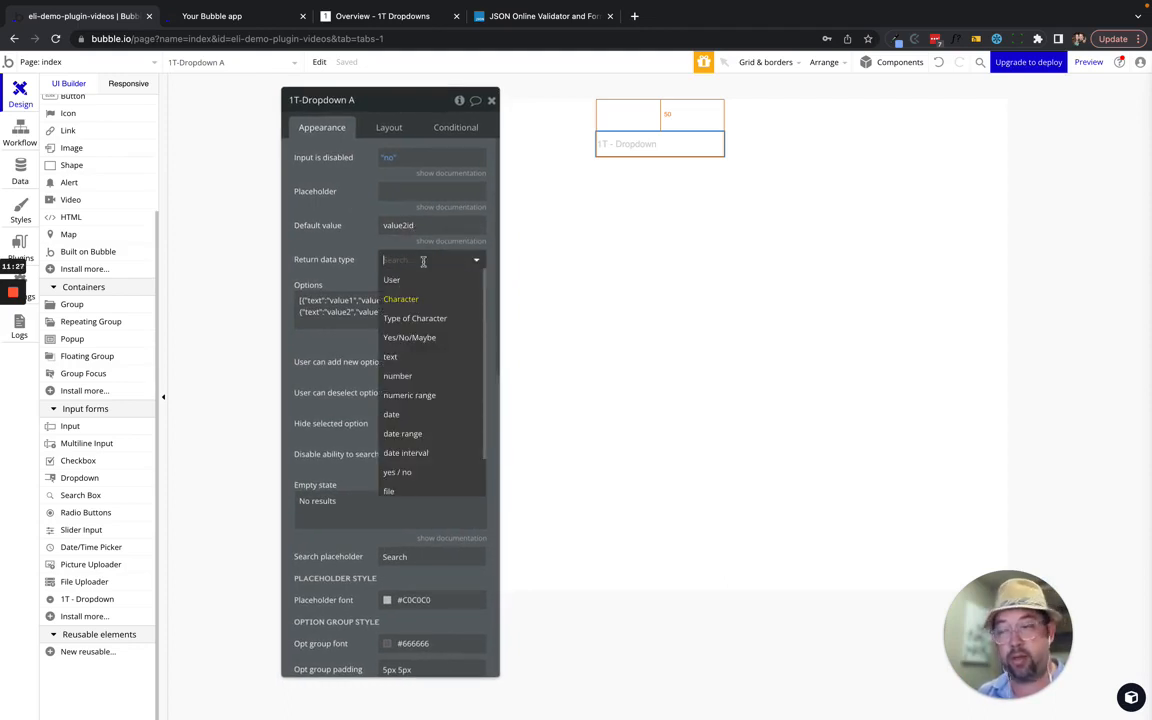
click(408, 337)
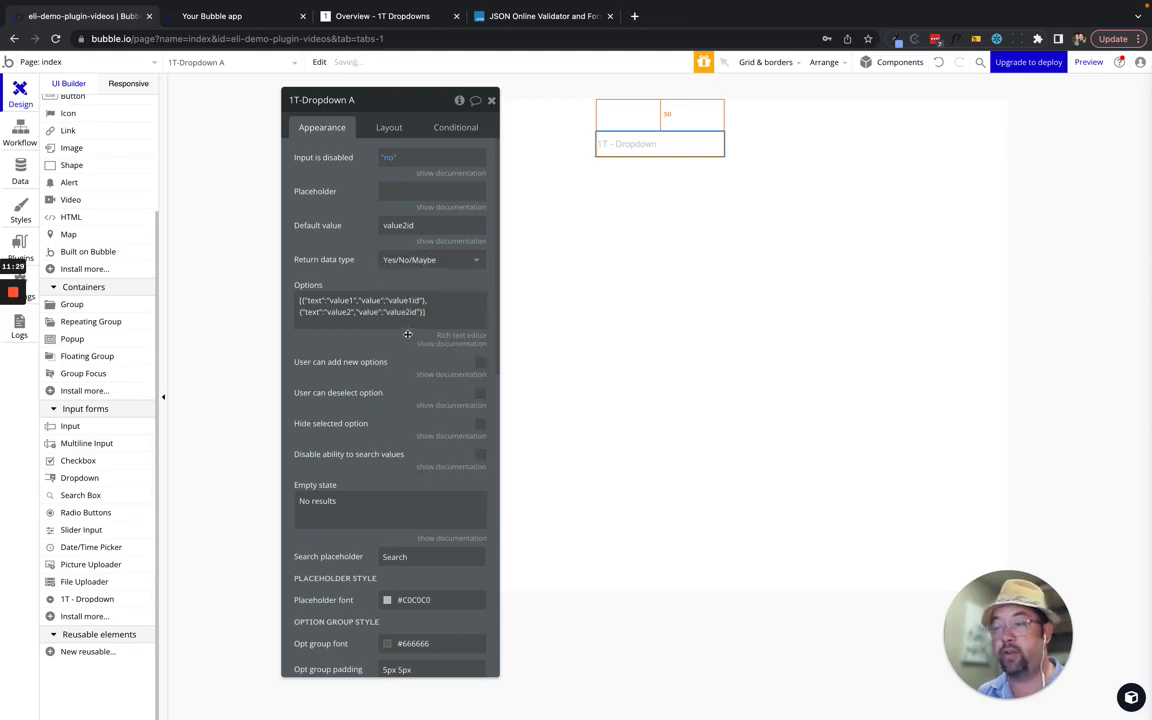
click(20, 167)
click(311, 110)
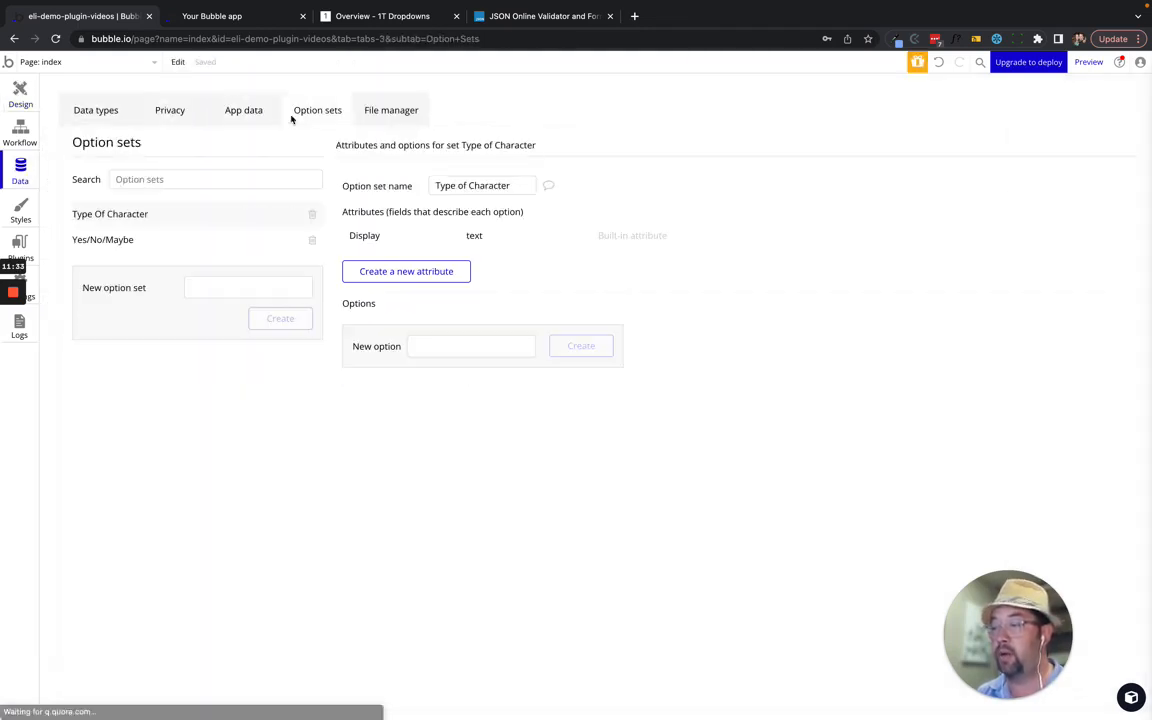
click(110, 229)
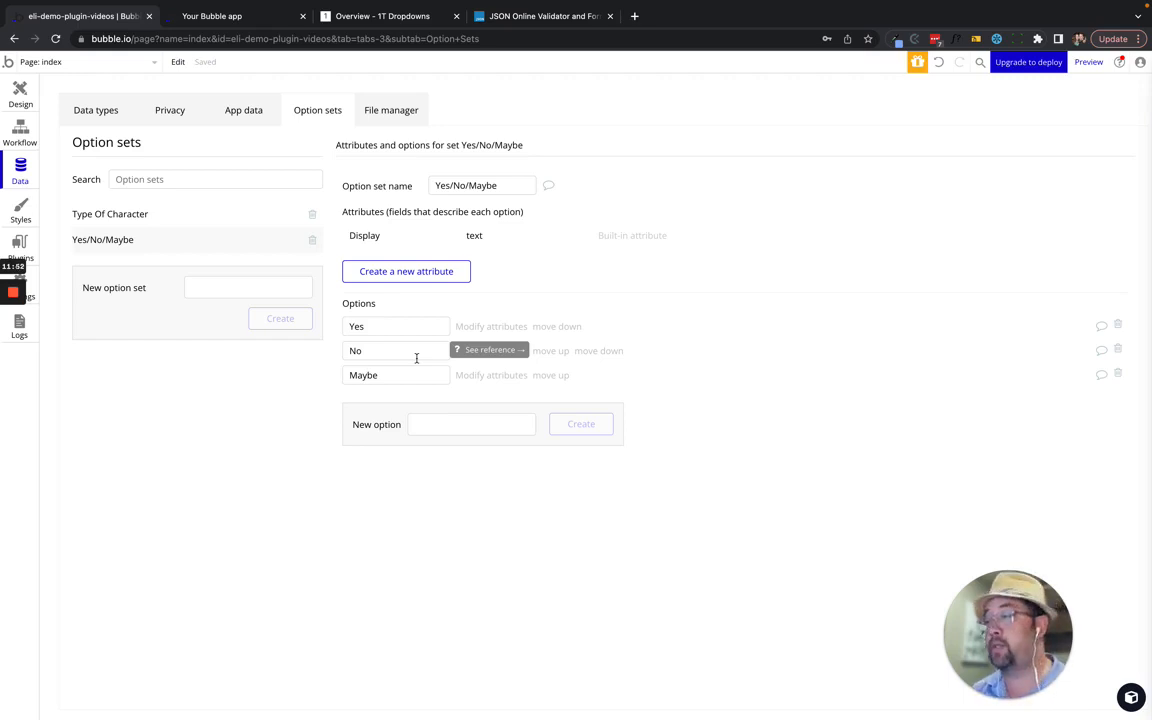
click(20, 92)
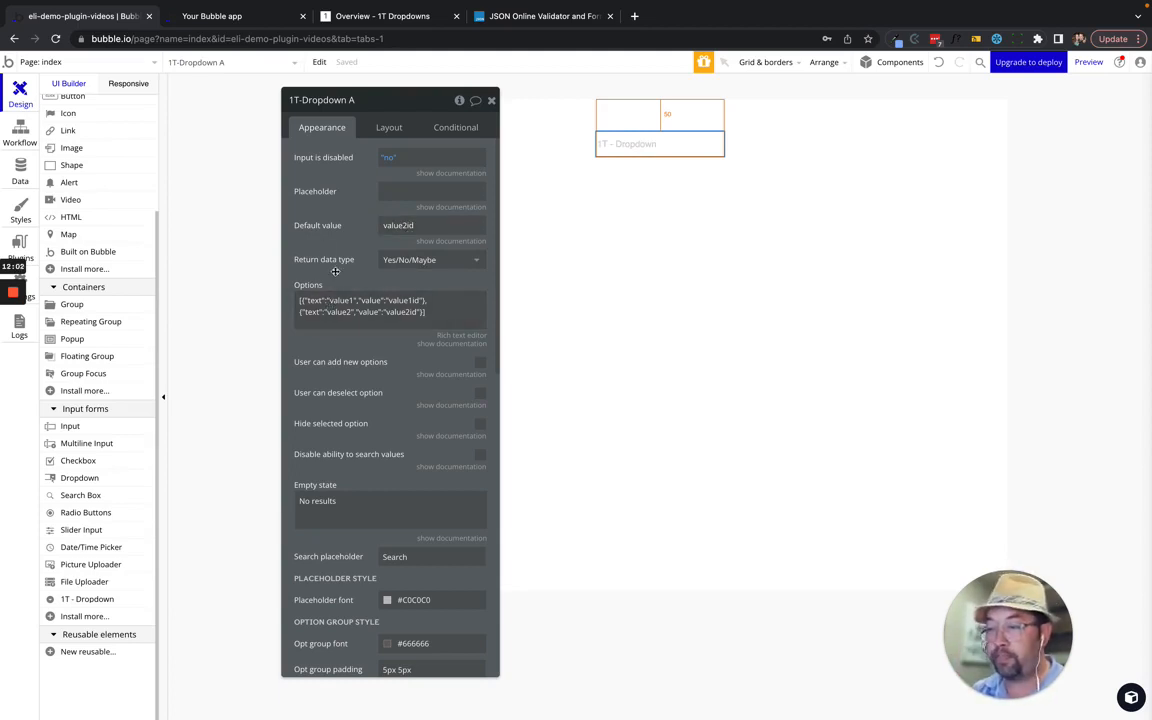
- Set the dropdown's return data type to text
scroll(338, 261, down, 2)
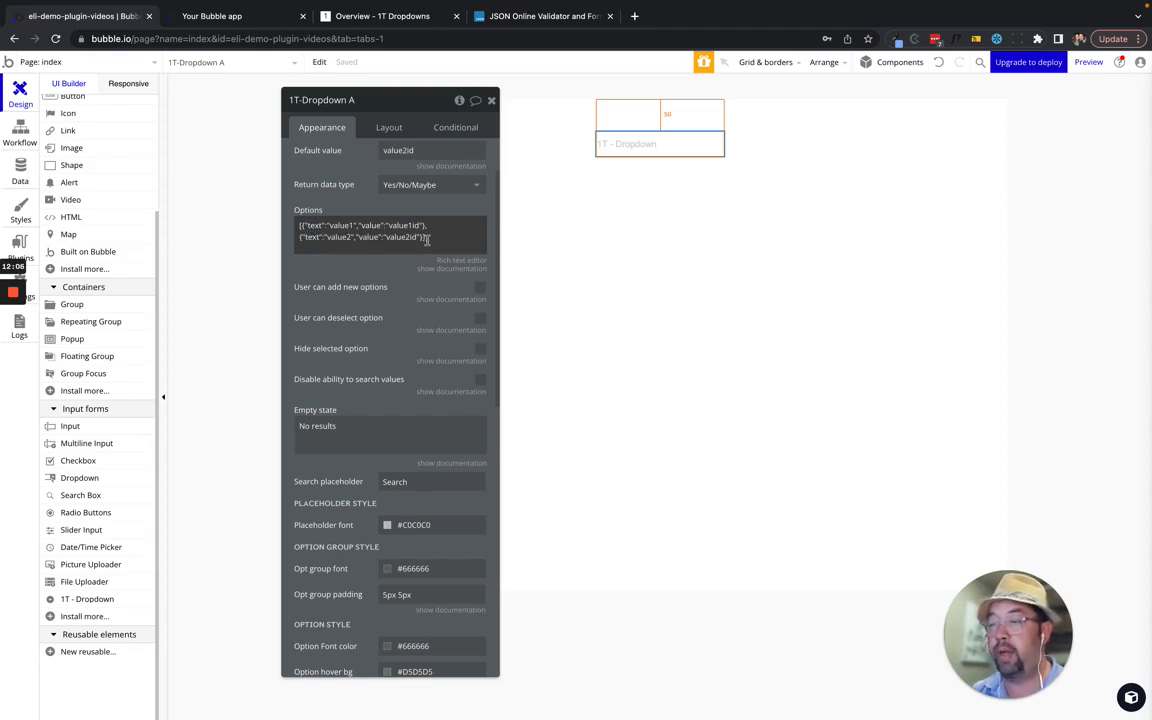
click(420, 185)
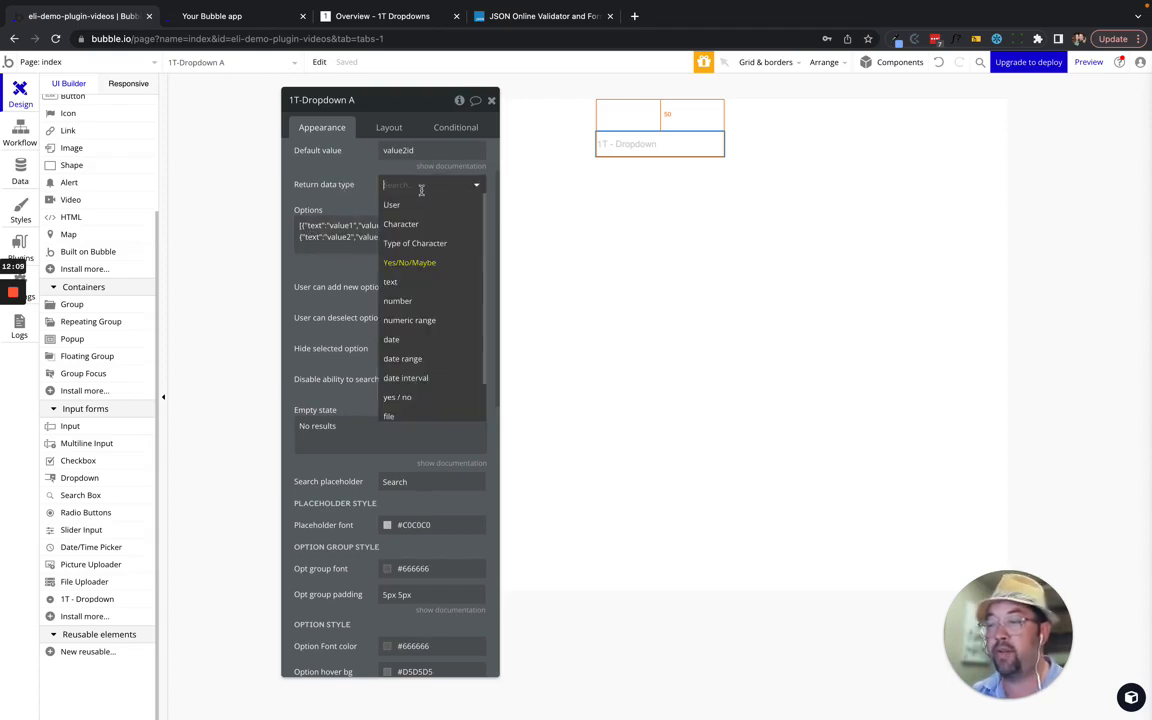
click(445, 282)
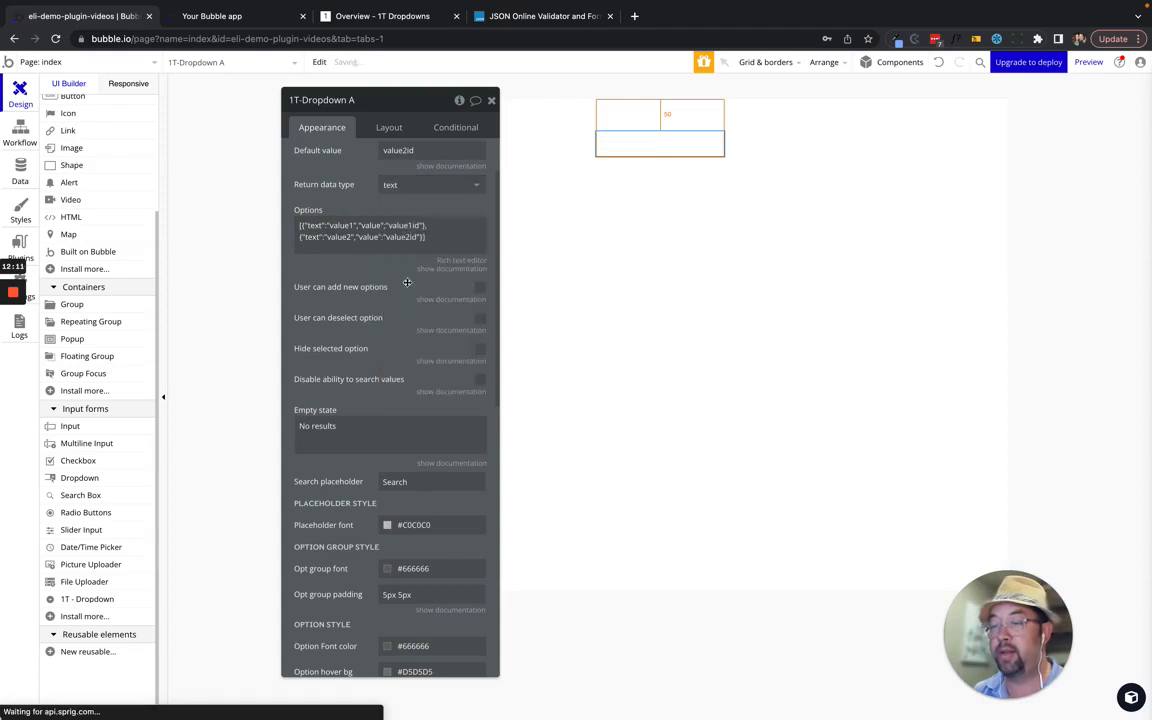
- Preview the page and compare the dropdown's preselected value and option list with its Options and Default value properties in the editor
click(1089, 62)
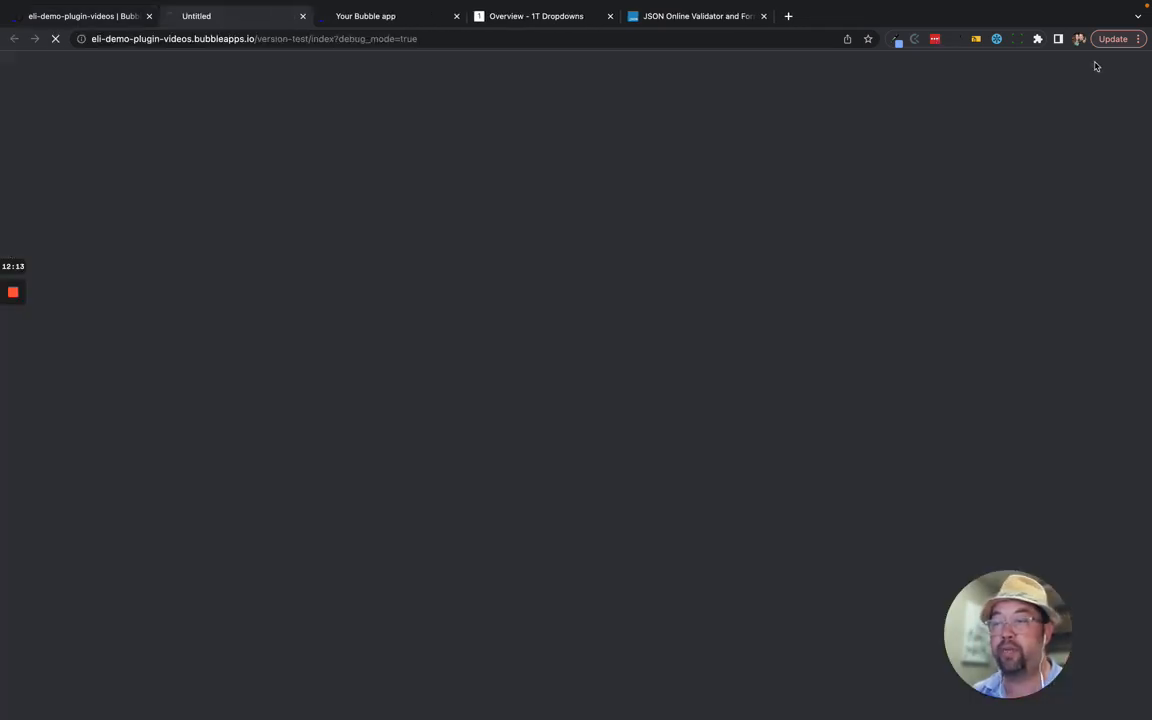
click(87, 17)
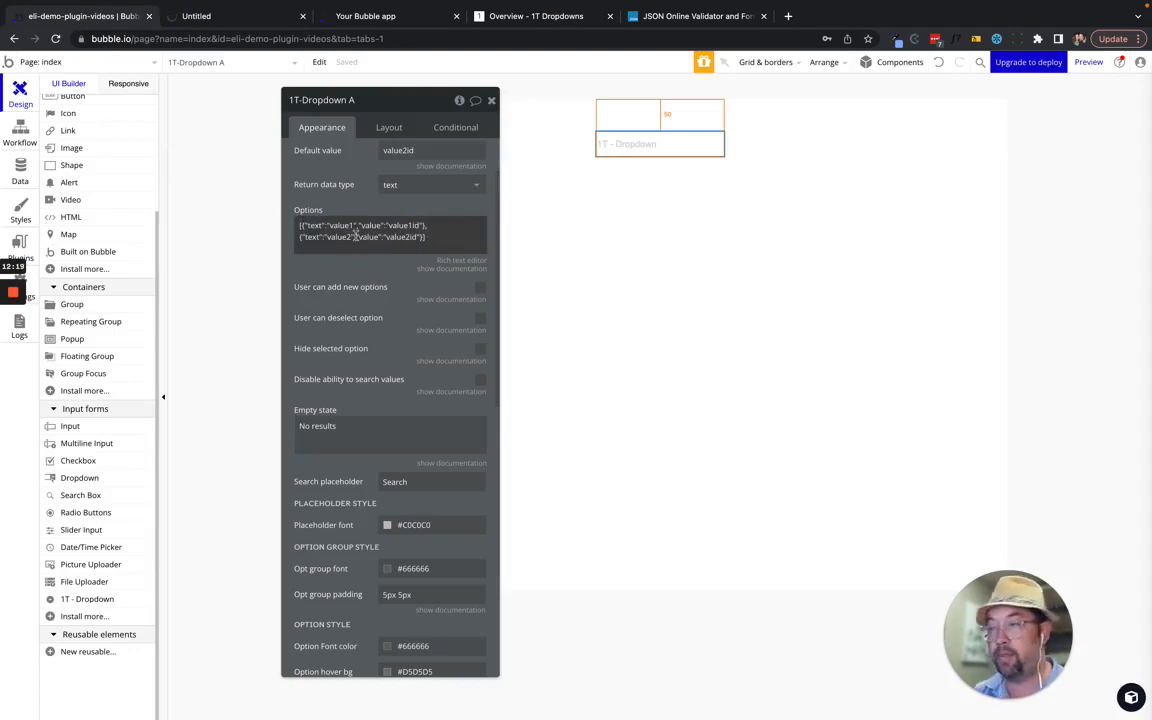
click(217, 18)
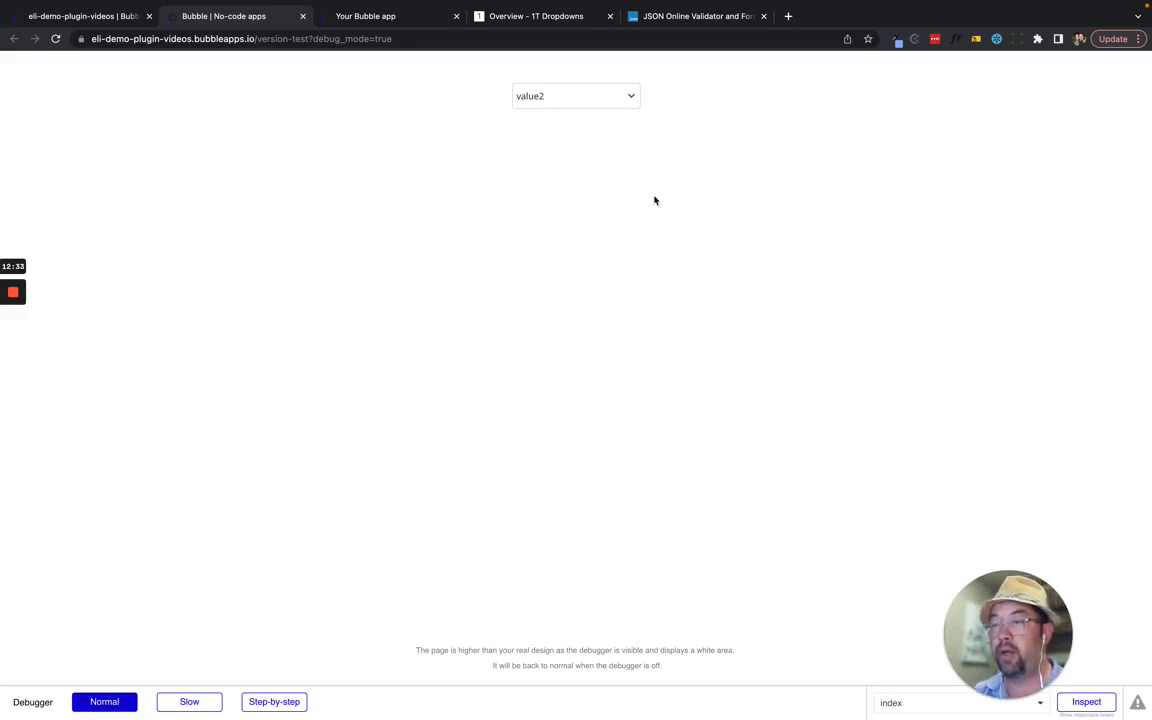
click(546, 91)
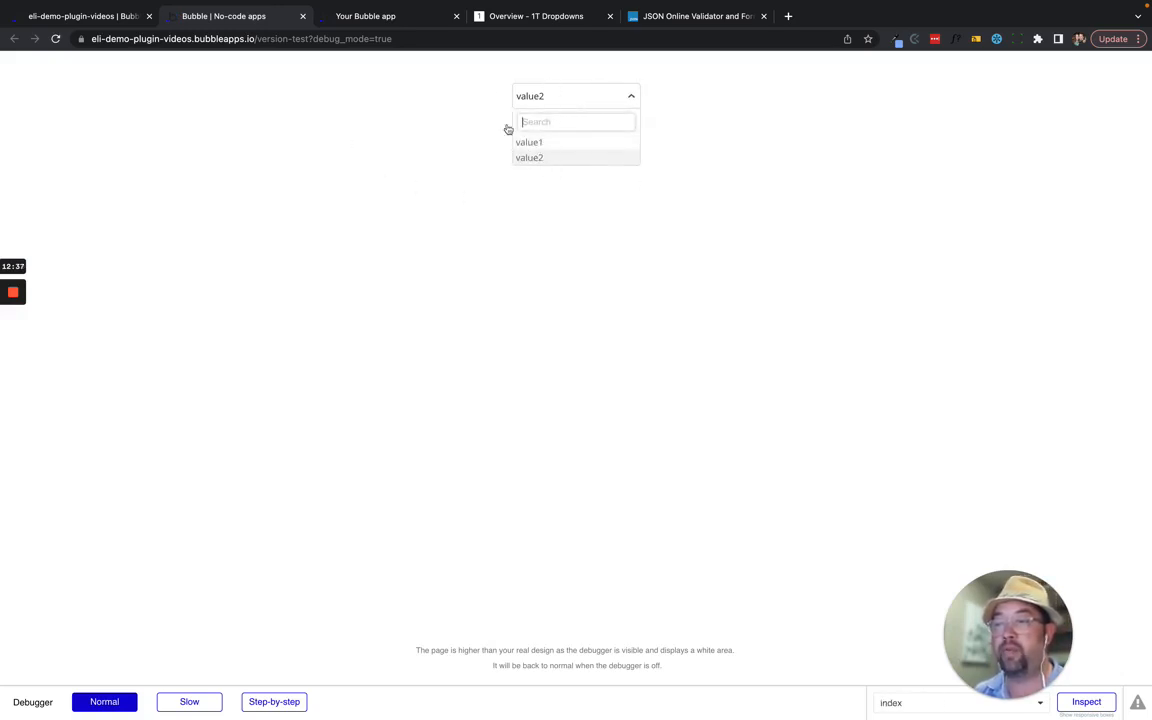
click(102, 16)
scroll(362, 192, up, 1)
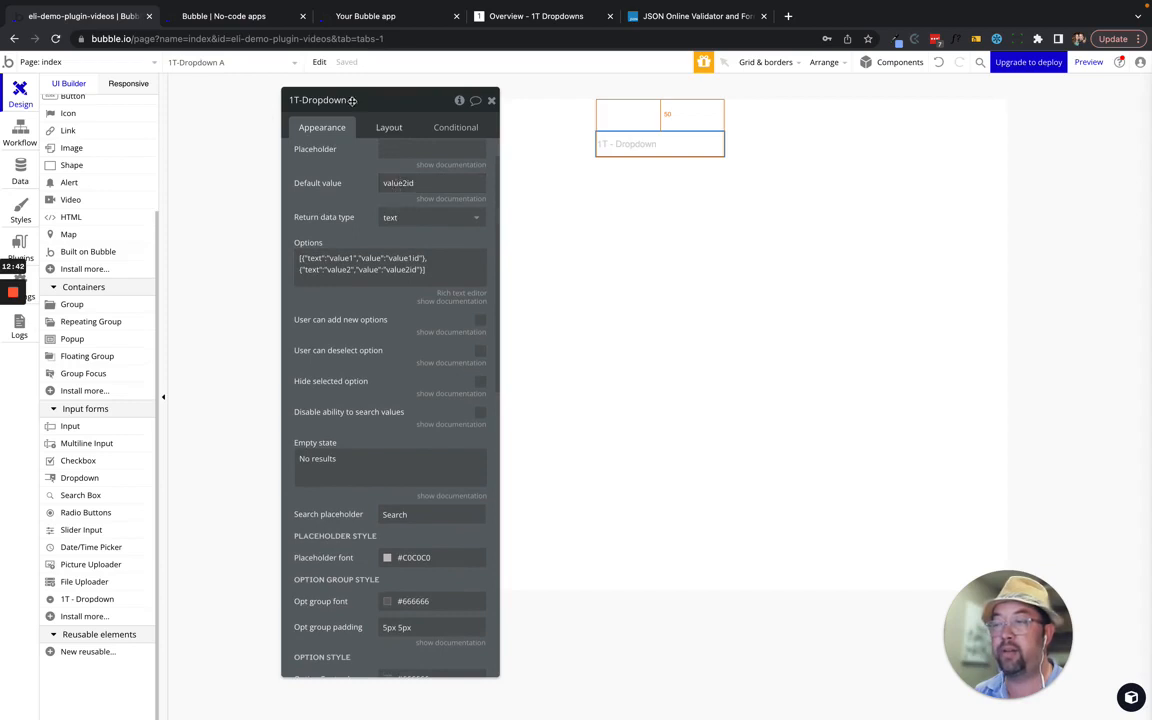
- In the page preview, test the dropdown by switching its selection between value1 and value2, ending on value1
click(370, 16)
click(234, 15)
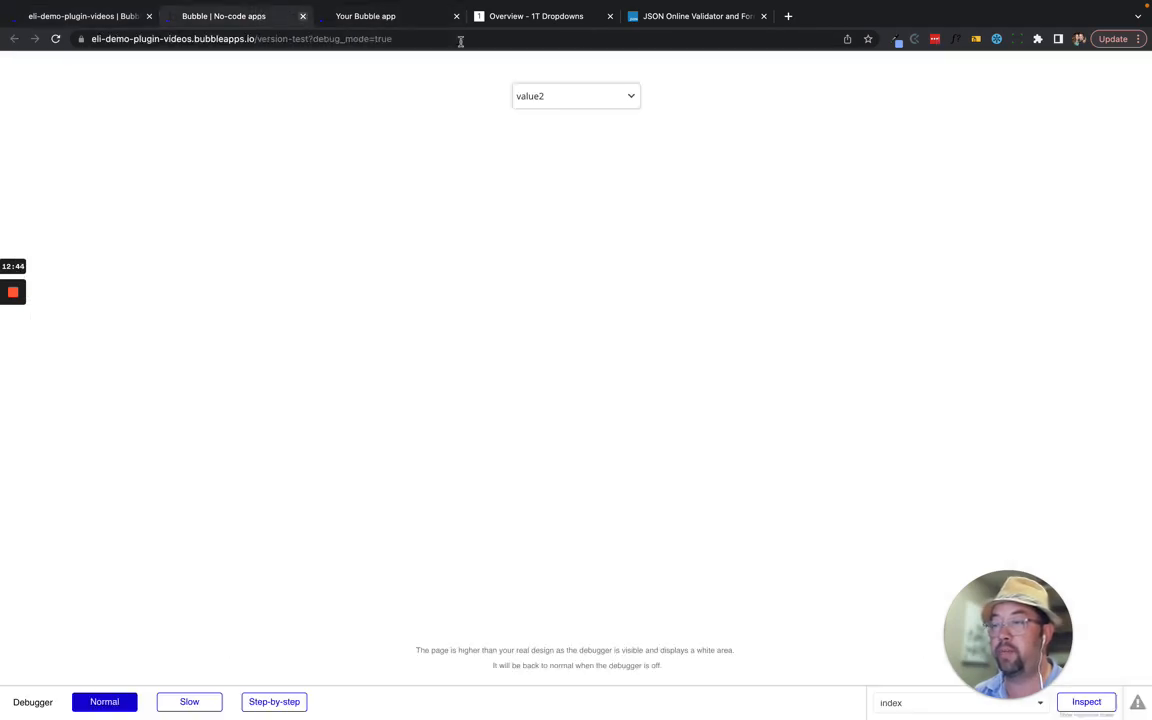
click(598, 96)
click(575, 141)
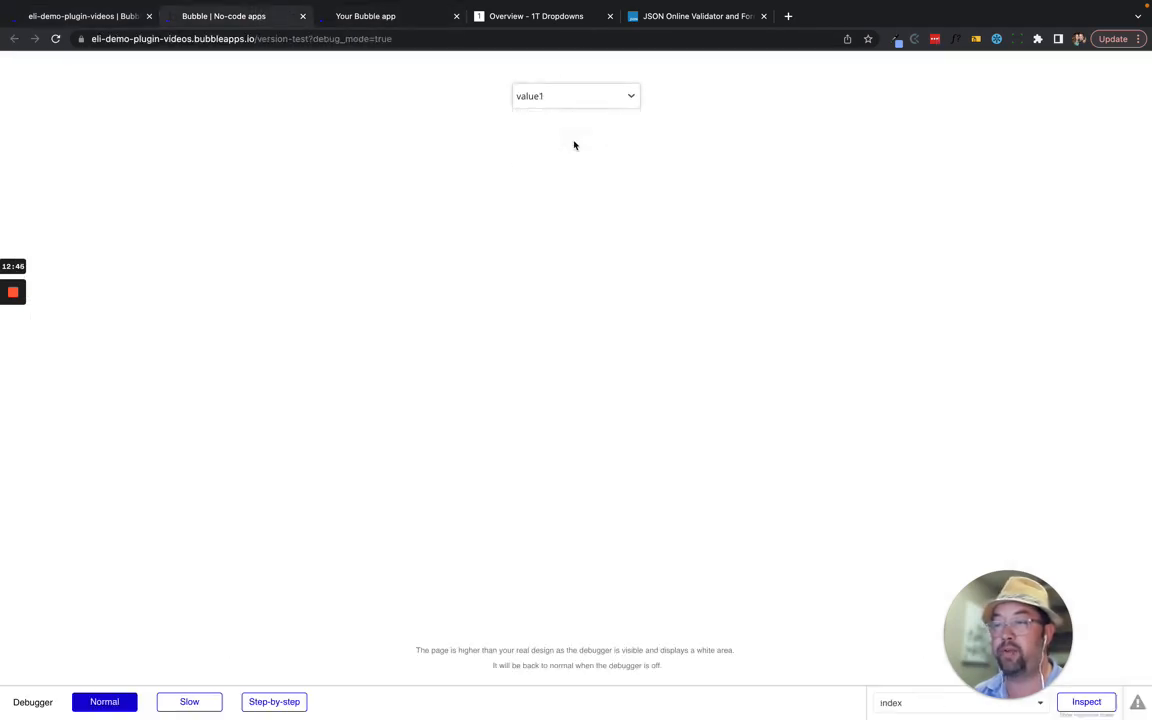
click(578, 96)
click(567, 157)
click(568, 99)
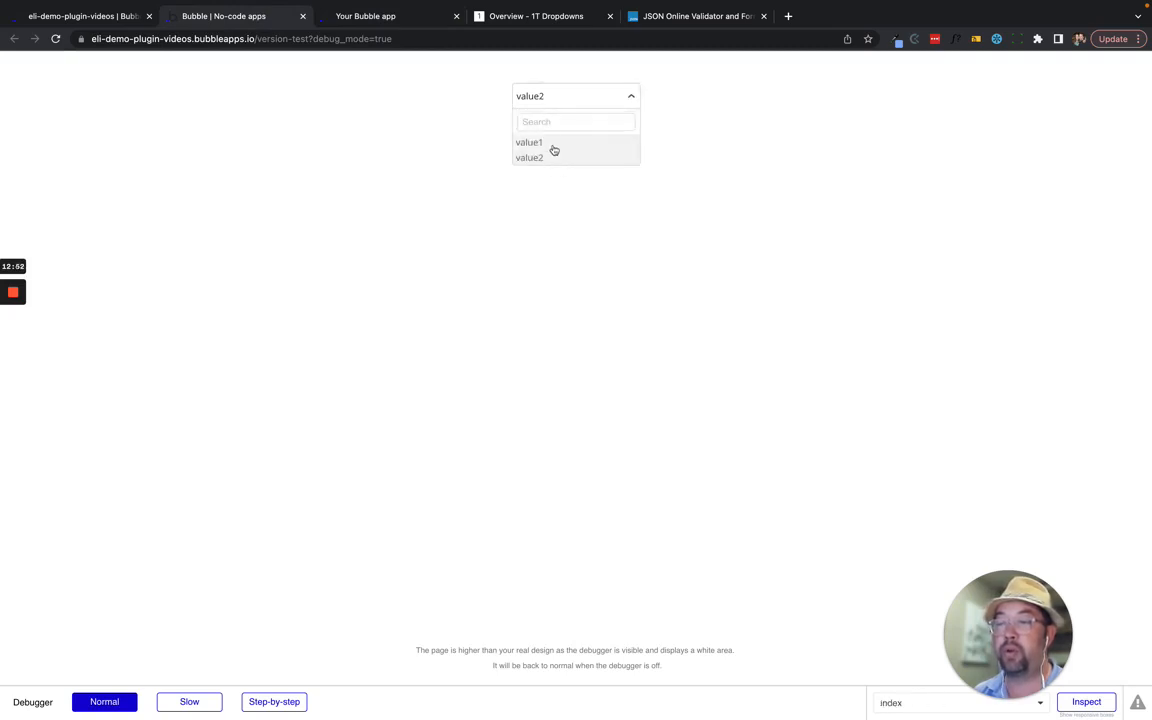
click(550, 143)
- Test the dropdown's option search in the preview with "2", and clear the search text
click(554, 105)
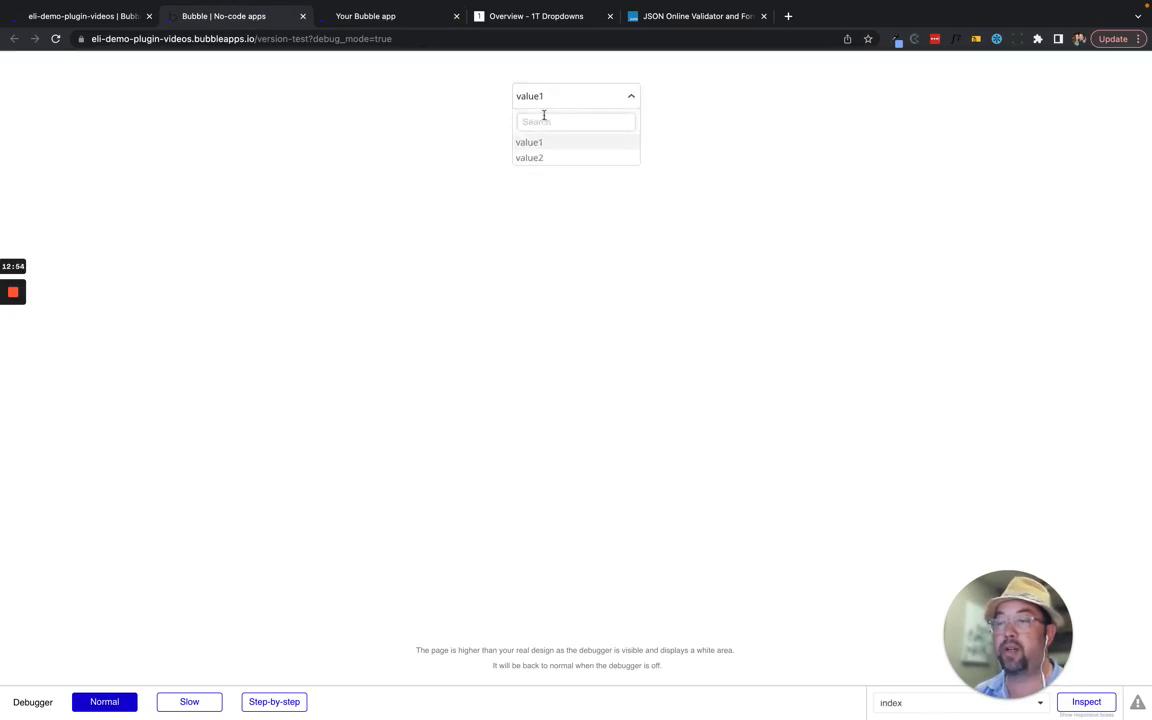
text(2)
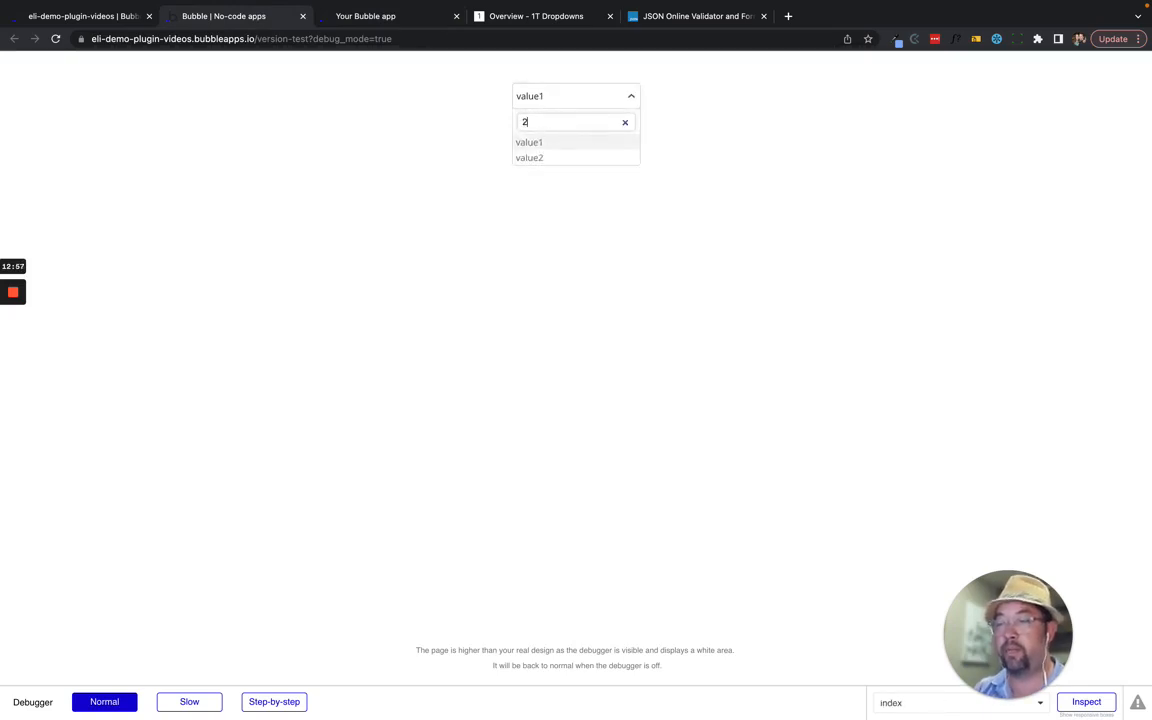
key(BackSpace)
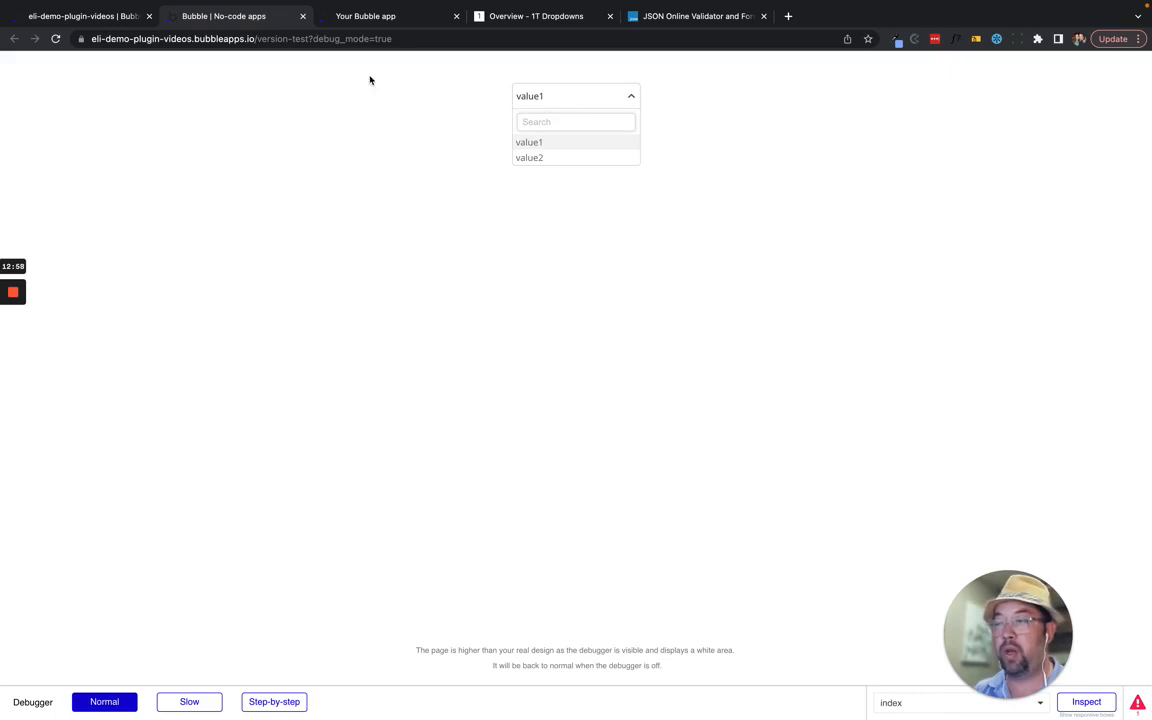
- Enable User can deselect option for the 1T Dropdown in the editor and reload the page preview
click(75, 16)
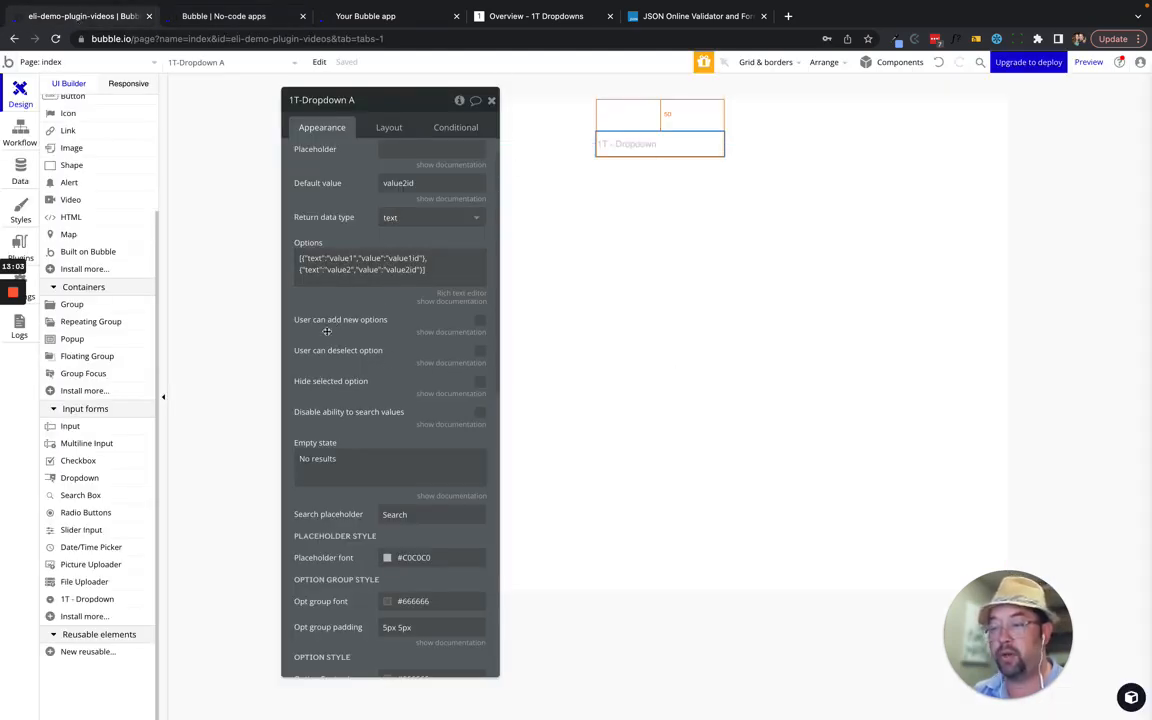
click(480, 353)
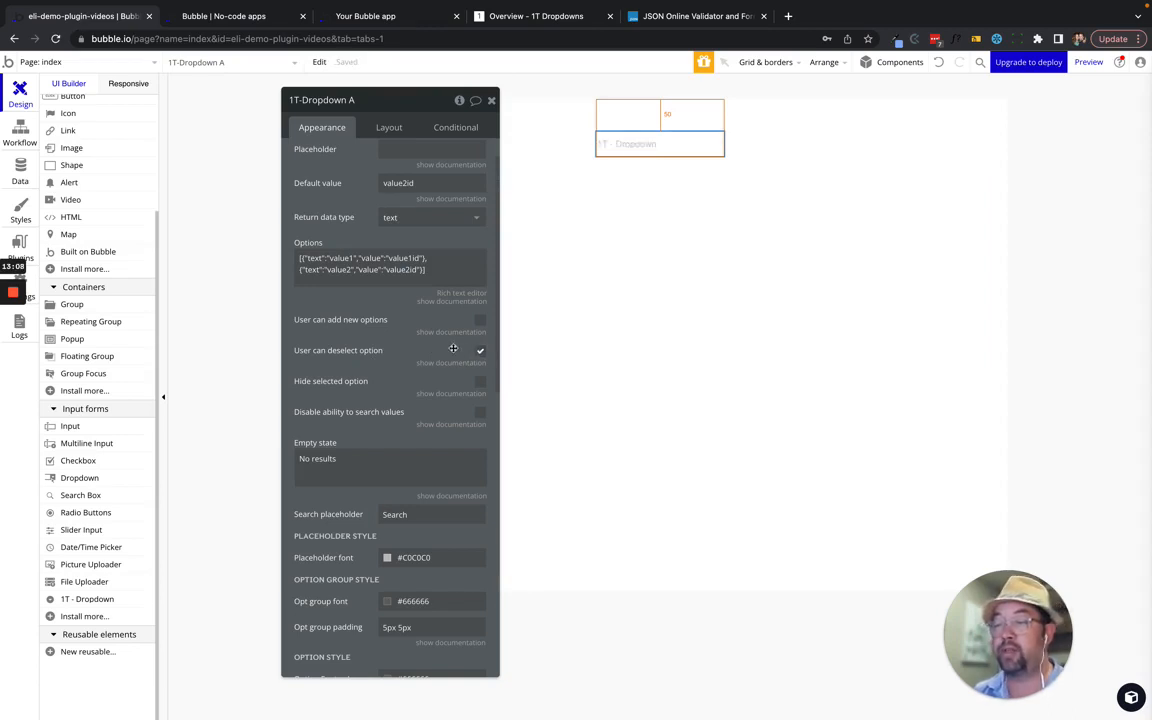
click(218, 15)
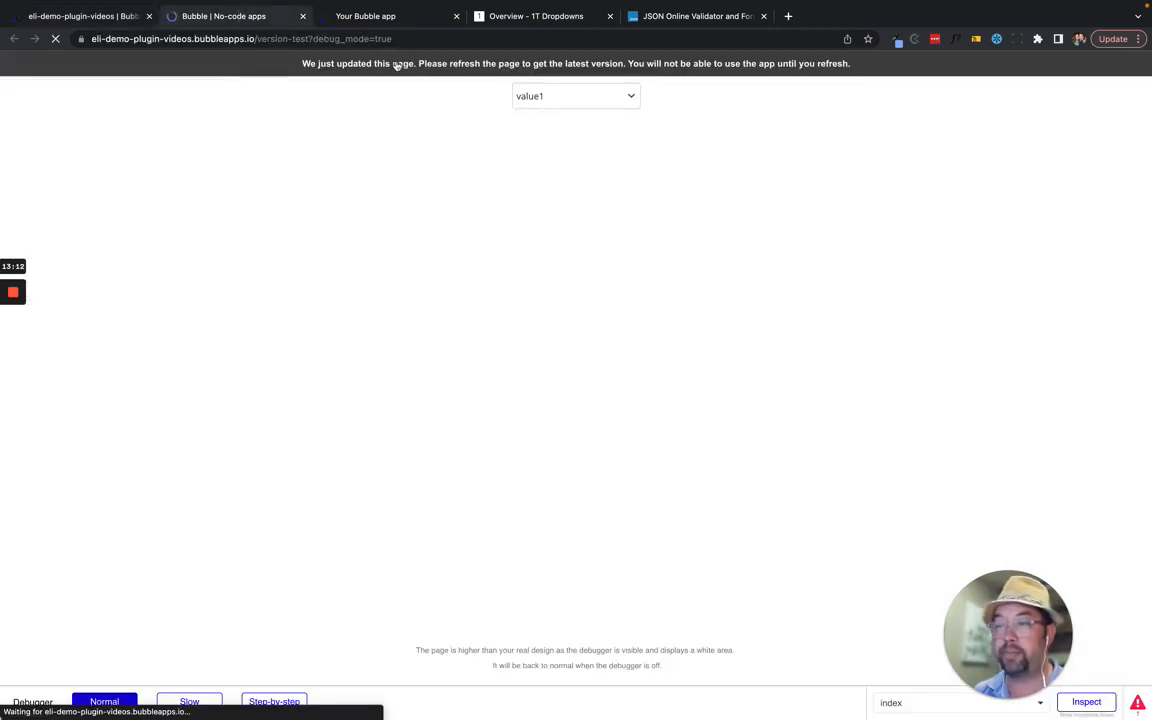
- In the preview, test option deselection by choosing the already selected value2, reselecting value2, and deselecting it again
click(553, 102)
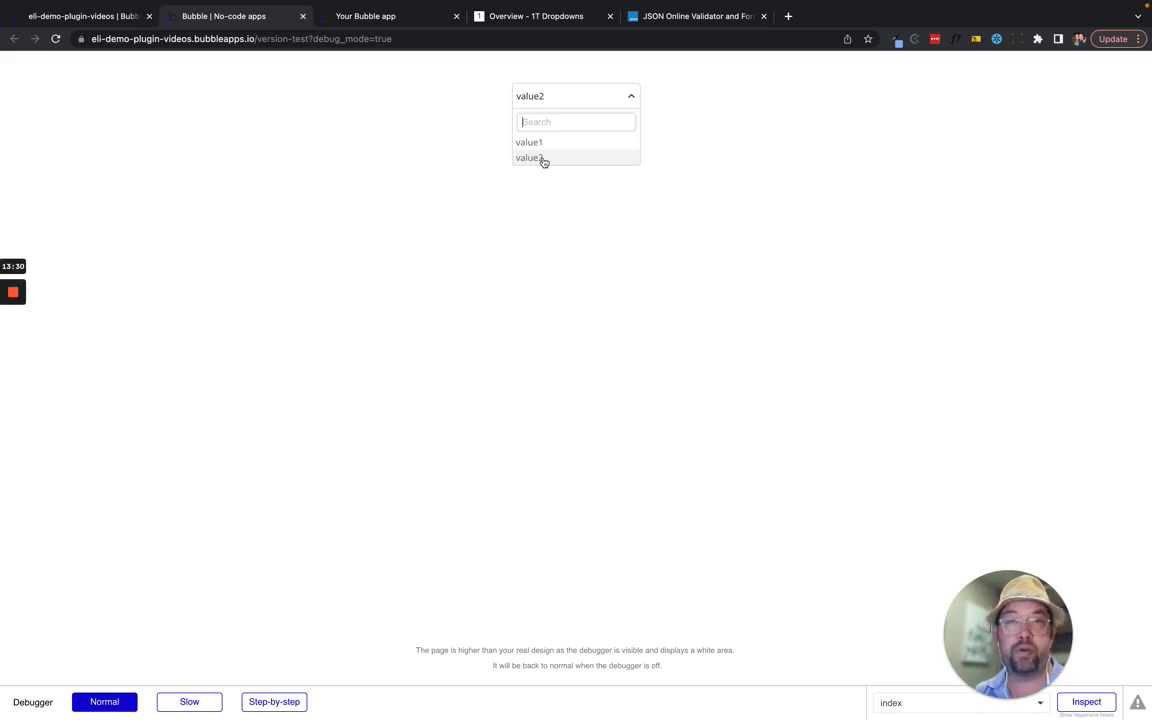
click(543, 159)
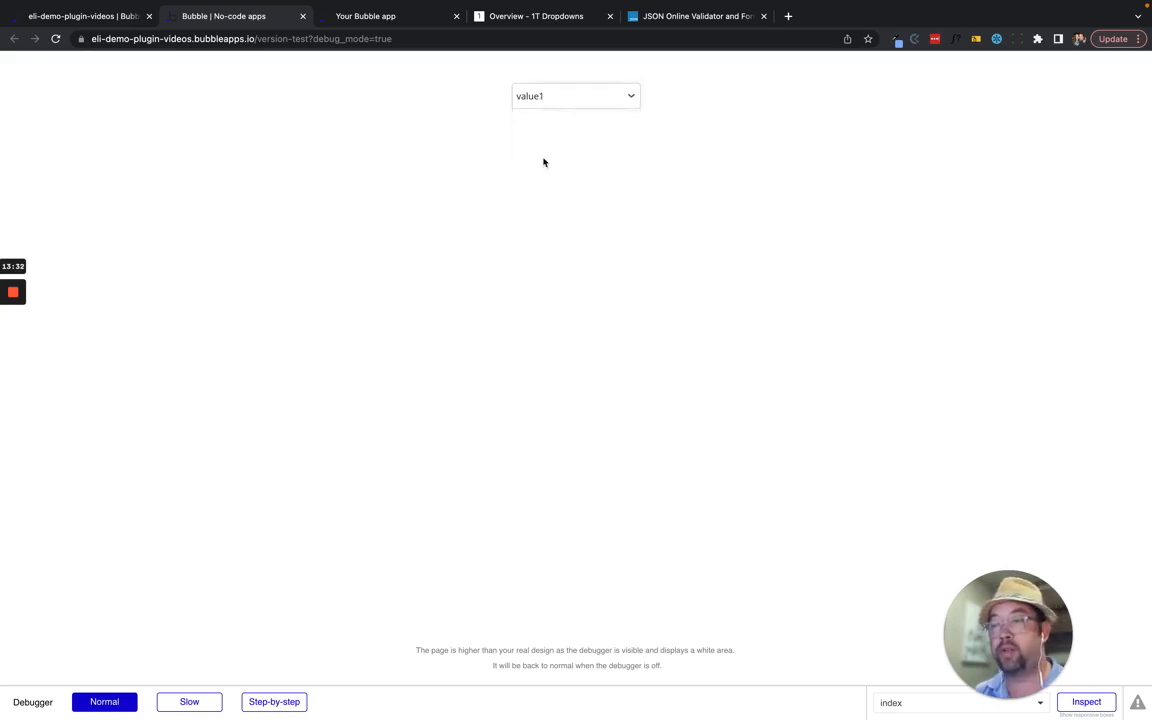
click(579, 98)
click(537, 160)
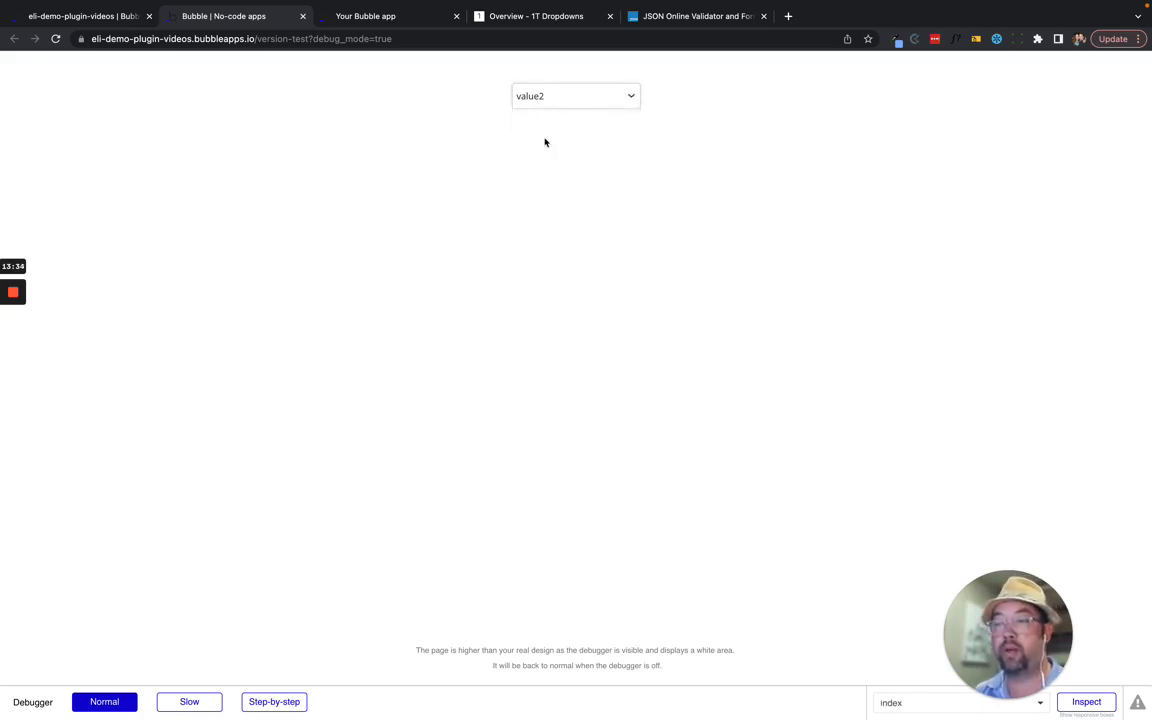
click(555, 105)
click(545, 160)
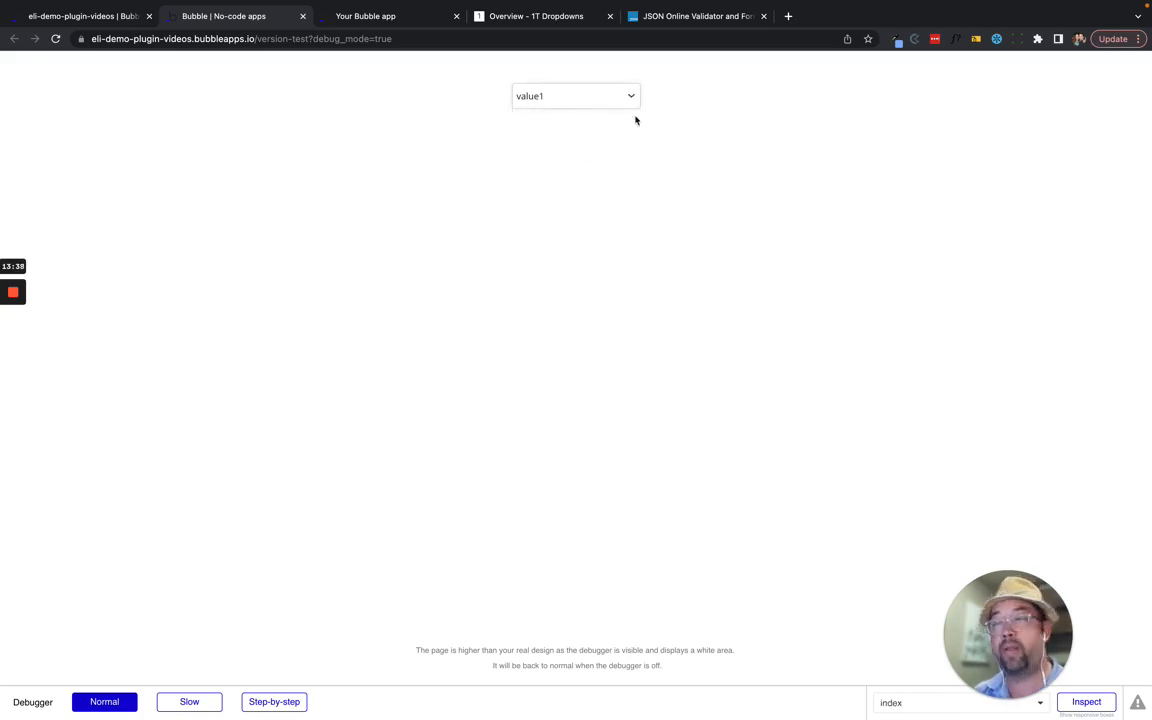
- Check the dropdown's default value in the editor and read the Setting Up Data section of the plugin documentation
click(62, 9)
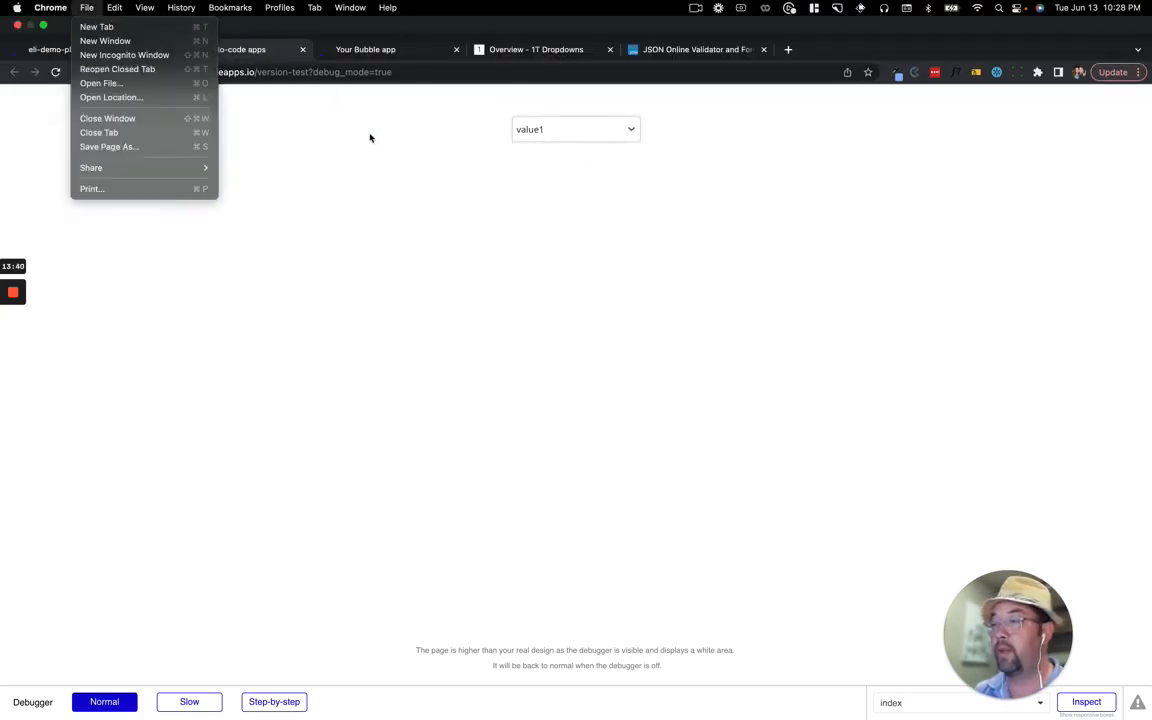
click(368, 134)
click(58, 18)
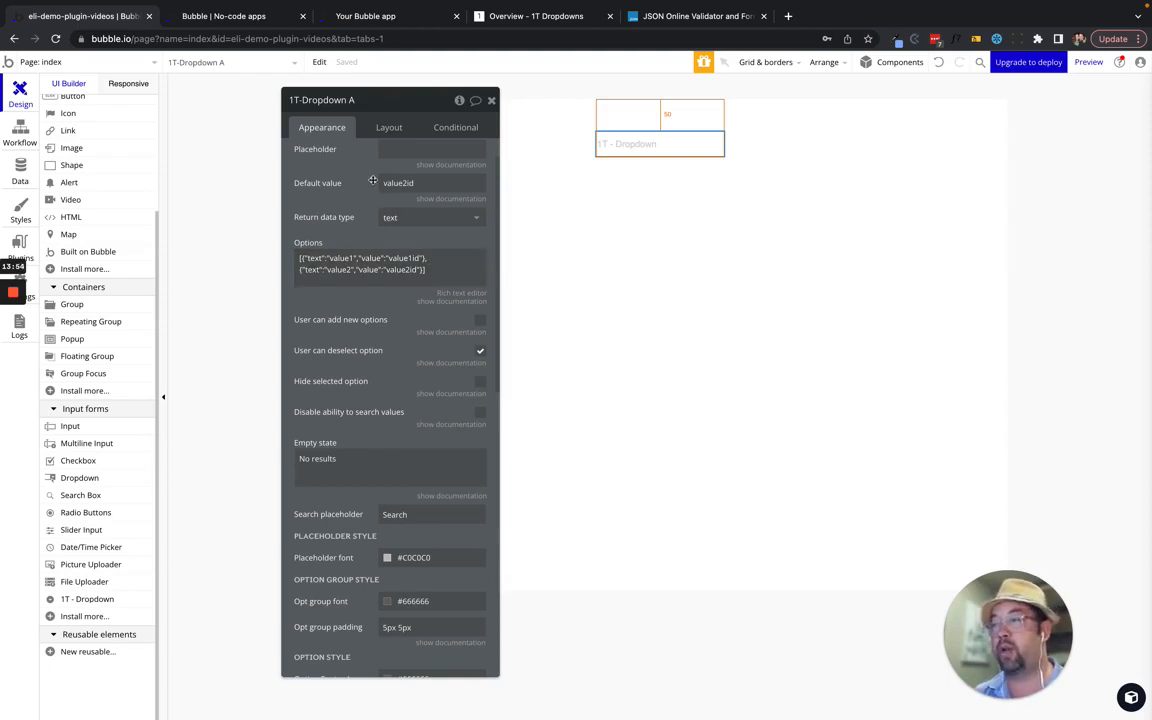
click(474, 18)
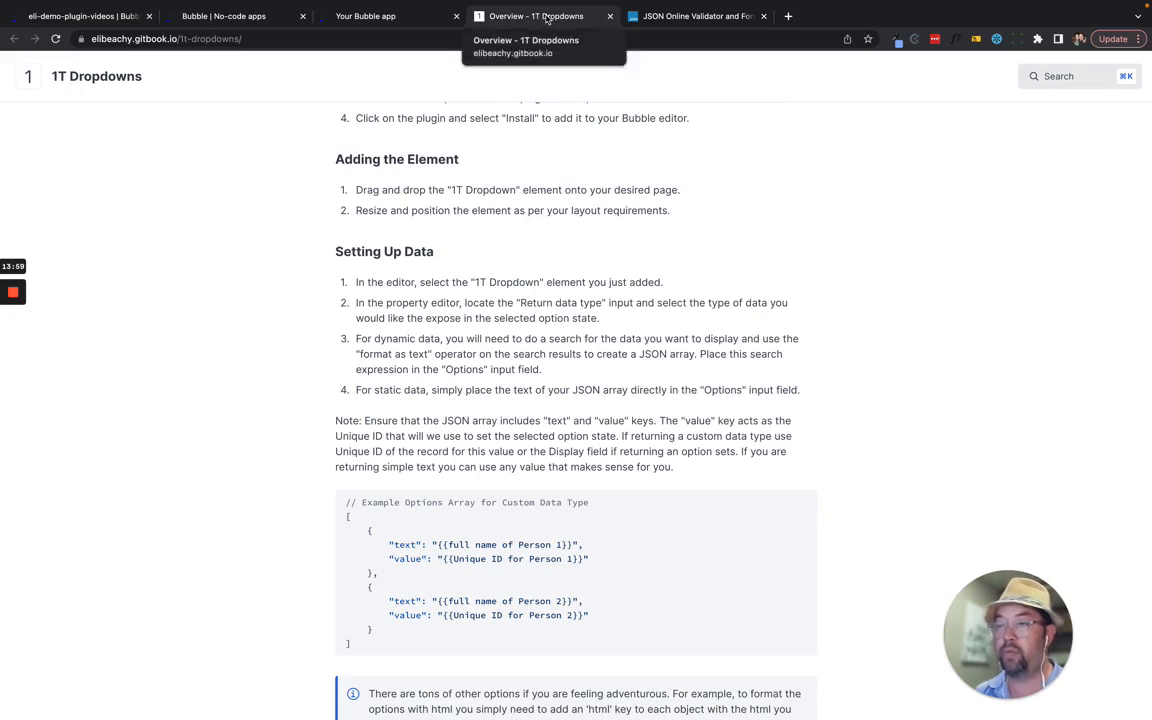
scroll(518, 212, down, 3)
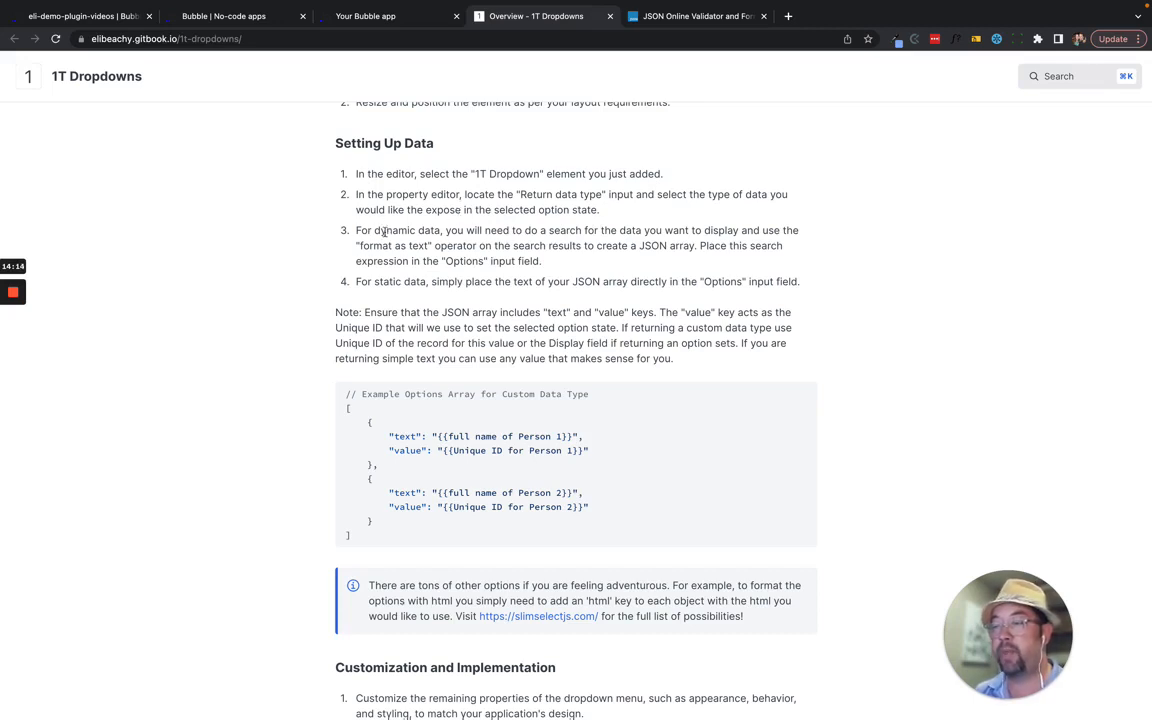
scroll(521, 258, down, 2)
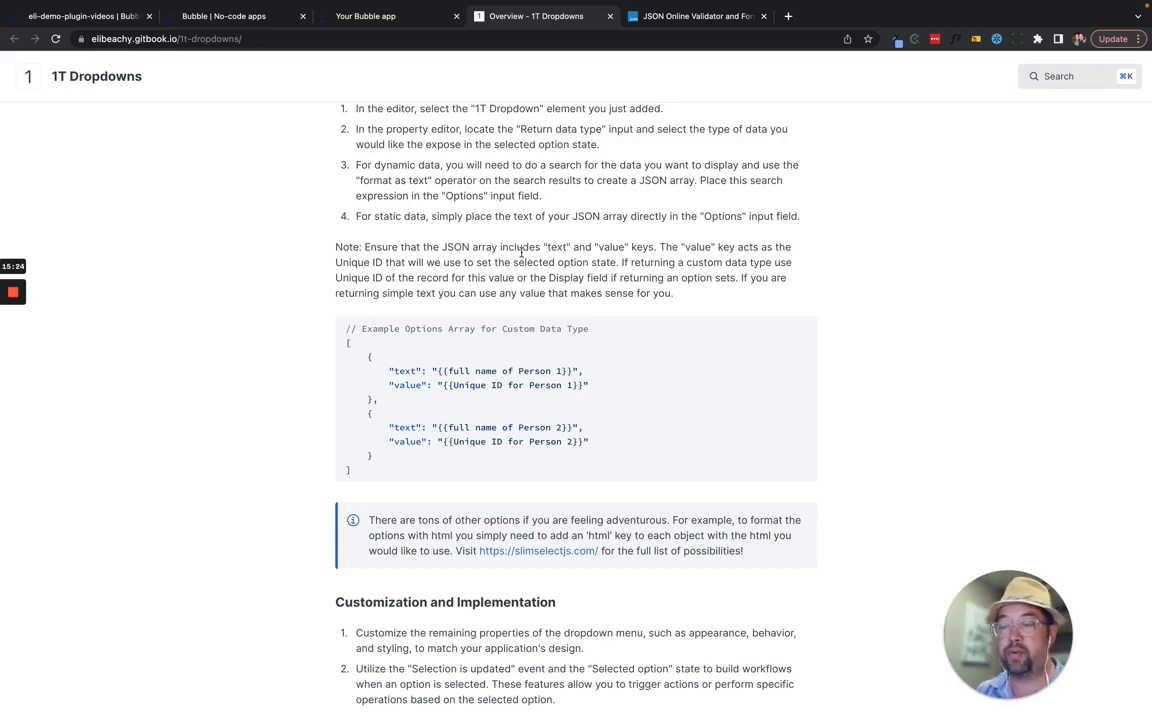
- Select the whole Options JSON array in the editor and compare it with the documentation's example array for a custom data type
click(88, 17)
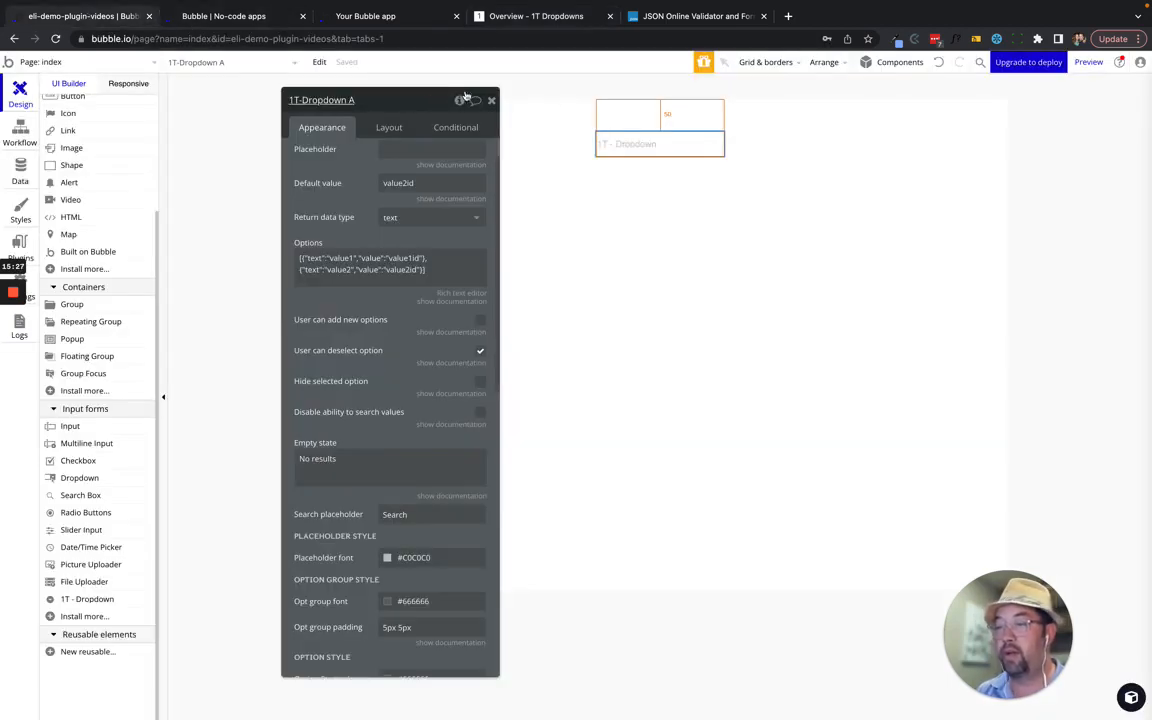
click(366, 267)
key(ctrl+a)
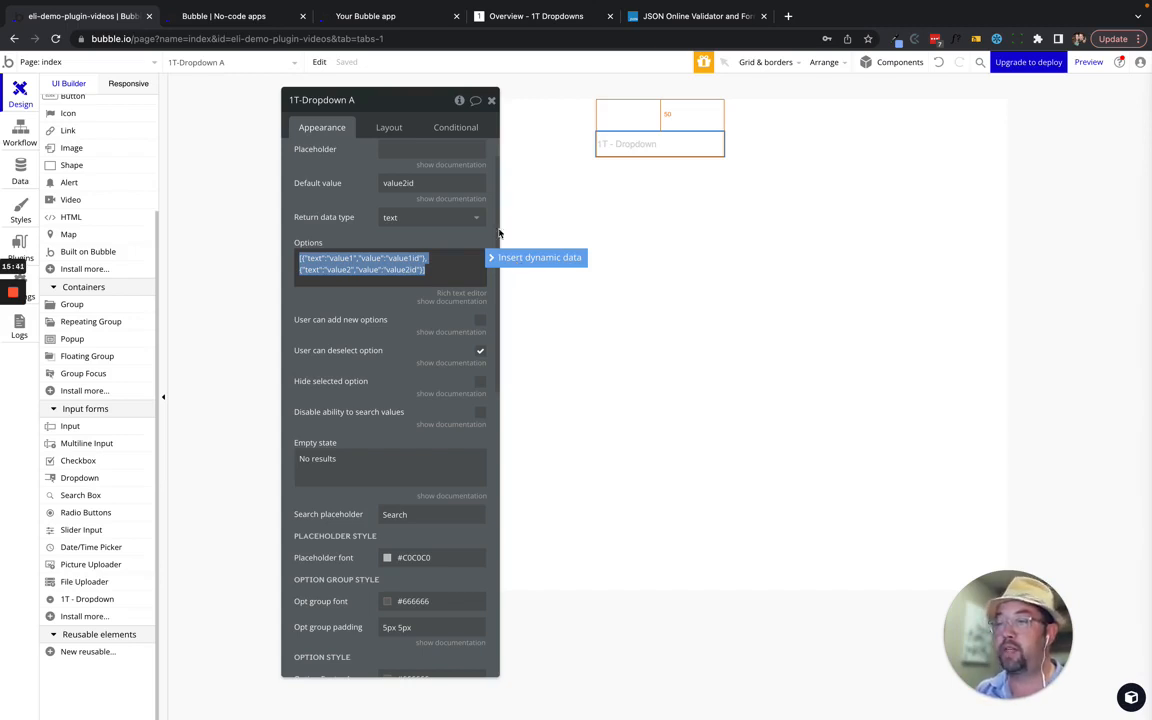
click(510, 16)
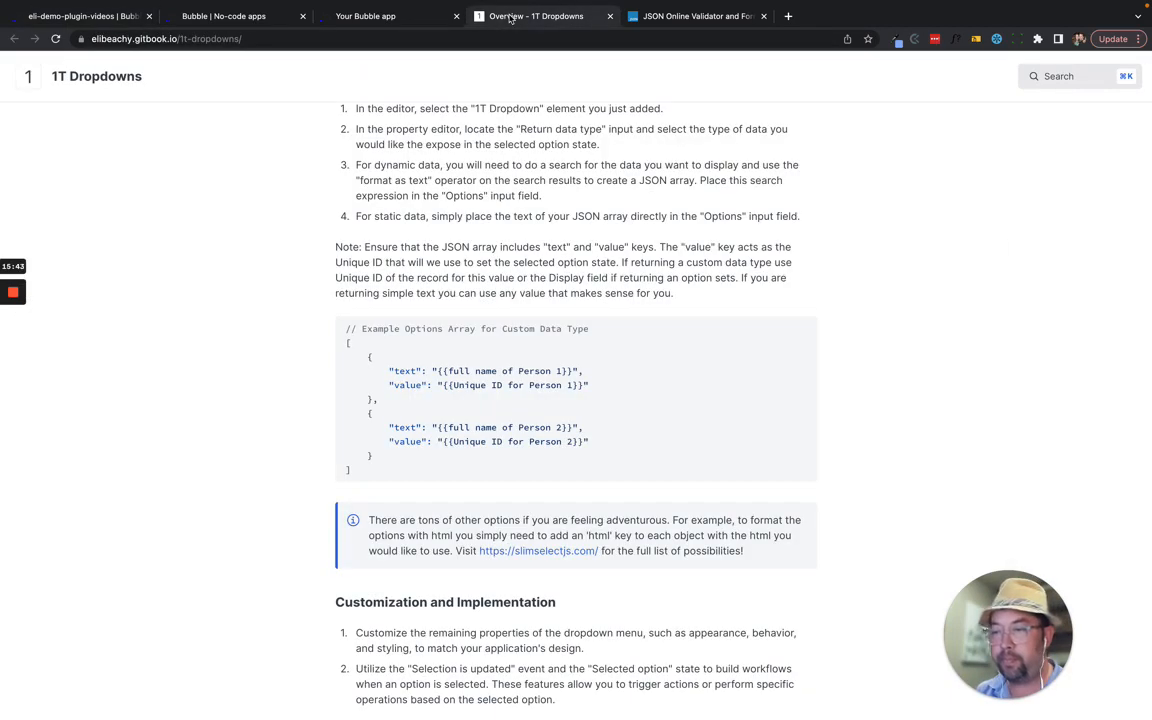
scroll(458, 275, down, 1)
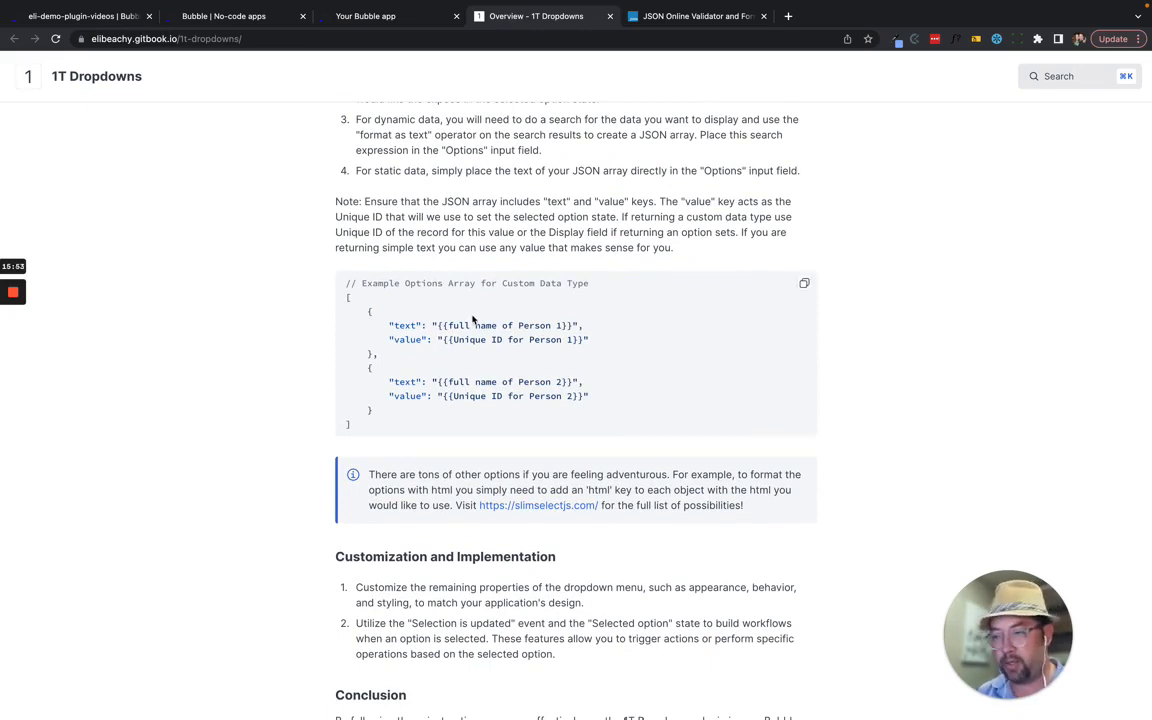
- Examine the first object in the documentation's example array, and read the linked Slim Select reference on data types and option fields
scroll(365, 316, down, 1)
drag(367, 260, 386, 311)
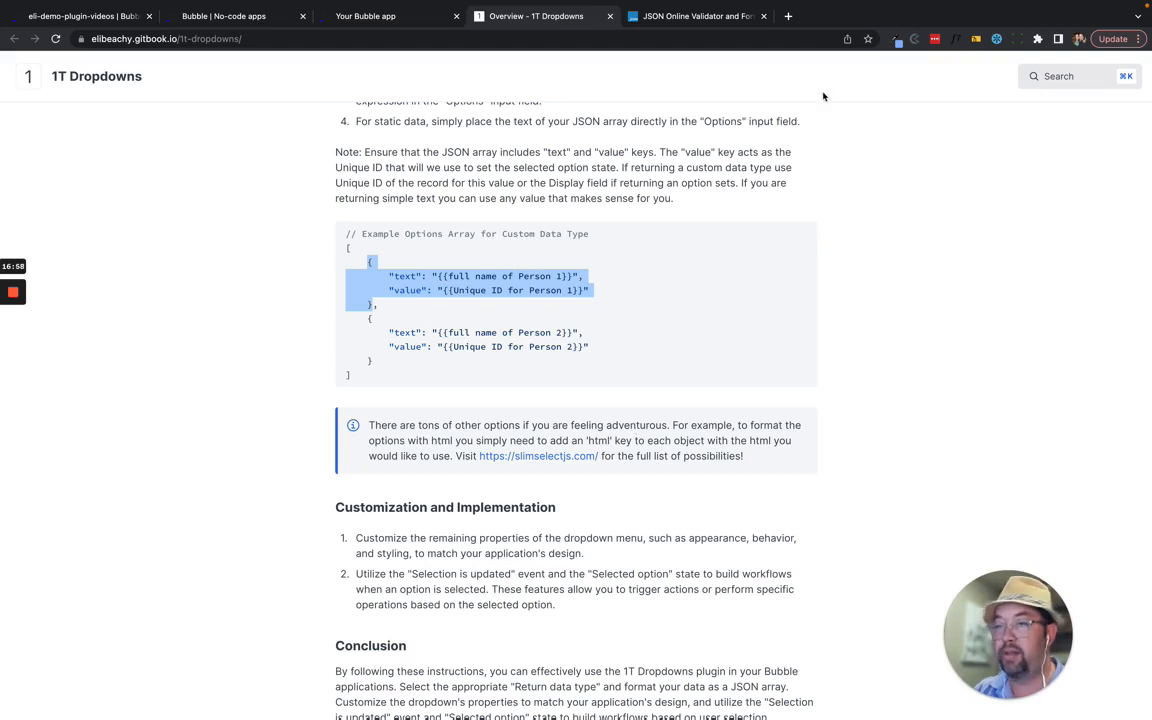
click(540, 456)
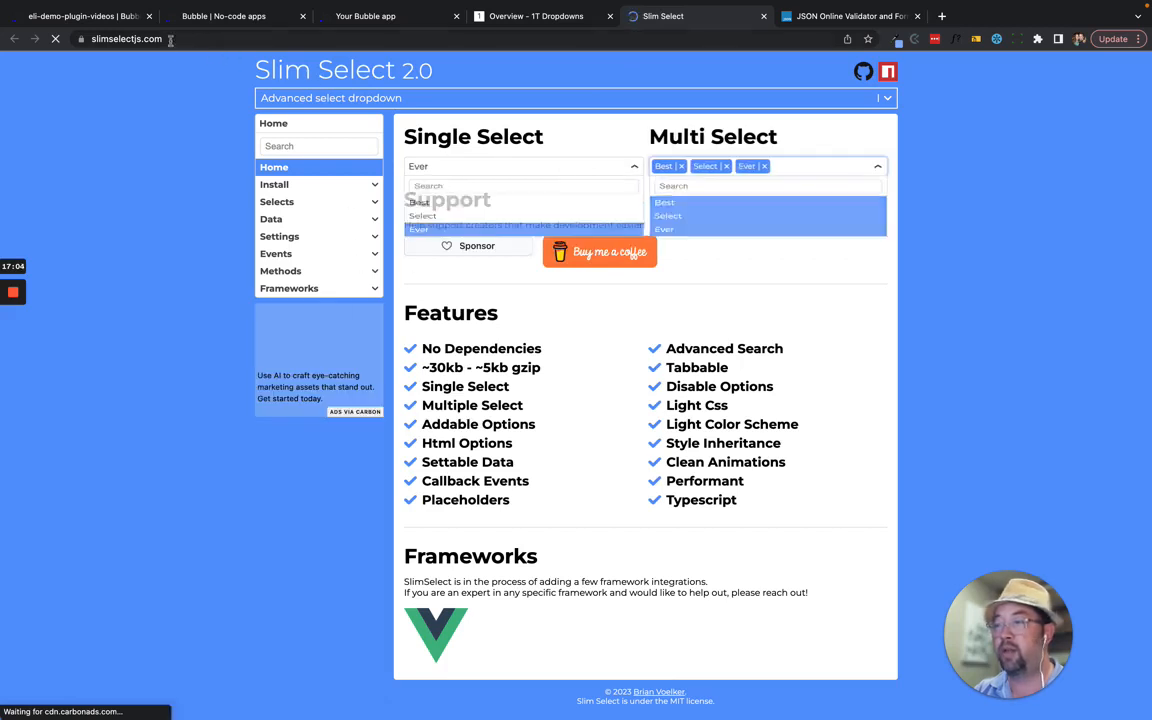
click(285, 220)
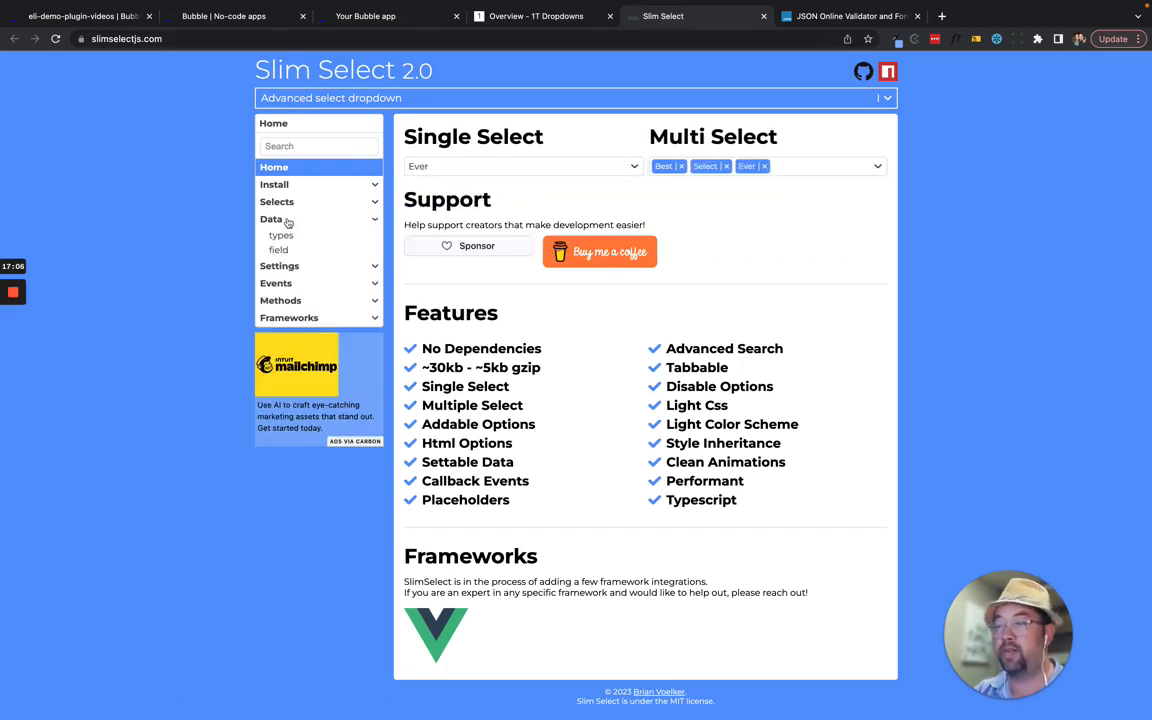
click(278, 250)
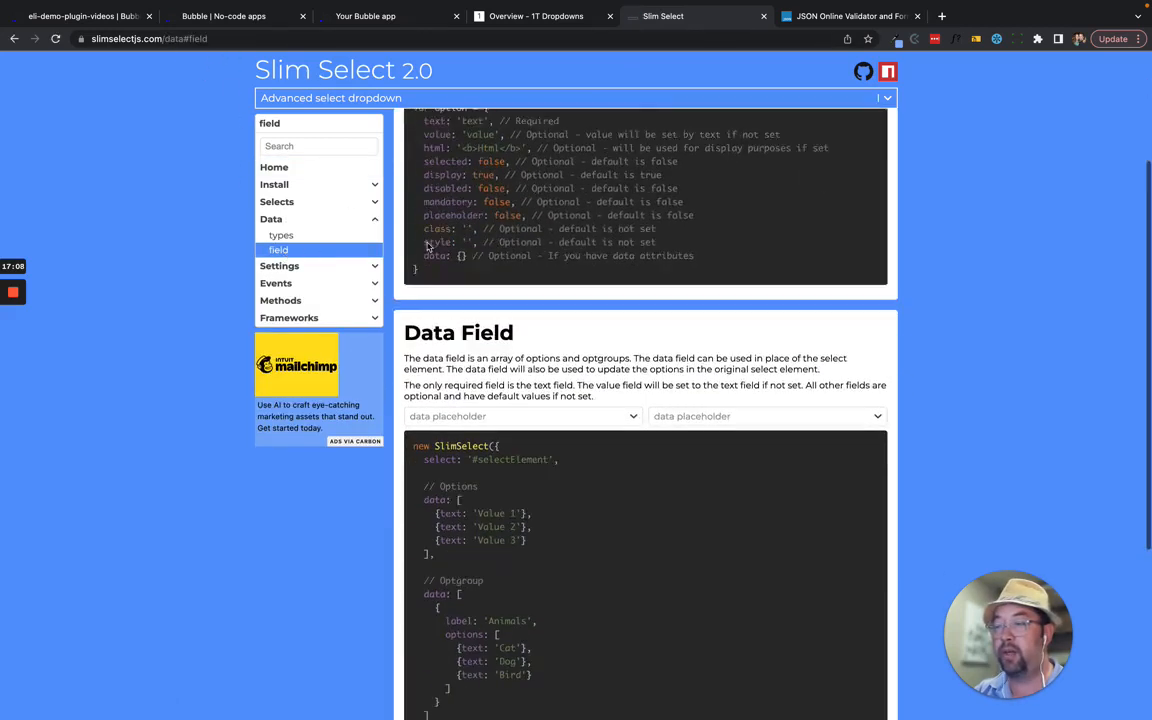
scroll(555, 289, up, 4)
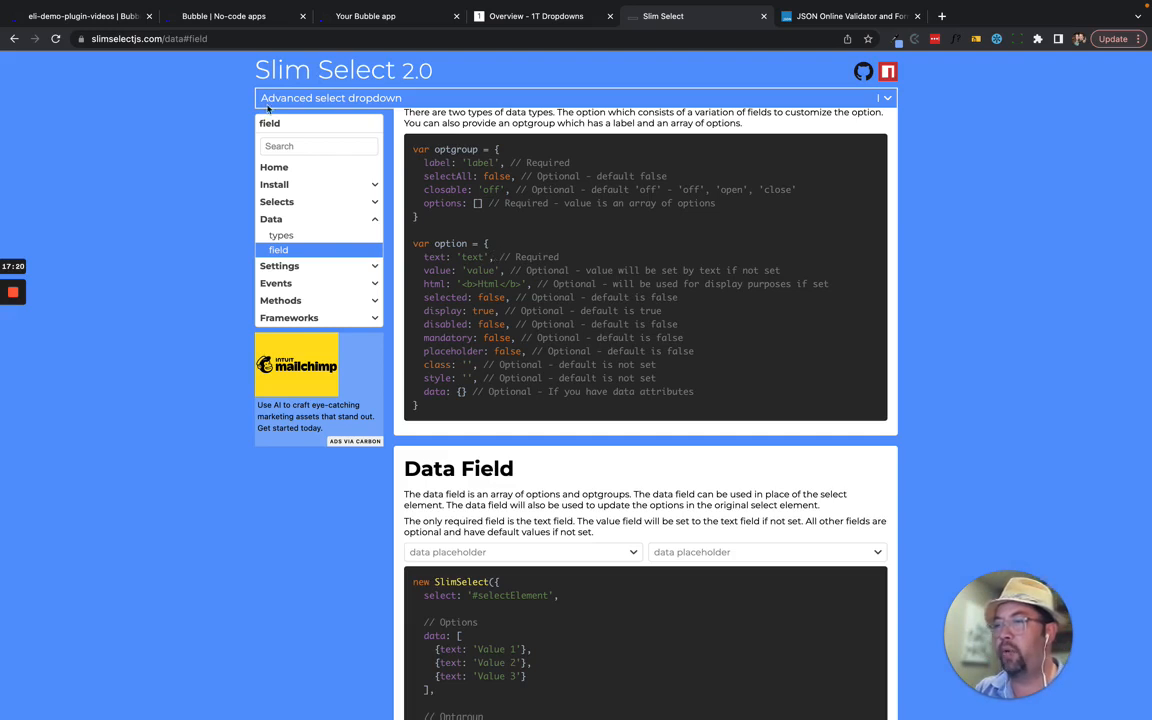
- Enable User can add new options, Hide selected option and Disable ability to search values for the 1T Dropdown, and reload the page preview
click(84, 15)
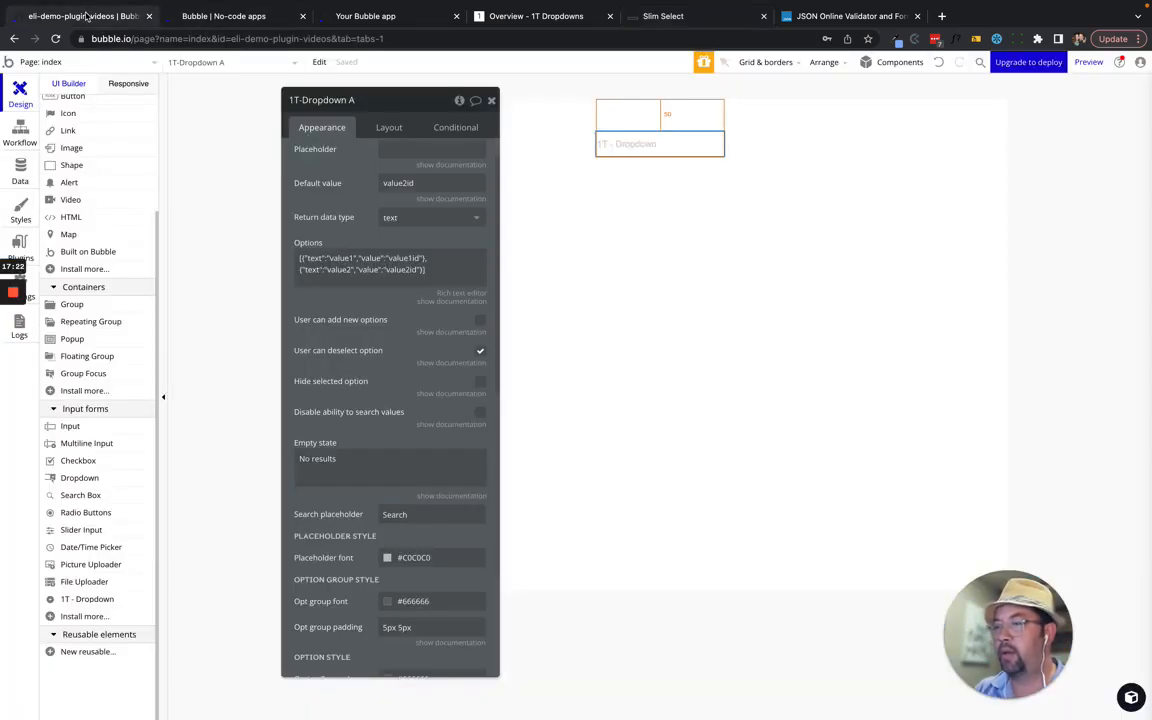
scroll(356, 310, down, 3)
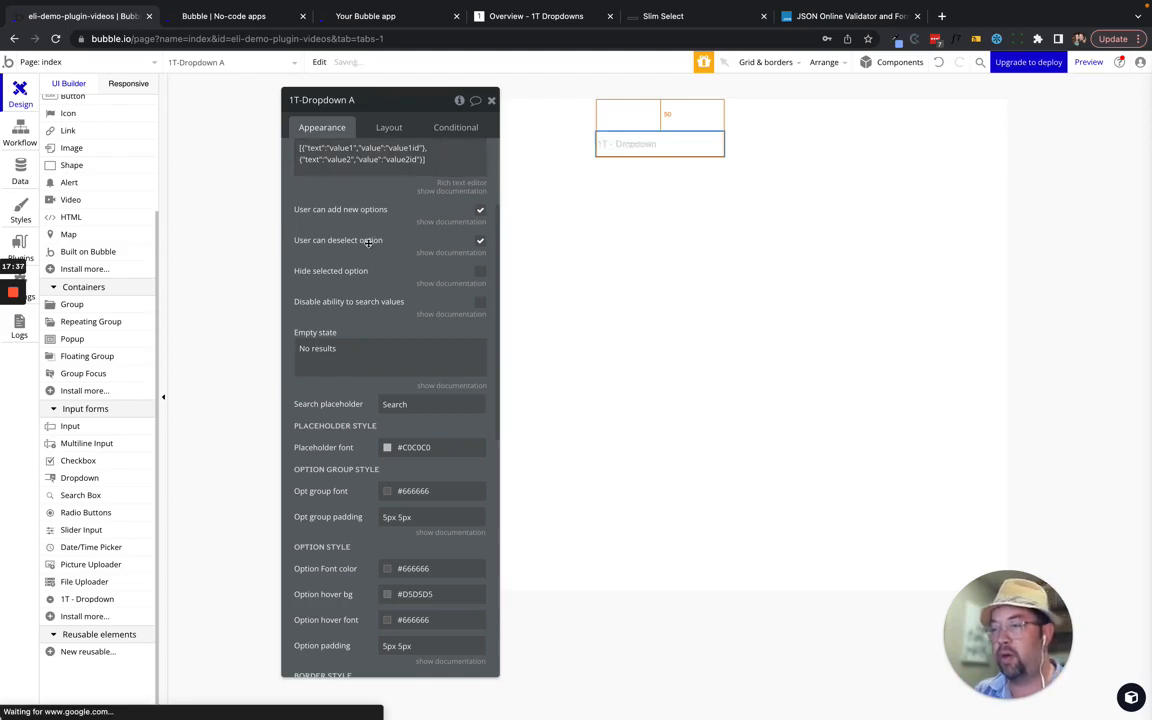
click(481, 213)
click(481, 213)
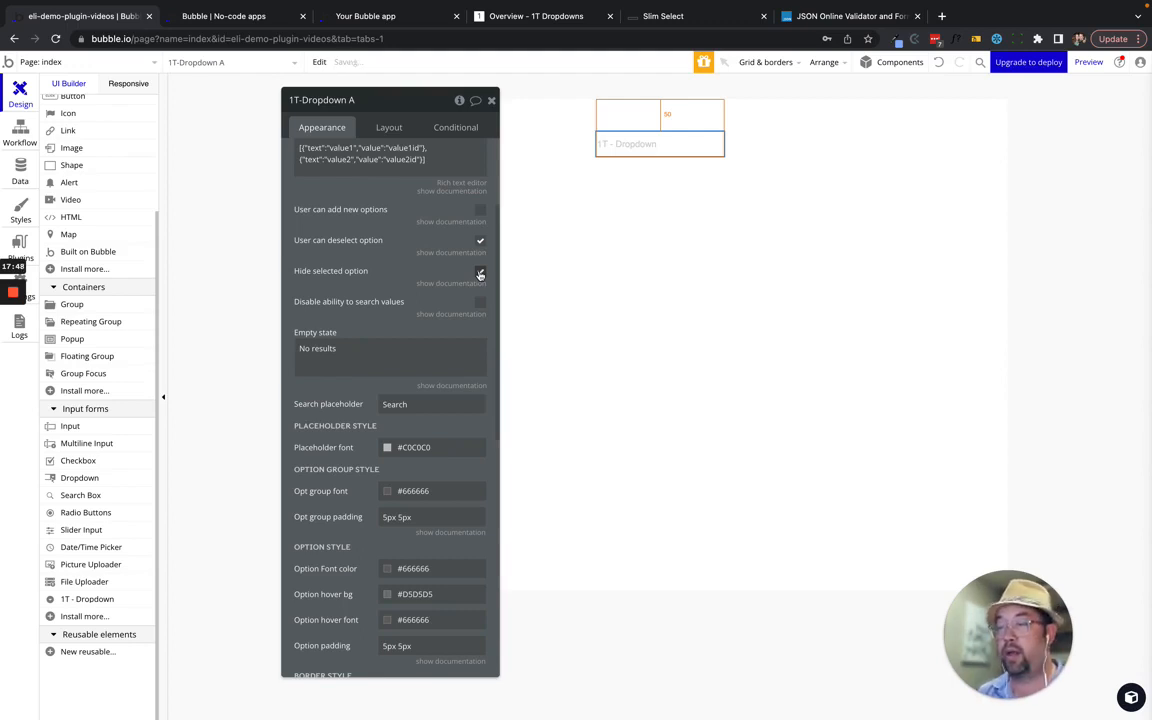
click(481, 212)
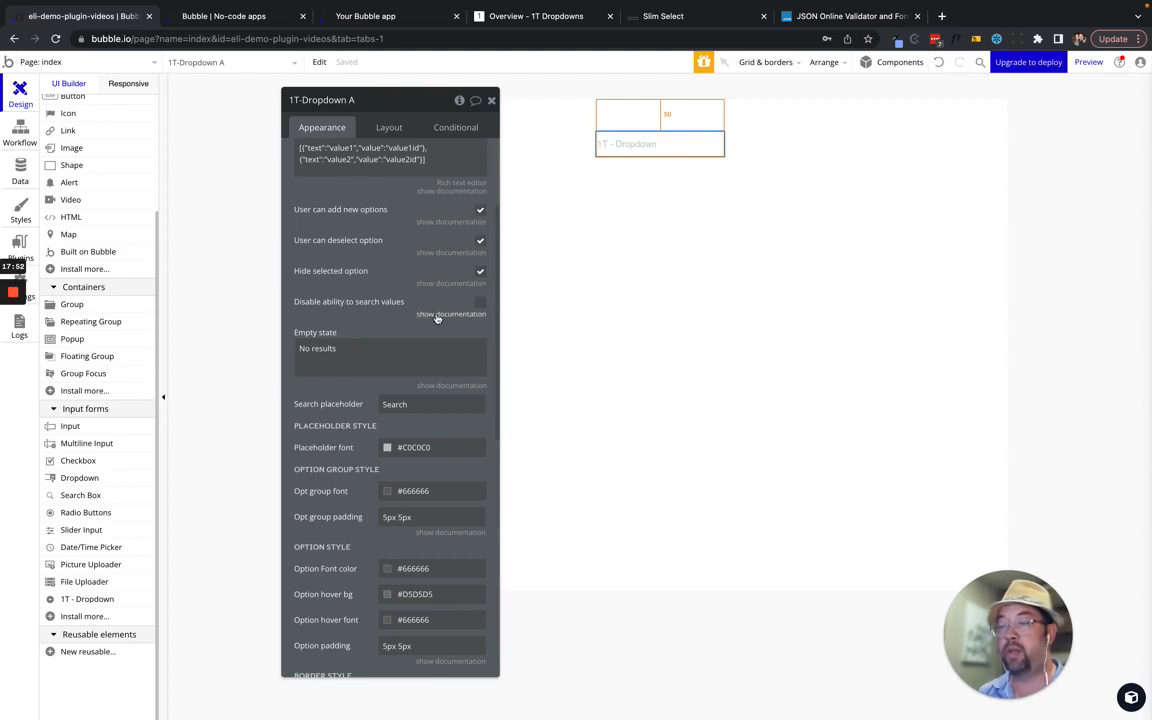
click(480, 303)
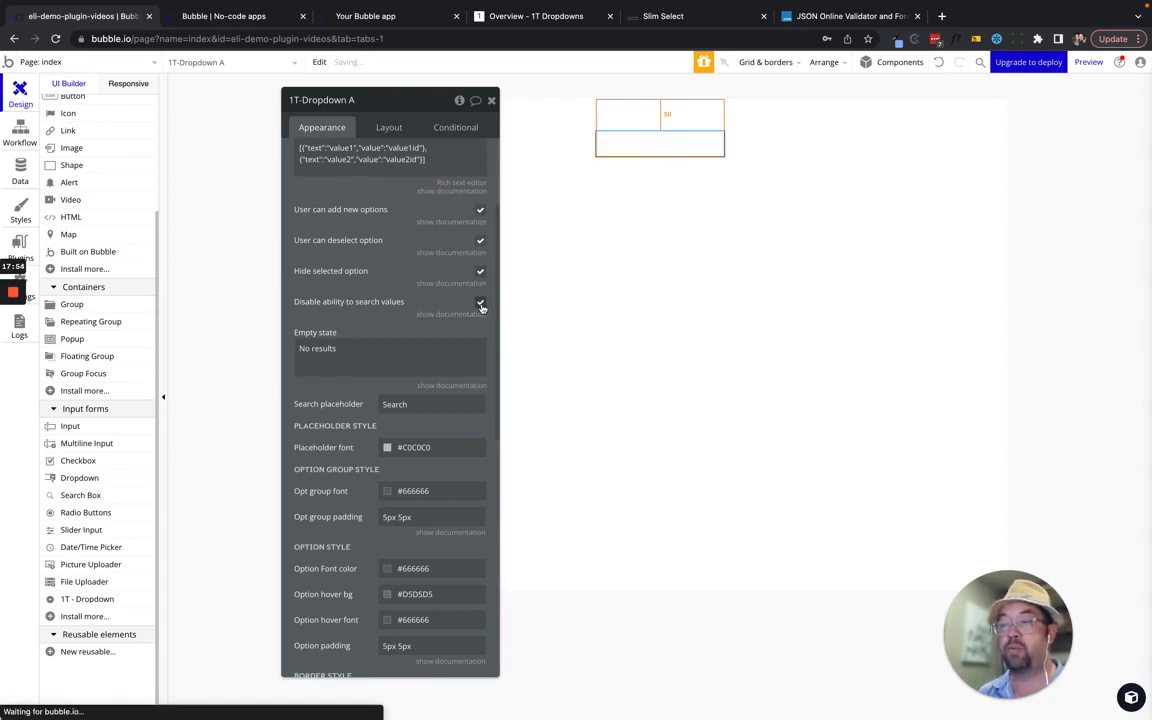
click(223, 20)
key(super+r)
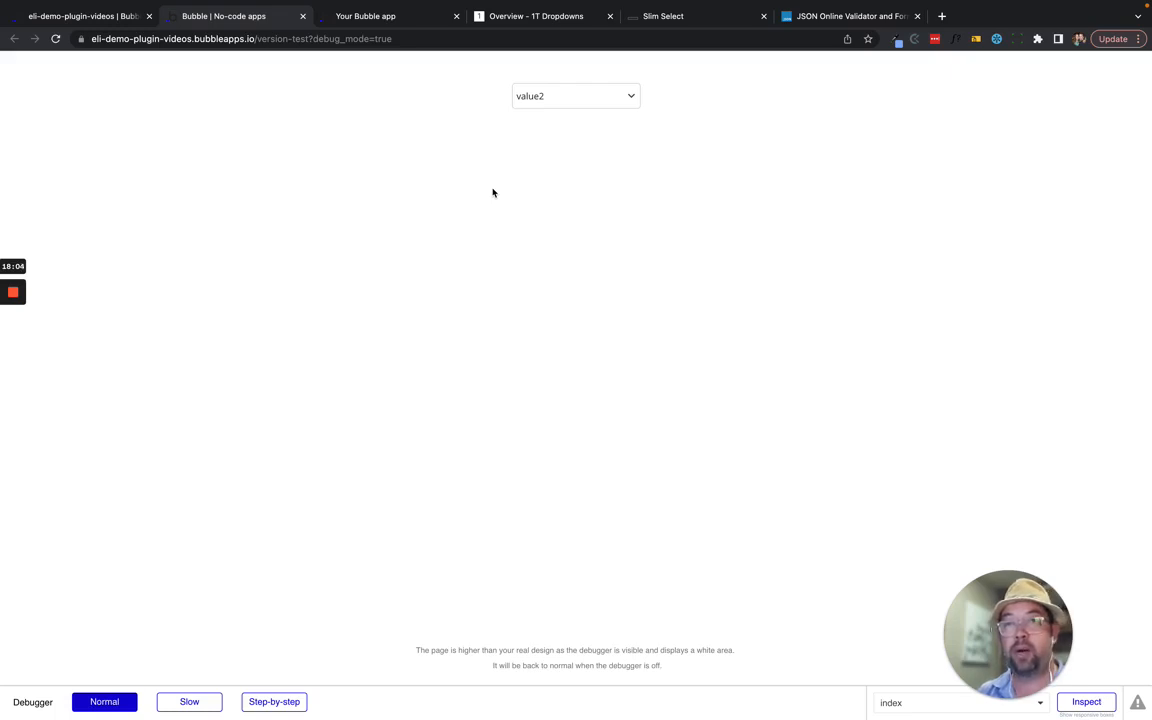
- Test hiding of the selected option in the preview by choosing value1 and reopening the dropdown
click(536, 103)
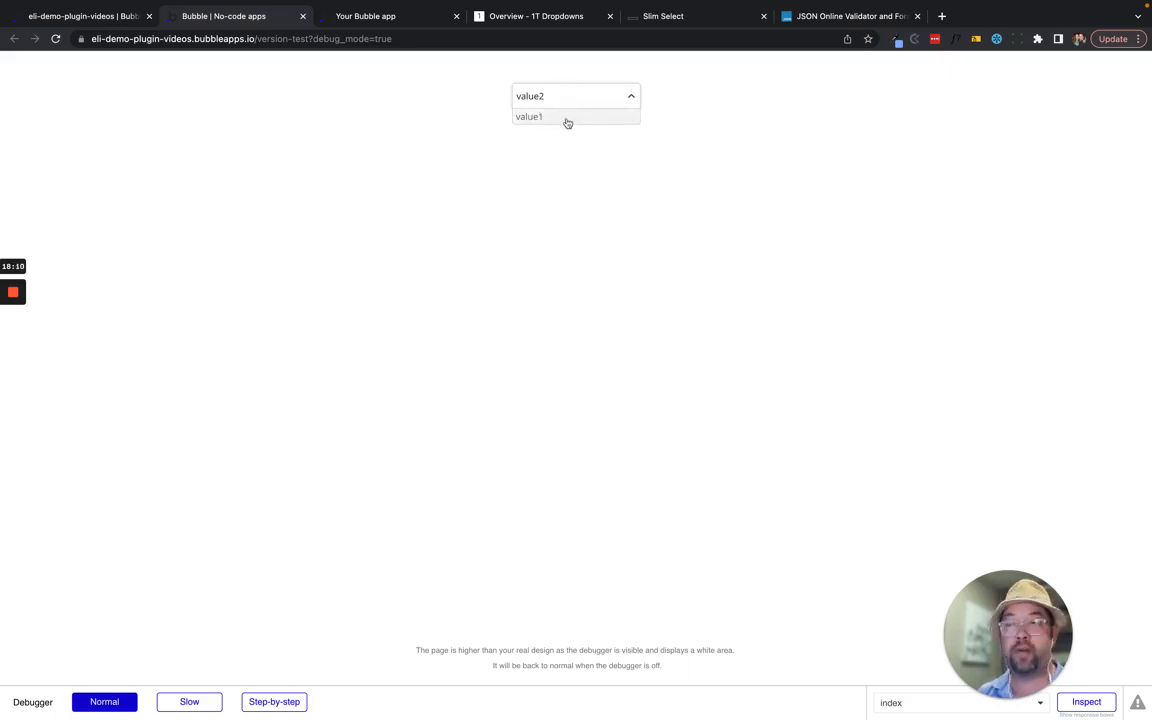
click(564, 121)
click(563, 98)
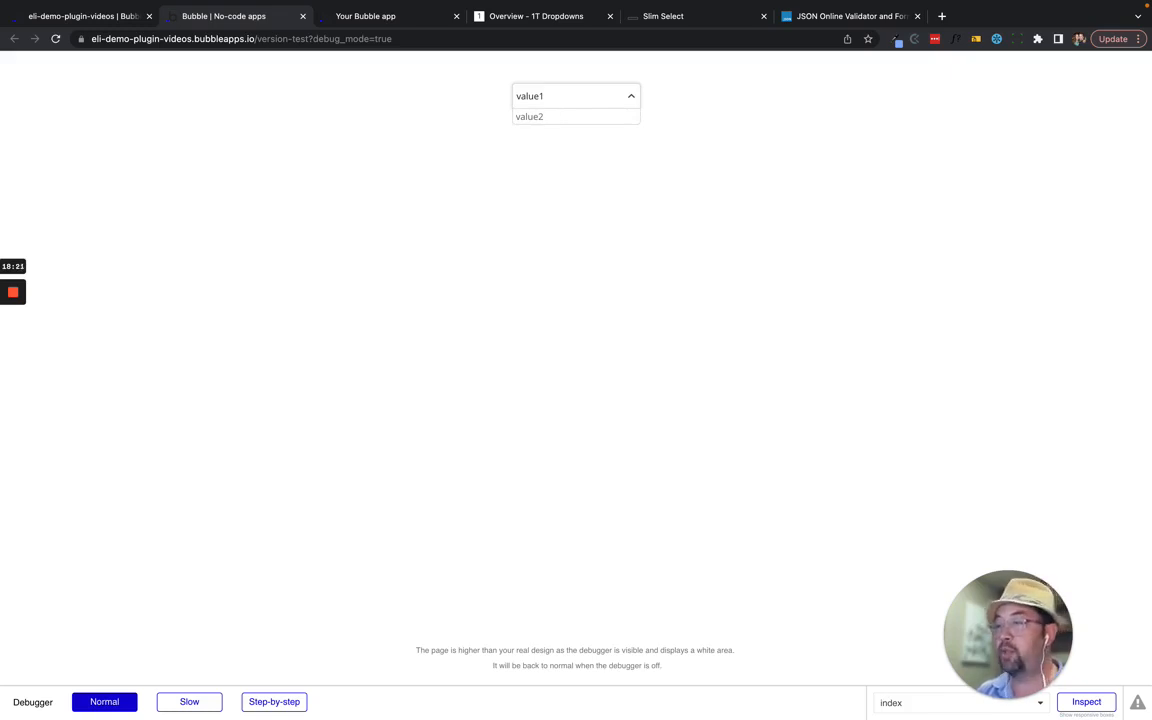
- Turn off Disable ability to search values in the editor, and enter value3 in the dropdown's search field in the refreshed preview
click(90, 16)
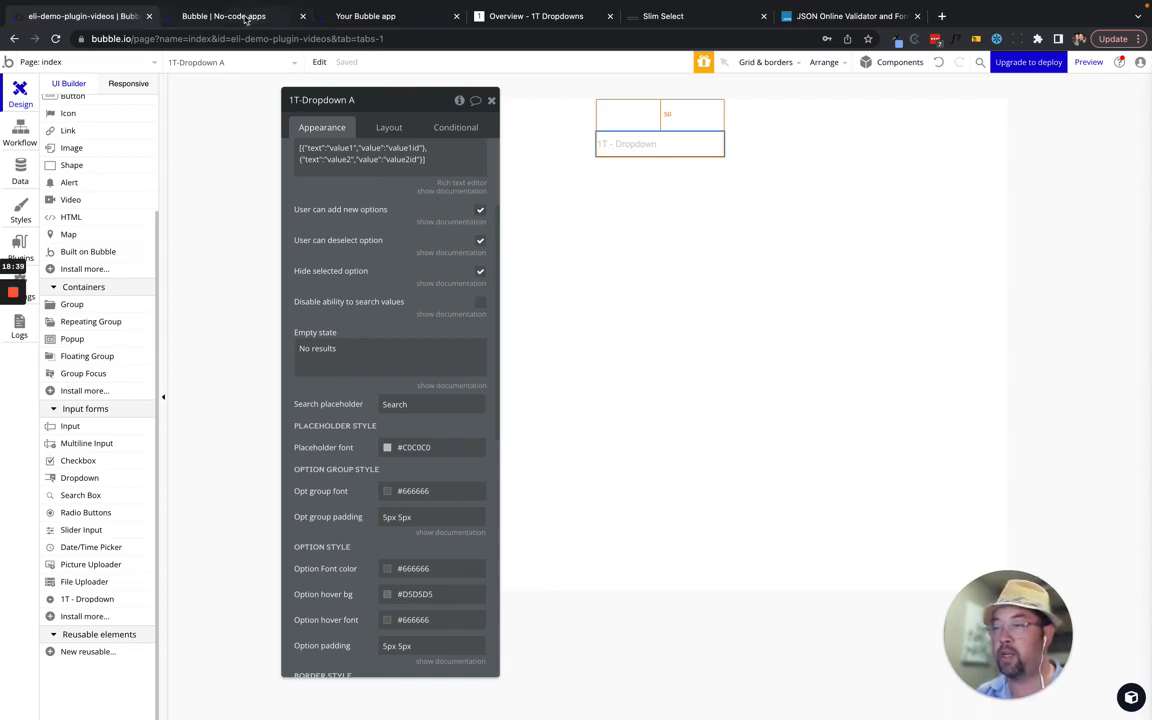
click(234, 17)
click(335, 70)
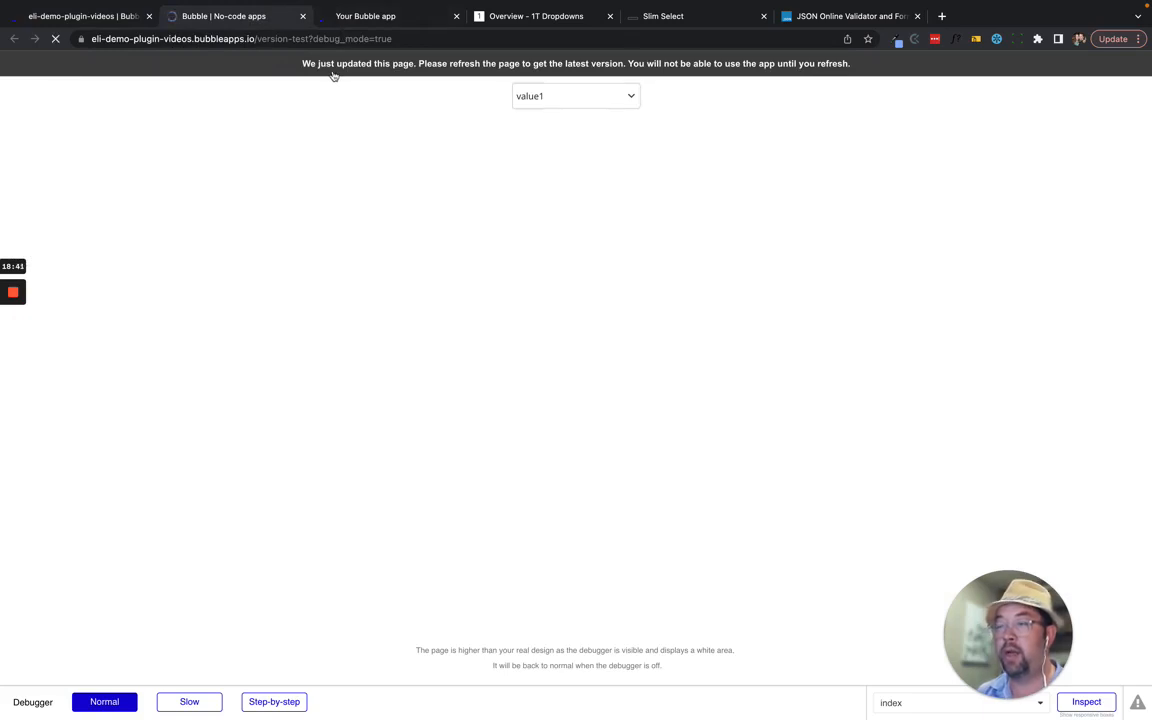
click(566, 104)
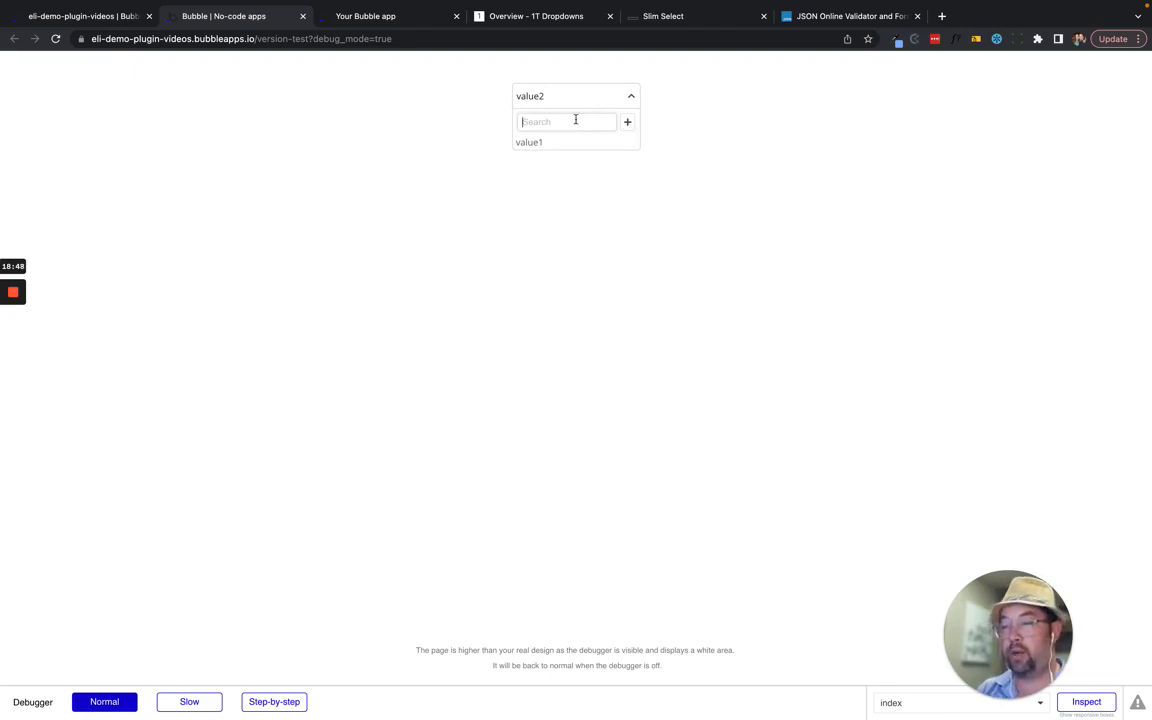
text(value3)
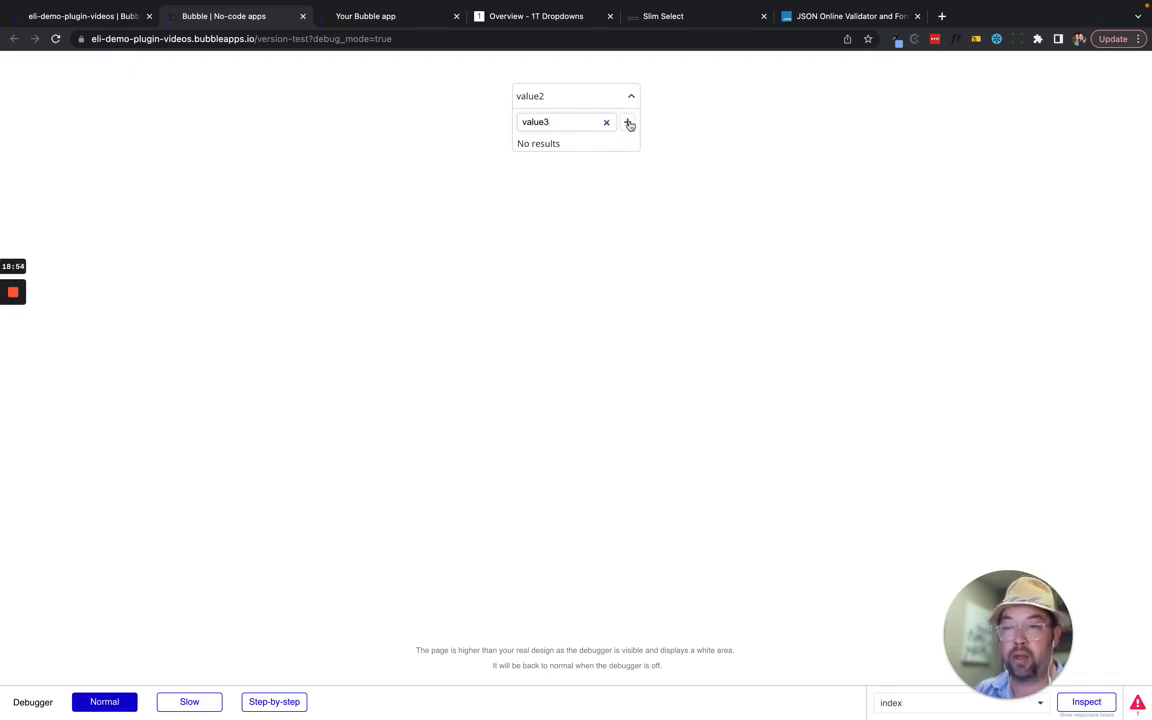
- Add a workflow event in the editor for when 1T-Dropdown A's add new option is clicked
click(56, 16)
click(18, 126)
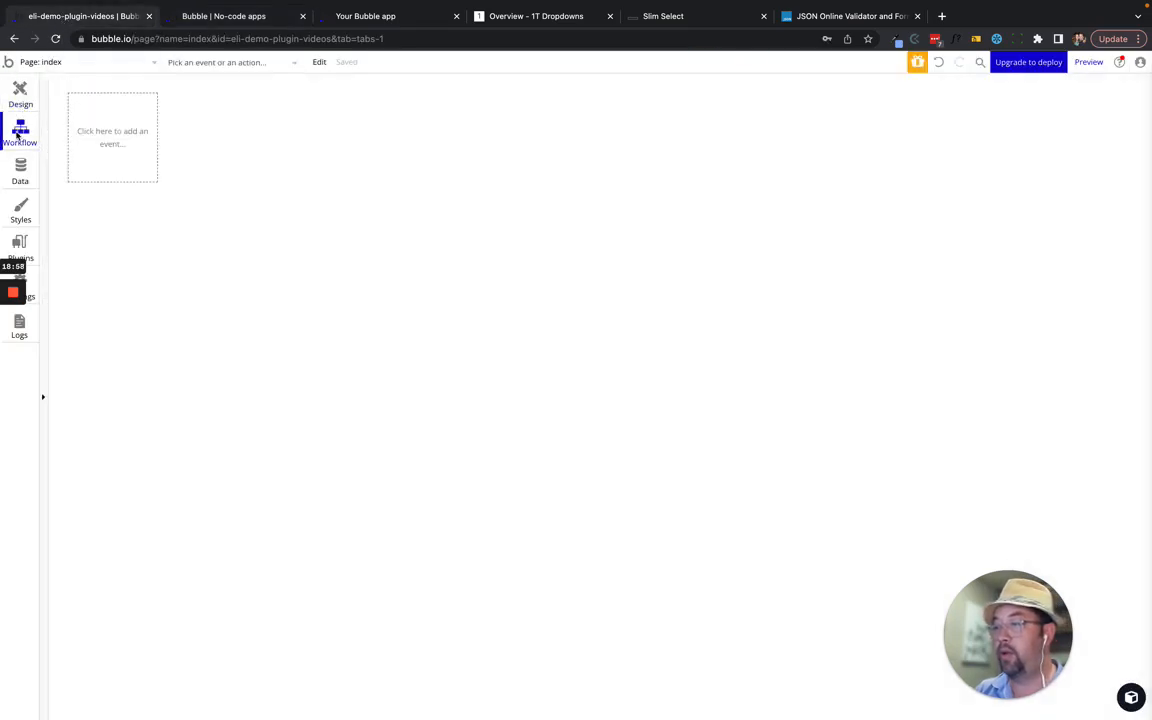
click(108, 141)
mouse_move(115, 234)
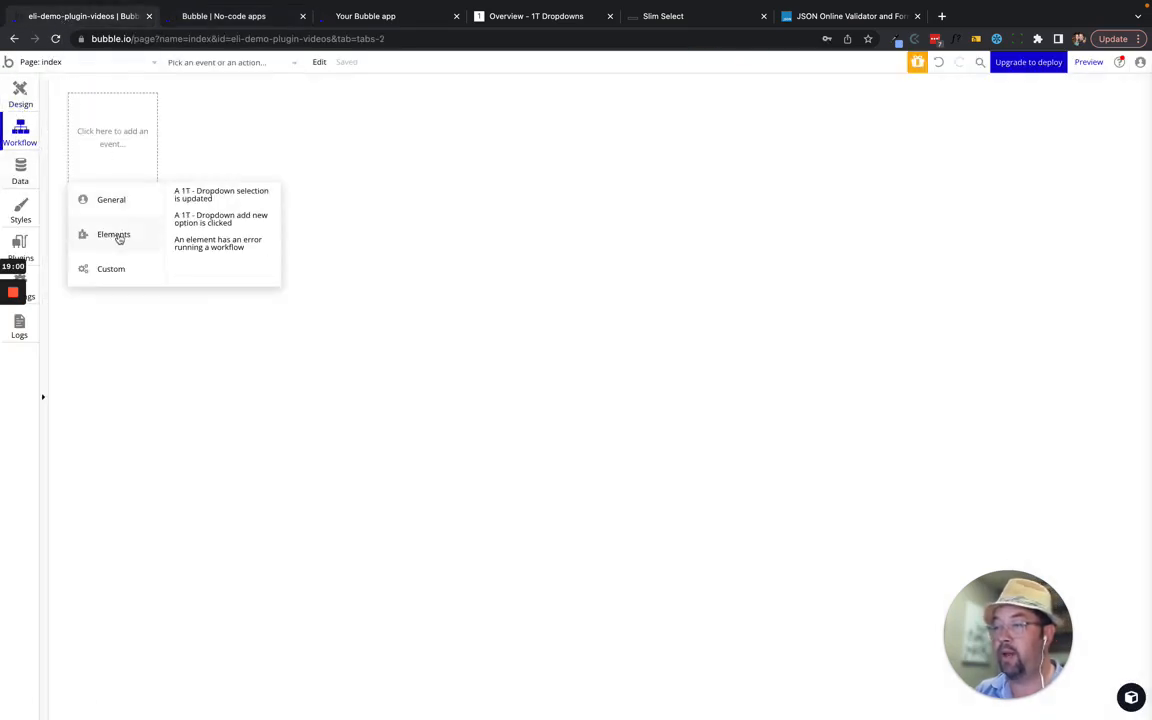
click(235, 229)
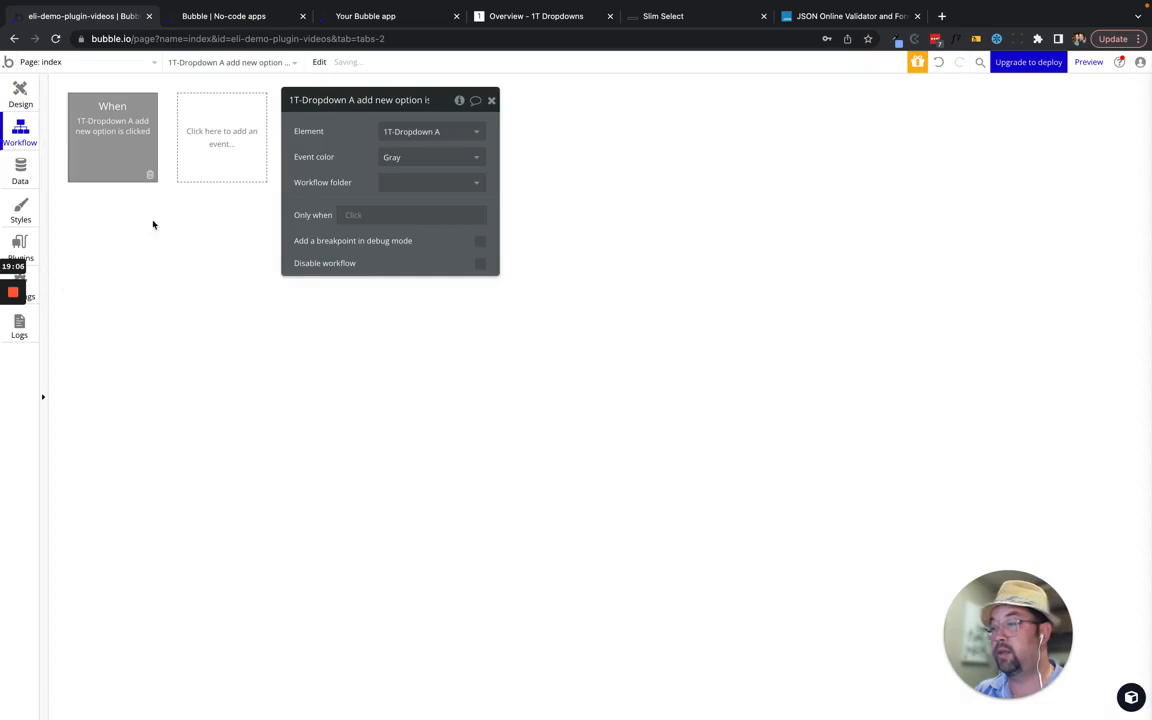
- Search the plugin library for toast and install the free openToast plugin
click(20, 245)
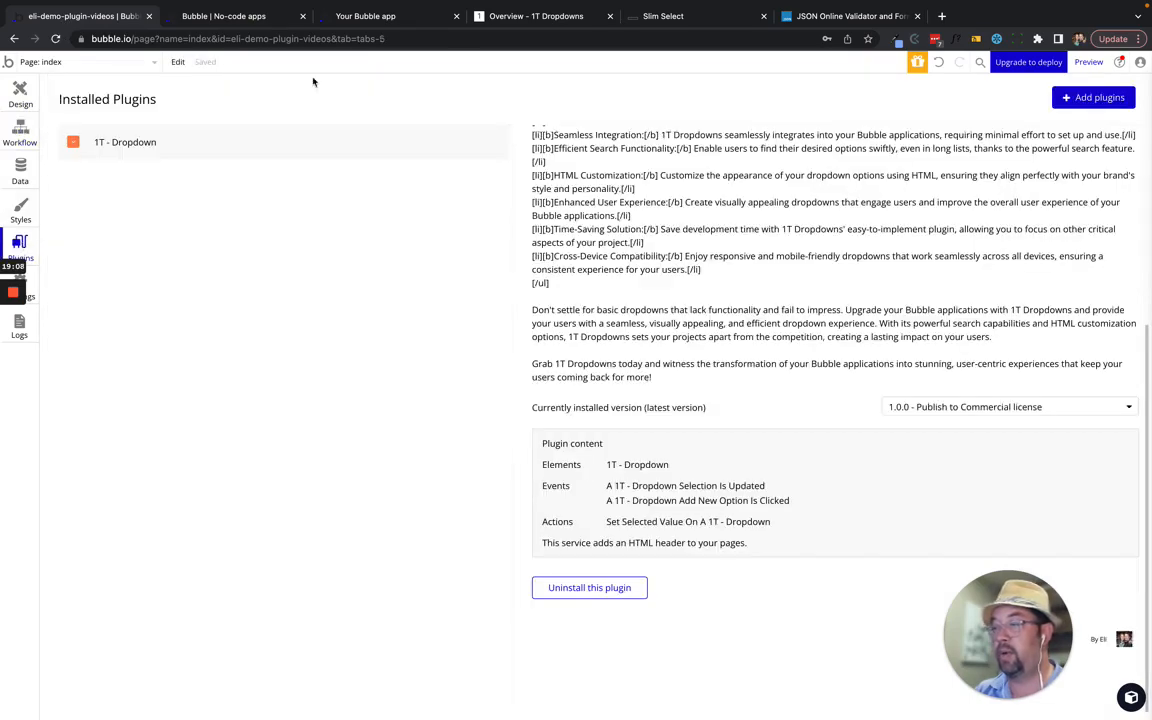
click(1090, 97)
text(toast)
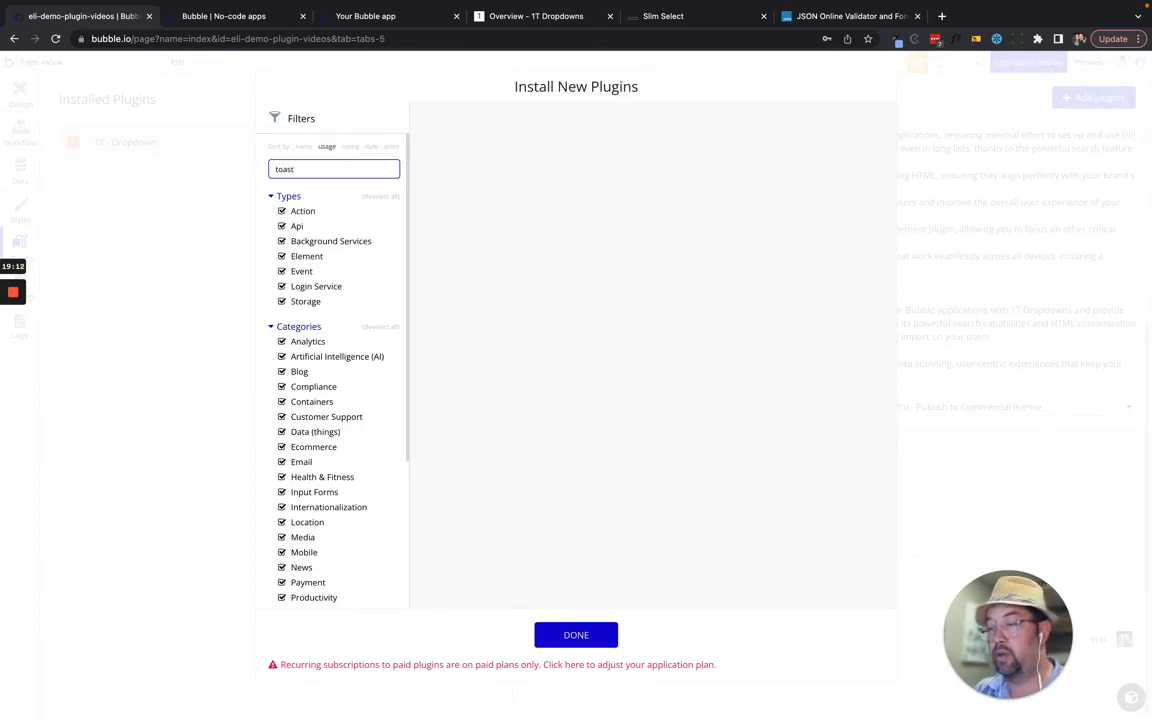
click(845, 188)
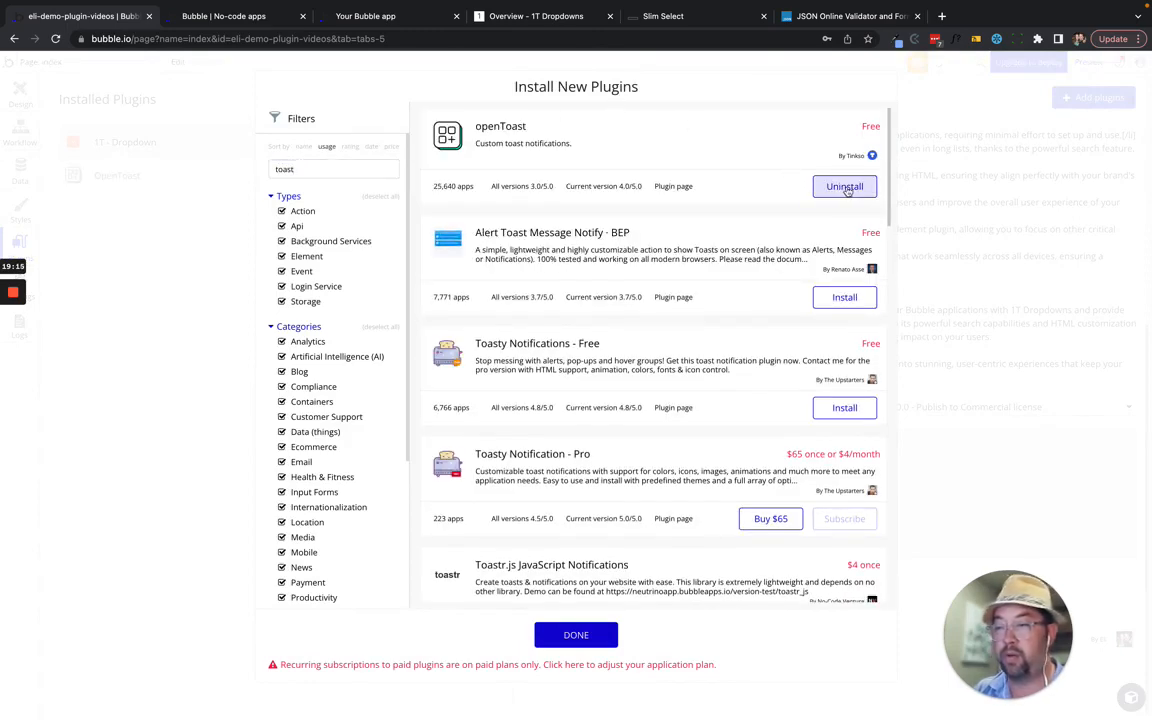
click(29, 152)
- Add a Toast action to the workflow for the dropdown's add new option event
click(22, 132)
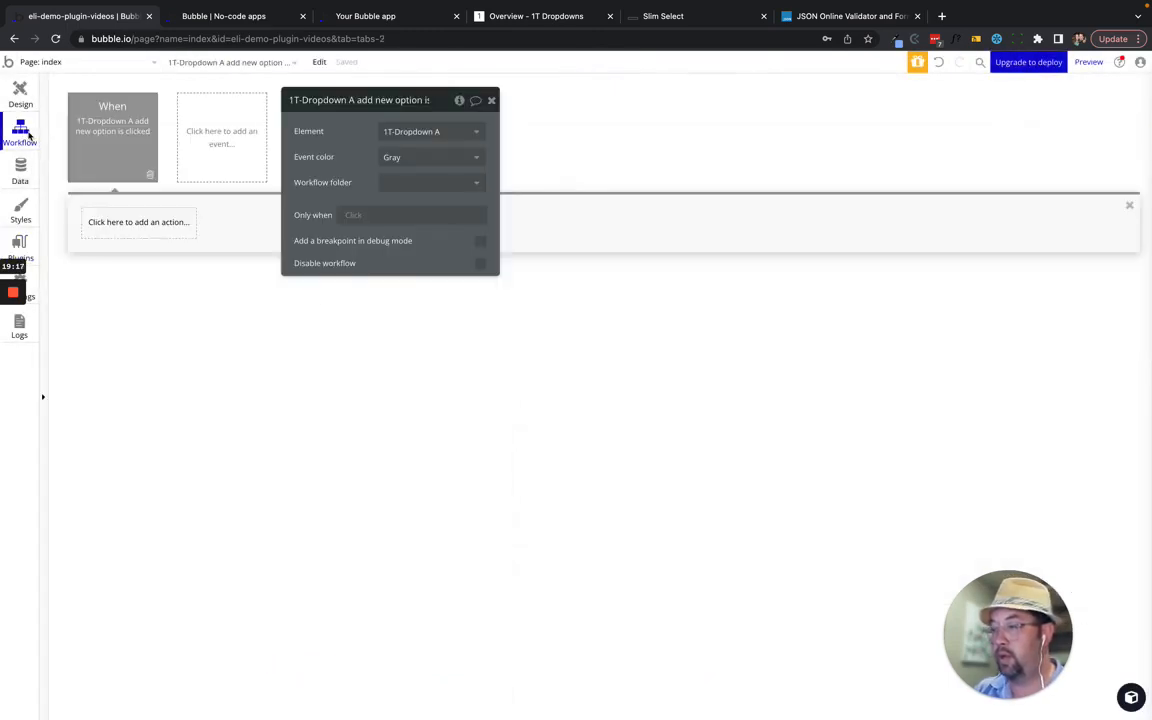
click(105, 226)
text(toas)
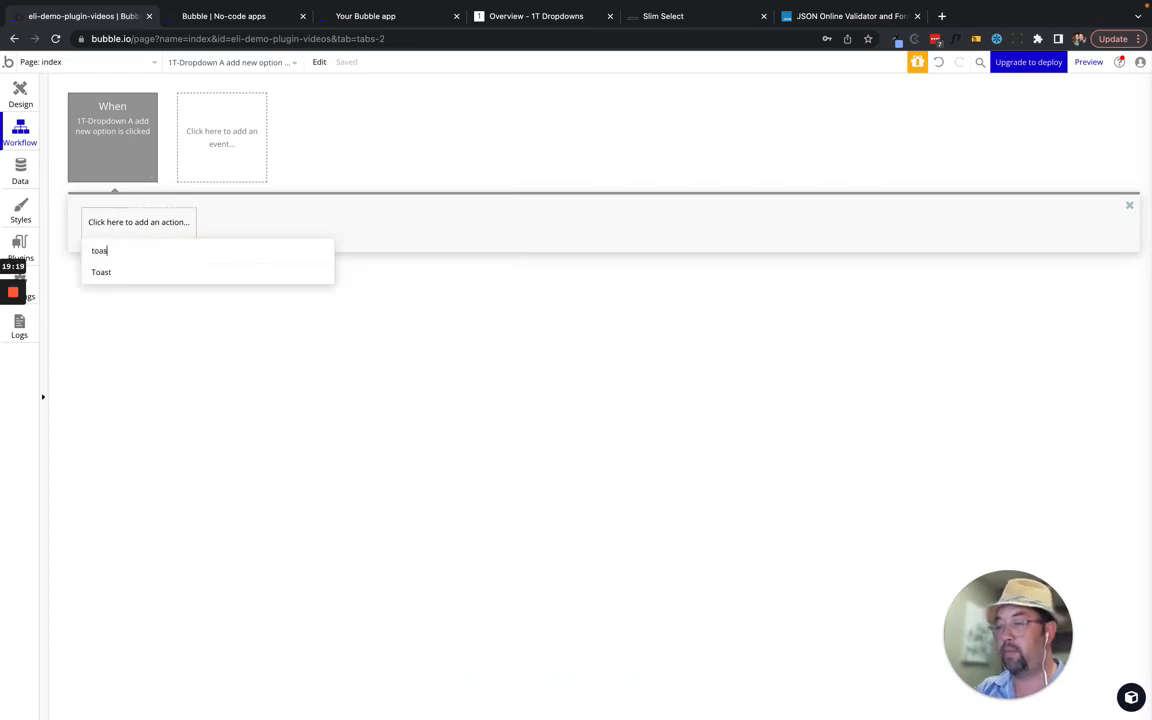
click(116, 272)
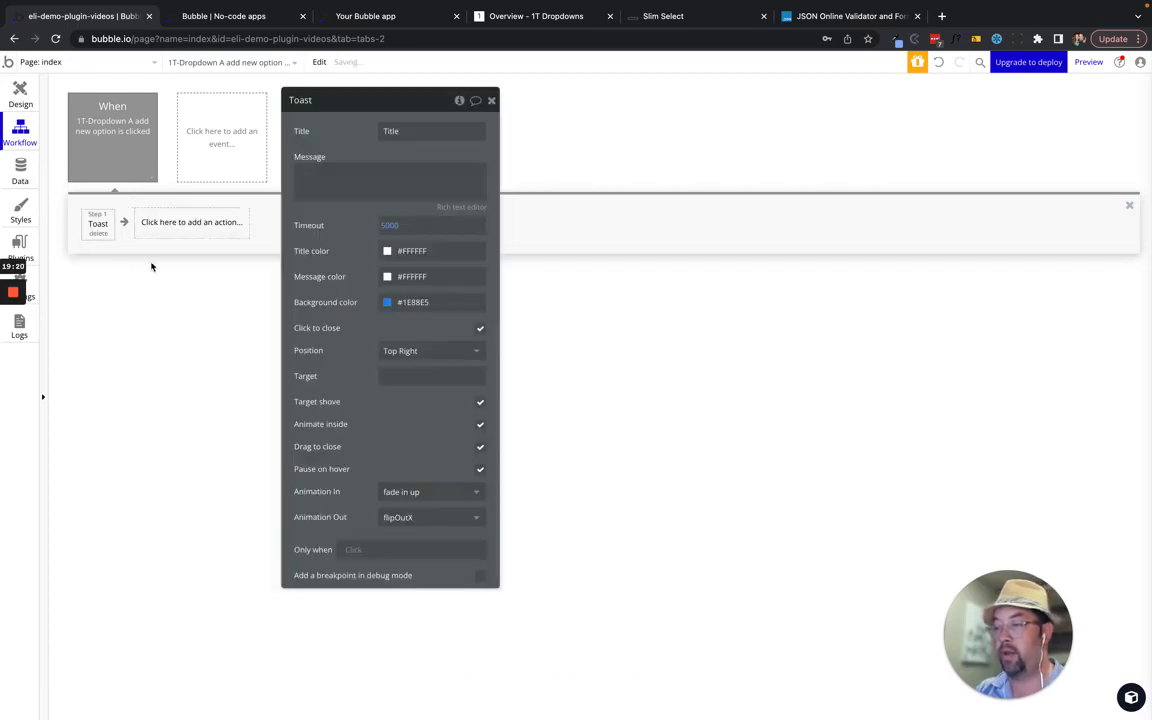
click(425, 174)
click(356, 126)
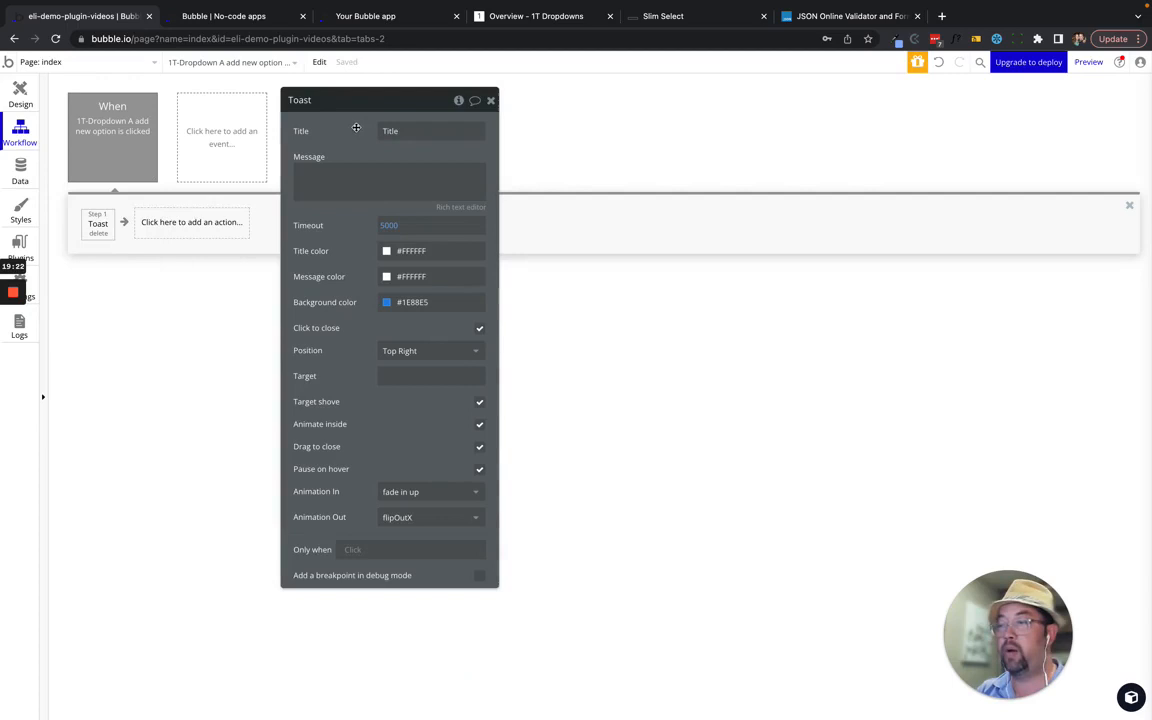
- Set the Toast message to This 1T-Dropdown's Selected option, checking the dropdown's search field in the preview along the way
click(110, 131)
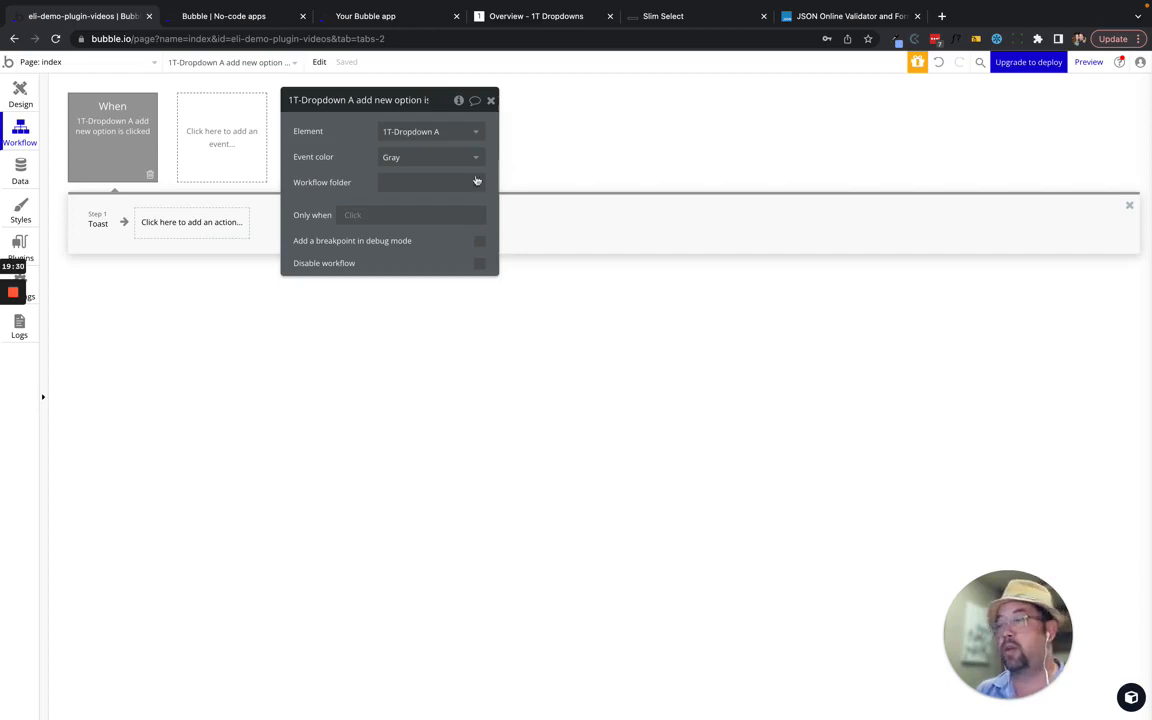
click(100, 224)
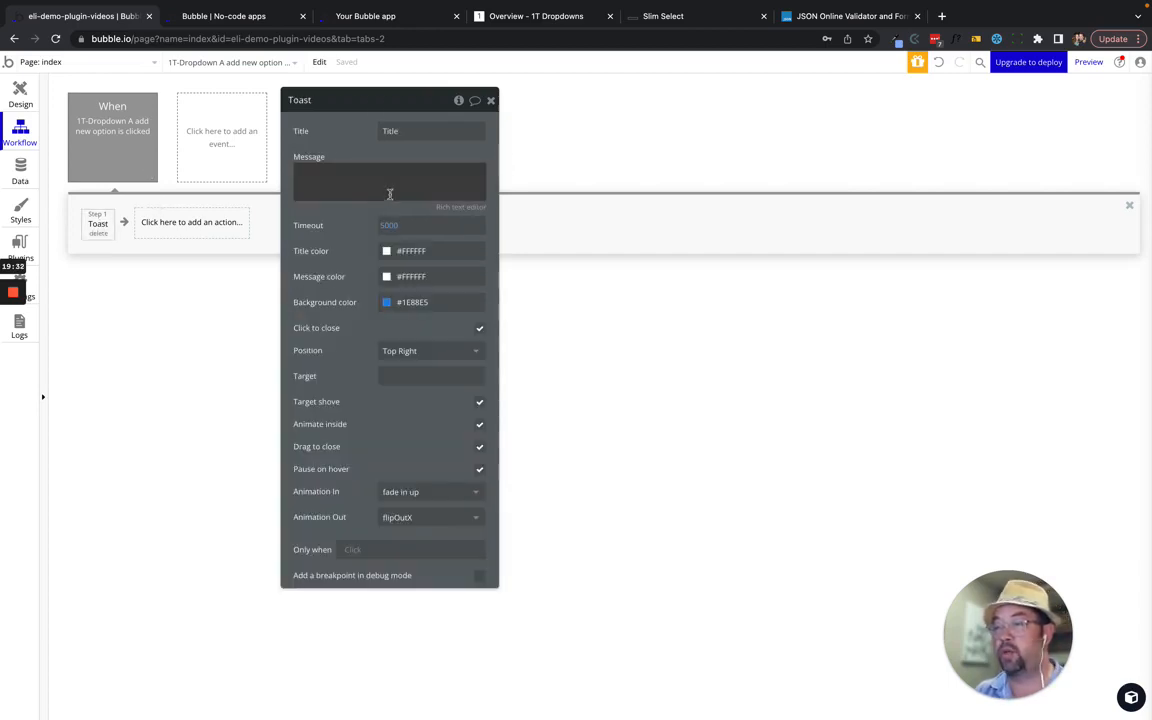
click(383, 172)
click(455, 167)
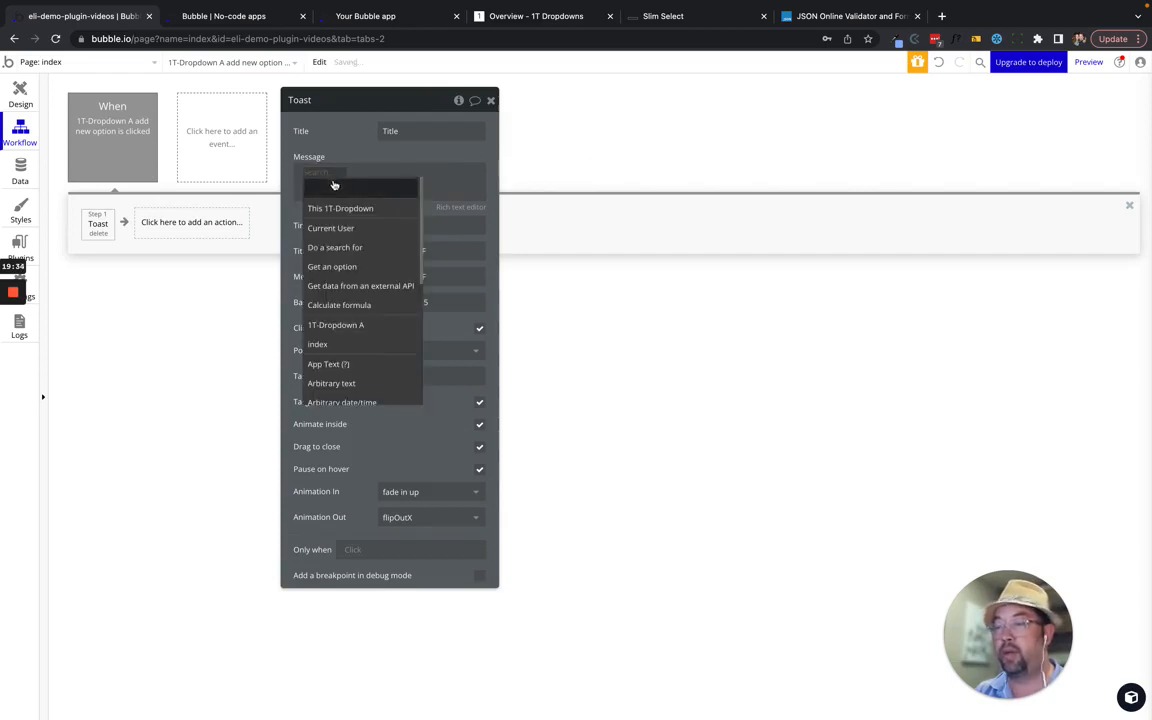
click(329, 209)
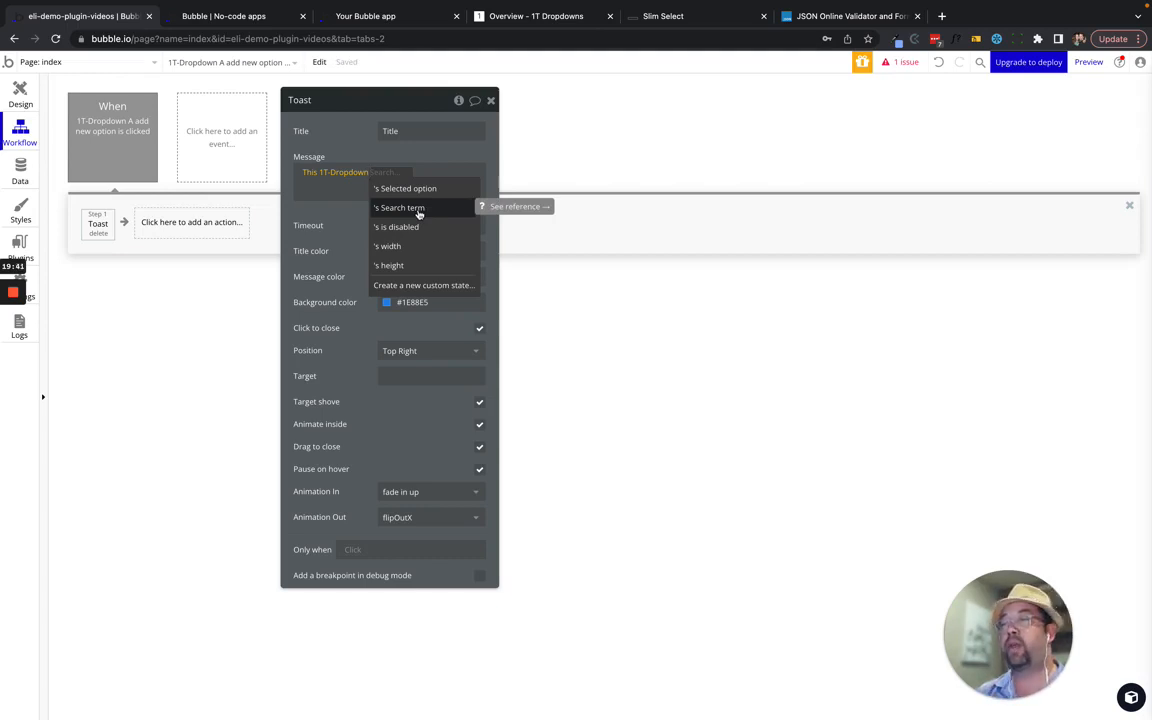
click(205, 16)
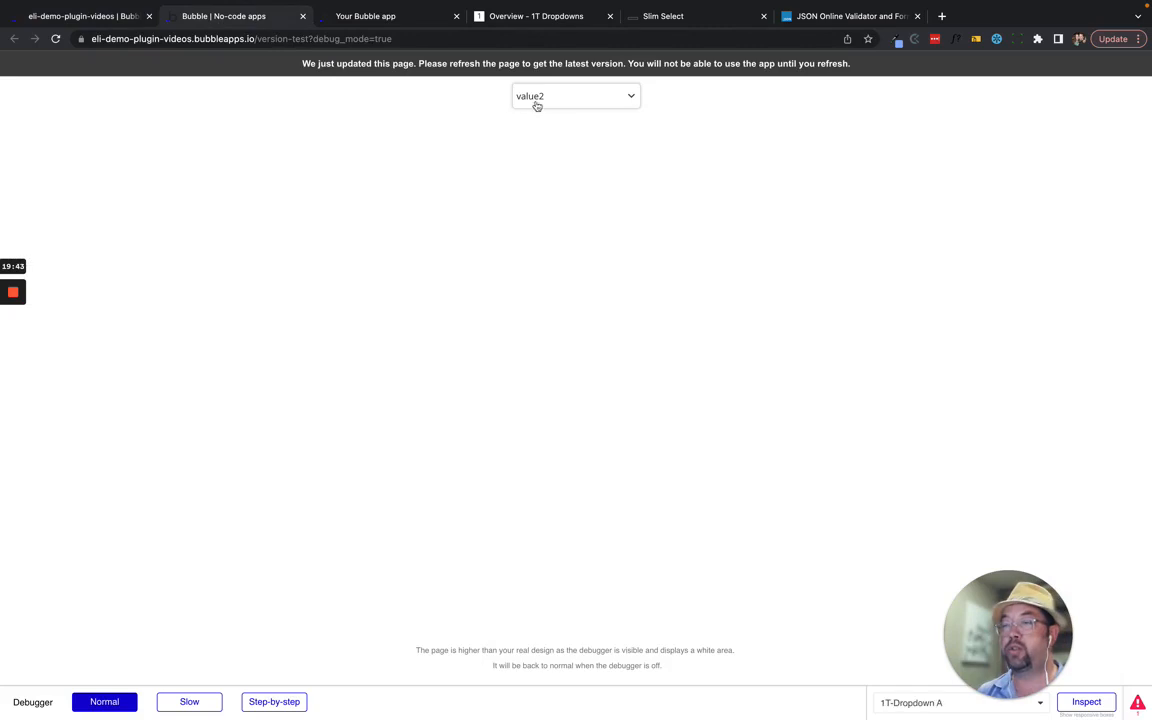
click(536, 100)
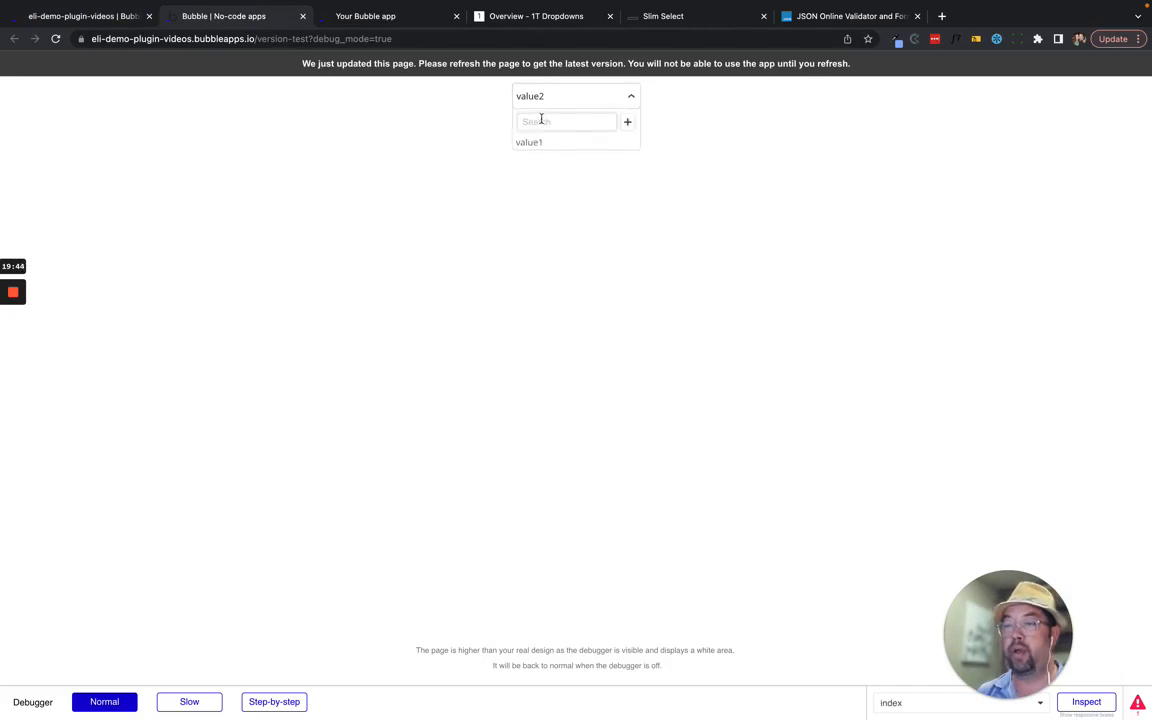
click(90, 16)
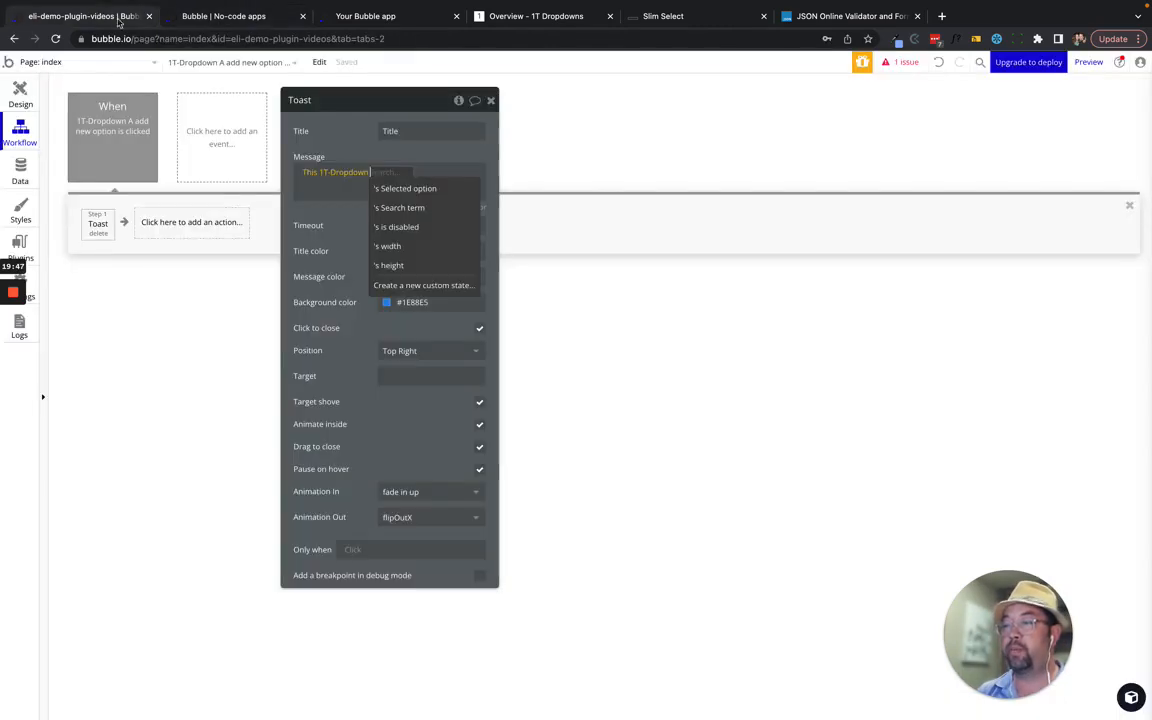
click(404, 188)
click(395, 130)
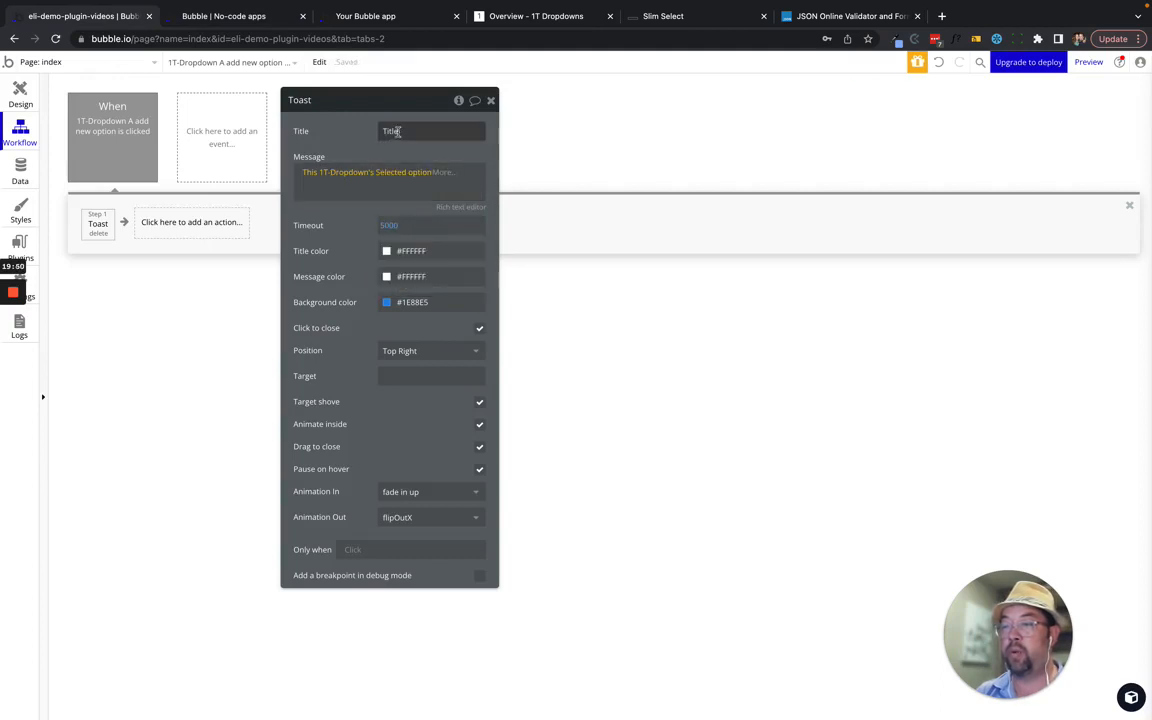
- Clear the Toast title, then try adding value3 as a new option through the dropdown in the preview
double_click(398, 131)
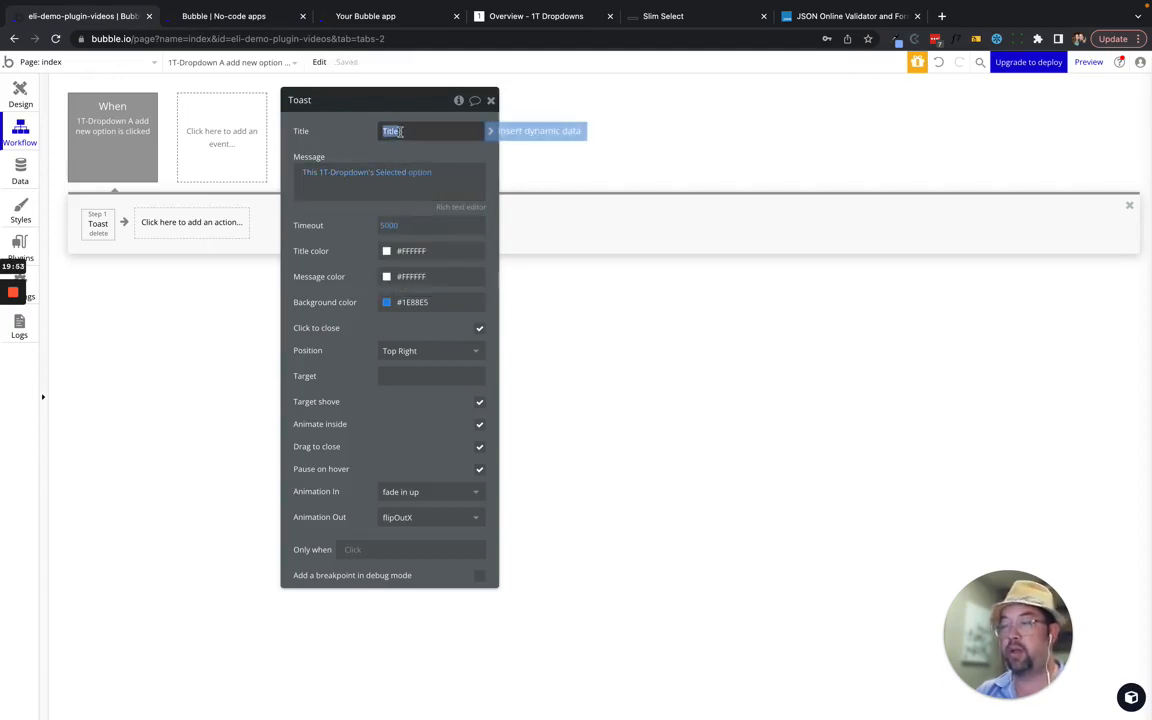
key(BackSpace)
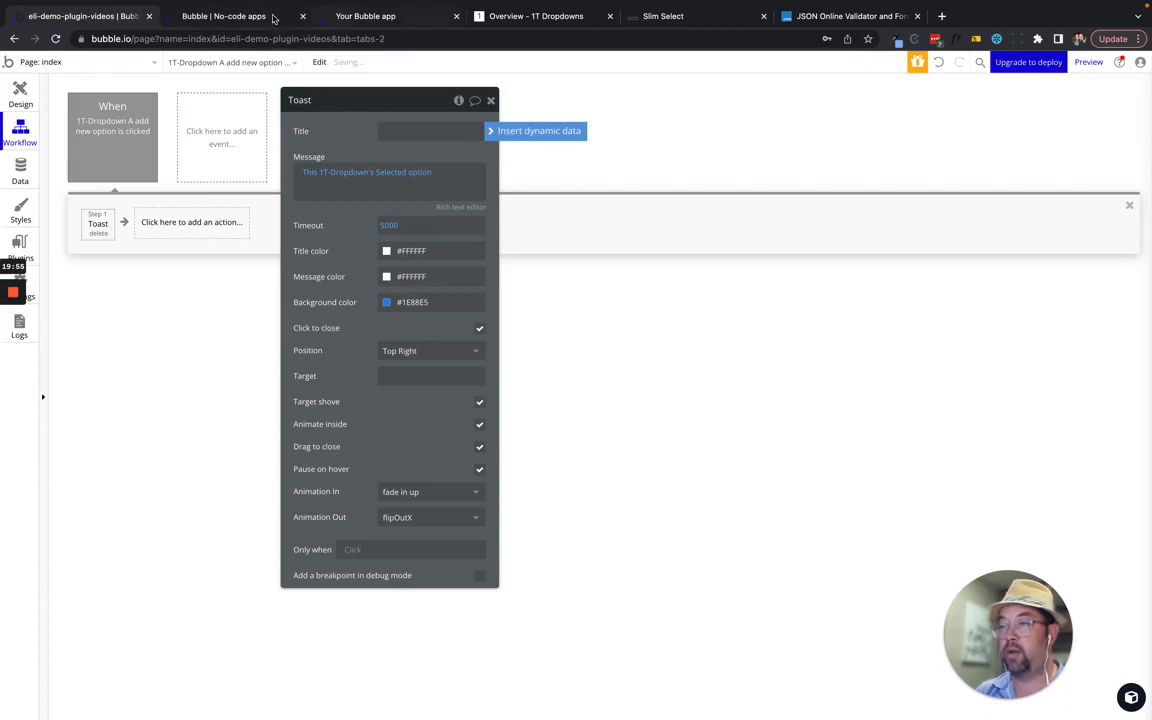
click(250, 17)
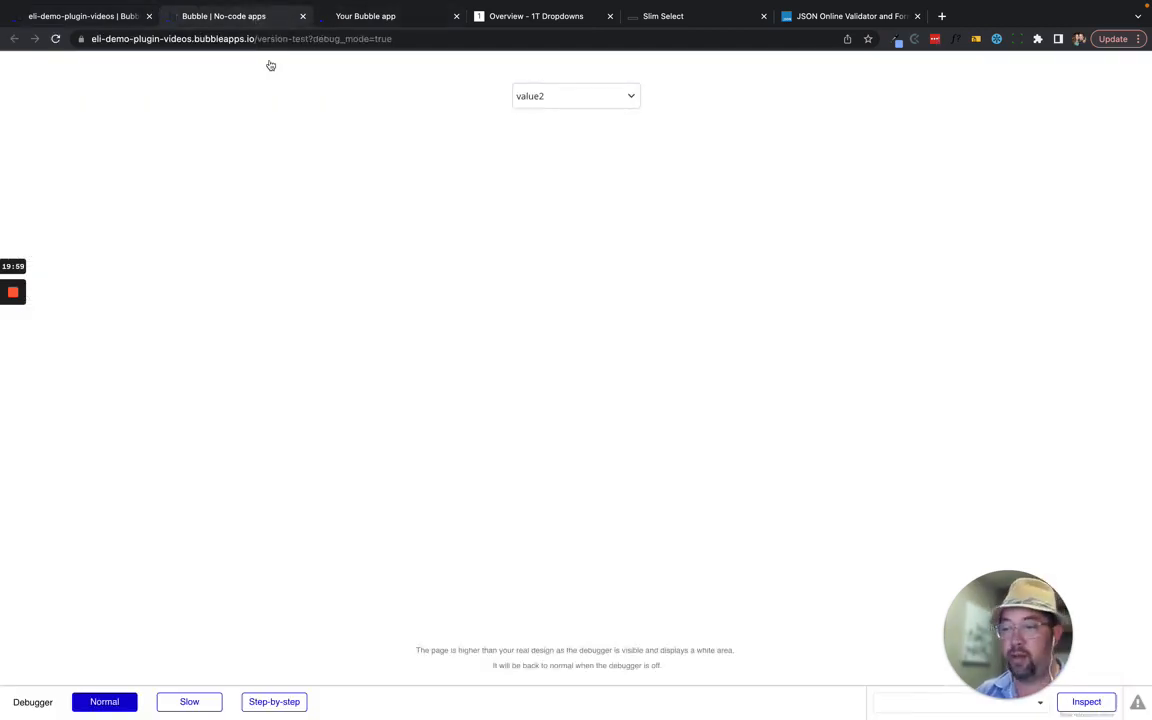
click(567, 95)
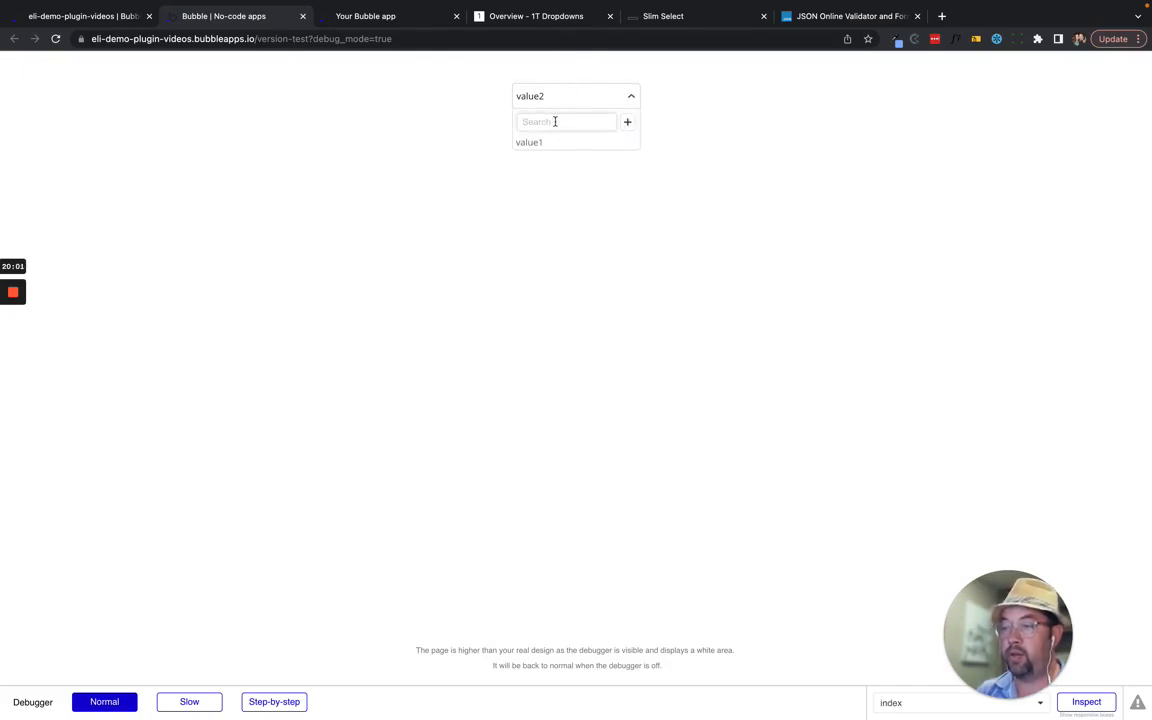
text(value3)
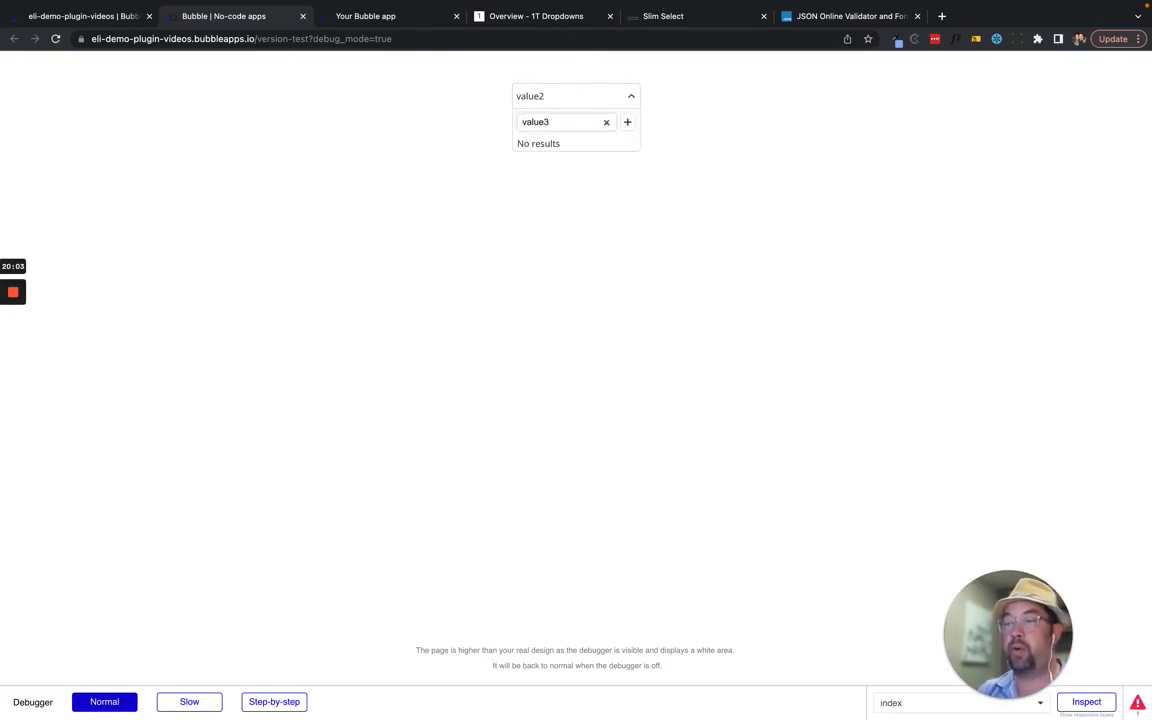
click(627, 122)
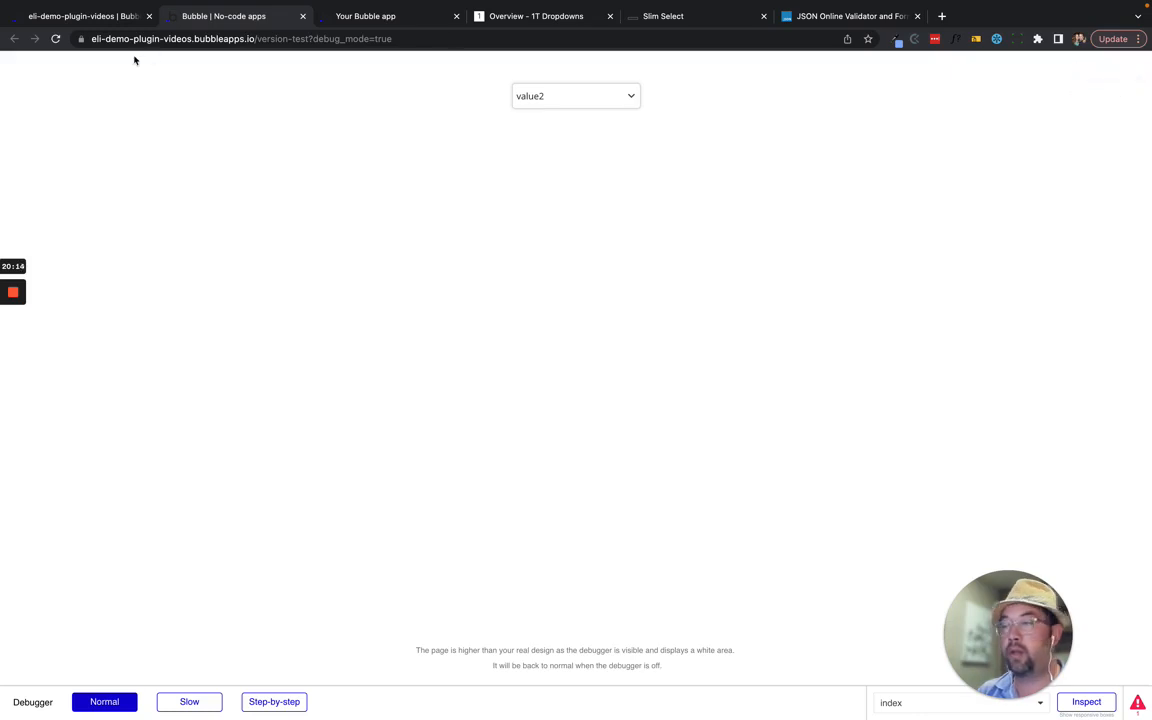
- Change the Toast message in the editor to This 1T-Dropdown's Search term
click(84, 17)
click(368, 172)
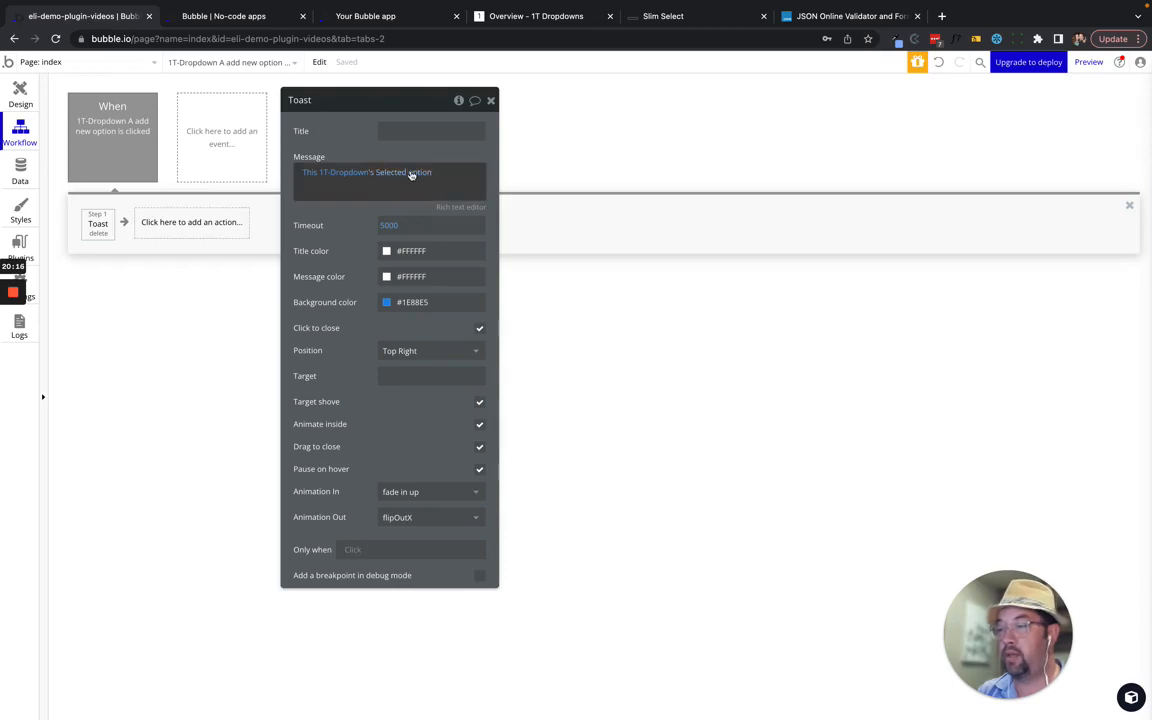
click(368, 168)
click(400, 228)
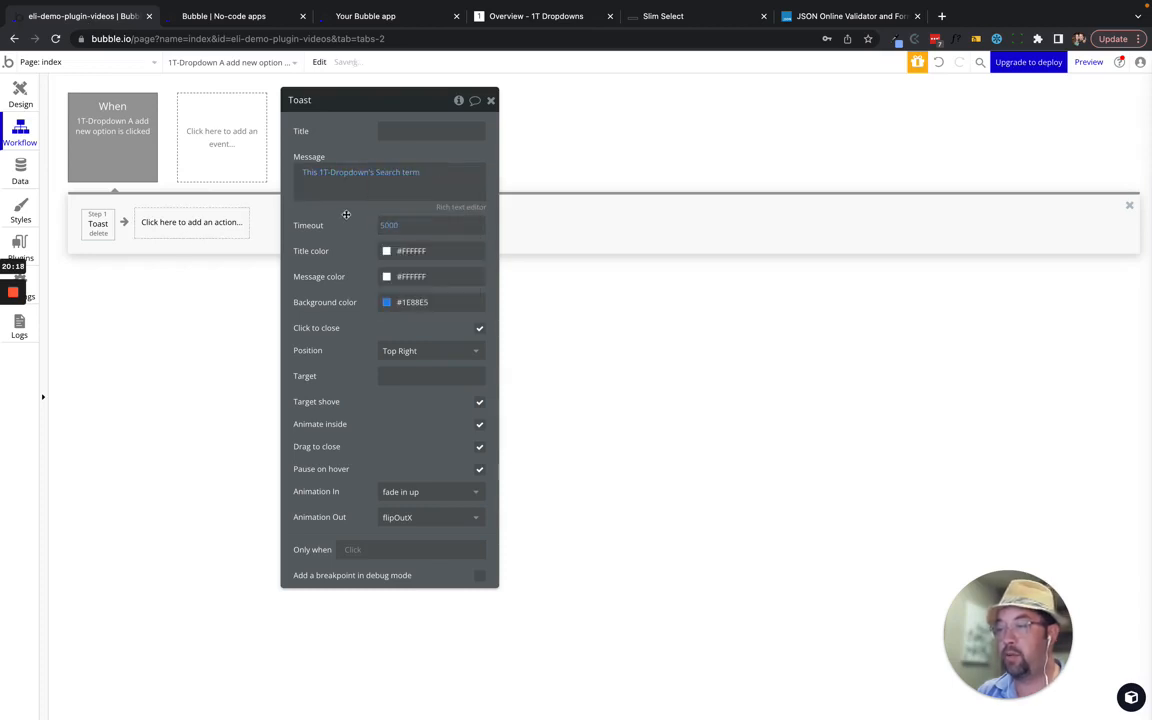
- Refresh the preview and add value3 through the dropdown again to test the updated toast message
click(236, 17)
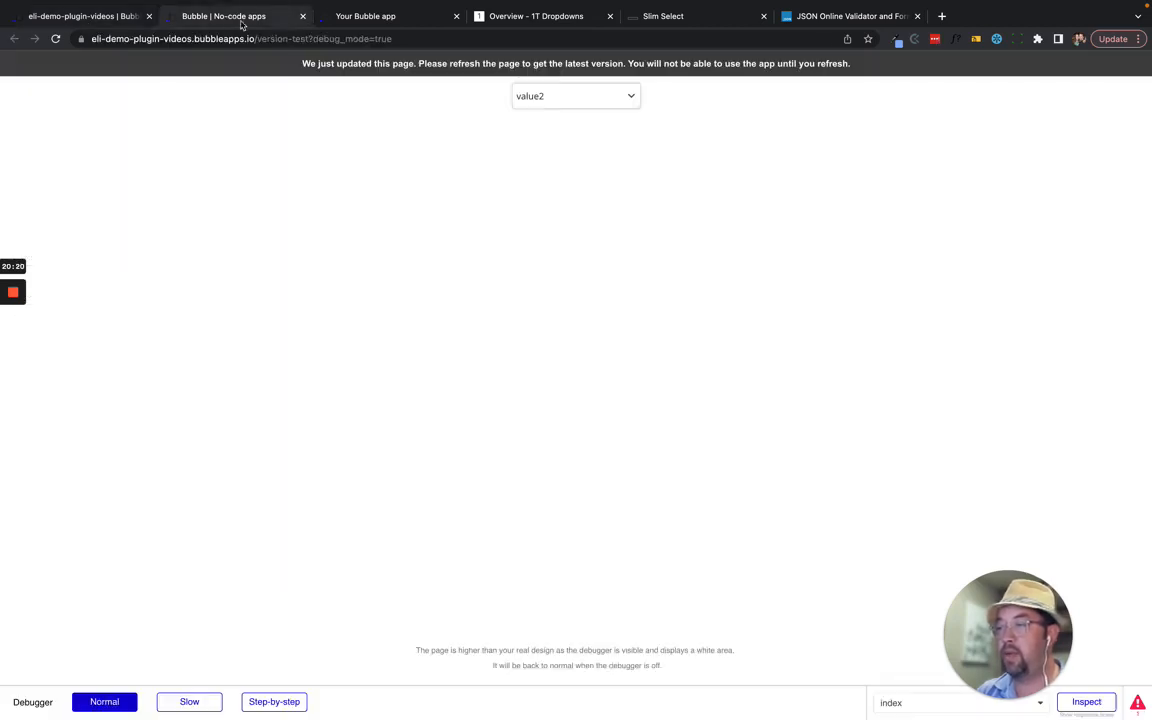
click(354, 70)
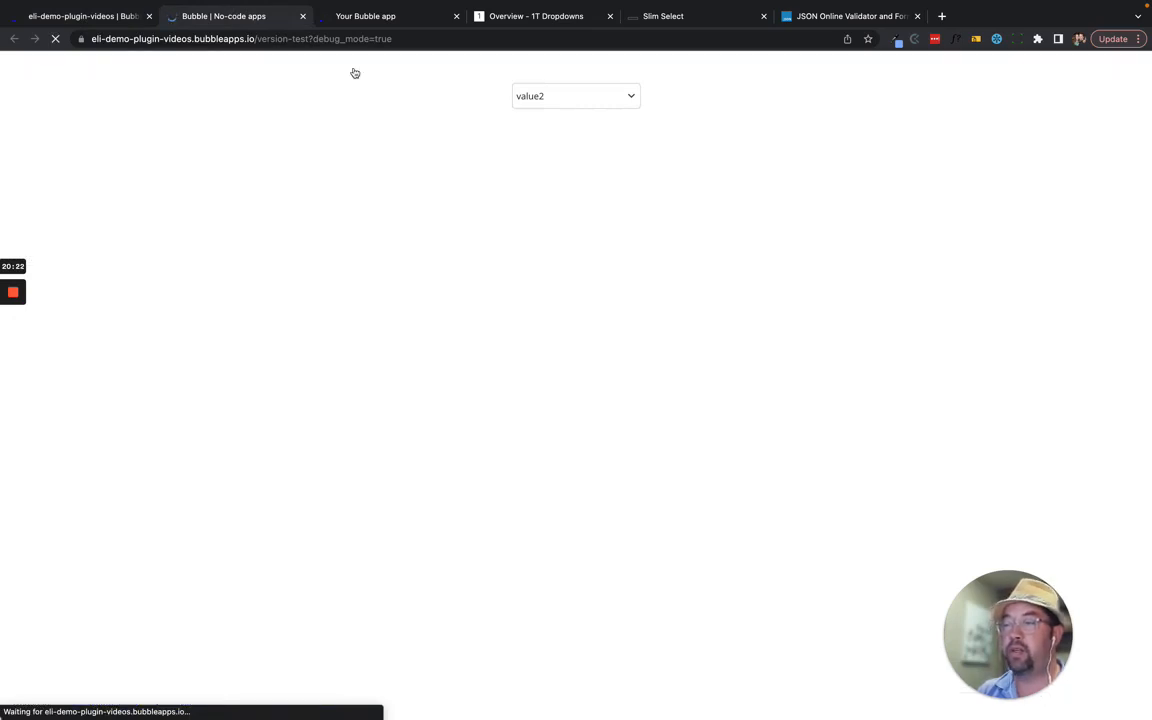
click(583, 101)
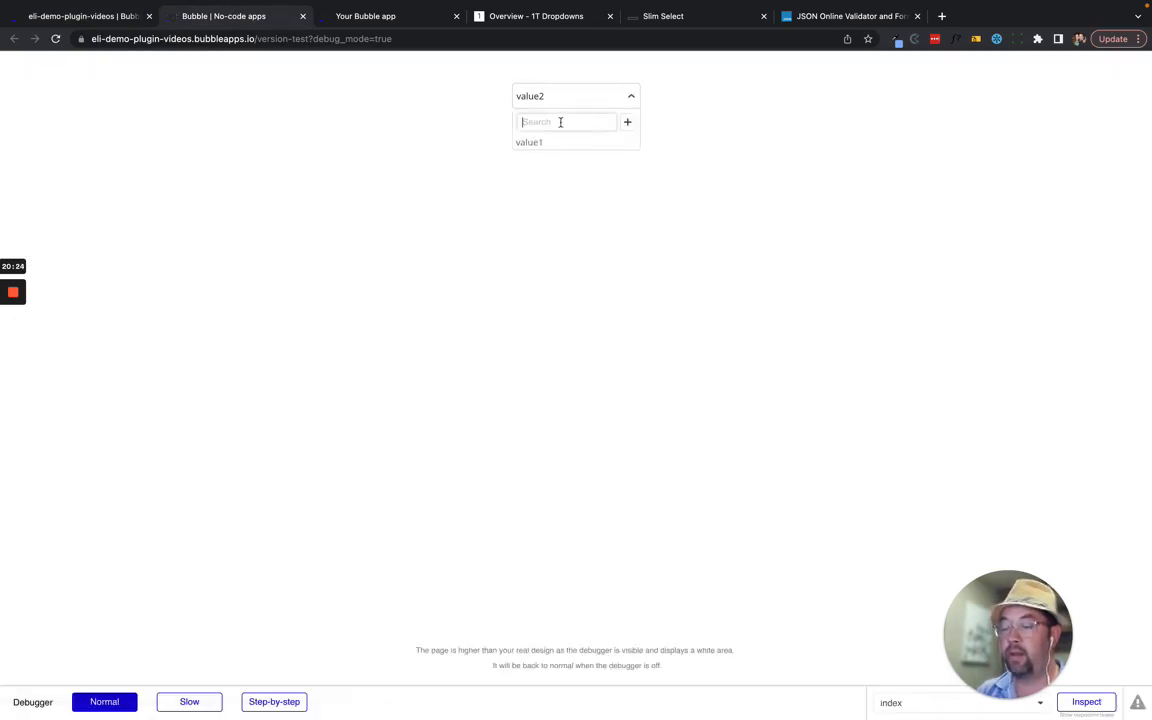
text(value3)
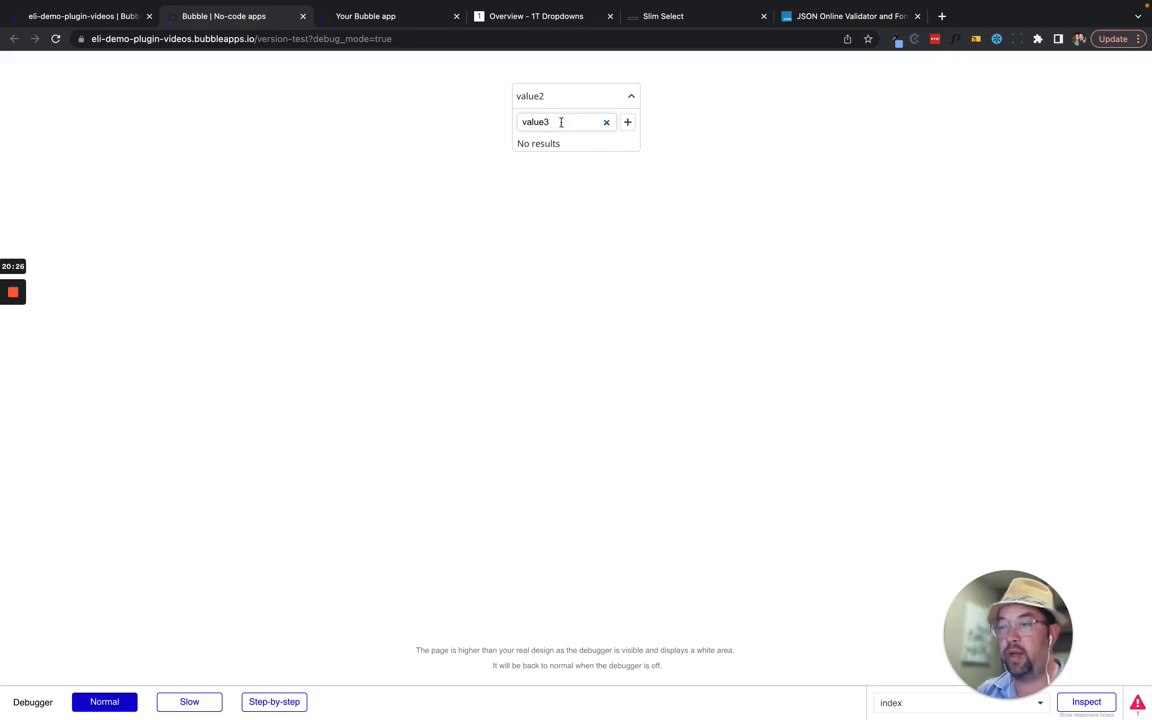
click(627, 122)
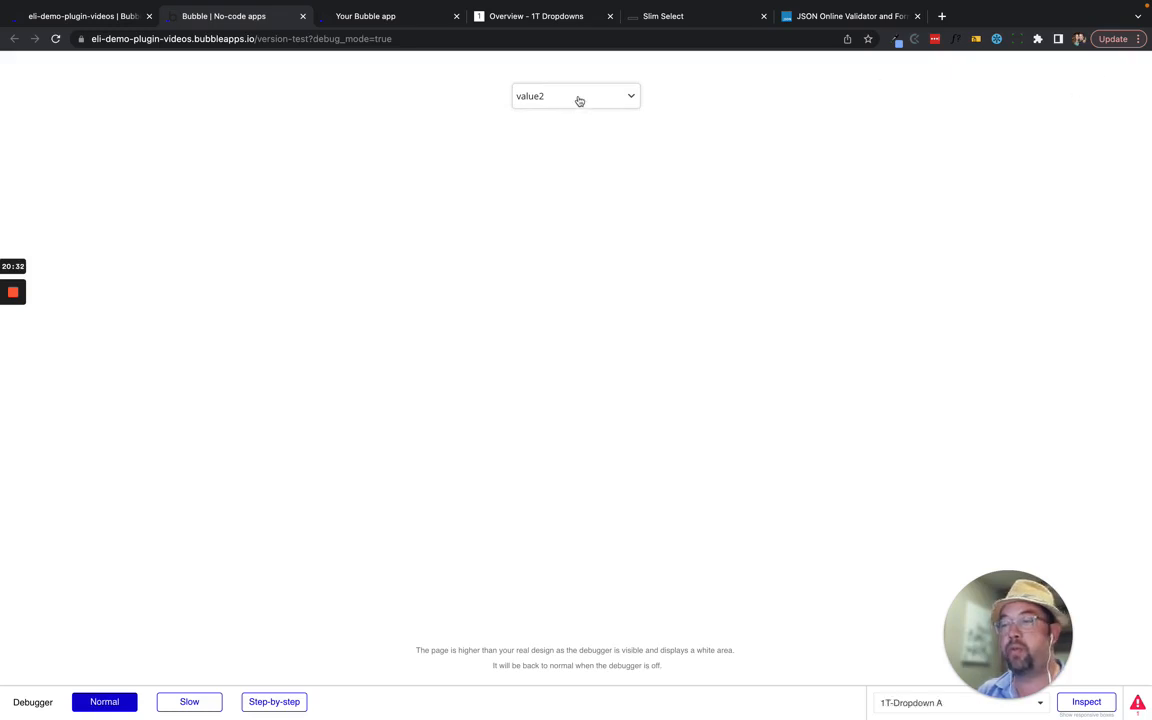
- Review the editor's Toast action, the element actions available for a following step, and the dropdown's add new option event
click(82, 16)
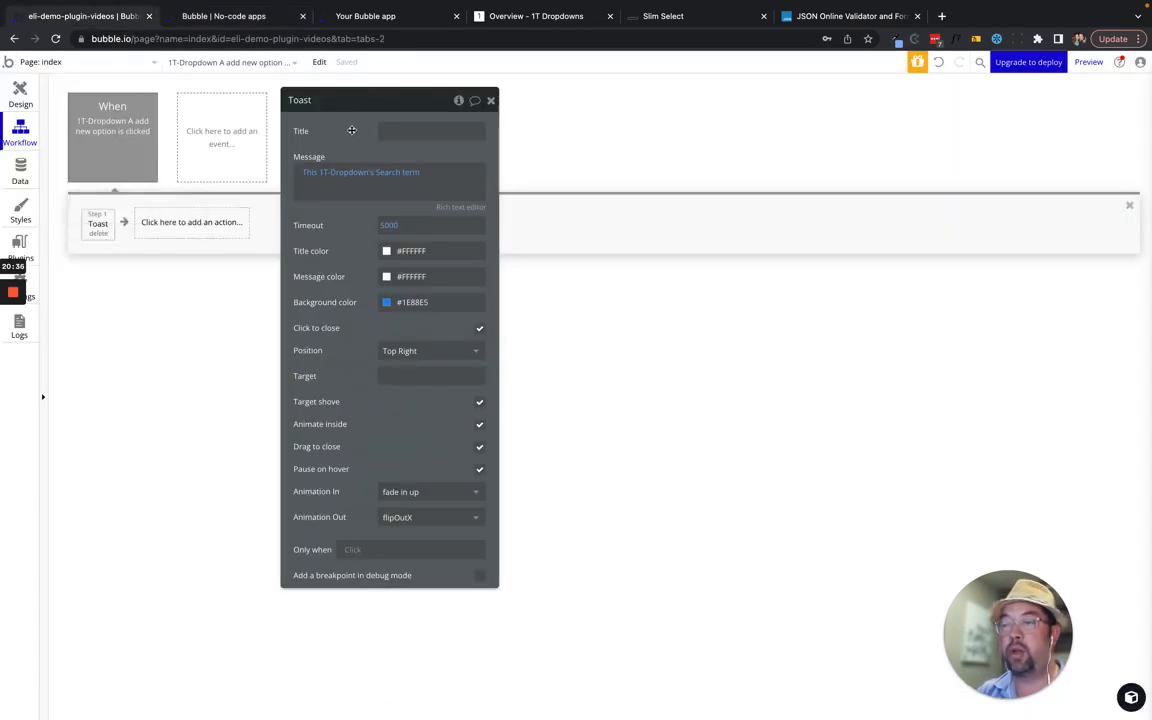
drag(352, 130, 609, 124)
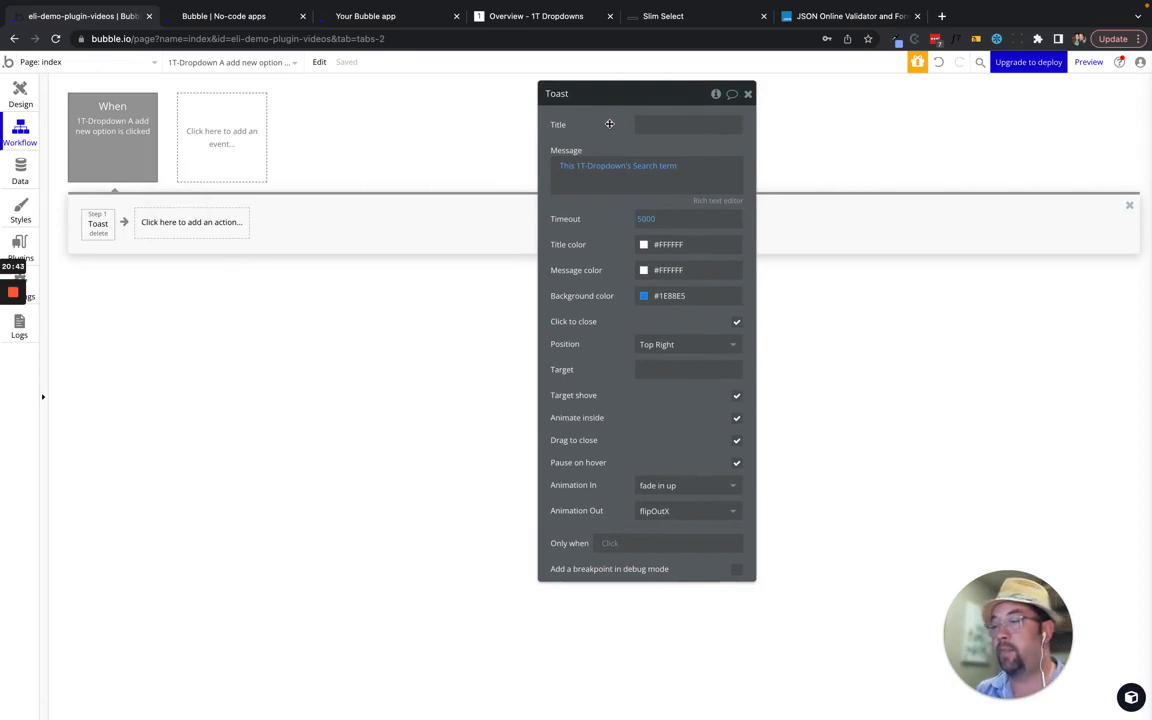
drag(609, 124, 410, 134)
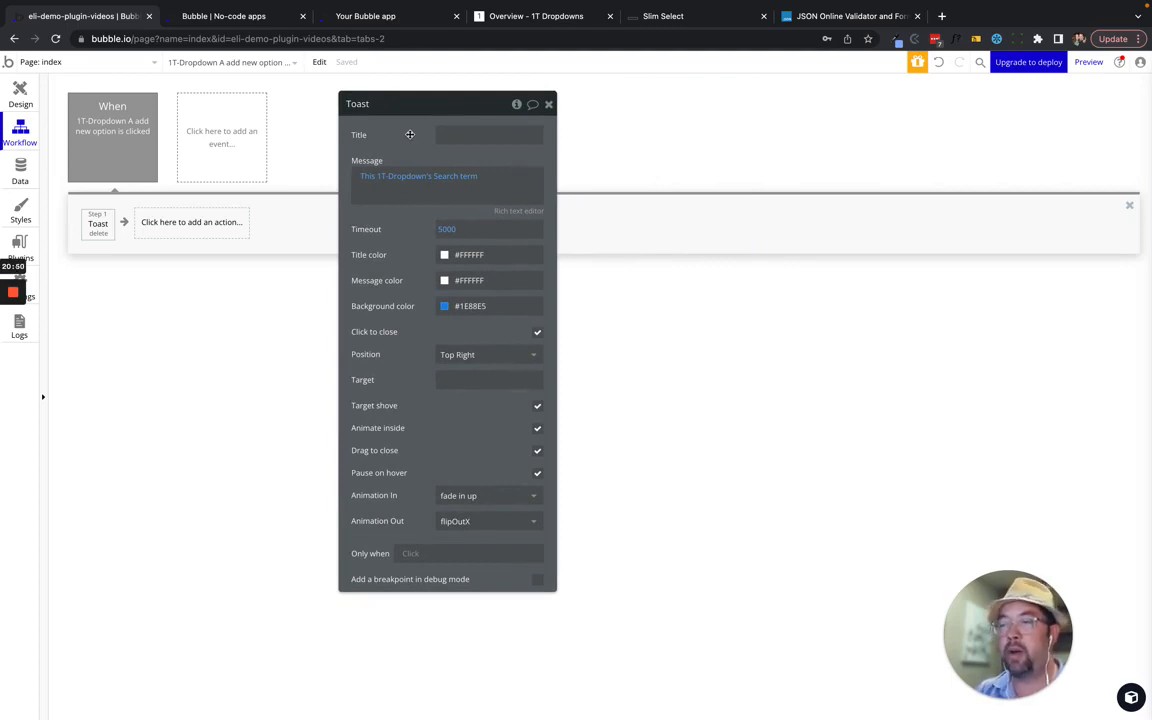
click(168, 223)
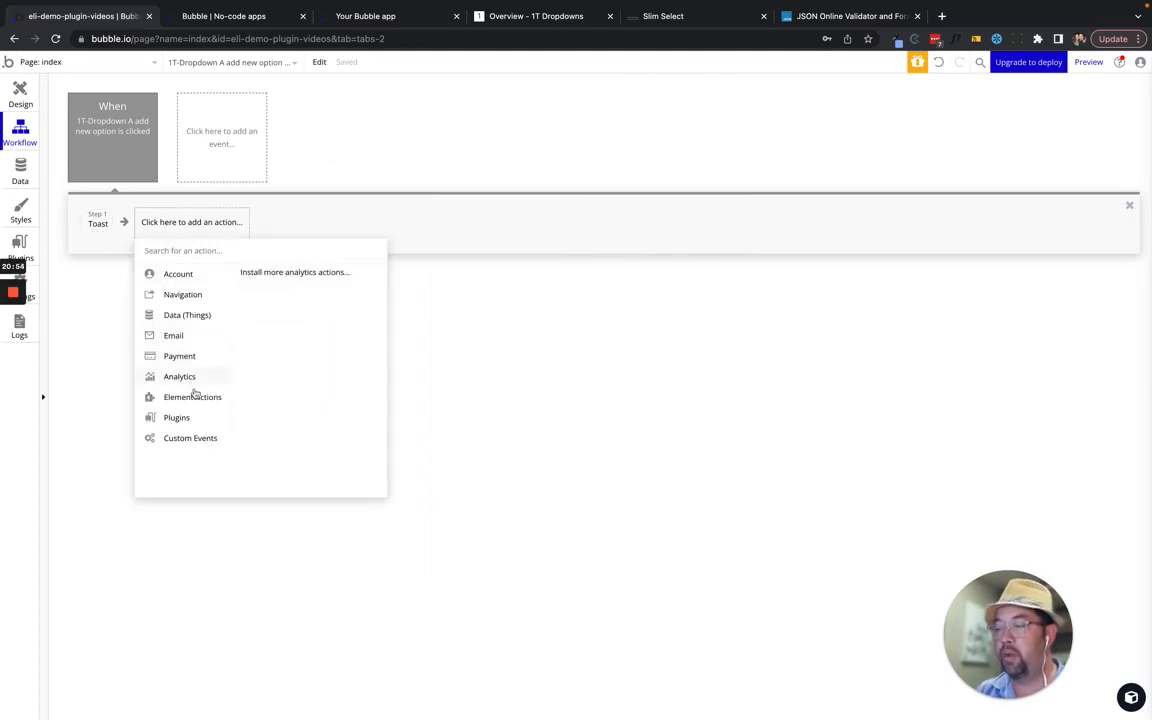
mouse_move(195, 400)
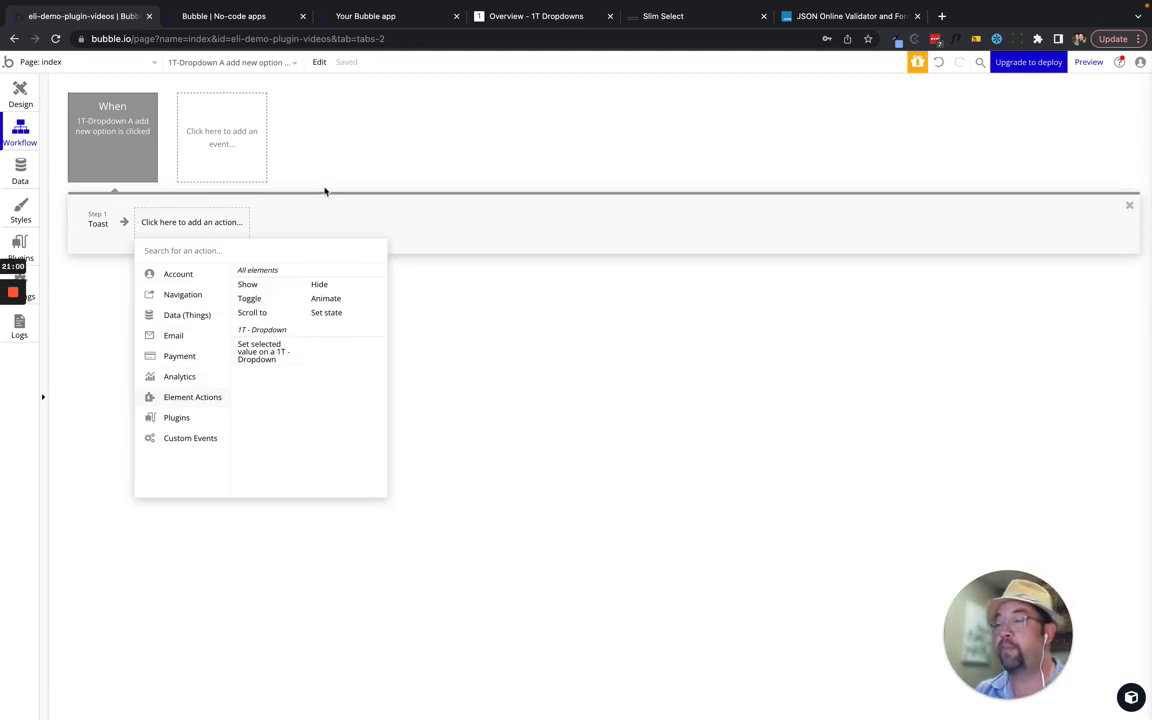
click(118, 137)
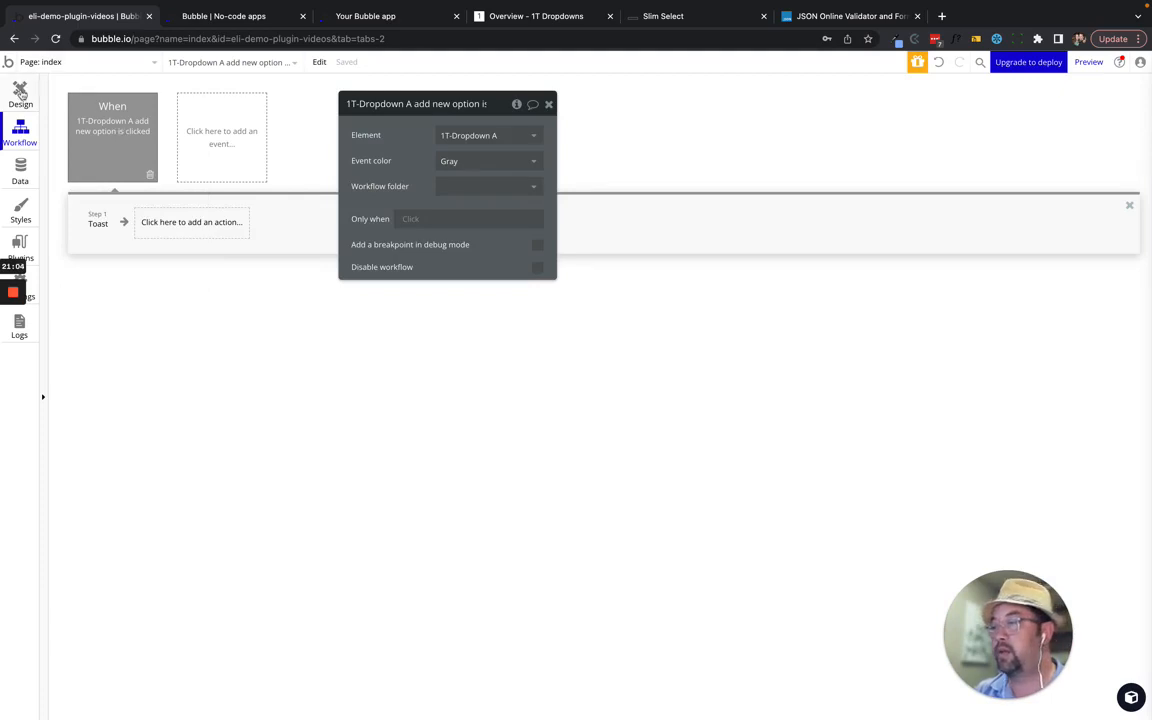
- Review 1T-Dropdown A's search and empty state settings, and search for ssss in the preview's dropdown to check the empty state
click(20, 95)
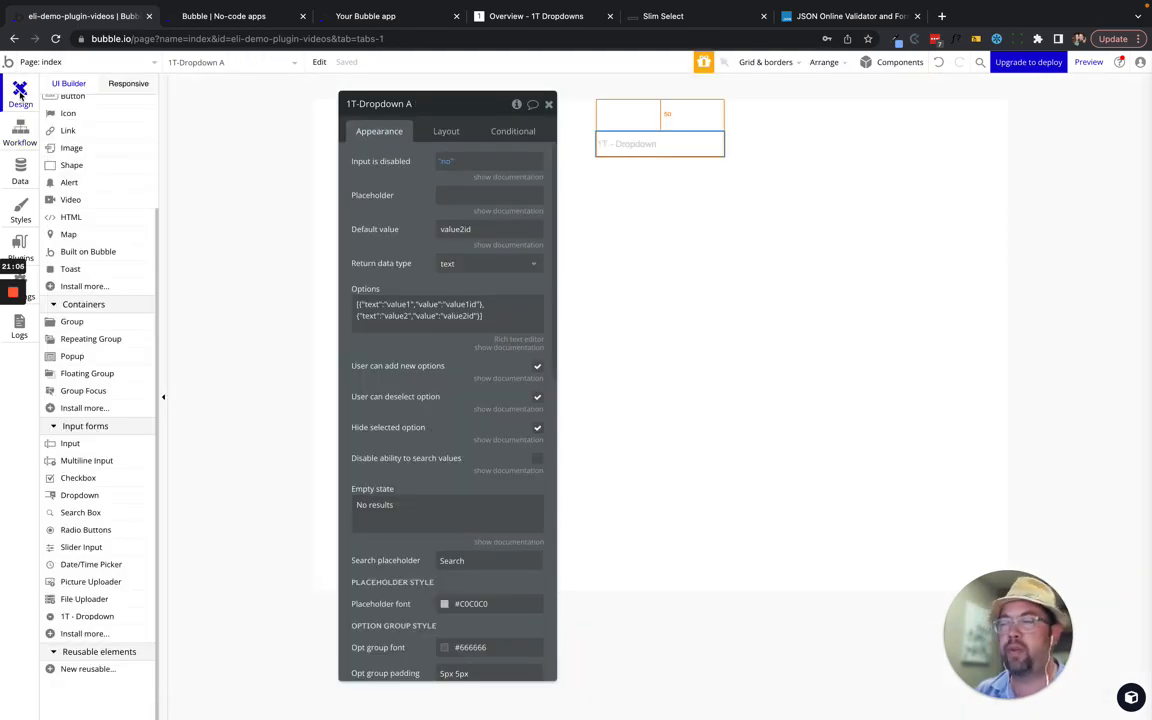
drag(365, 185, 277, 178)
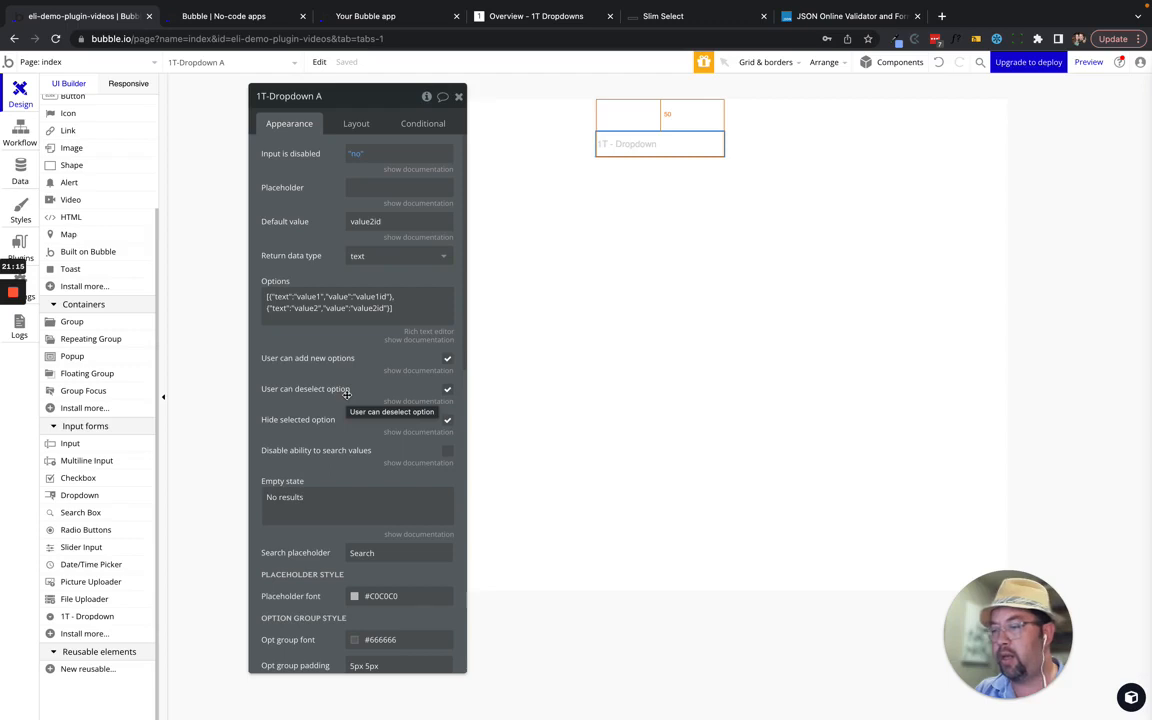
scroll(346, 394, down, 5)
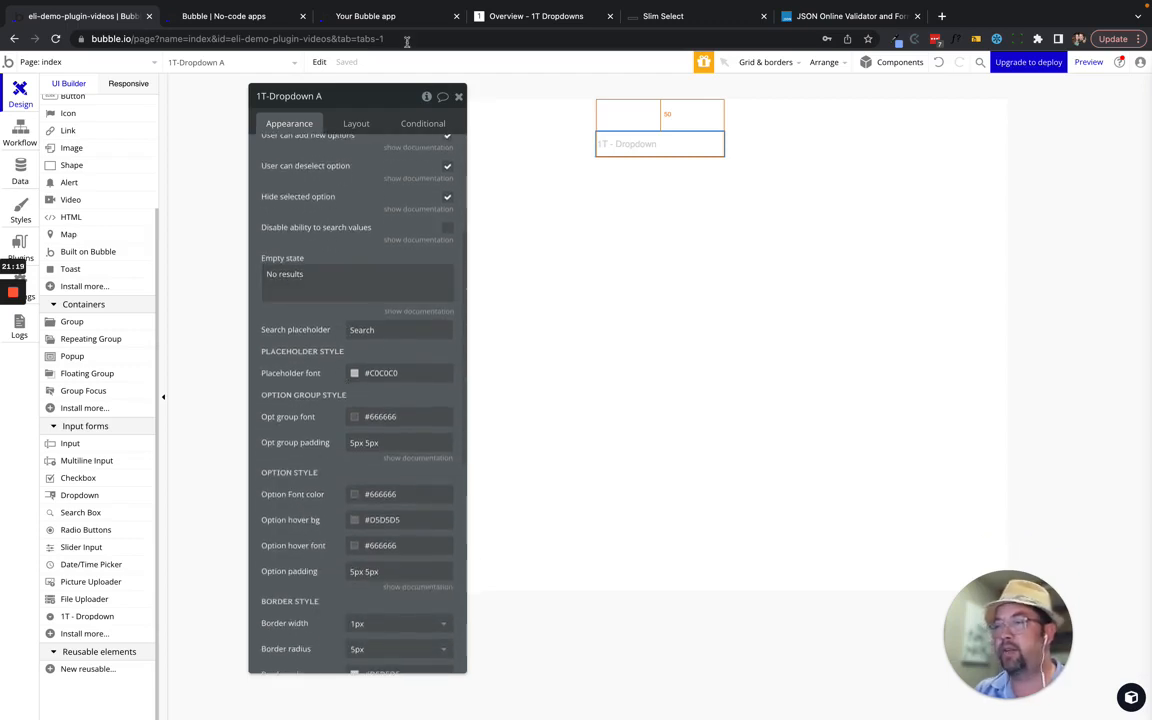
click(224, 16)
click(586, 100)
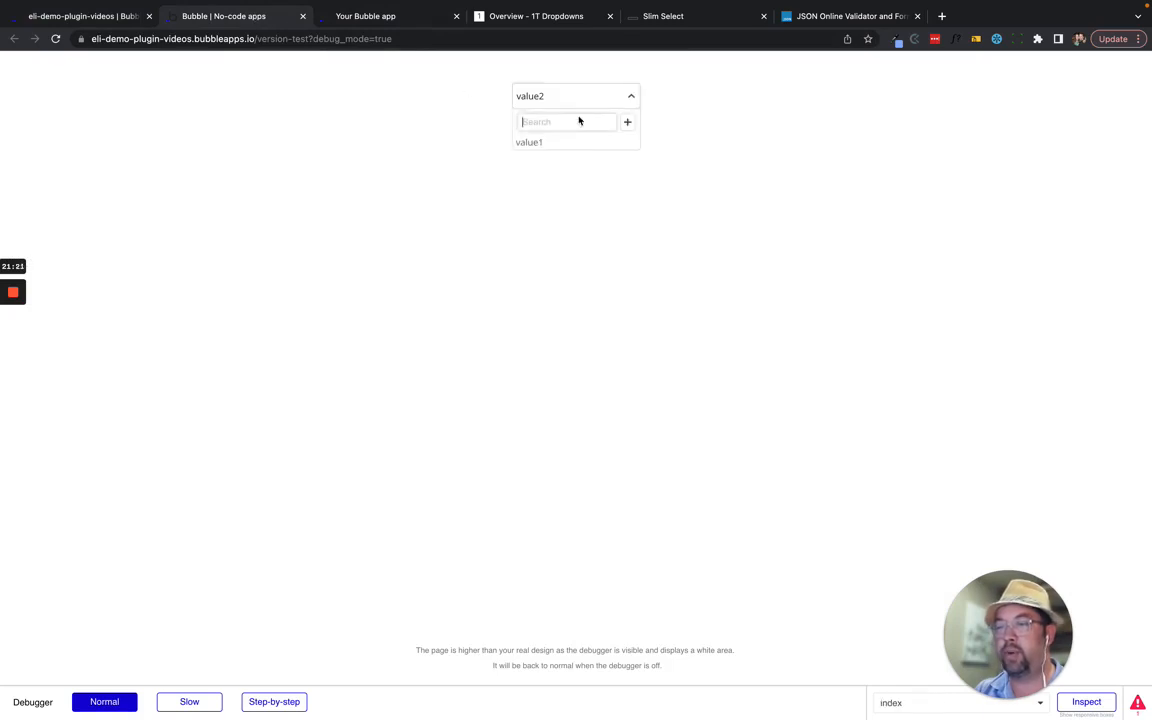
text(ssss)
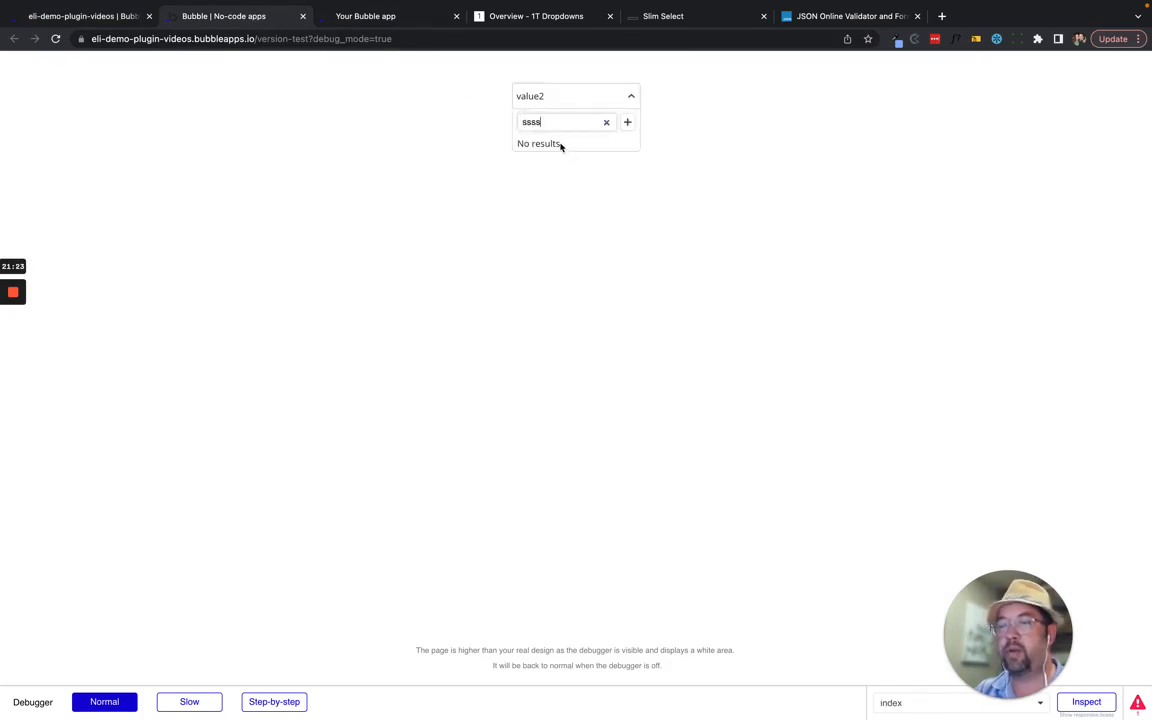
click(88, 16)
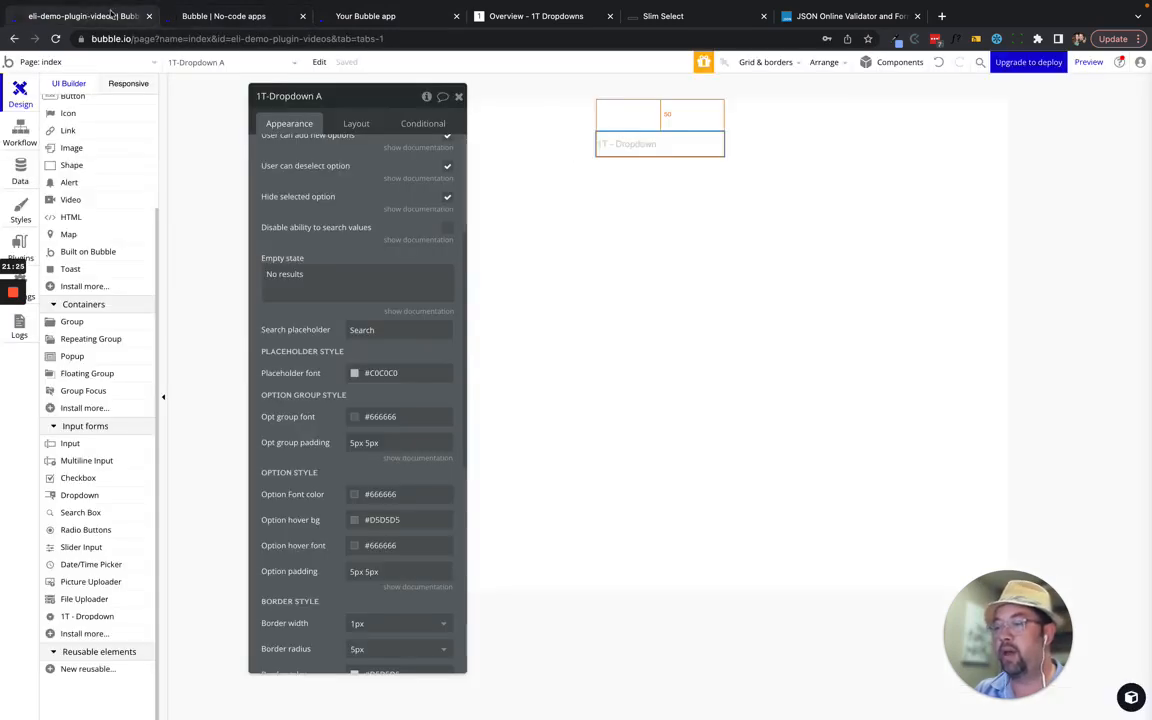
- Replace 1T-Dropdown A's empty state with the HTML <div style='font-size: 20px'>We couldn't find that search</div>
triple_click(287, 274)
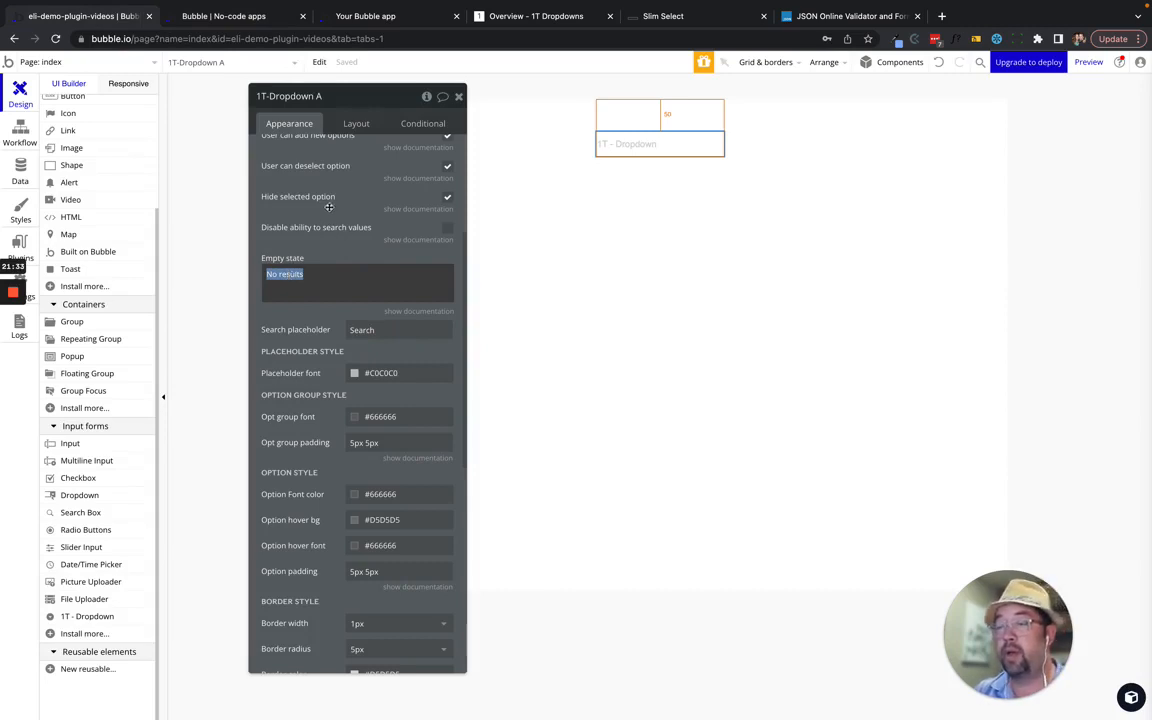
scroll(297, 186, up, 2)
click(446, 175)
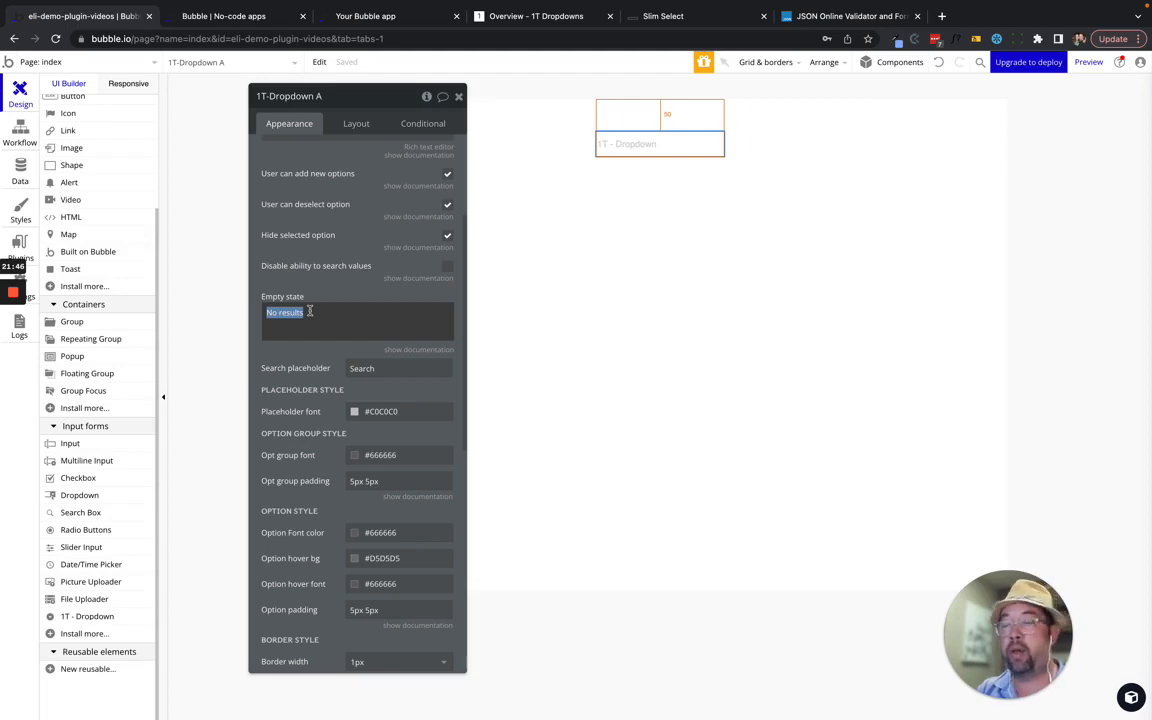
text(<di)
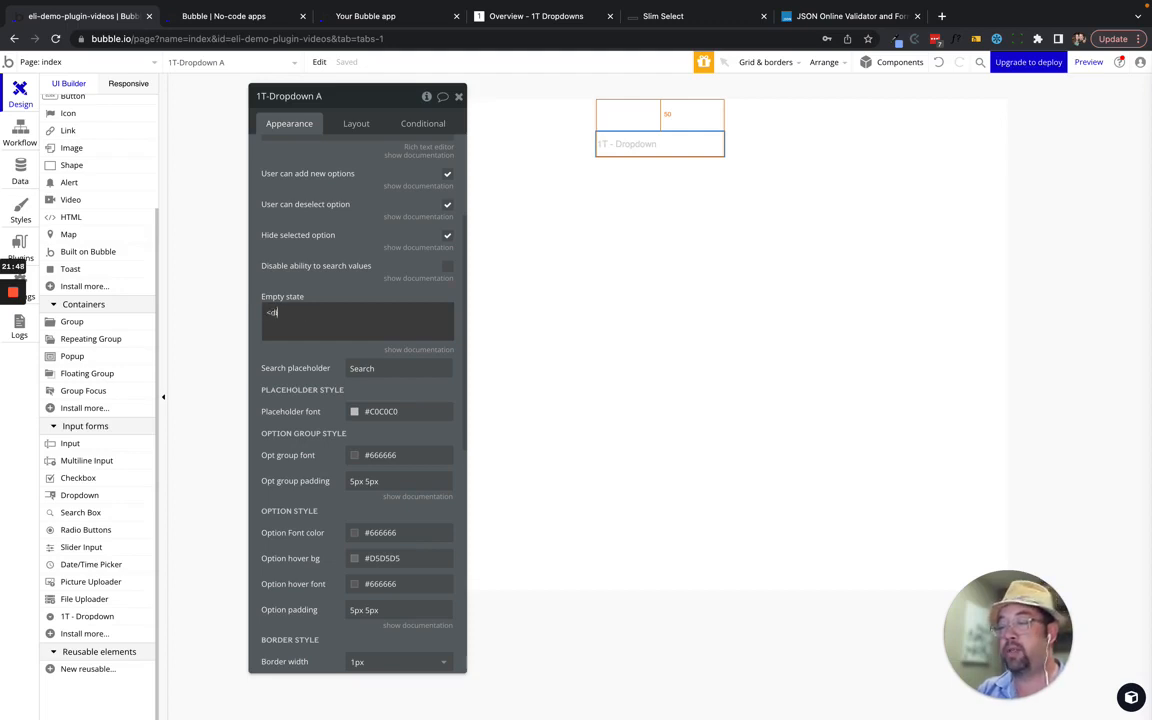
text(v>)
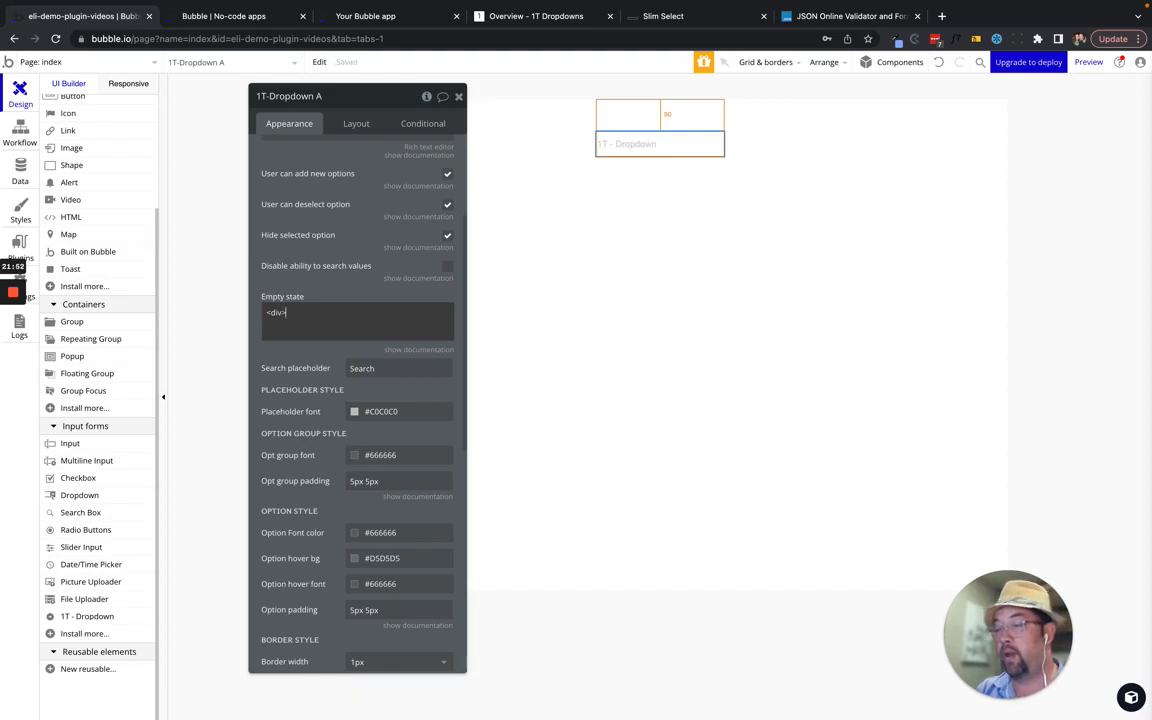
key(BackSpace)
text(style)
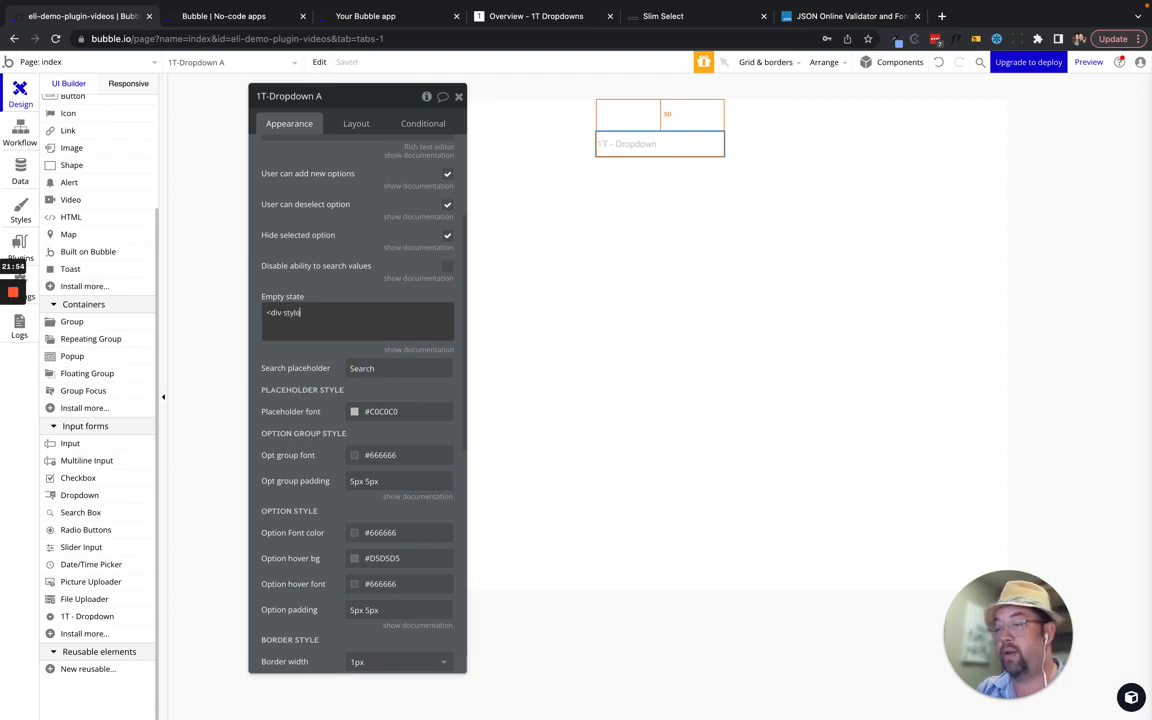
text(=')
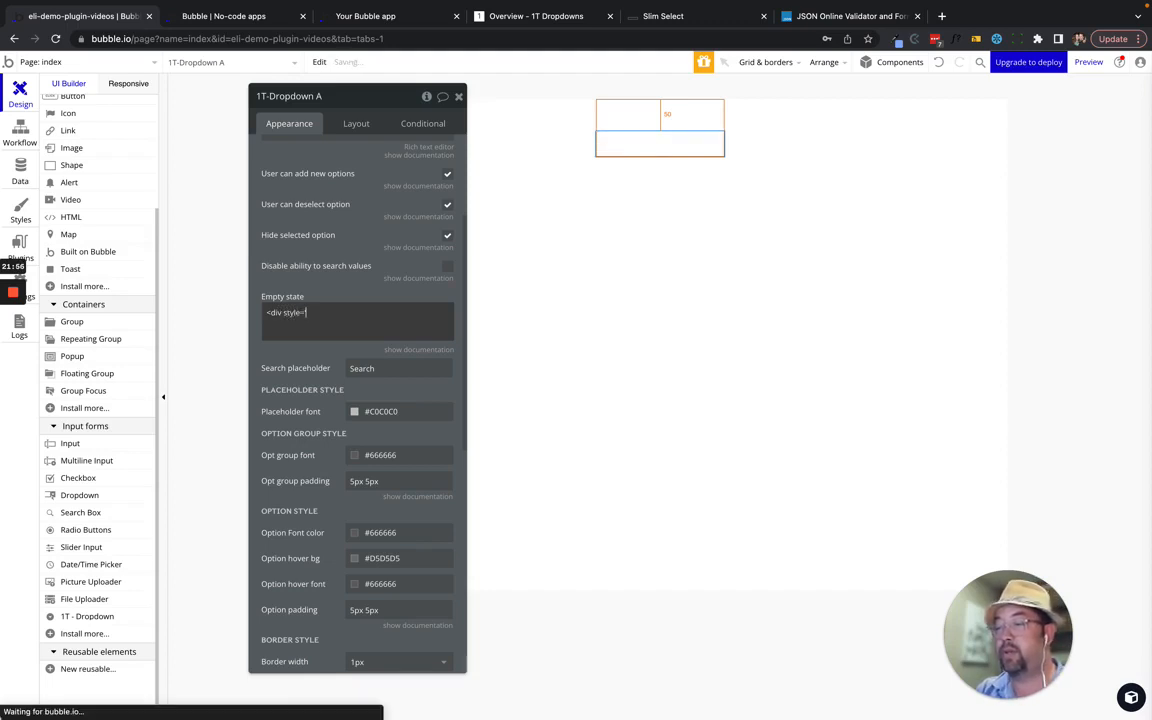
text(font-size)
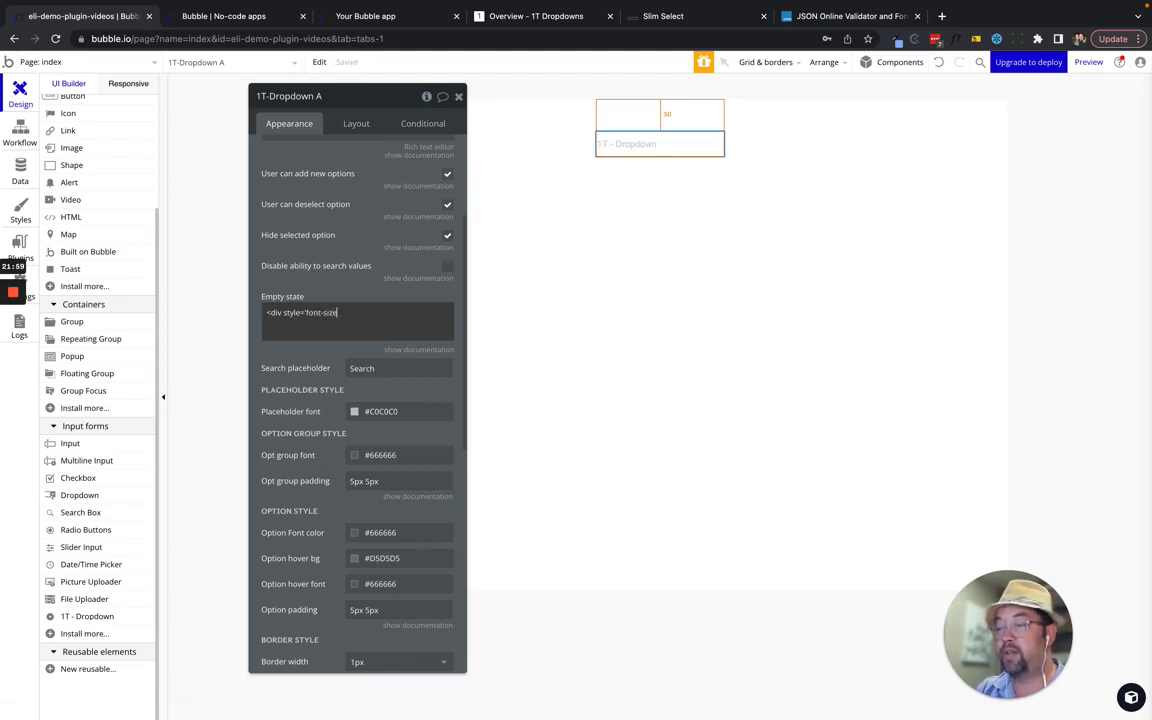
text(: 20)
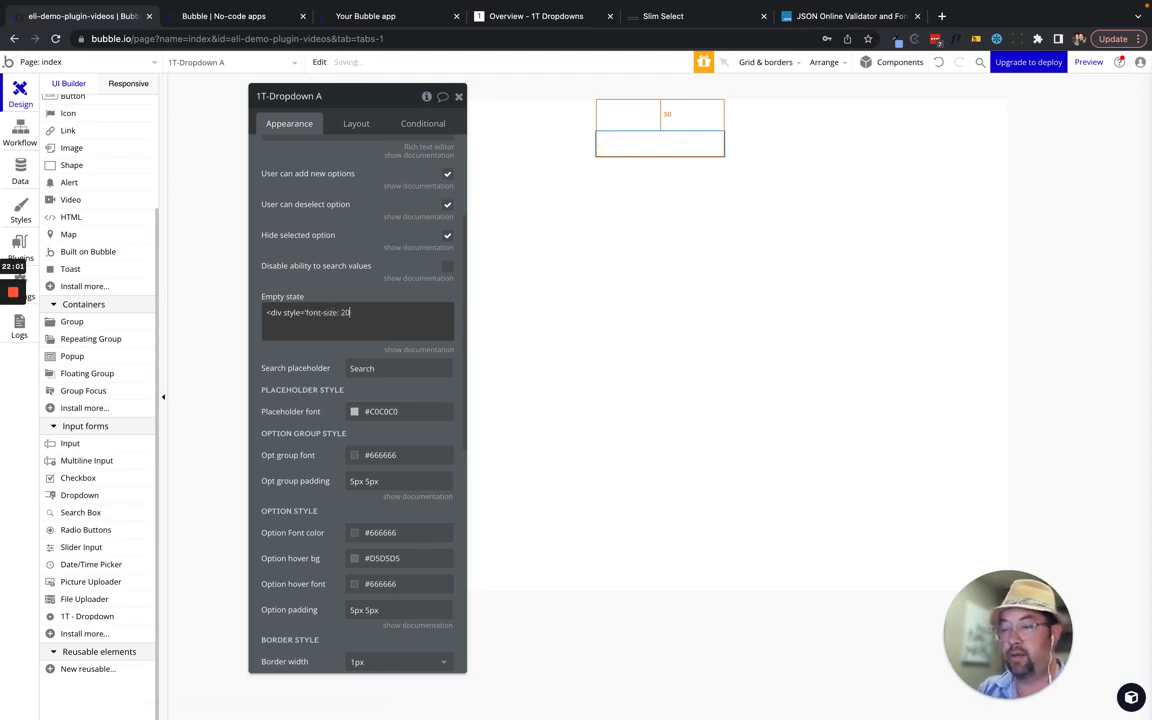
text(px'>)
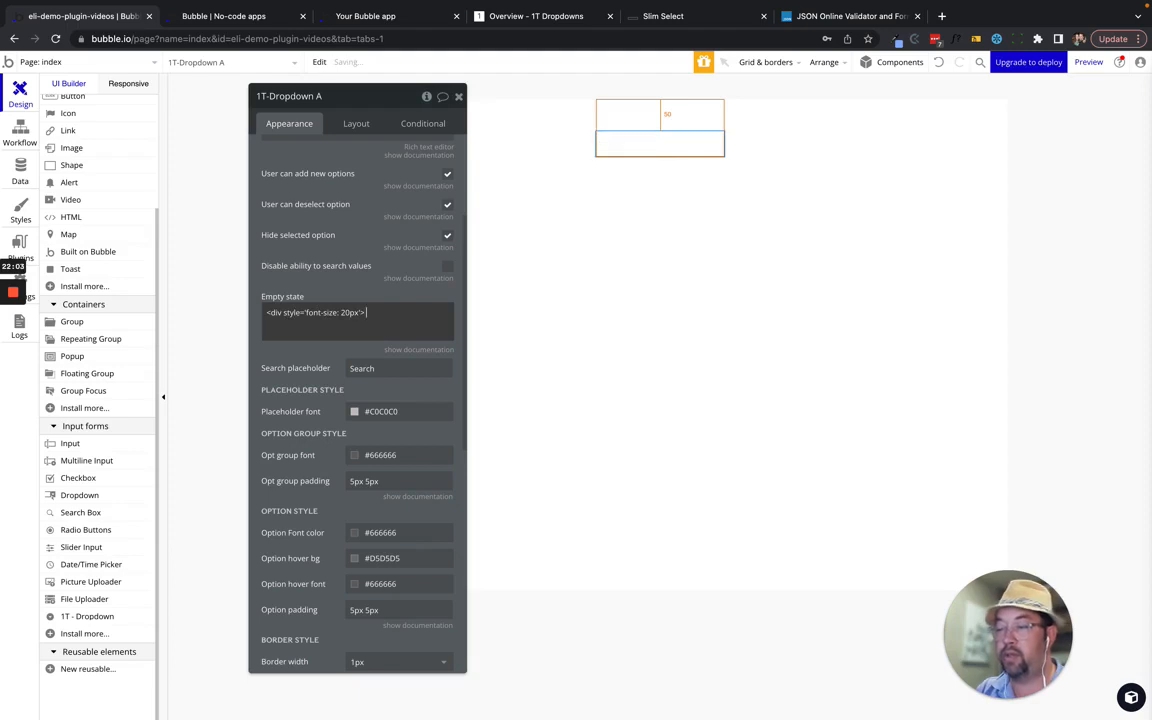
text(We)
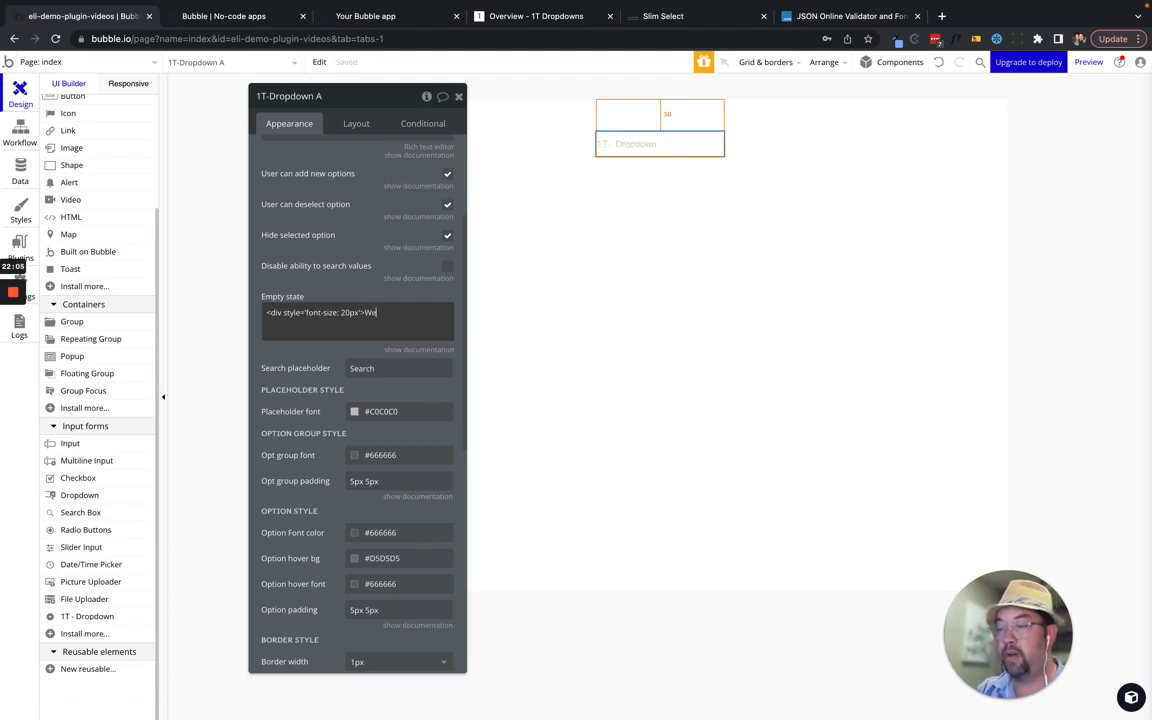
text( couldn't)
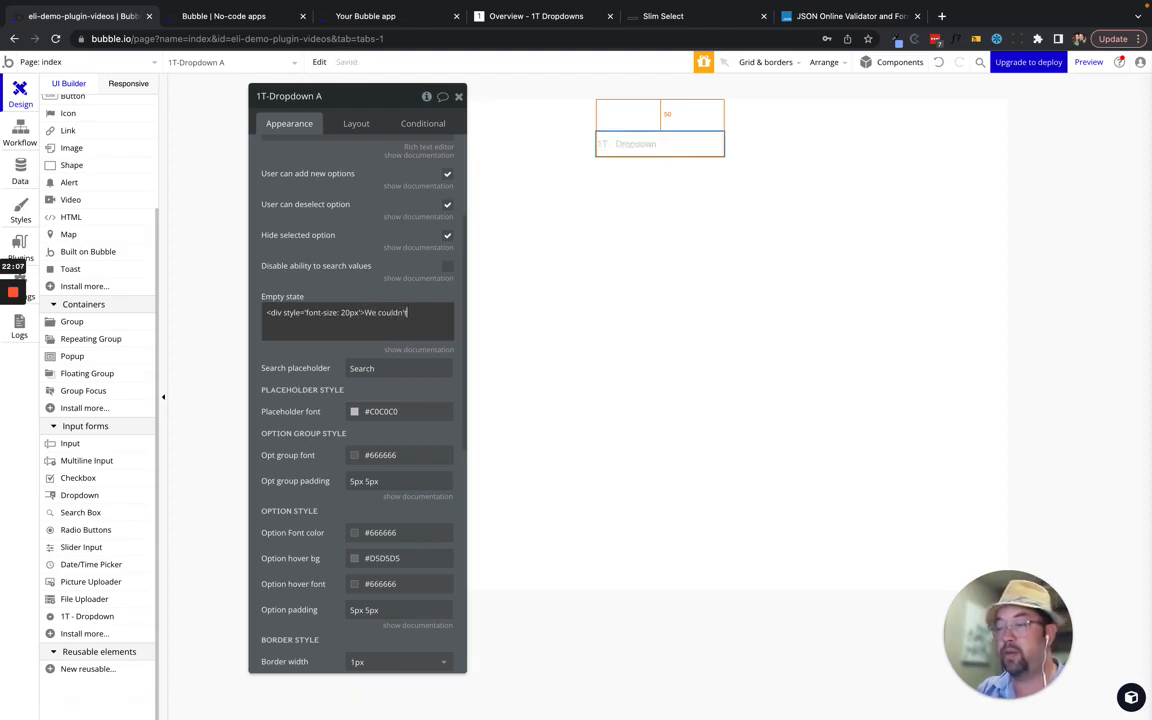
text( find that re)
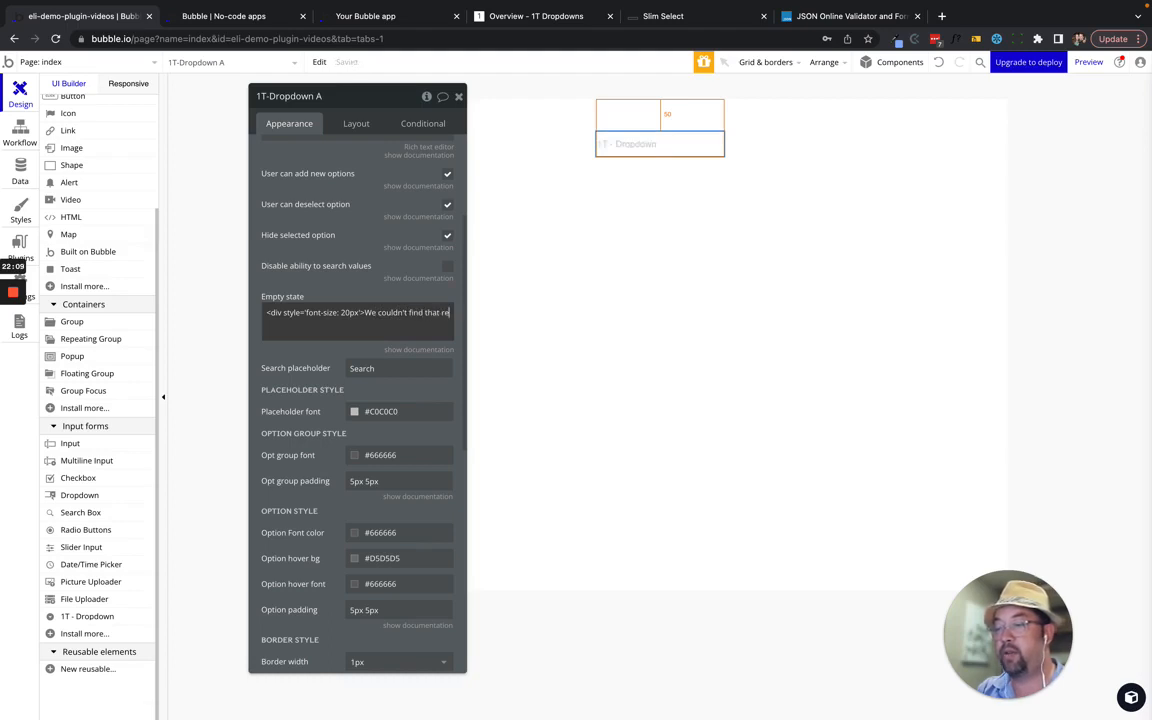
text(sult)
key(BackSpace)
key(BackSpace)
key(BackSpace)
key(BackSpace)
key(BackSpace)
key(BackSpace)
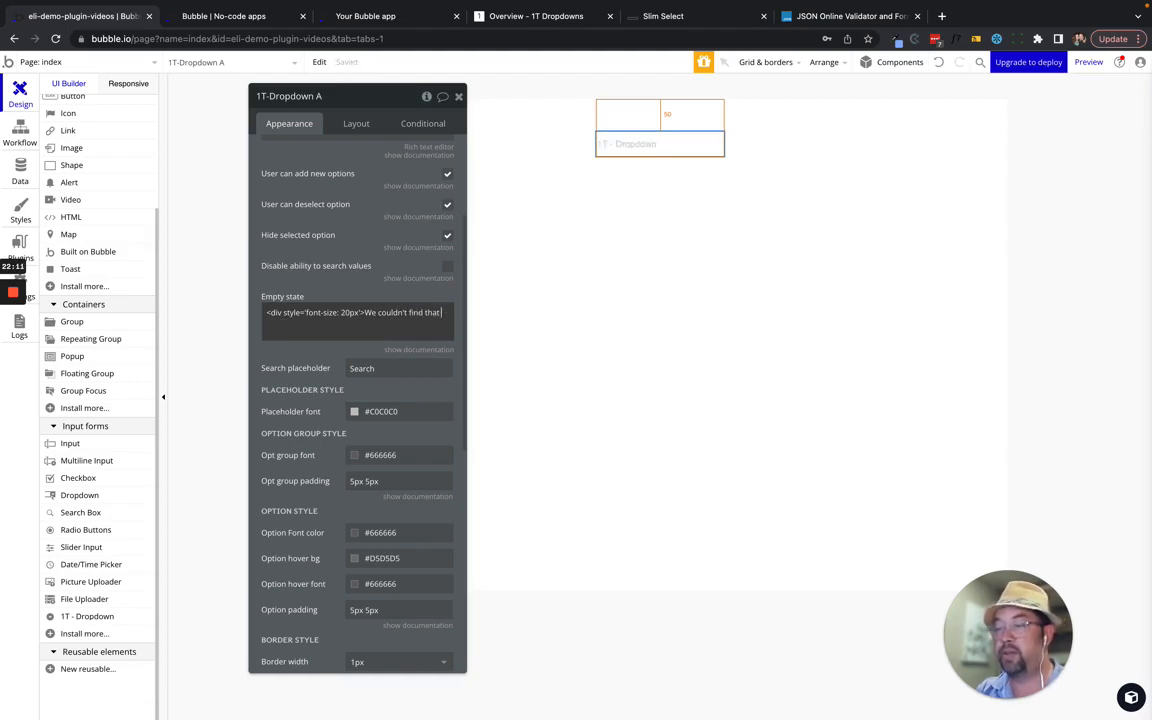
text(search</)
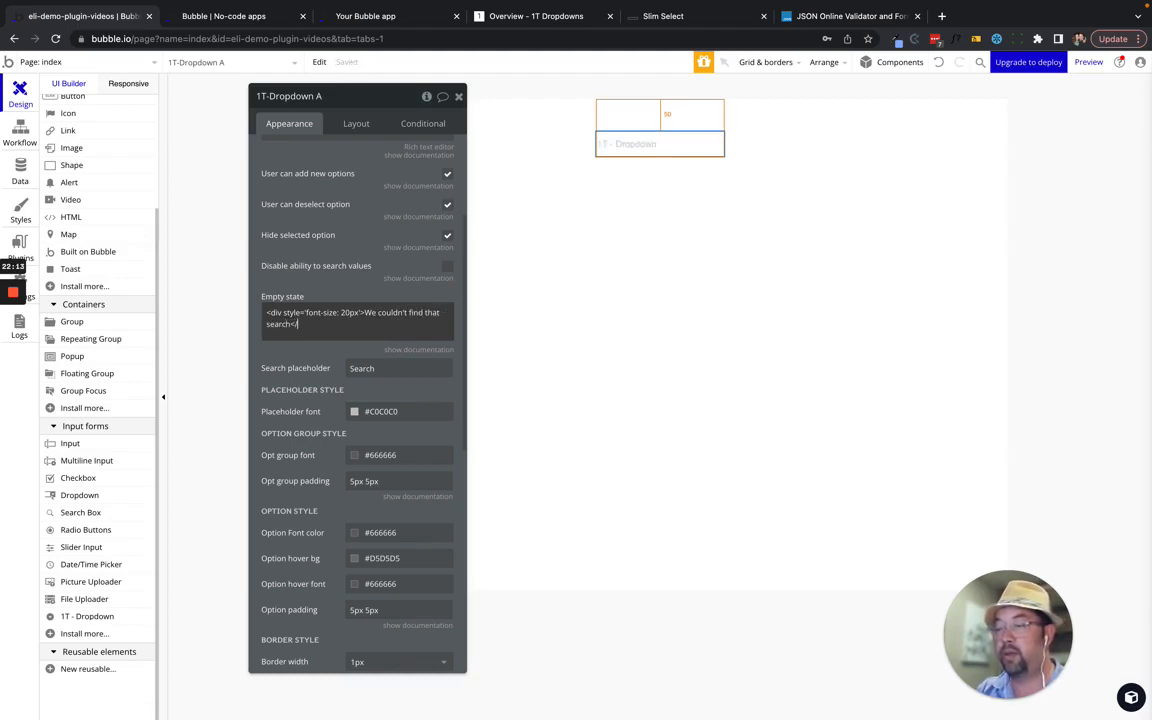
text(div>)
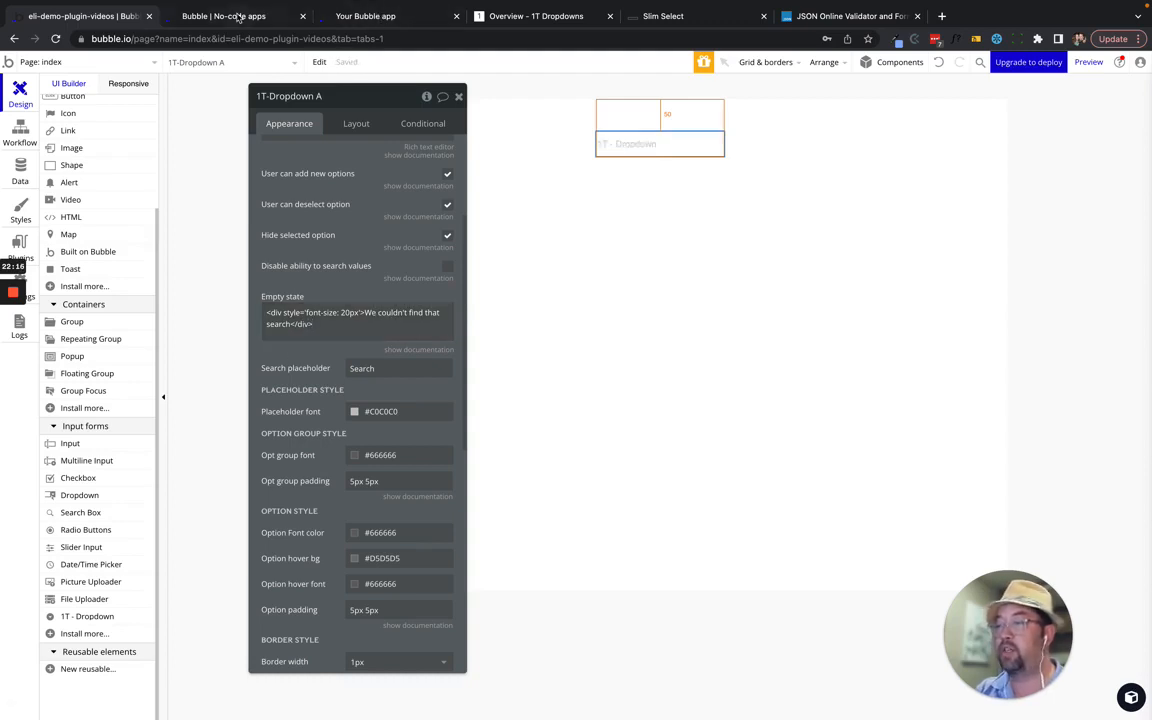
- Refresh the preview and search for ssss in the dropdown to check the HTML empty state
click(216, 16)
key(super+r)
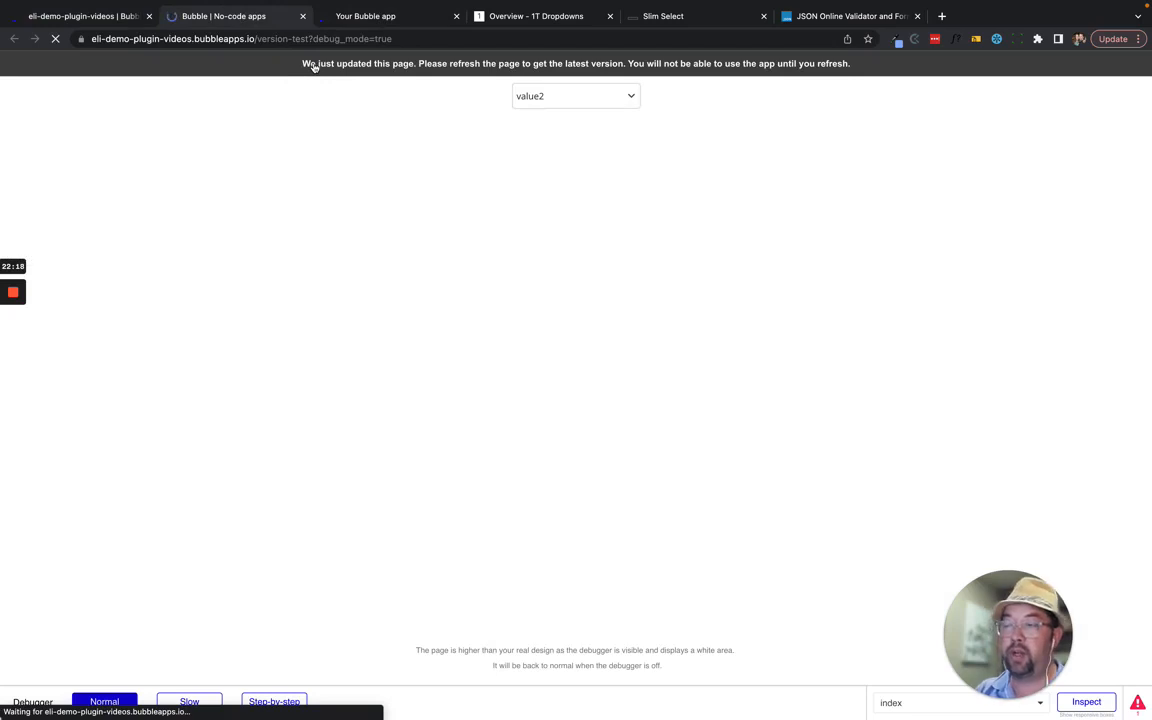
click(537, 96)
text(ssss)
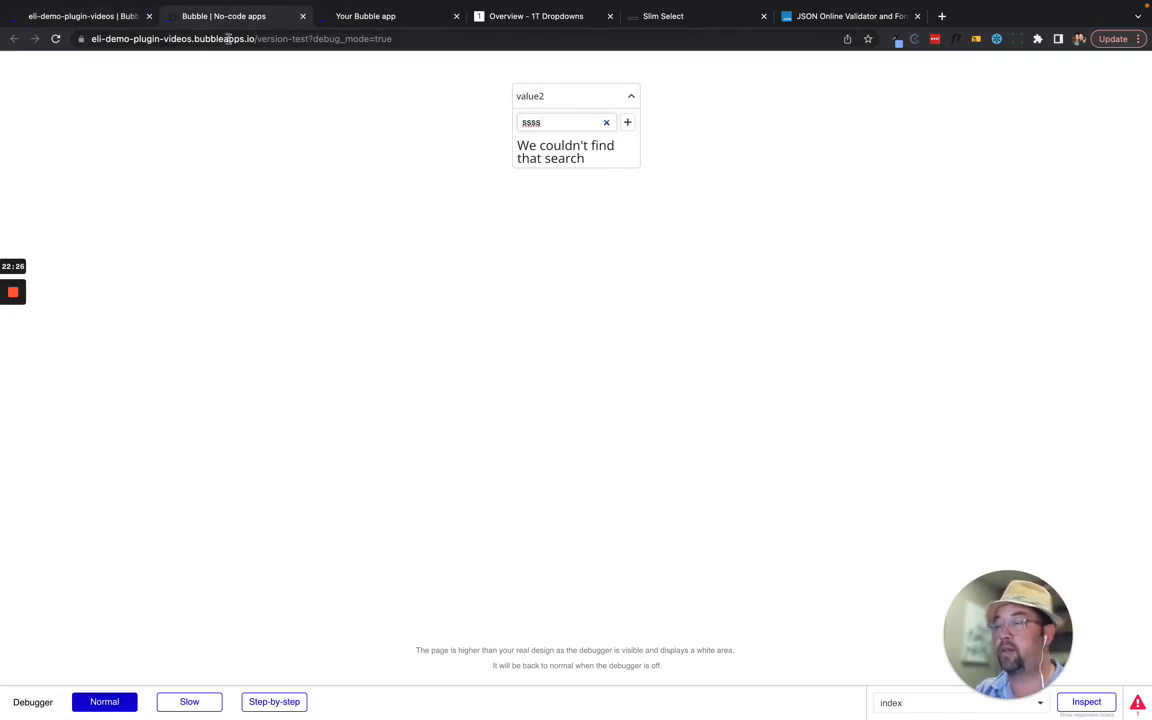
- Add background-color: red; after the font size in the style of the editor's empty state div
click(78, 18)
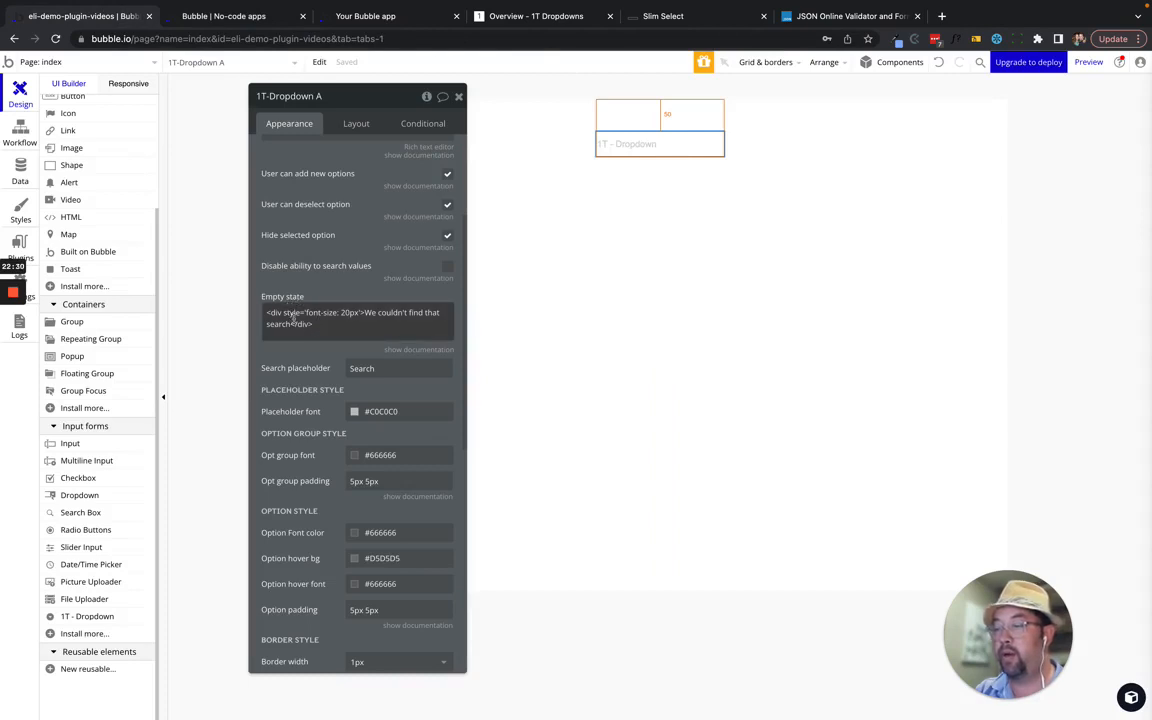
click(360, 314)
text(; backgrou)
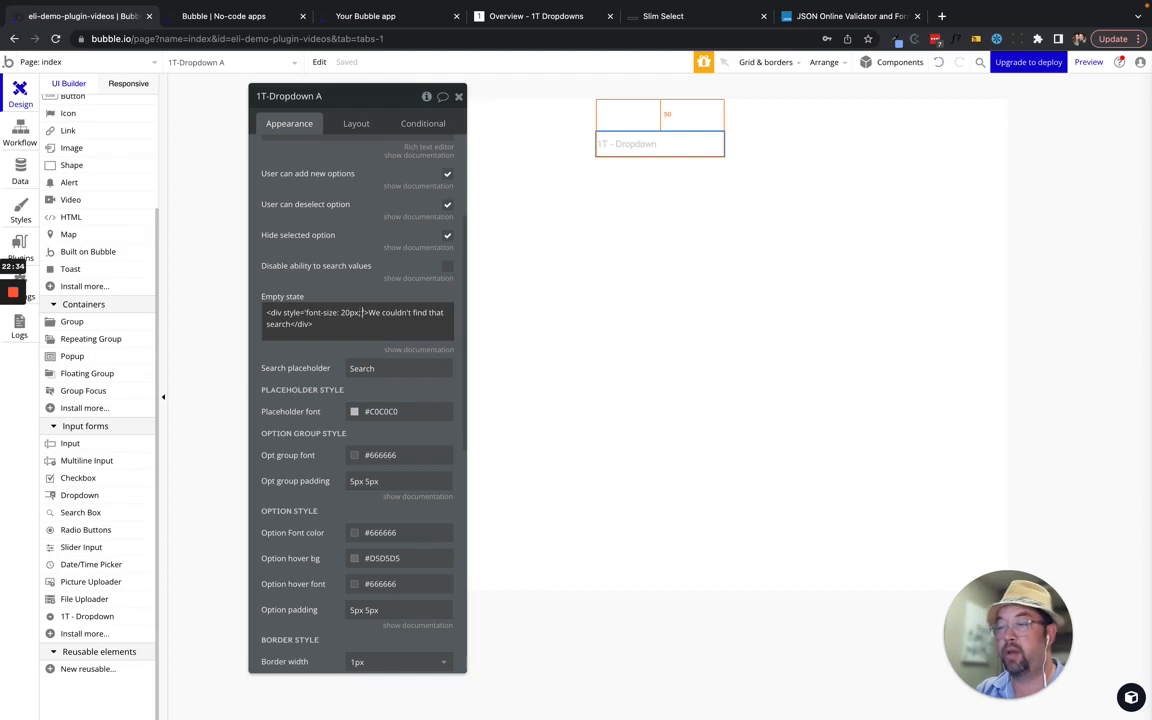
text(nd-colo)
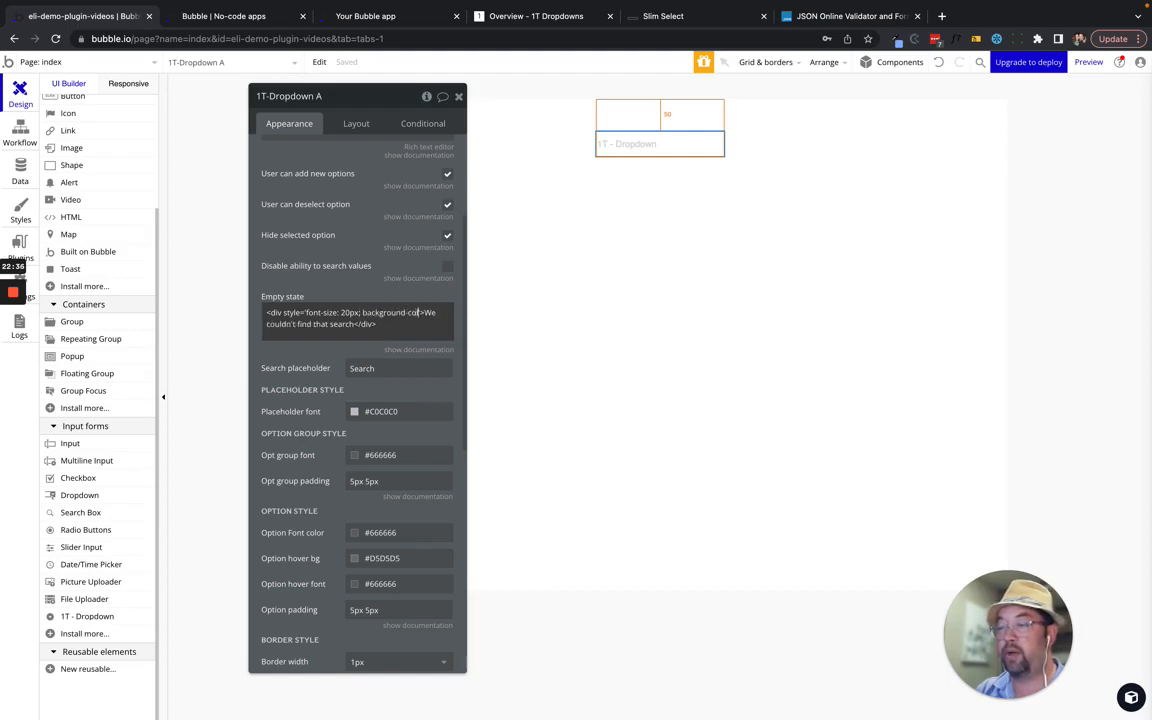
text(r: red;)
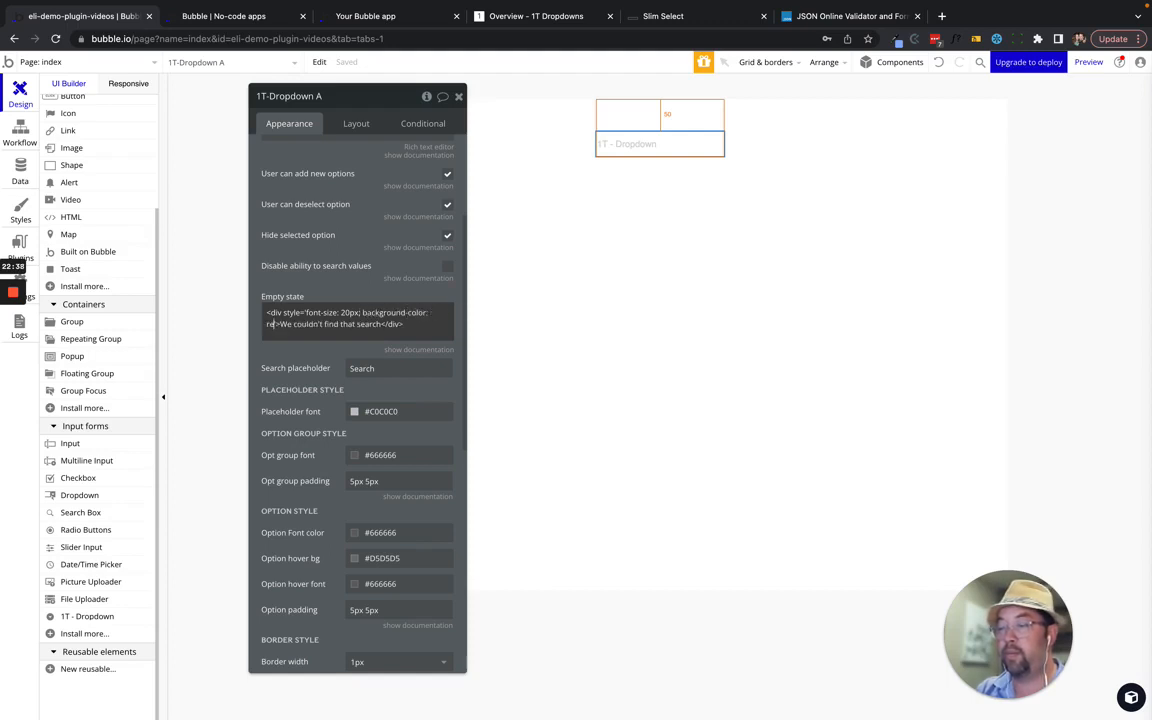
text(')
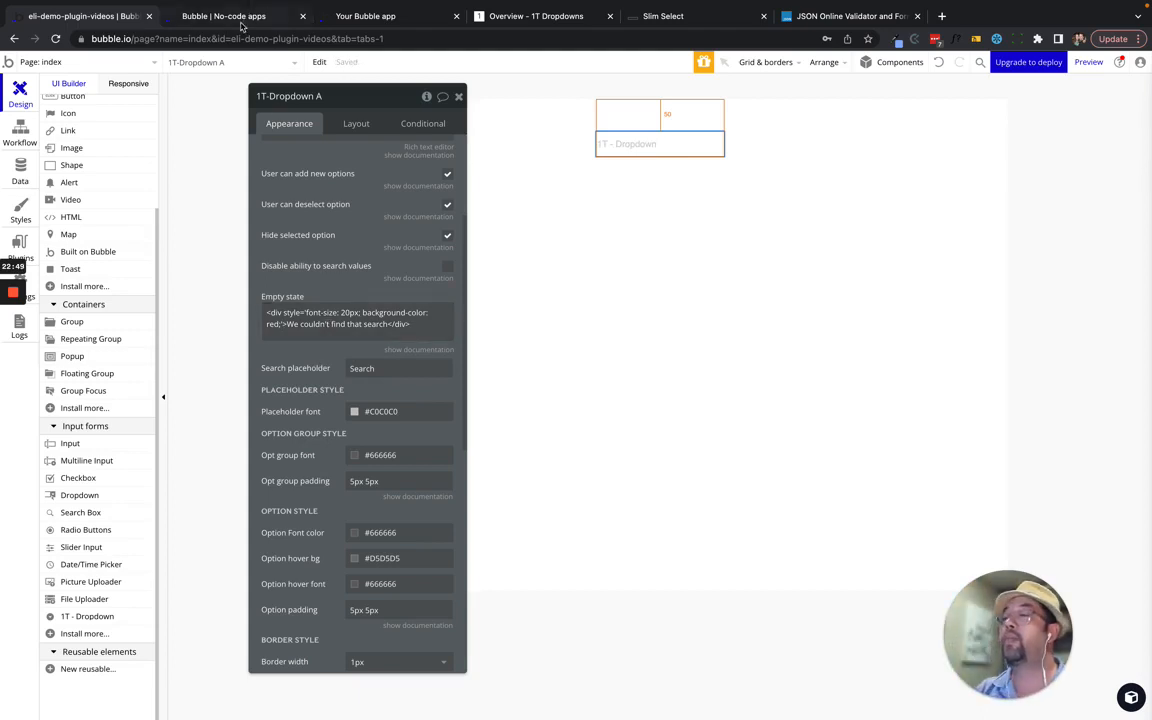
- Refresh the preview and search for sss in the dropdown to check the empty state's background colour
click(219, 17)
click(257, 62)
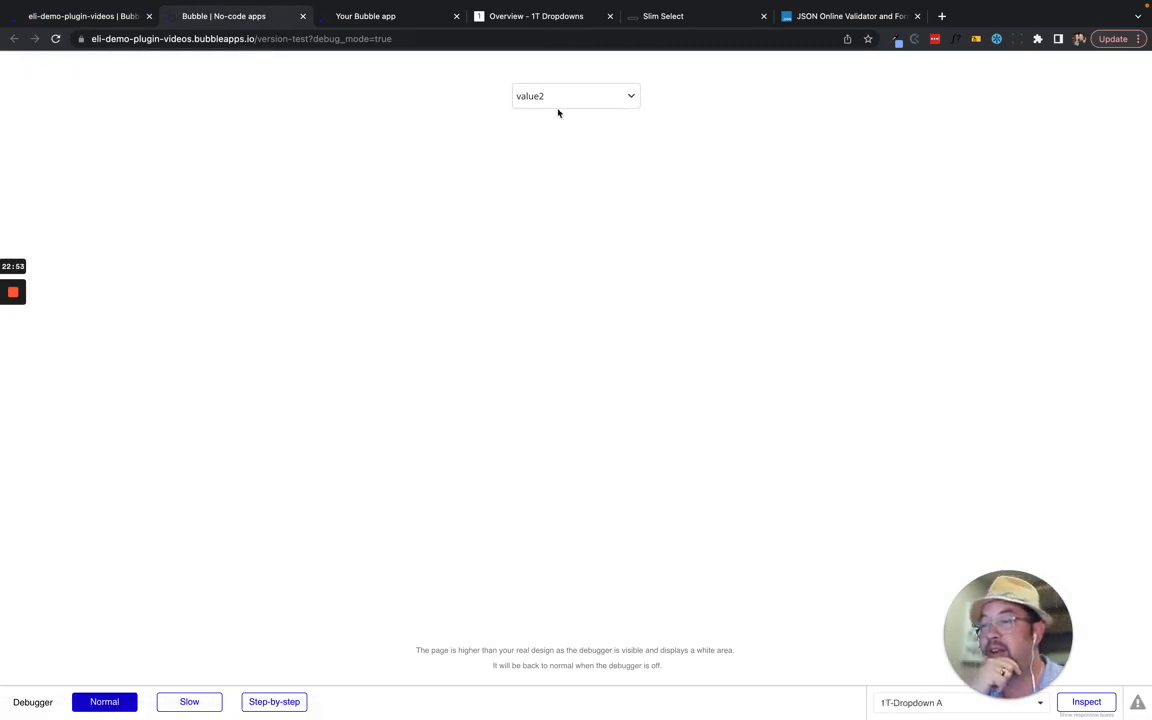
click(596, 103)
text(sss)
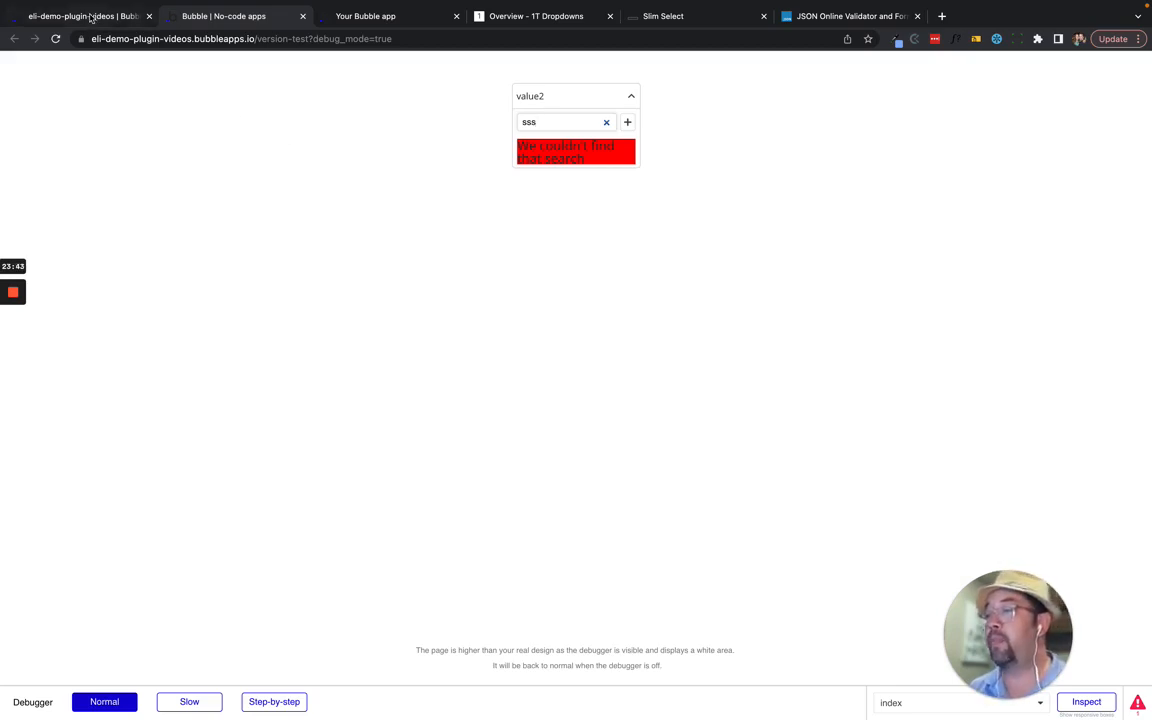
- Set 1T-Dropdown A's empty state in the editor back to the plain text No results
click(86, 16)
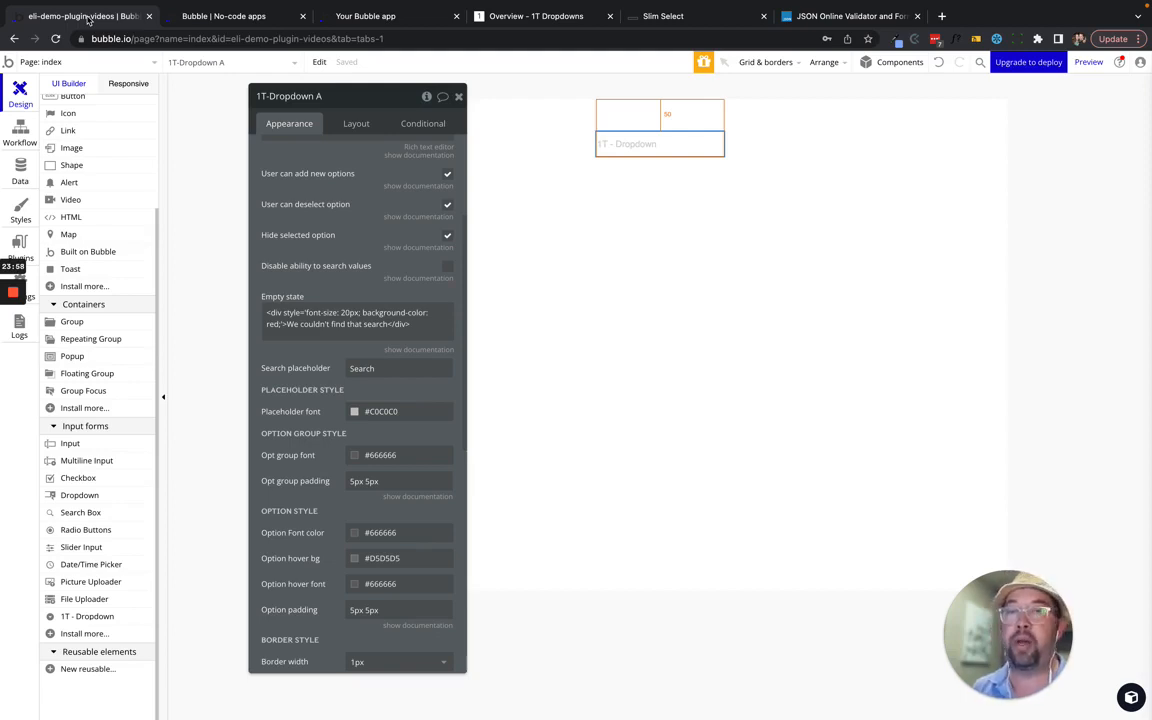
click(276, 314)
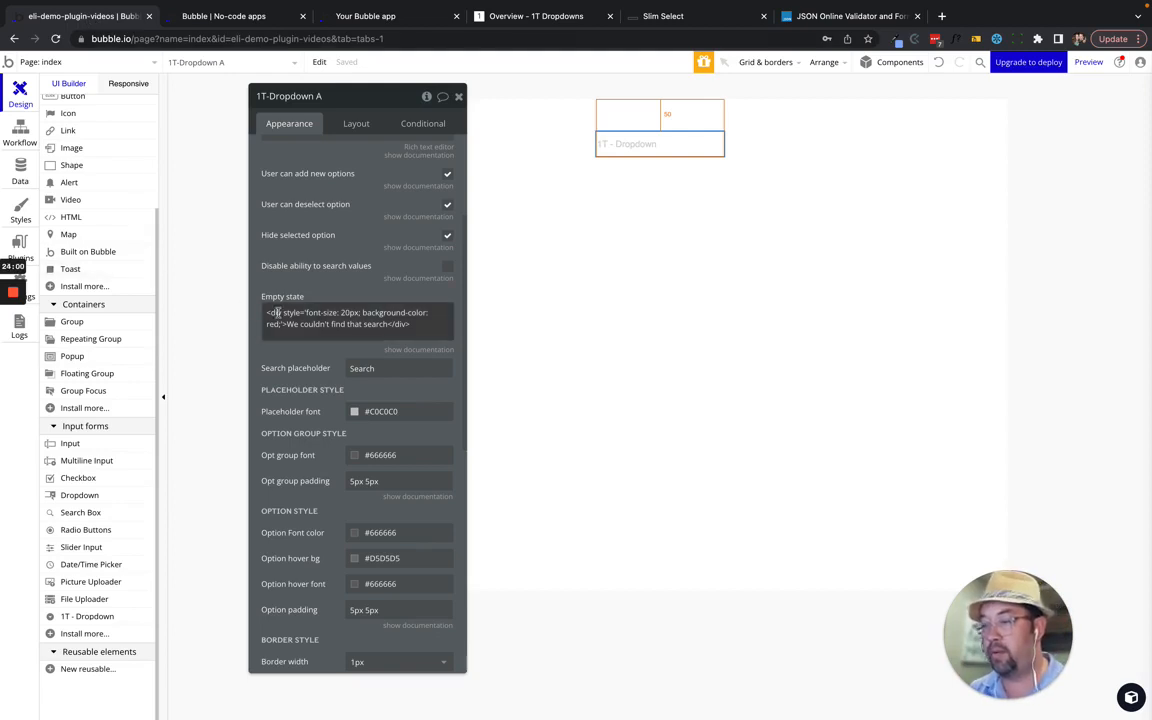
key(ctrl+a)
text(No)
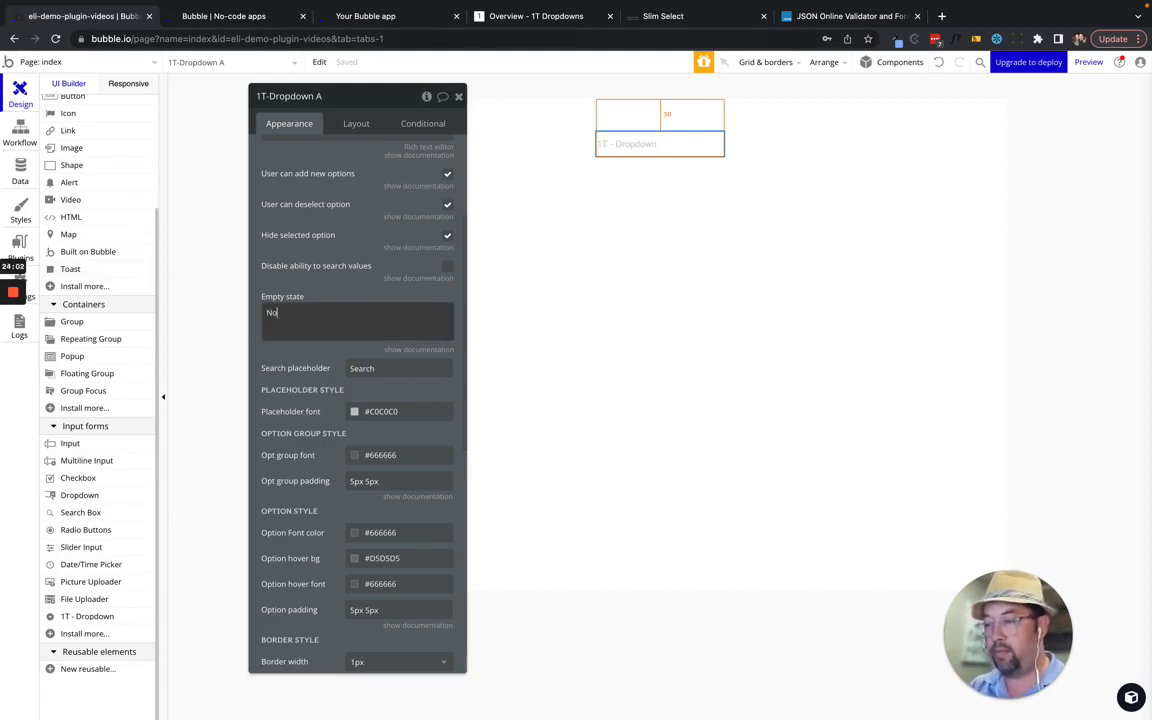
text( result)
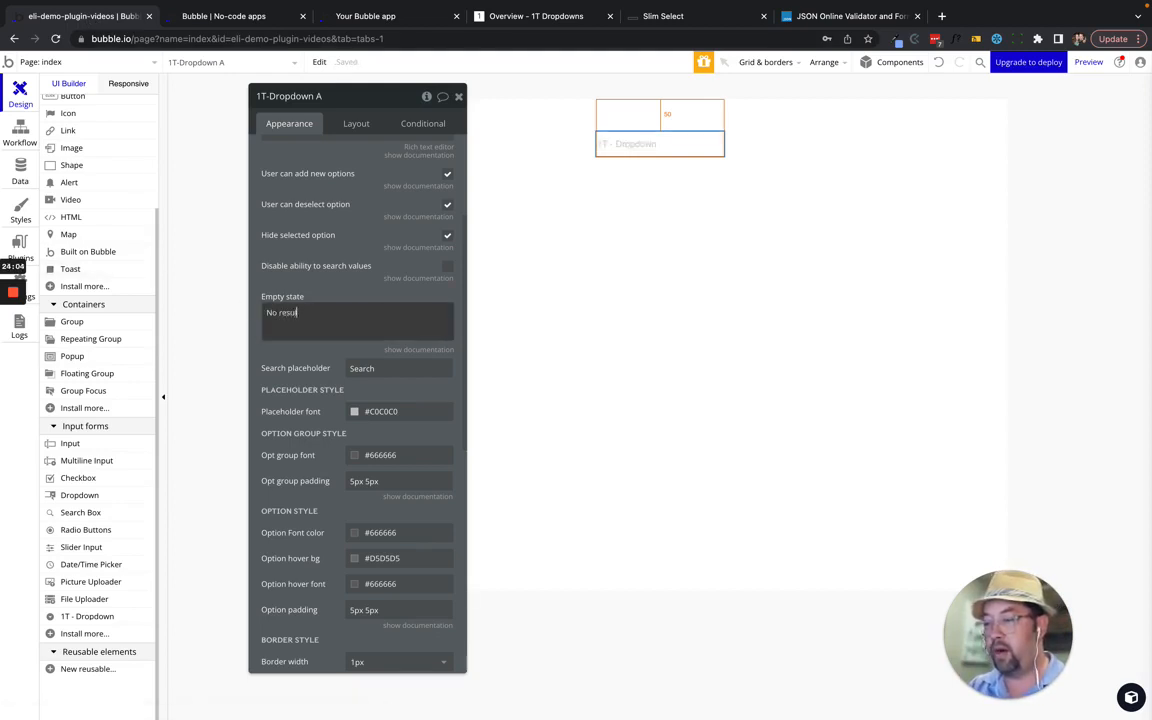
text(s)
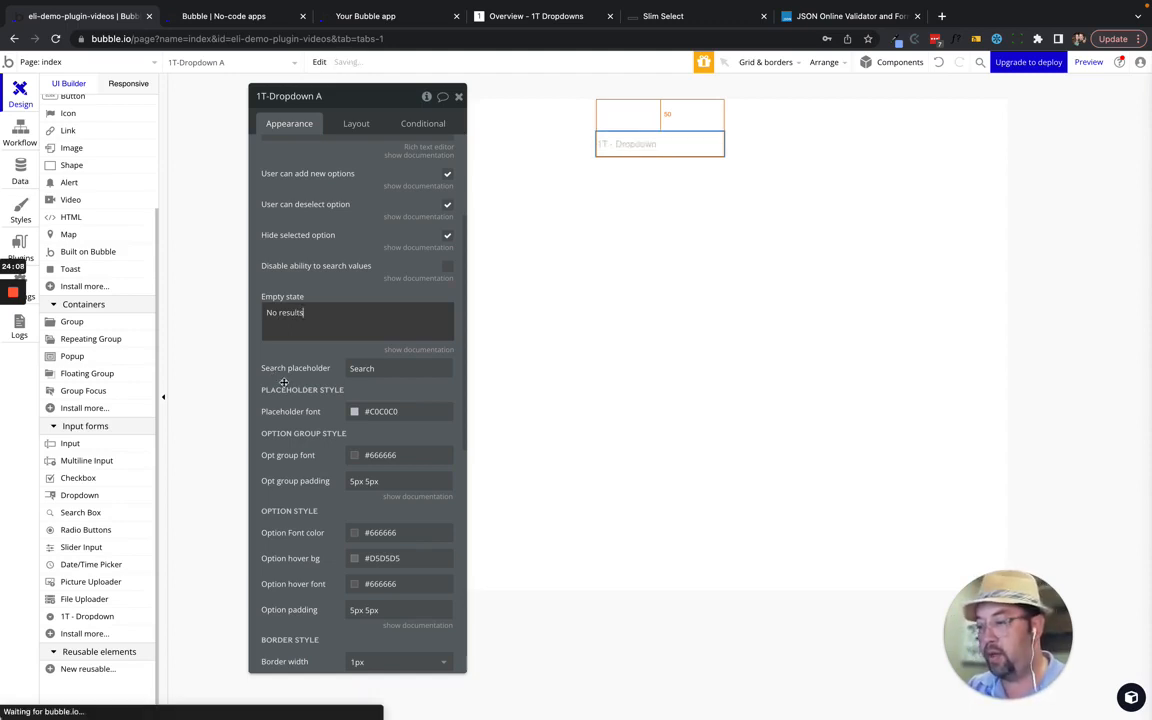
- Set 1T-Dropdown A's search placeholder to Search characters
scroll(300, 360, down, 3)
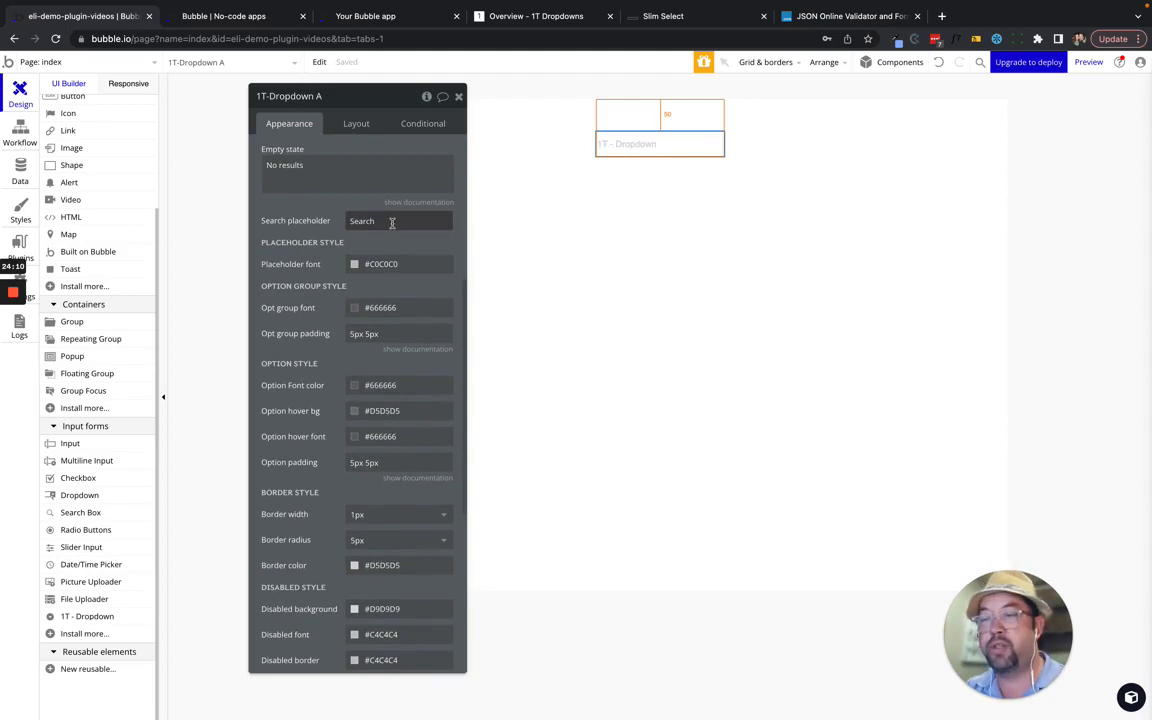
double_click(392, 222)
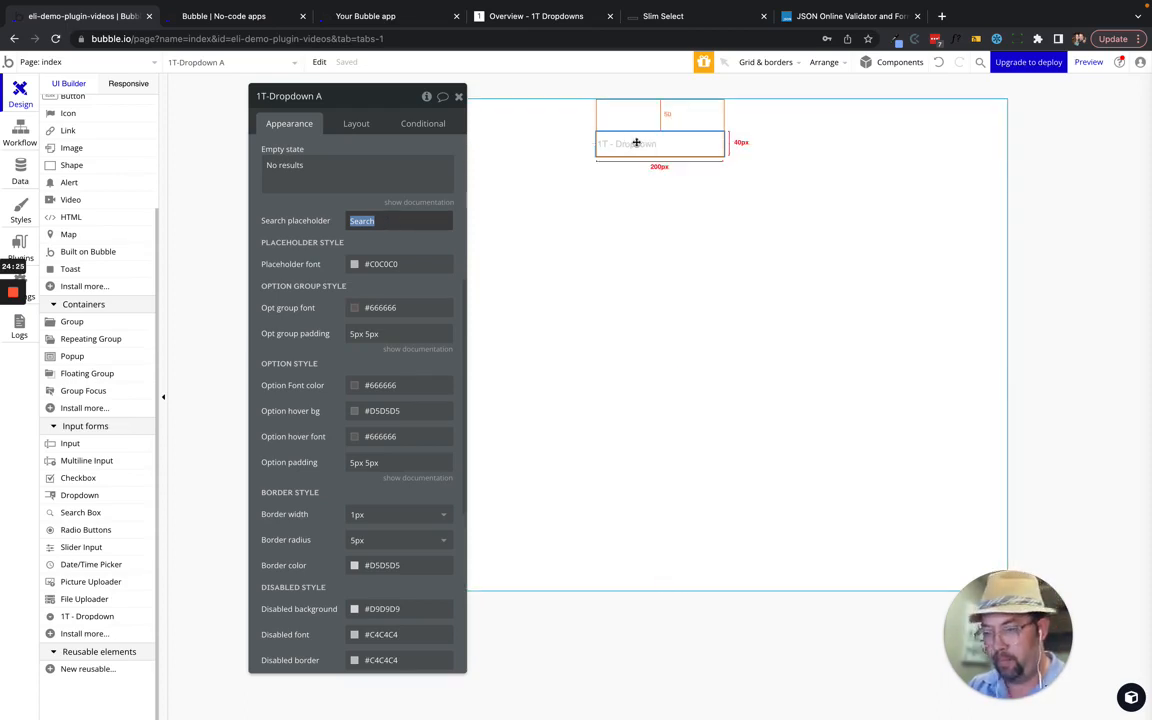
scroll(300, 390, down, 5)
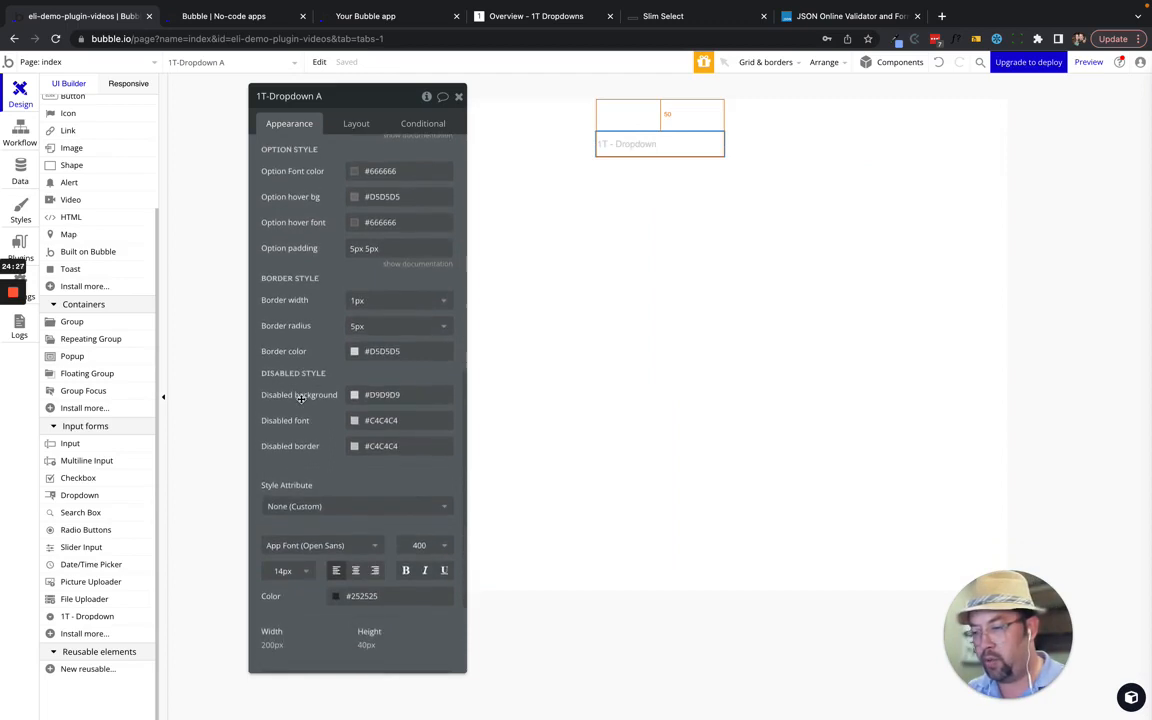
scroll(300, 397, up, 5)
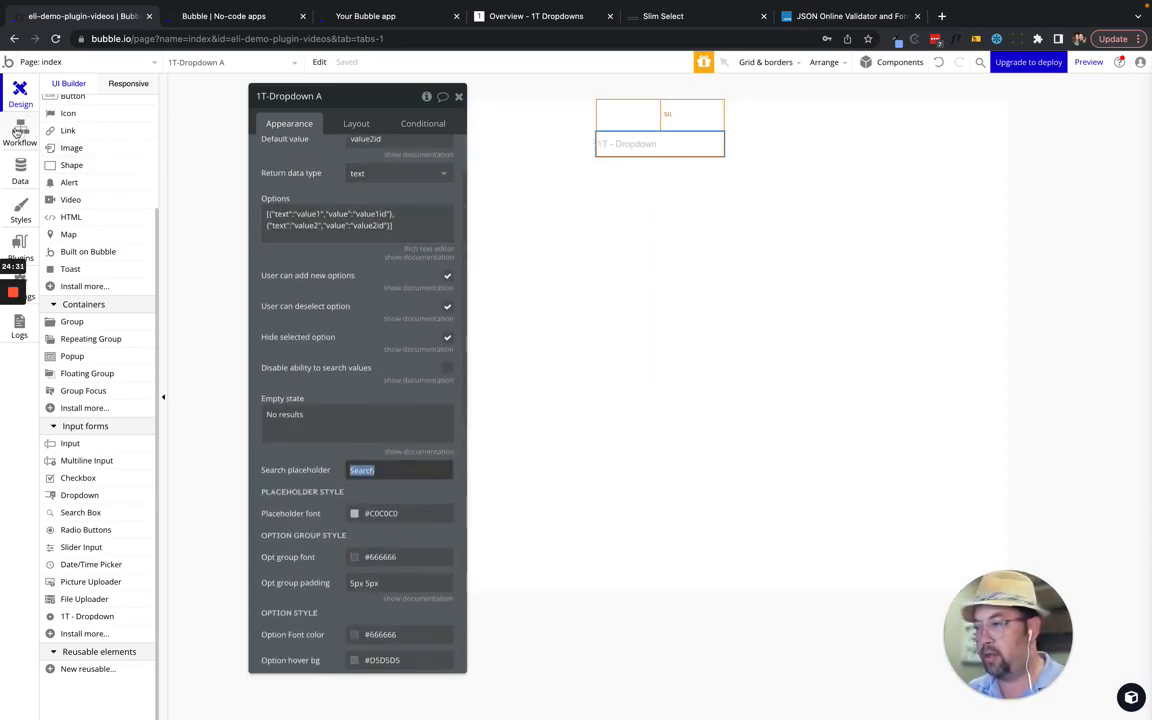
scroll(387, 373, down, 2)
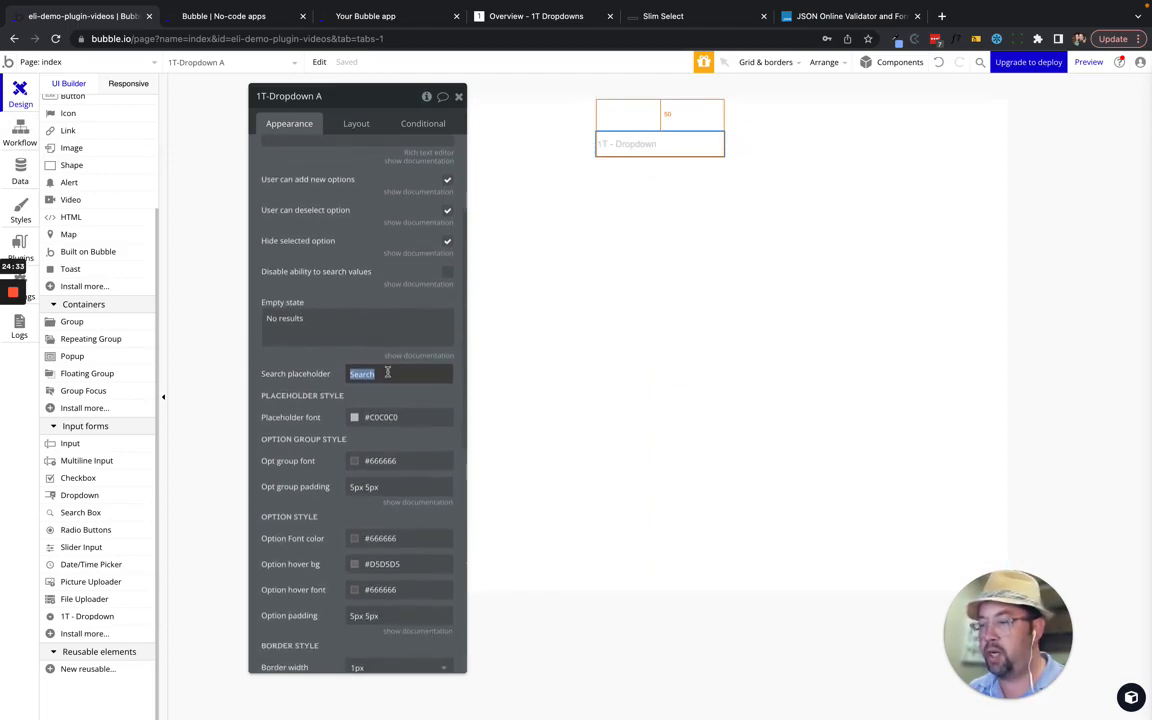
click(403, 375)
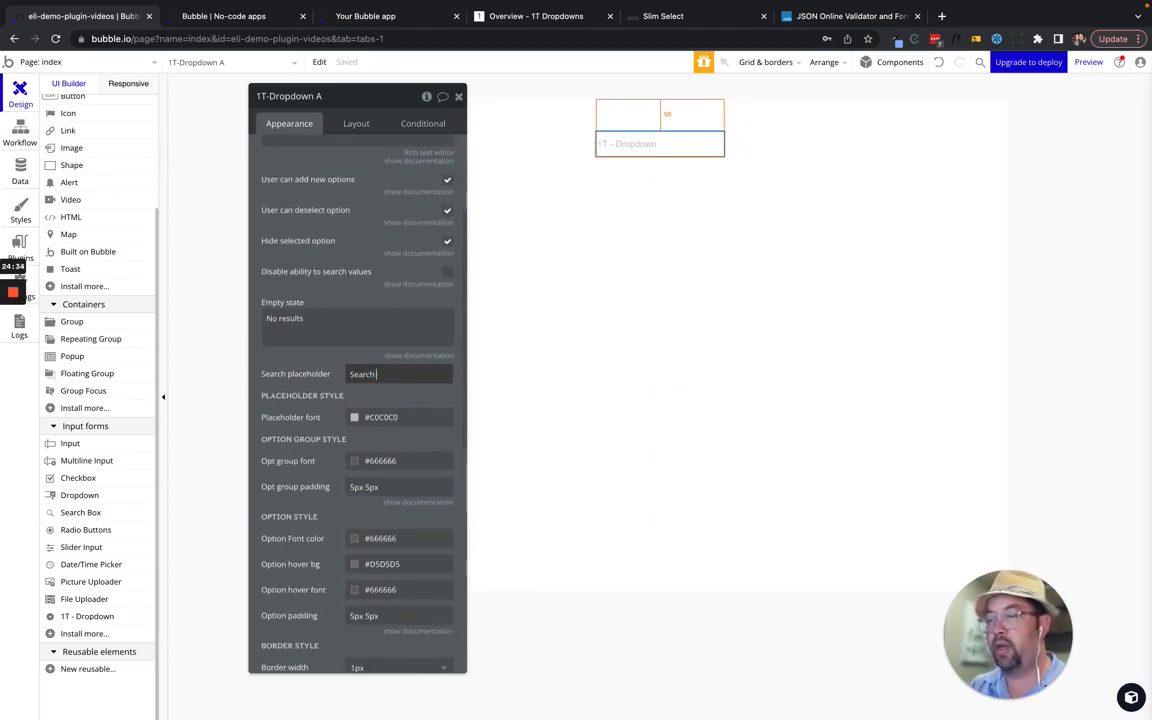
text(characters)
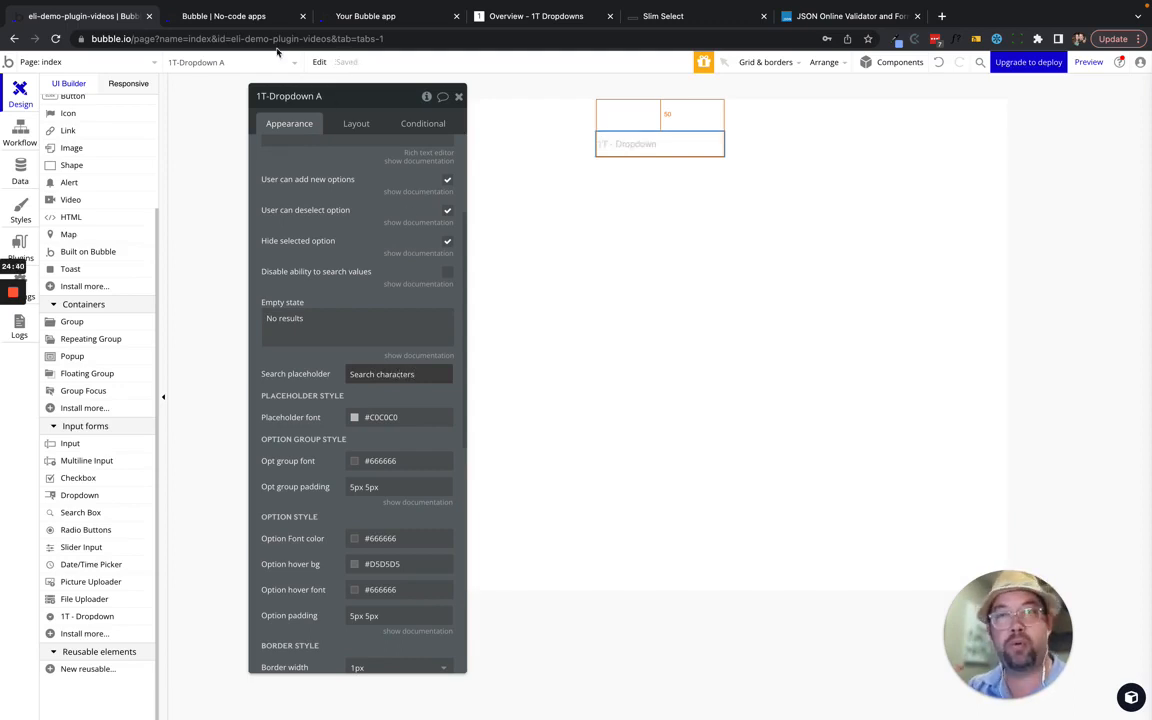
- Expand the dropdown in the preview to check its search placeholder, and return to the editor
click(235, 15)
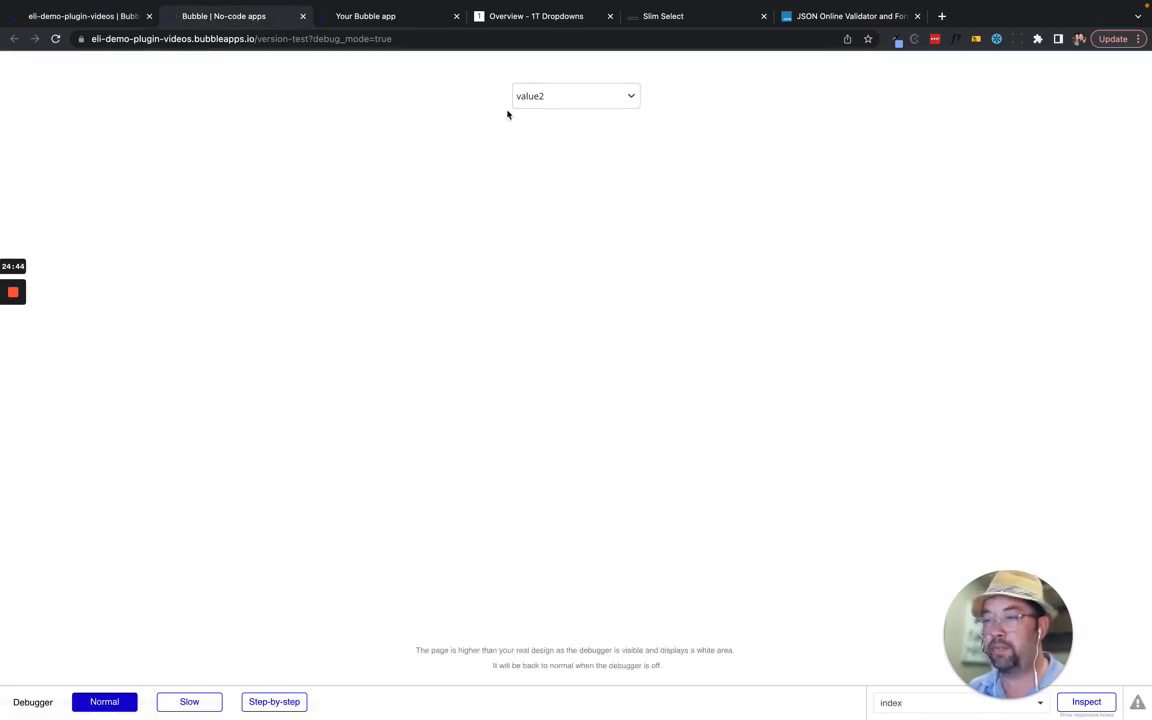
click(536, 100)
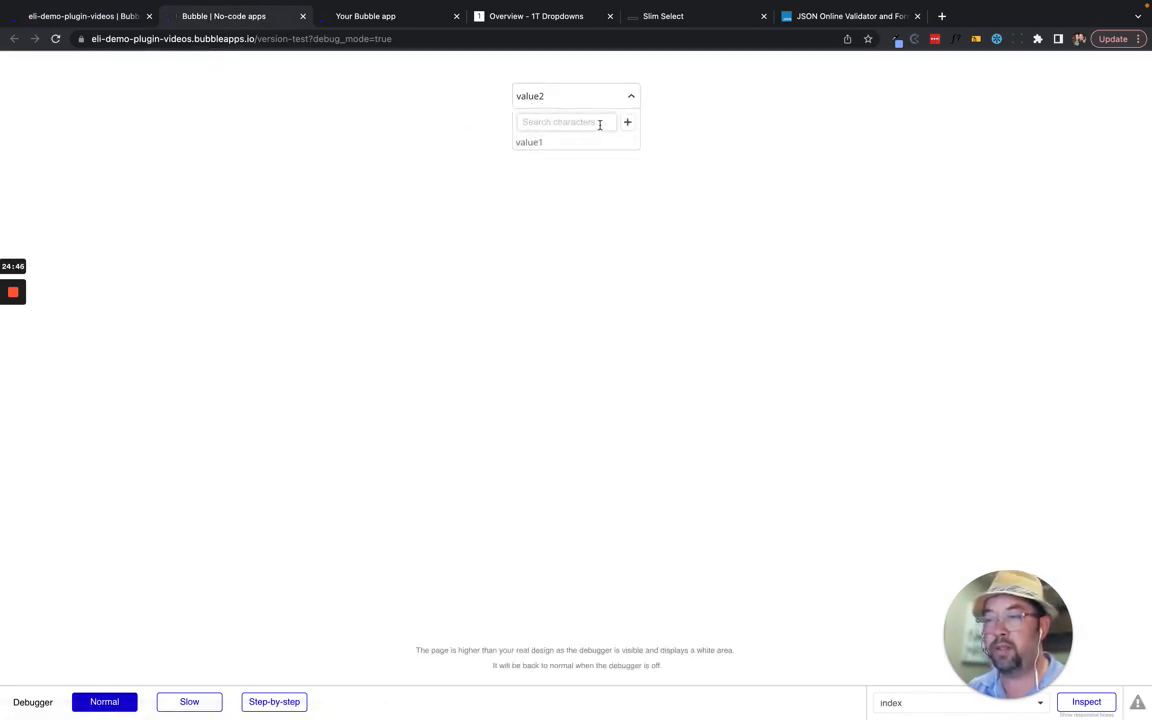
click(80, 17)
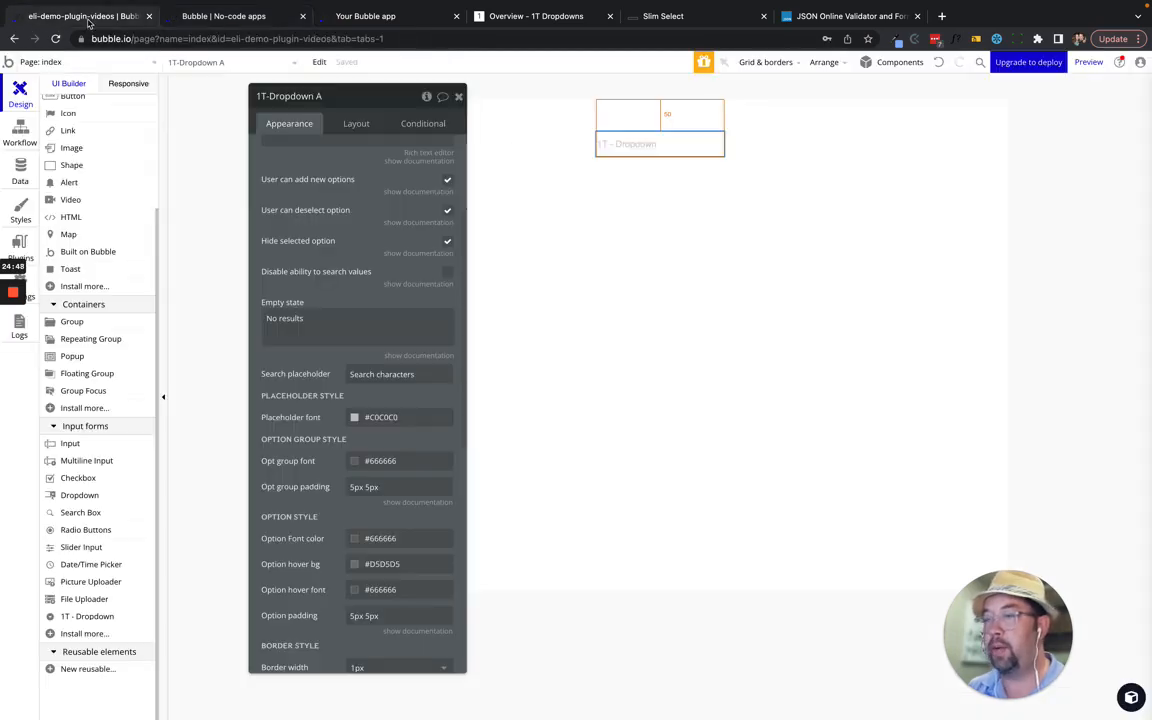
- Replace the static JSON in 1T-Dropdown A's Options with an empty array, []
scroll(351, 240, up, 5)
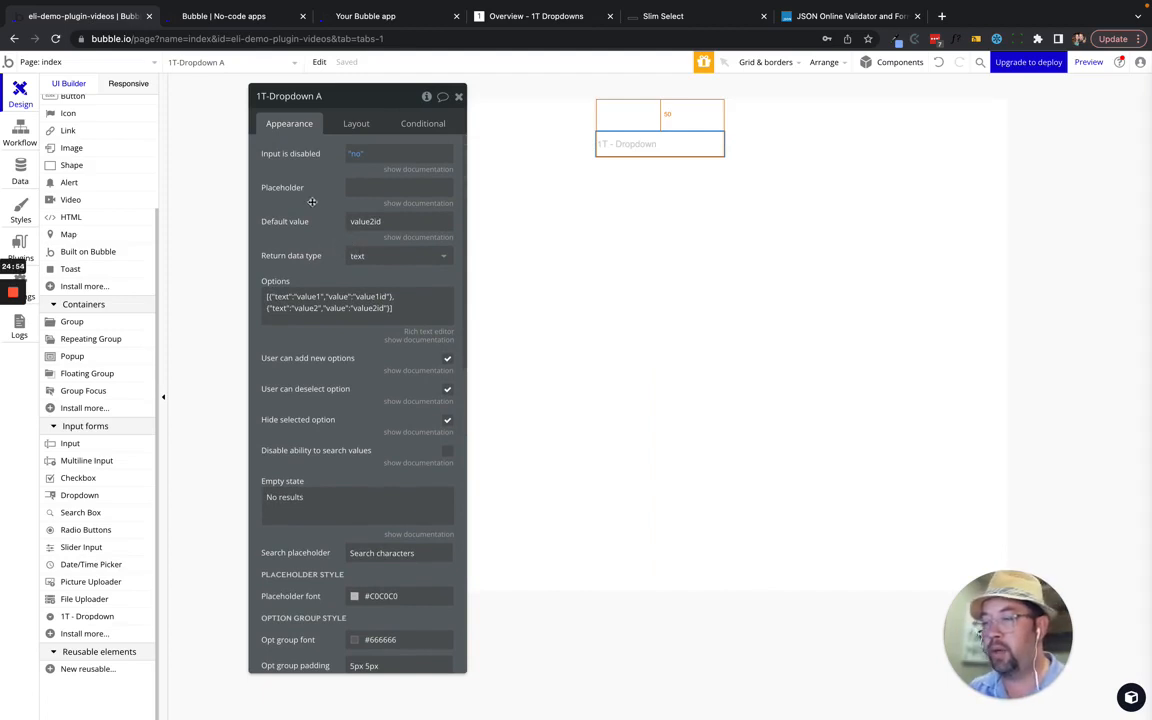
click(316, 304)
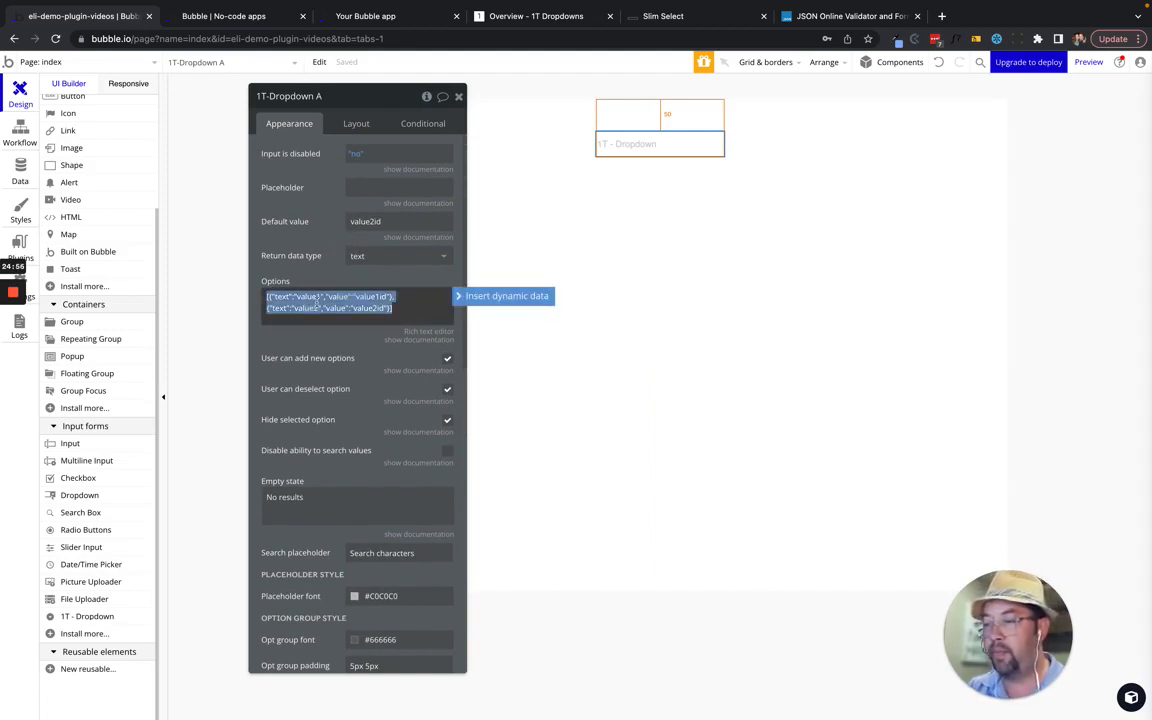
click(366, 298)
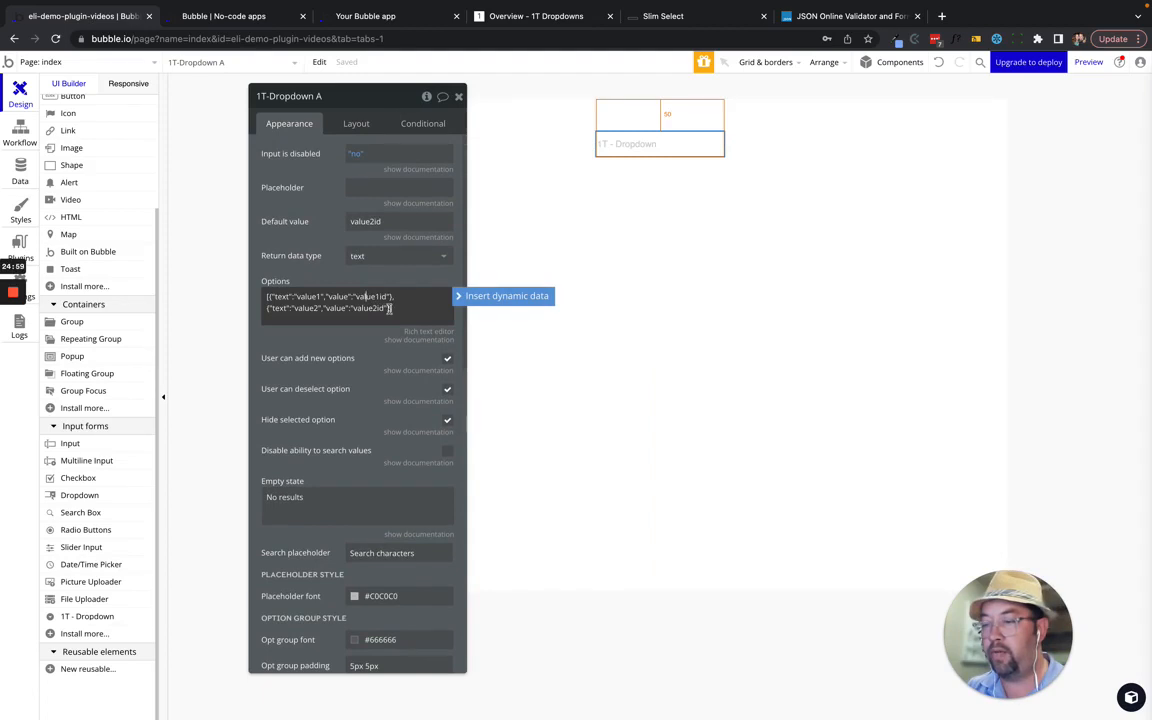
drag(393, 308, 270, 293)
click(271, 296)
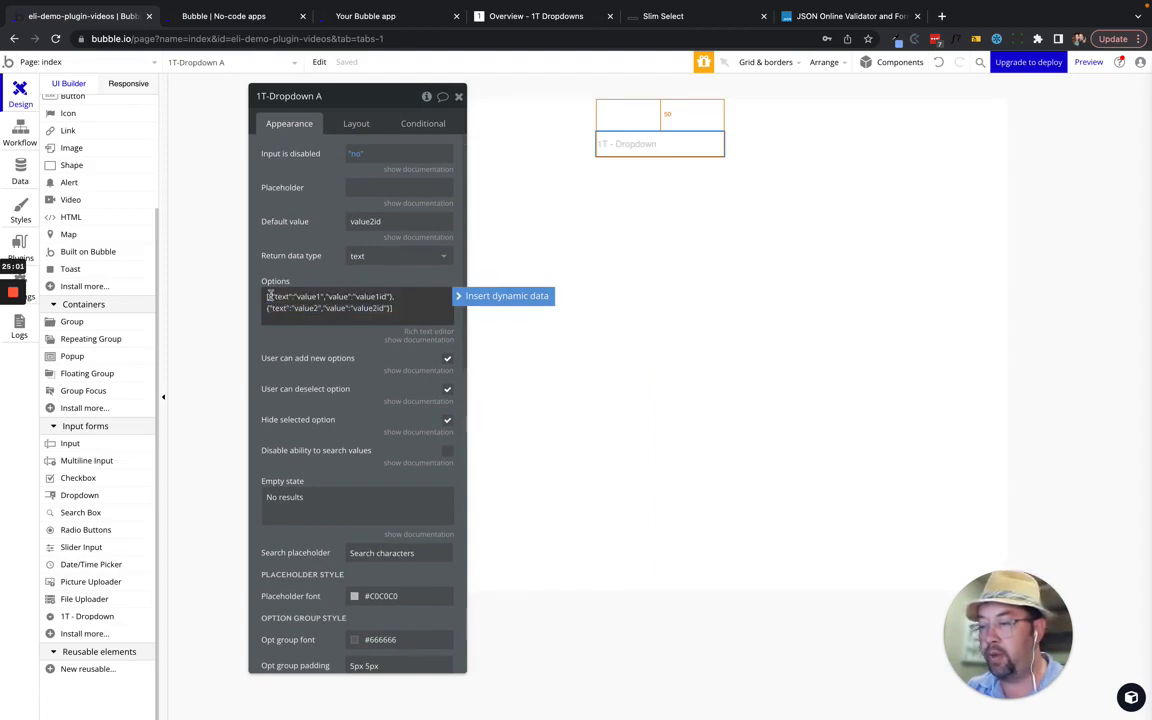
drag(392, 309, 259, 289)
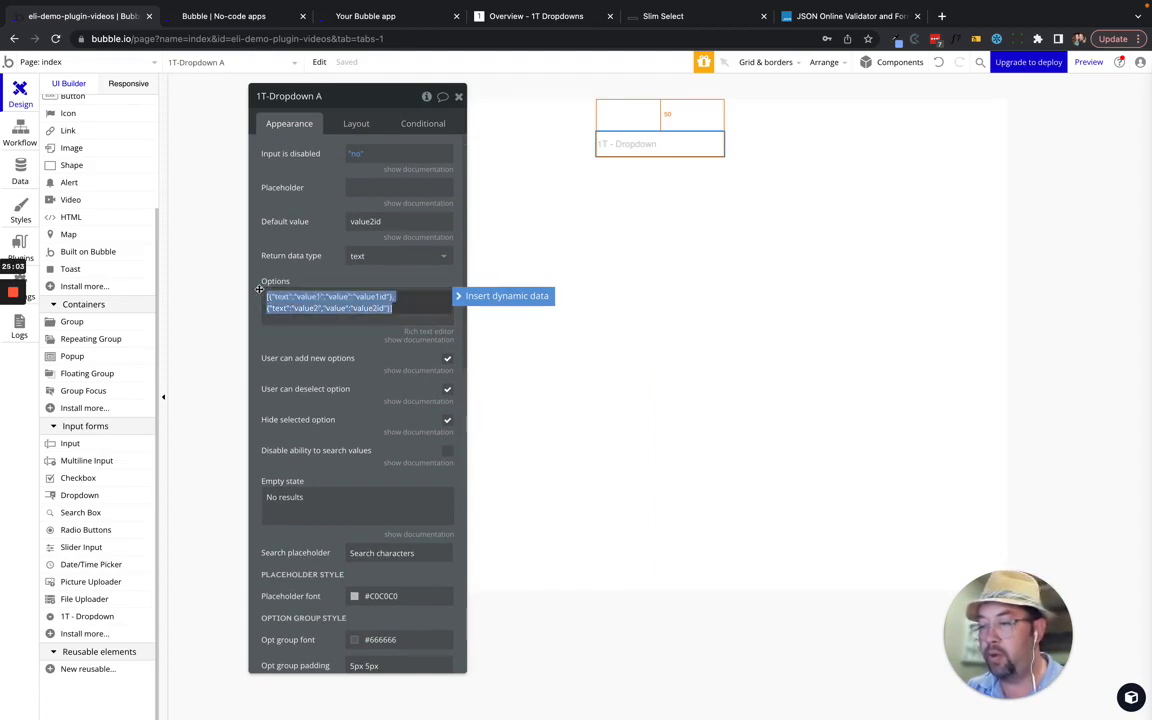
key(ctrl+x)
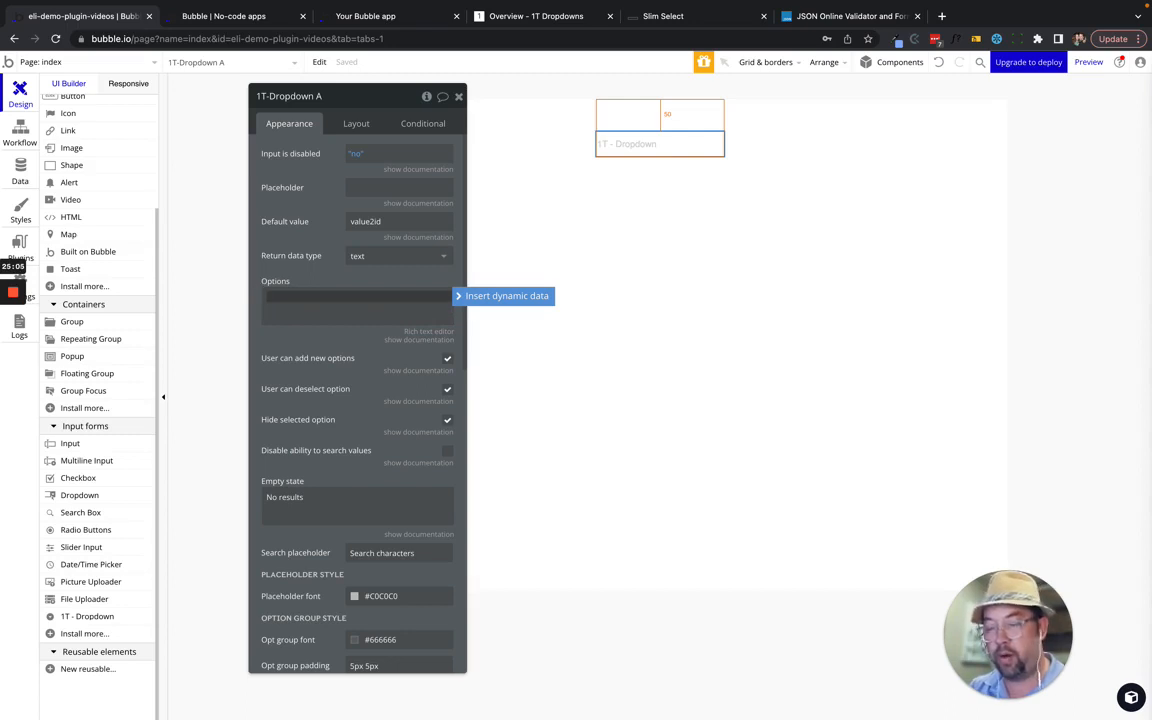
text([])
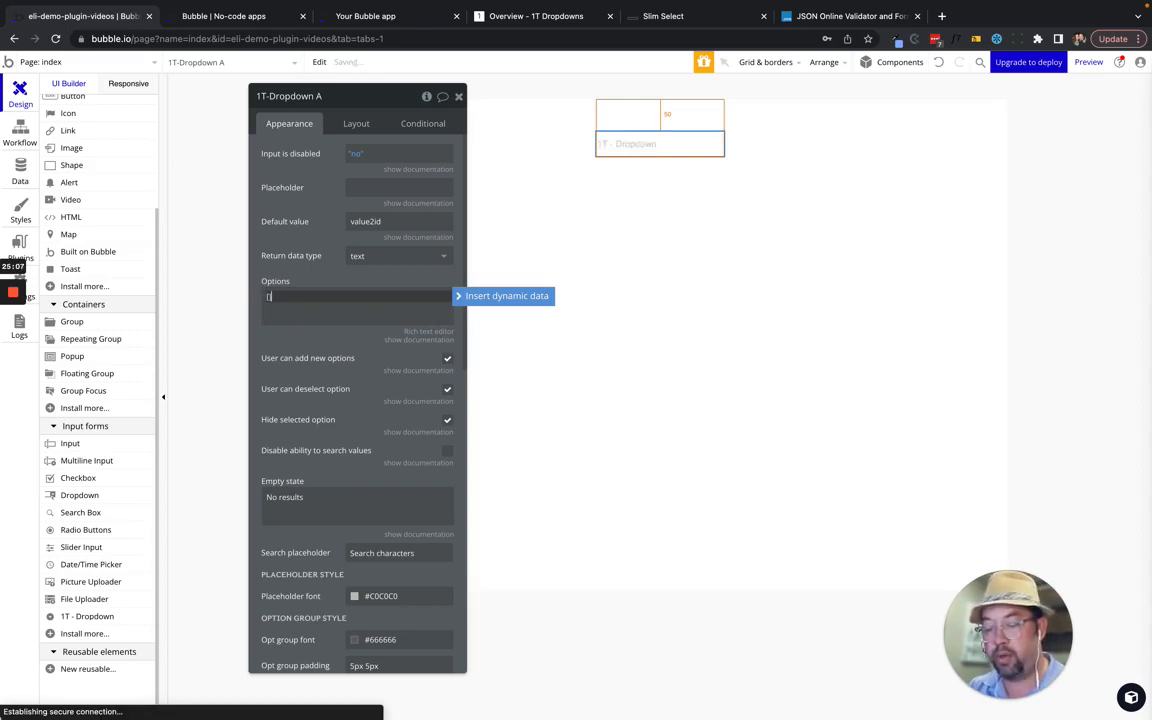
click(277, 227)
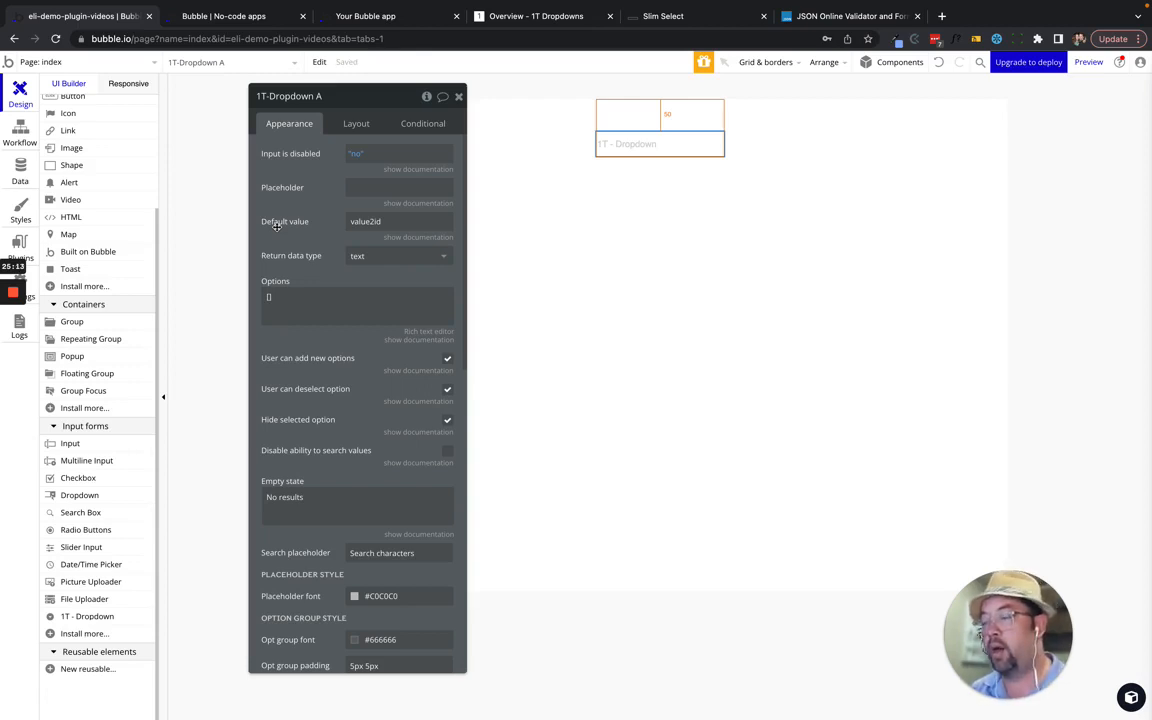
- Insert a dynamic Do a search for expression of type Character between the square brackets in Options
click(268, 297)
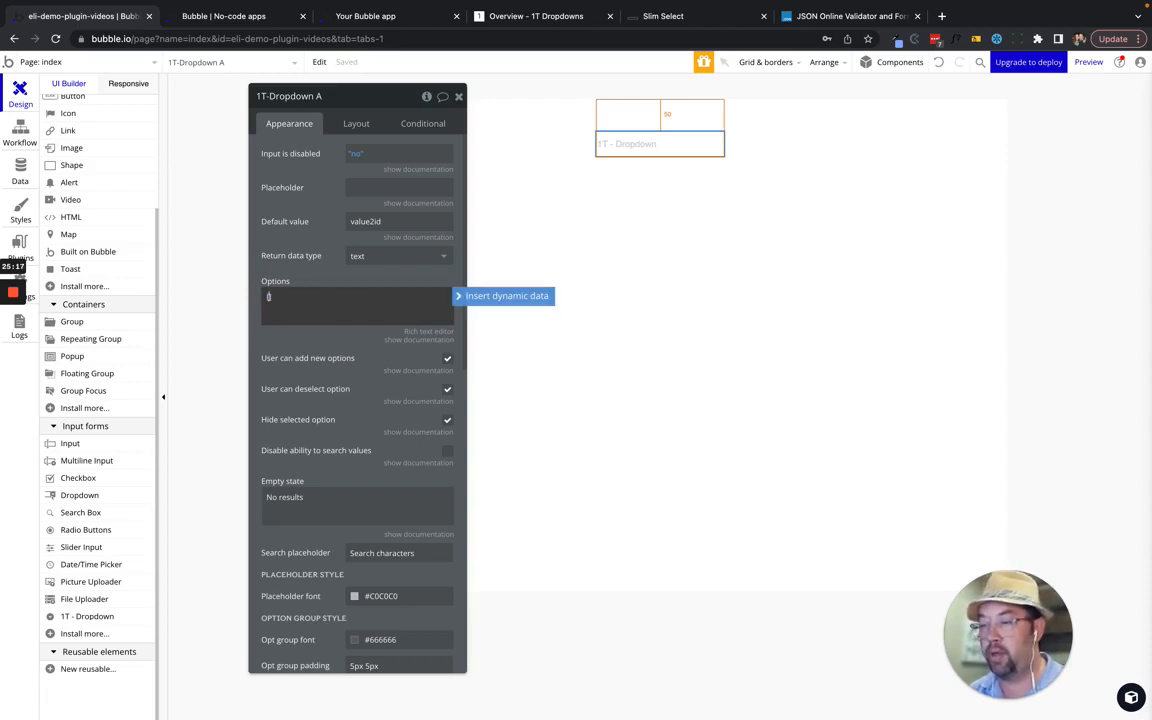
click(478, 297)
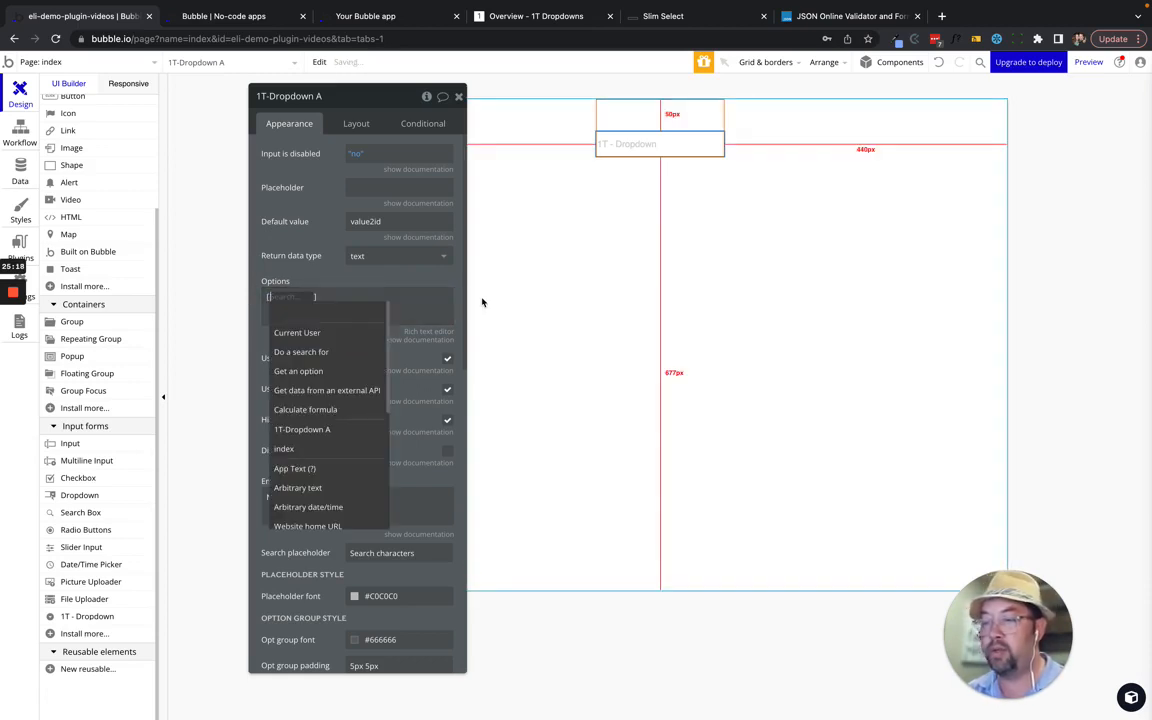
click(296, 352)
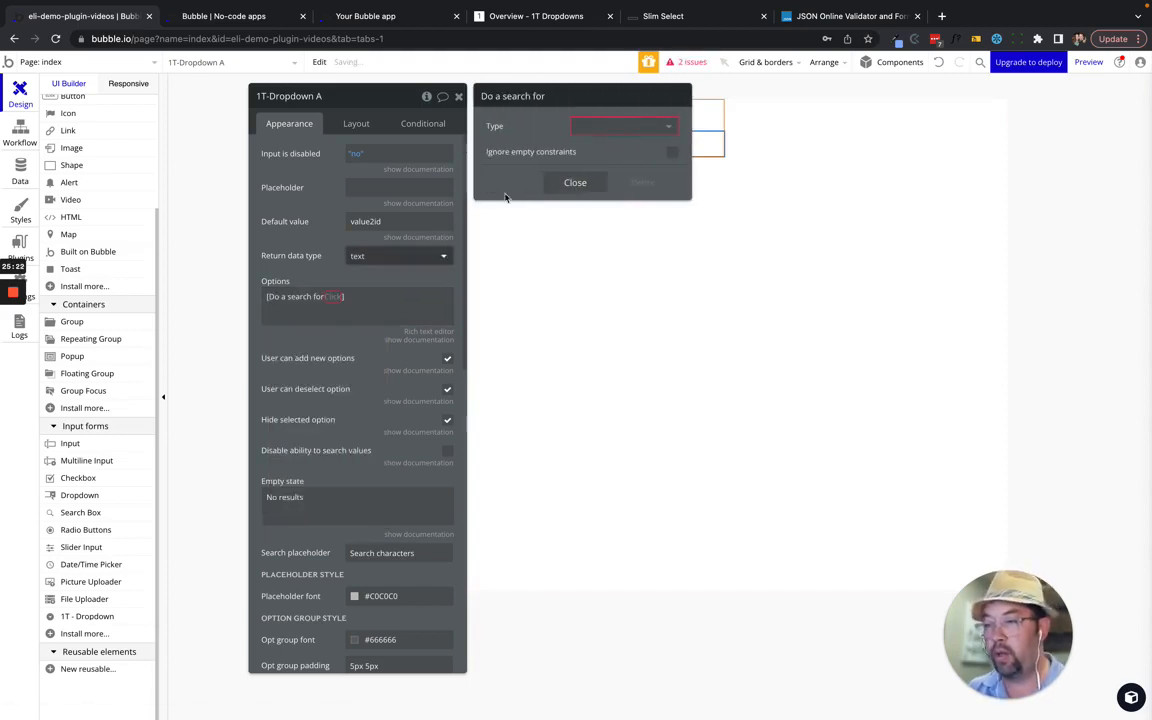
click(620, 125)
click(545, 153)
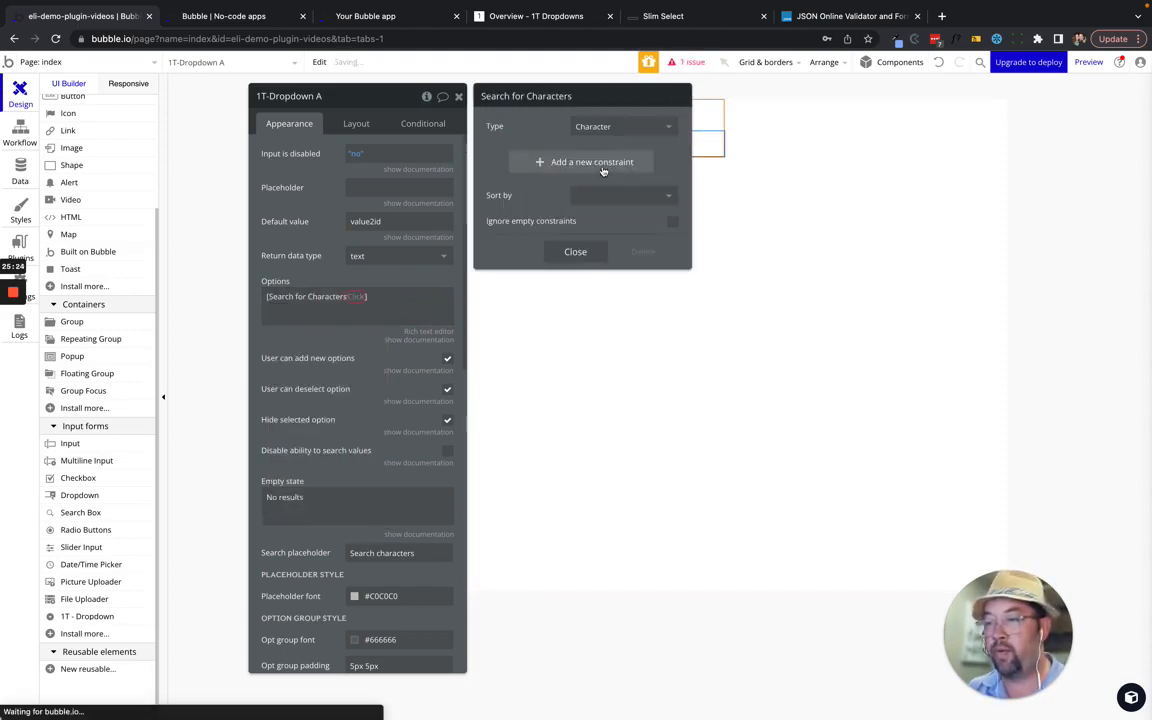
- Examine the Character data type's fields and its stored entries in the app data, and return to the page design
click(15, 156)
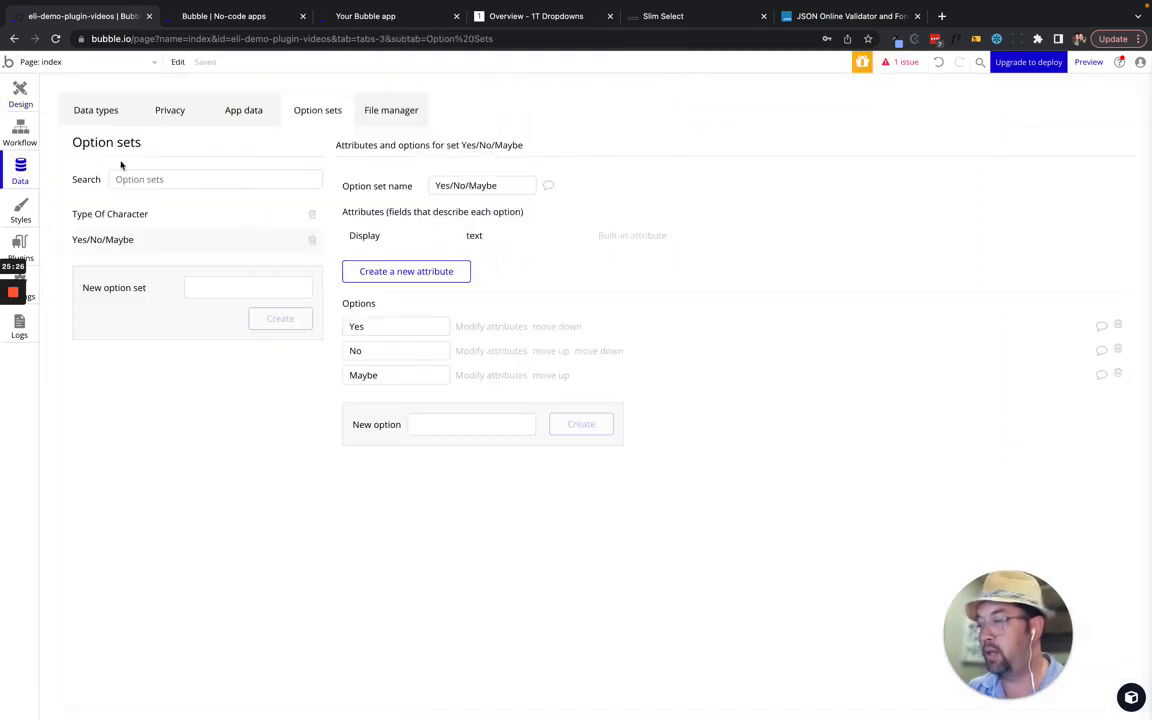
click(88, 108)
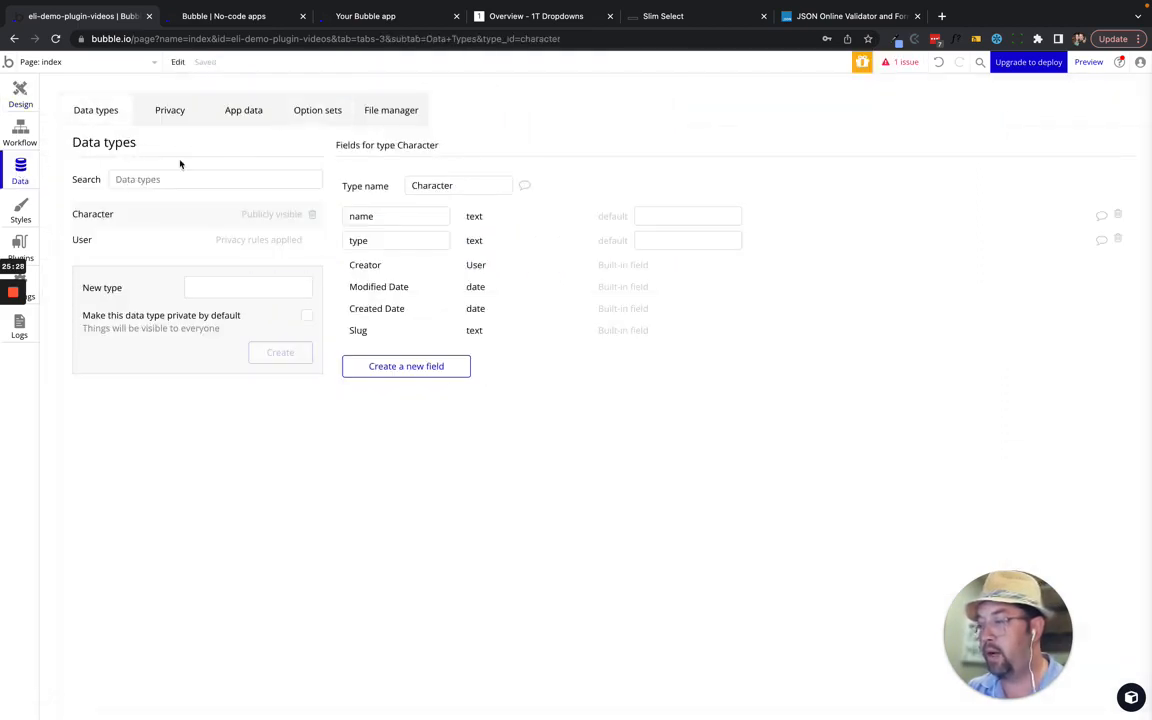
click(240, 110)
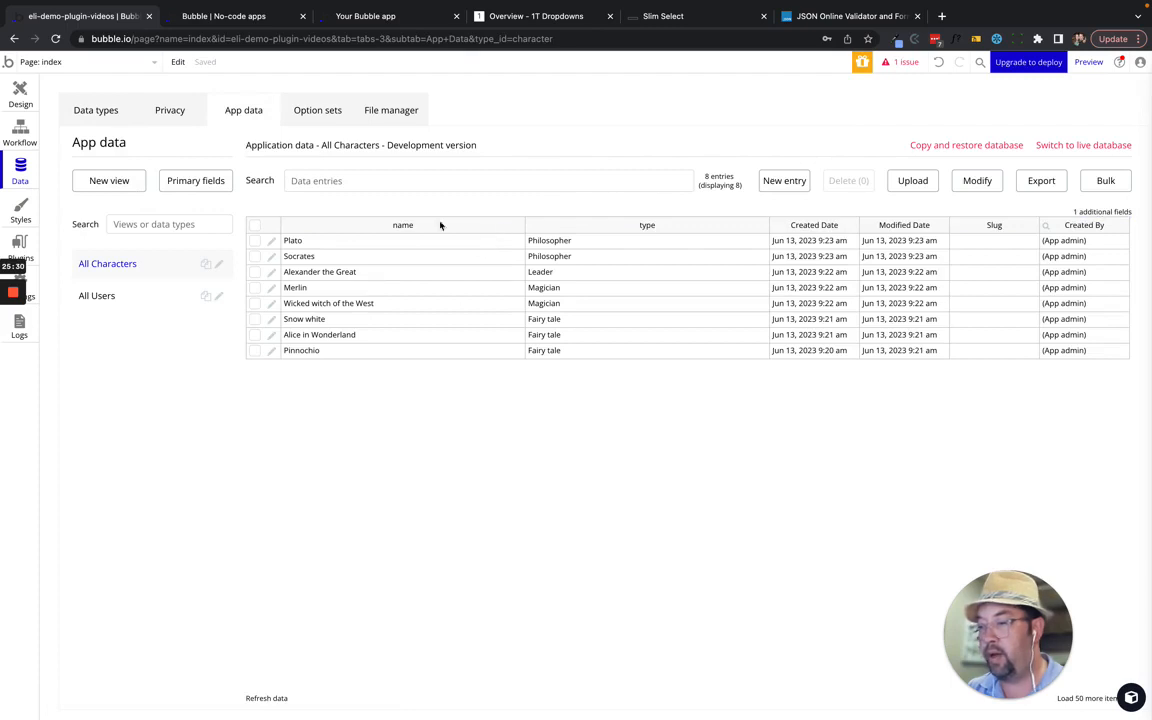
click(19, 94)
- Append the :format as text operator to the Search for Characters expression in Options
click(360, 296)
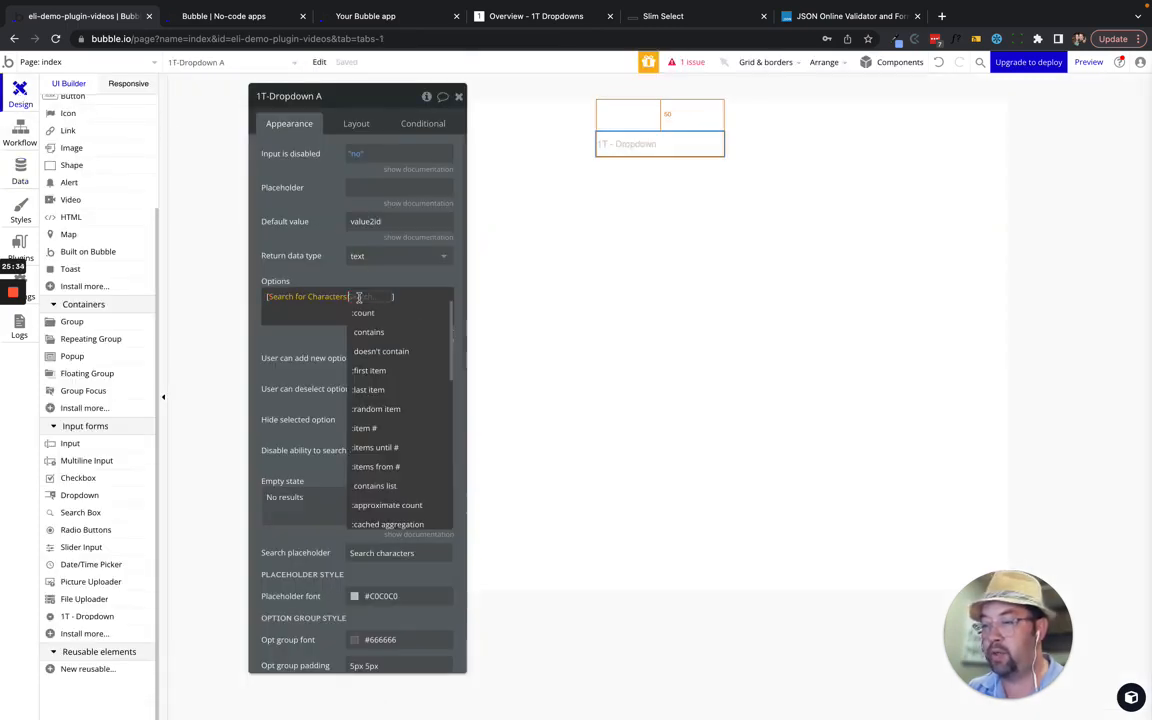
scroll(381, 436, down, 3)
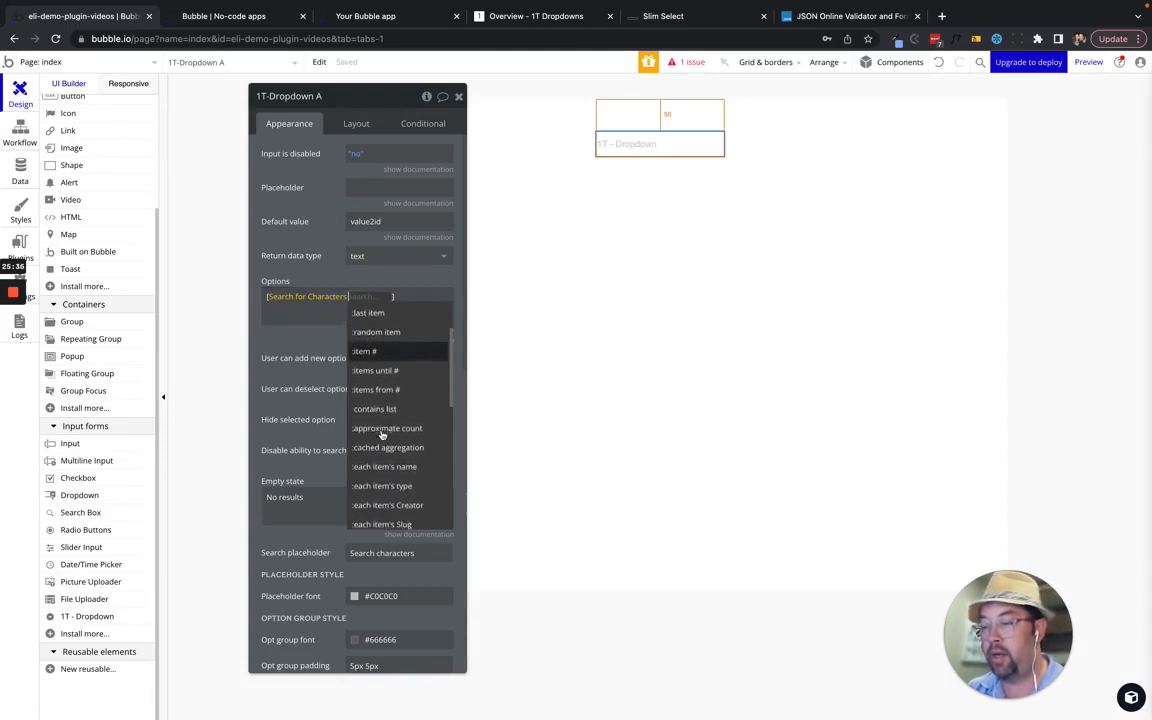
scroll(380, 345, down, 1)
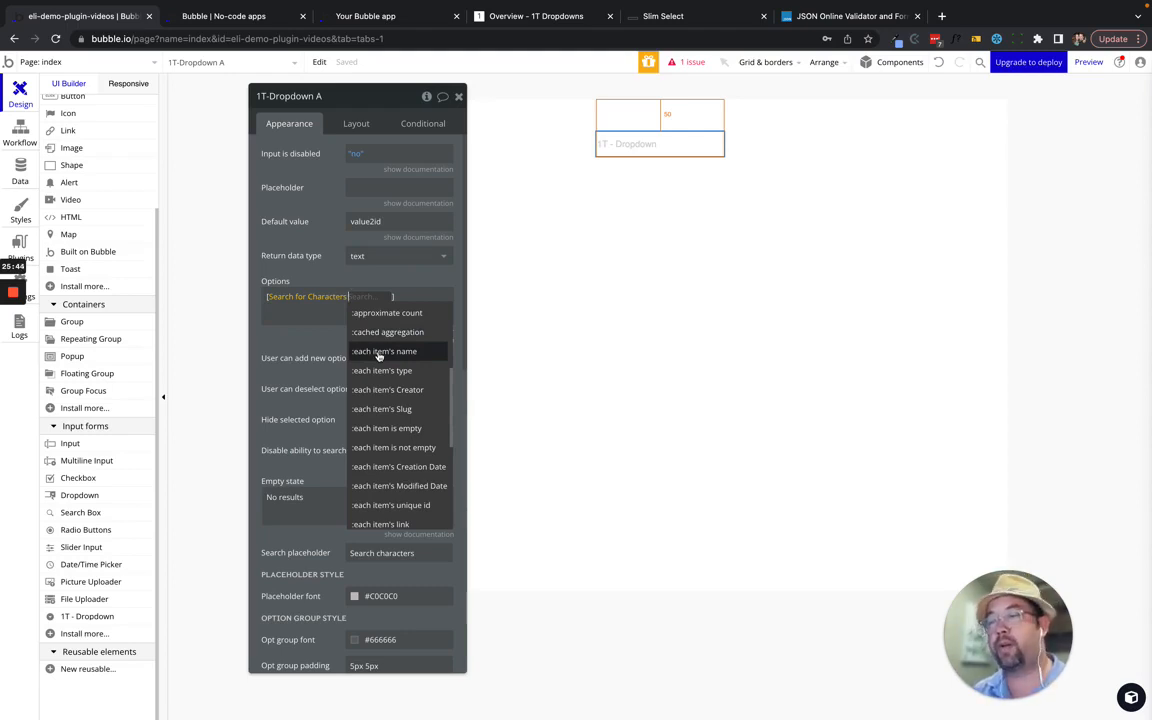
text(for)
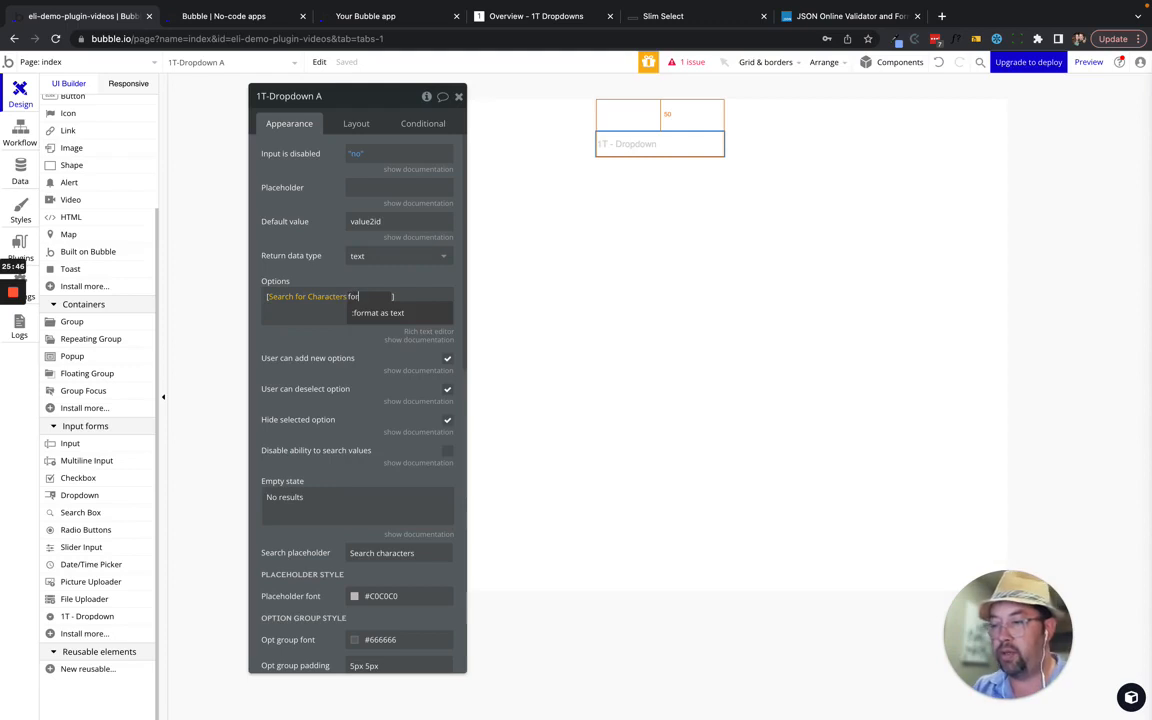
click(388, 313)
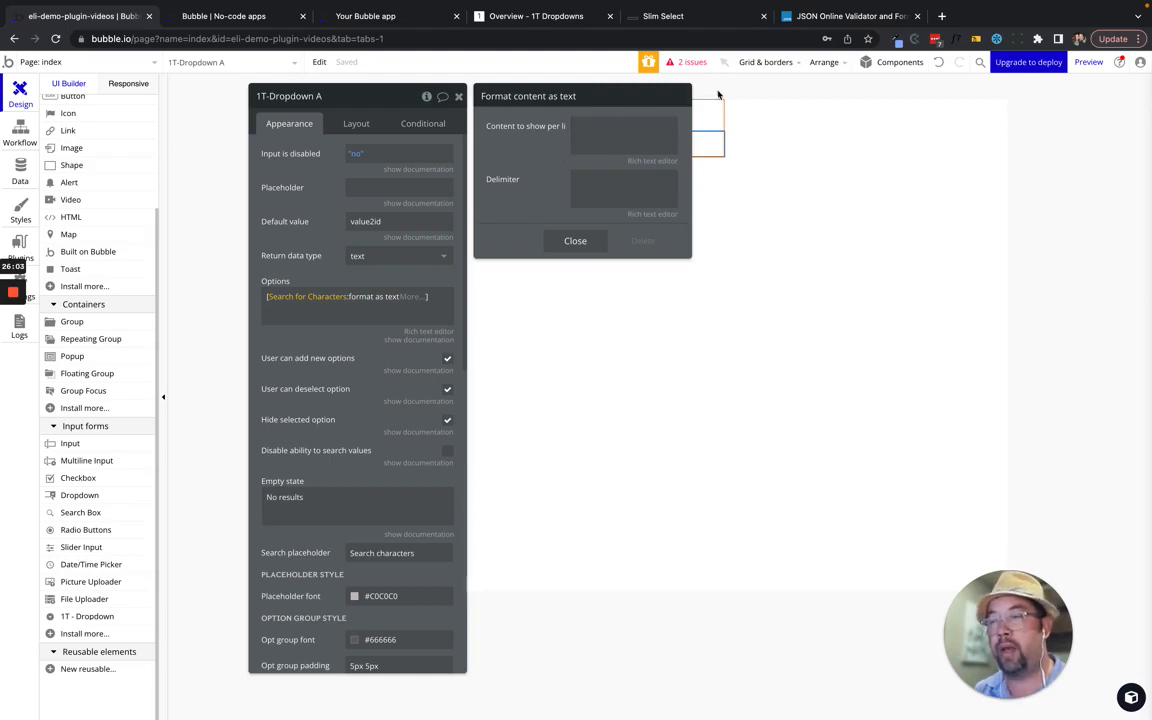
- Set the delimiter of the Characters text formatting to a comma
click(596, 128)
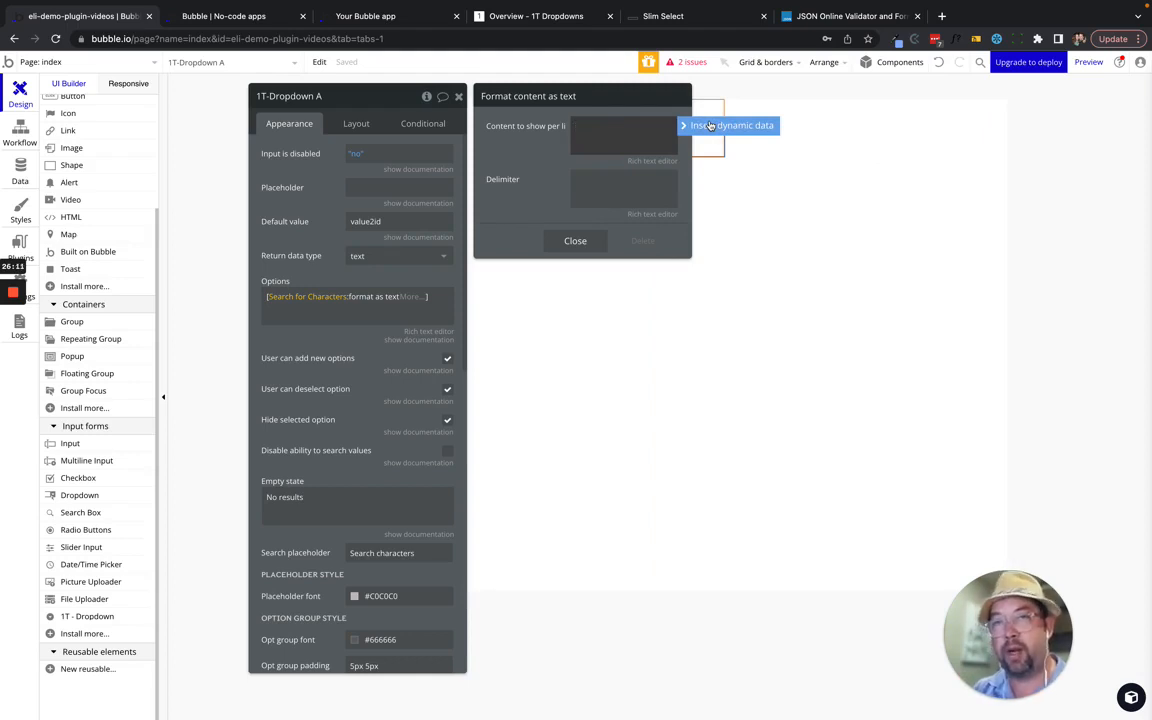
click(590, 181)
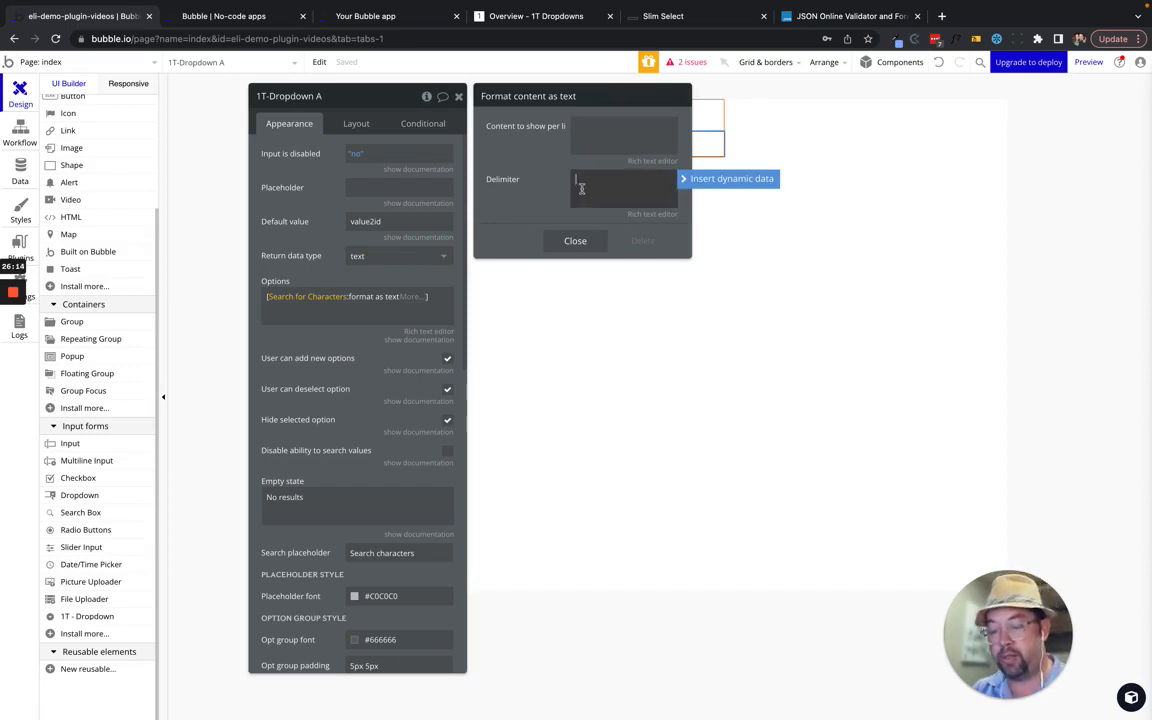
text(,)
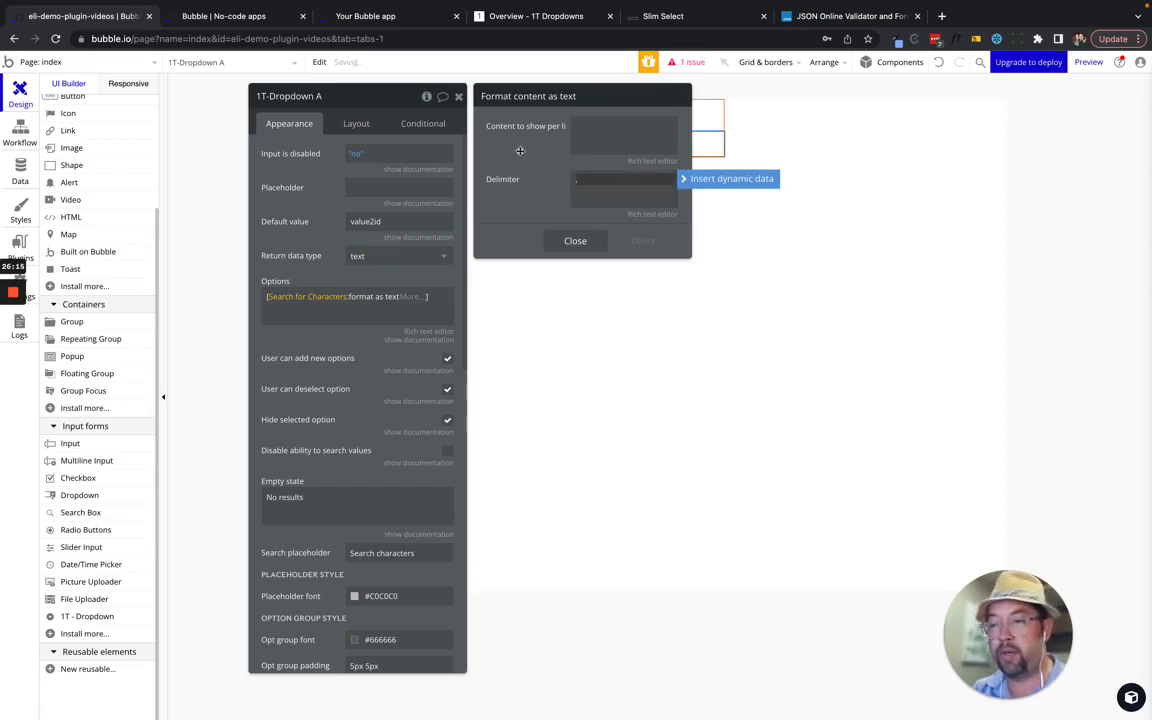
- Copy the first object, from { to }, of the custom data type options example in the 1T Dropdowns documentation
click(537, 18)
click(558, 117)
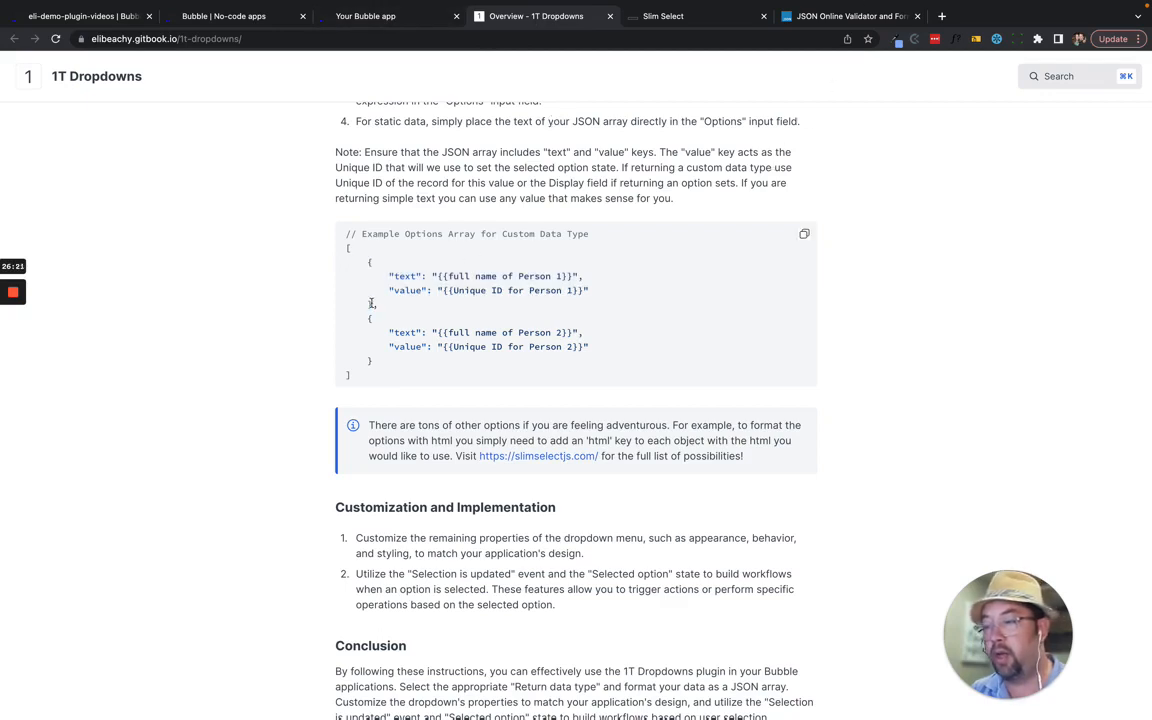
drag(377, 305, 368, 260)
key(super+c)
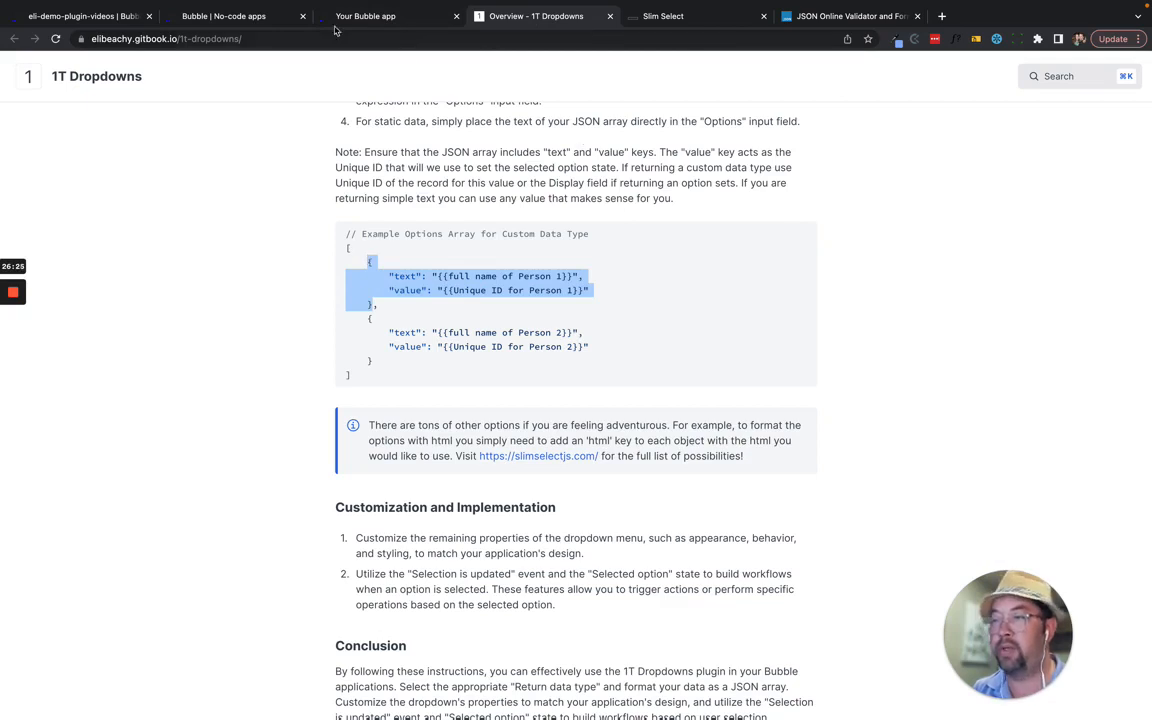
- Paste the copied JSON object as the content to show per list item, and remove one space before the "text" key
click(110, 17)
click(118, 20)
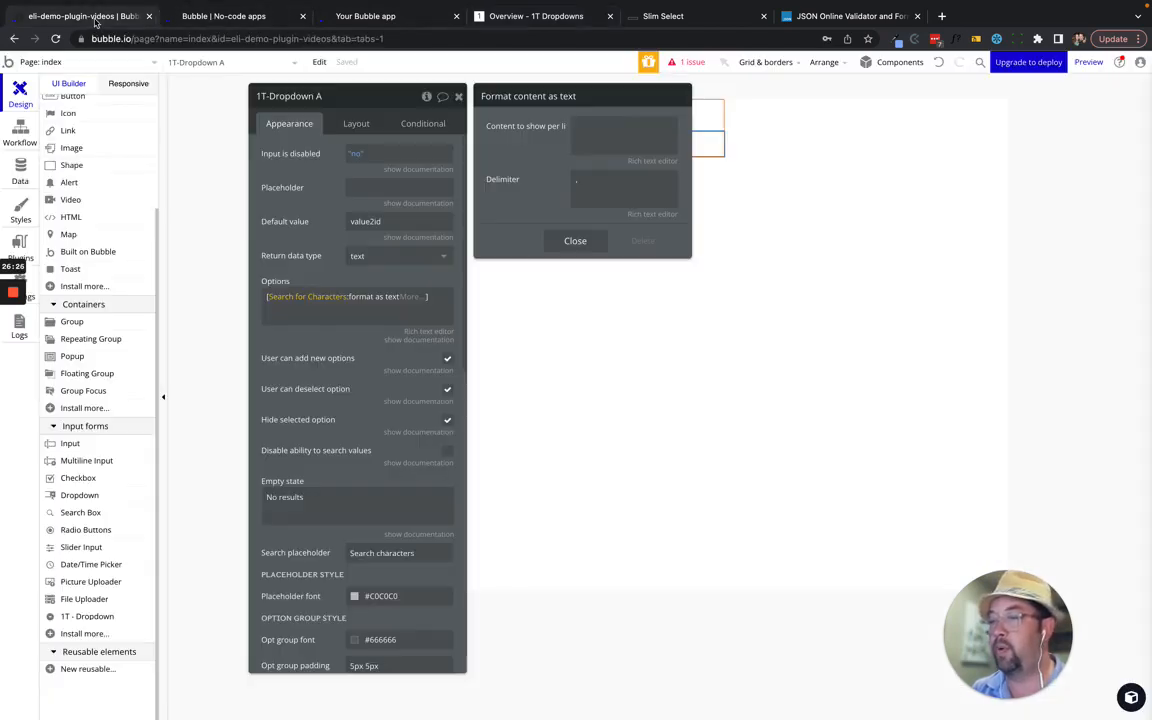
click(612, 128)
key(super+v)
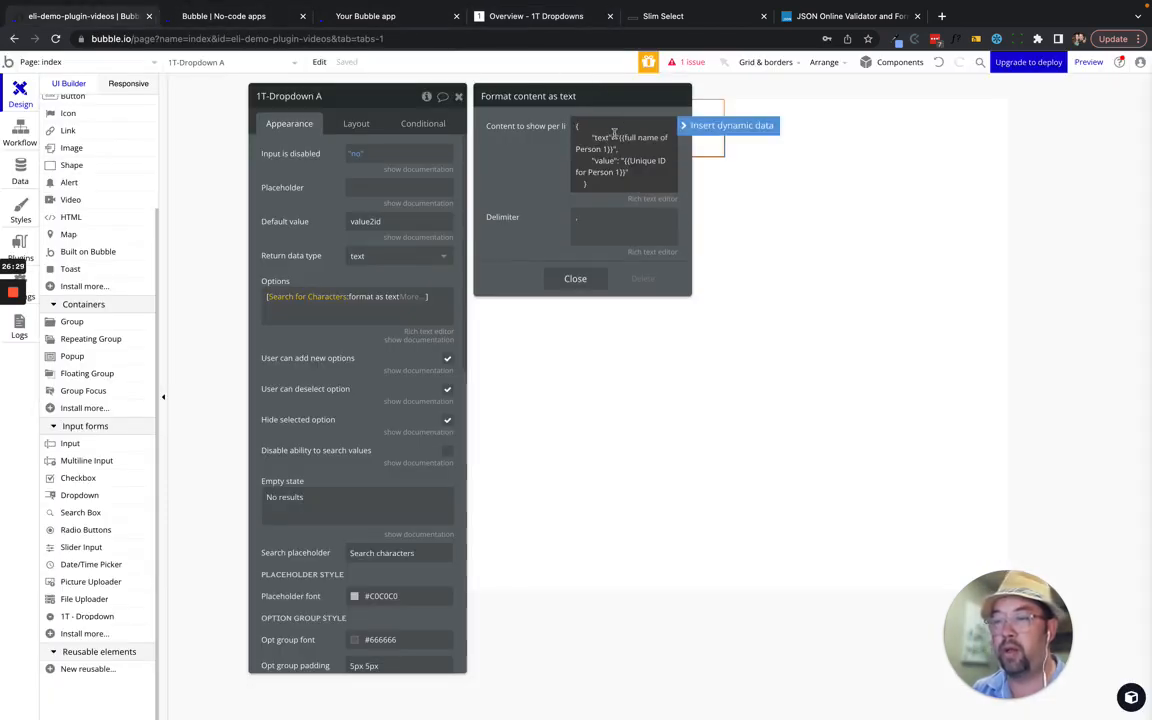
click(590, 134)
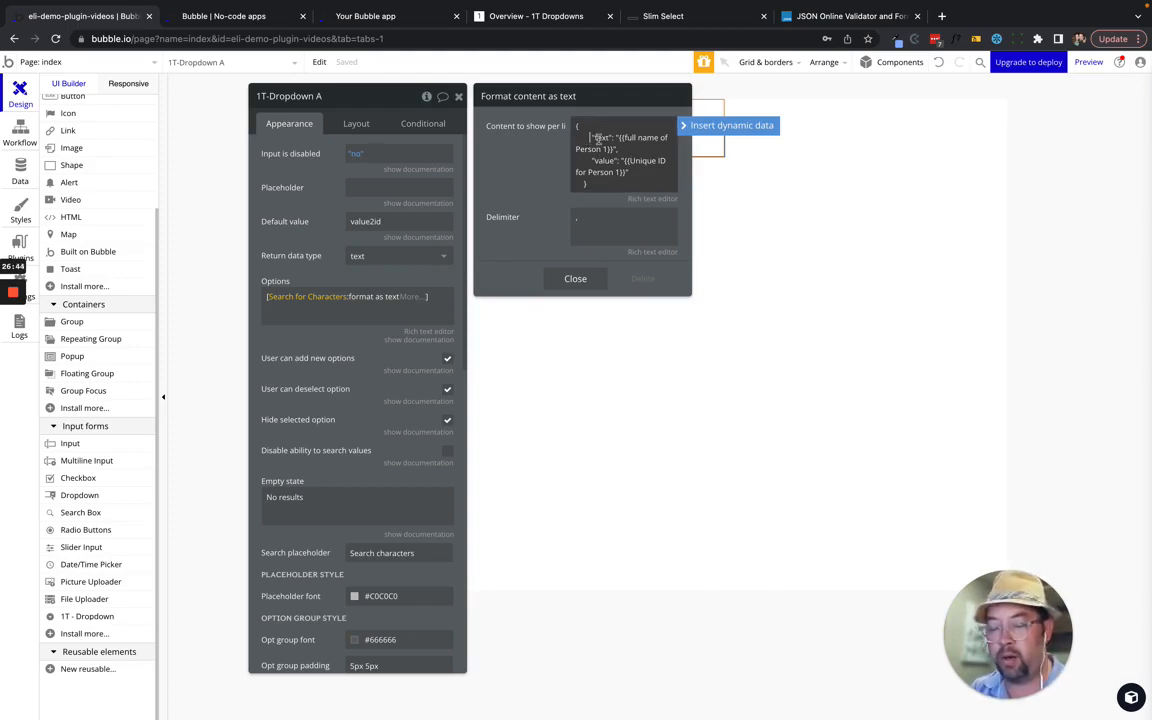
key(BackSpace)
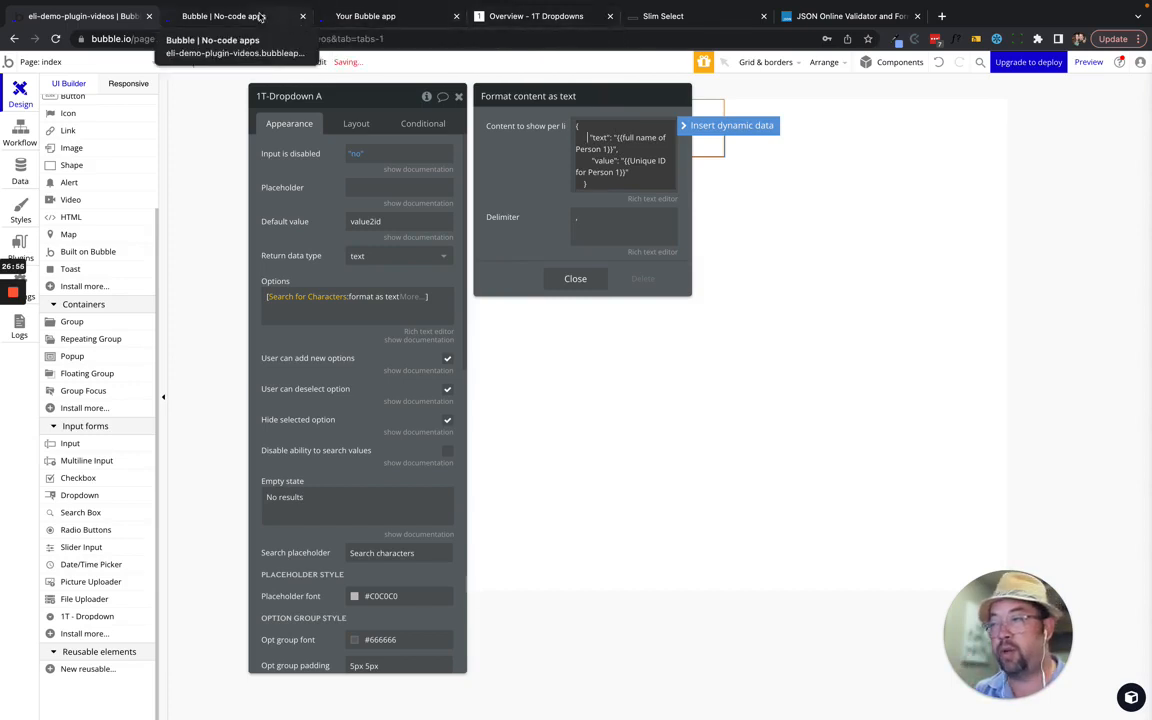
- View the dropdown's expanded option list in the app preview, and return to the page design
click(224, 17)
click(550, 100)
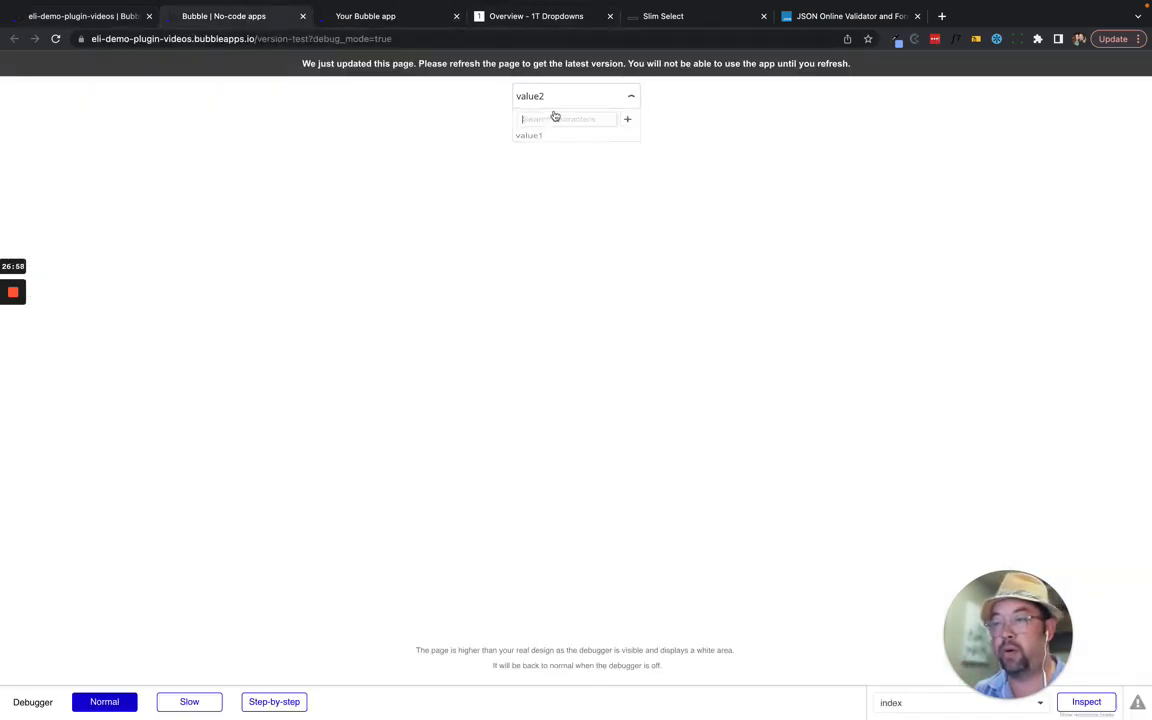
click(91, 17)
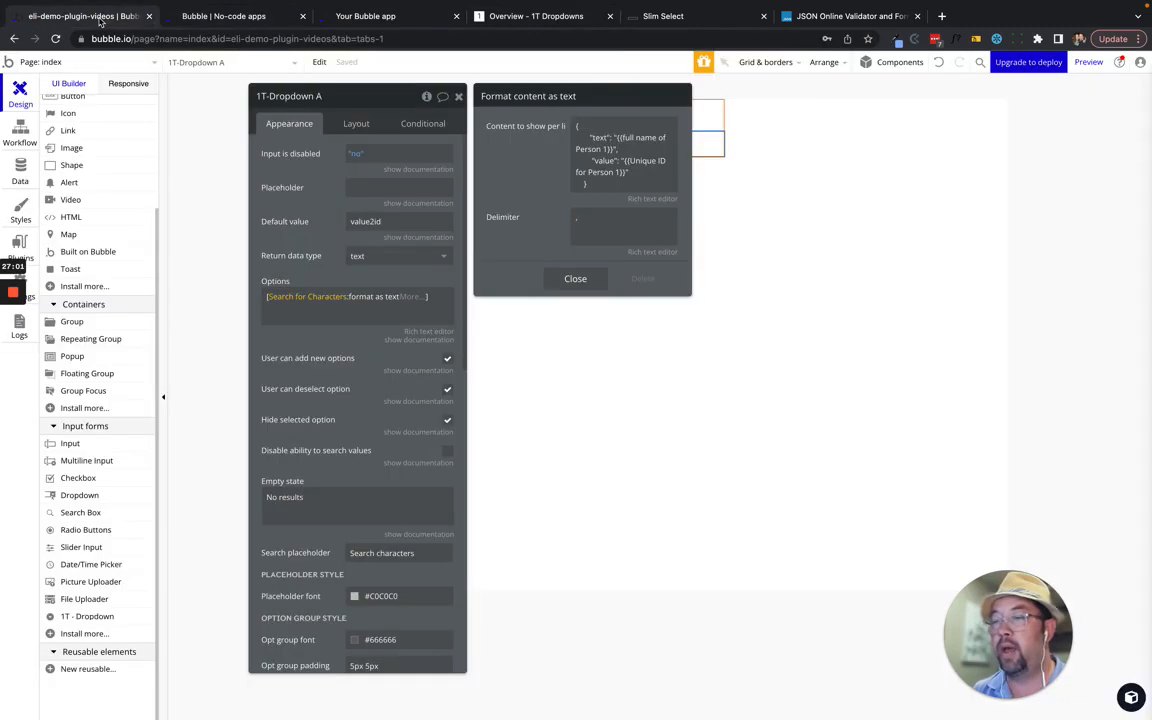
- Replace the quoted full name placeholder after the "text" key with the dynamic expression This Character's name
triple_click(621, 149)
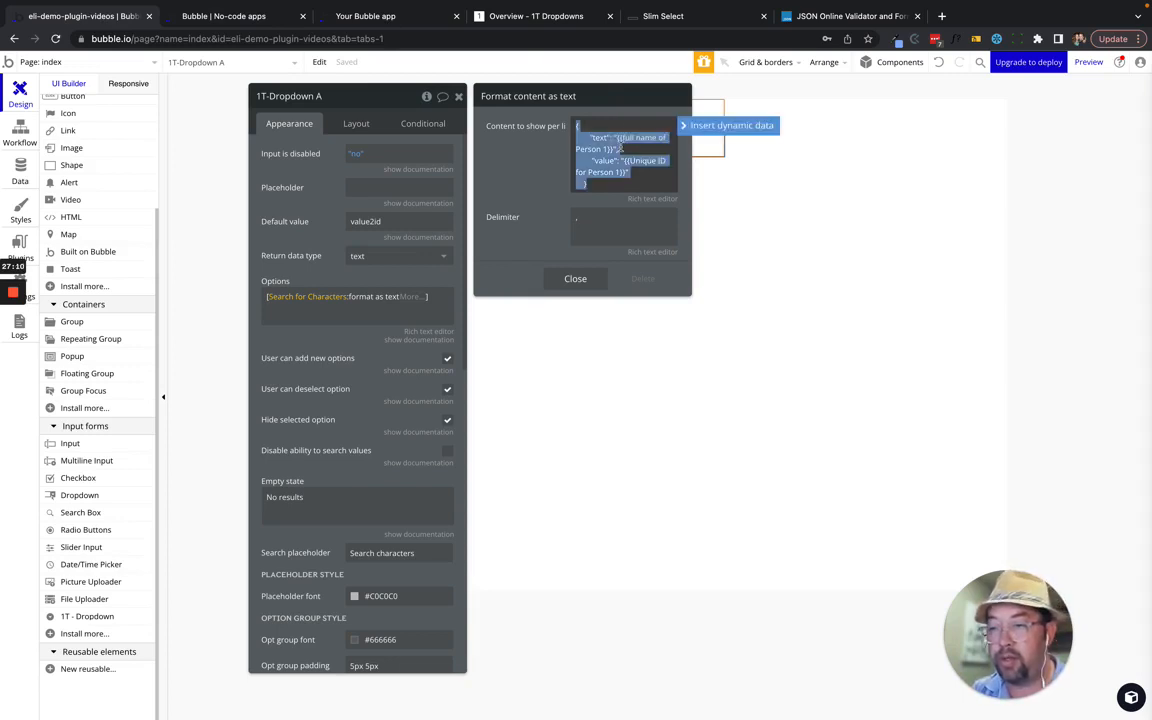
click(618, 149)
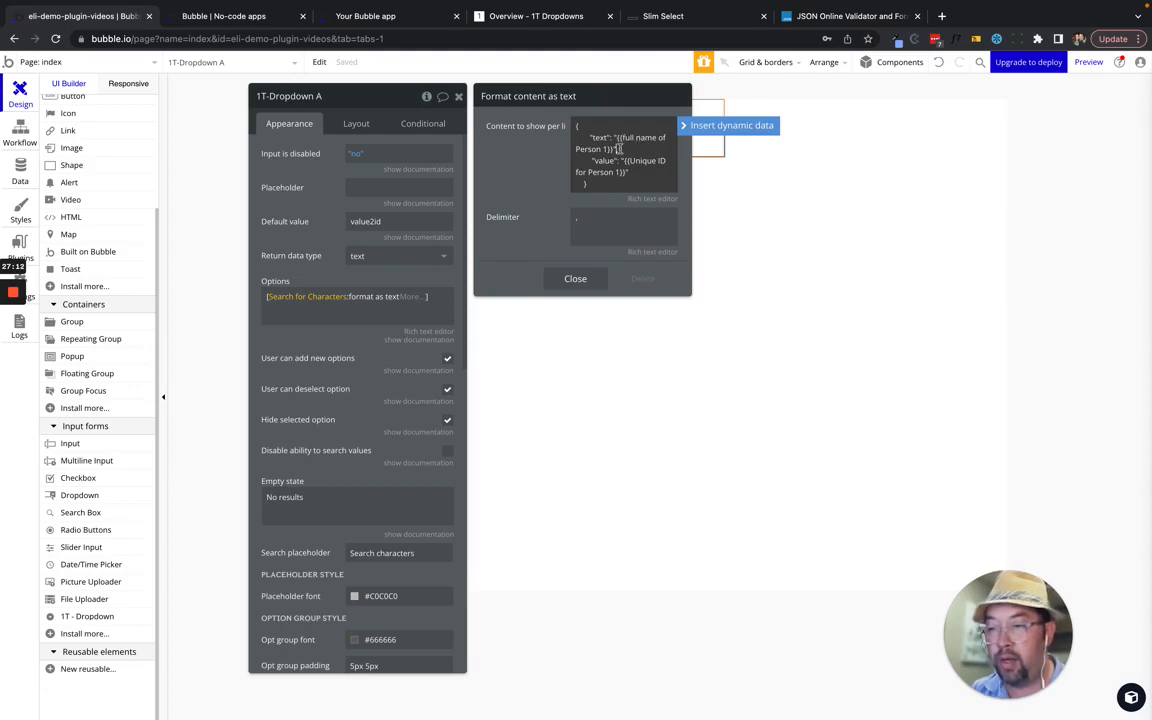
drag(618, 137, 615, 149)
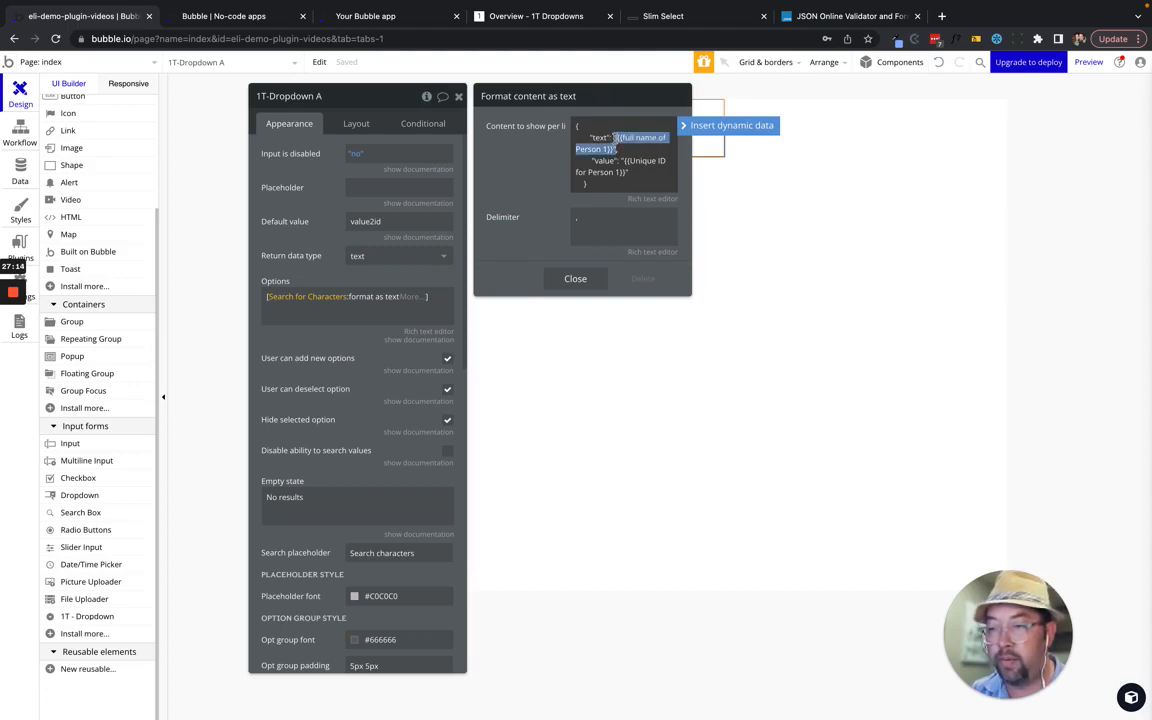
key(BackSpace)
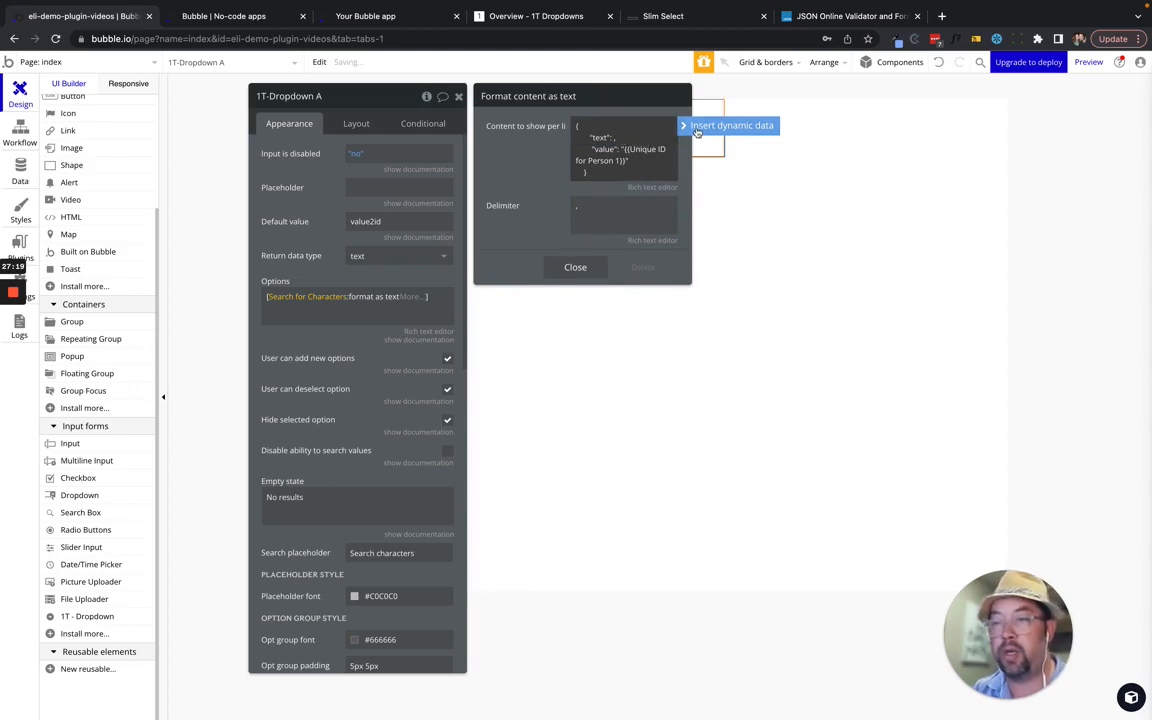
click(630, 120)
click(645, 174)
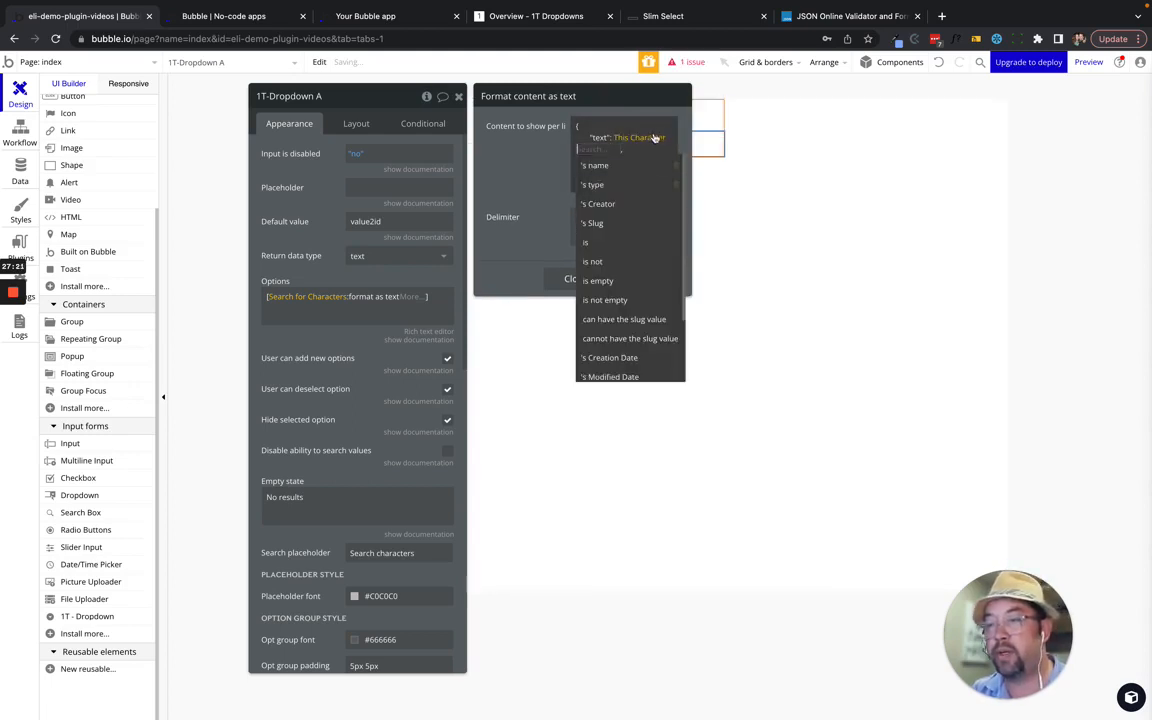
click(655, 165)
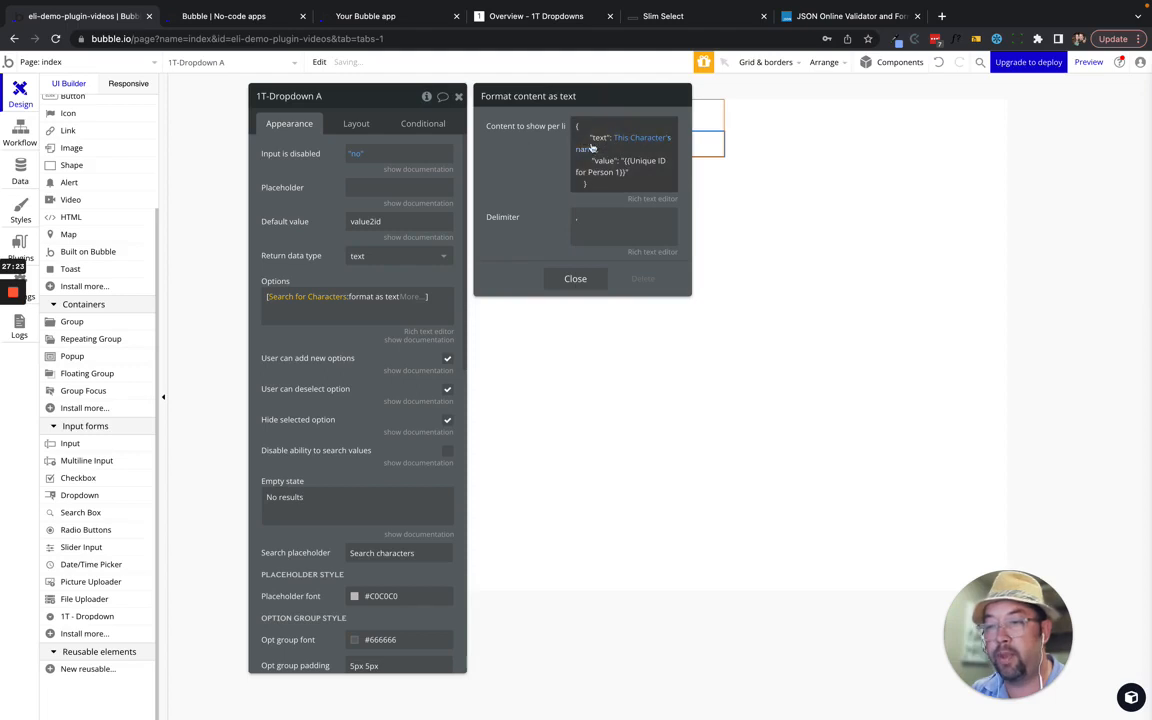
- Append the :formatted as JSON-safe operator to the This Character's name expression
click(603, 148)
click(627, 148)
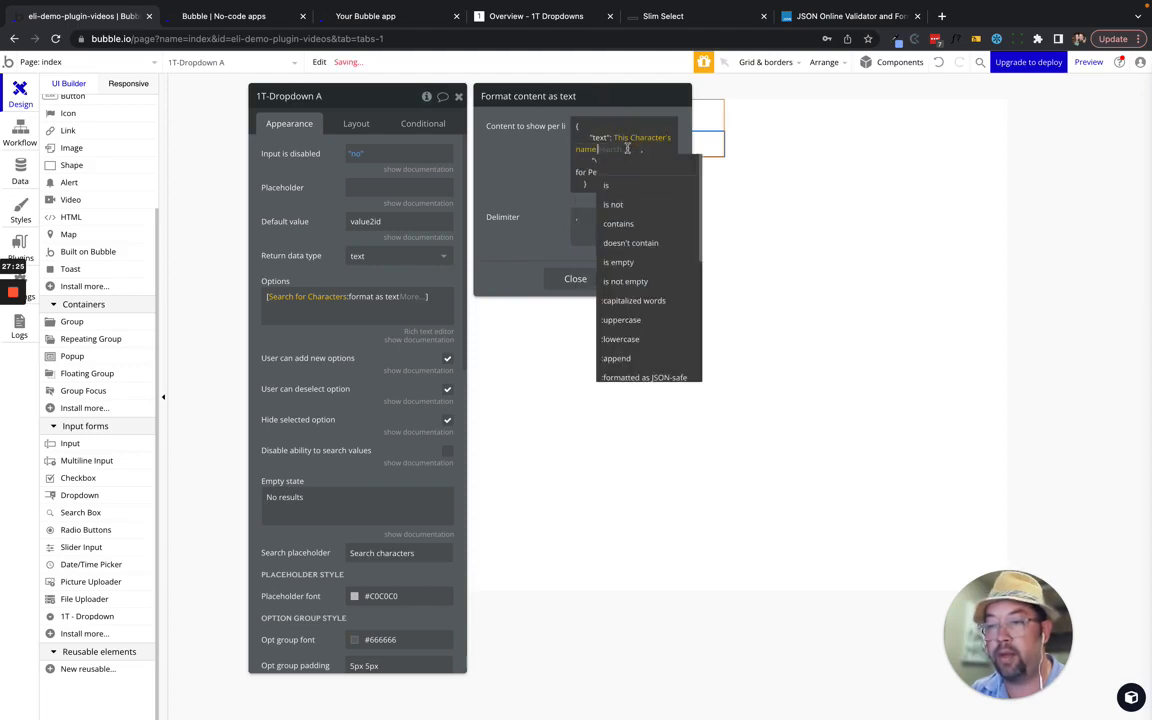
text(form)
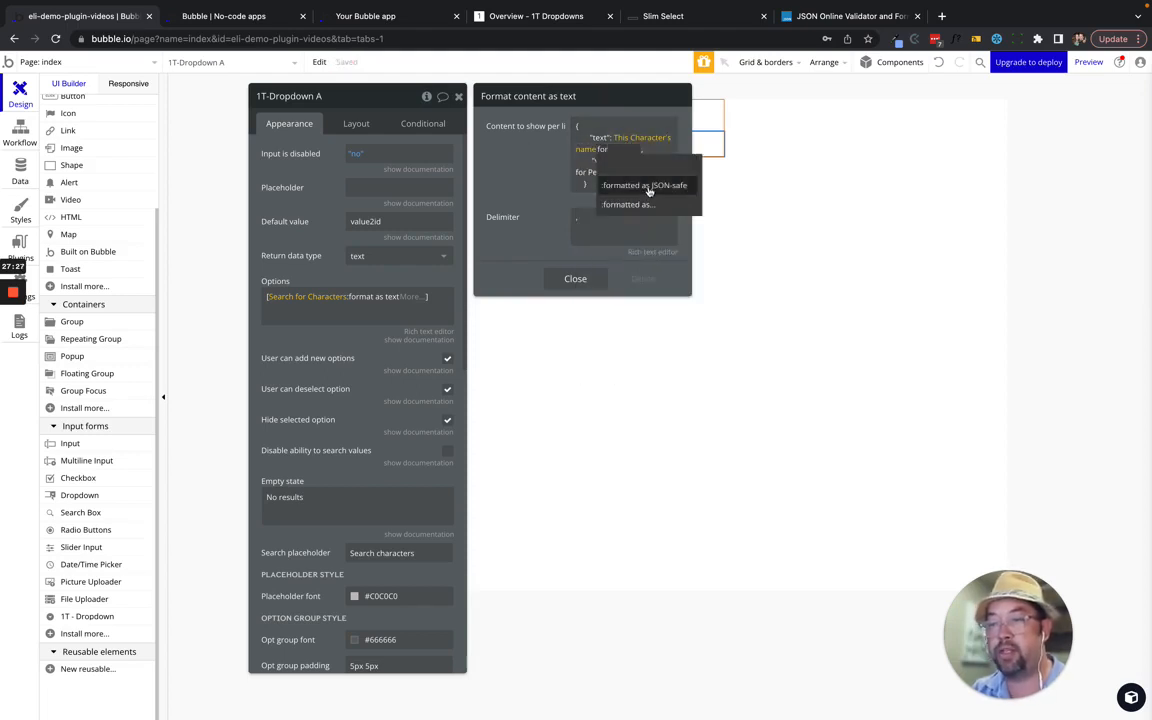
click(648, 185)
click(534, 163)
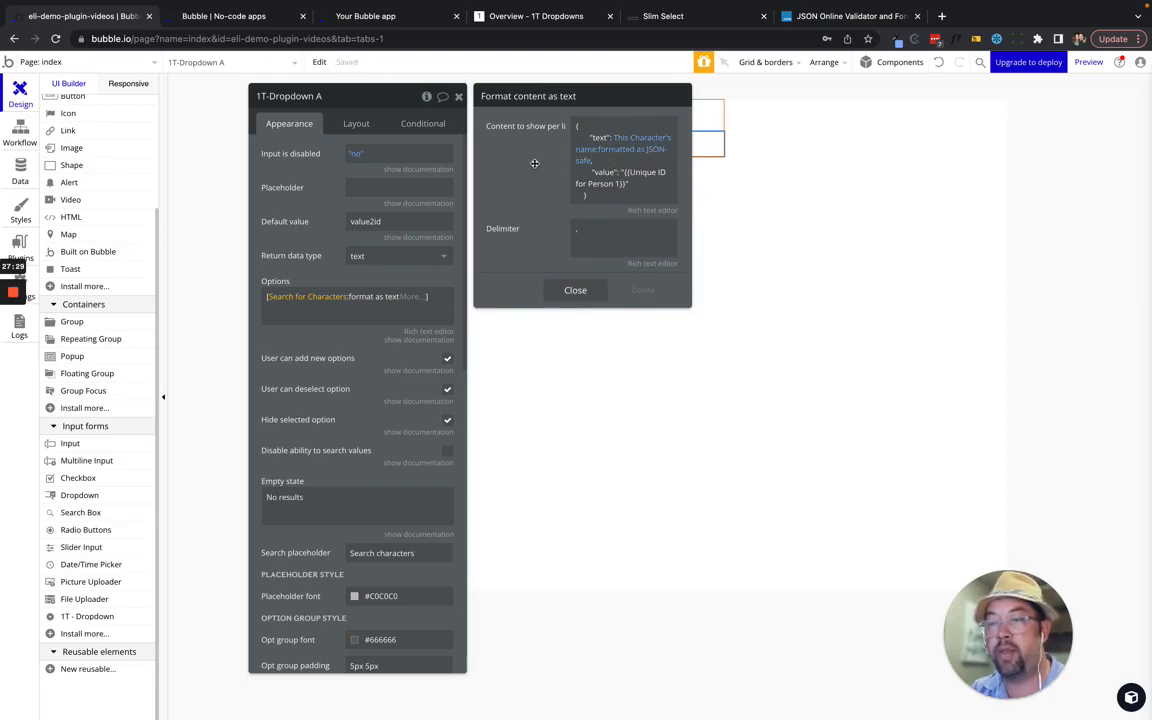
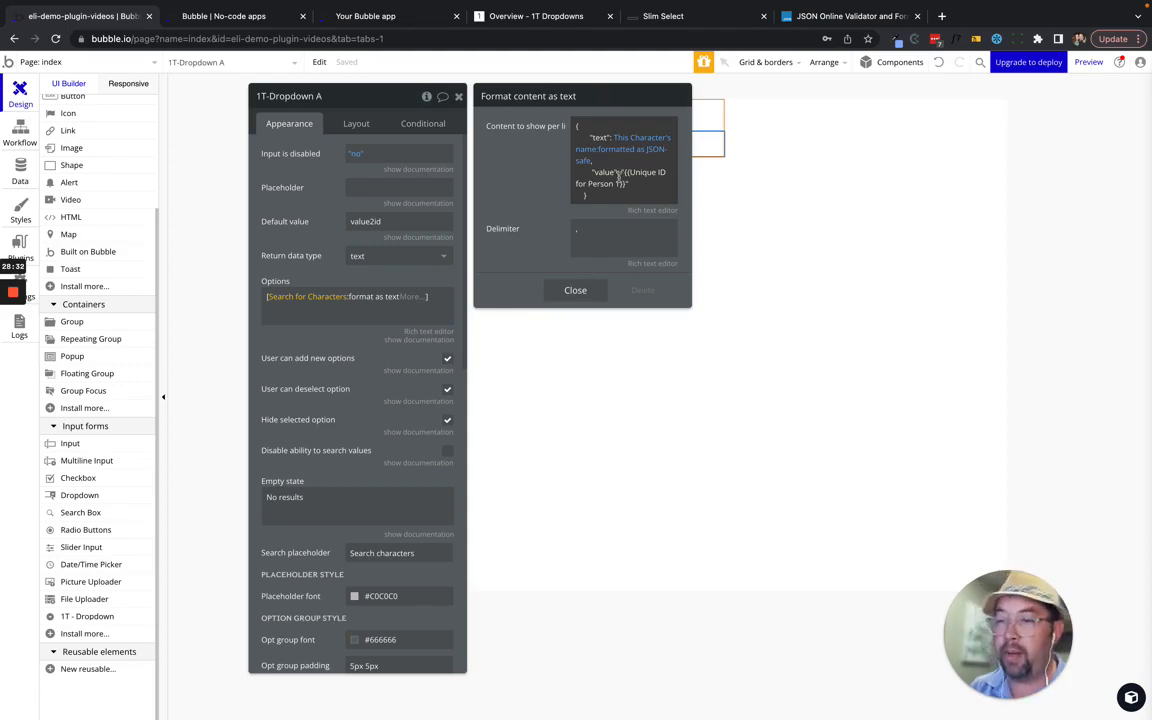
- Replace the quoted Unique ID placeholder after the "value" key with This Character's unique id, and close the text formatting settings
click(629, 183)
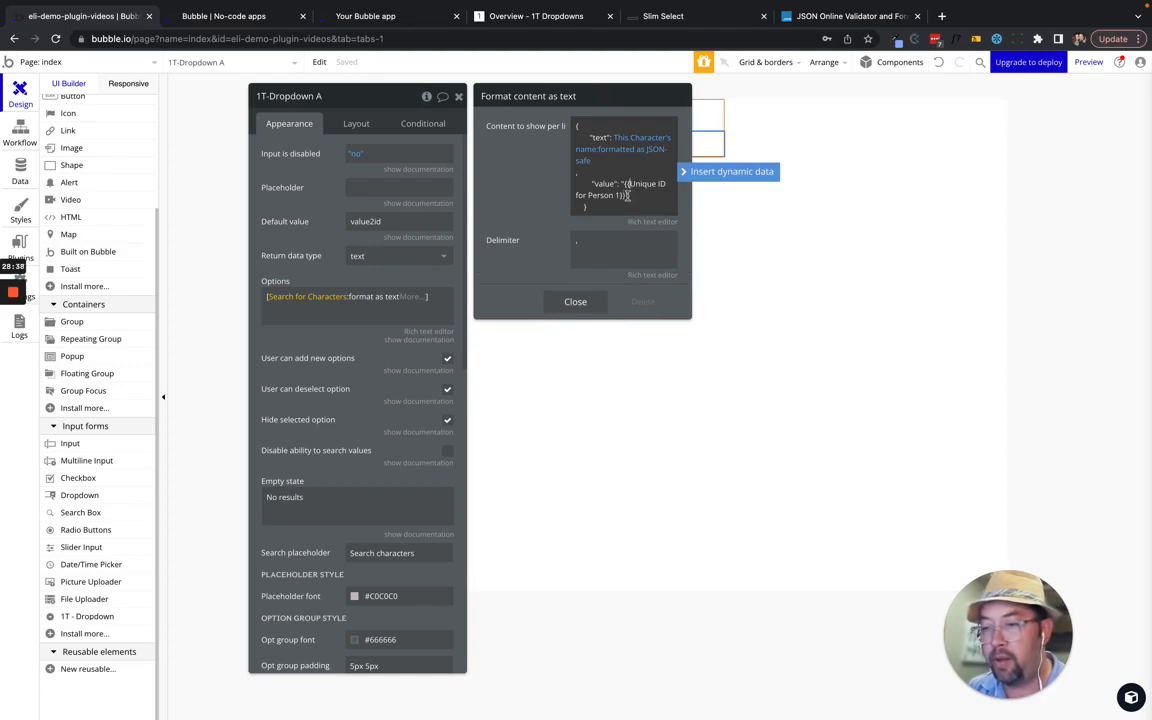
drag(629, 195, 621, 183)
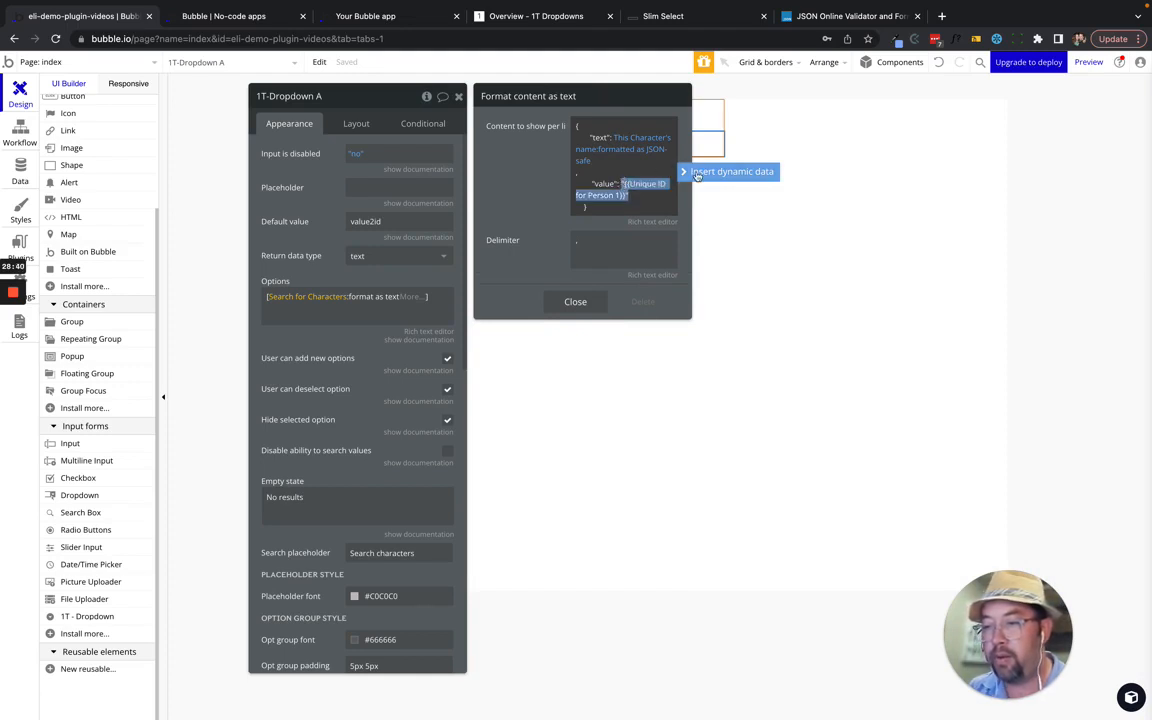
key(BackSpace)
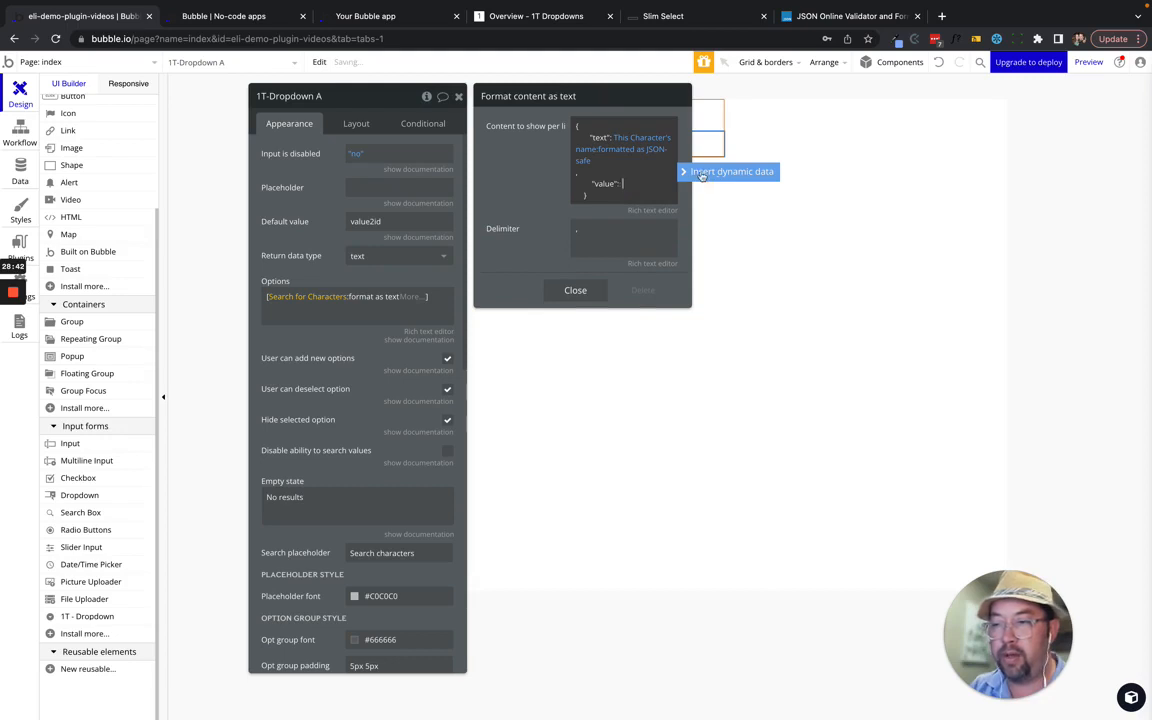
click(735, 172)
click(638, 208)
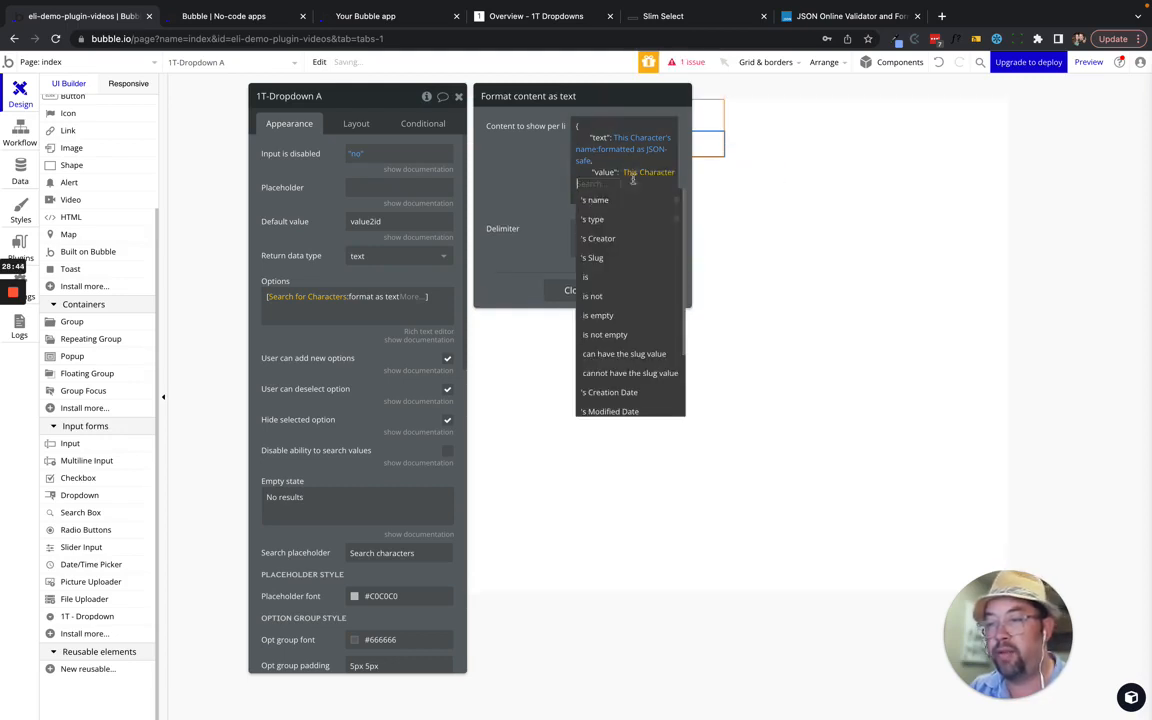
scroll(605, 320, down, 2)
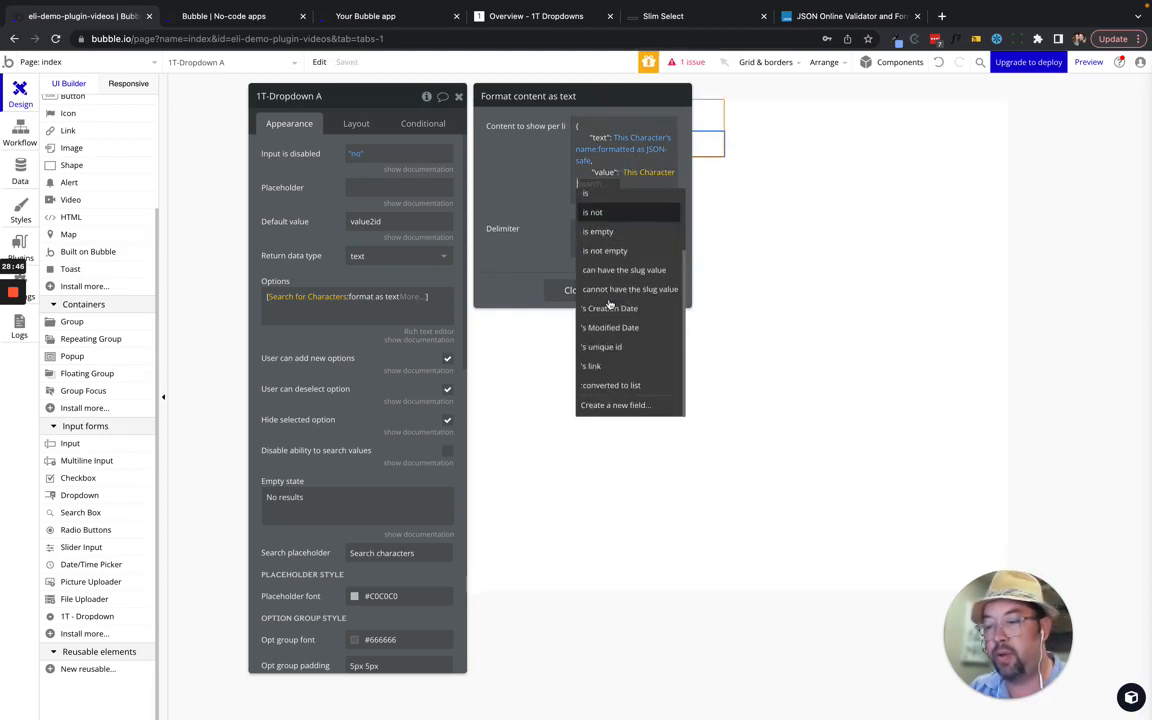
click(605, 346)
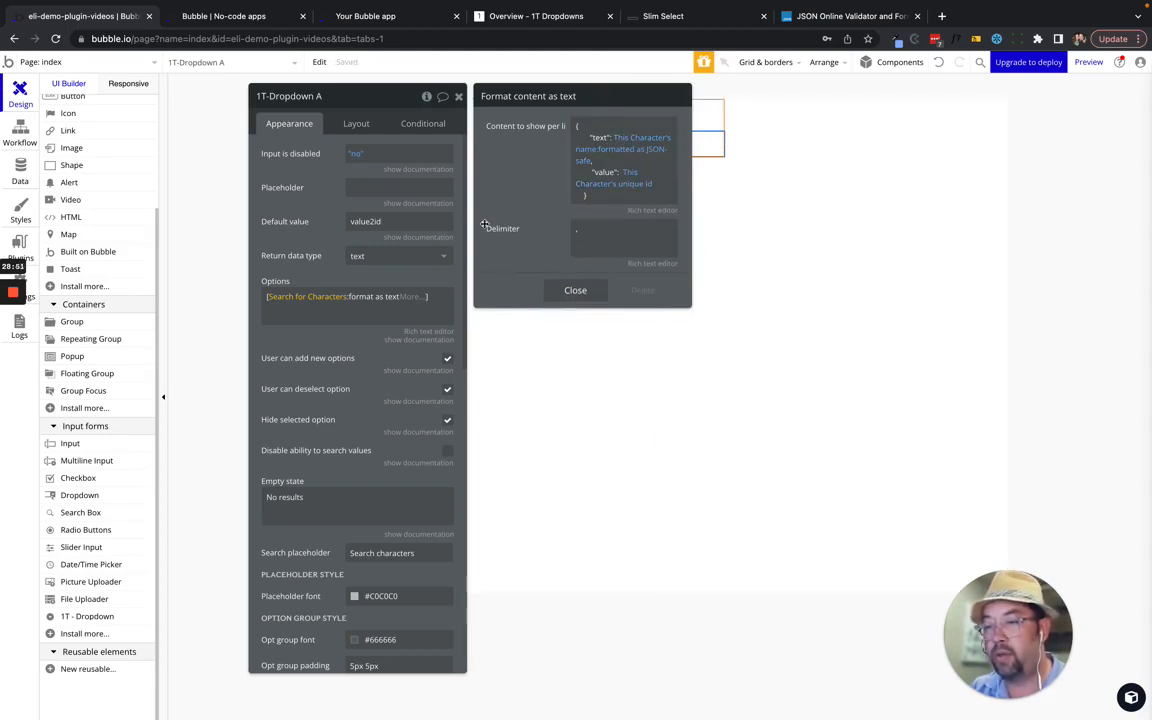
click(309, 190)
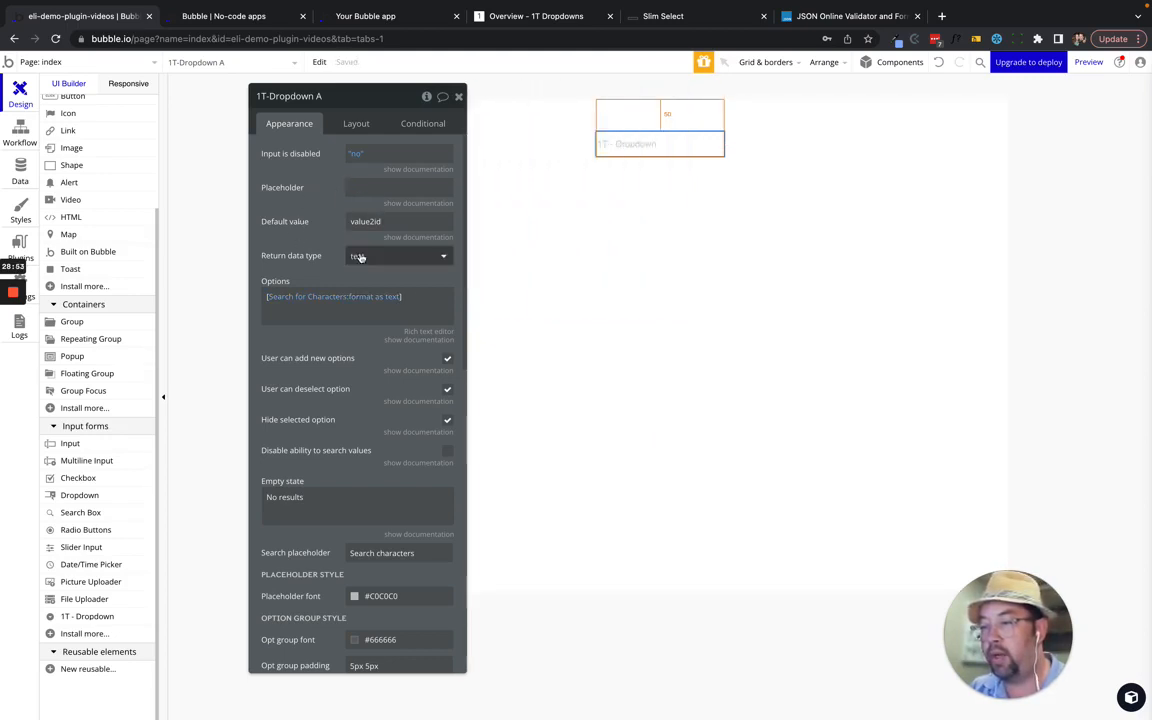
- Clear the dropdown's default value and set its placeholder to "Select a character"
click(398, 226)
key(BackSpace)
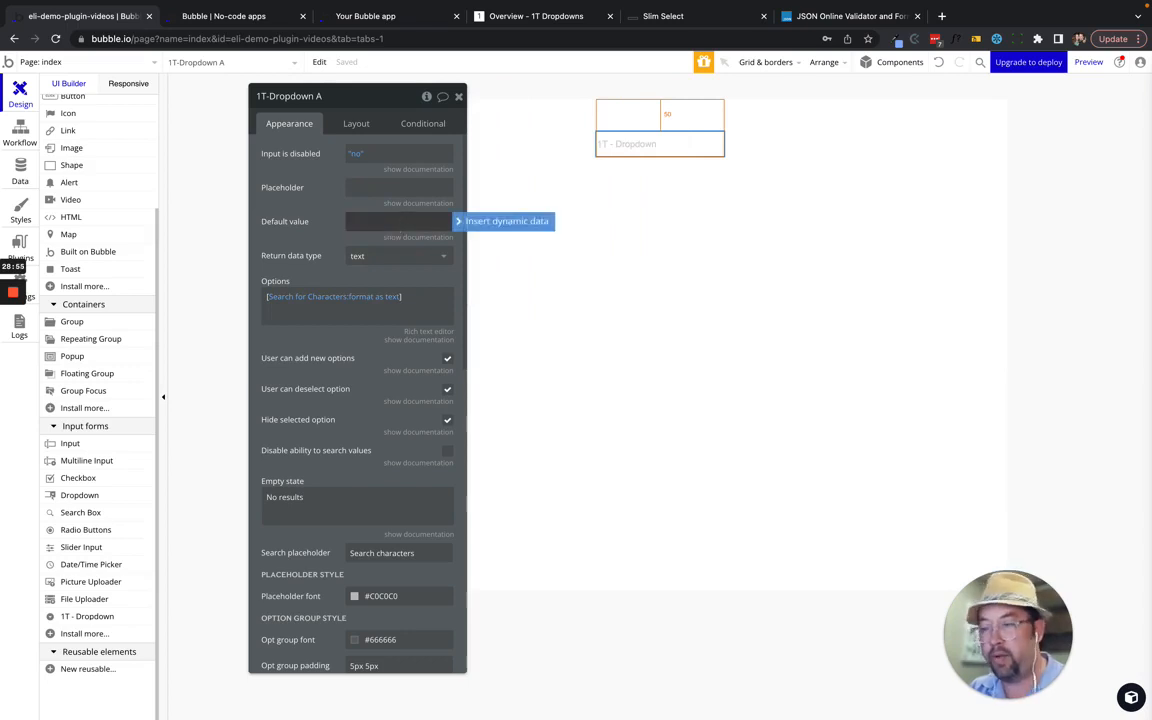
click(356, 188)
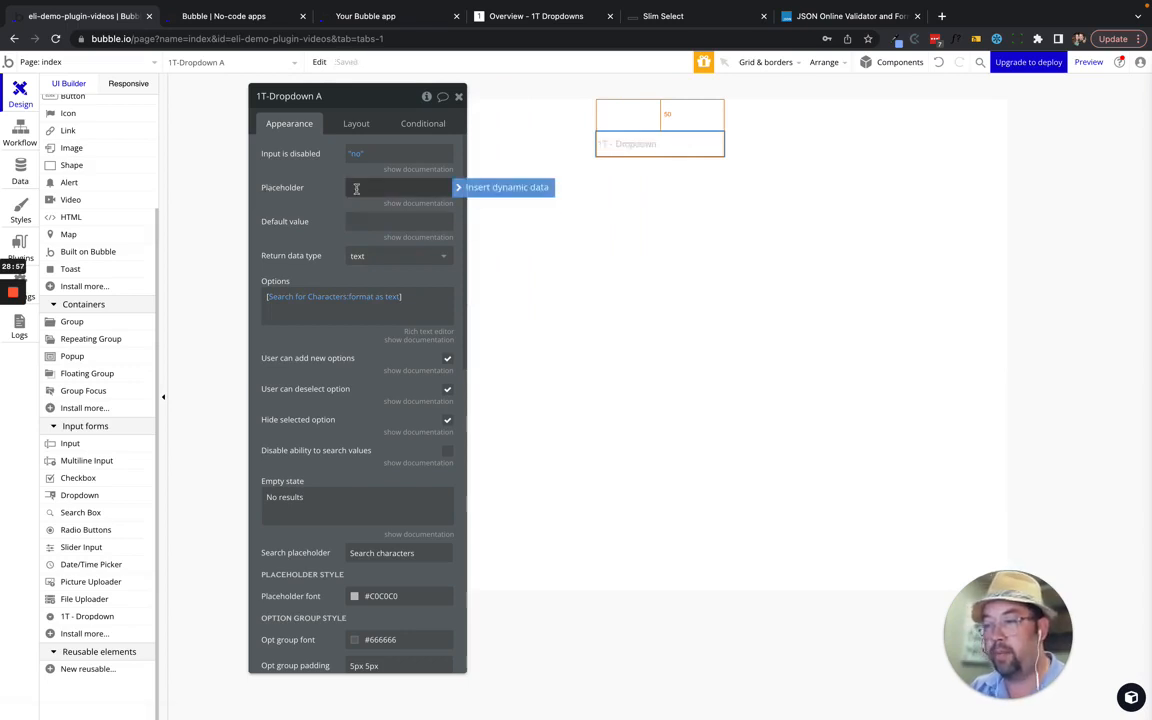
text(Sele)
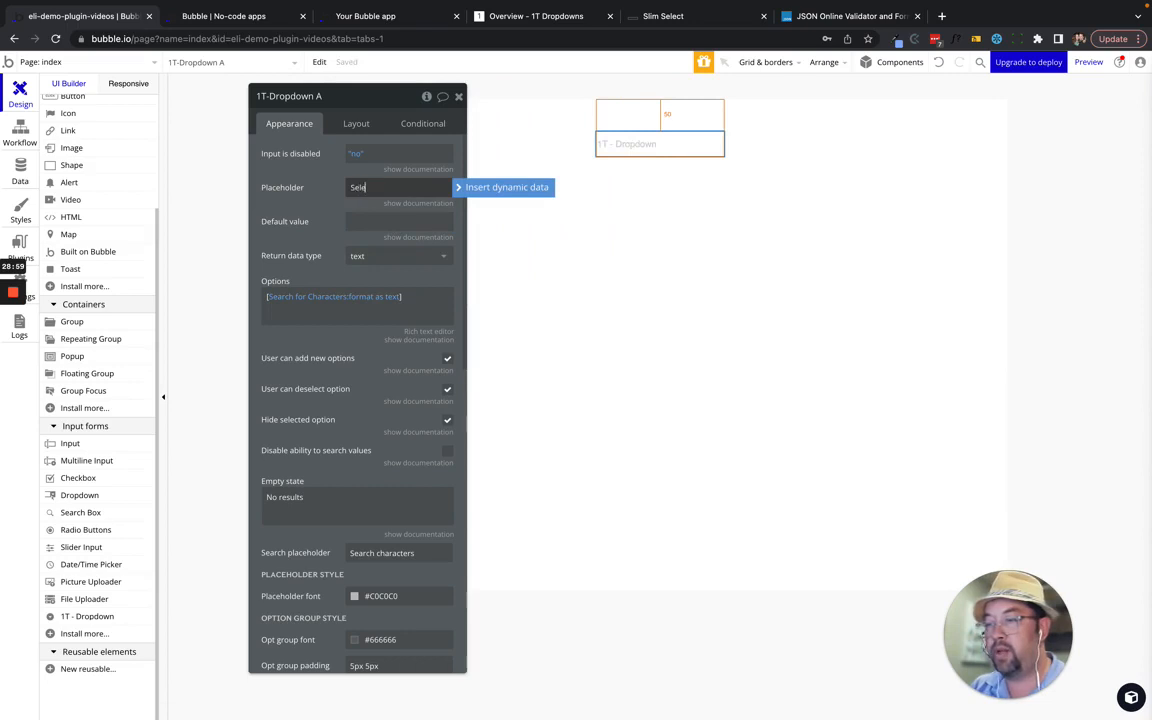
text(ct a chai)
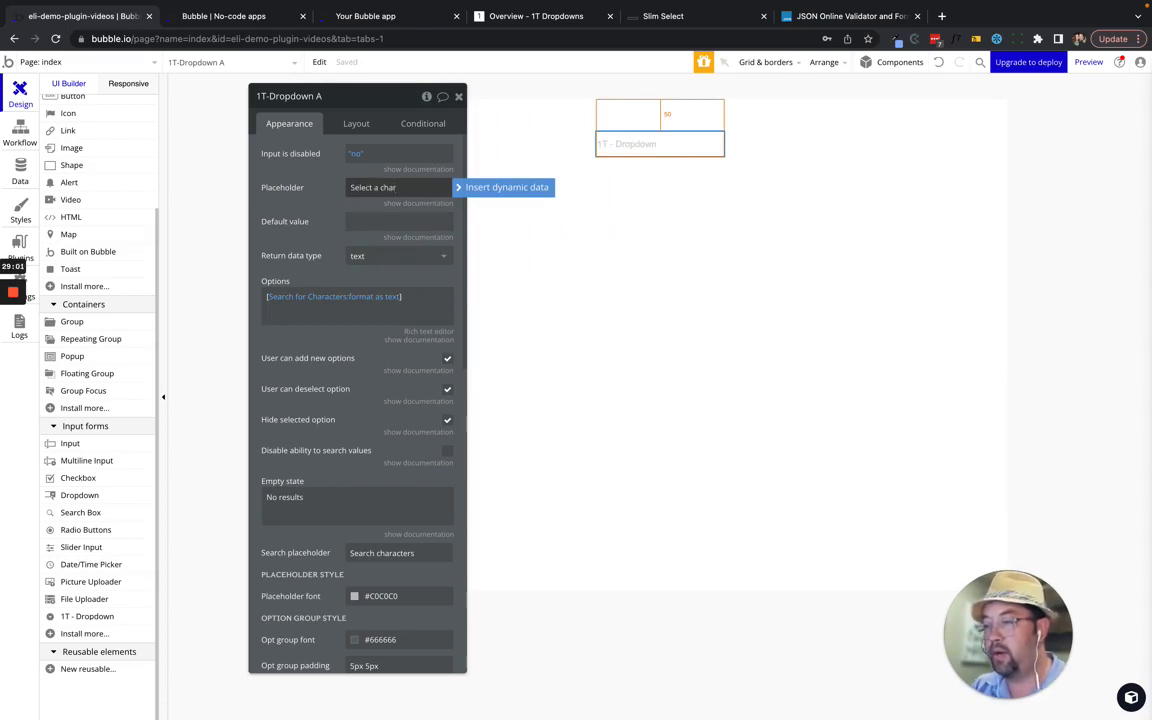
text(acter)
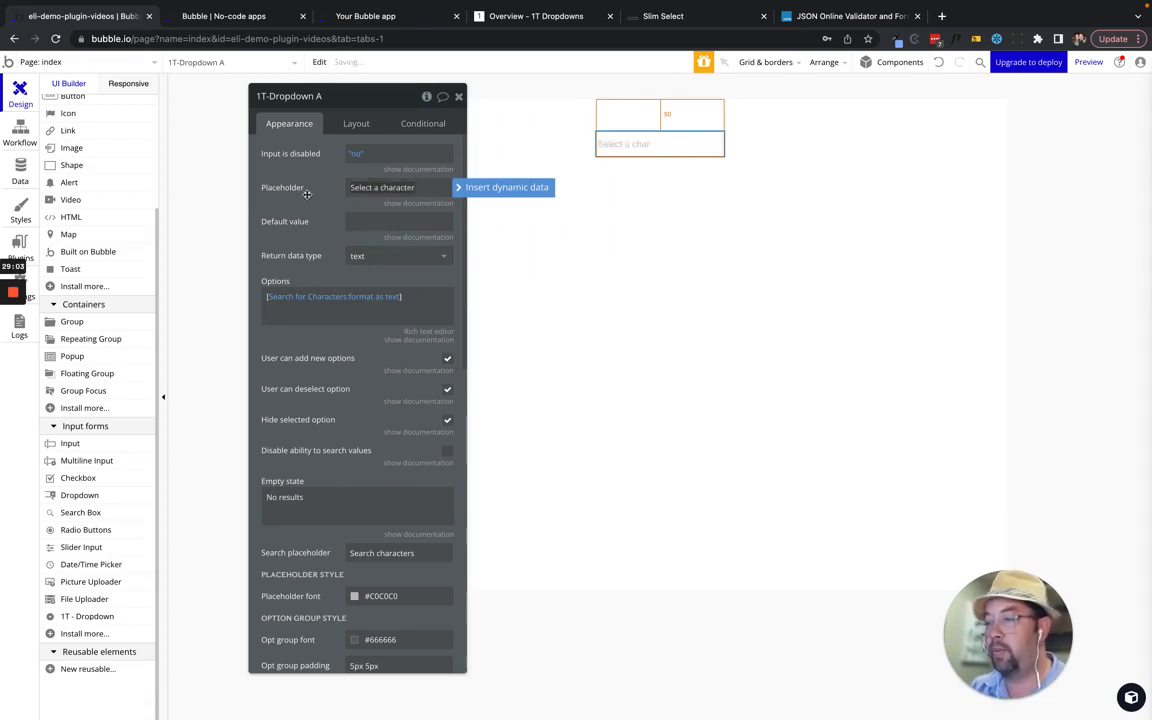
click(329, 201)
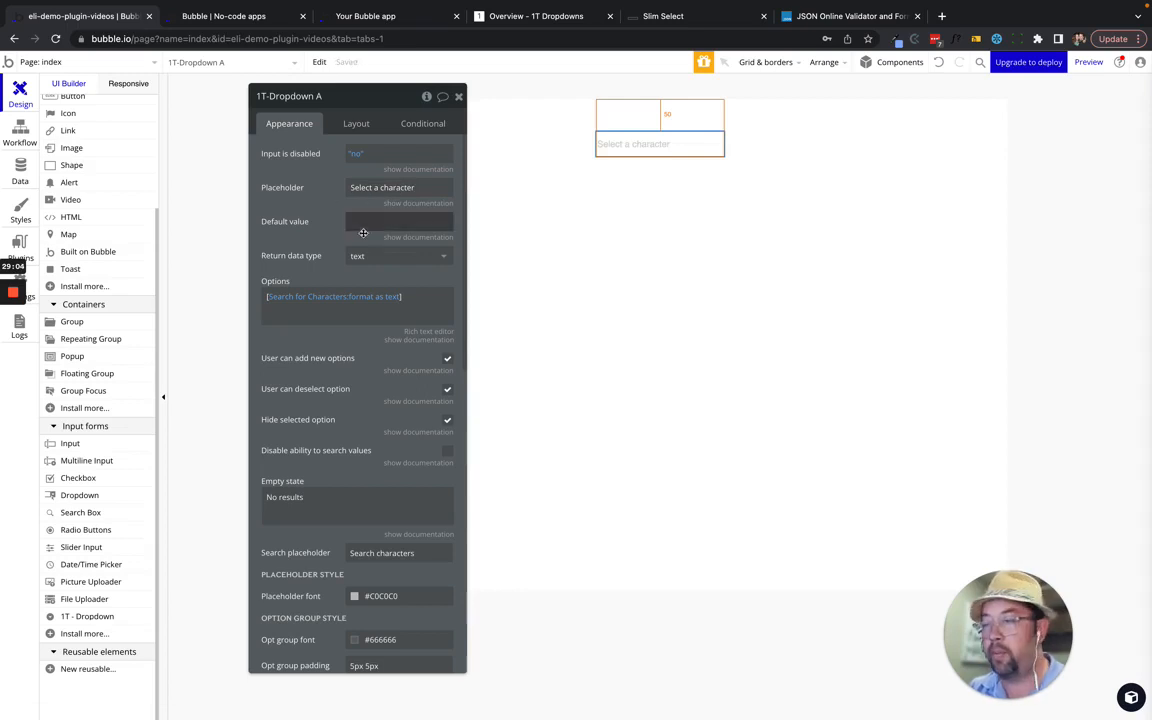
- Set the dropdown's return data type to Character
click(390, 256)
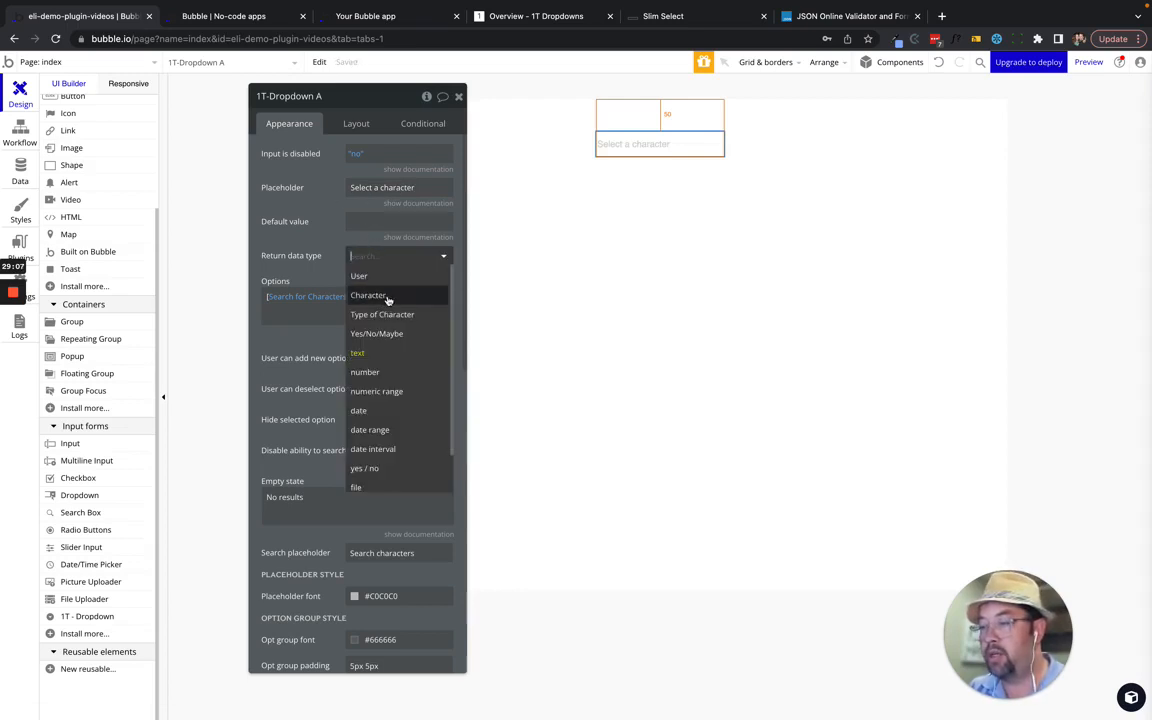
click(387, 296)
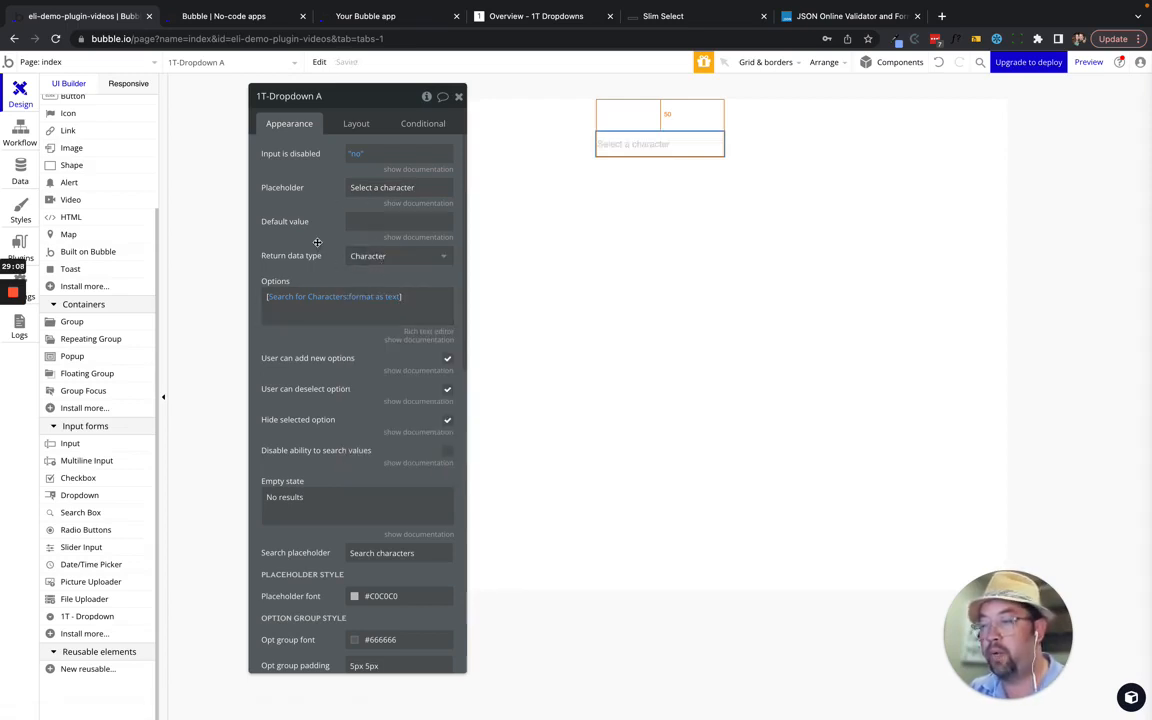
- Add a text element to the page below the dropdown and center it horizontally
scroll(77, 217, up, 3)
click(66, 219)
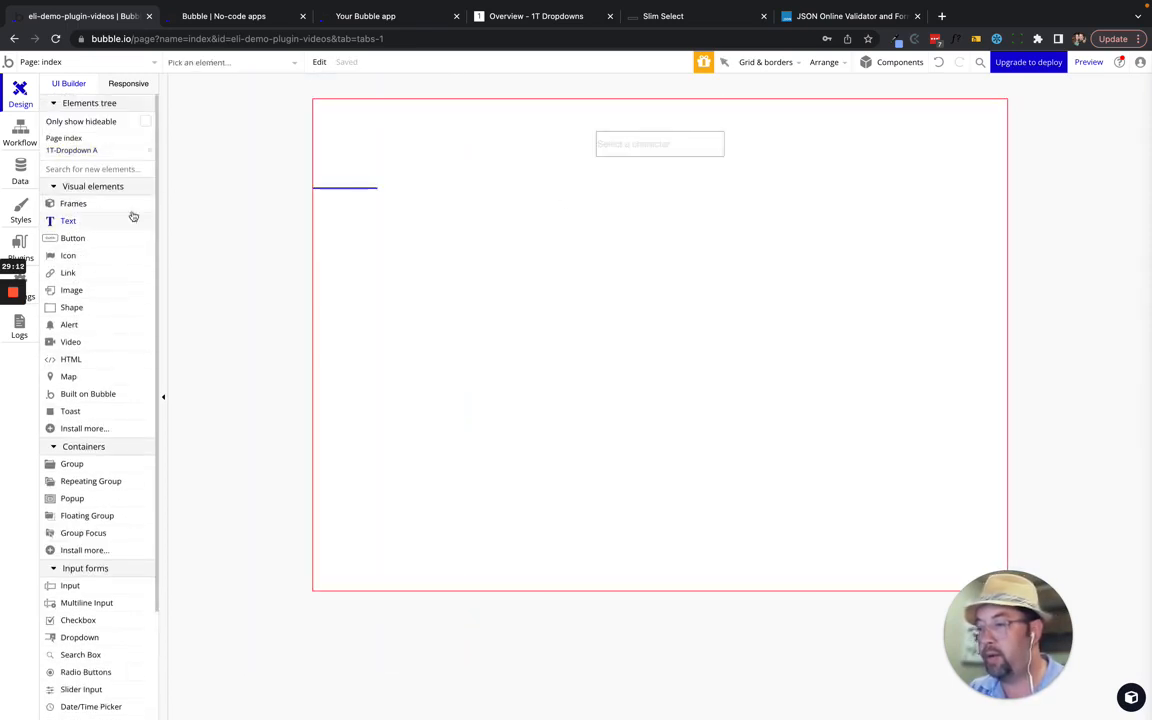
click(641, 198)
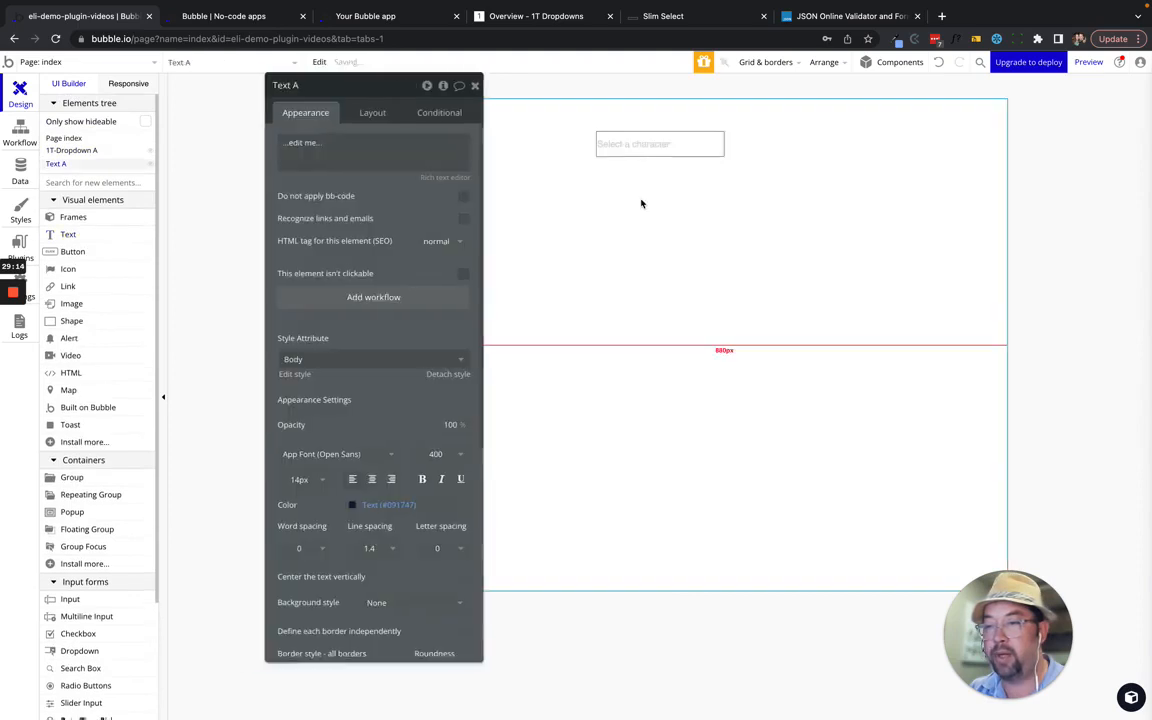
click(568, 112)
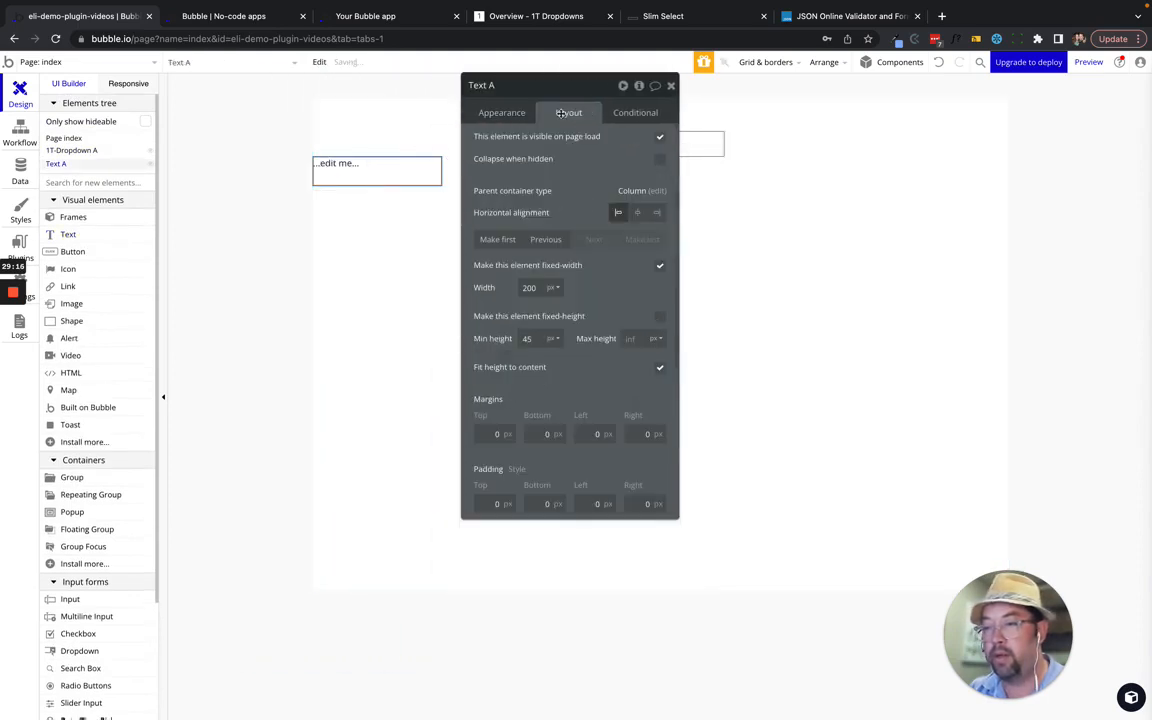
click(635, 212)
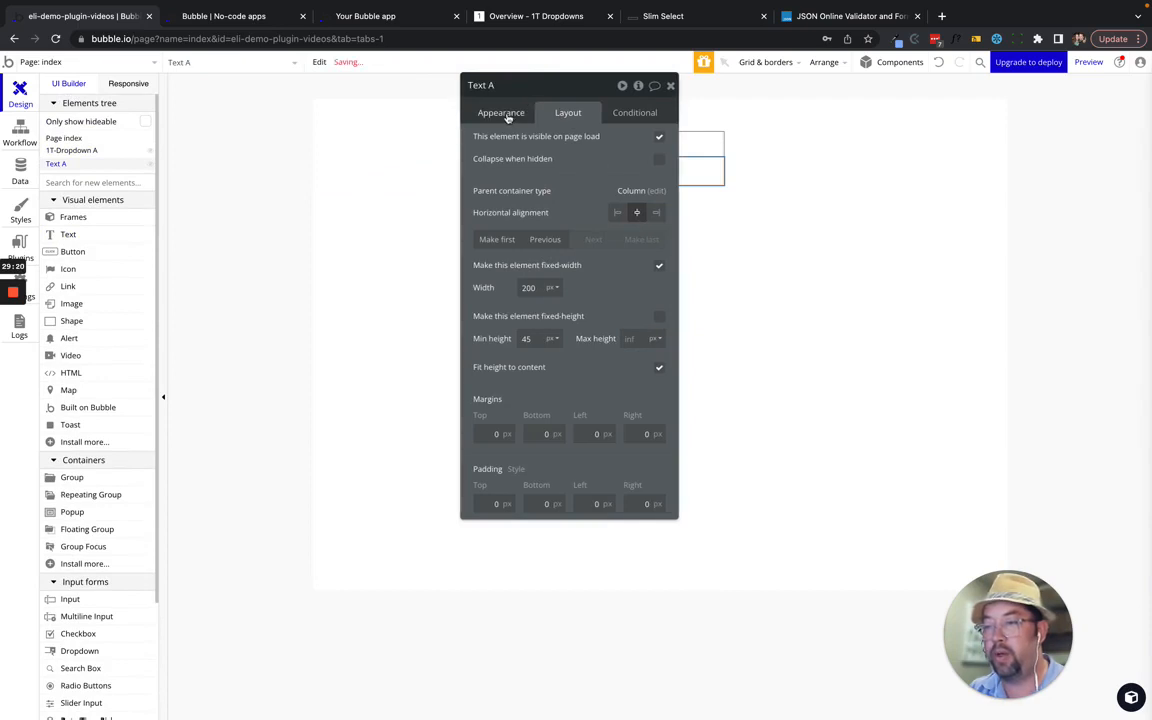
- Set the text element's content to the dynamic value 1T-Dropdown A's Selected option
click(503, 112)
click(497, 143)
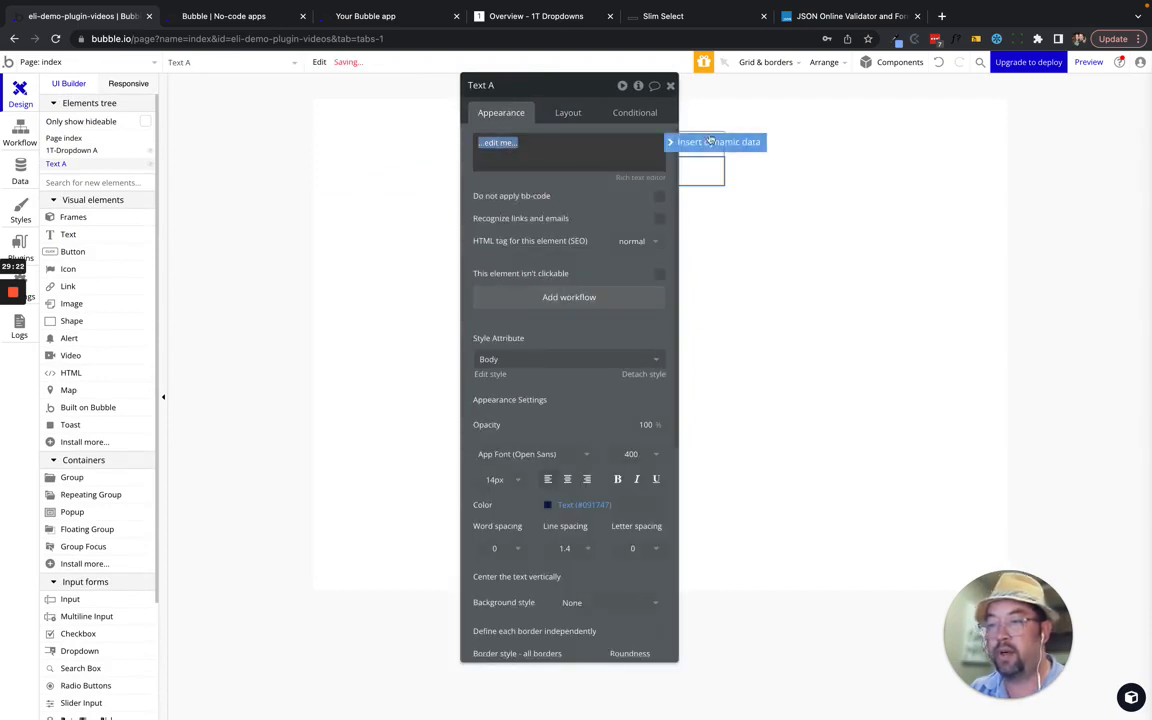
click(715, 143)
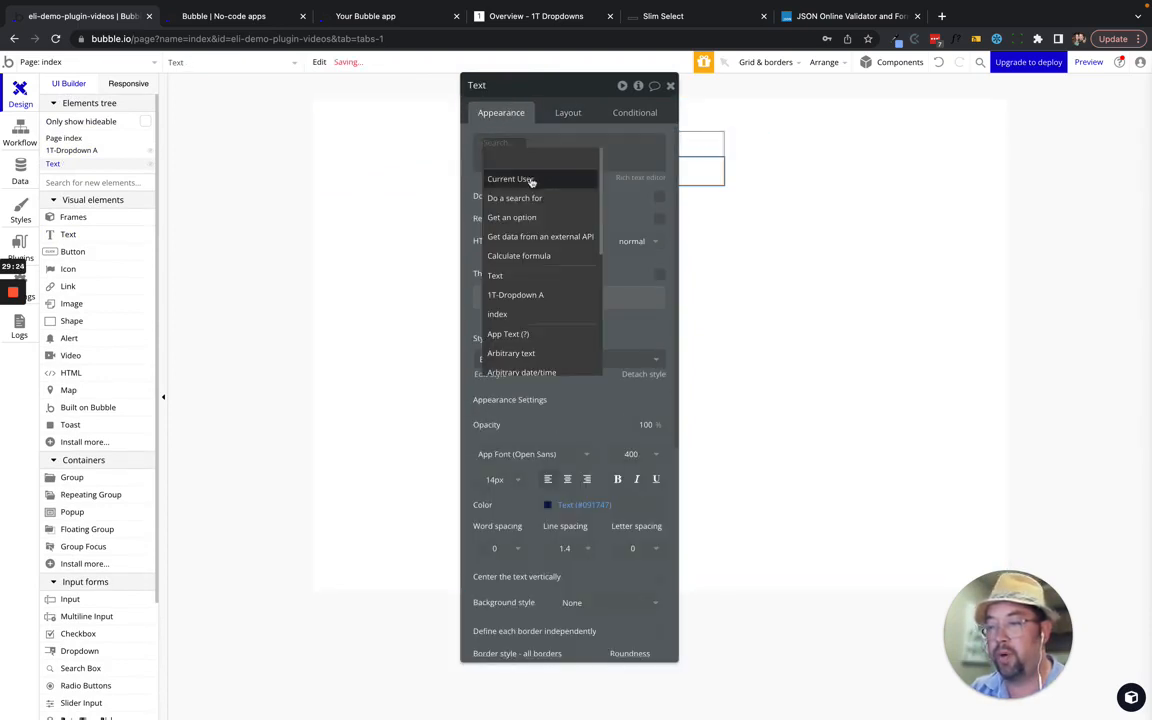
click(515, 294)
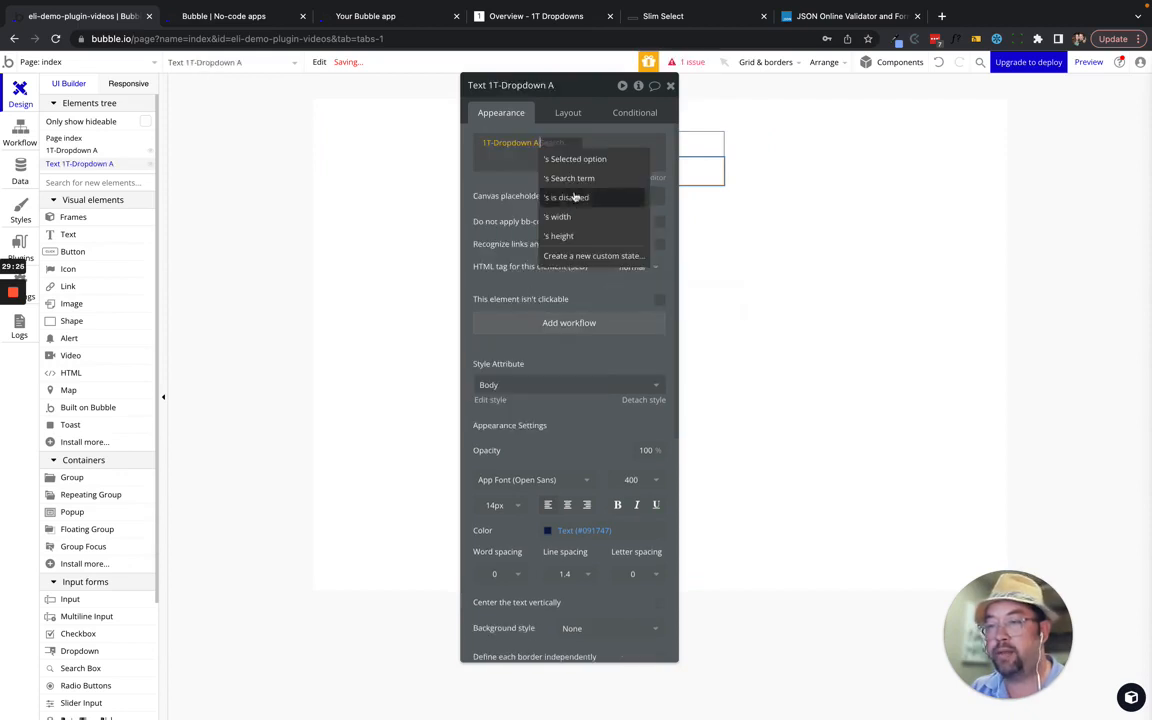
click(583, 160)
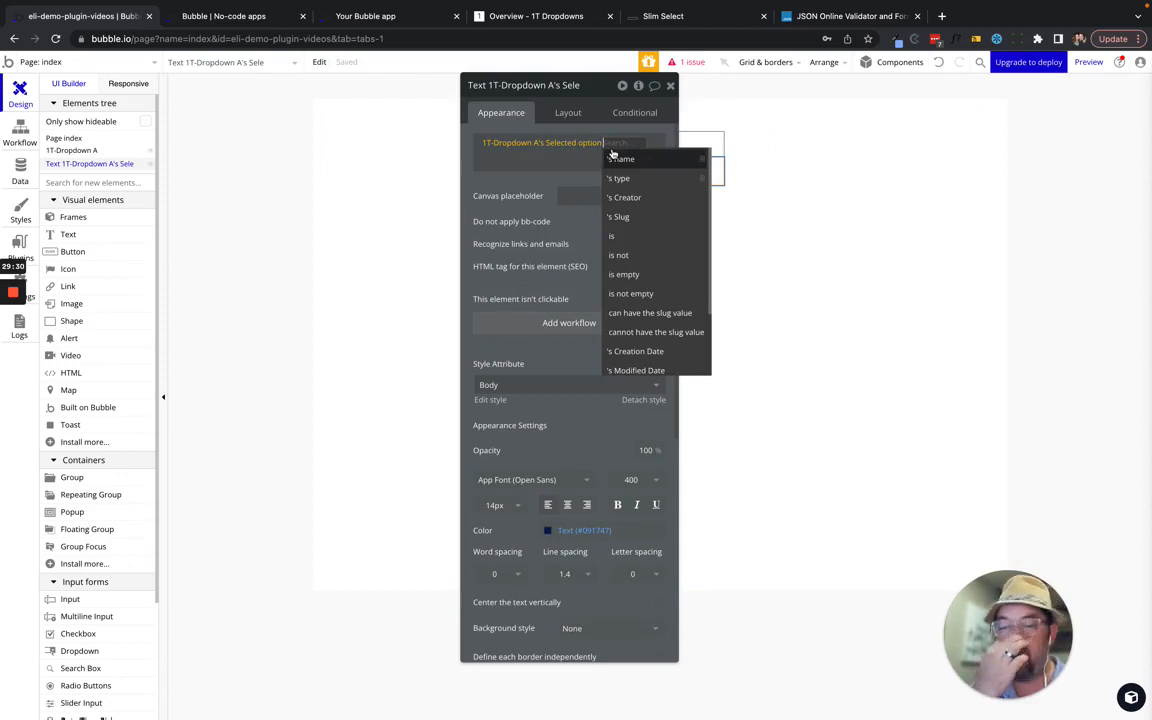
- Check the dropdown's appearance settings and the fields of the Character data type, and return to the page design
click(376, 203)
click(653, 143)
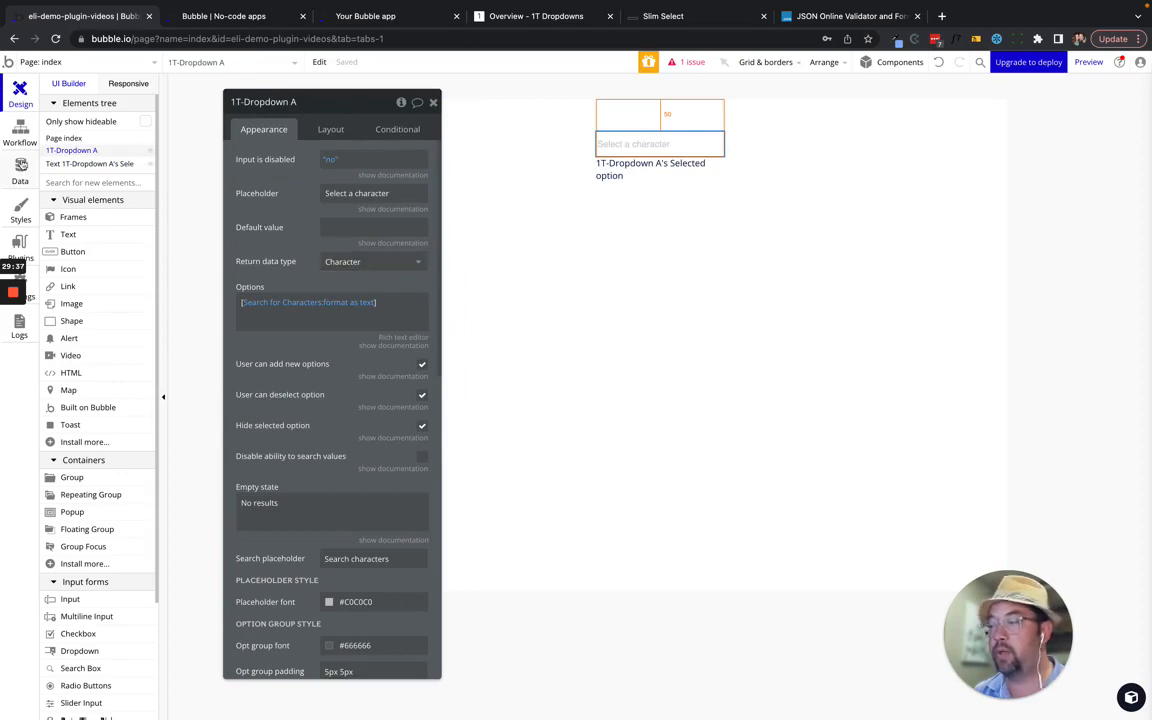
click(20, 163)
click(90, 104)
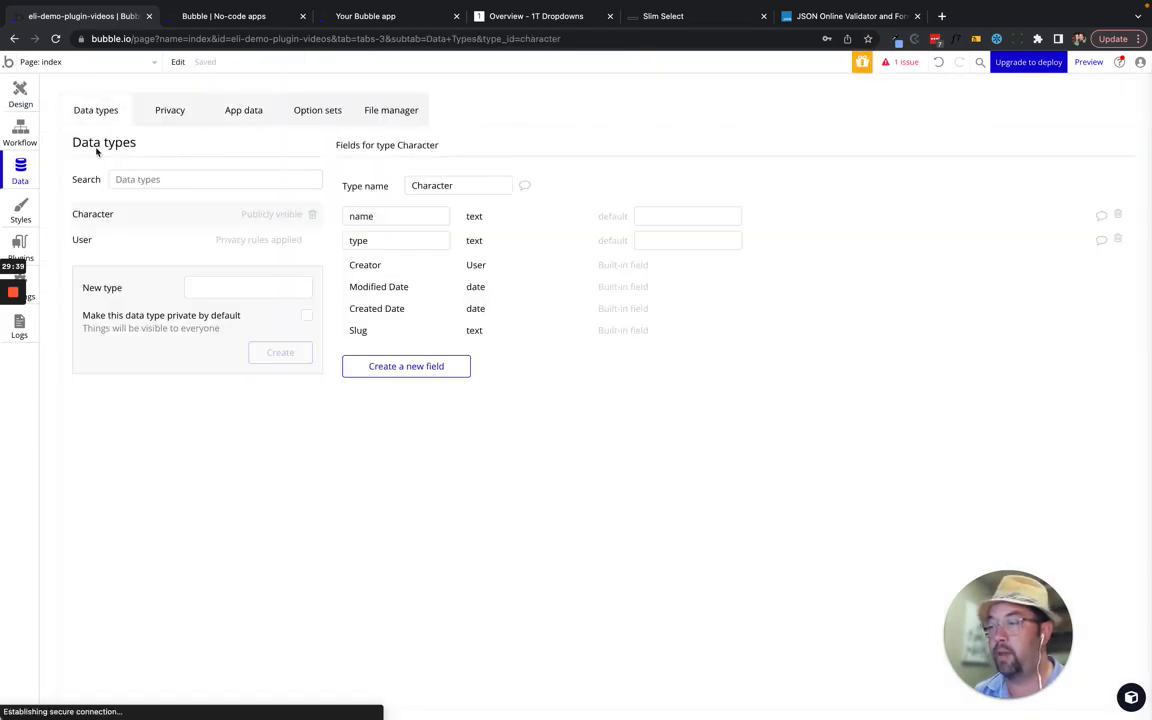
click(19, 88)
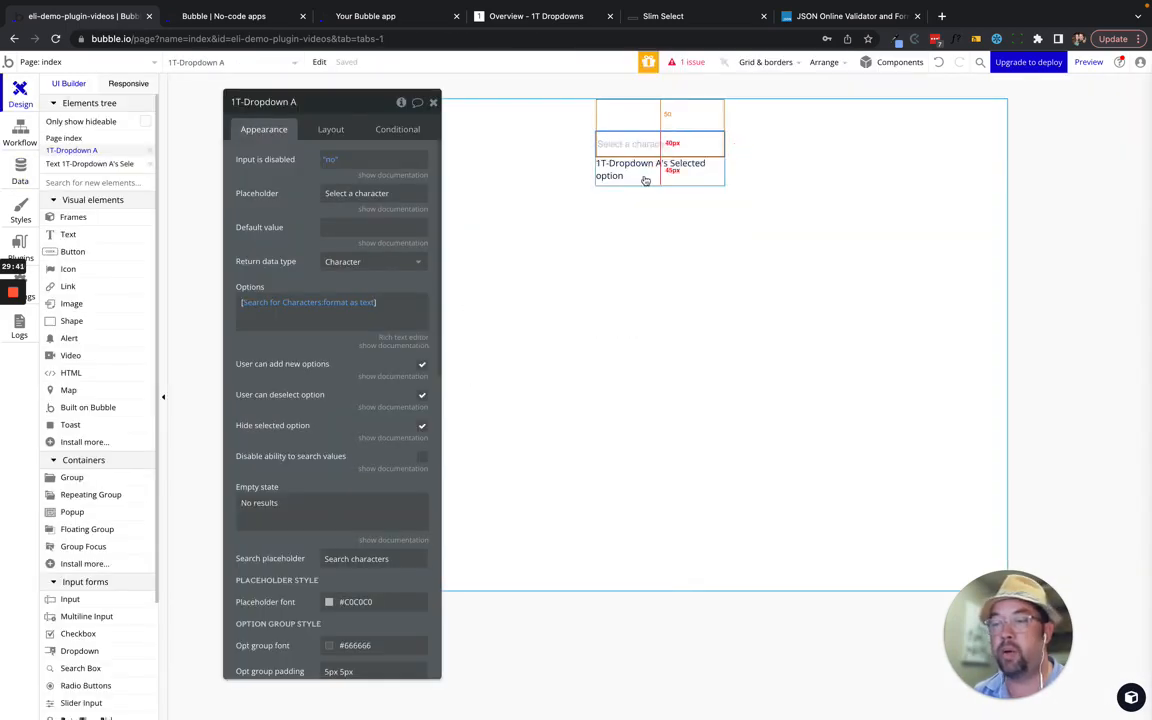
- Extend the text element's dynamic expression with the selected option's name
click(603, 172)
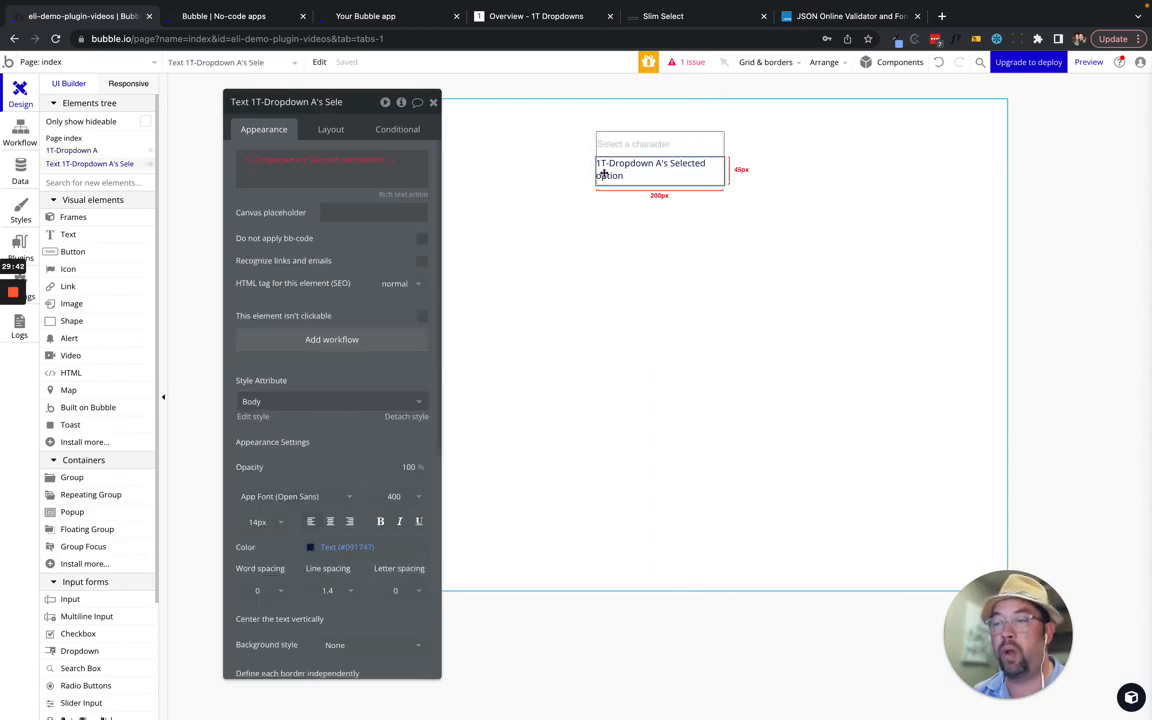
click(377, 159)
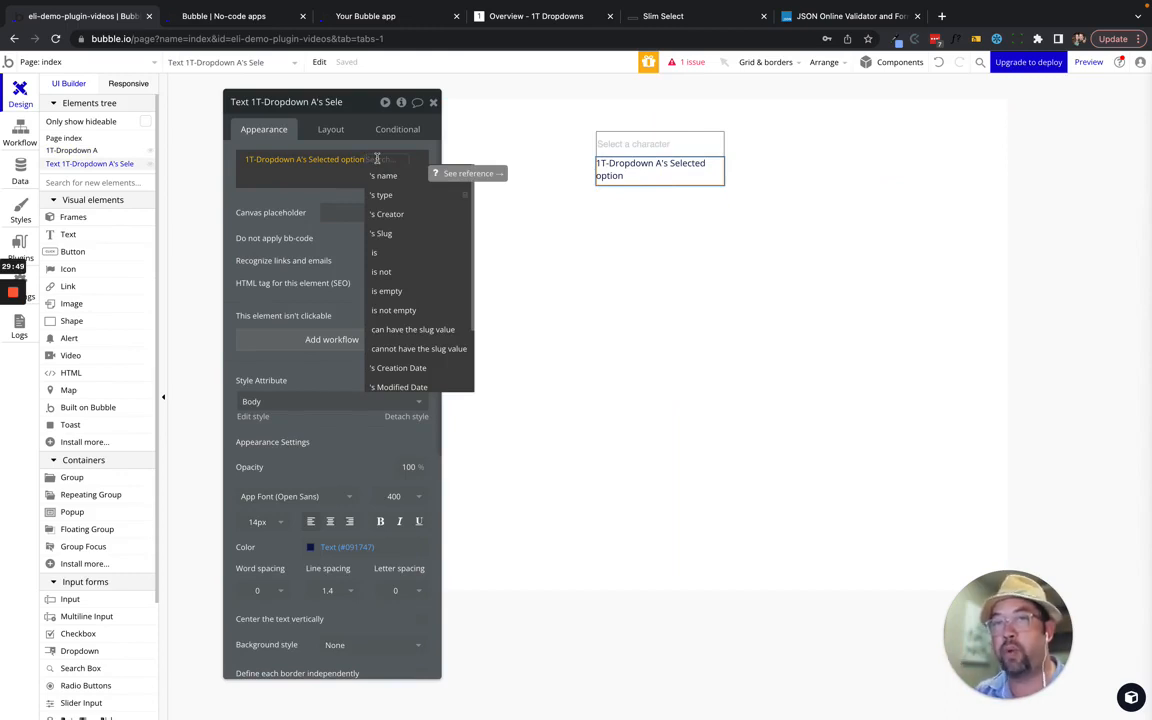
click(383, 175)
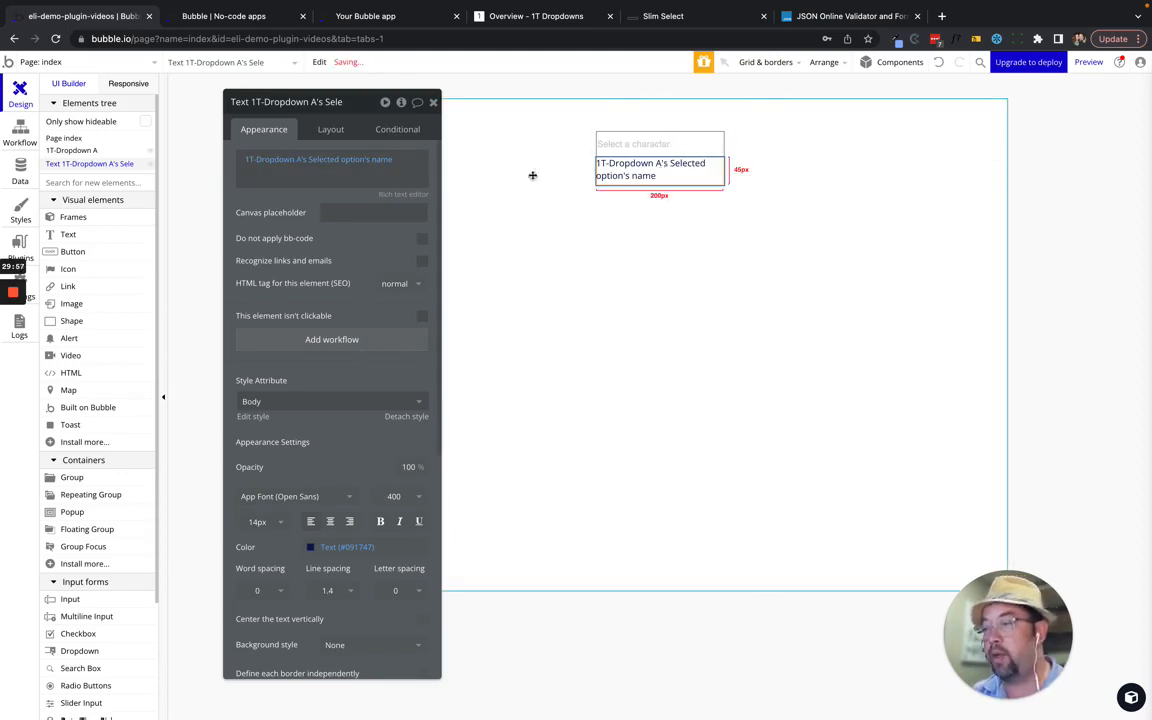
- Move the text element above the dropdown, set its top padding to 50 px, and dismiss the saving notice
click(329, 130)
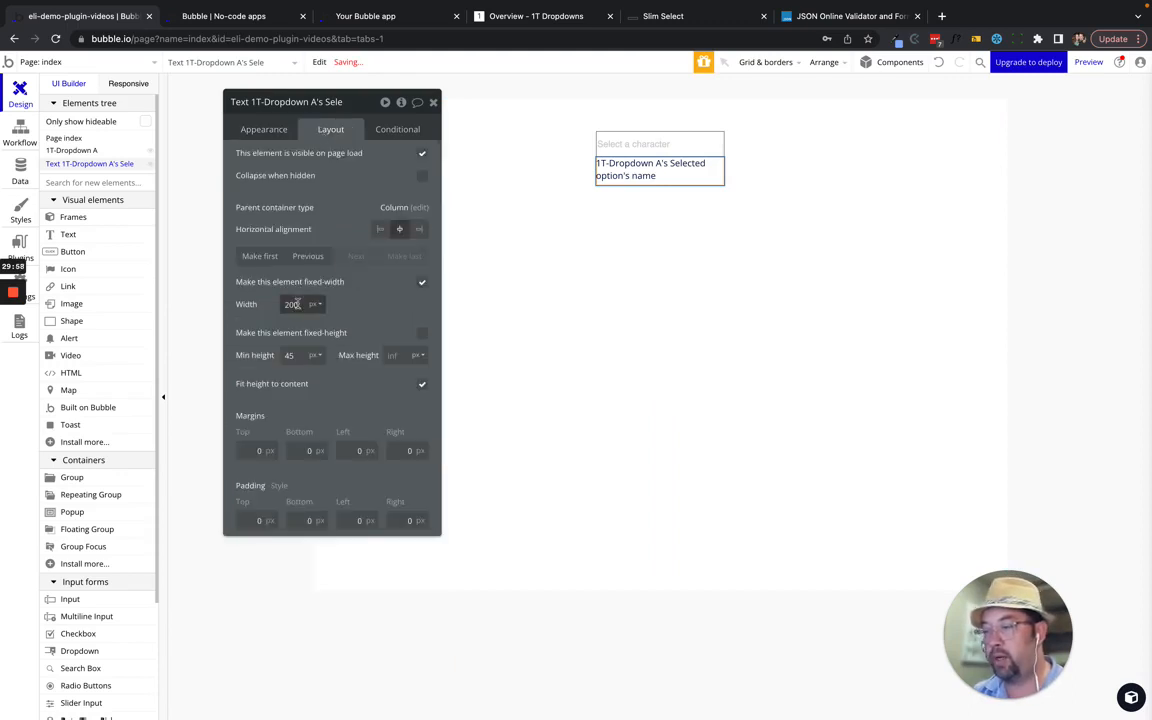
click(305, 256)
click(257, 520)
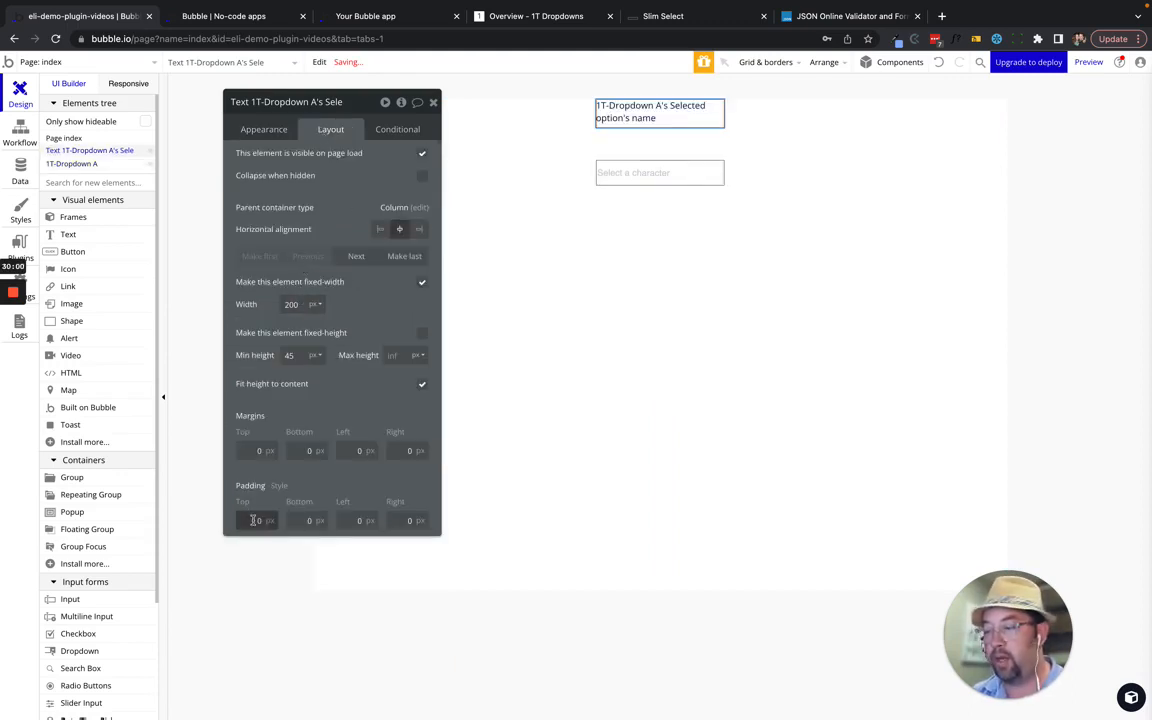
text(50)
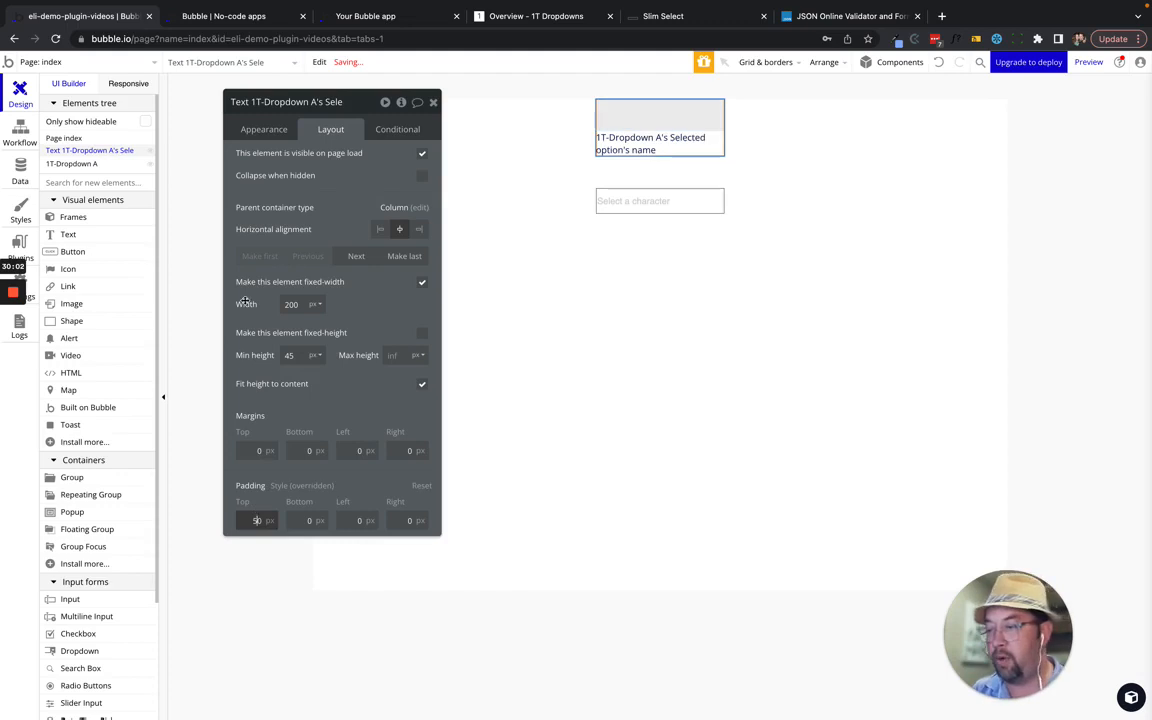
click(315, 199)
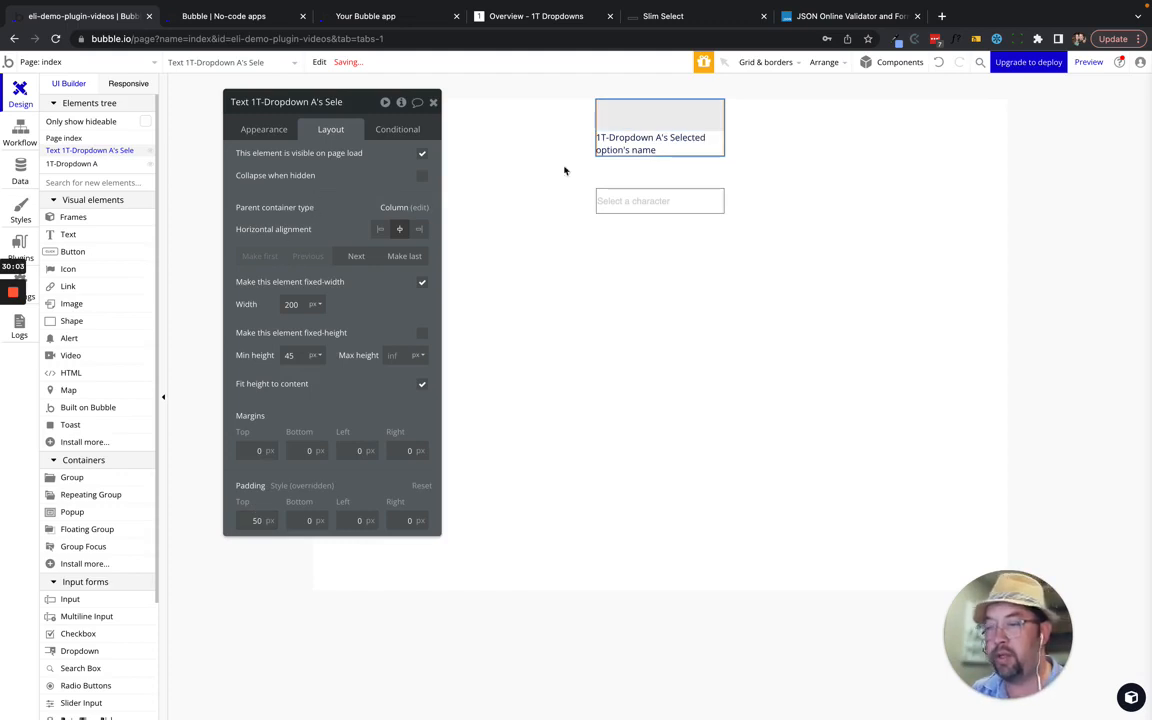
click(652, 203)
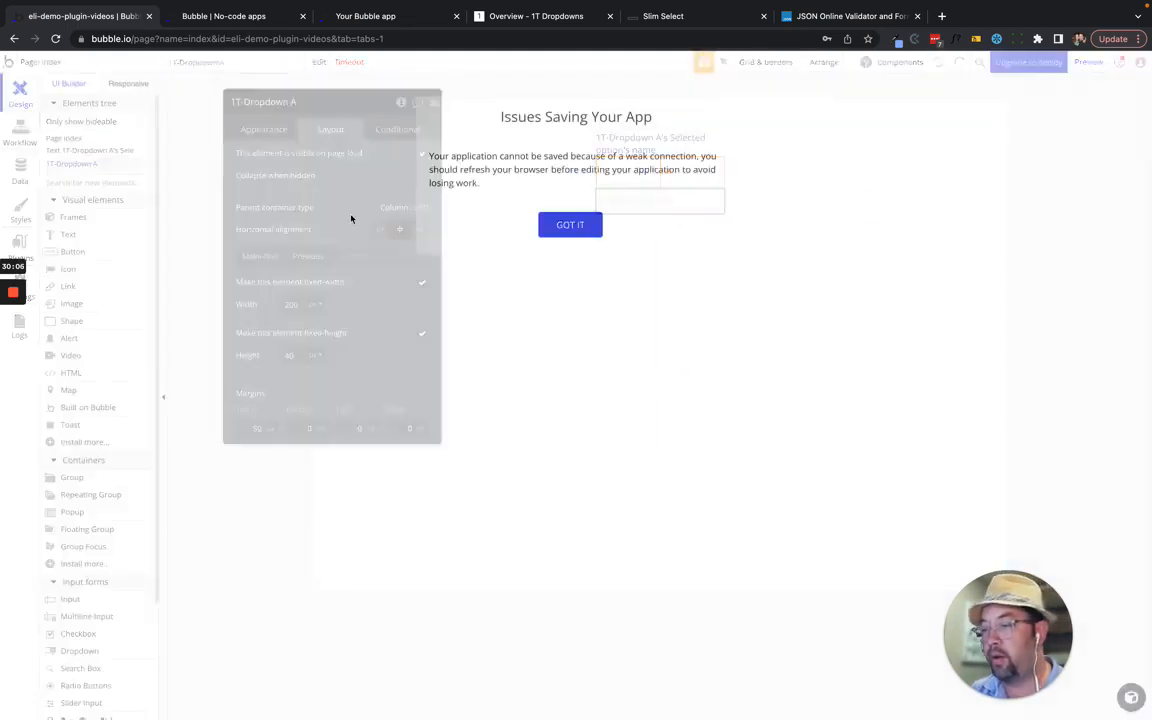
click(570, 225)
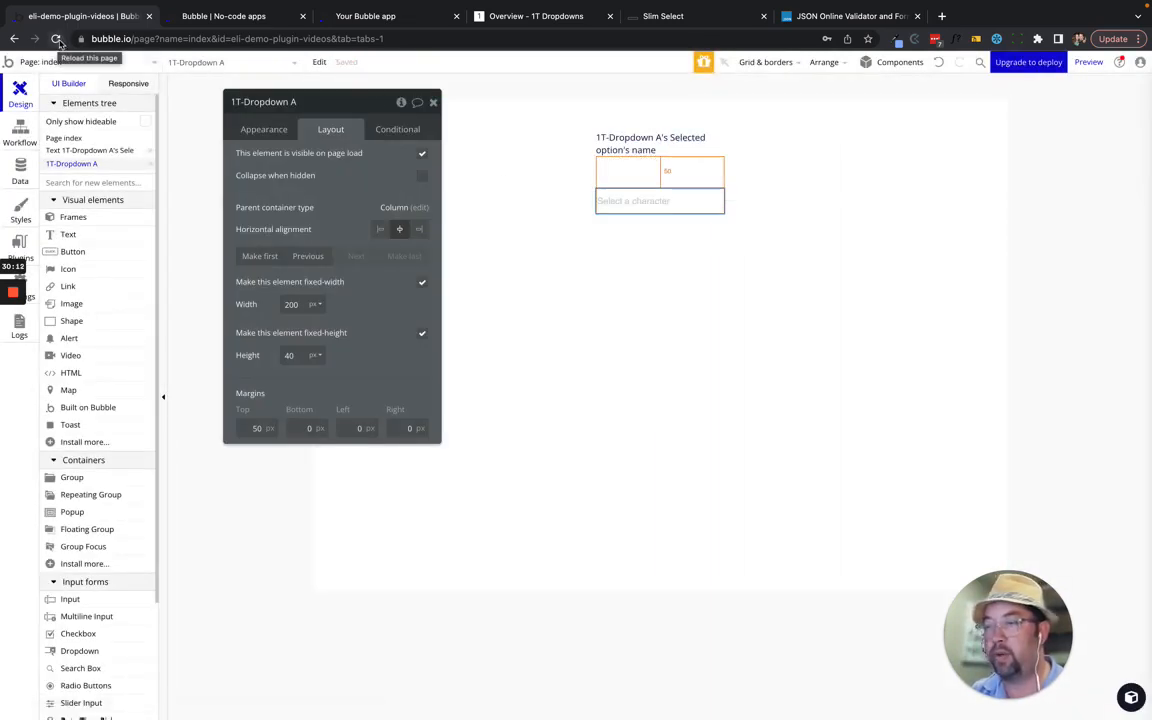
- Refresh the app preview to the latest version and expand the dropdown to check its options
click(224, 16)
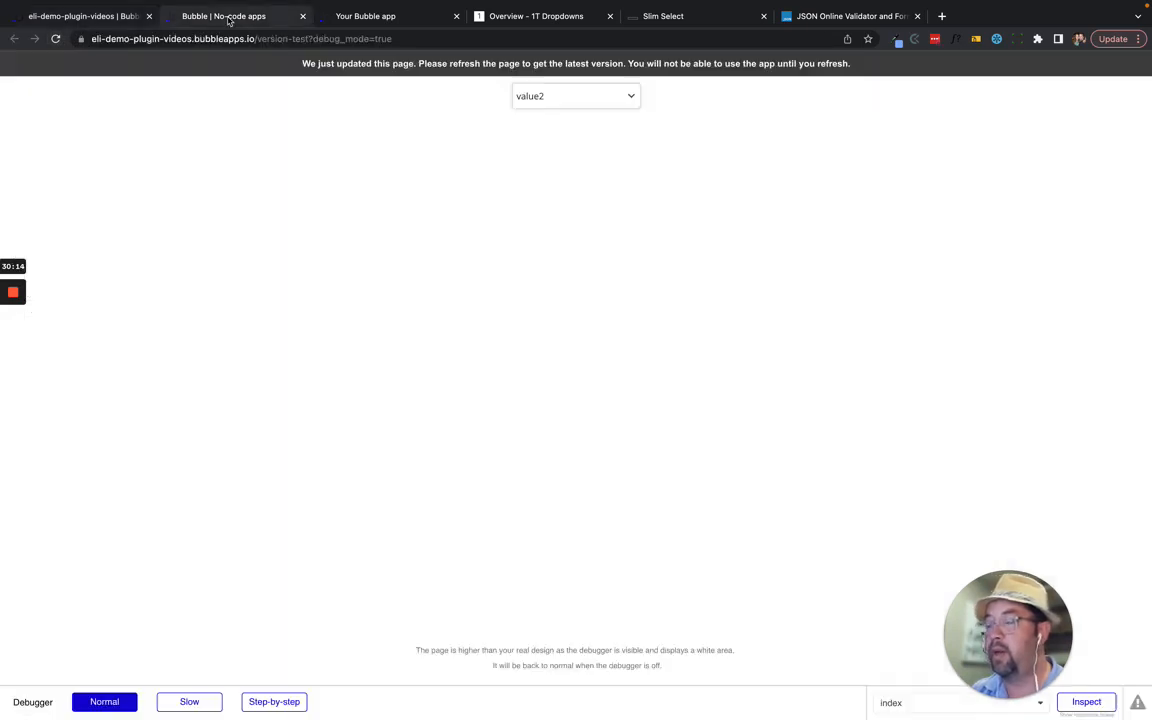
click(457, 66)
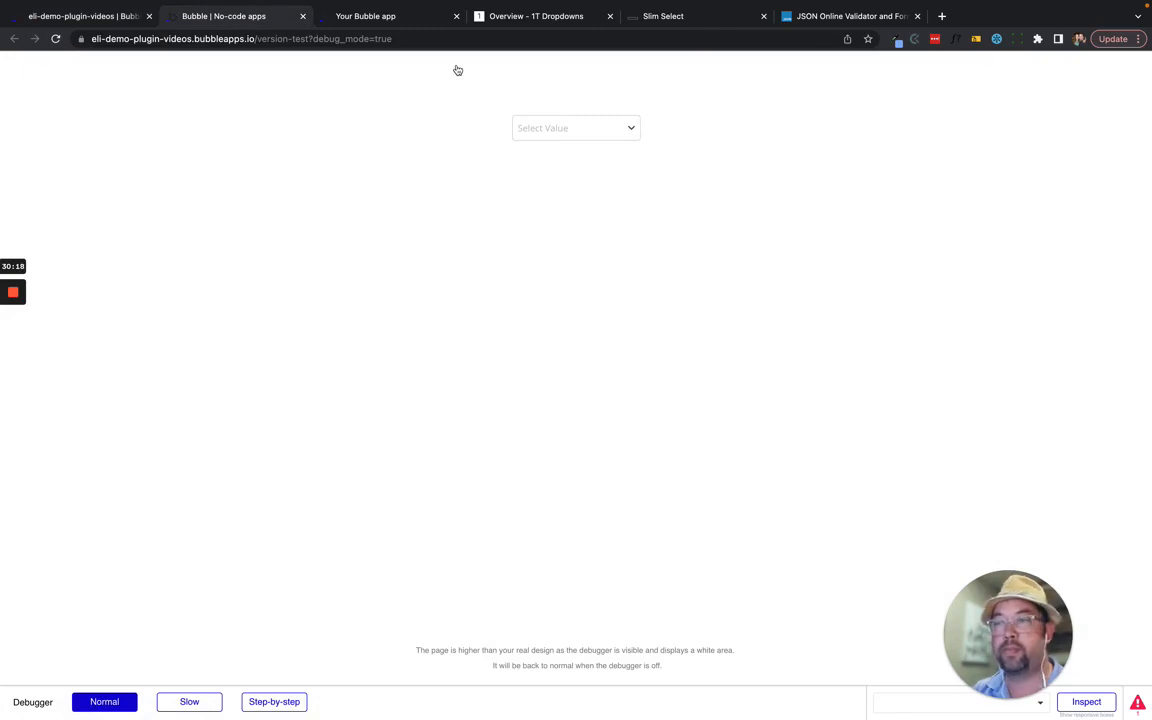
click(609, 129)
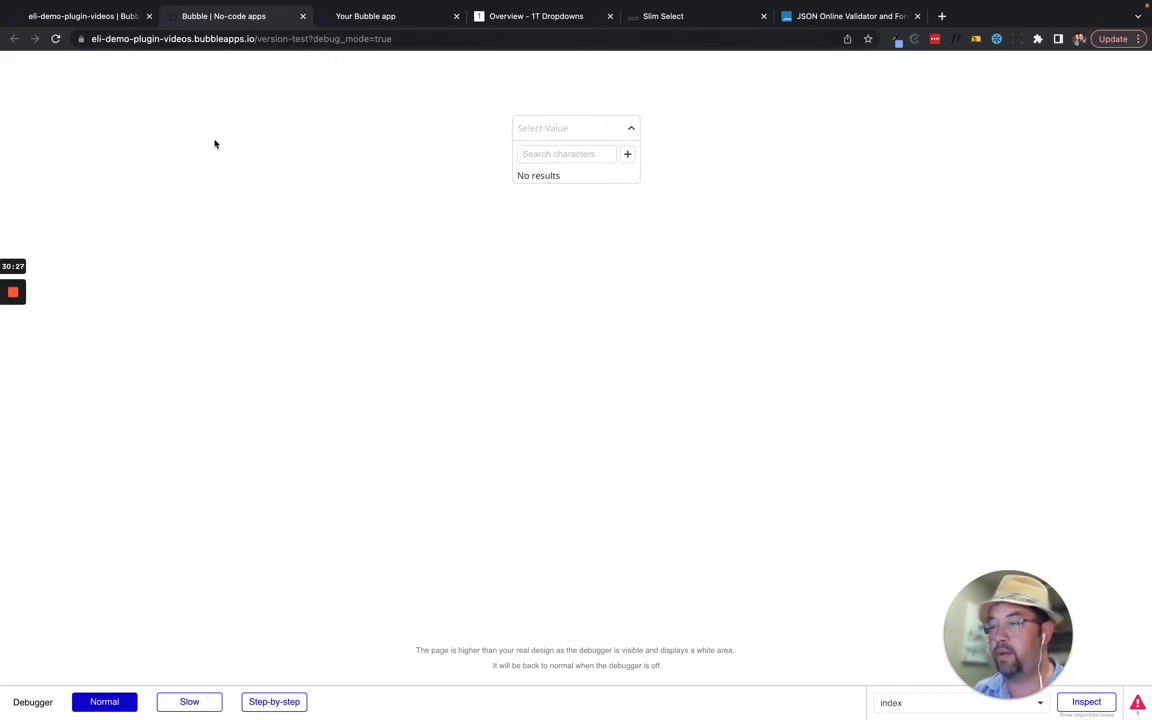
- Examine the dropdown's error details in the preview's debugger, opening the browser's developer tools and closing them again
click(90, 16)
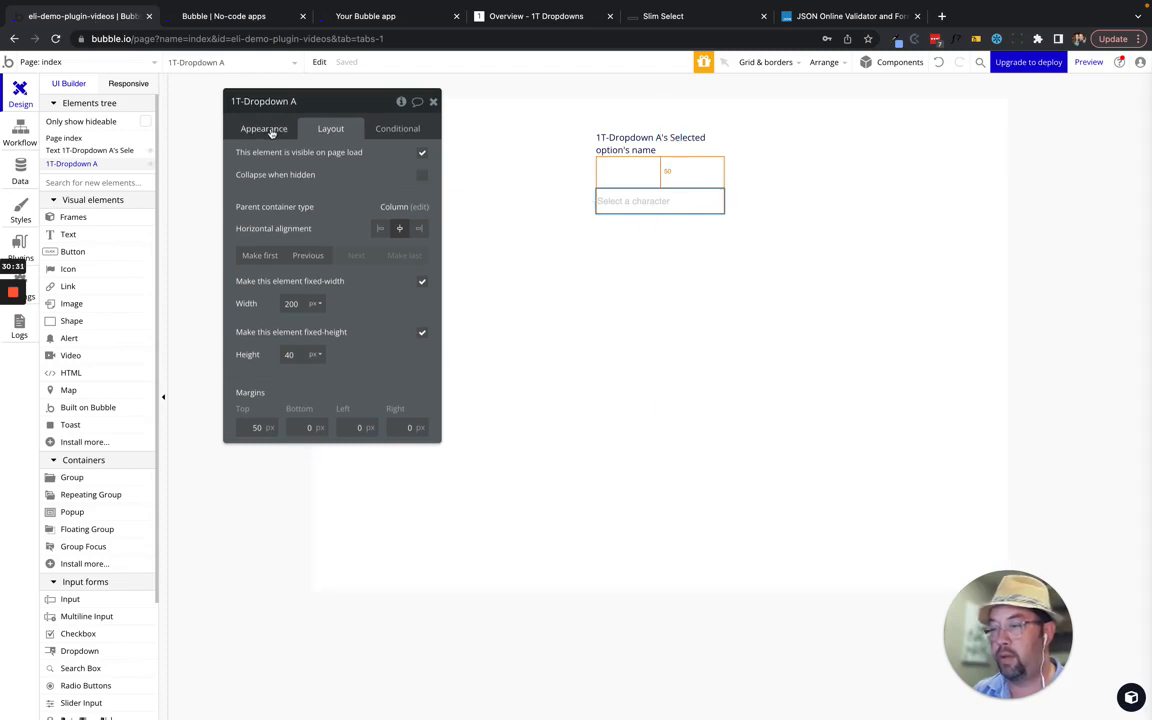
click(225, 20)
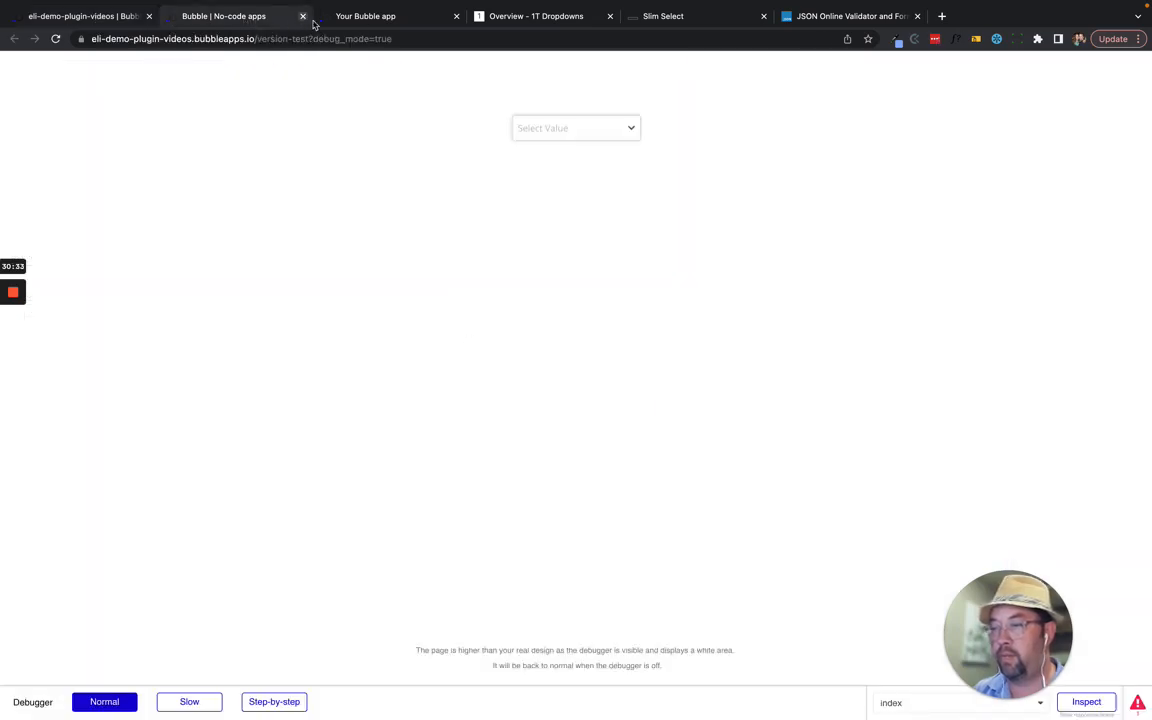
right_click(599, 196)
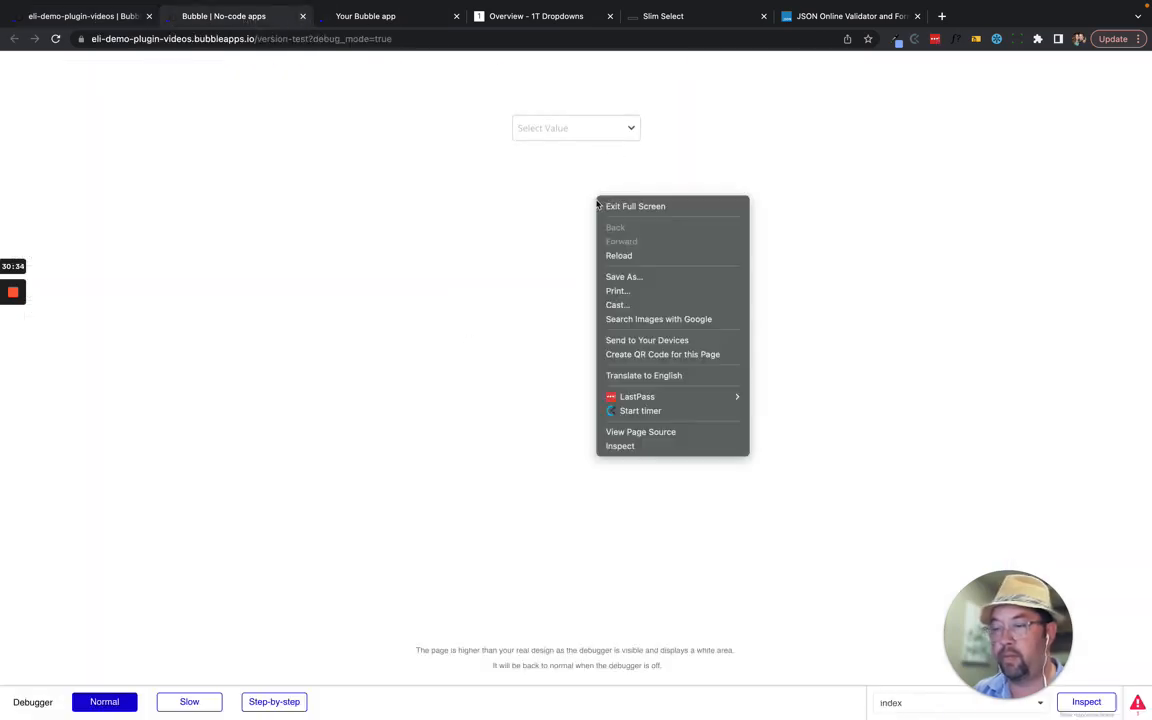
click(650, 448)
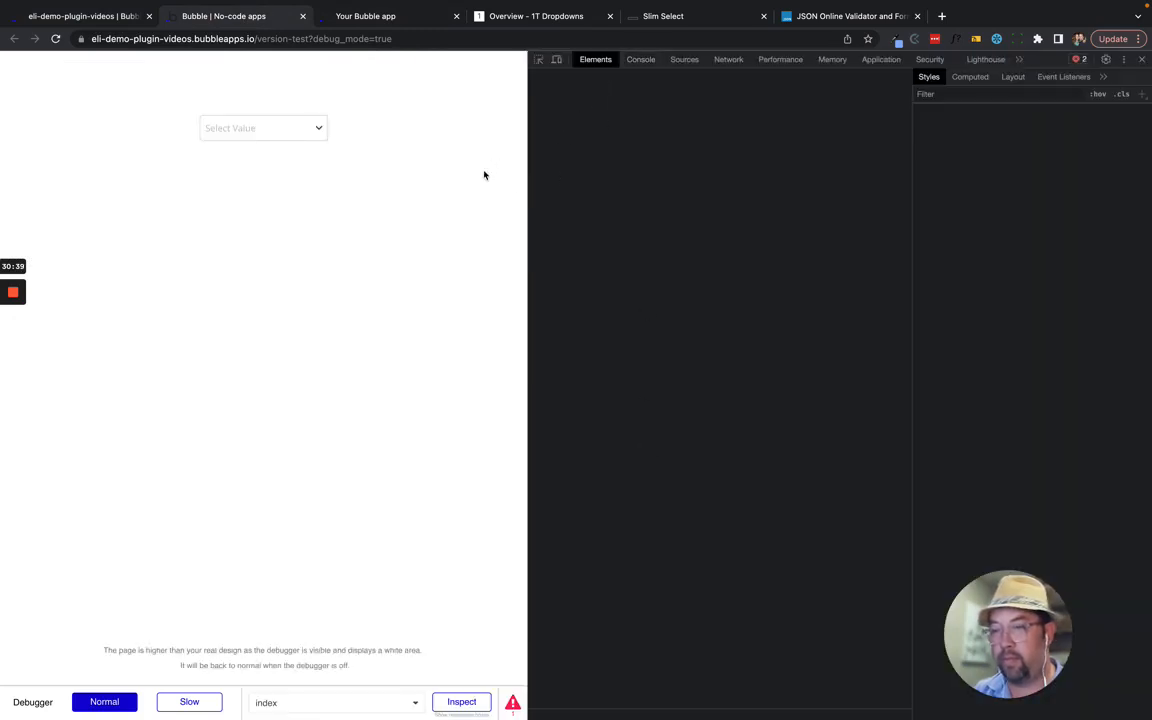
click(512, 703)
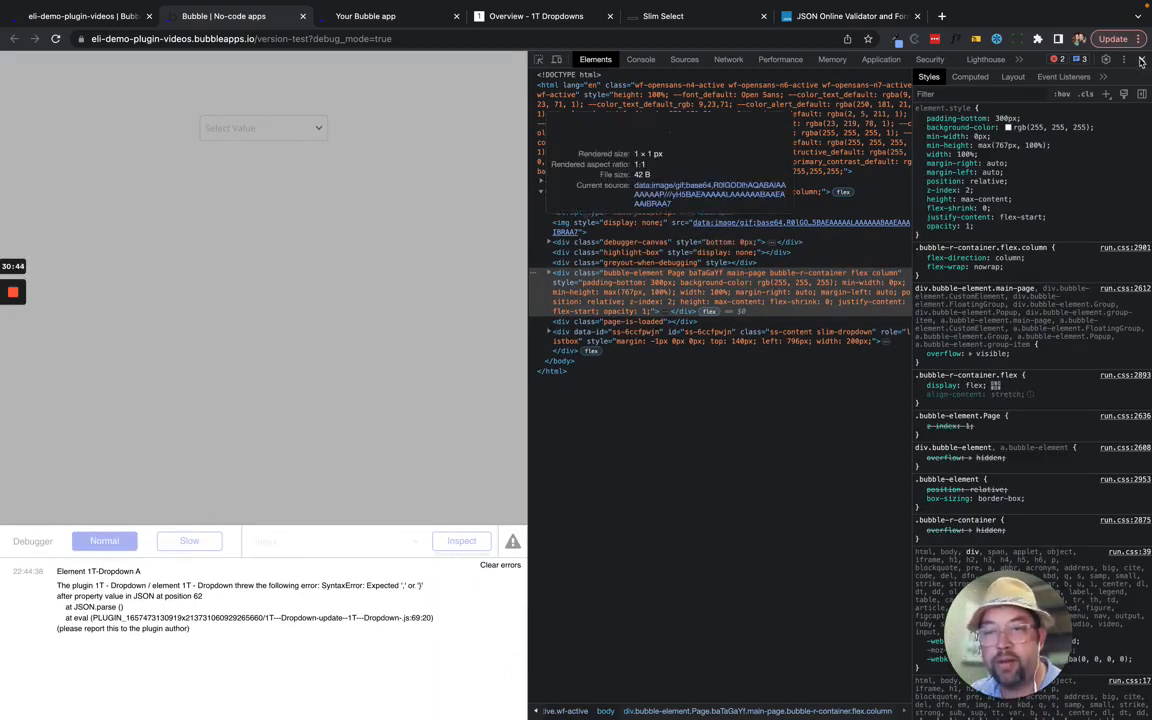
key(super+alt+i)
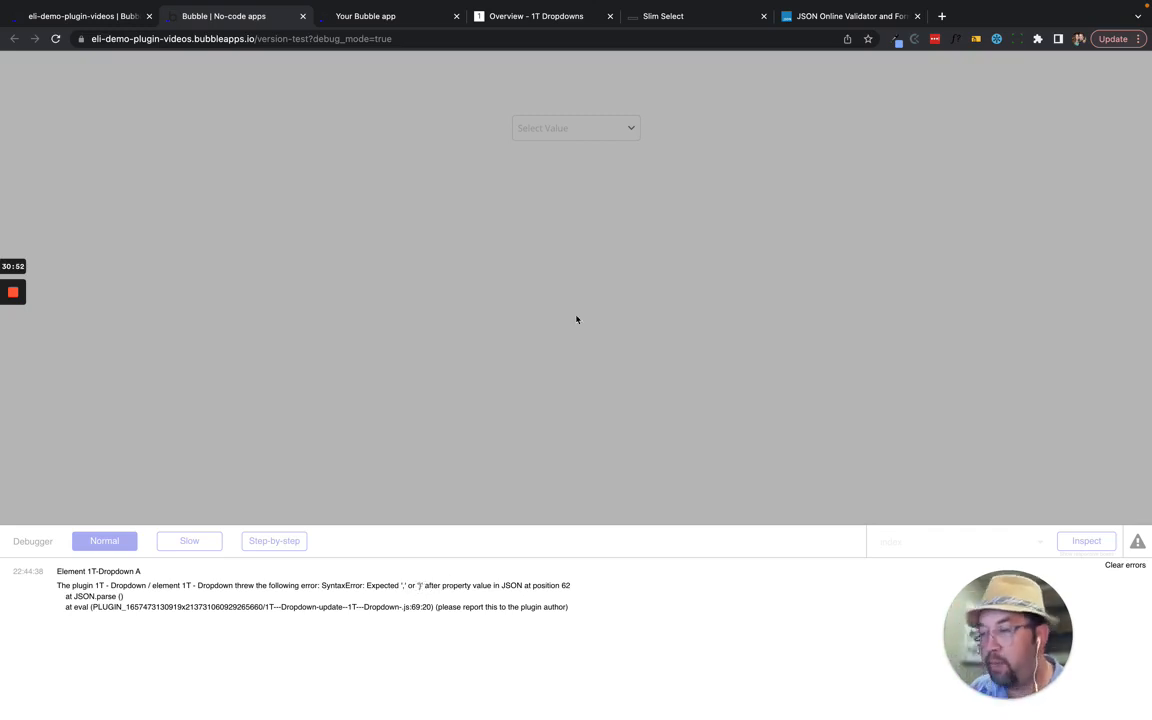
- Format This Character's unique id as JSON-safe after the "value" key in the dropdown's options text
click(84, 18)
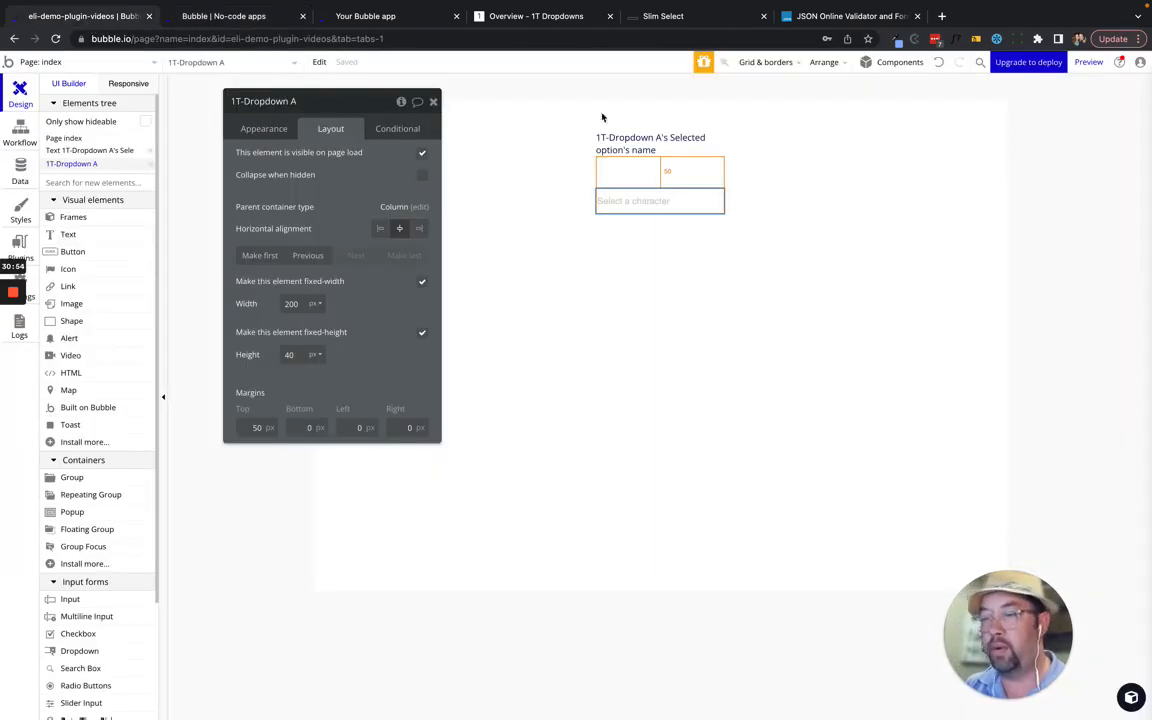
click(263, 129)
click(348, 303)
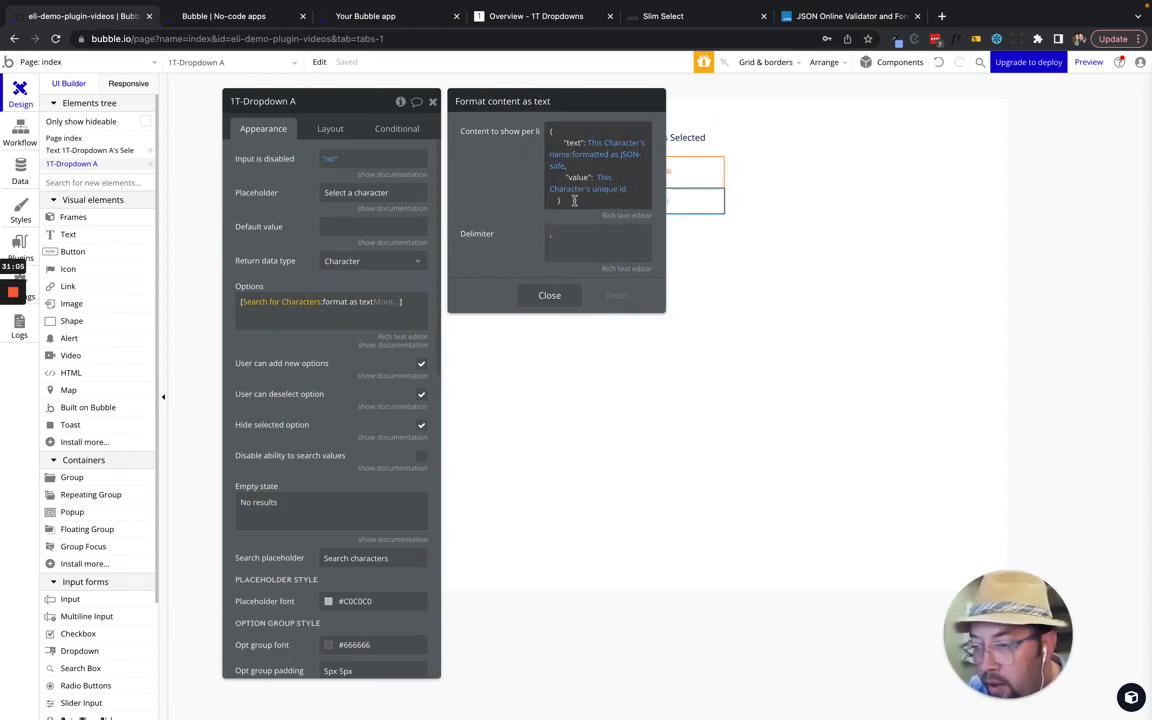
click(606, 189)
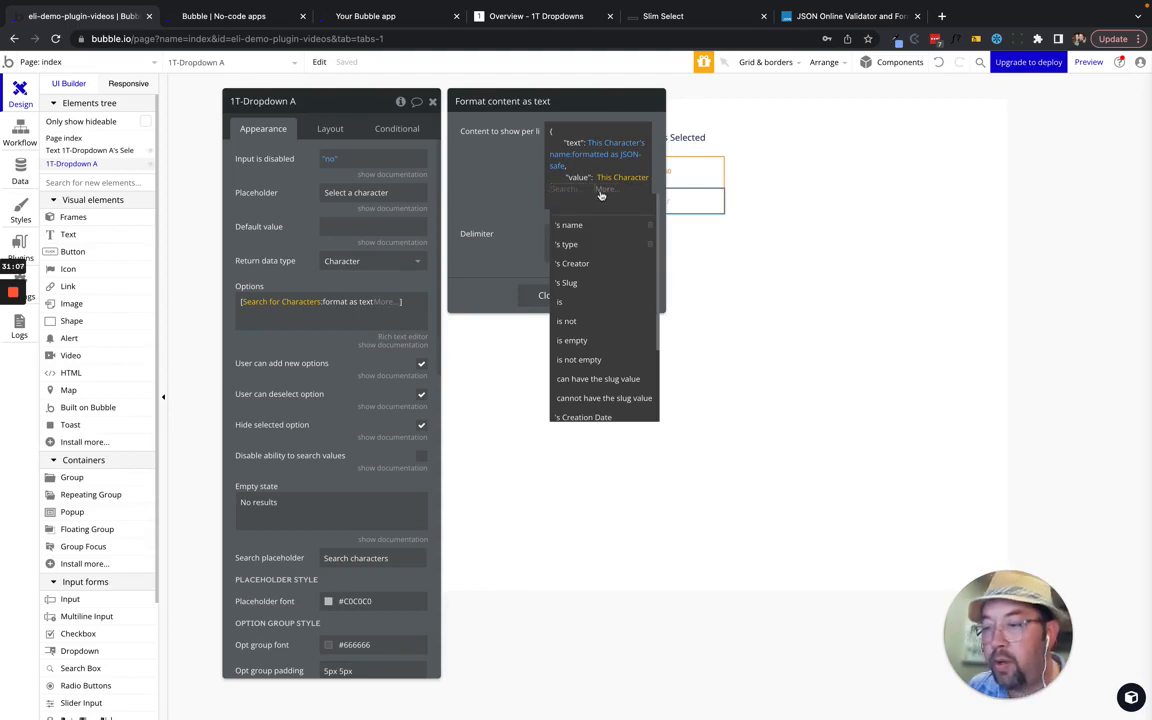
scroll(606, 300, down, 3)
click(600, 236)
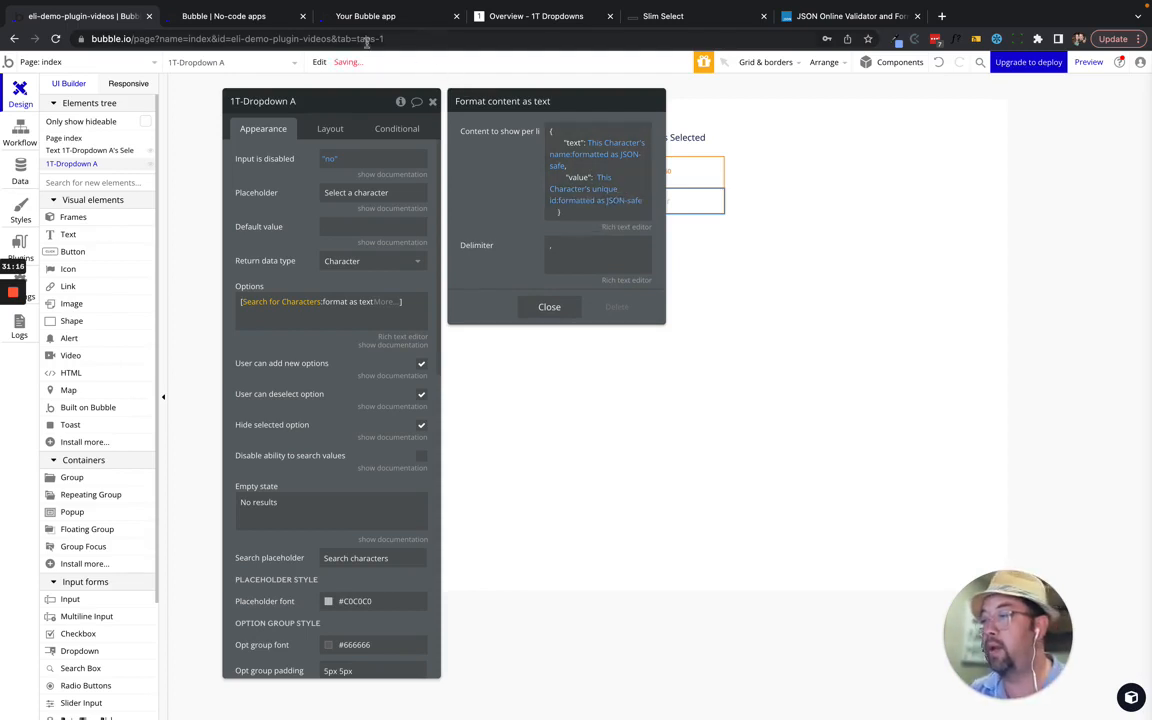
- Reload the app preview to test the updated dropdown options
click(196, 16)
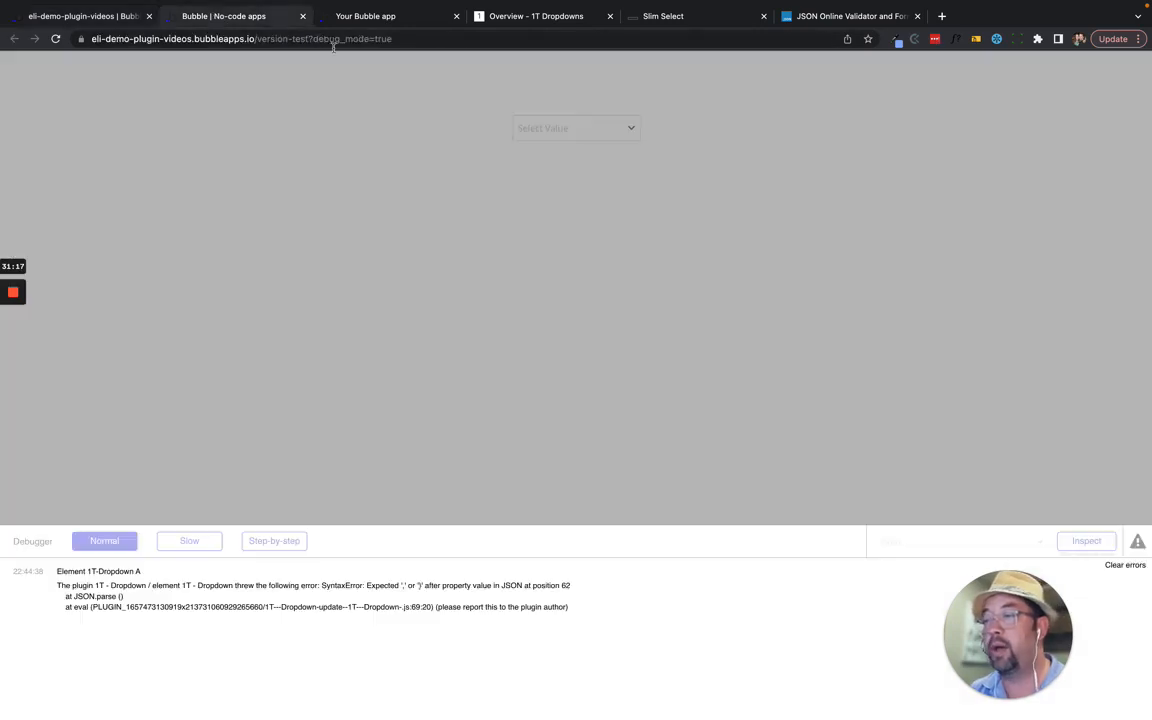
click(56, 39)
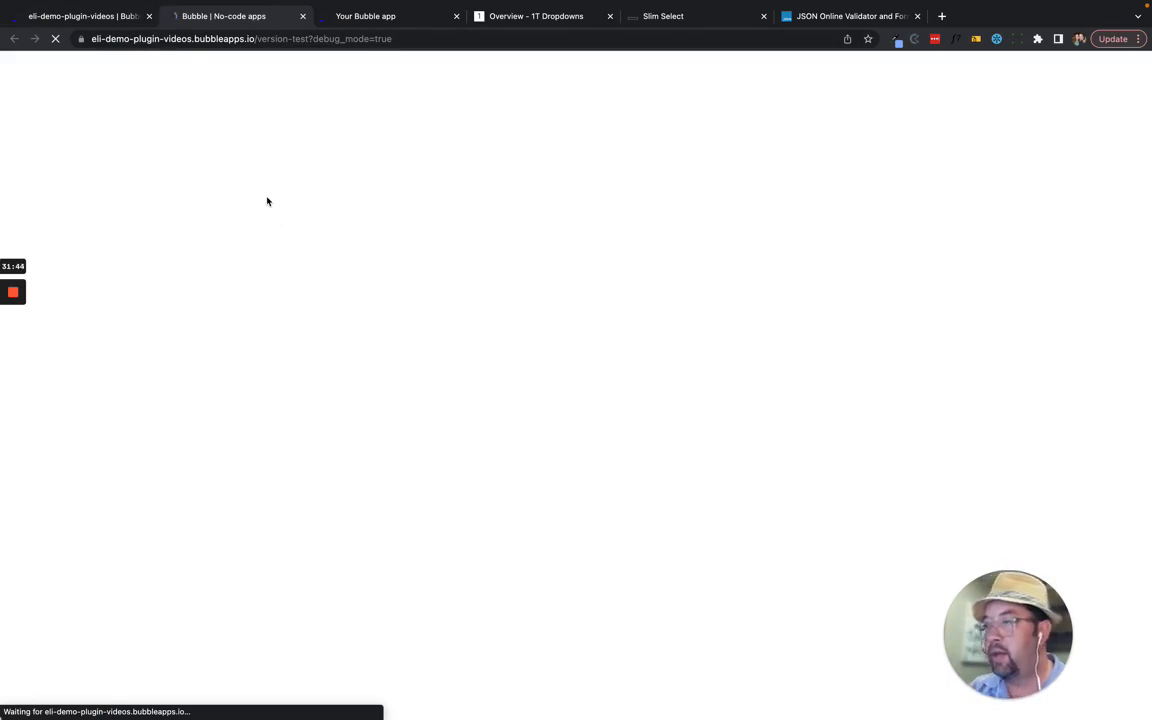
- Retry saving the app in the Bubble editor, and refresh the preview page to the latest version
click(62, 16)
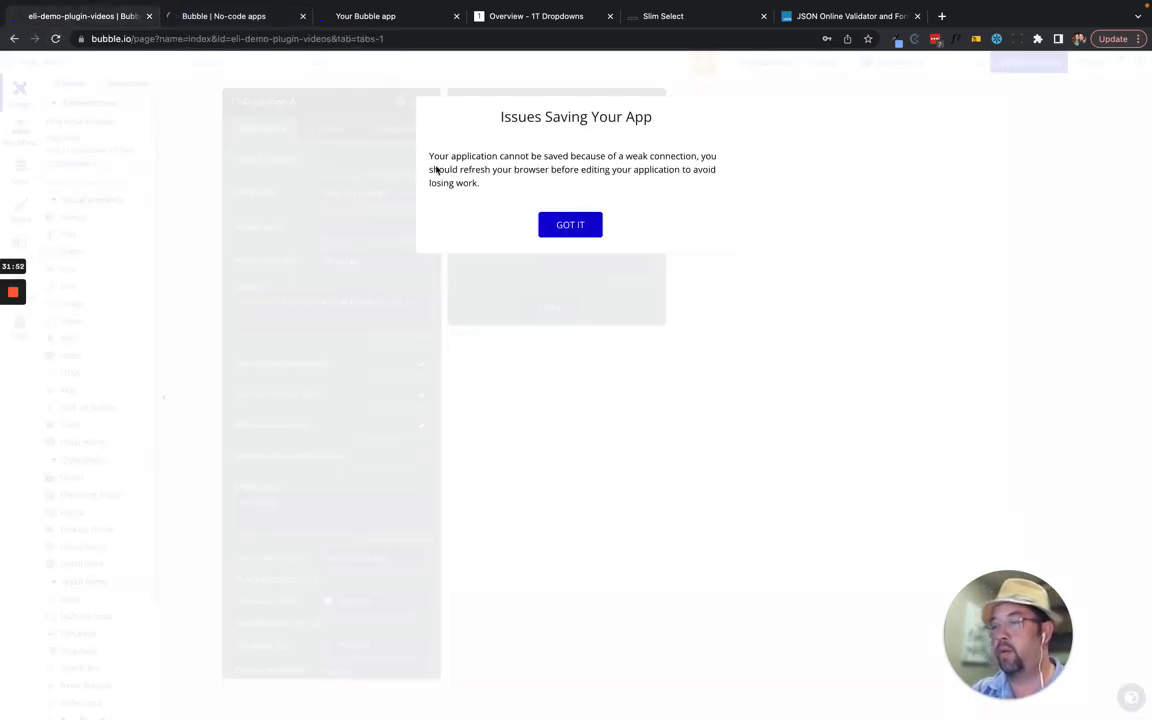
click(583, 220)
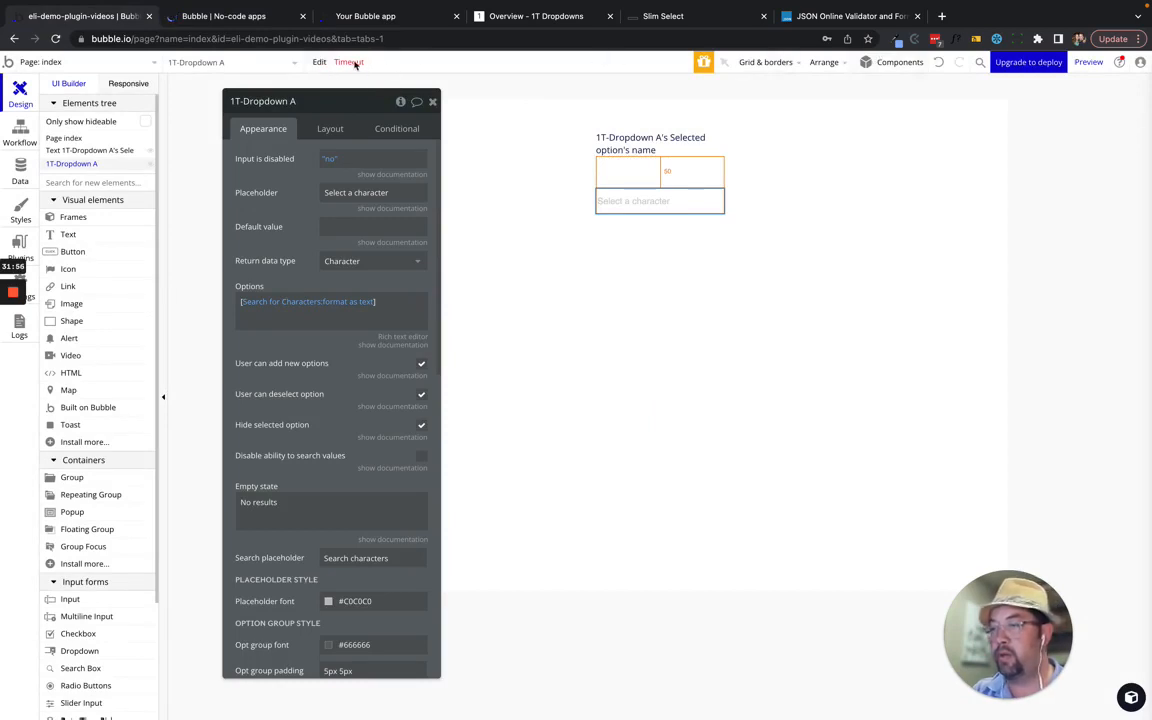
click(350, 62)
click(231, 16)
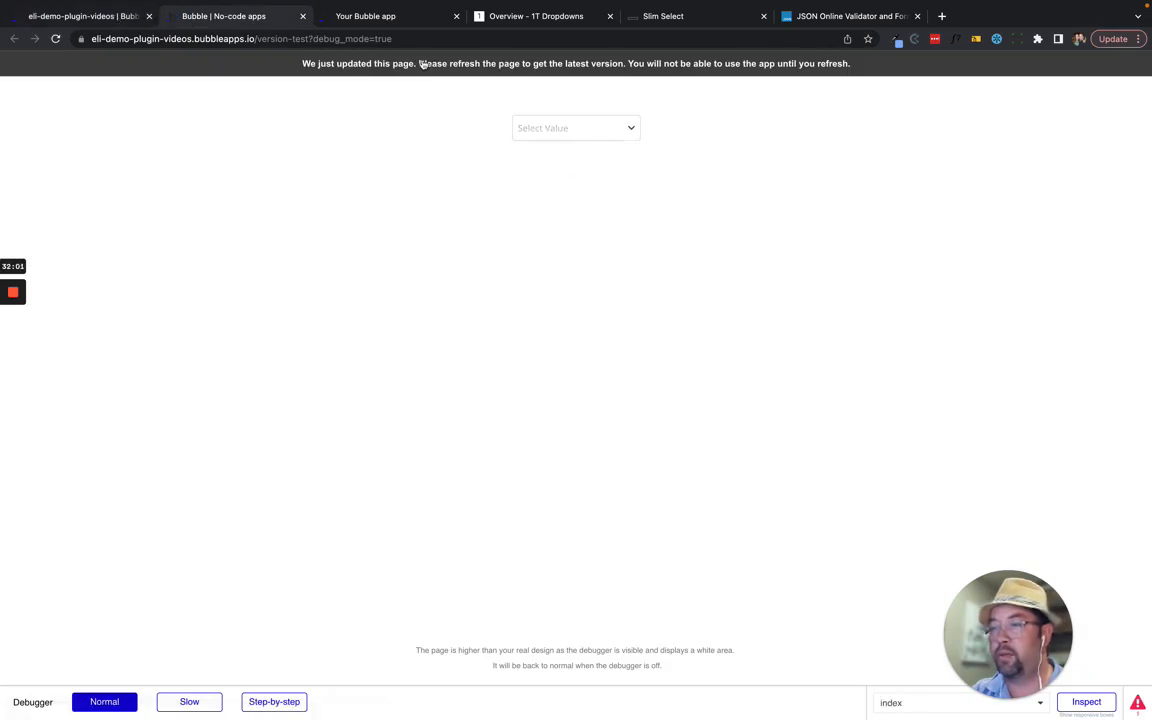
click(422, 62)
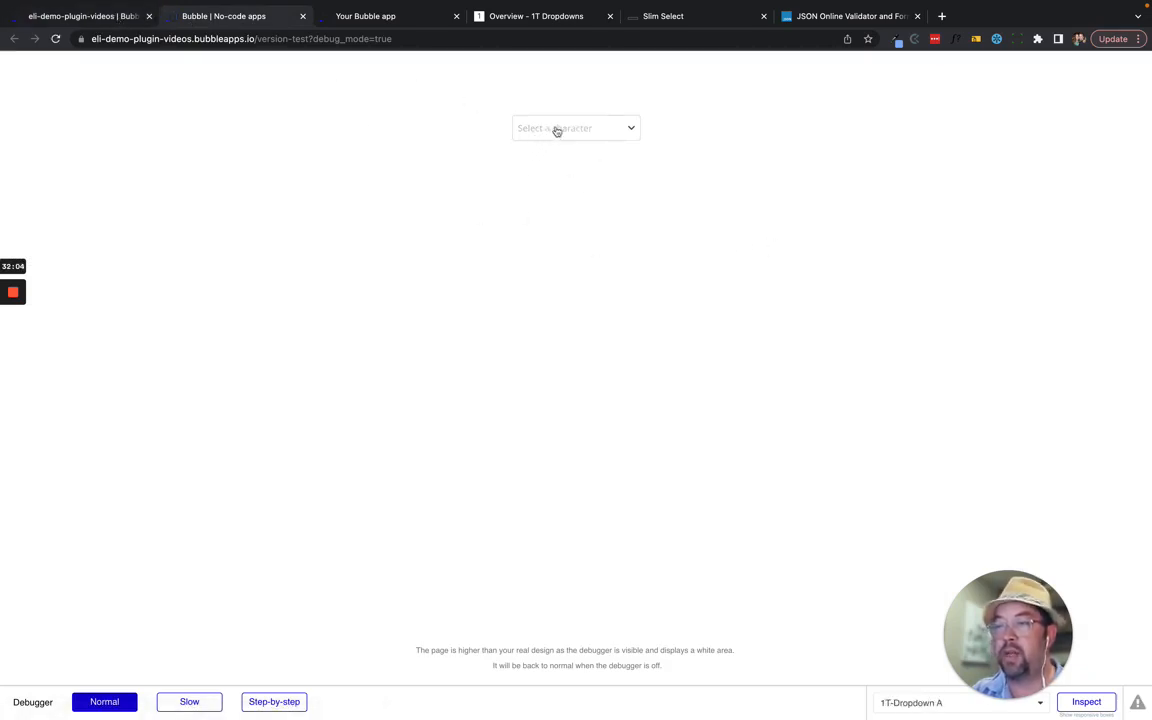
- Test the character dropdown in the preview by selecting Alice in Wonderland, followed by Alexander the Great
click(622, 133)
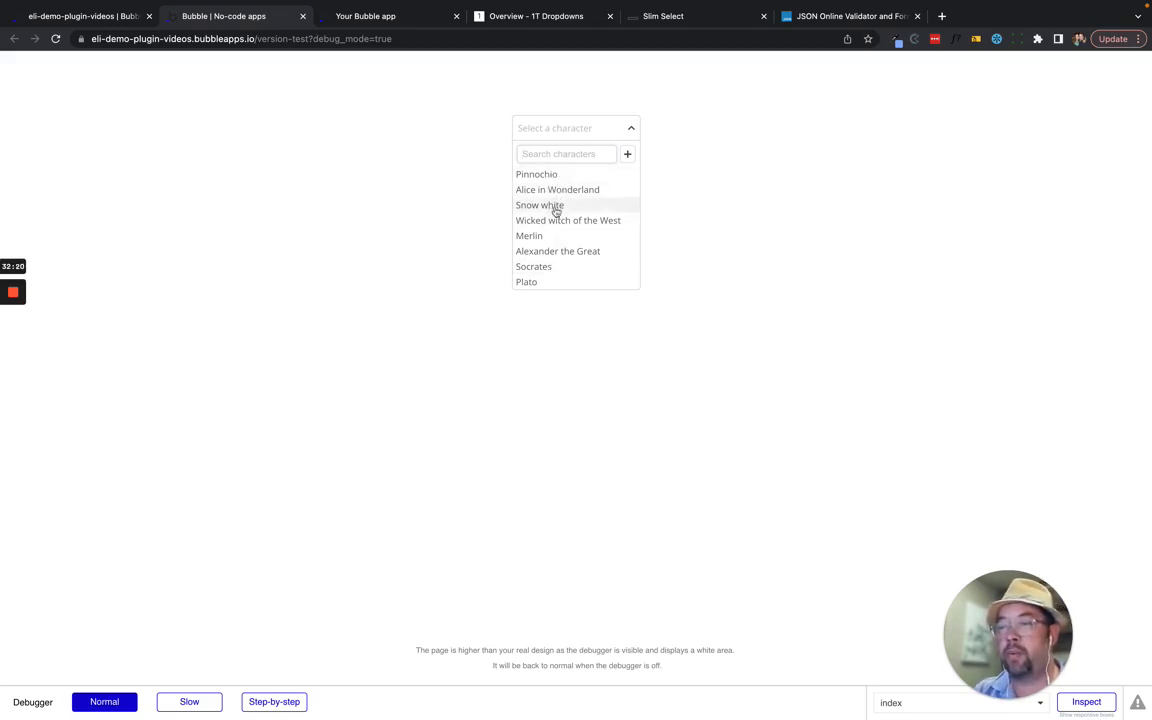
click(557, 190)
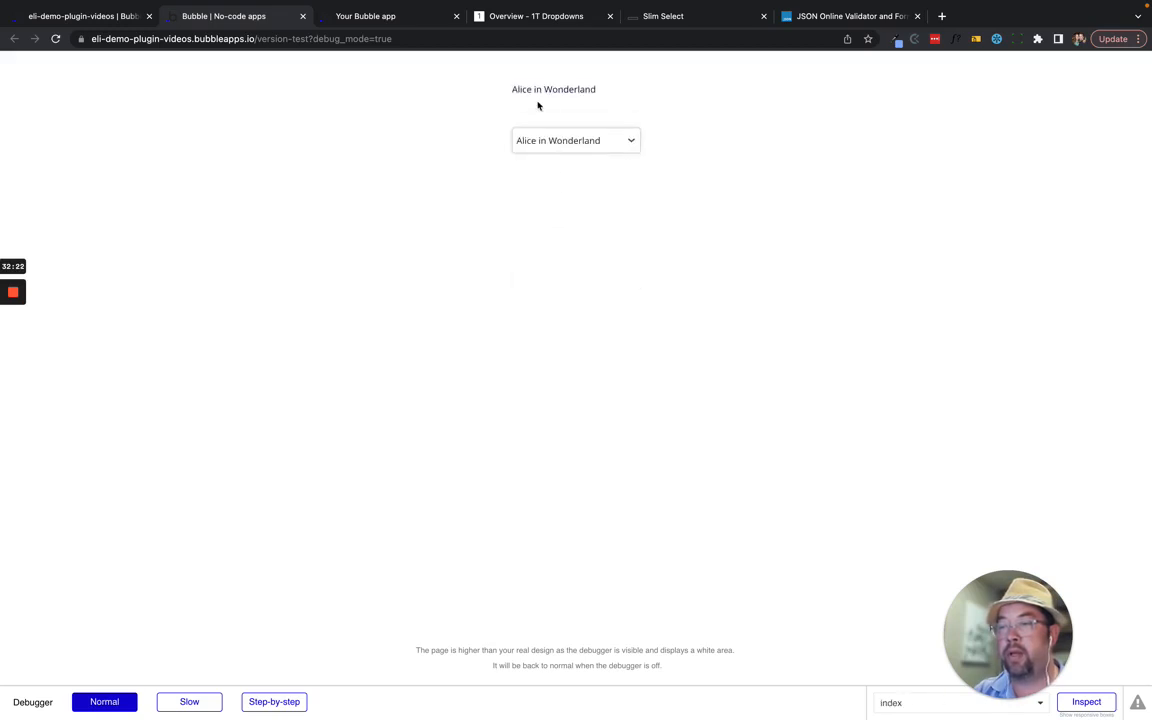
click(557, 146)
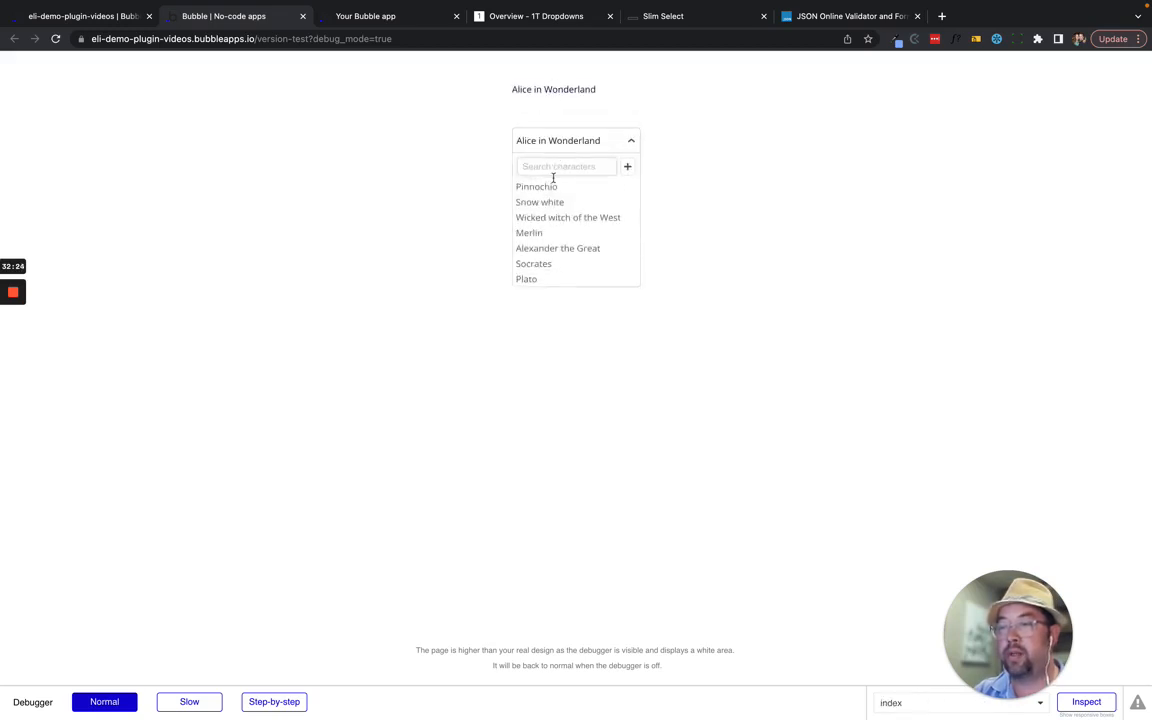
click(555, 250)
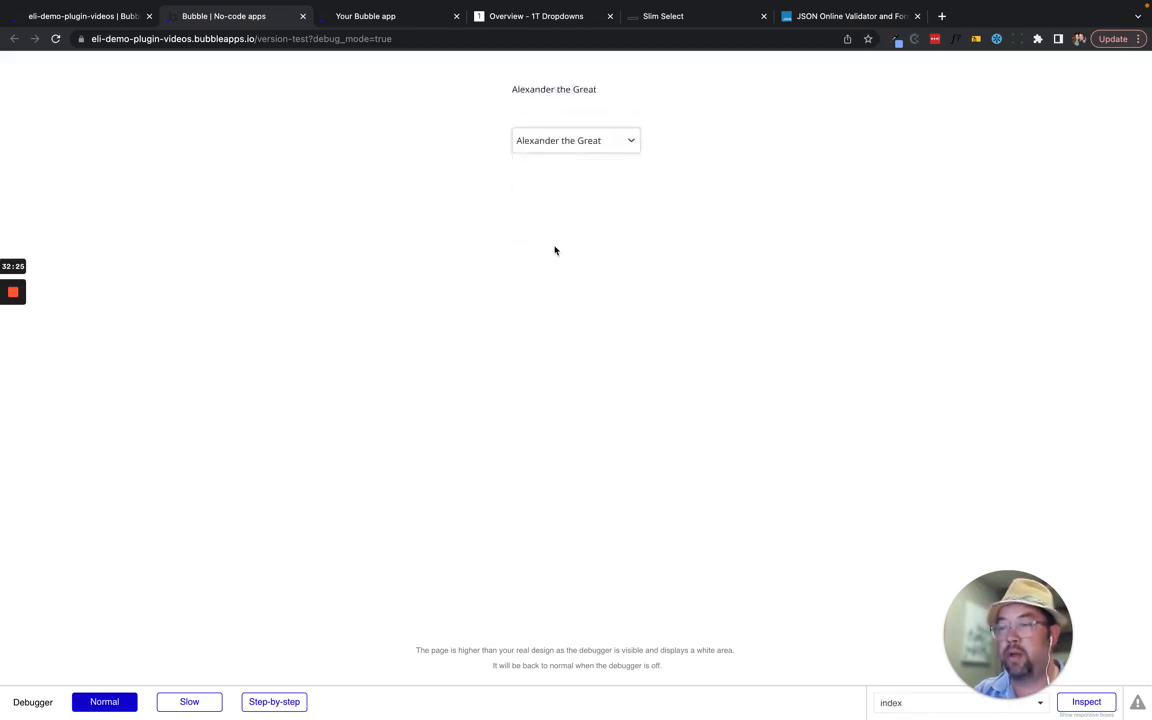
- Test the dropdown's character search with "och" and "Pin", clearing the search term each time
click(573, 141)
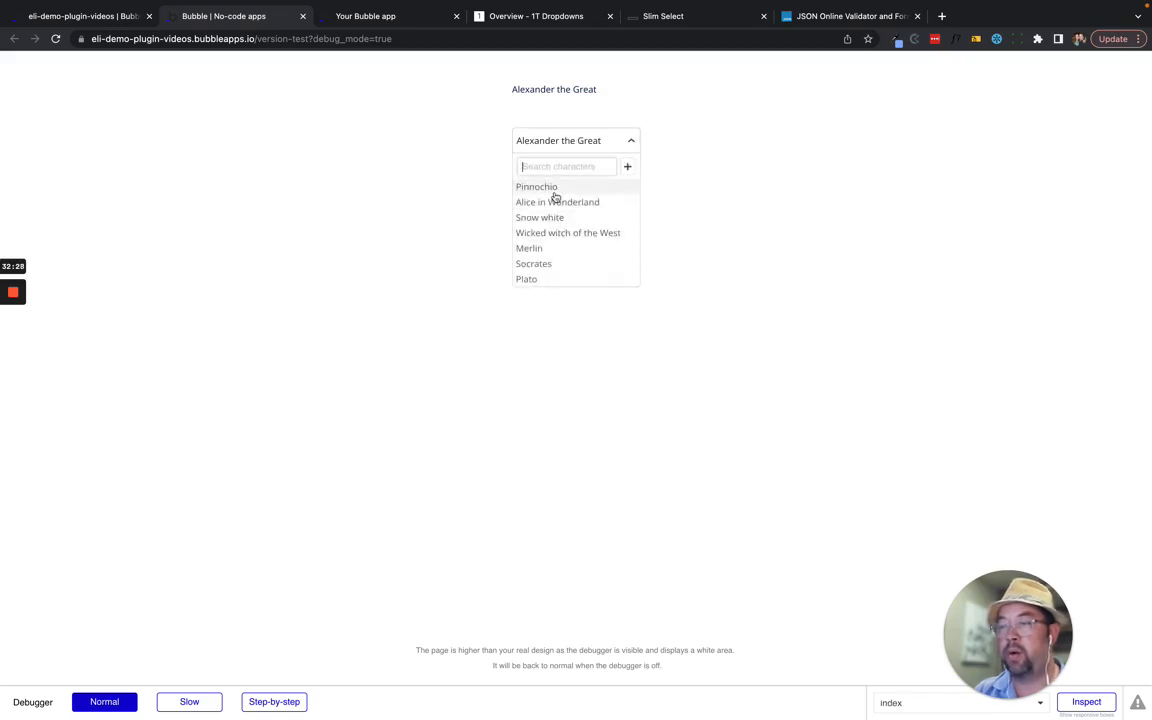
text(och)
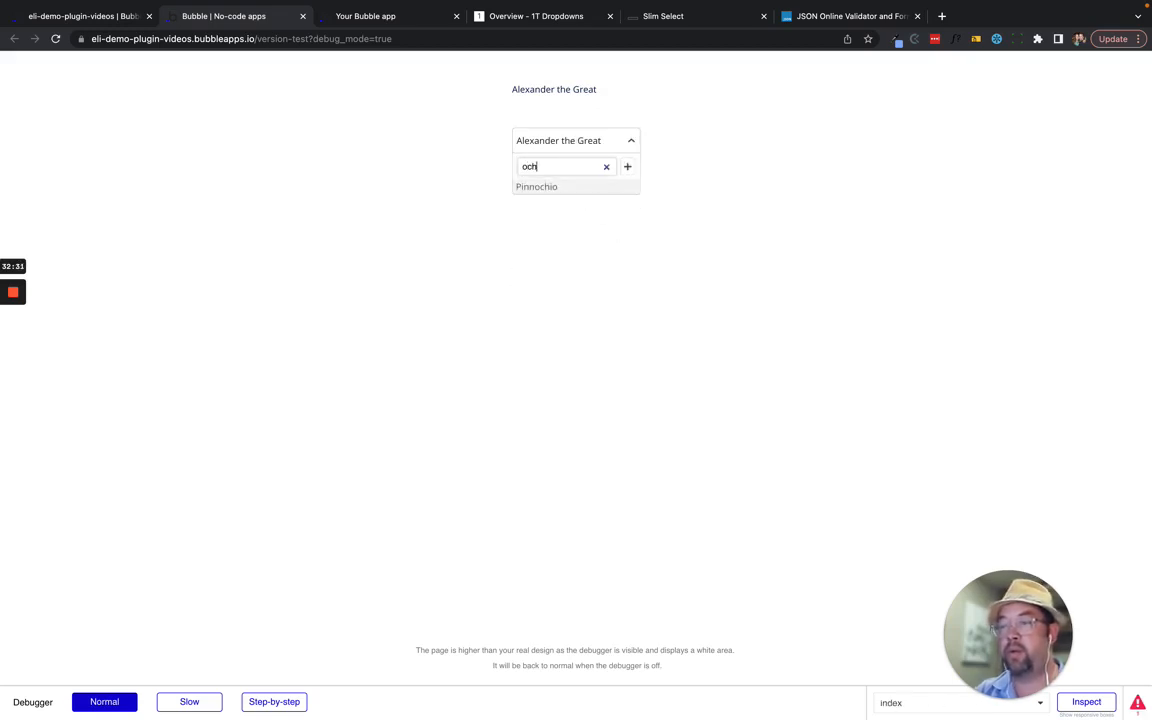
key(BackSpace)
key(BackSpace)
key(BackSpace)
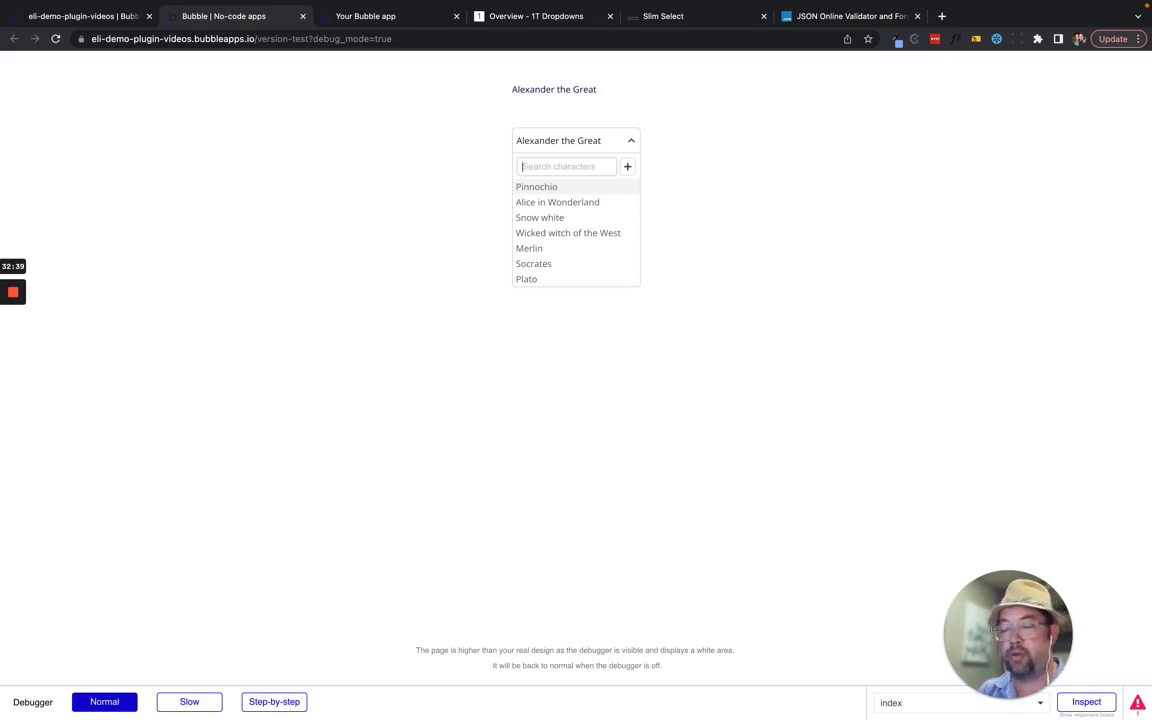
text(Pin)
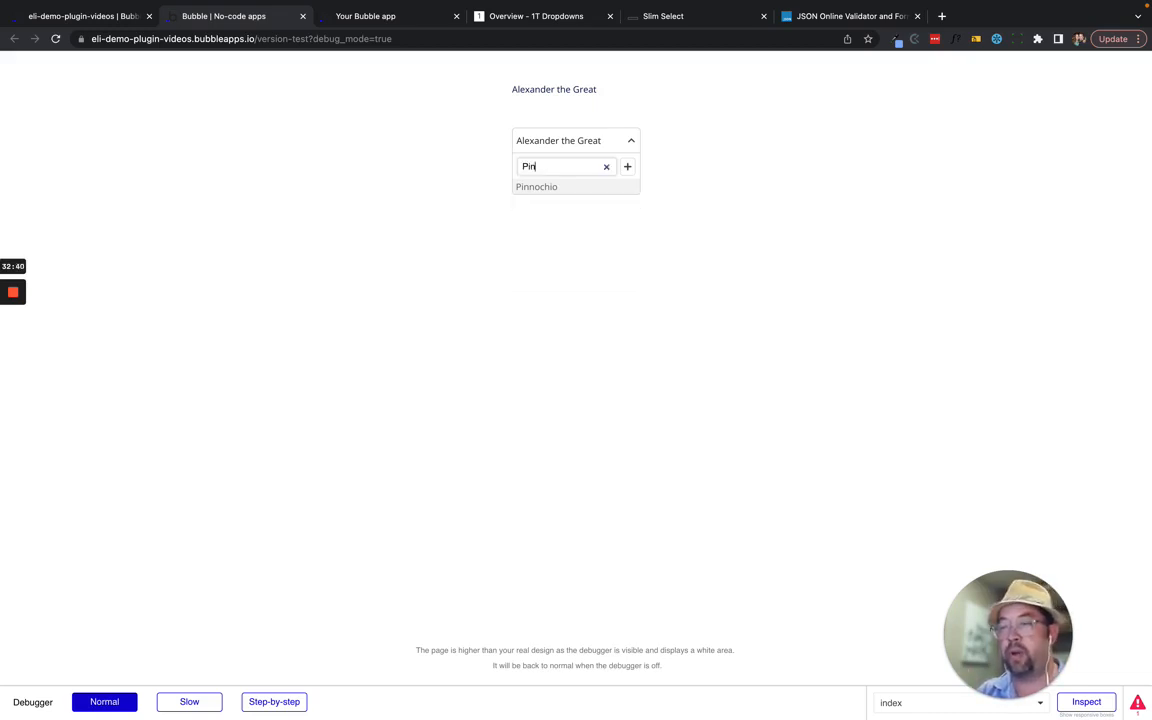
key(BackSpace)
key(BackSpace)
key(BackSpace)
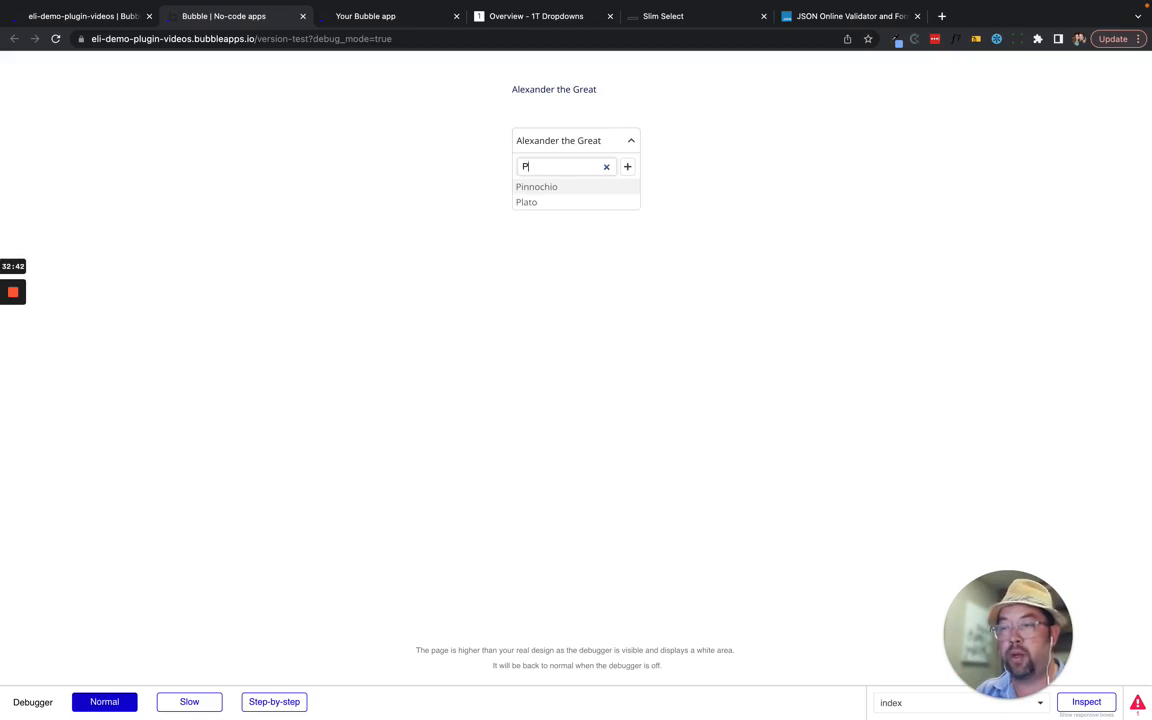
text(och)
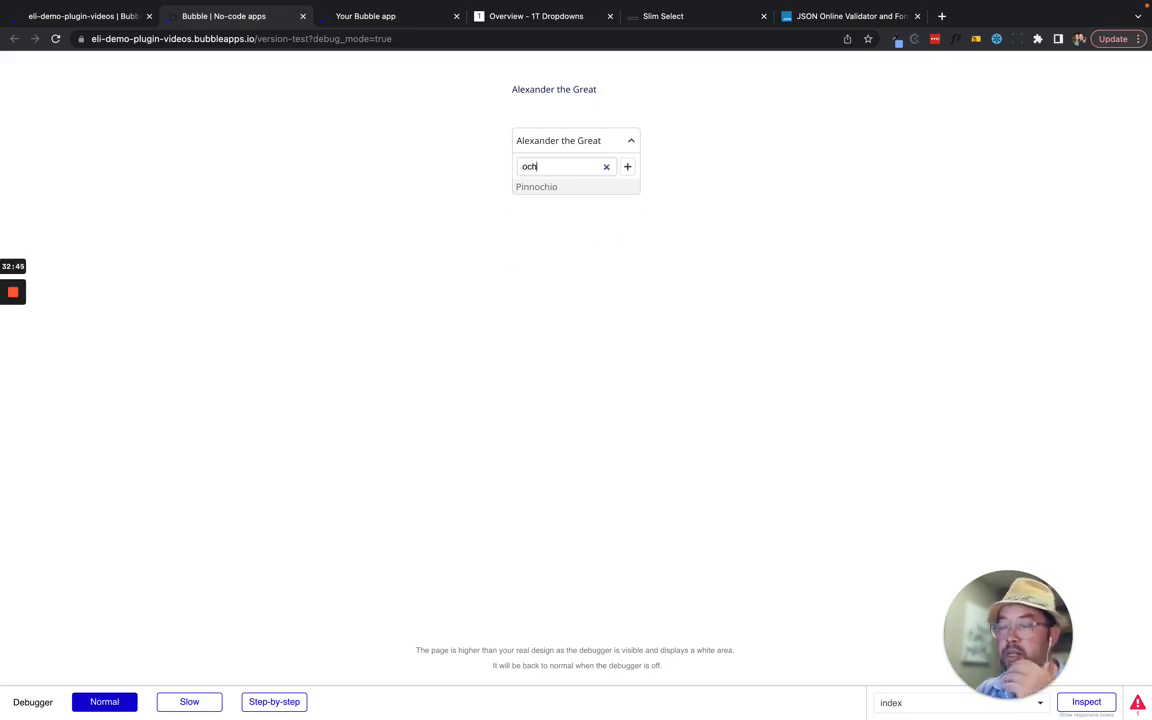
key(BackSpace)
key(BackSpace)
key(BackSpace)
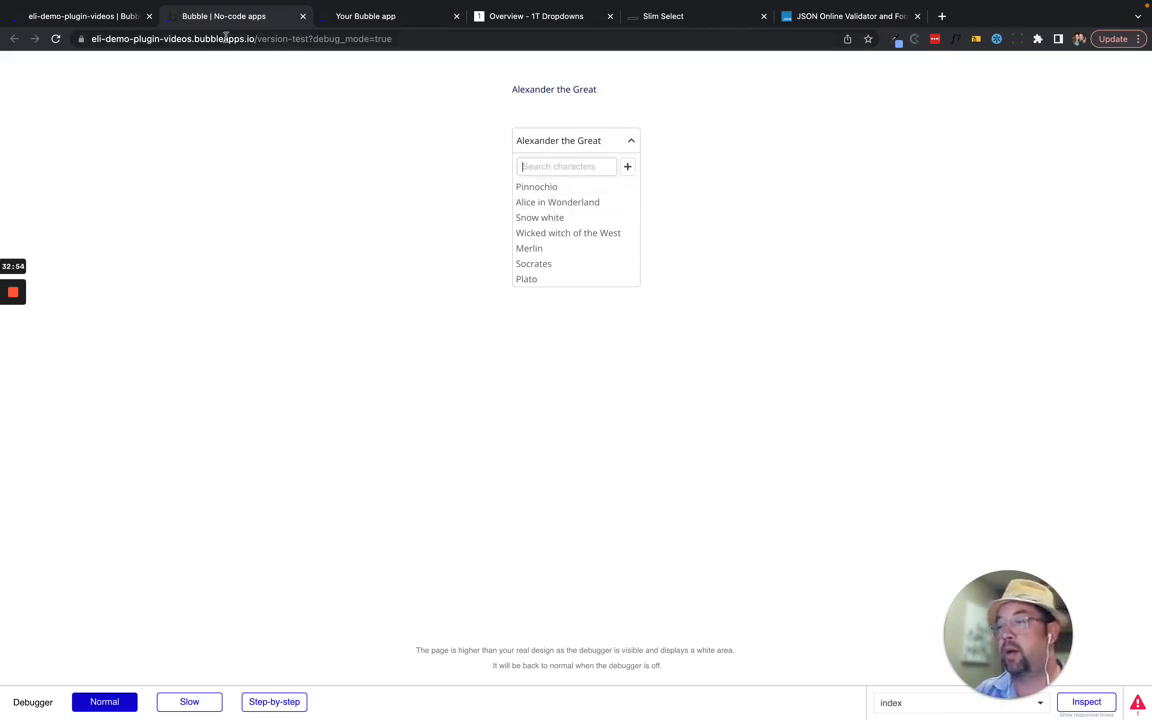
- In the editor, disable "Hide selected option" and "User can add new options" for 1T-Dropdown A
click(80, 18)
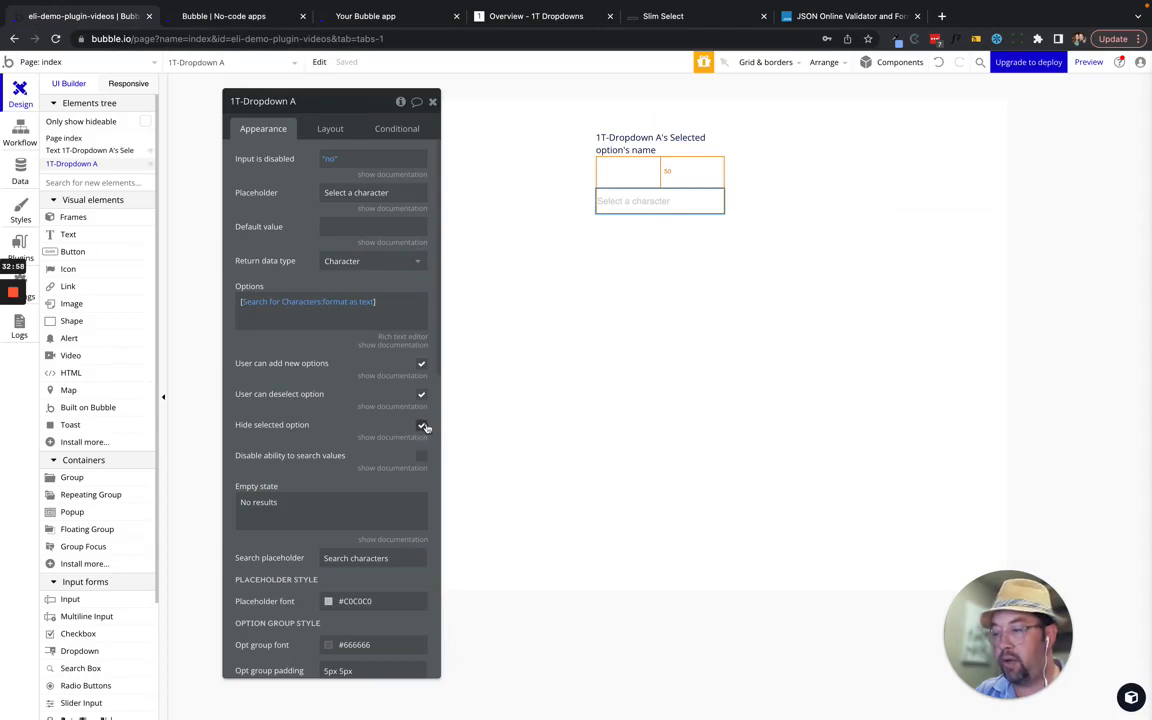
click(333, 363)
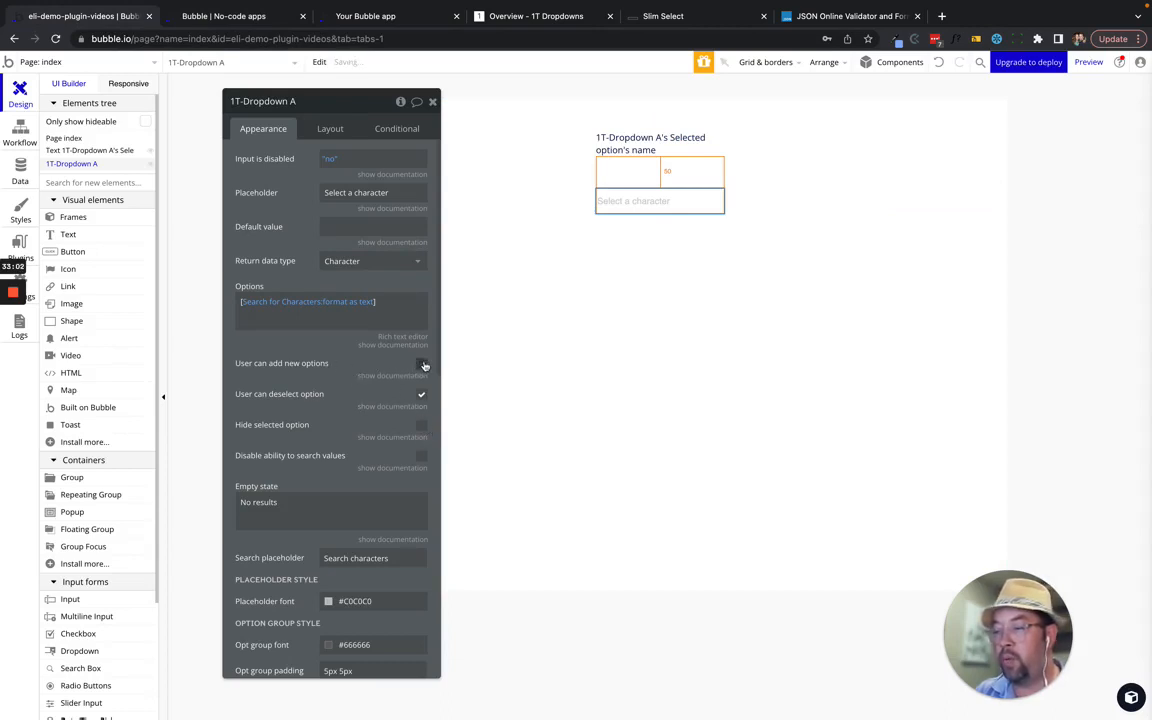
click(231, 15)
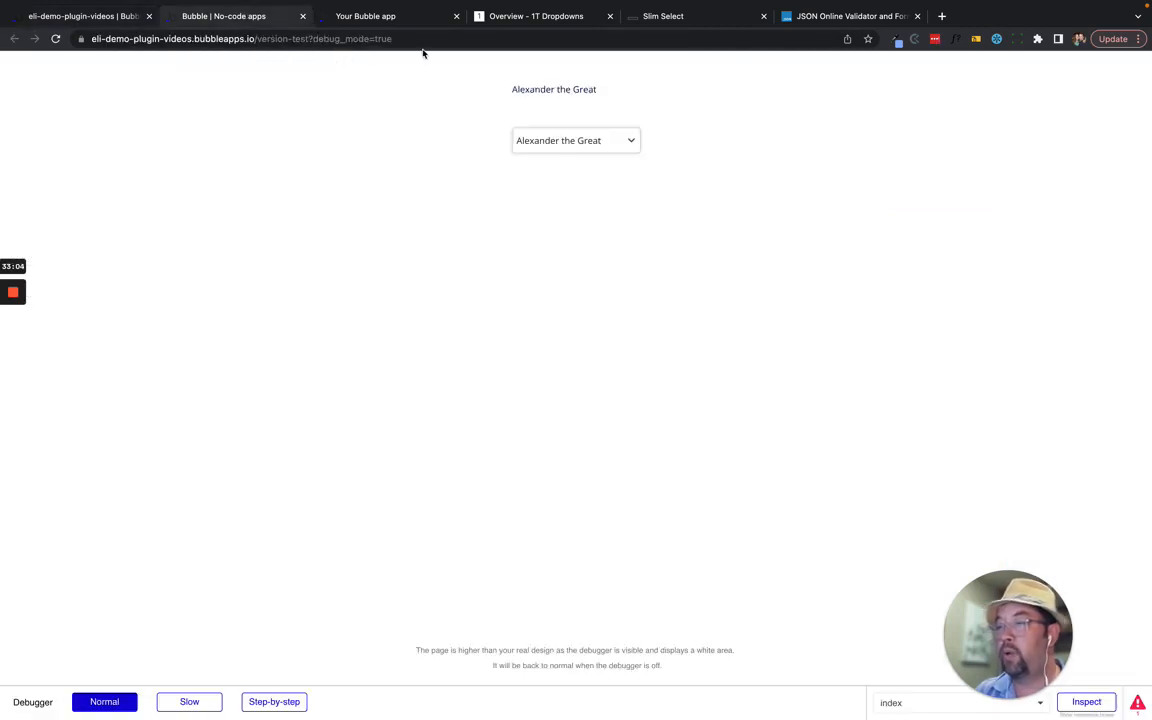
click(83, 15)
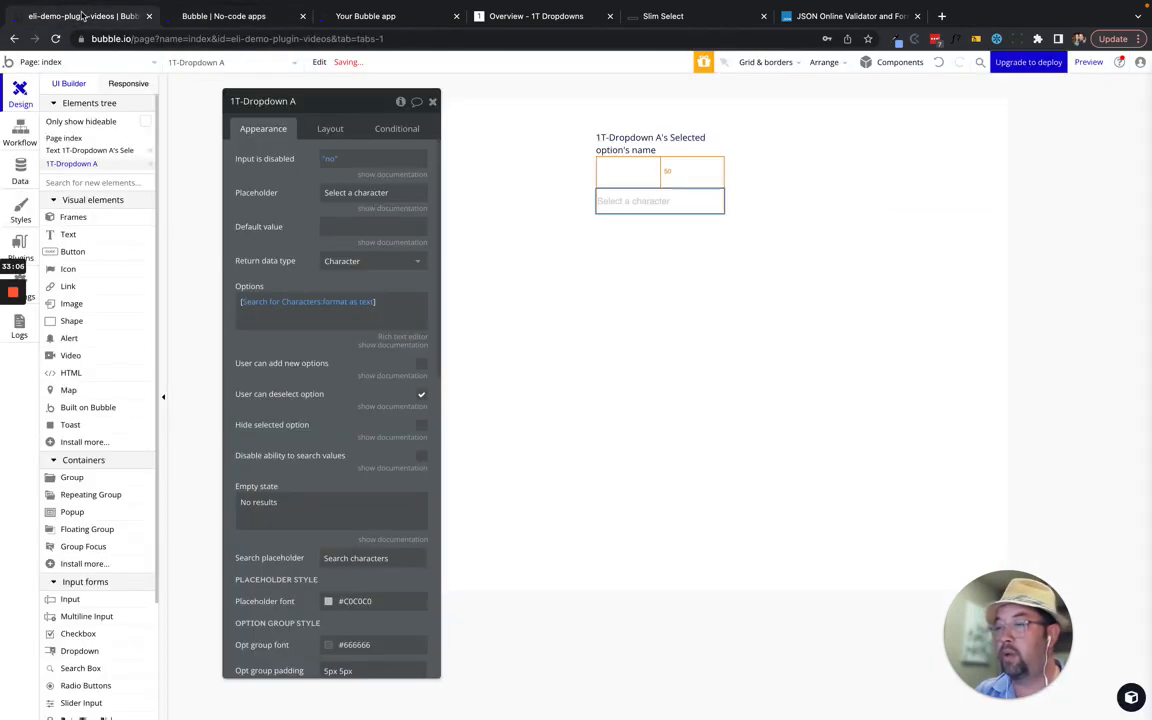
- Reload the editor page to recover from the save timeout, accepting that unsaved changes may be lost
drag(276, 209, 240, 216)
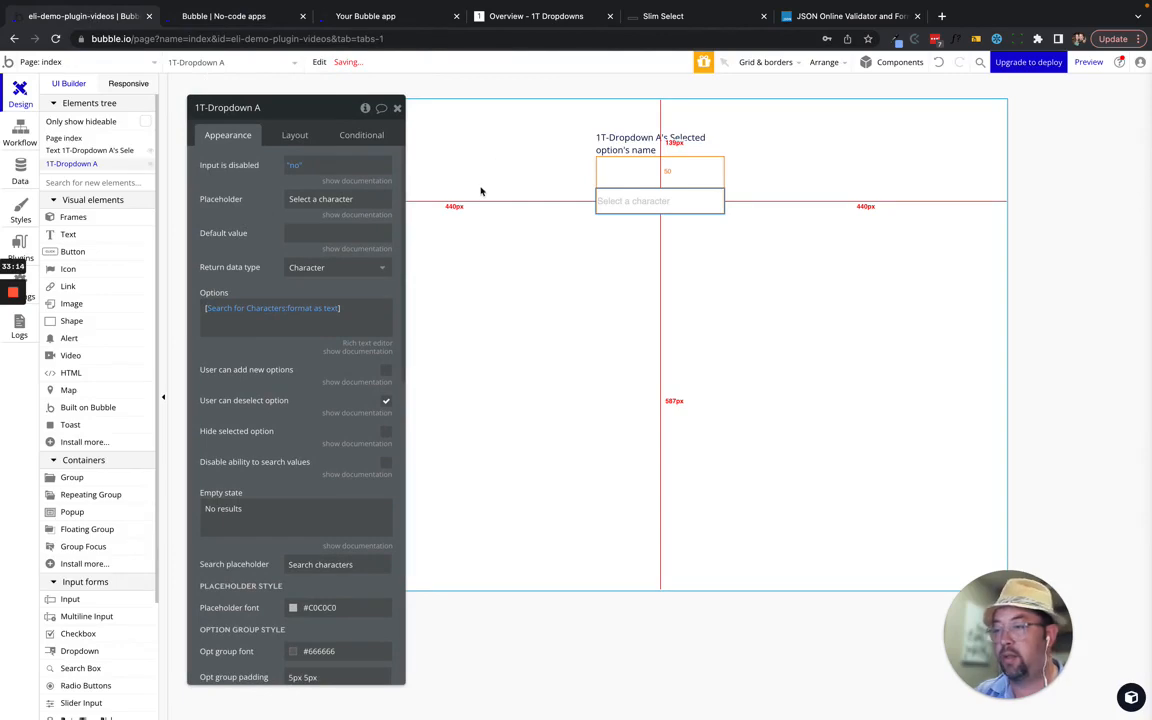
click(588, 223)
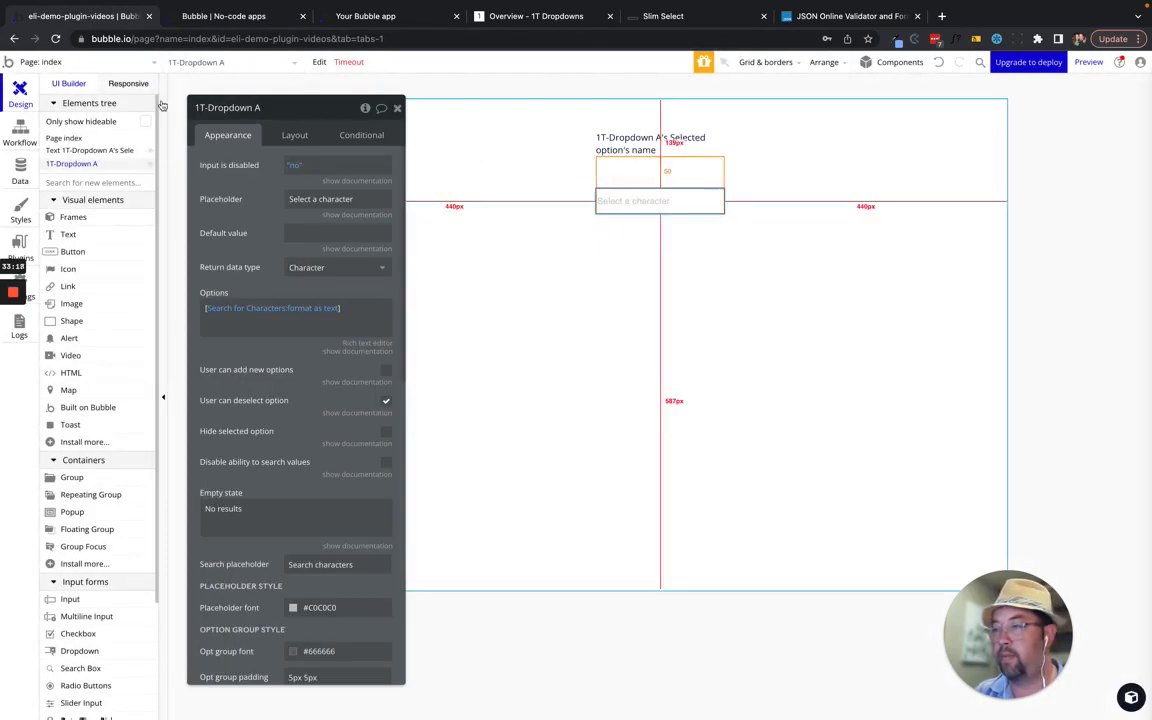
click(56, 39)
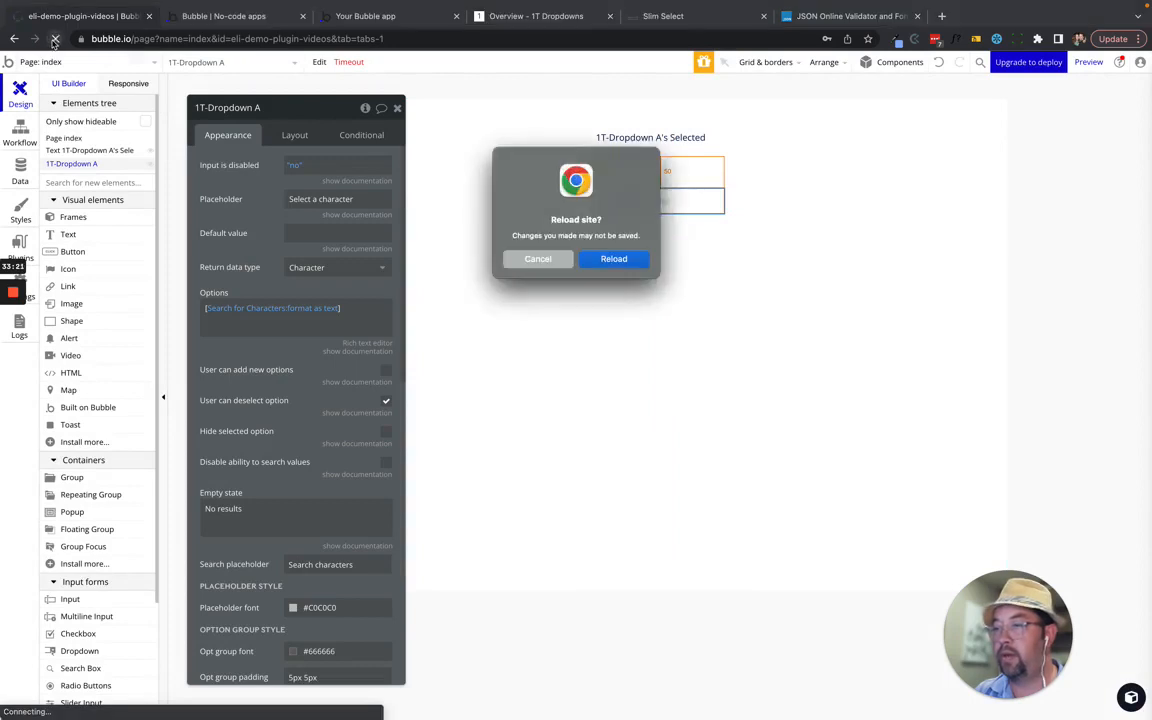
click(618, 259)
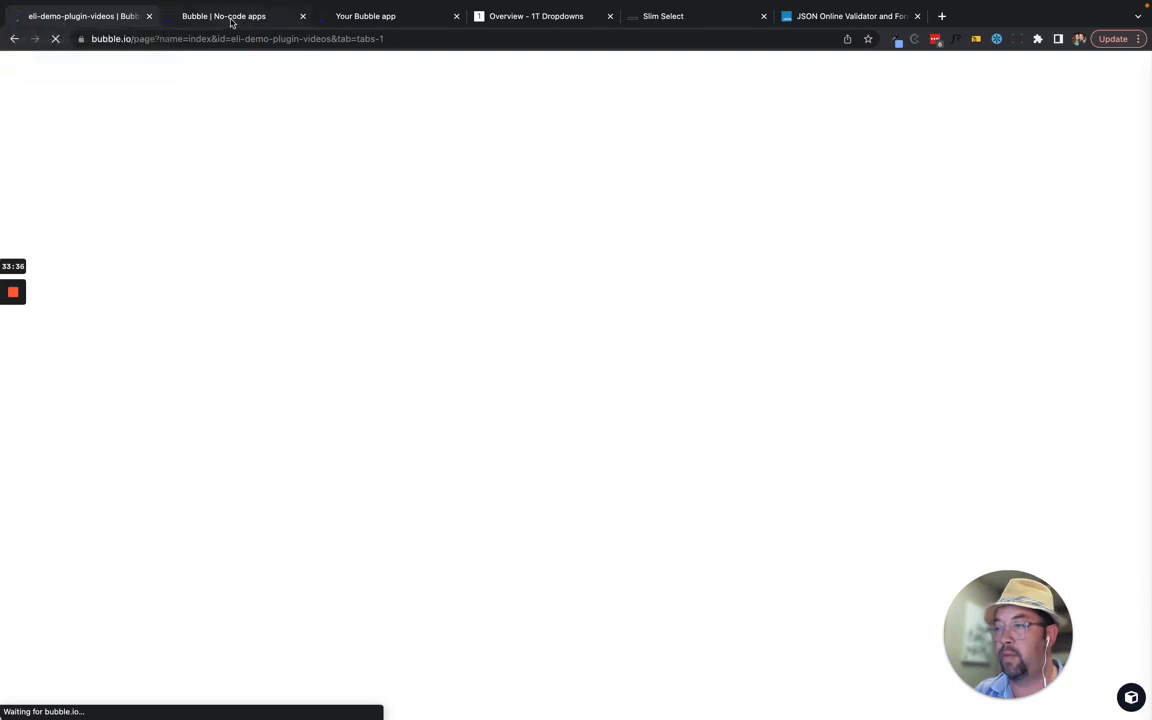
click(101, 15)
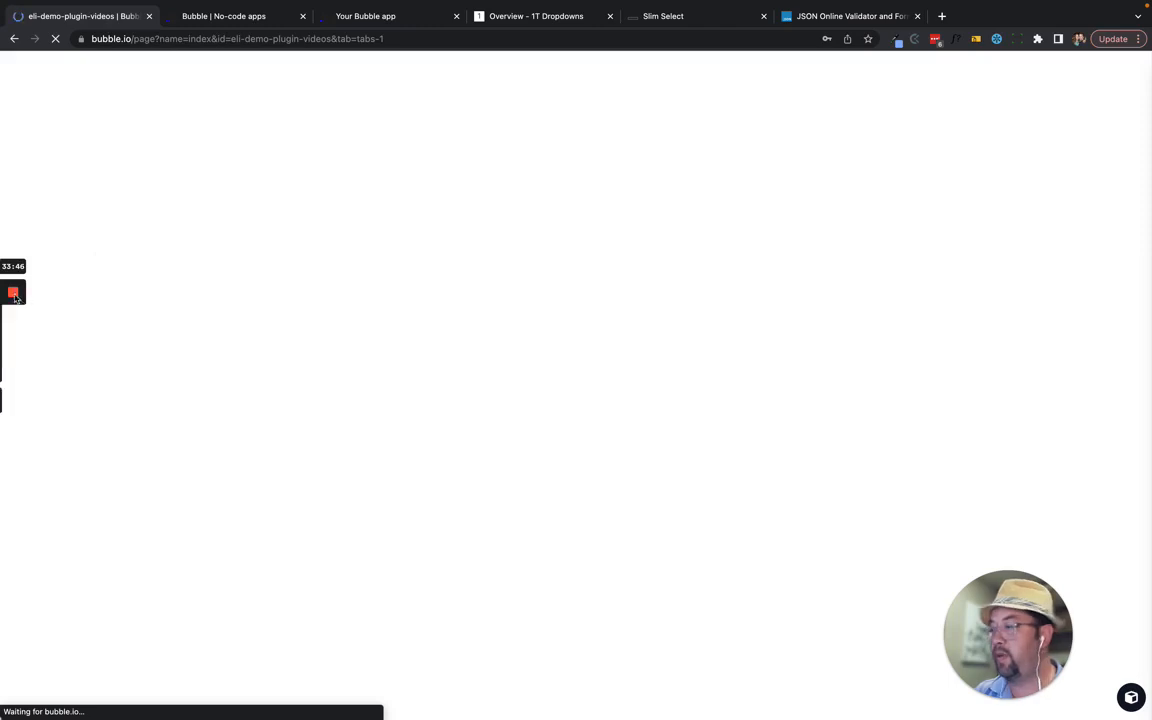
mouse_move(13, 342)
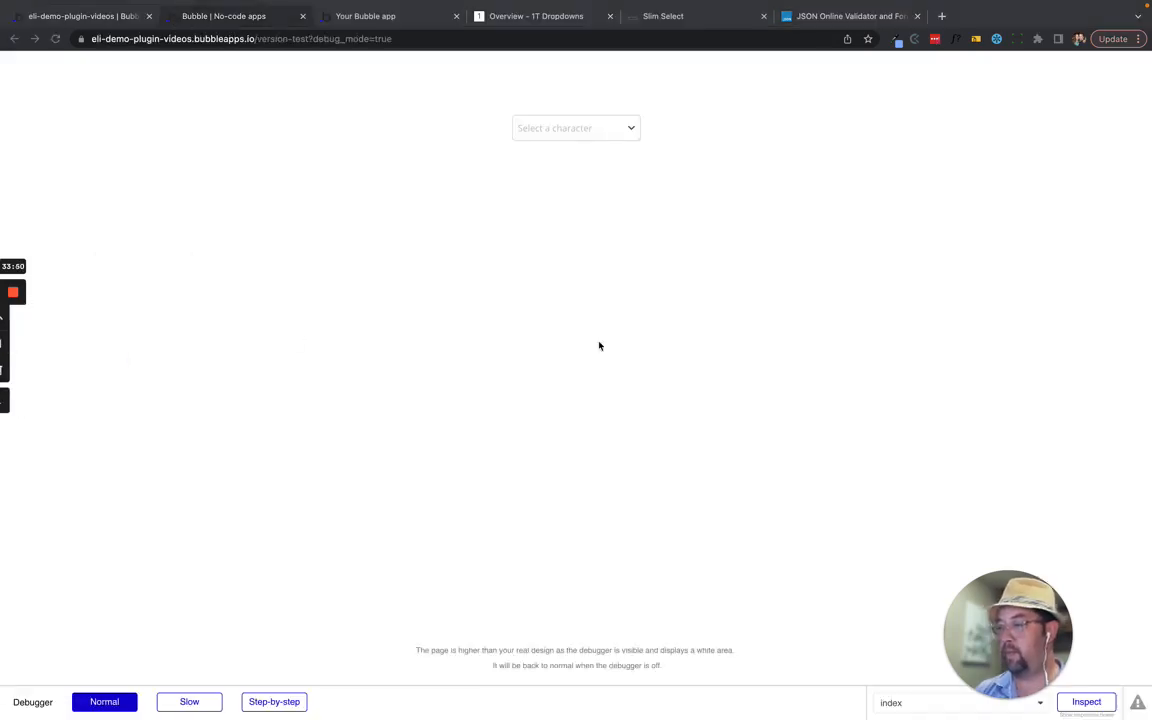
mouse_move(998, 600)
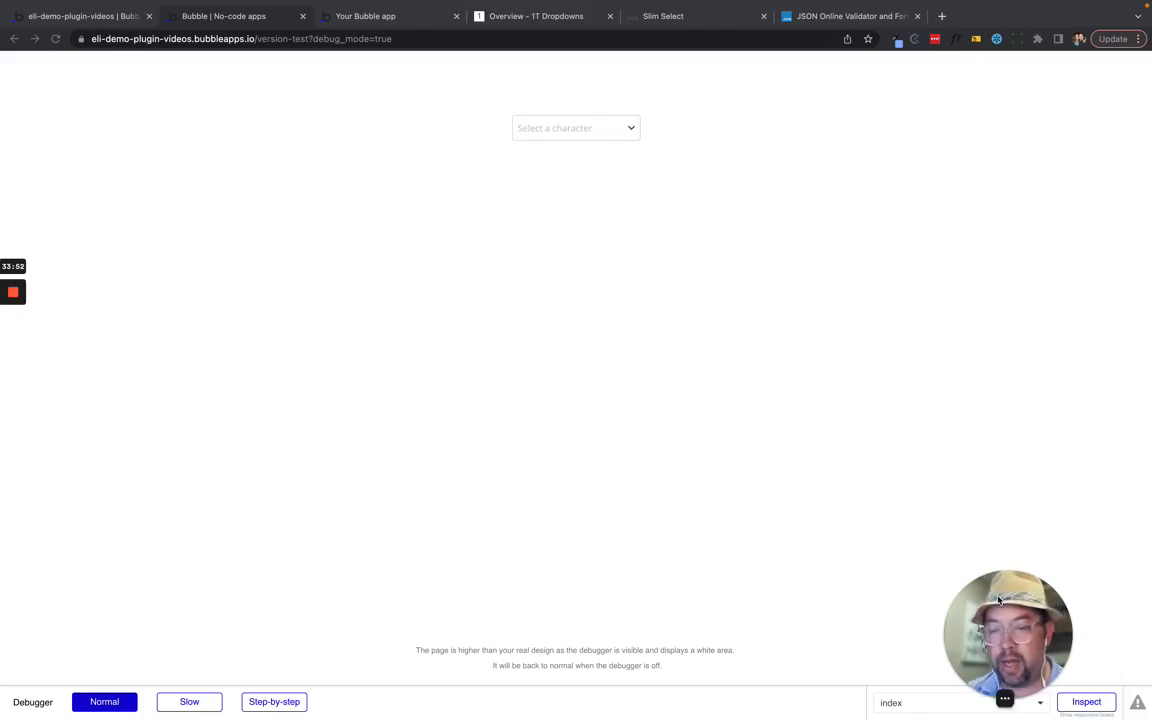
drag(998, 600, 60, 513)
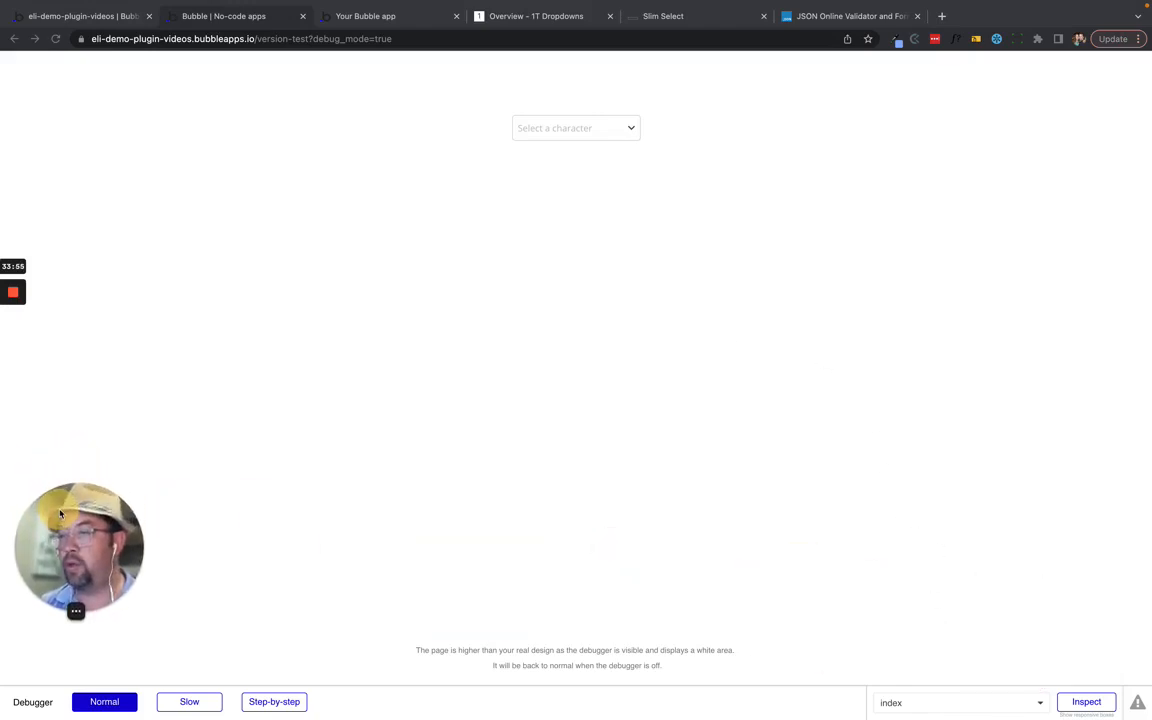
click(400, 132)
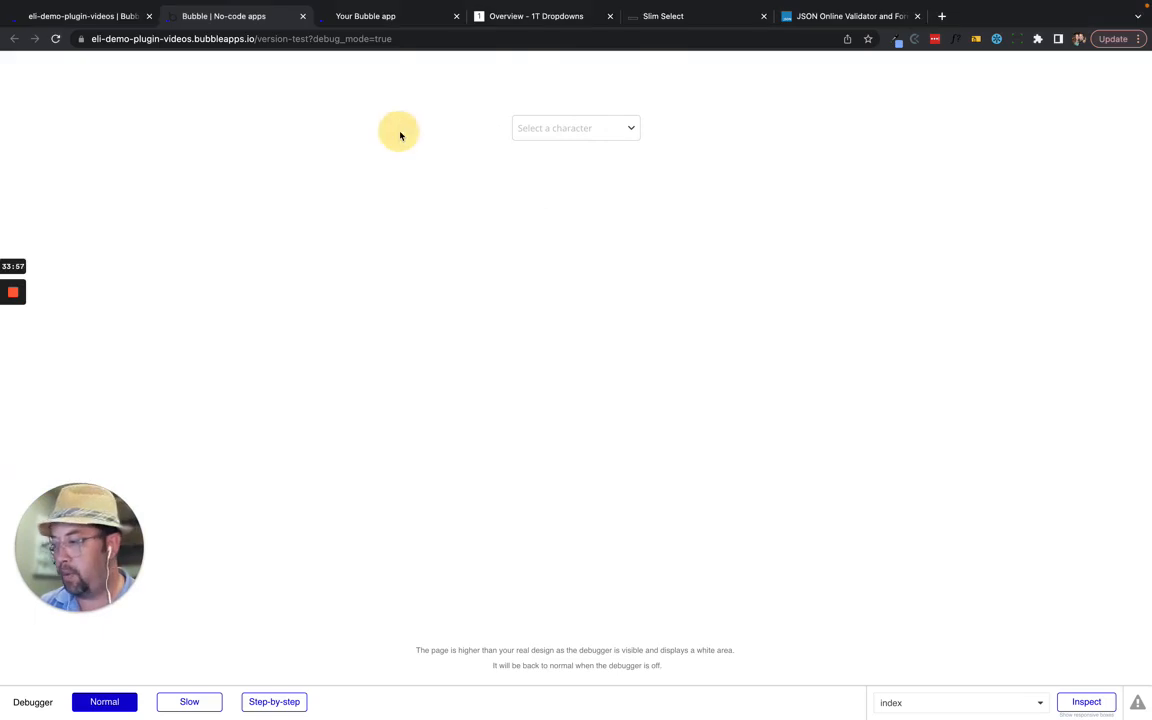
- Test deselection in the preview dropdown by choosing Alice in Wonderland twice, and reopen its list of characters
click(591, 132)
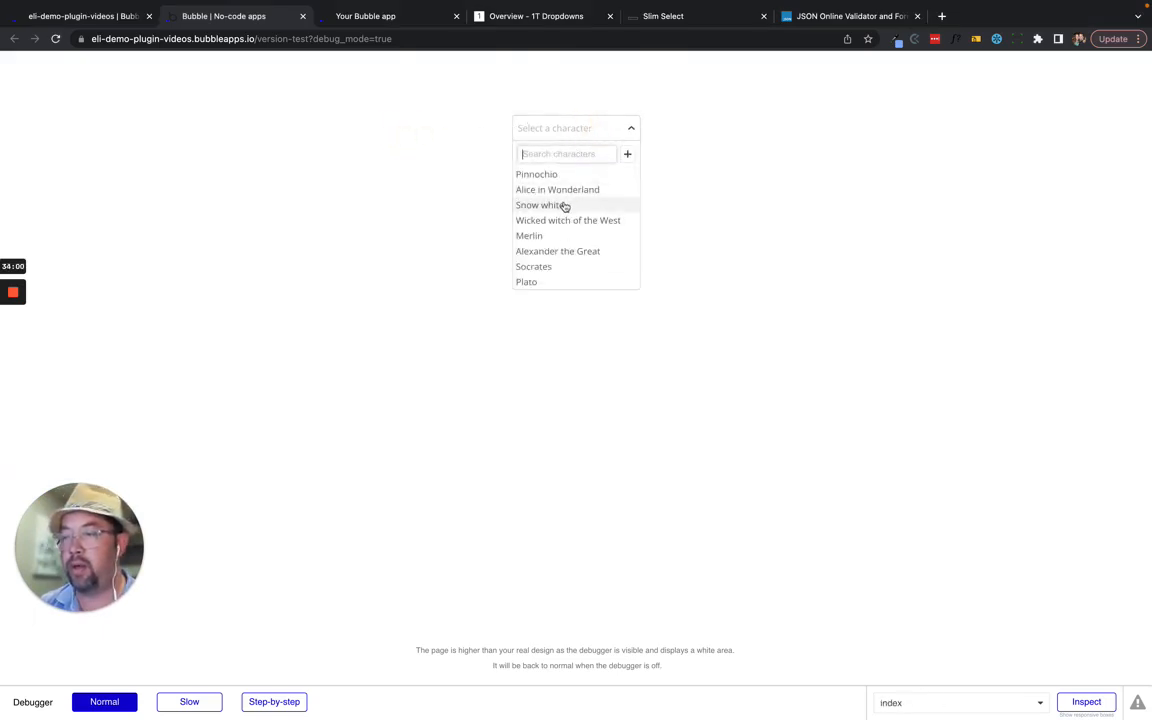
click(562, 190)
click(577, 143)
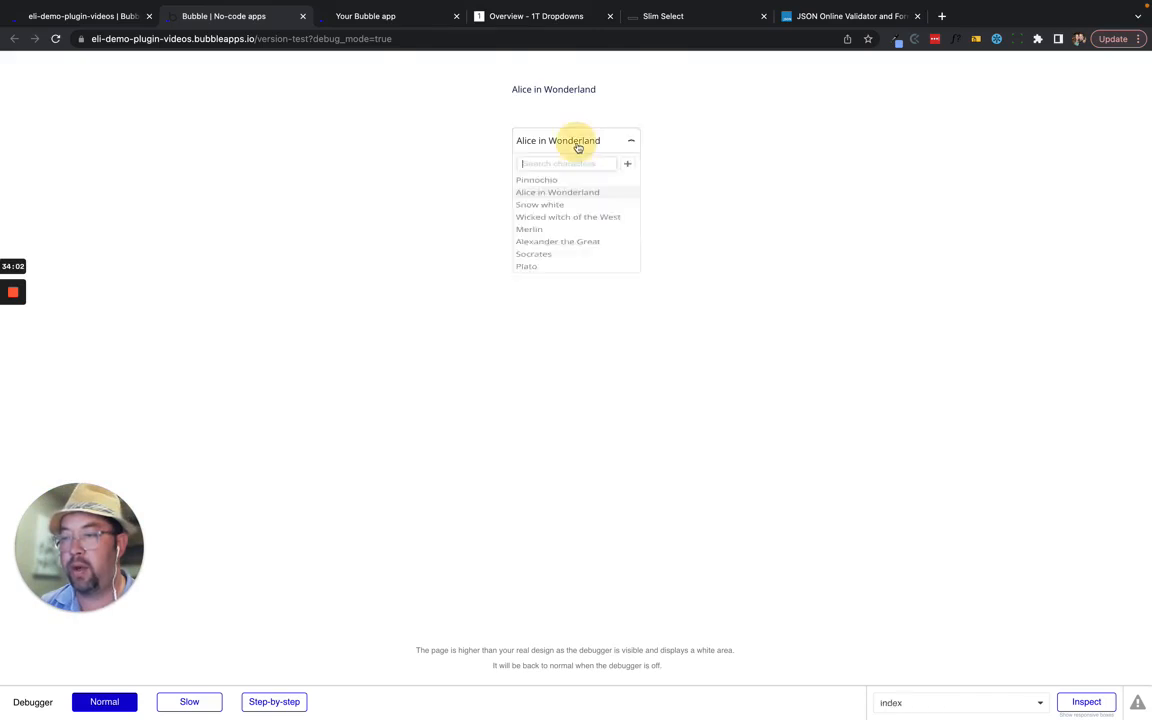
click(565, 203)
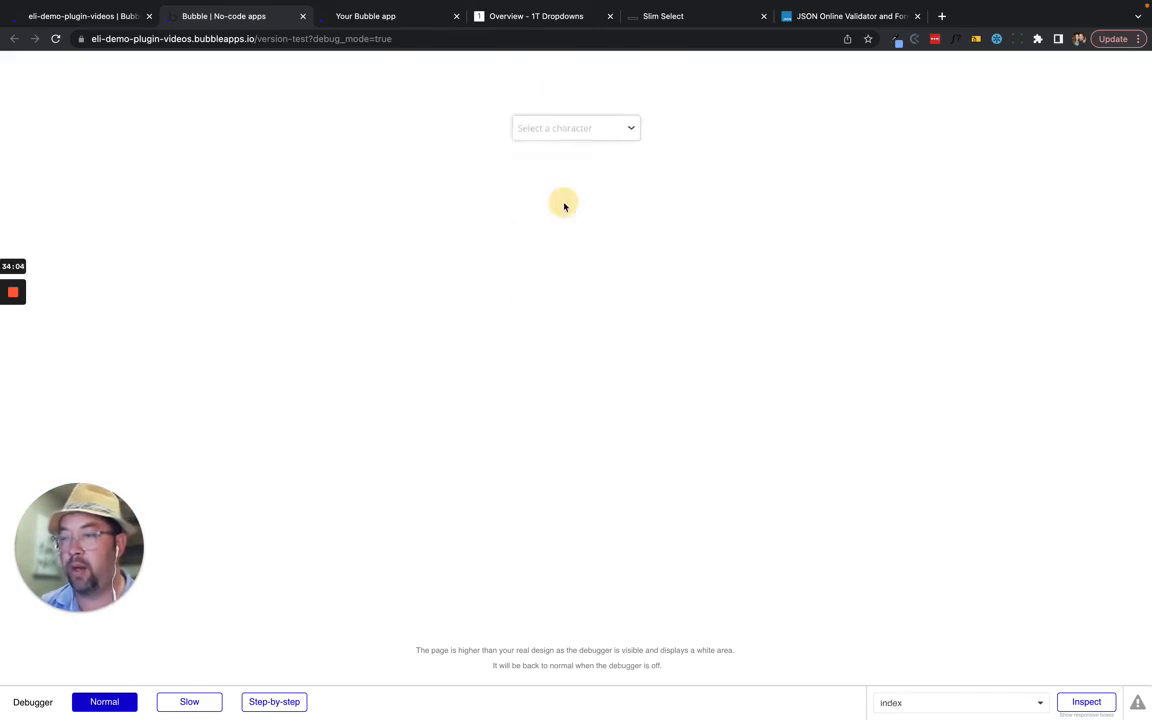
click(571, 126)
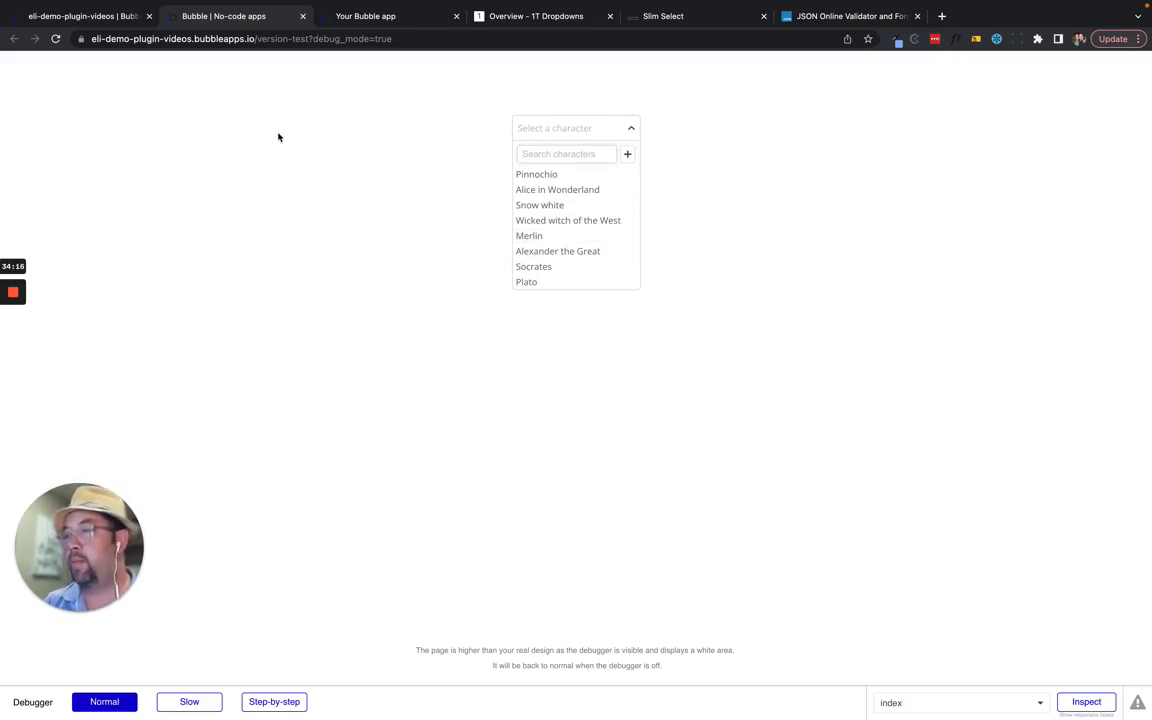
- View the layout properties of the selected-option text in the editor, and consult the Slim Select documentation on data types
click(78, 15)
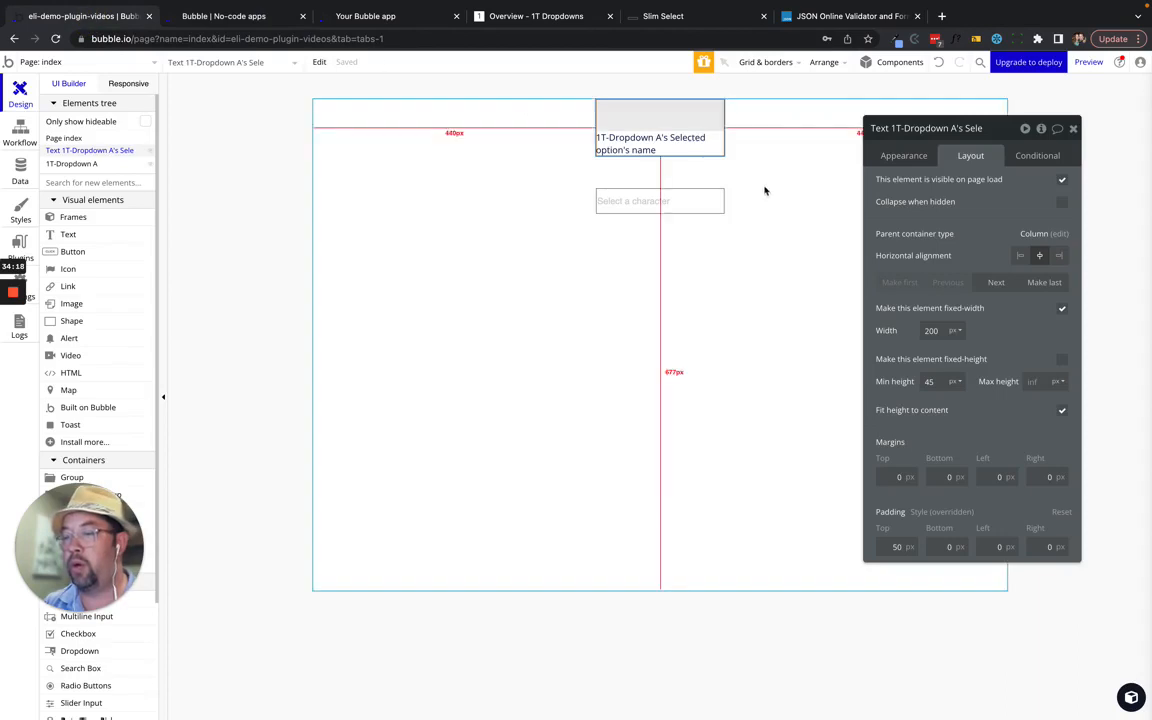
click(658, 142)
drag(922, 236, 358, 228)
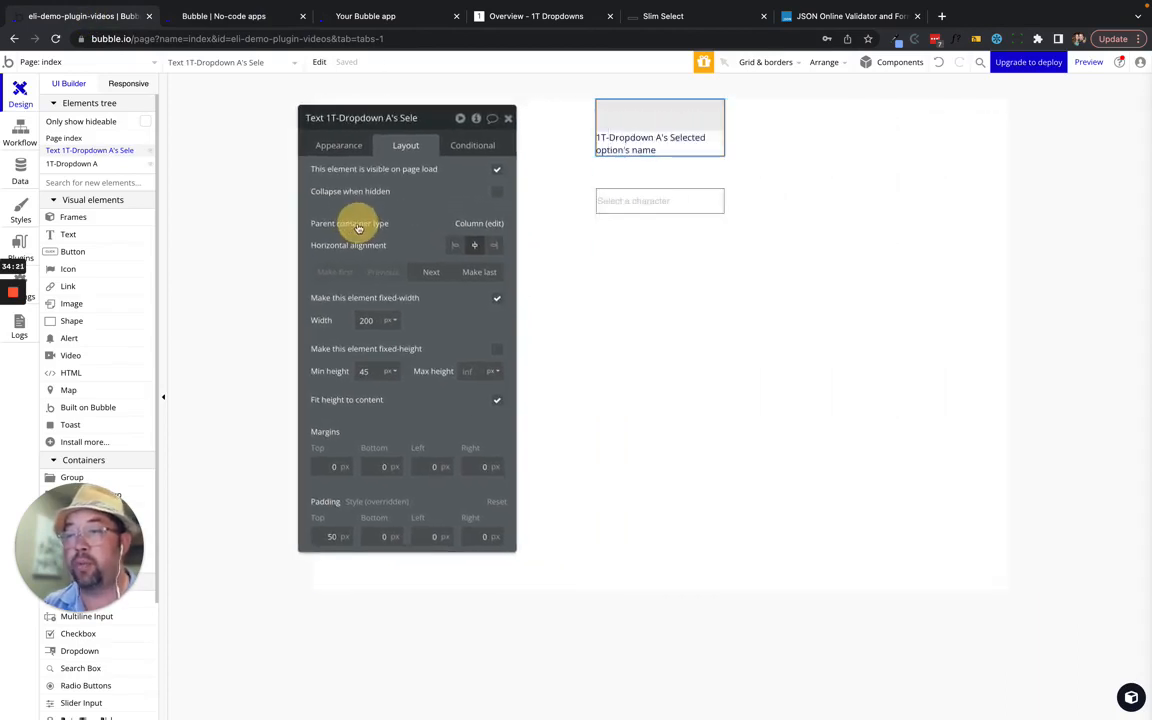
click(699, 15)
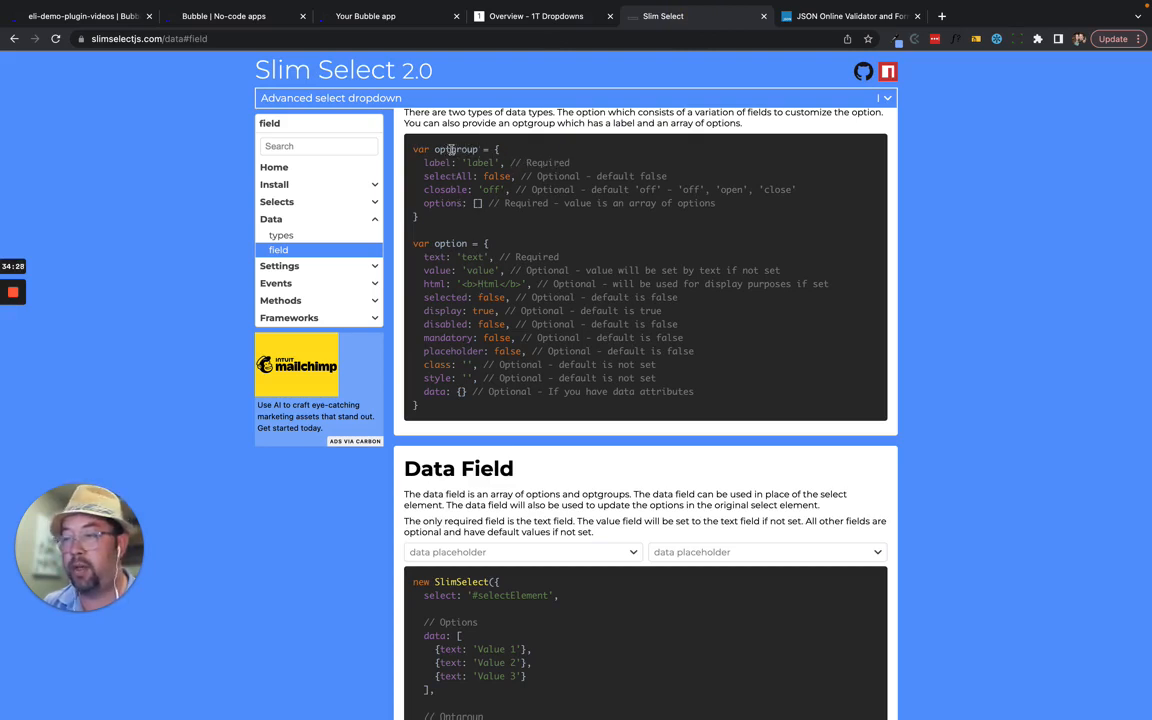
- Review the 1T Dropdowns guide's example options array and customization notes, and the optgroup definition in the Slim Select documentation
click(535, 15)
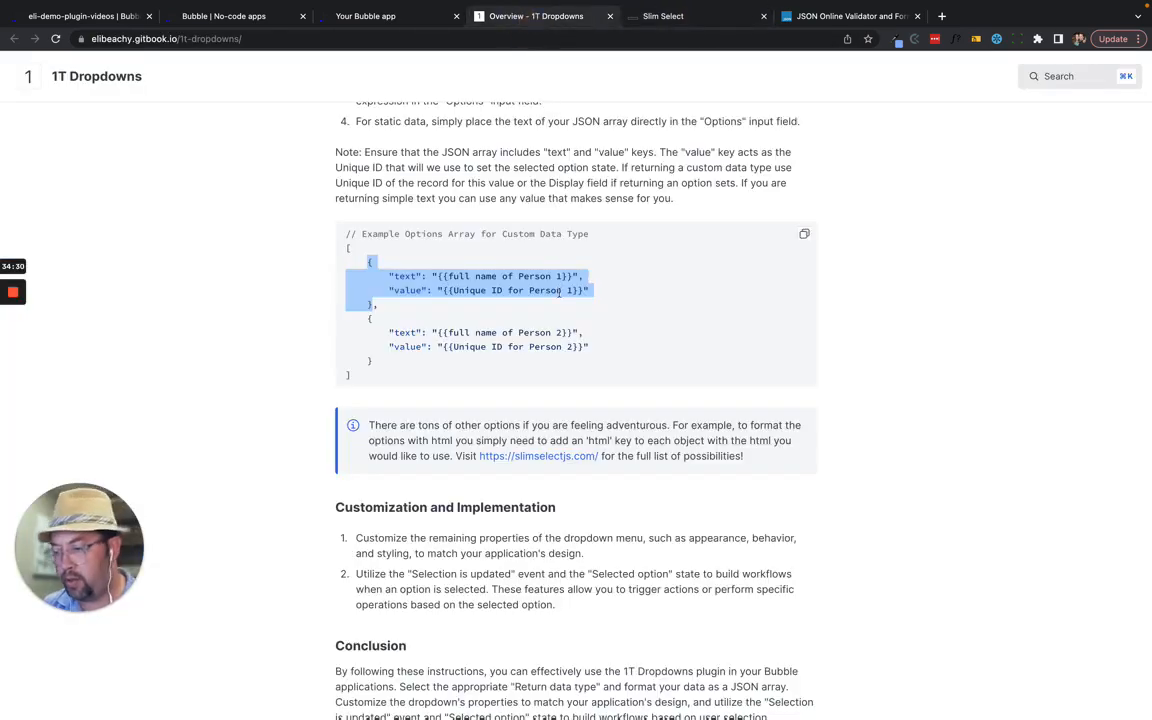
scroll(559, 292, down, 2)
scroll(559, 292, down, 3)
scroll(560, 295, up, 6)
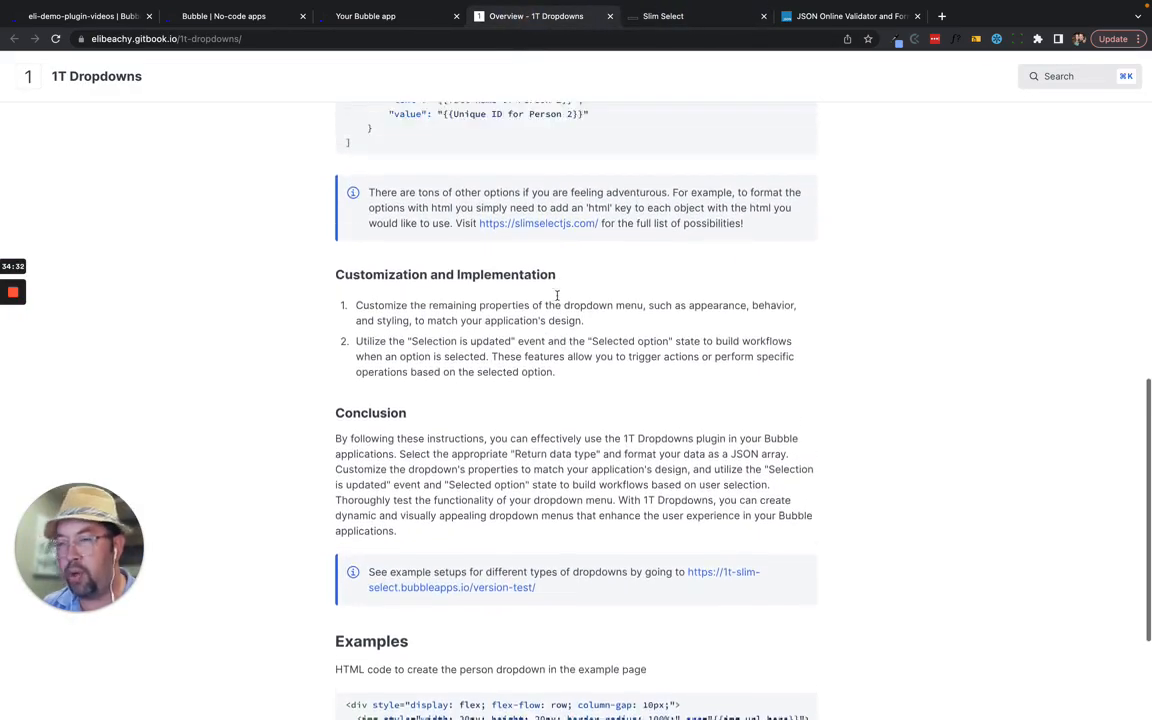
click(692, 17)
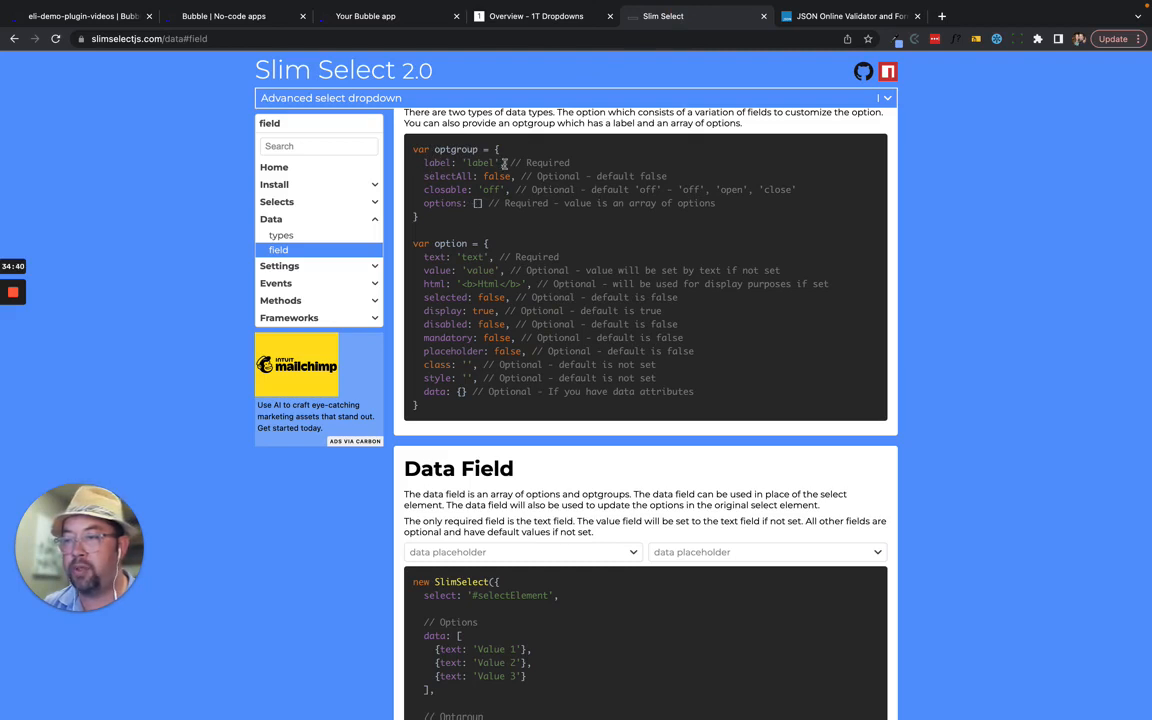
- In the Bubble editor, remove the format as text operator from the character search in 1T-Dropdown A's Options
click(244, 18)
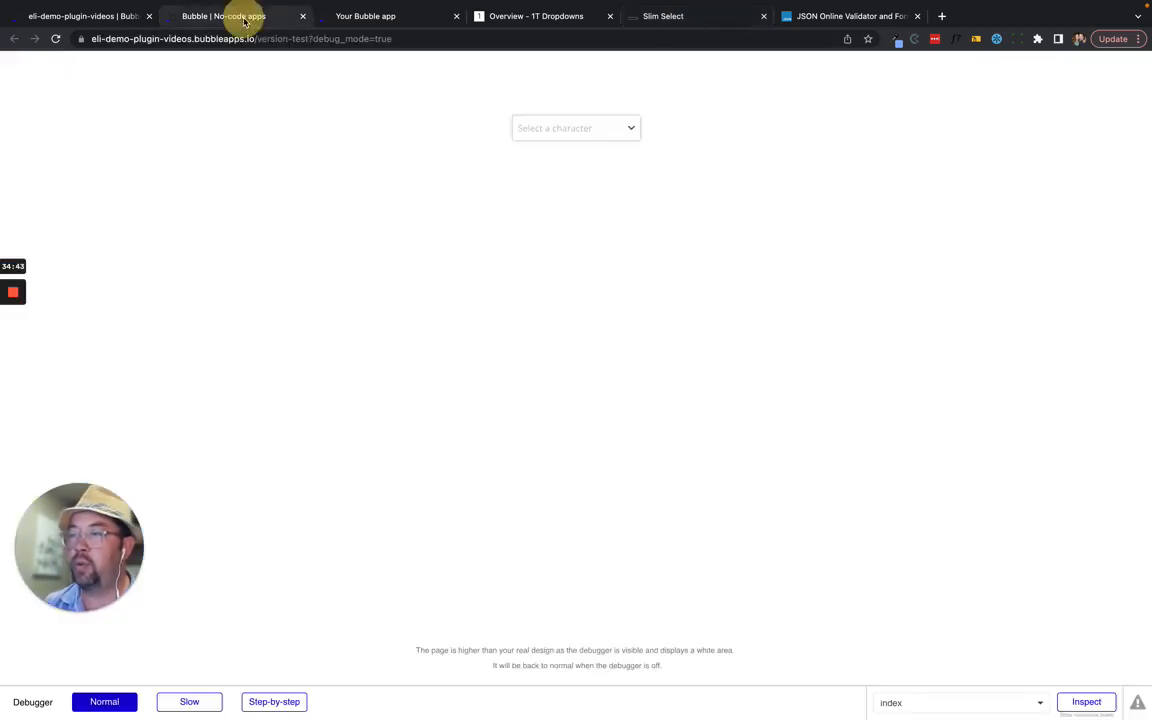
click(75, 14)
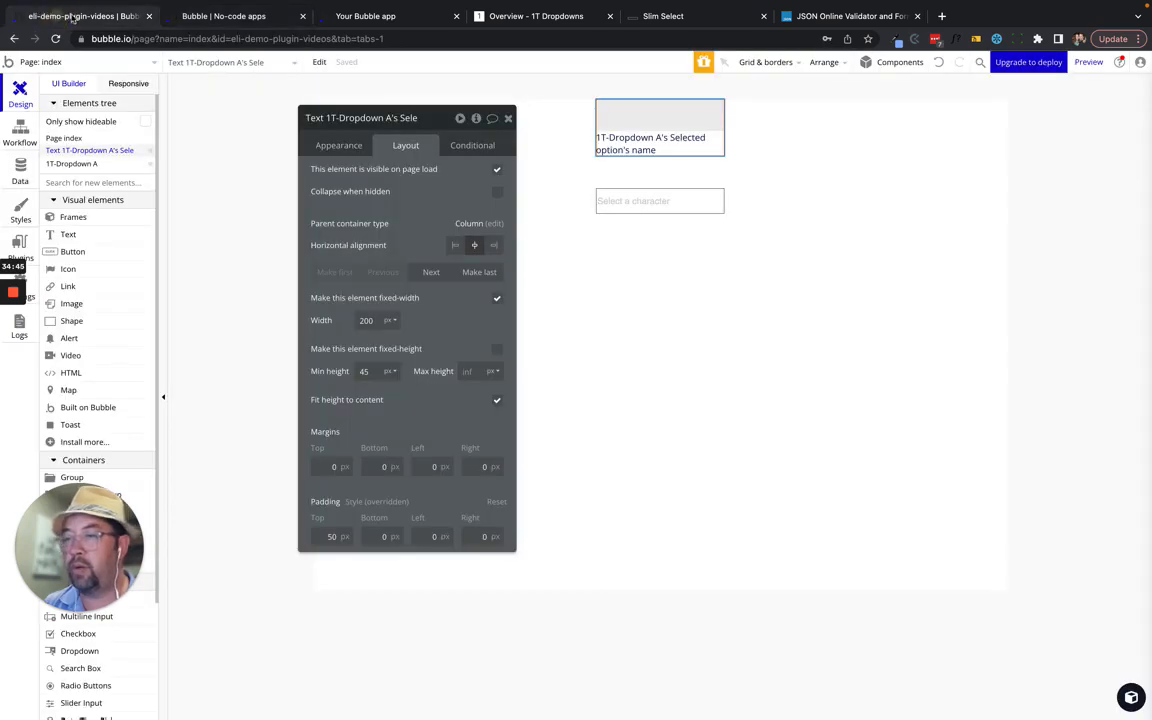
click(633, 207)
click(331, 141)
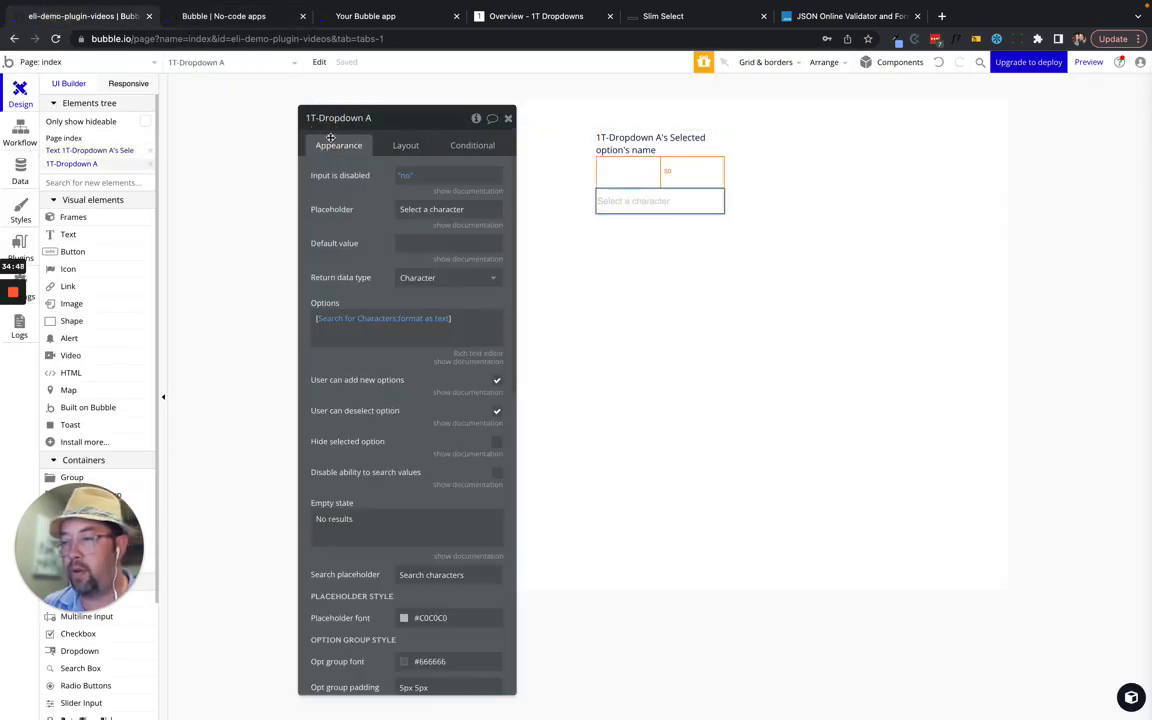
click(411, 321)
key(BackSpace)
click(411, 320)
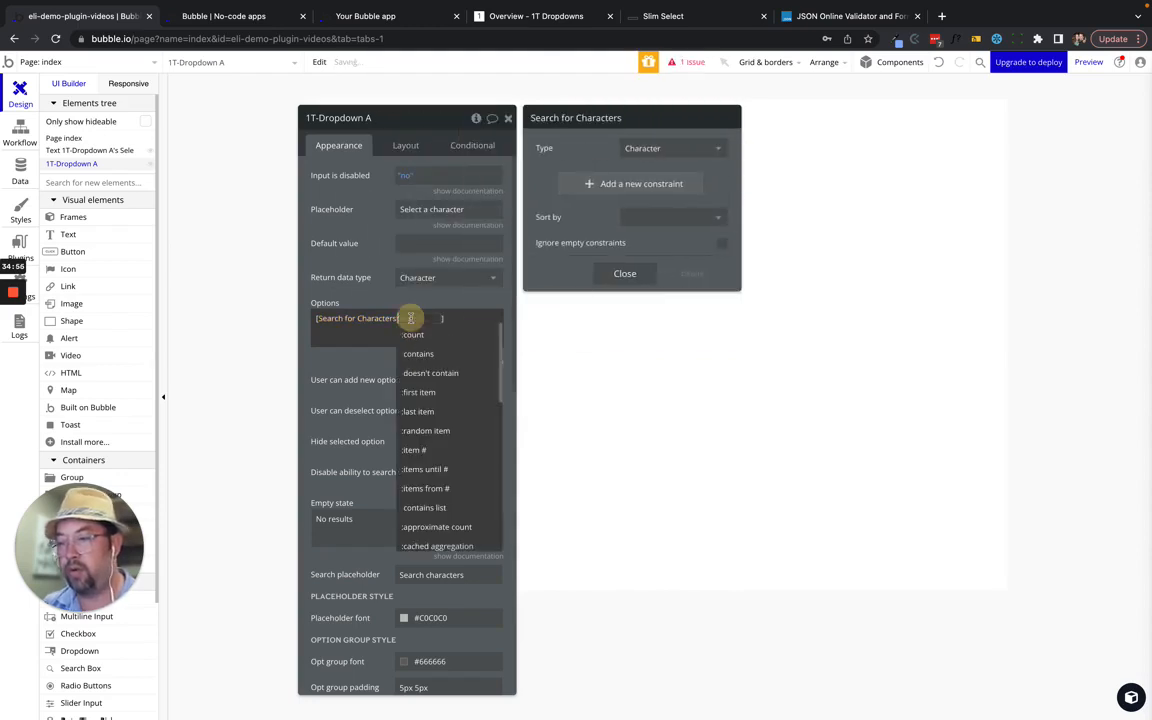
- Try adding a "group by" operator to the character search in 1T-Dropdown A's Options, and take it out again
text(:gro)
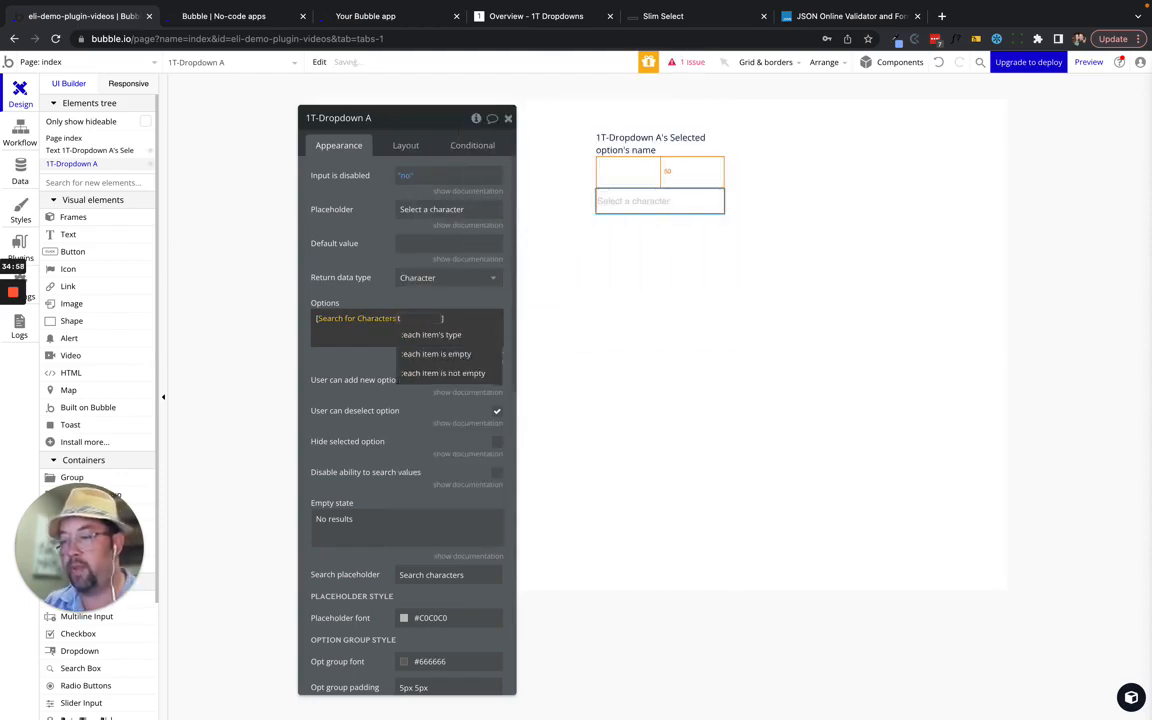
text(up)
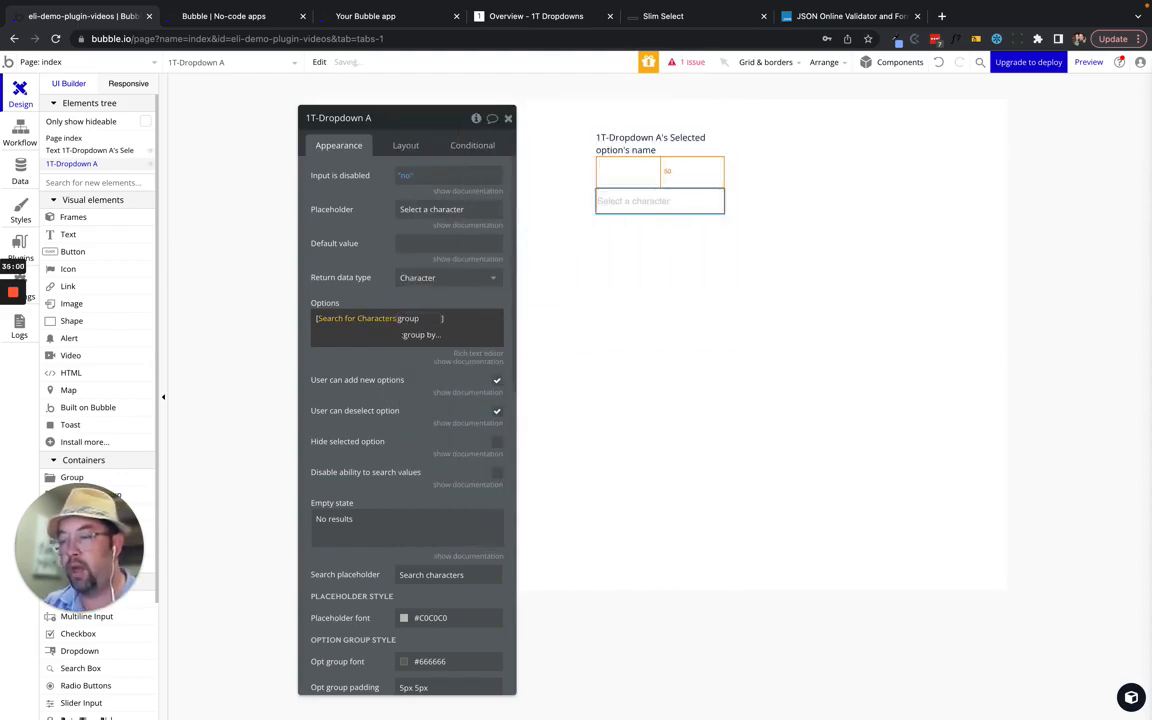
click(418, 334)
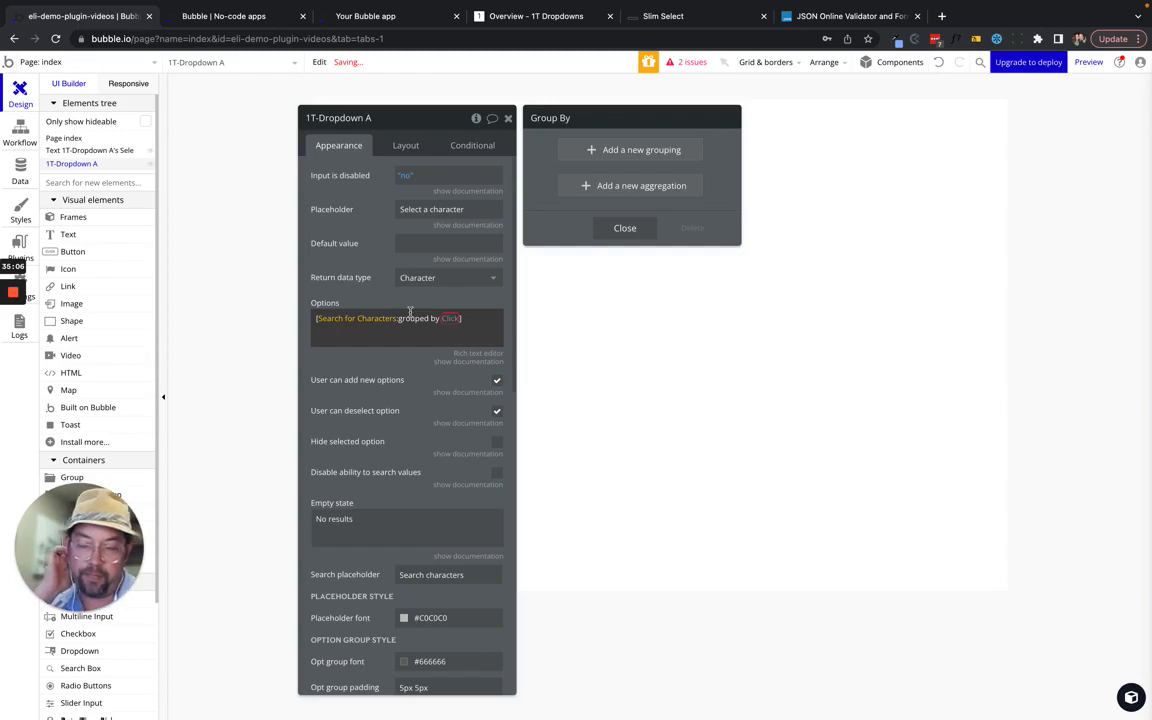
click(411, 320)
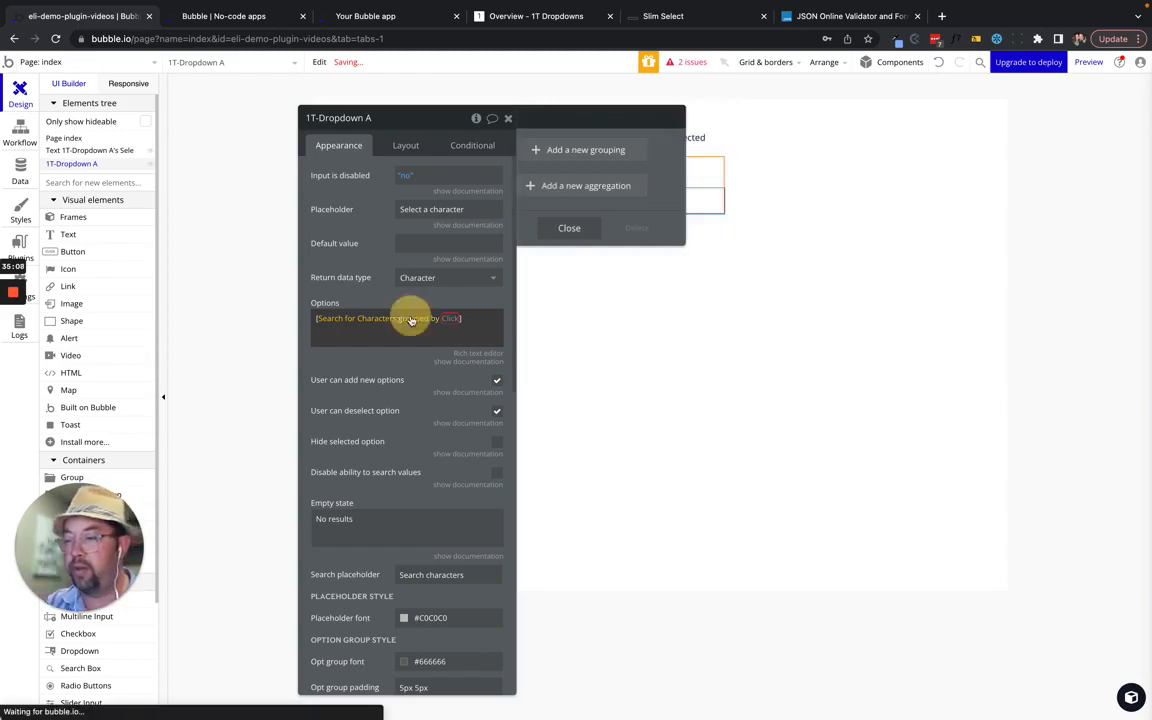
click(411, 320)
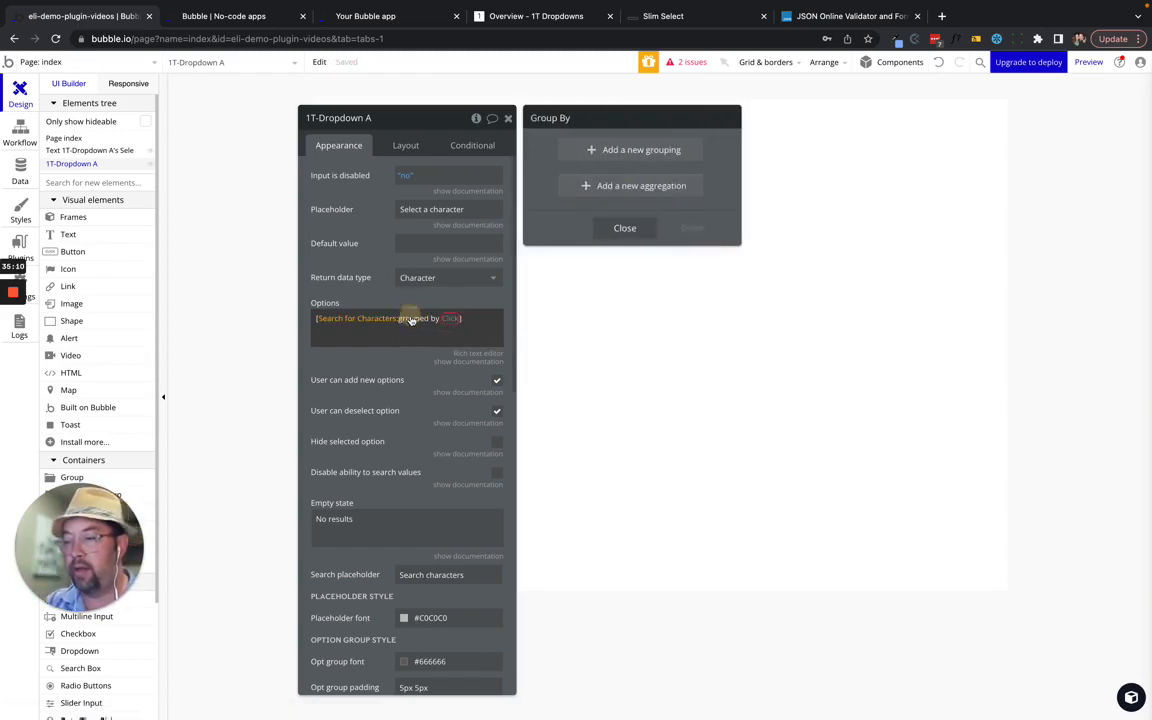
click(455, 320)
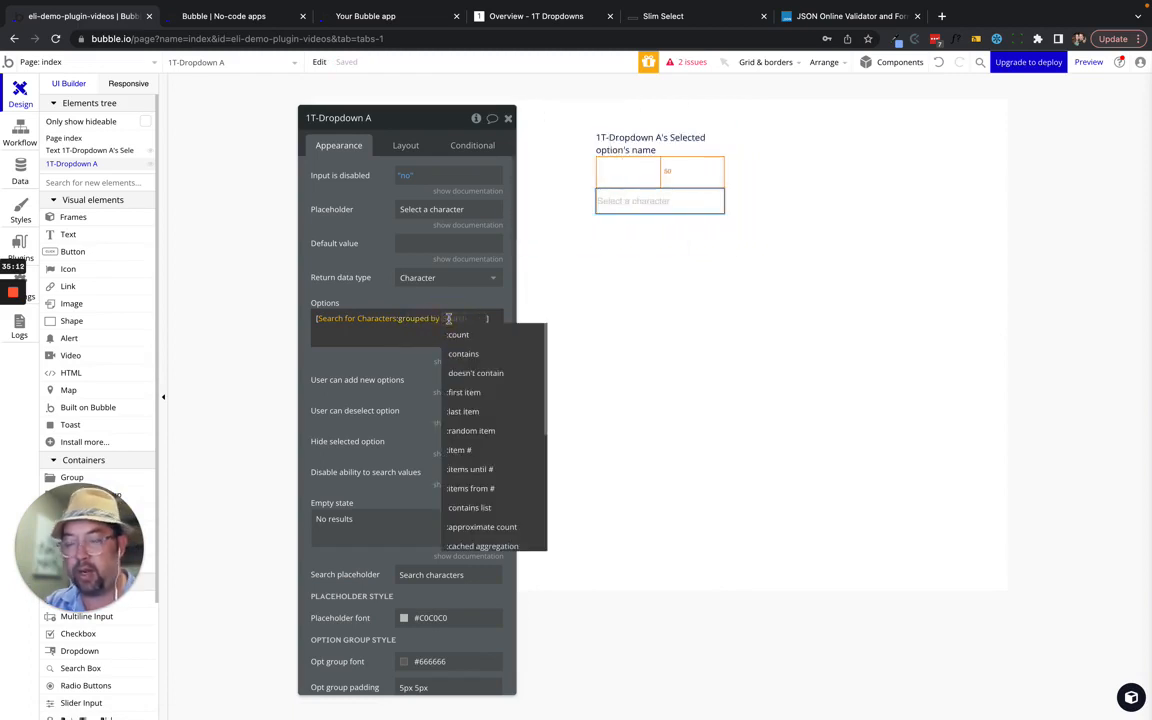
click(455, 320)
key(BackSpace)
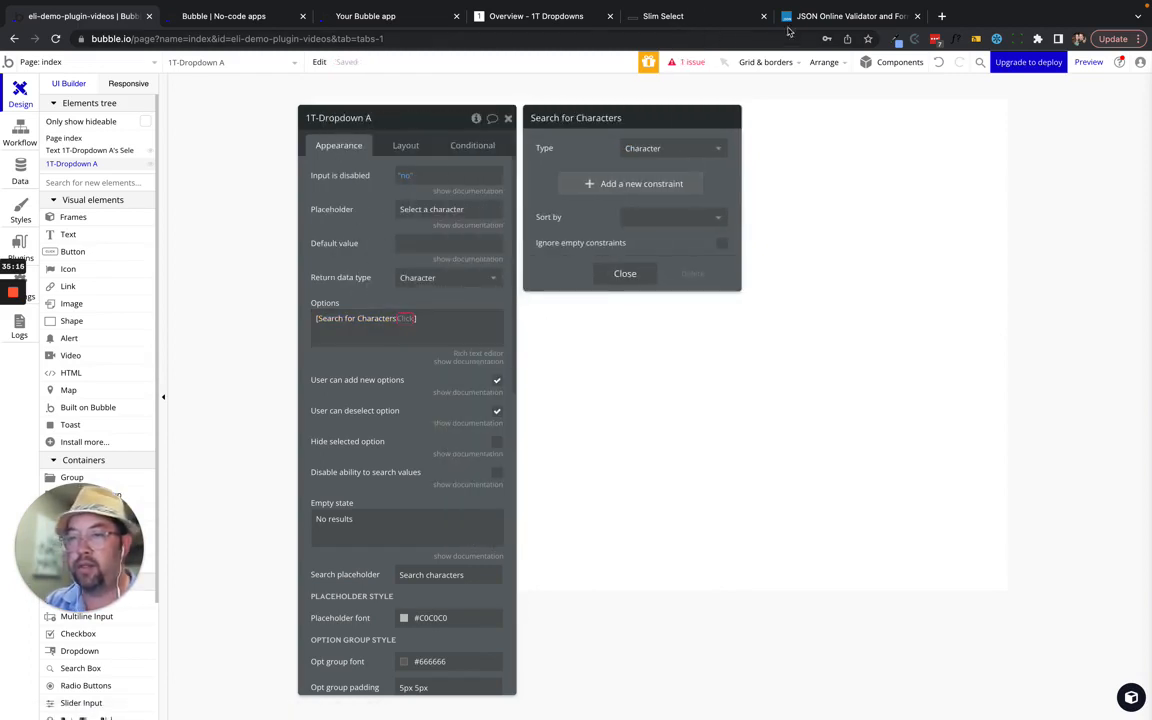
- In JSONLint, start a JSON array containing one empty object on its own line
click(822, 18)
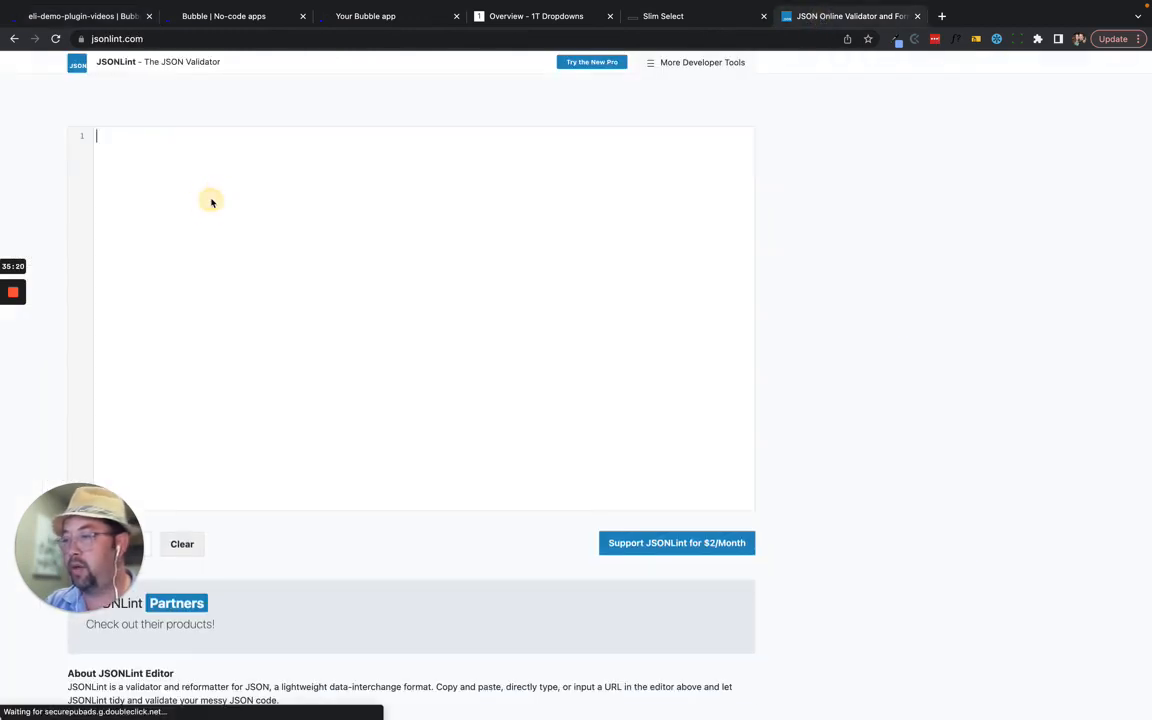
text([)
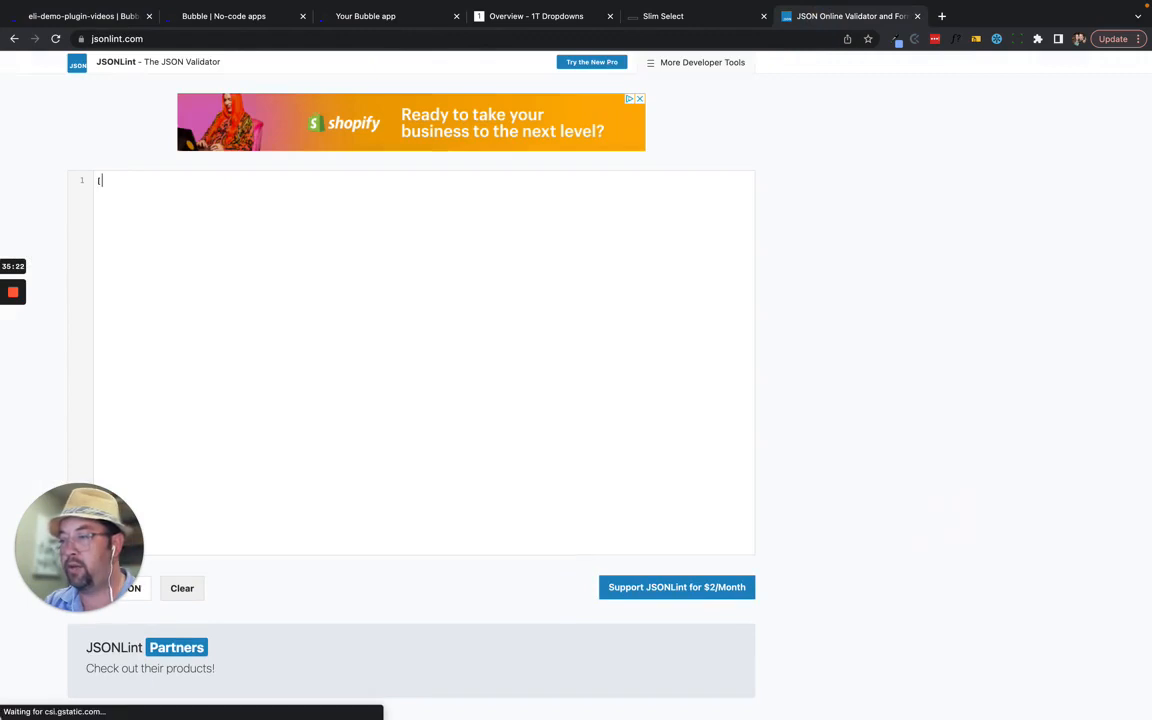
key(Return)
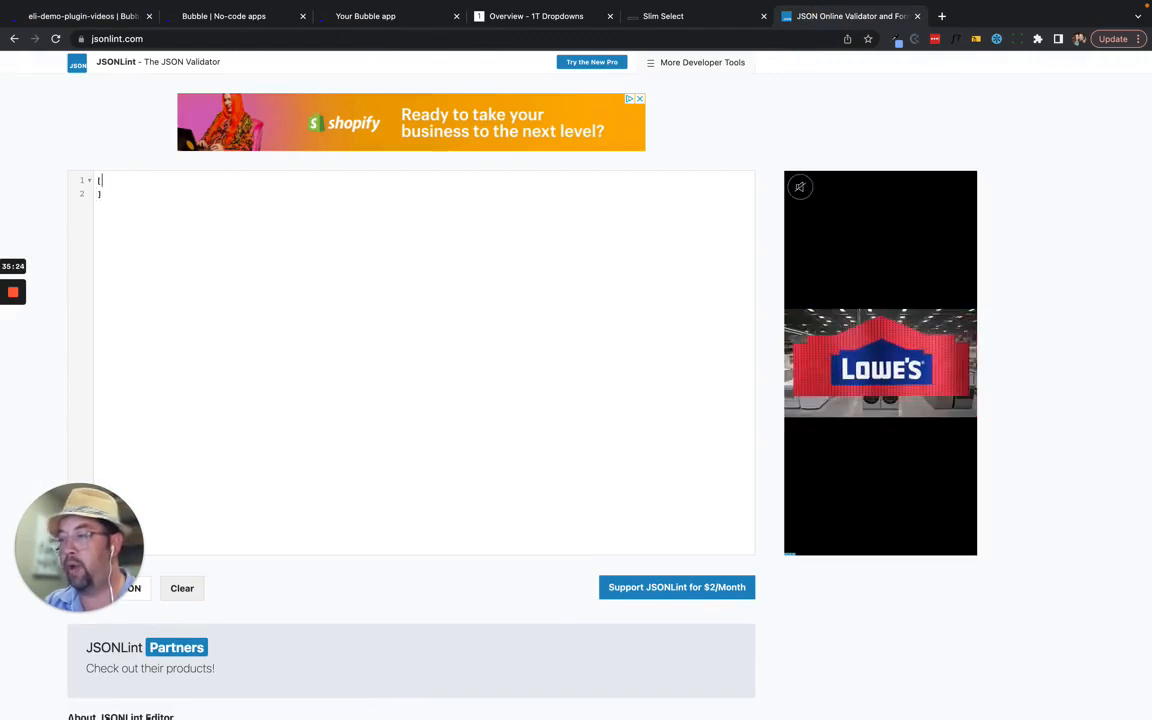
key(Return)
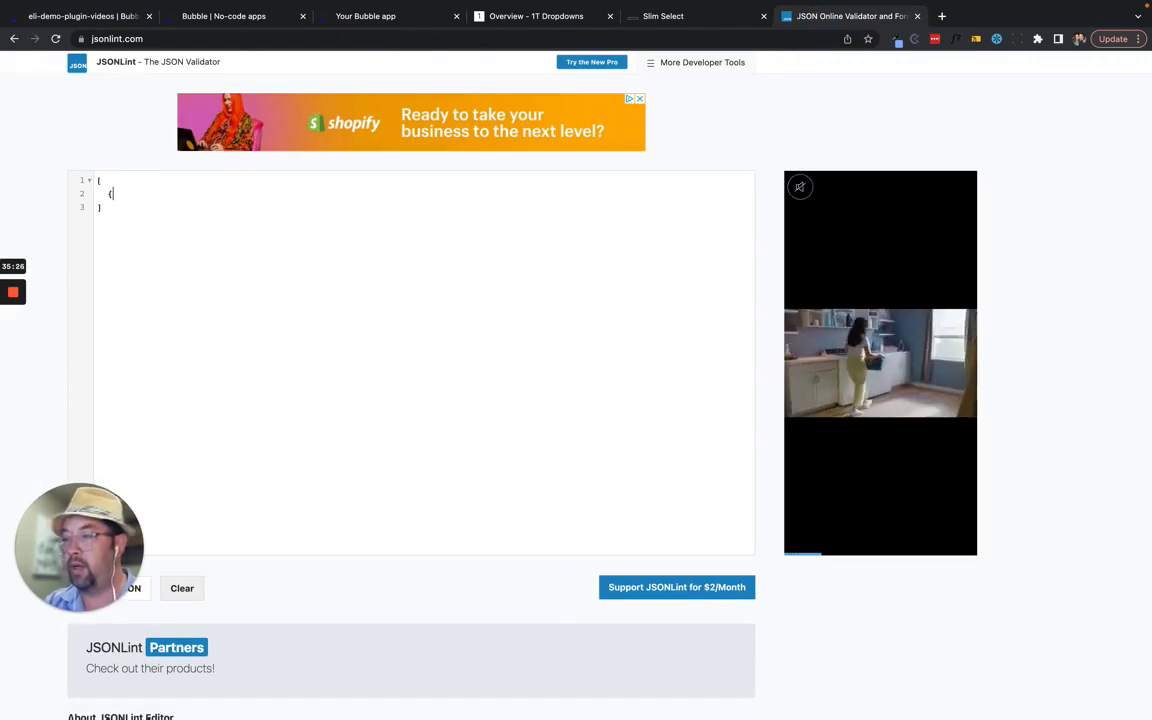
text({)
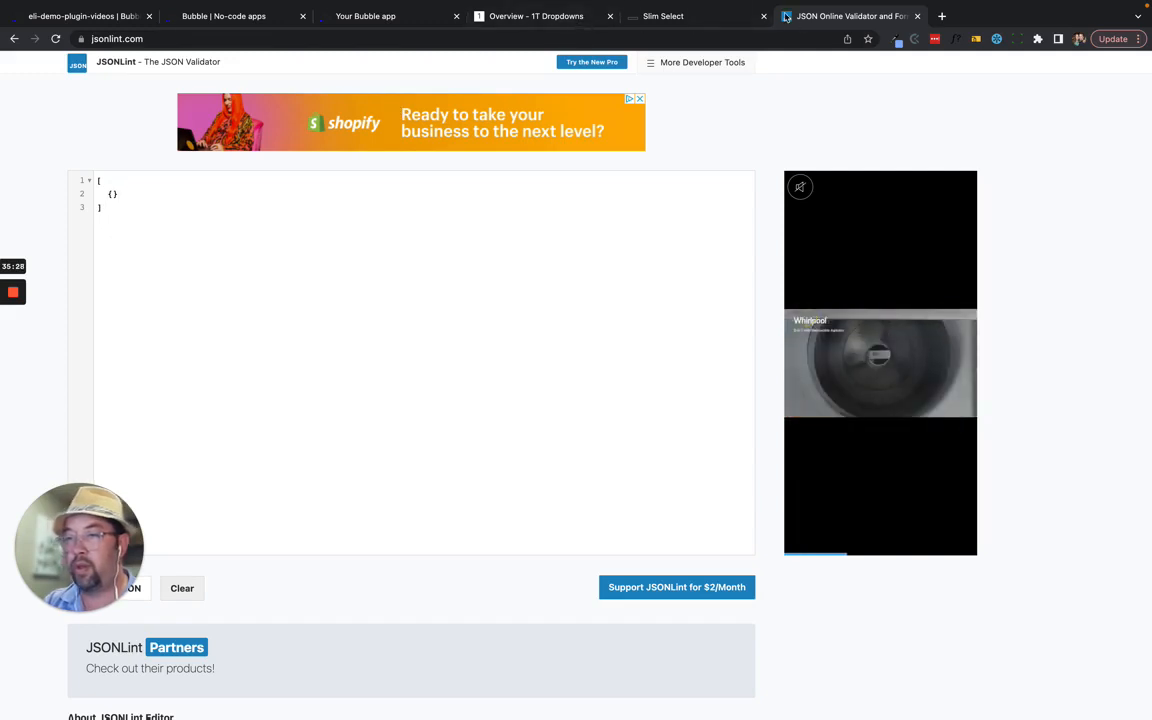
- Copy the body of the optgroup object from the Slim Select documentation and paste it over the empty object in JSONLint
click(689, 23)
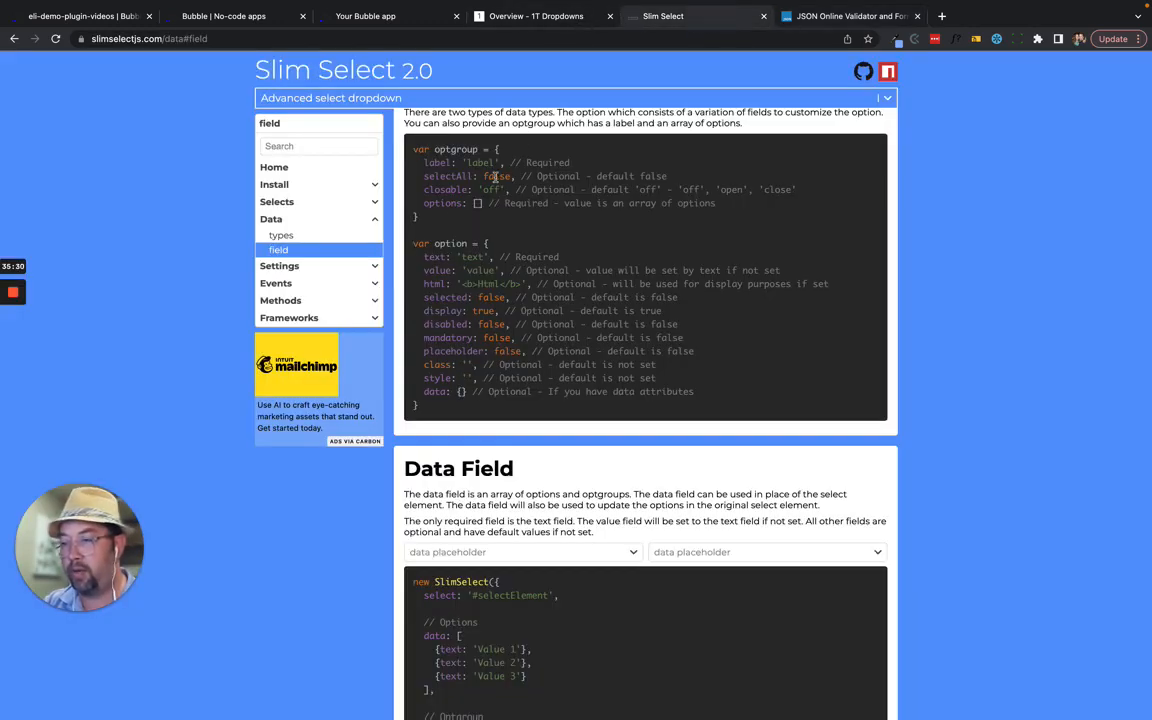
drag(497, 149, 462, 221)
key(super+c)
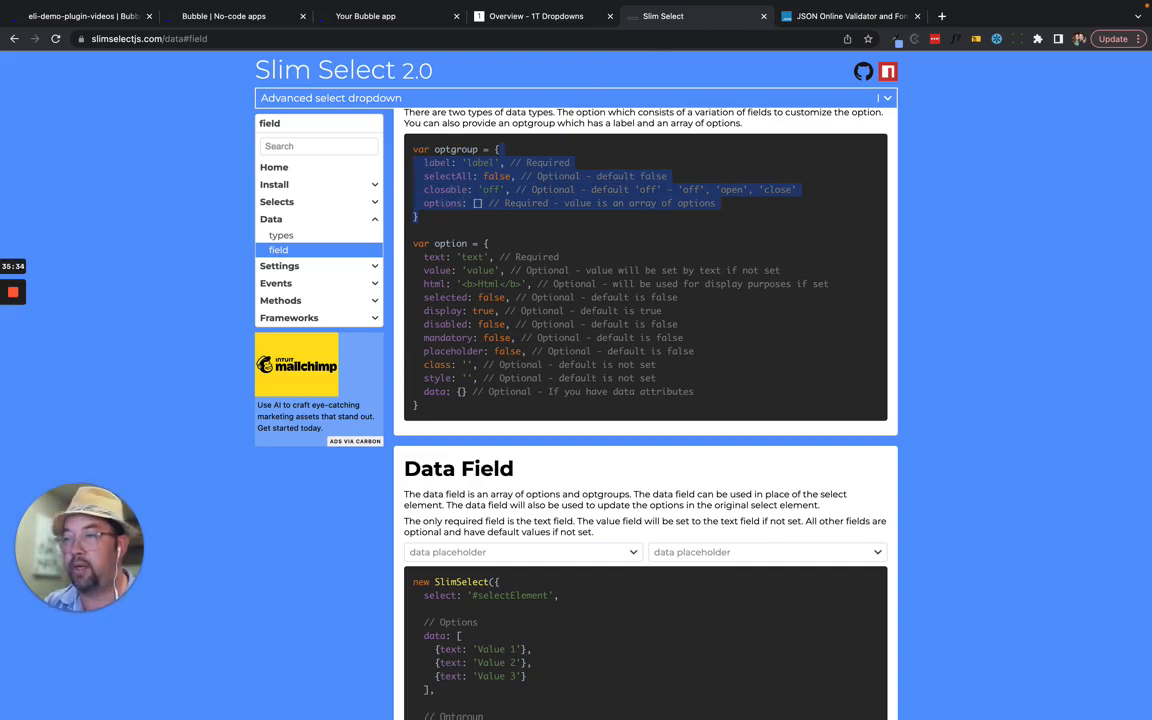
click(225, 17)
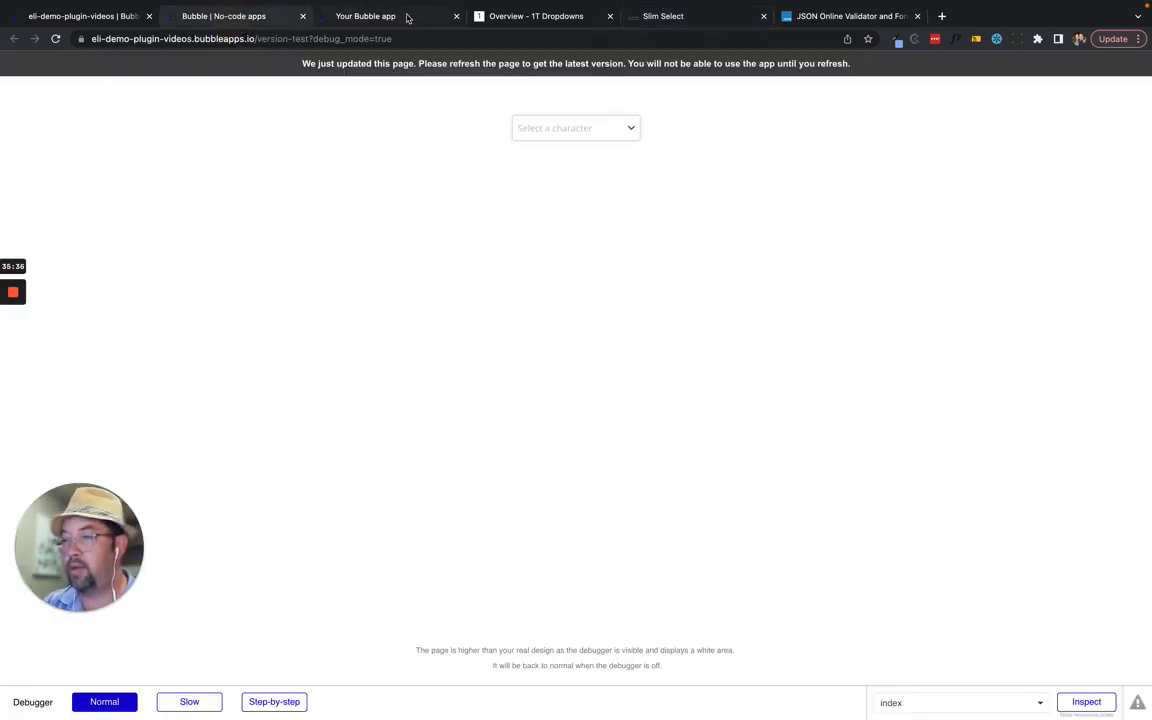
click(853, 16)
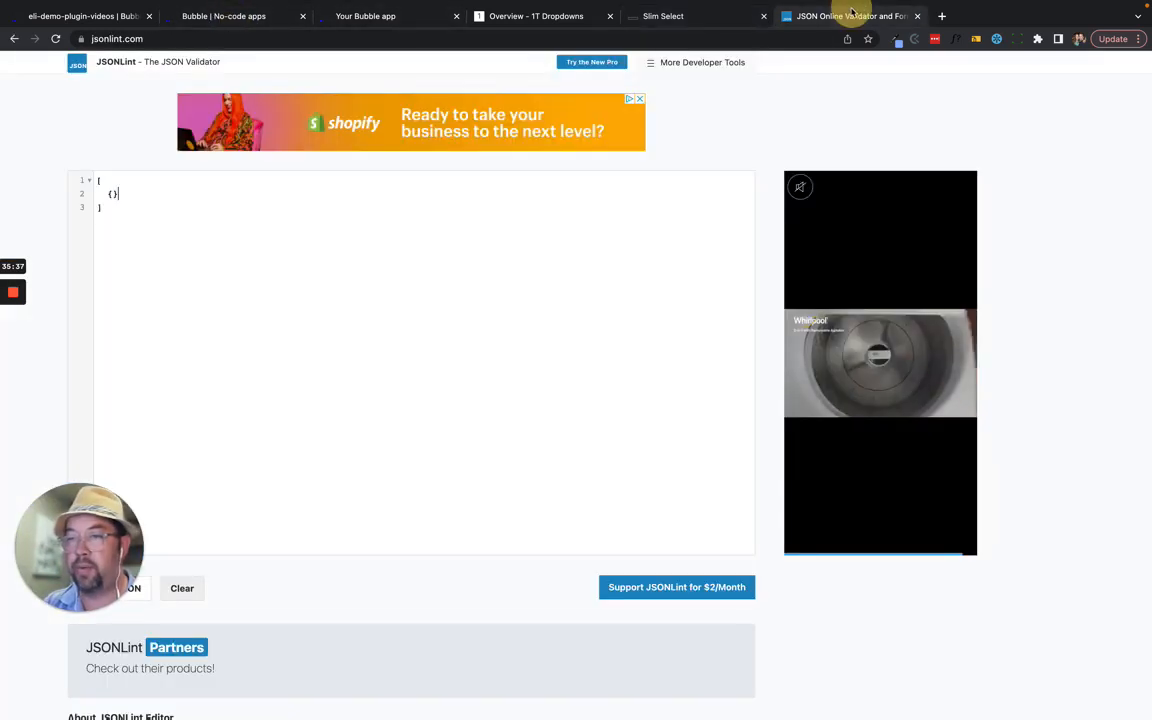
click(115, 196)
key(super+v)
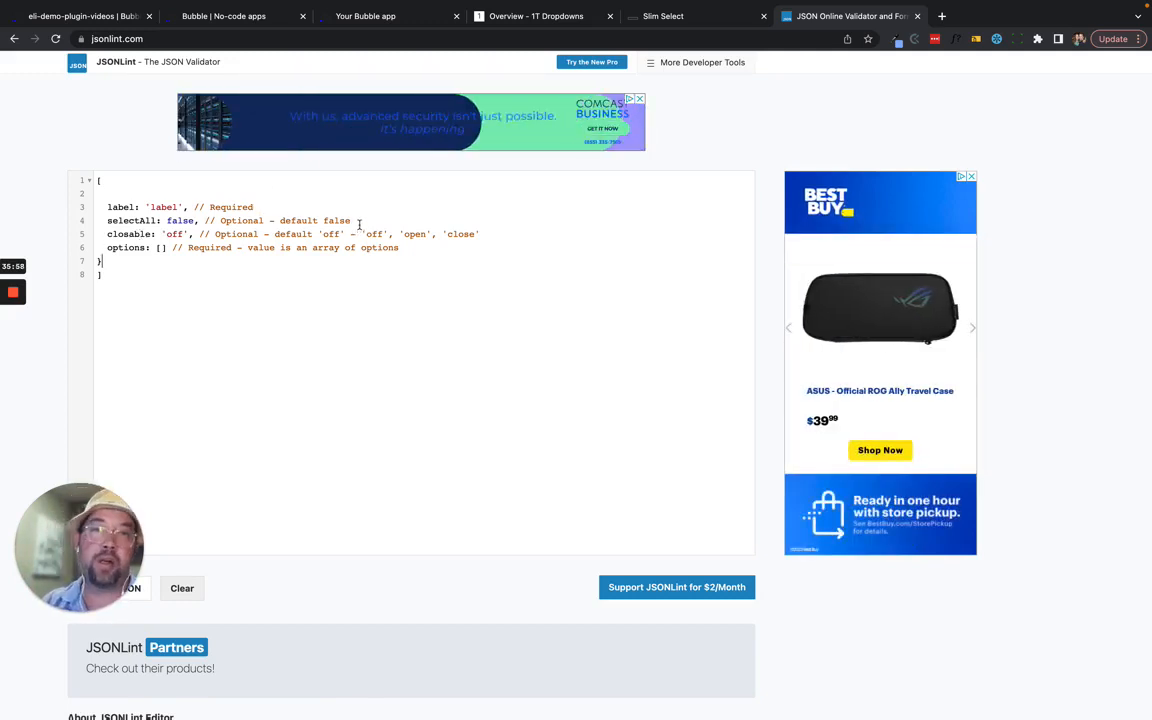
- Delete the label's comment and the selectAll and closable lines, and add the object's missing opening brace
drag(481, 234, 283, 183)
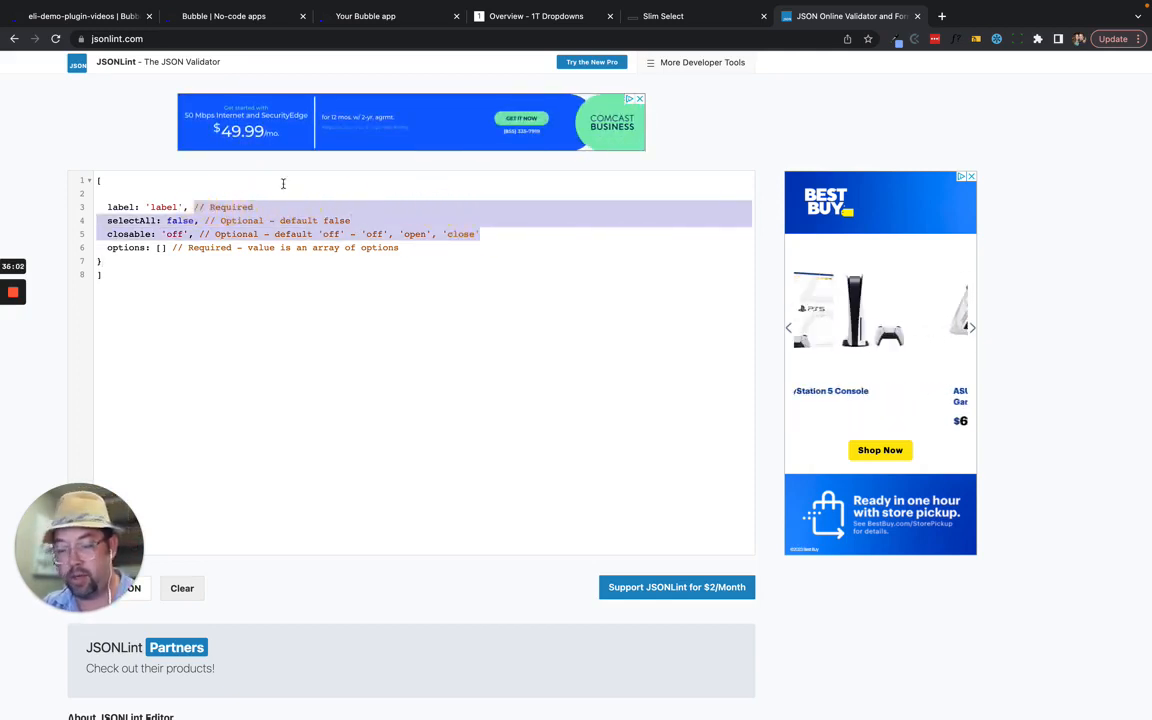
key(BackSpace)
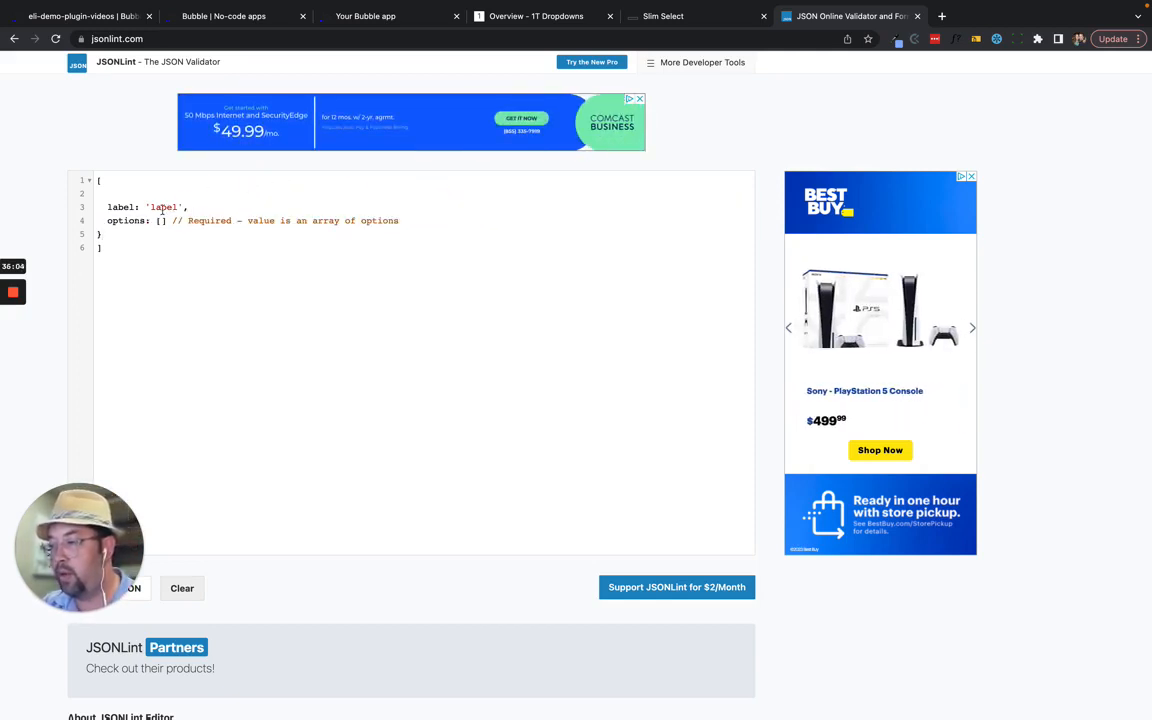
click(103, 194)
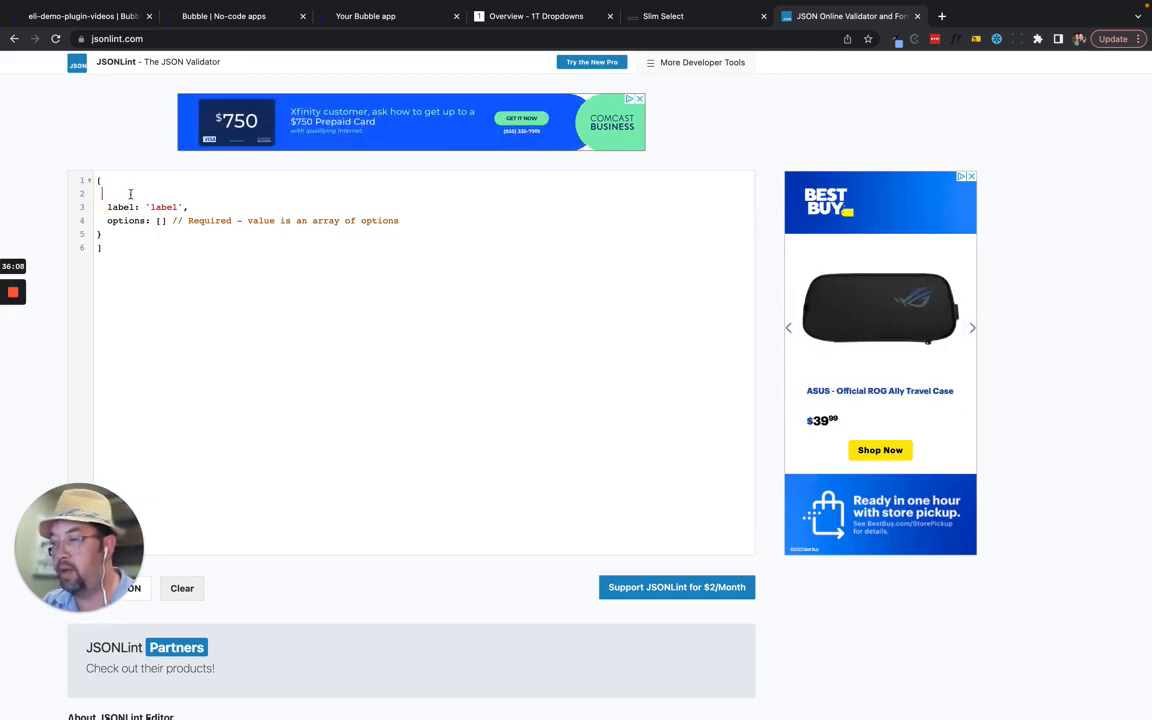
click(131, 194)
text({)
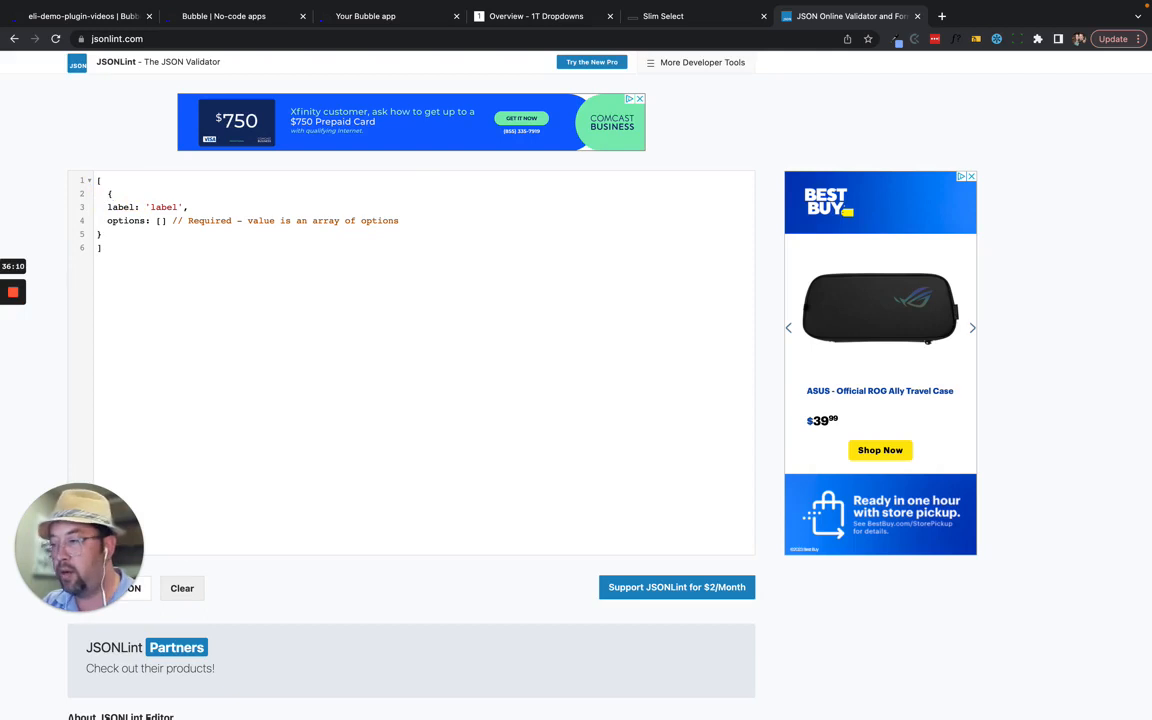
- Check the character types in the Bubble app data and set the option group's label to "Philosopher" in JSONLint
double_click(161, 207)
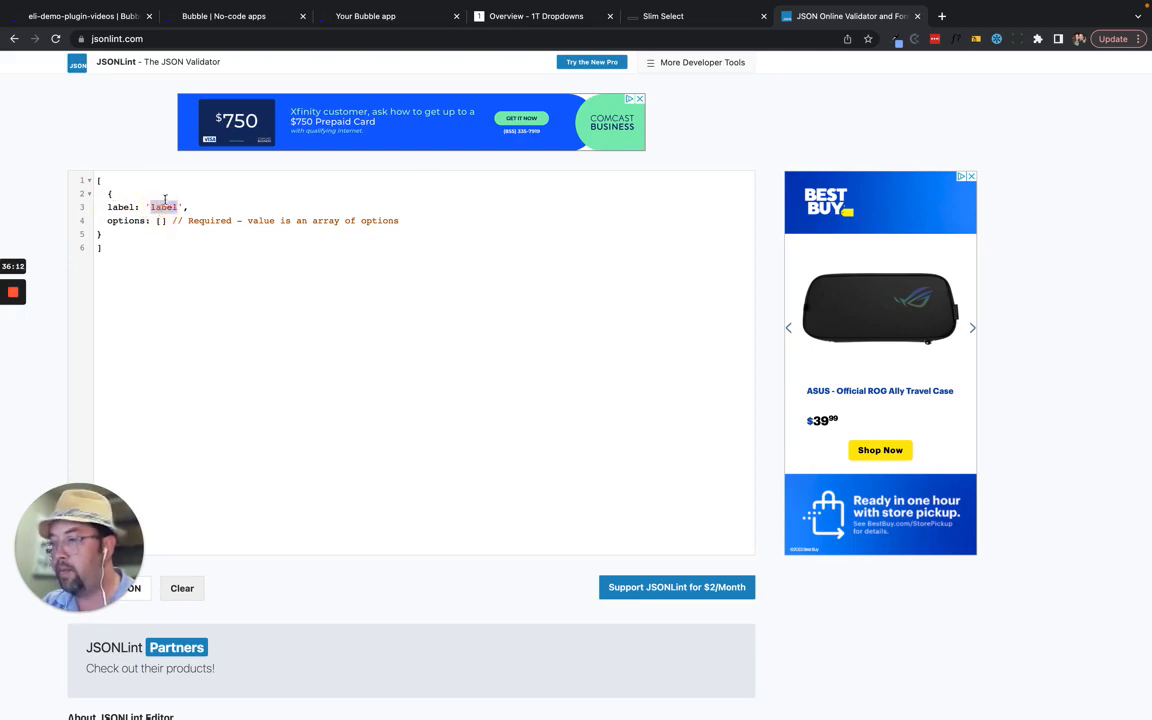
click(225, 16)
click(82, 16)
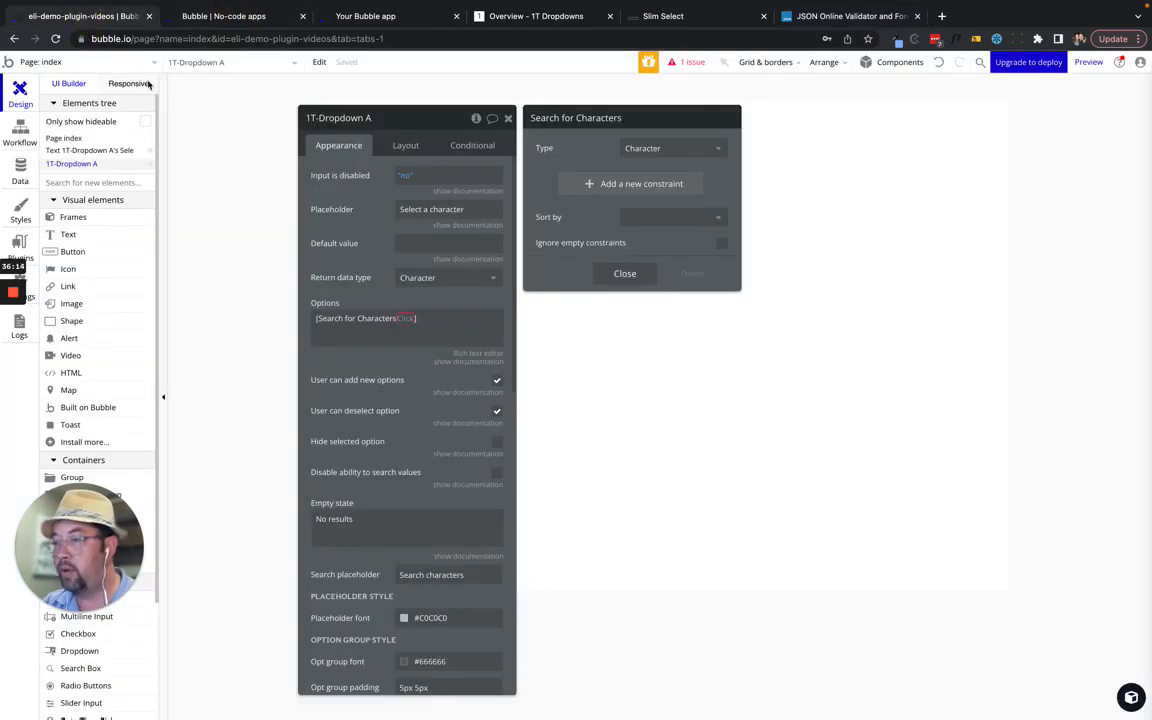
click(8, 173)
click(250, 109)
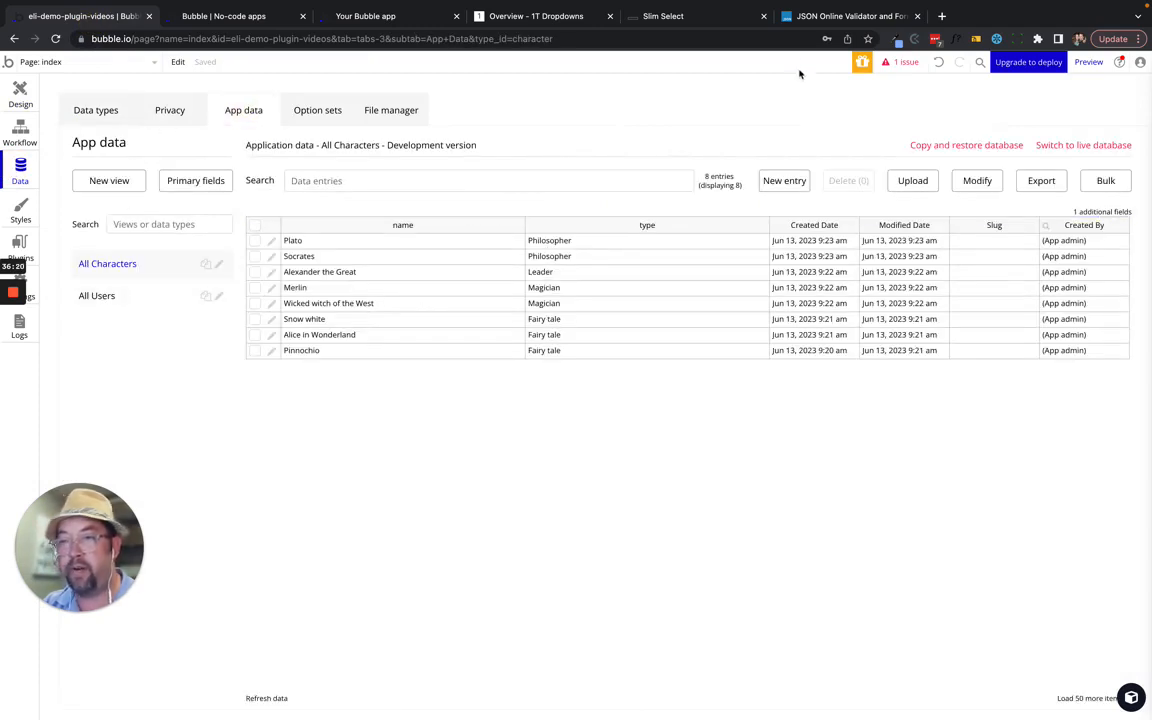
click(800, 16)
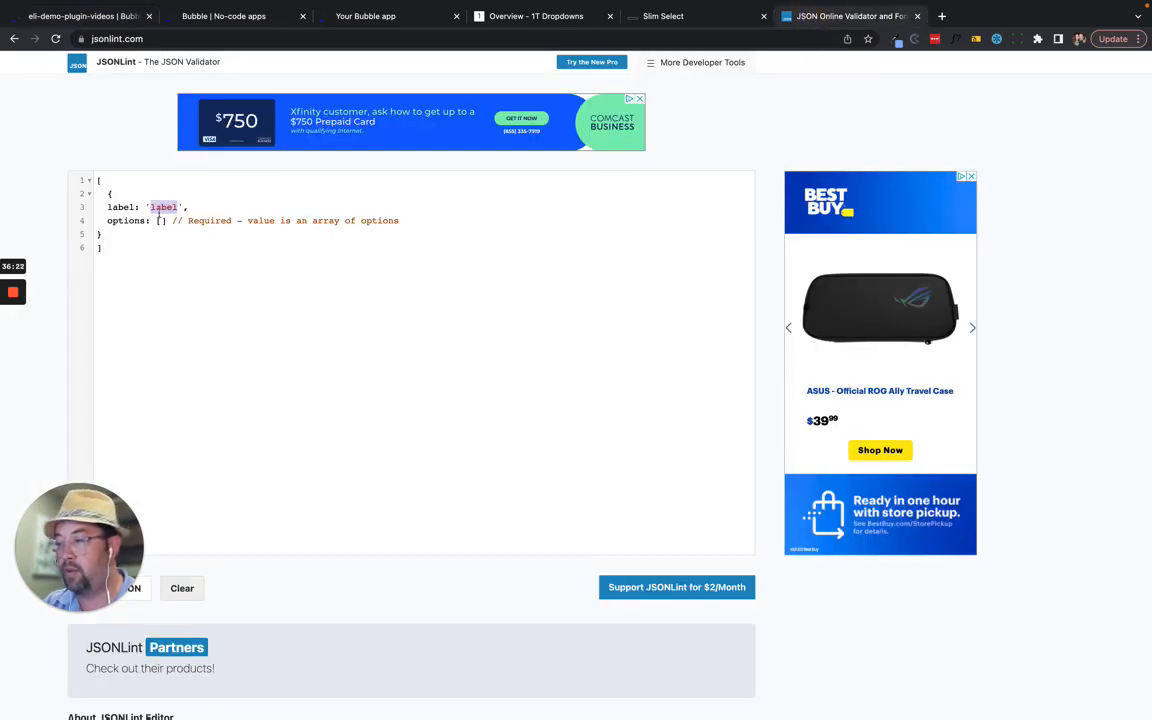
text(Philosopher)
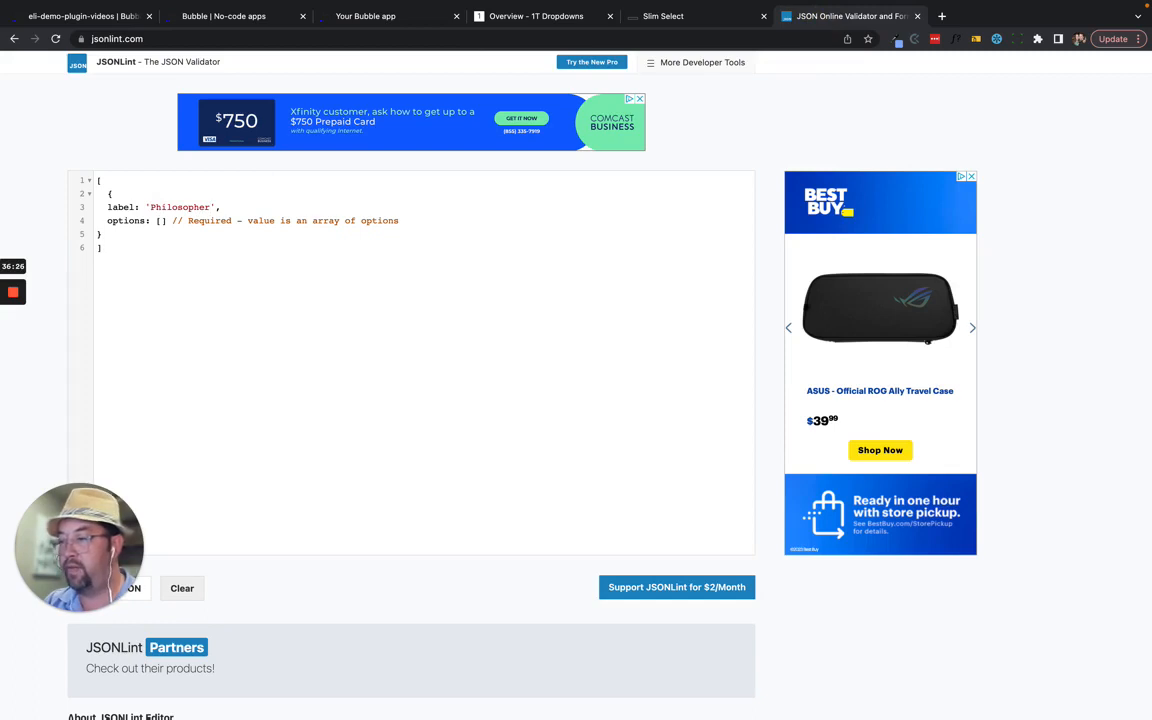
- Delete the comment after the options array and enclose the label and options keys in double quotes
drag(388, 224, 167, 224)
key(BackSpace)
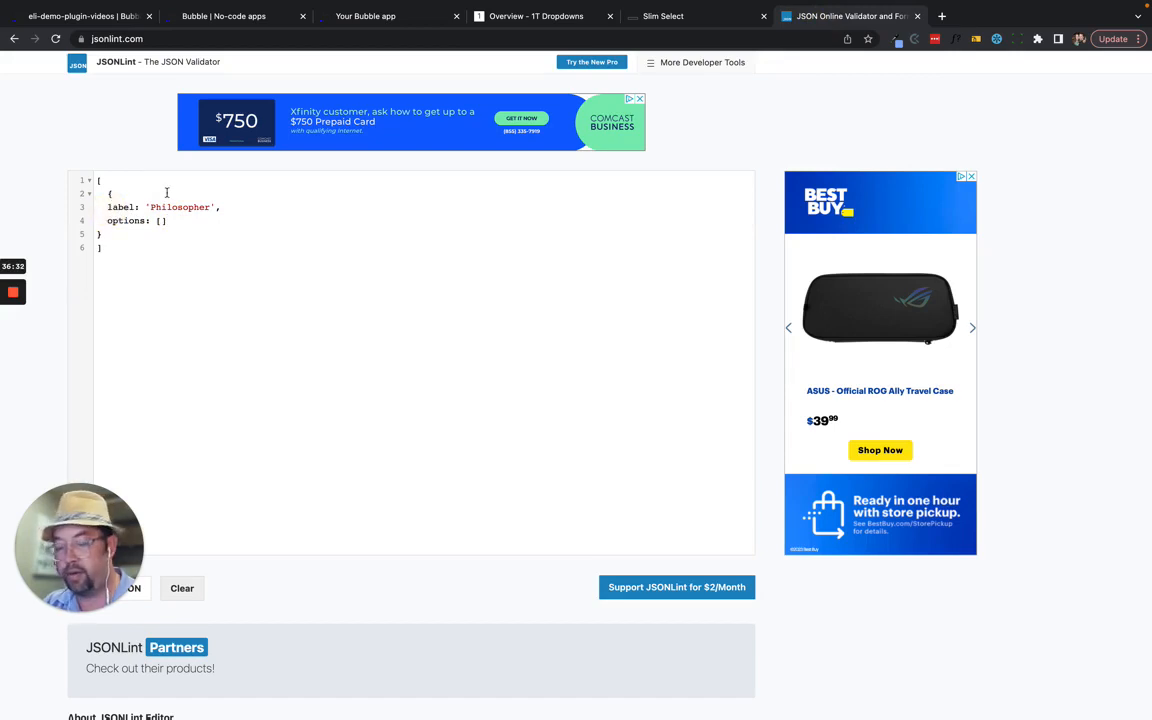
click(108, 207)
text(")
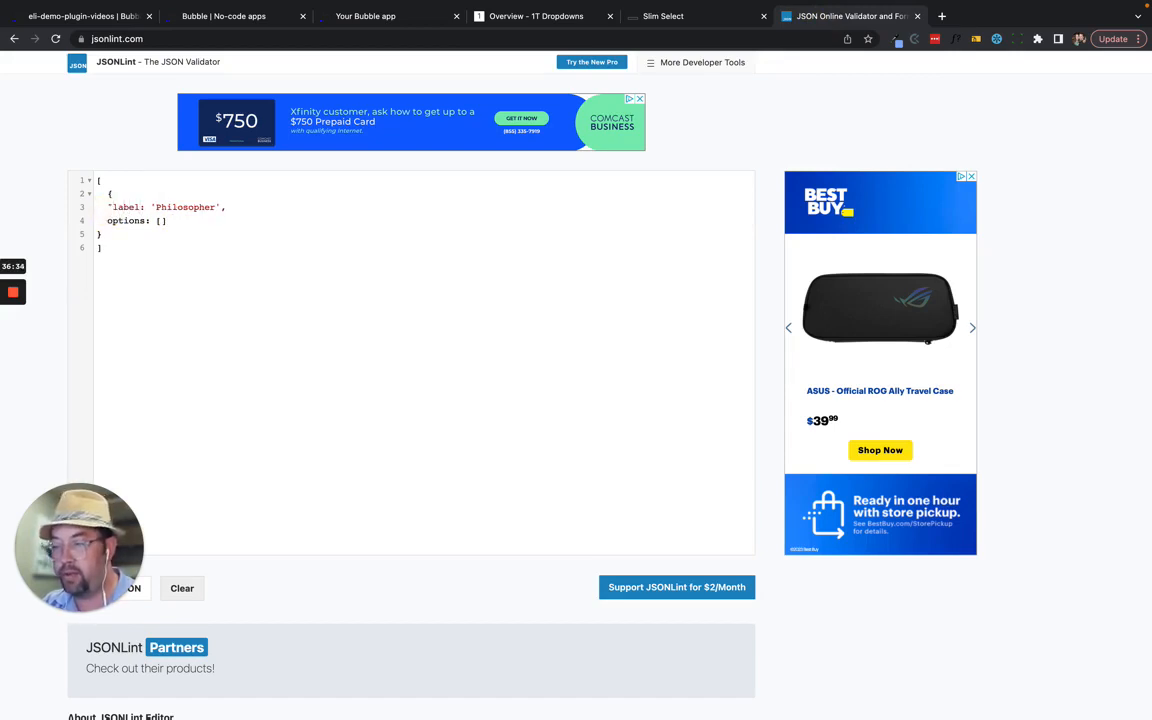
click(144, 207)
text(")
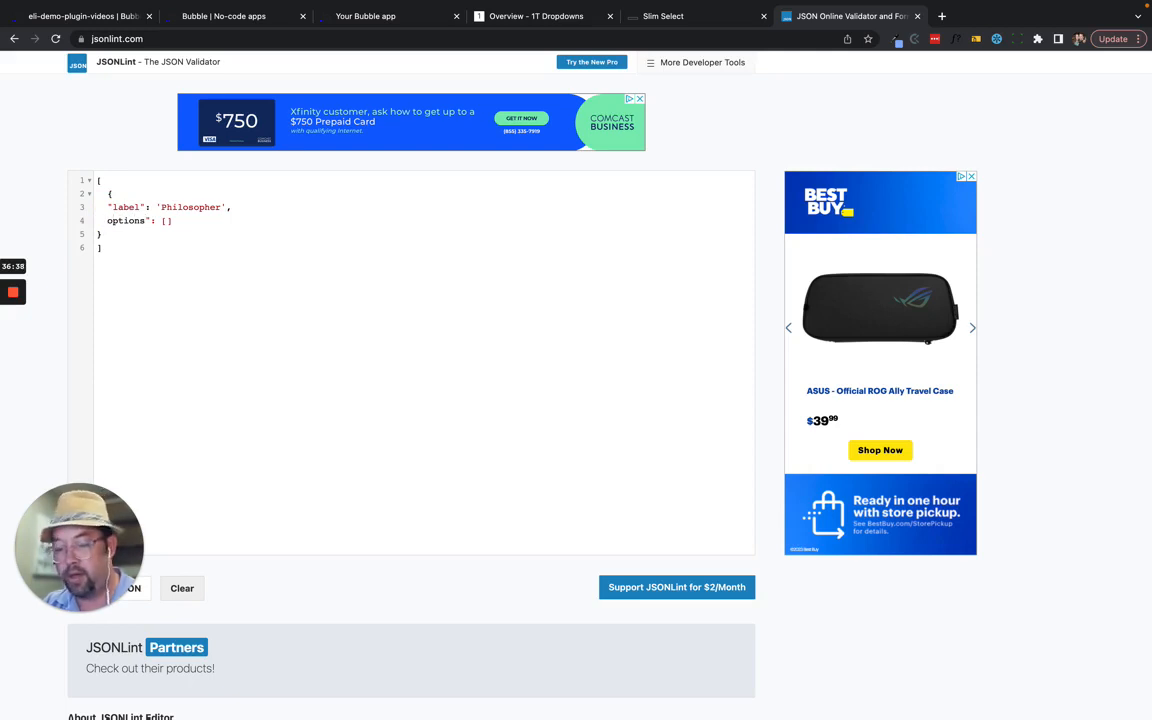
text(")
click(205, 206)
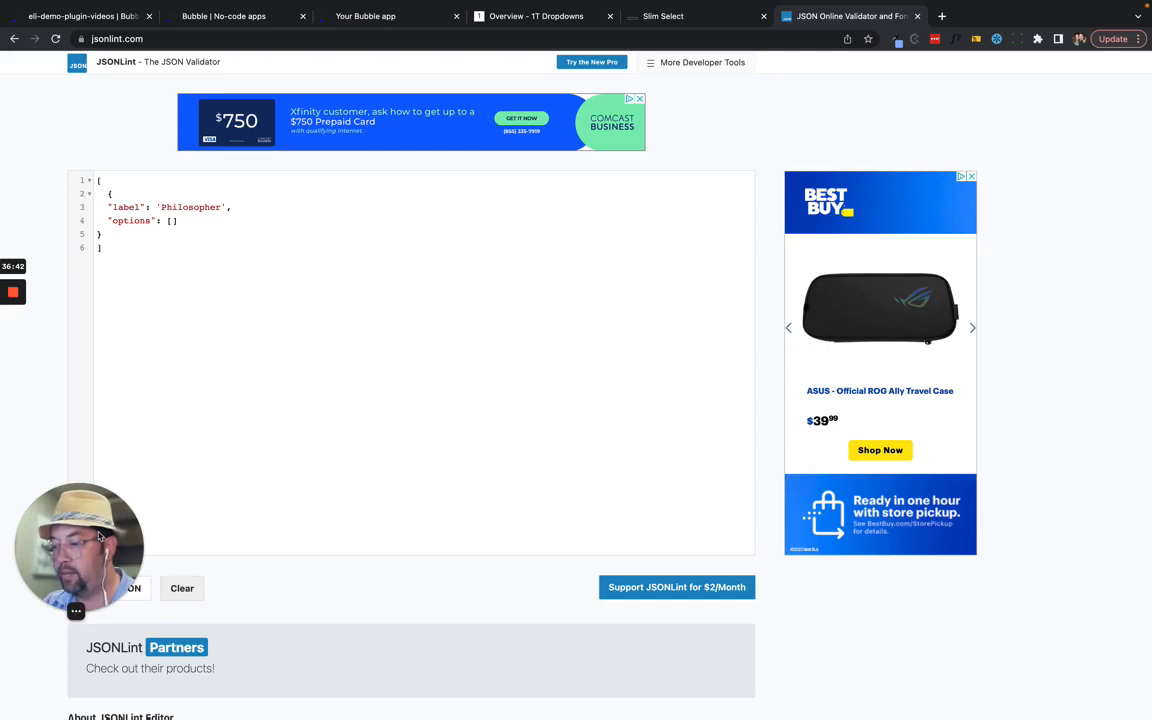
- Replace the single quotes around Philosopher with double quotes and validate the JSON
click(106, 592)
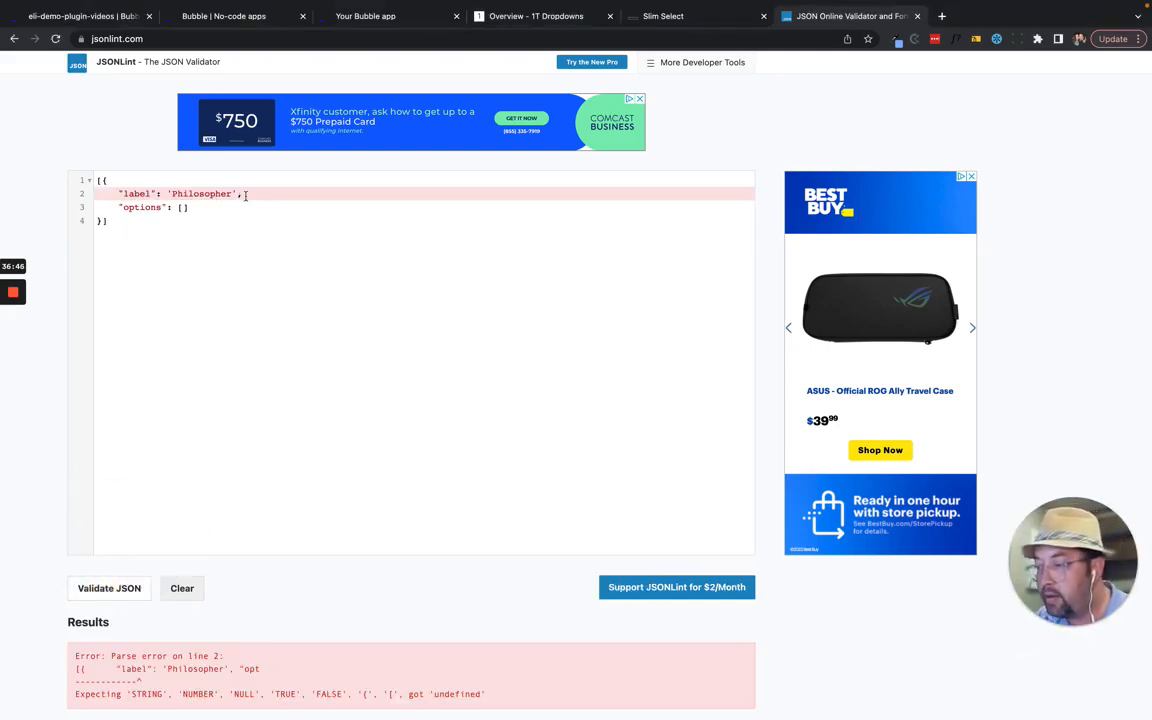
click(167, 193)
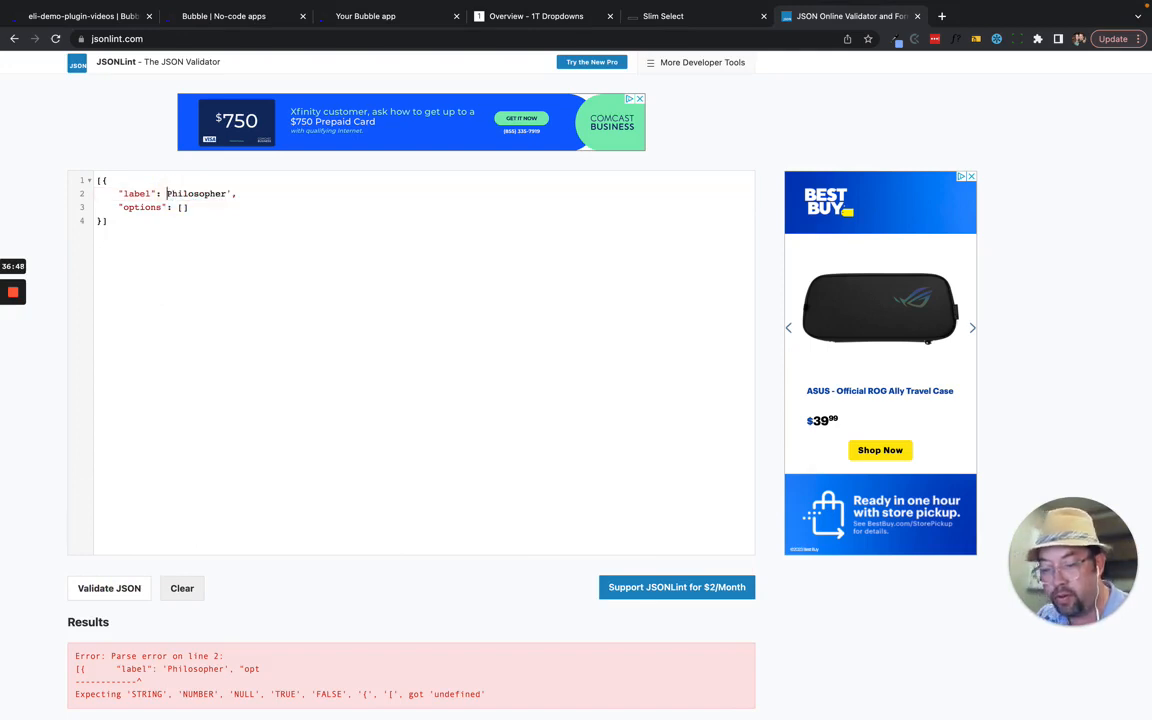
text(")
key(Right)
key(Right)
key(Right)
key(Right)
key(Right)
key(Right)
key(Right)
key(Right)
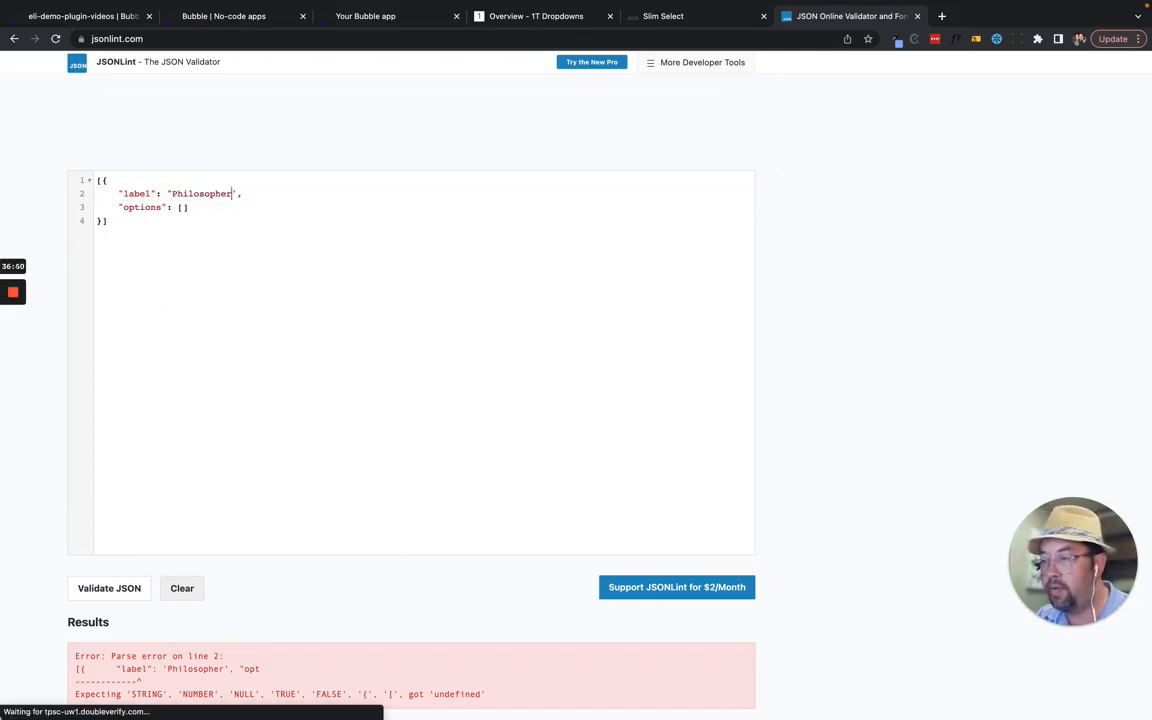
key(Left)
key(BackSpace)
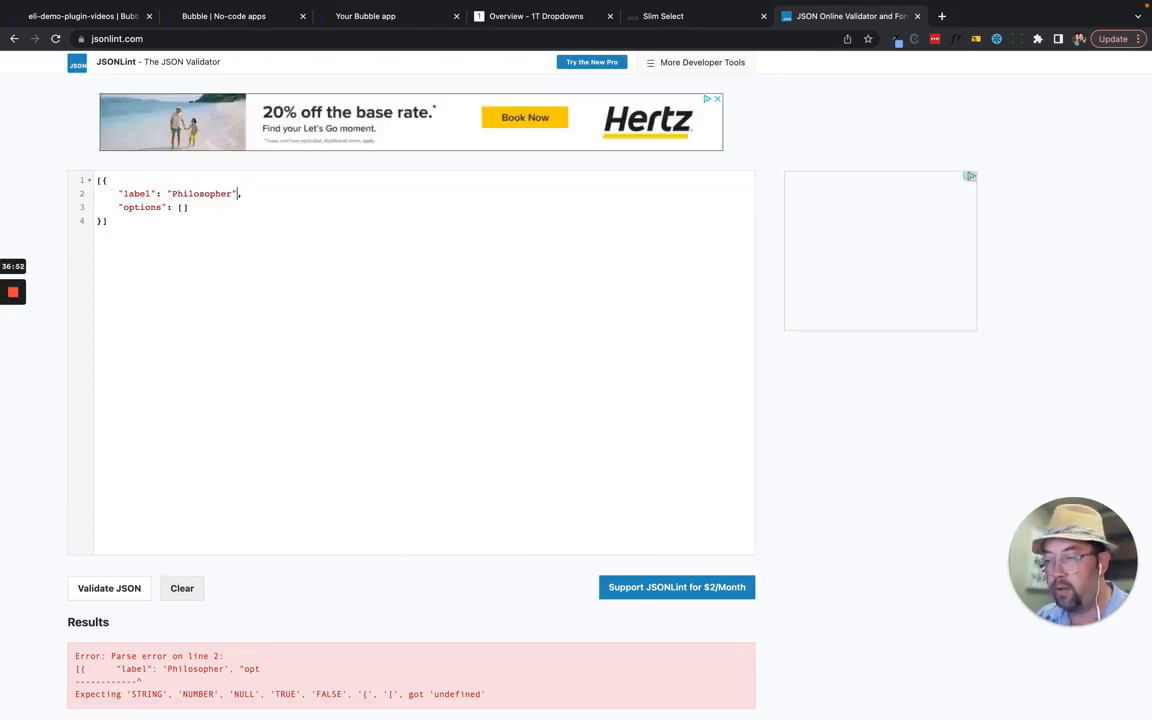
click(88, 589)
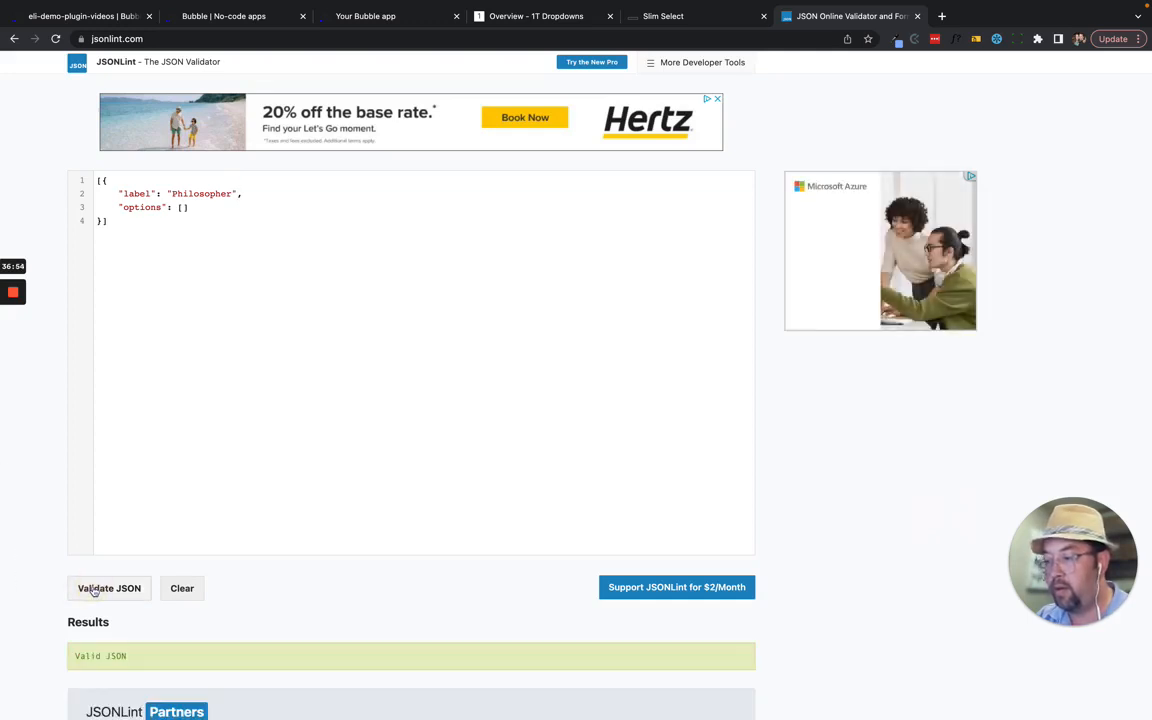
- Copy the Philosopher object and paste it three more times into the array, separating the objects with commas
drag(99, 220, 101, 182)
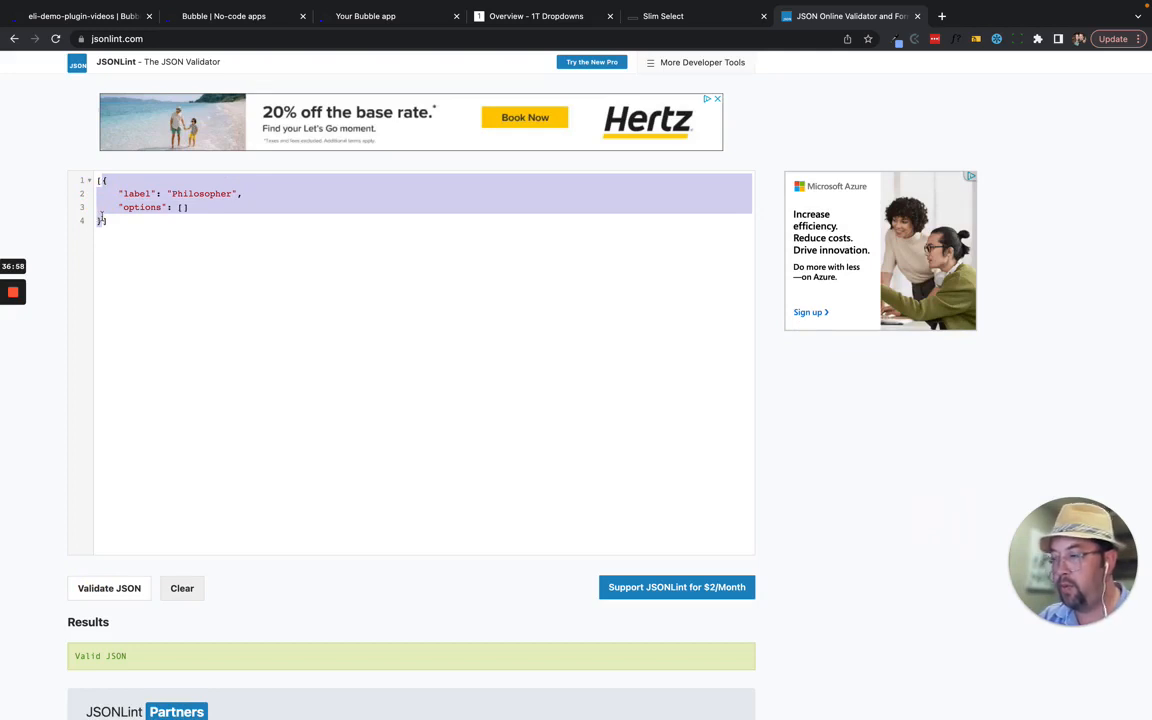
text([] })
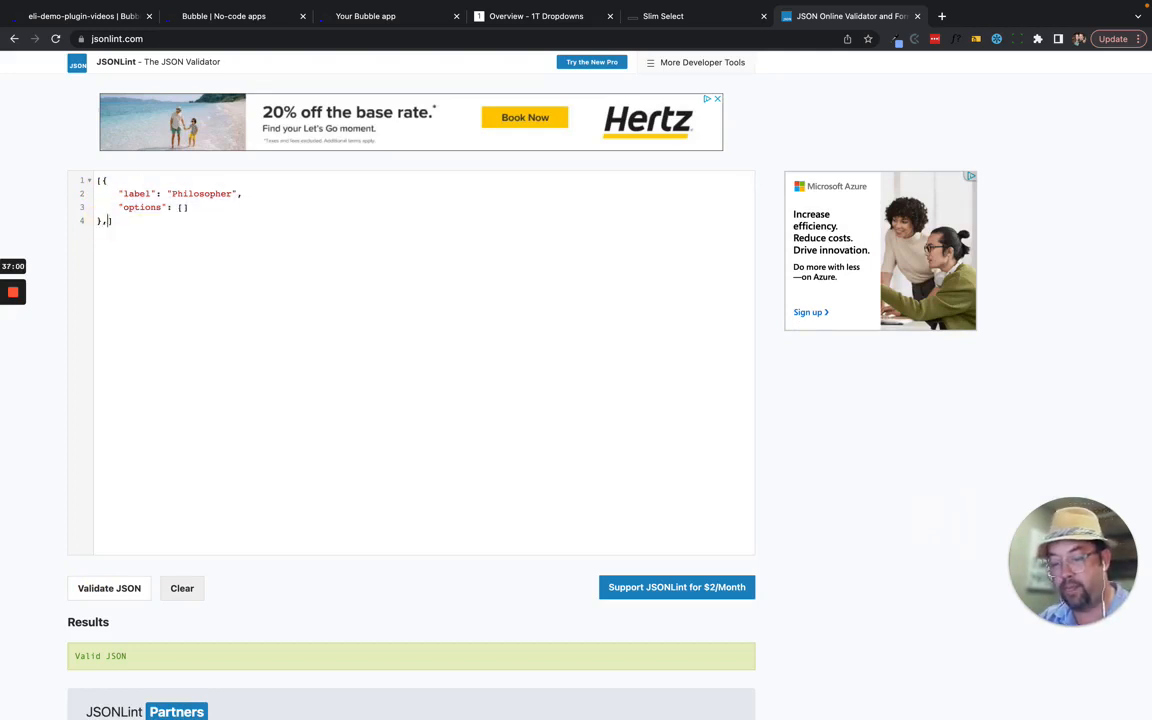
text(,)
text({   "label": "Philosopher",   "options": [] })
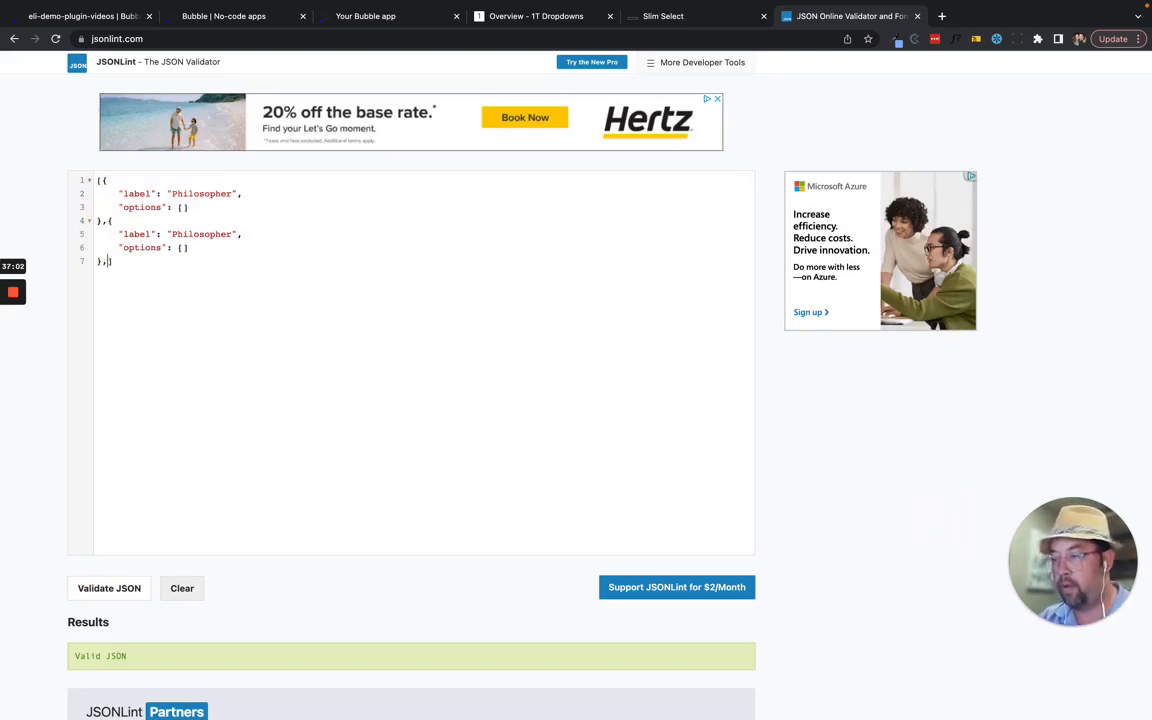
text({     "label": "Philosopher",     "options": [] })
text({     "label": "Philosopher",     "options": [] })
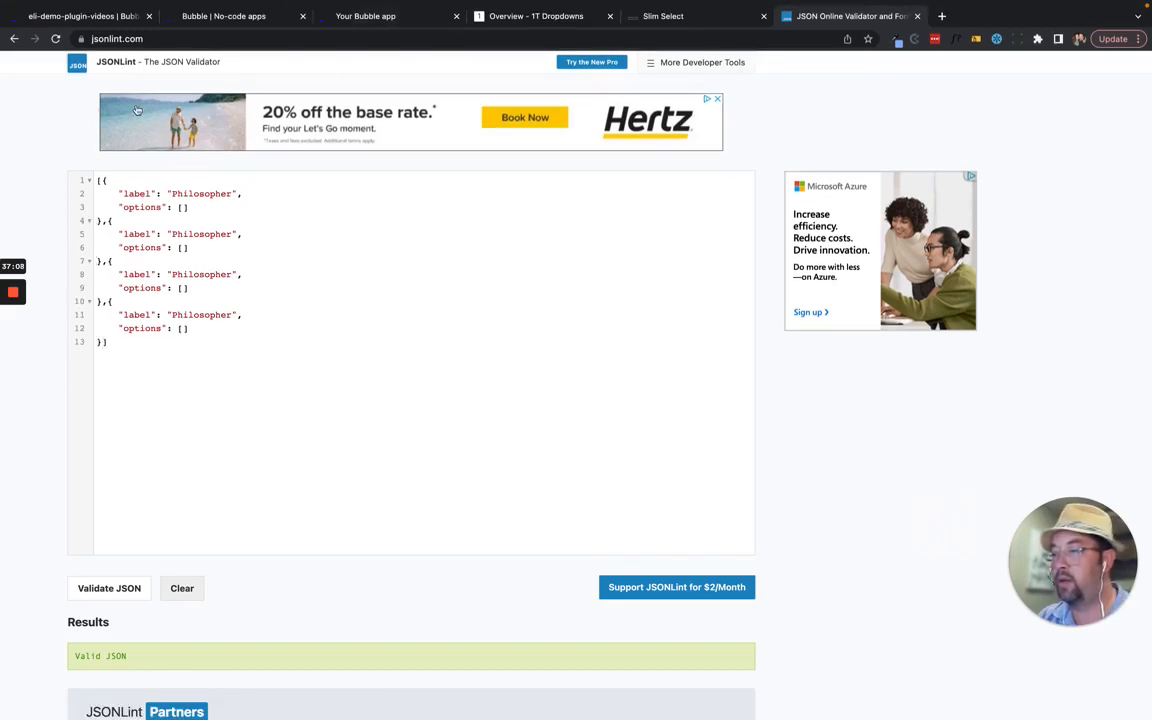
- Check the character types in the Bubble app data and set the three duplicated labels in JSONLint to "Leader", "Magician" and "Fairy tale"
click(89, 18)
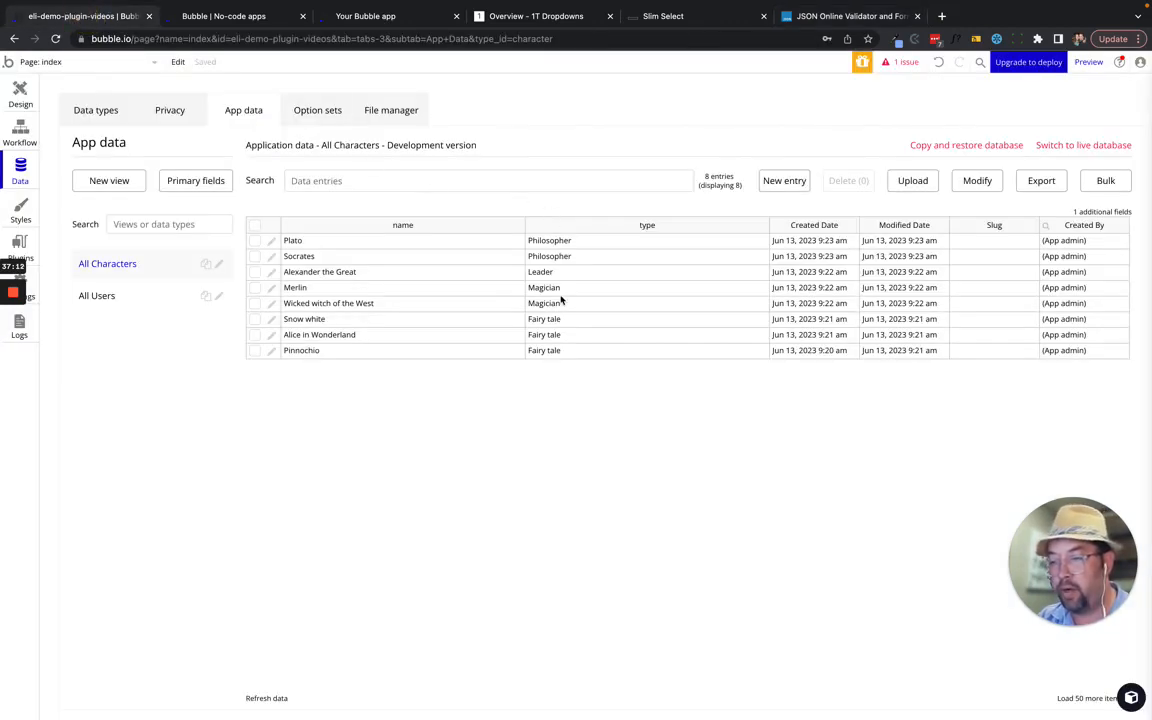
click(232, 19)
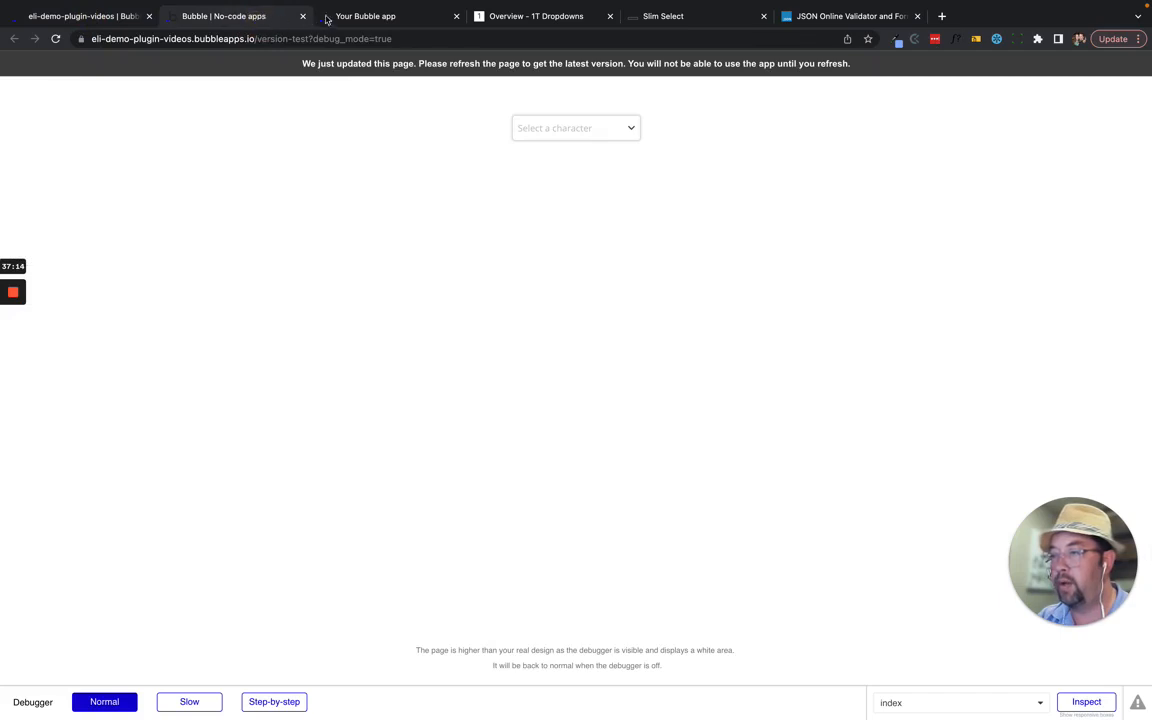
click(697, 22)
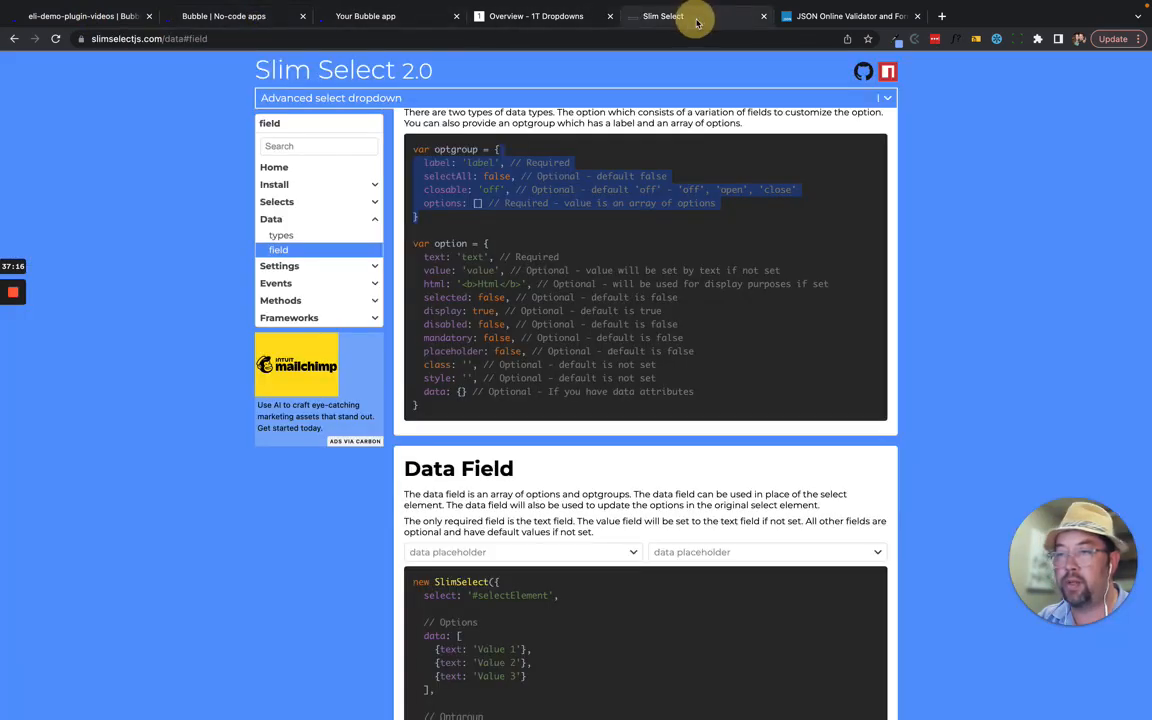
click(850, 16)
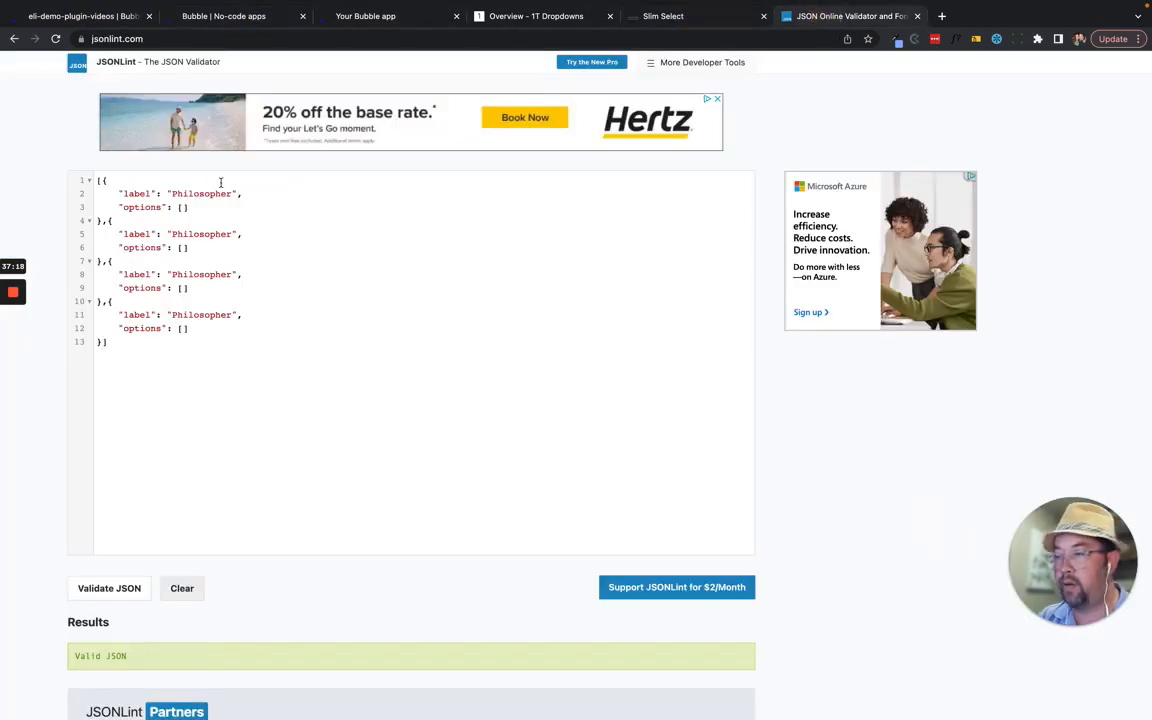
double_click(198, 234)
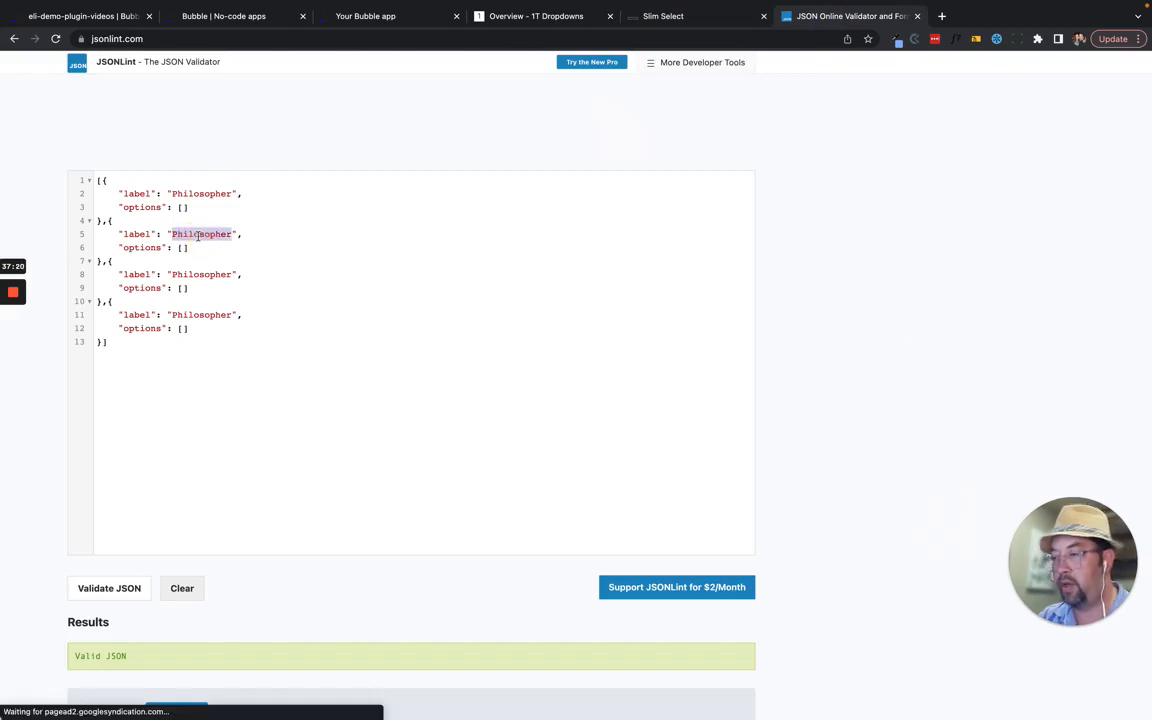
text(Leader)
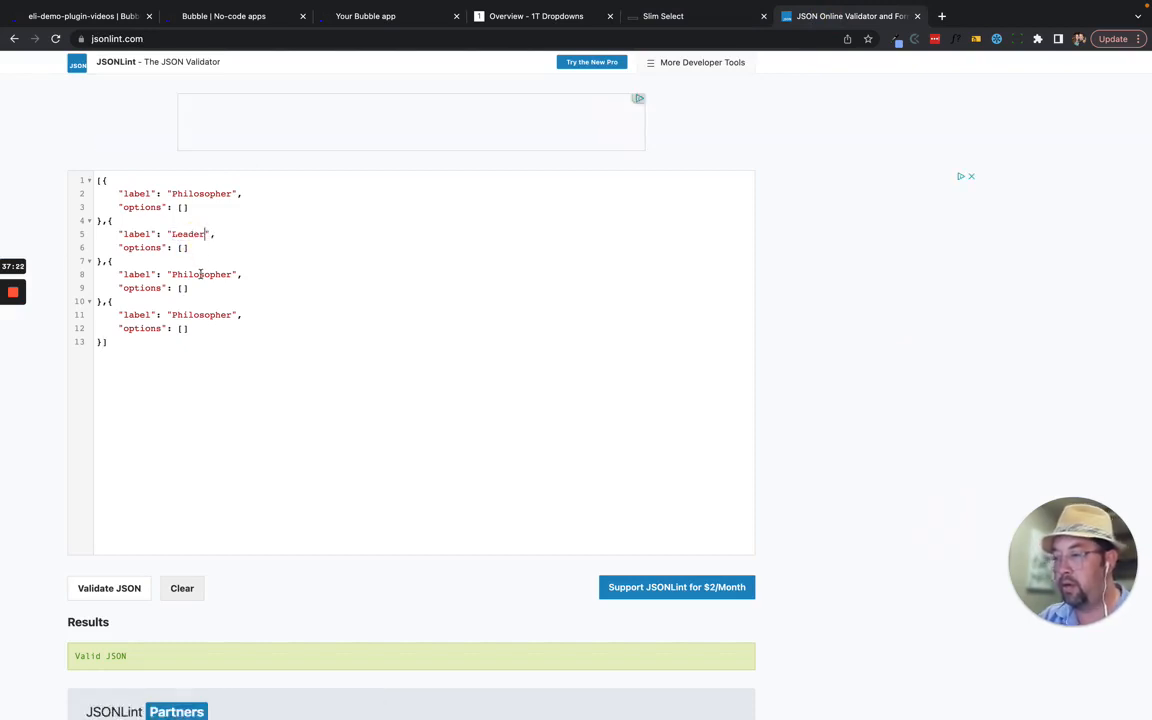
double_click(200, 274)
text(Magi)
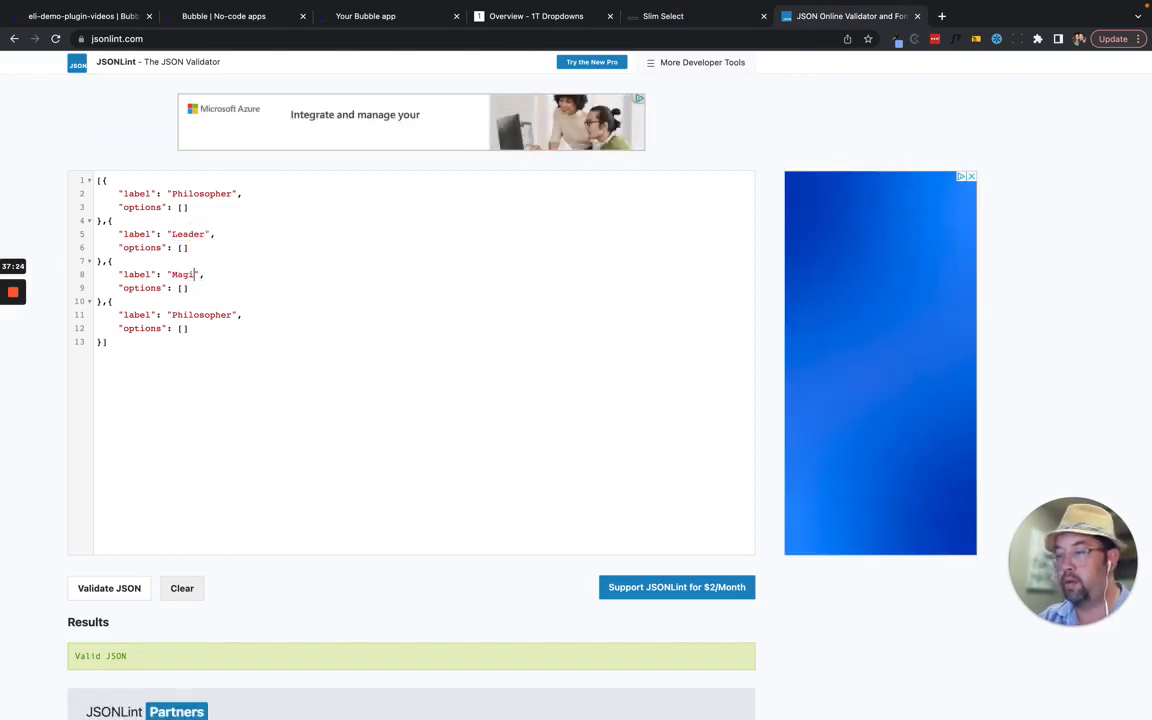
text(cian)
double_click(203, 314)
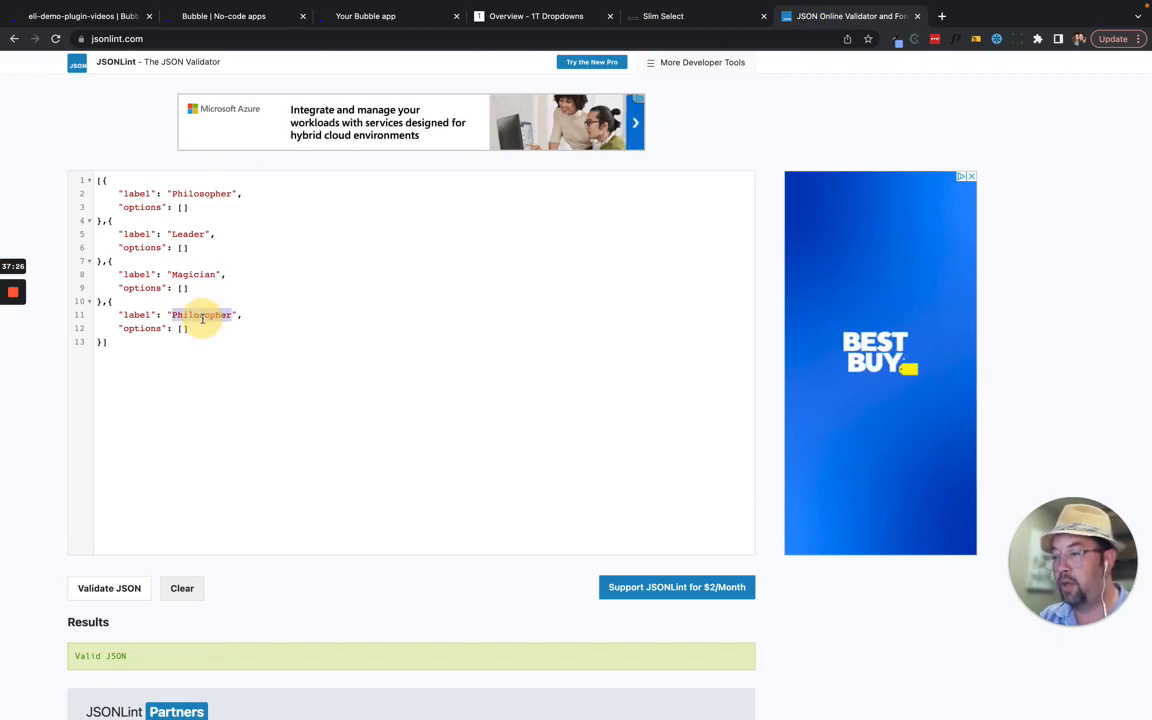
text(Fairy)
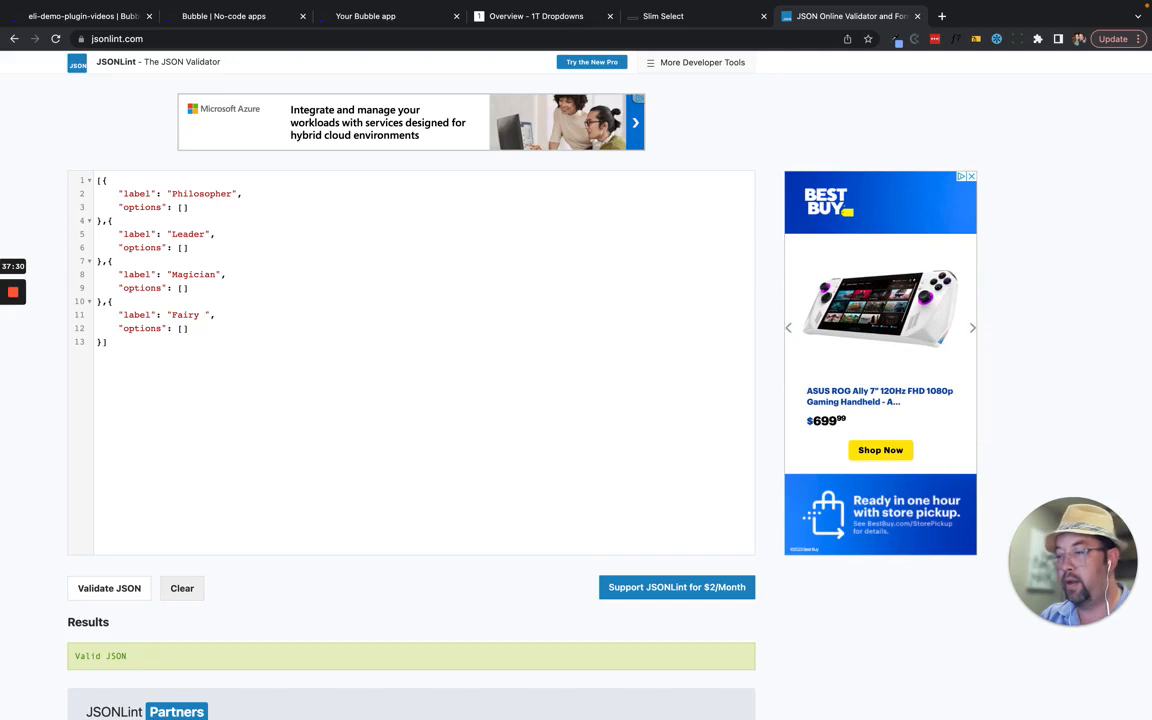
text( tale)
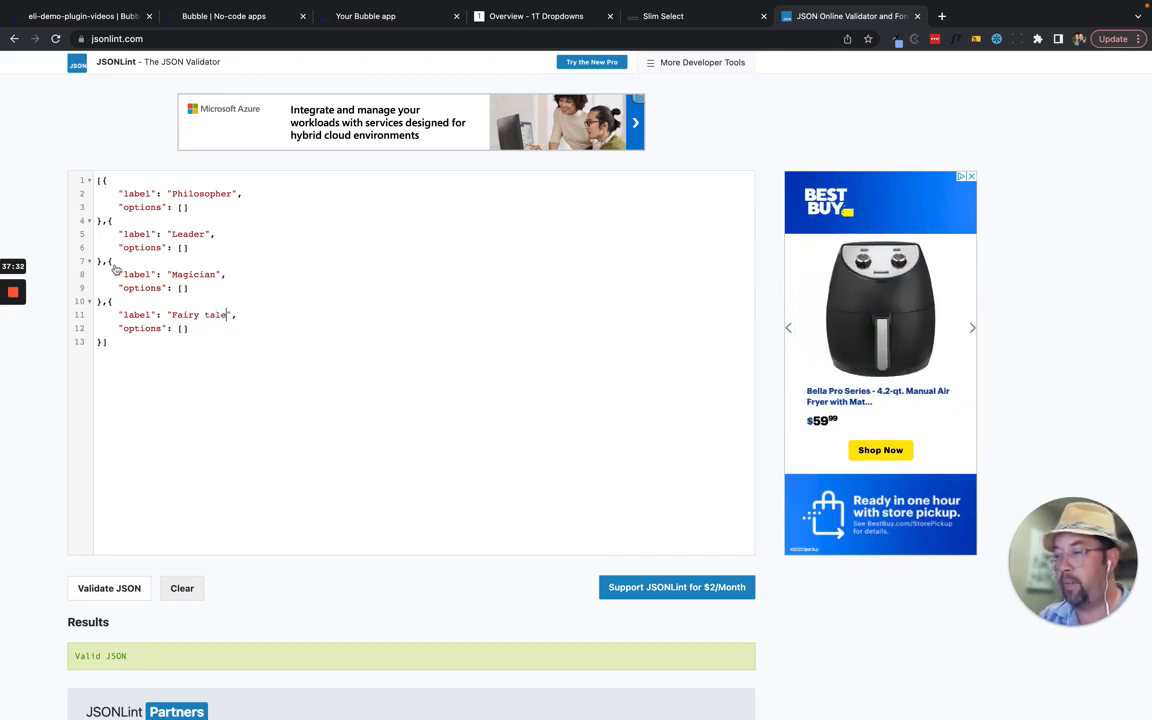
- Validate the four-group JSON and copy the whole array
click(162, 261)
drag(108, 342, 84, 182)
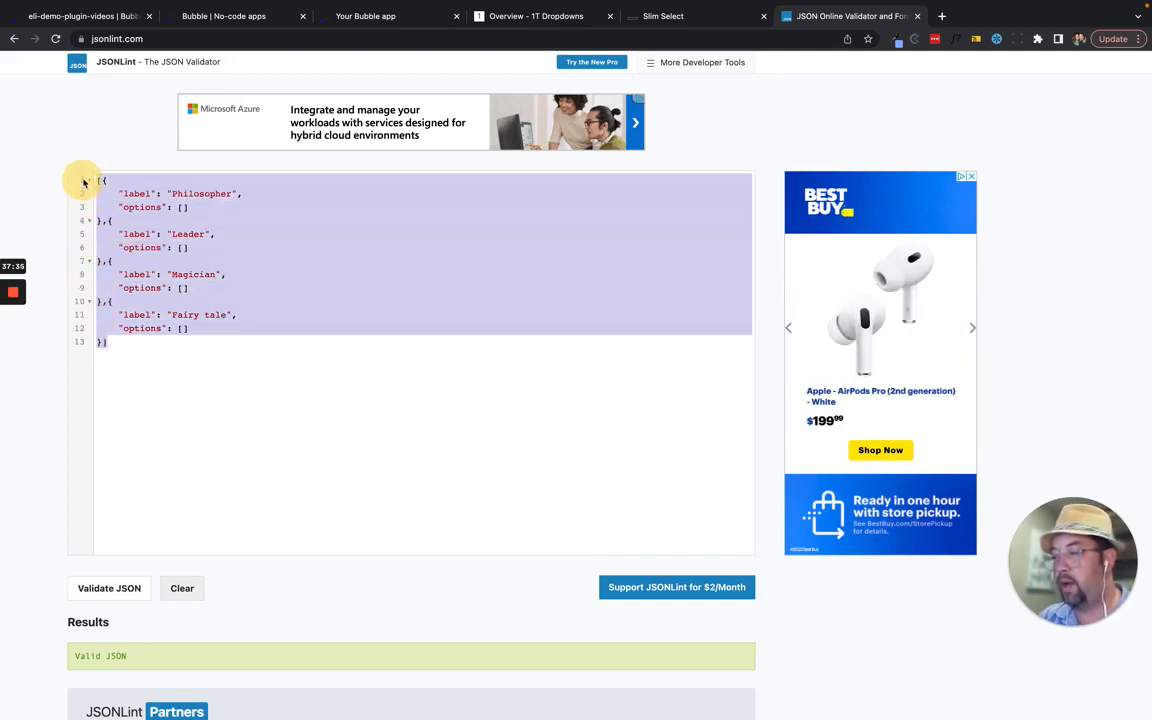
click(104, 587)
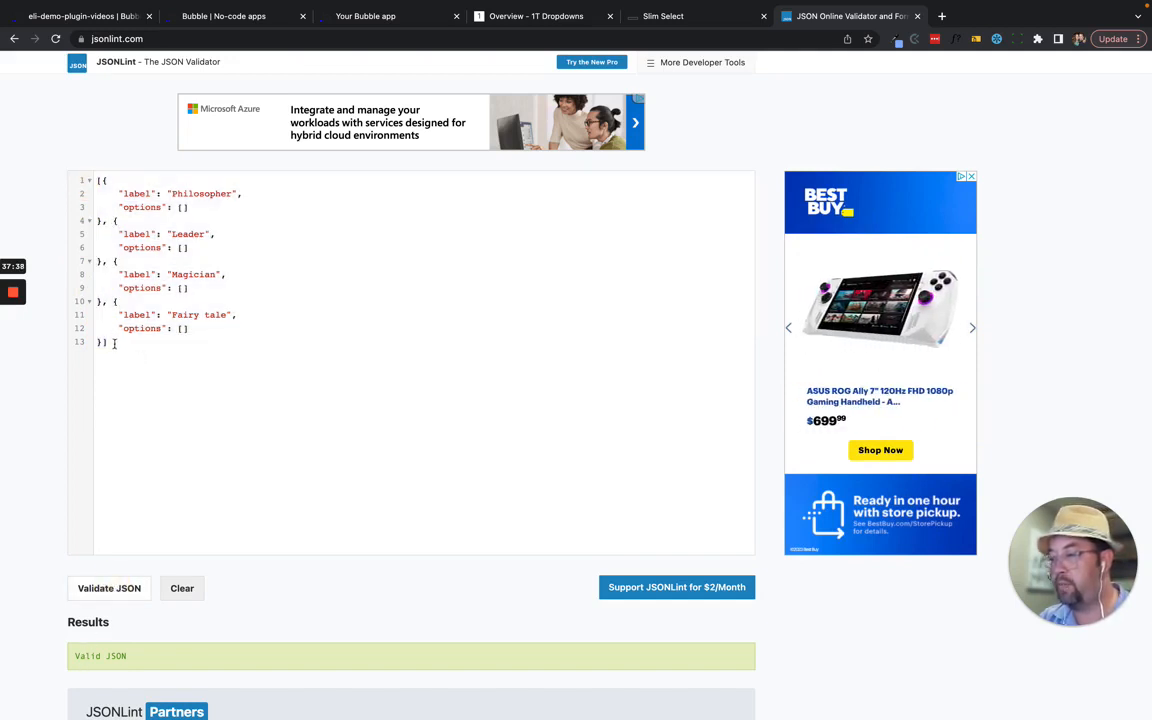
drag(114, 343, 105, 165)
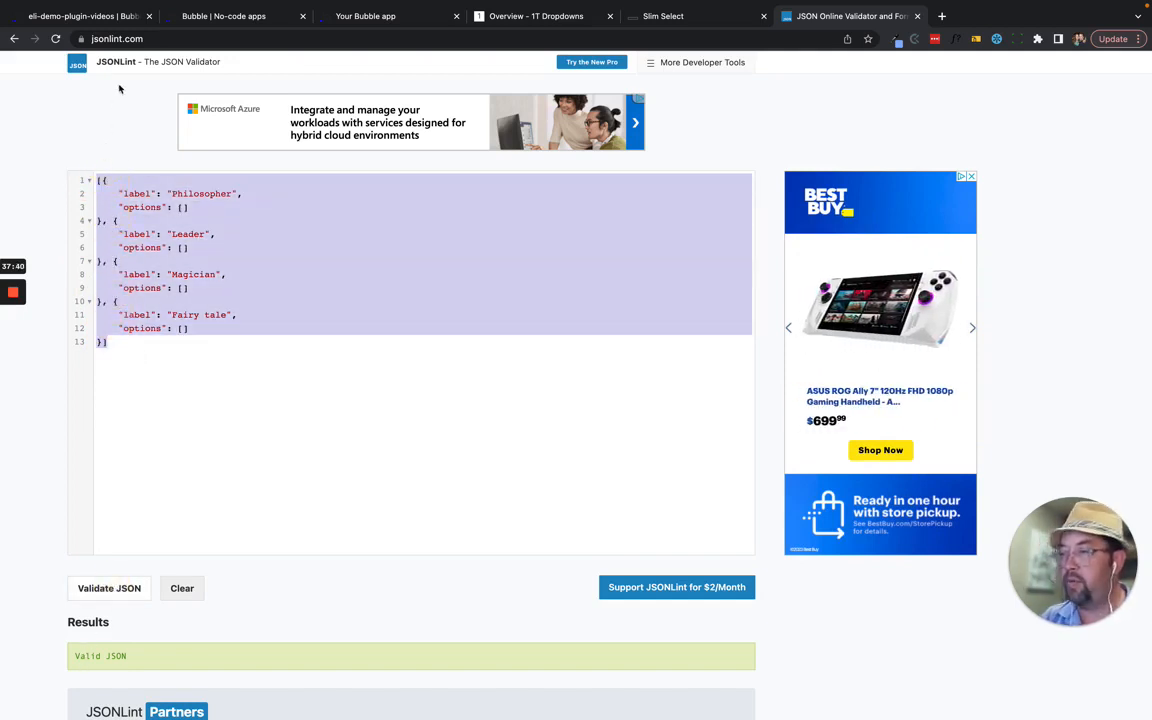
- Switch to the design view in the Bubble editor and undo 1T-Dropdown A's Options edits back to "Search for Characters:format as text"
click(182, 22)
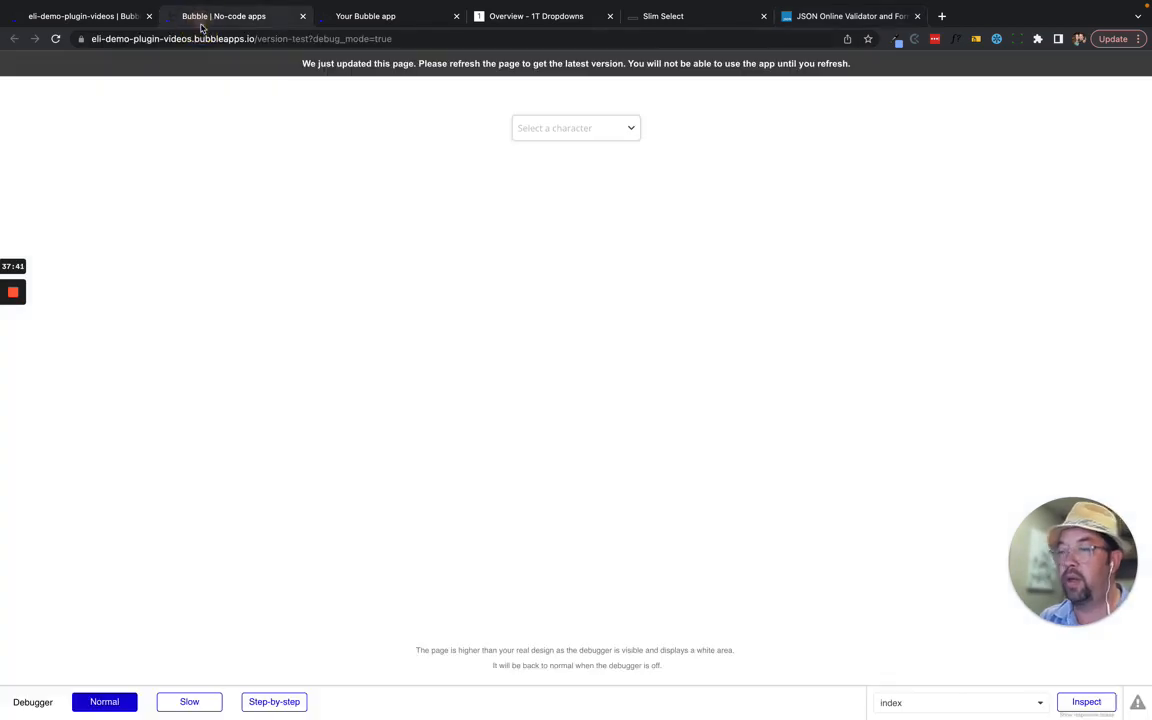
click(98, 16)
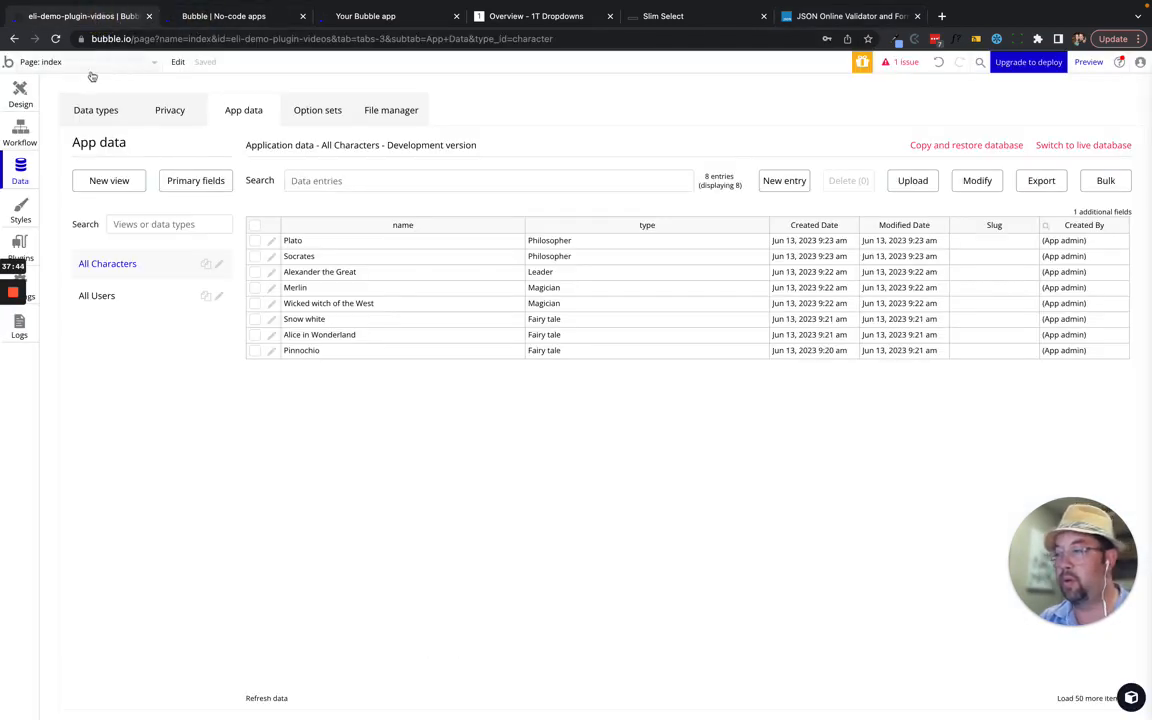
click(20, 92)
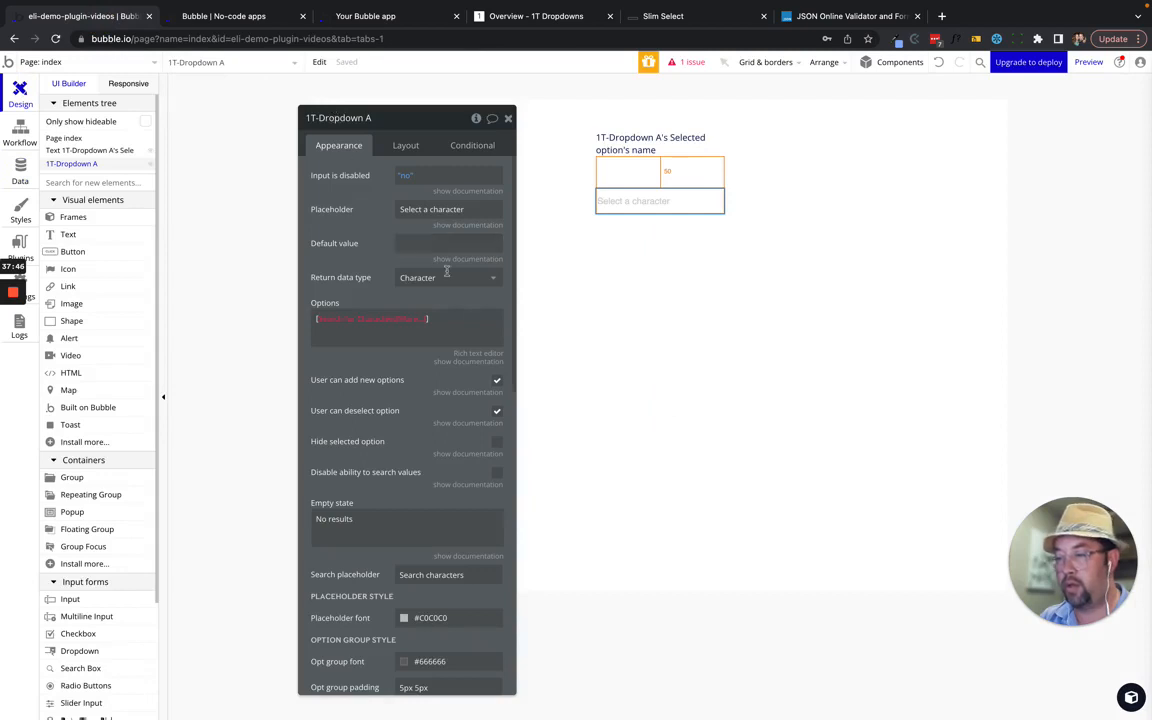
click(462, 321)
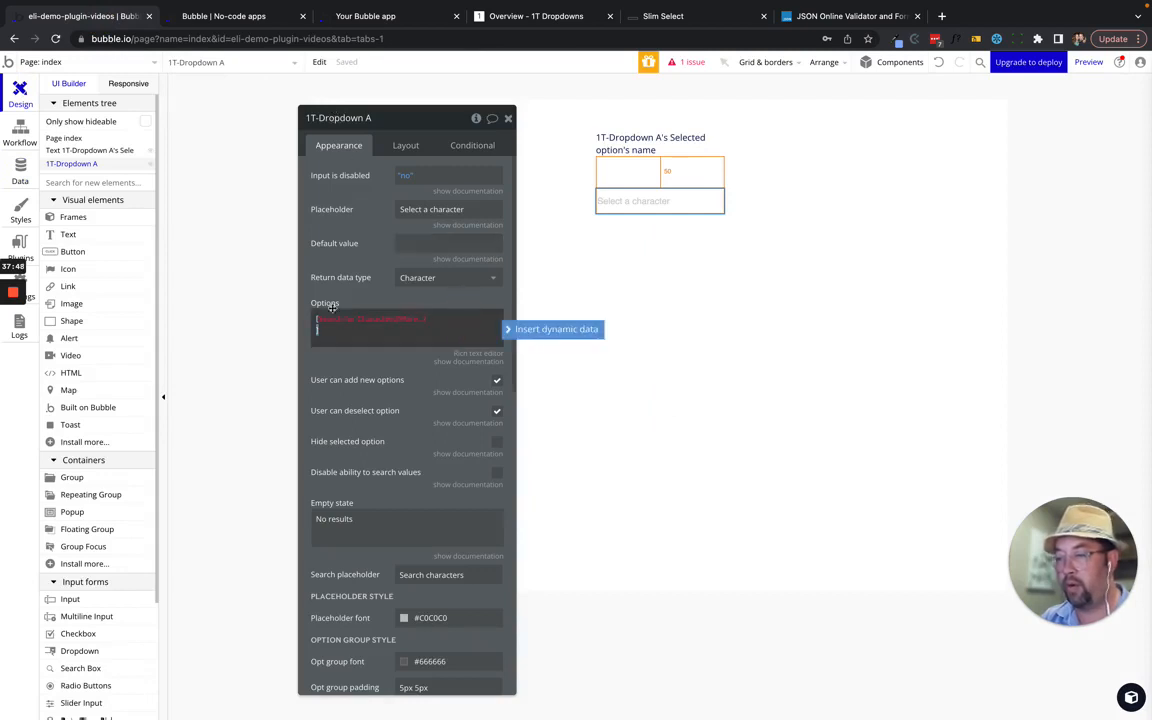
click(939, 64)
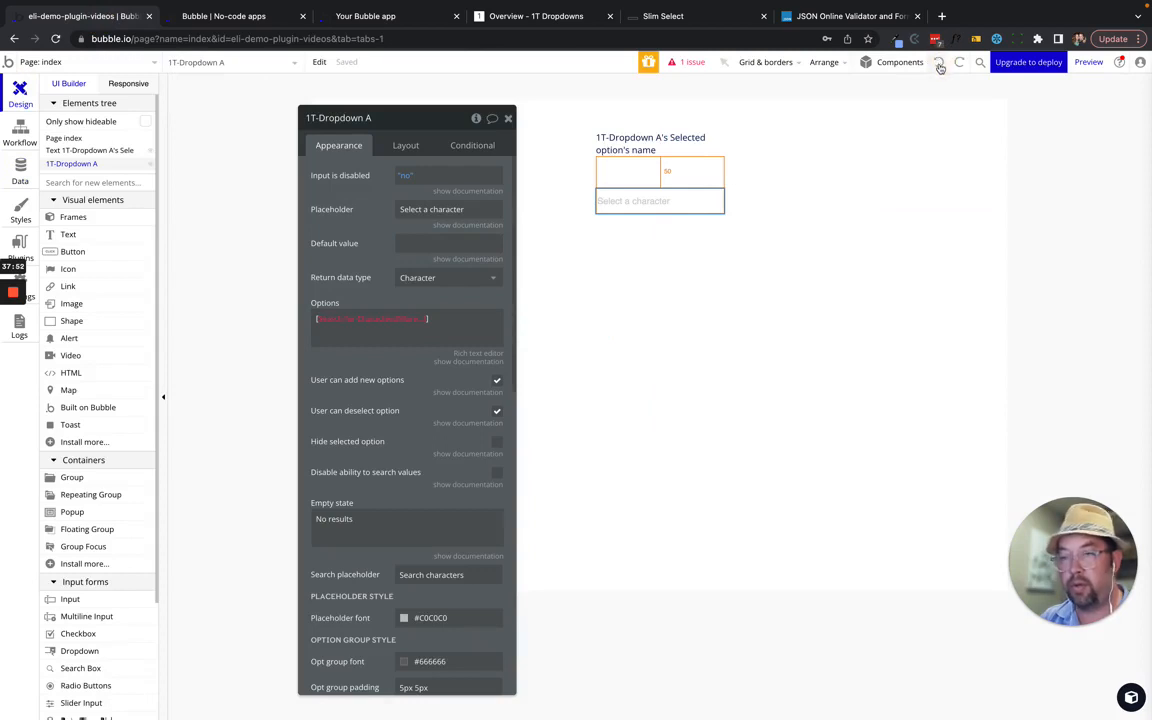
click(939, 66)
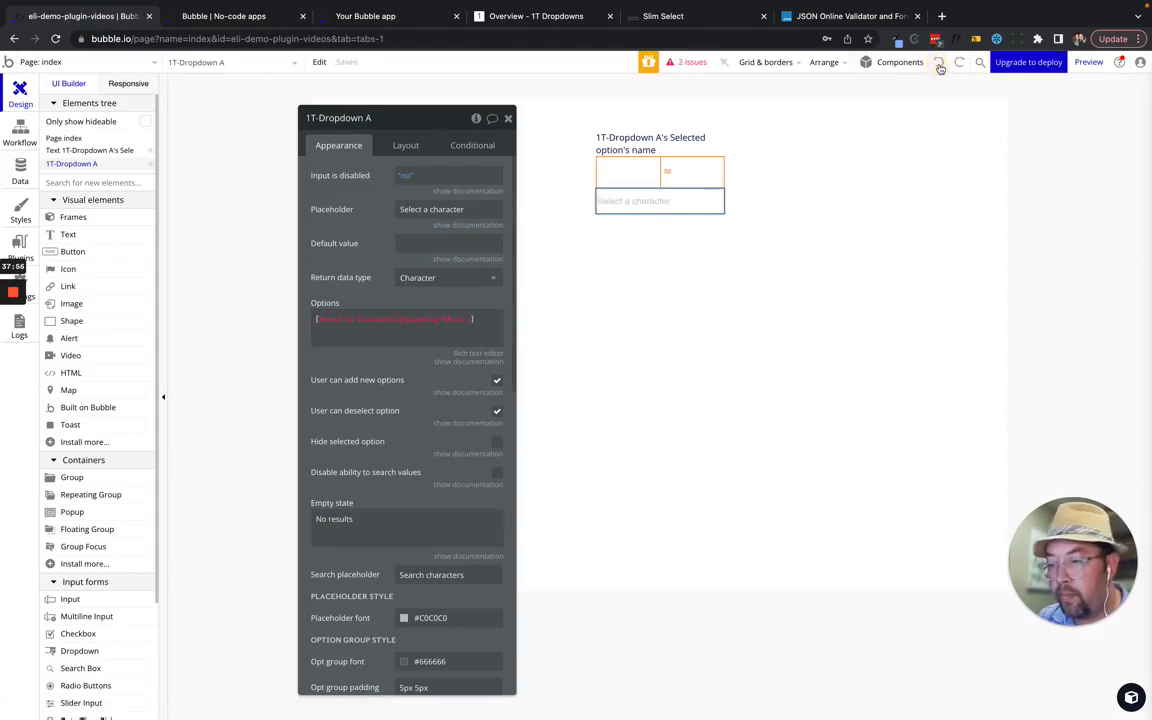
click(940, 66)
click(940, 66)
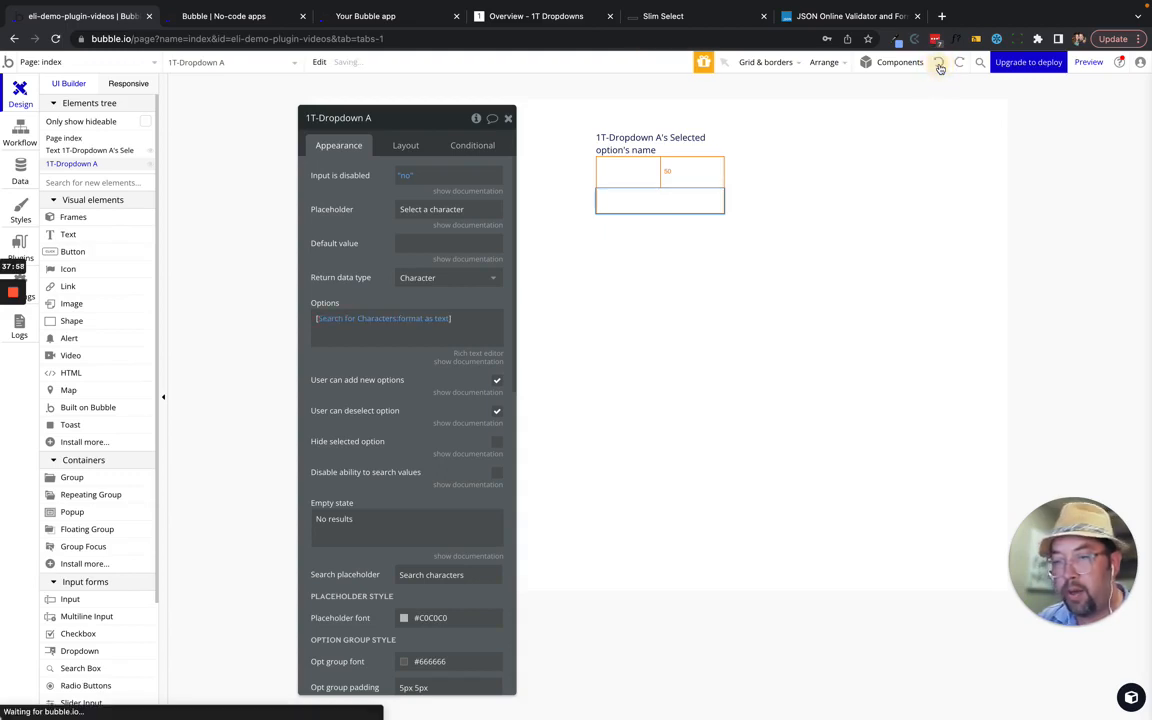
- Copy the Characters search expression from 1T-Dropdown A's Options, clear the field and paste the four-group JSON in its place
right_click(355, 321)
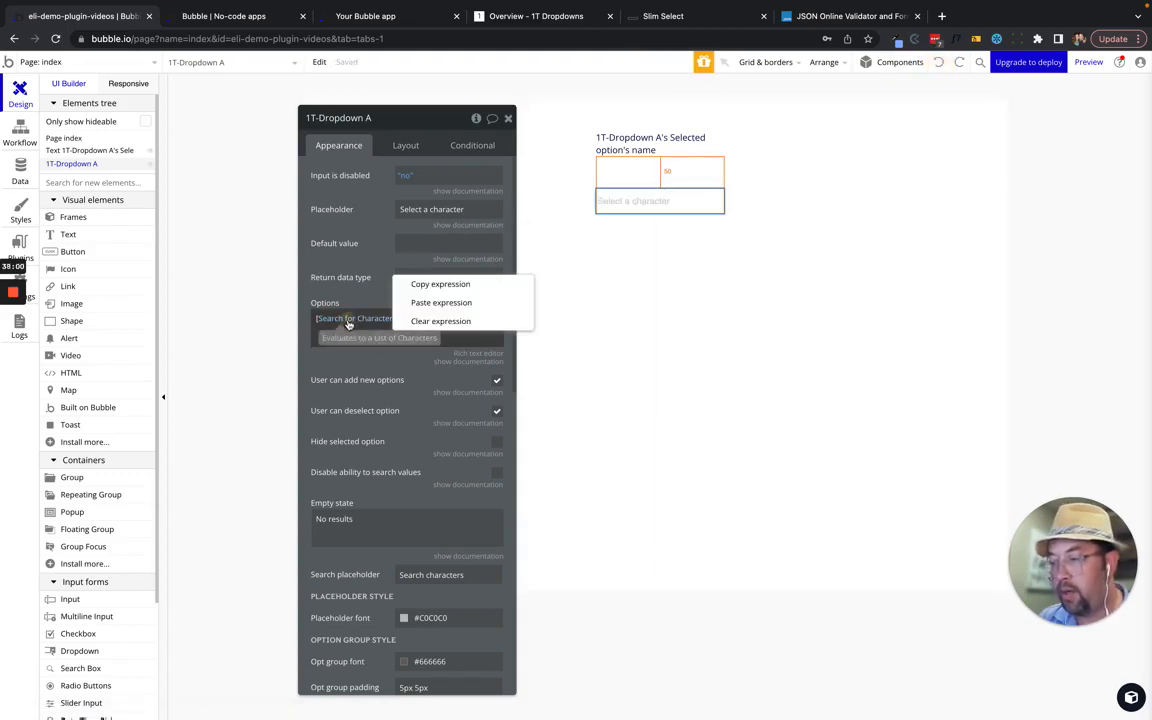
click(433, 286)
right_click(390, 330)
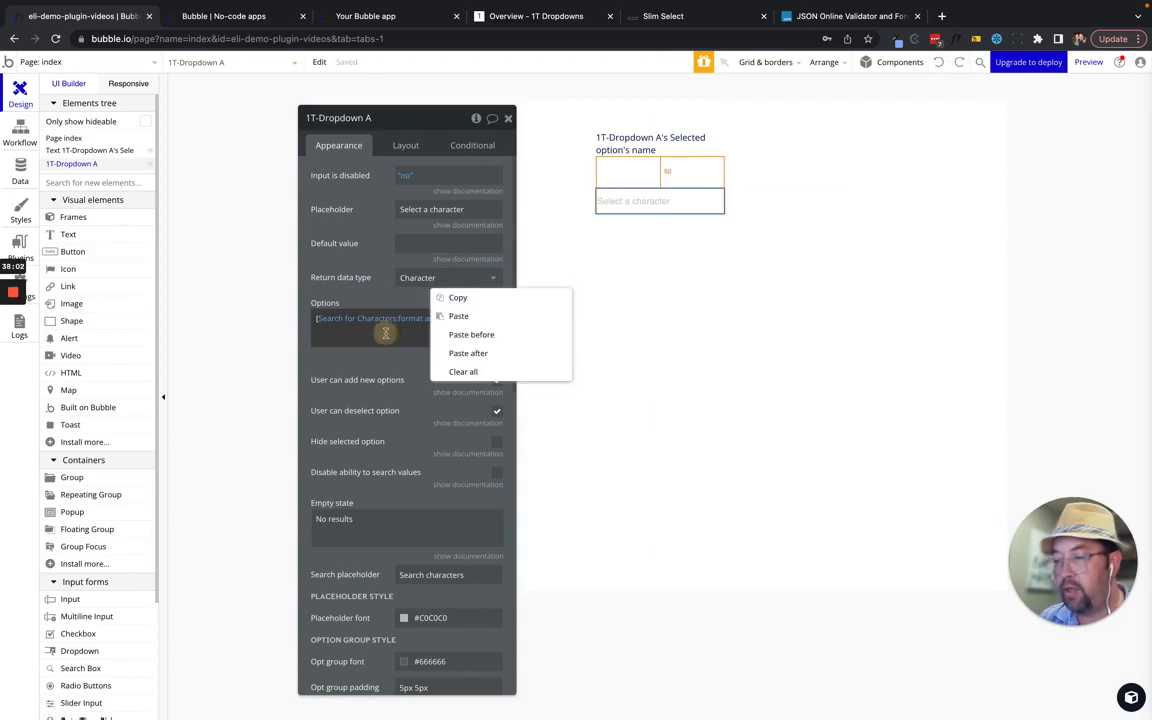
click(477, 373)
click(457, 326)
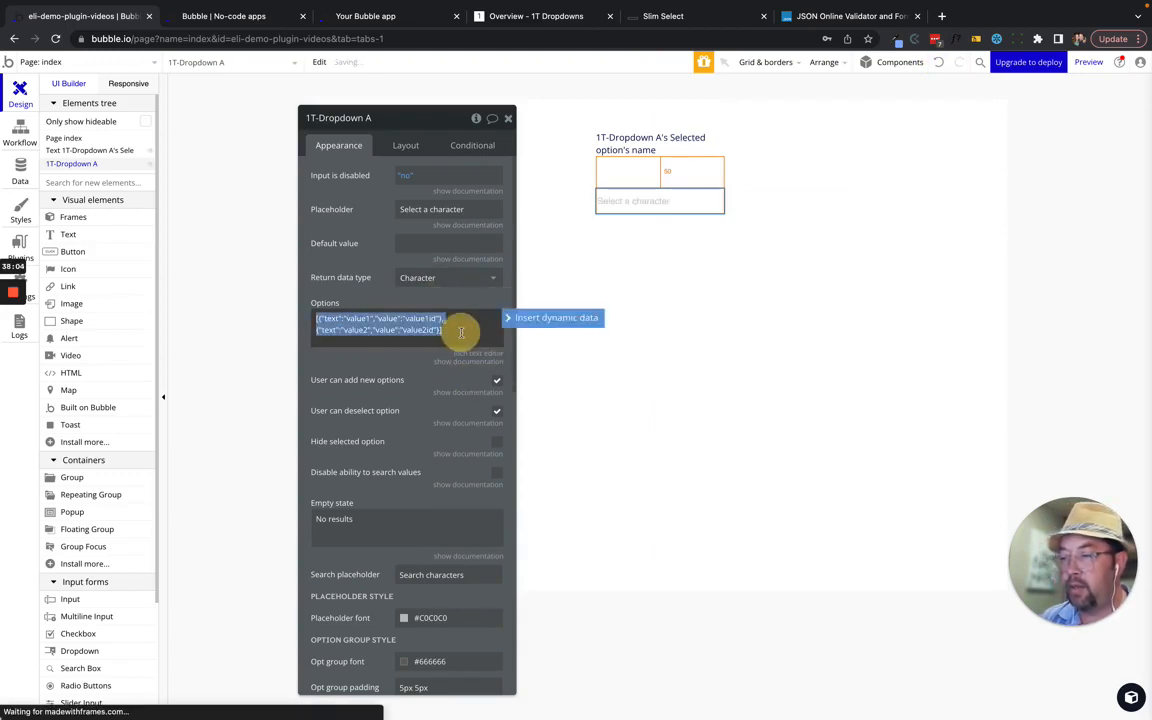
key(ctrl+v)
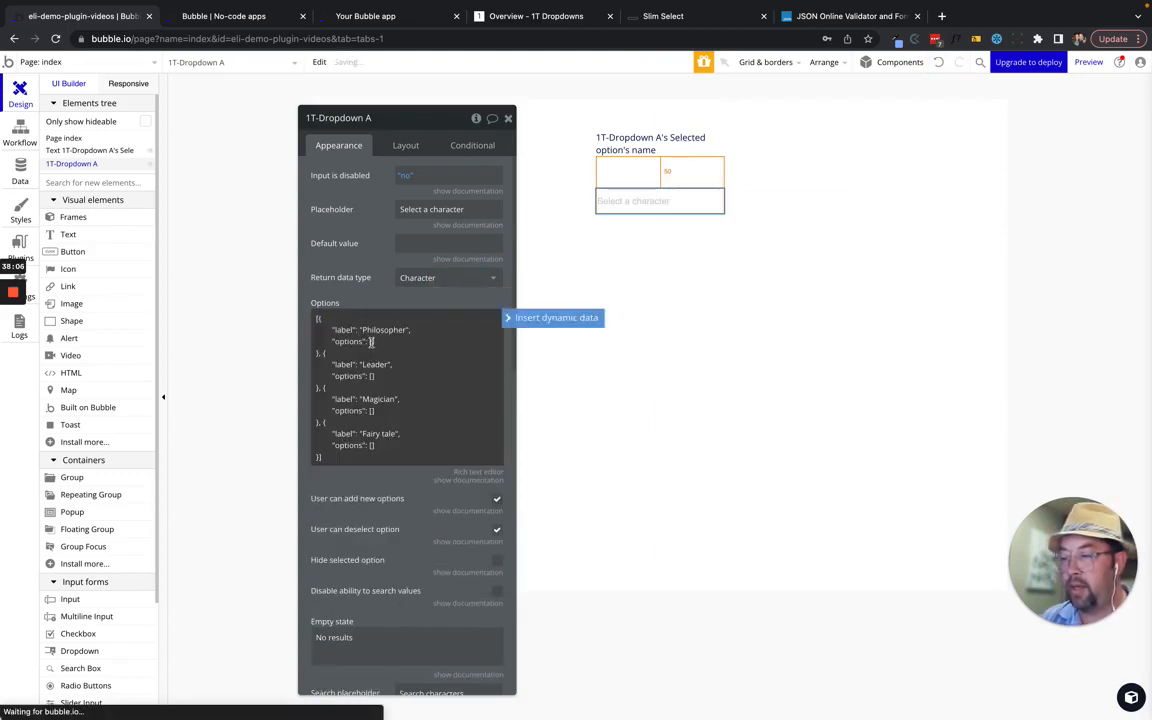
- Insert the copied Characters search expression as dynamic data inside the Philosopher group's options array
click(543, 317)
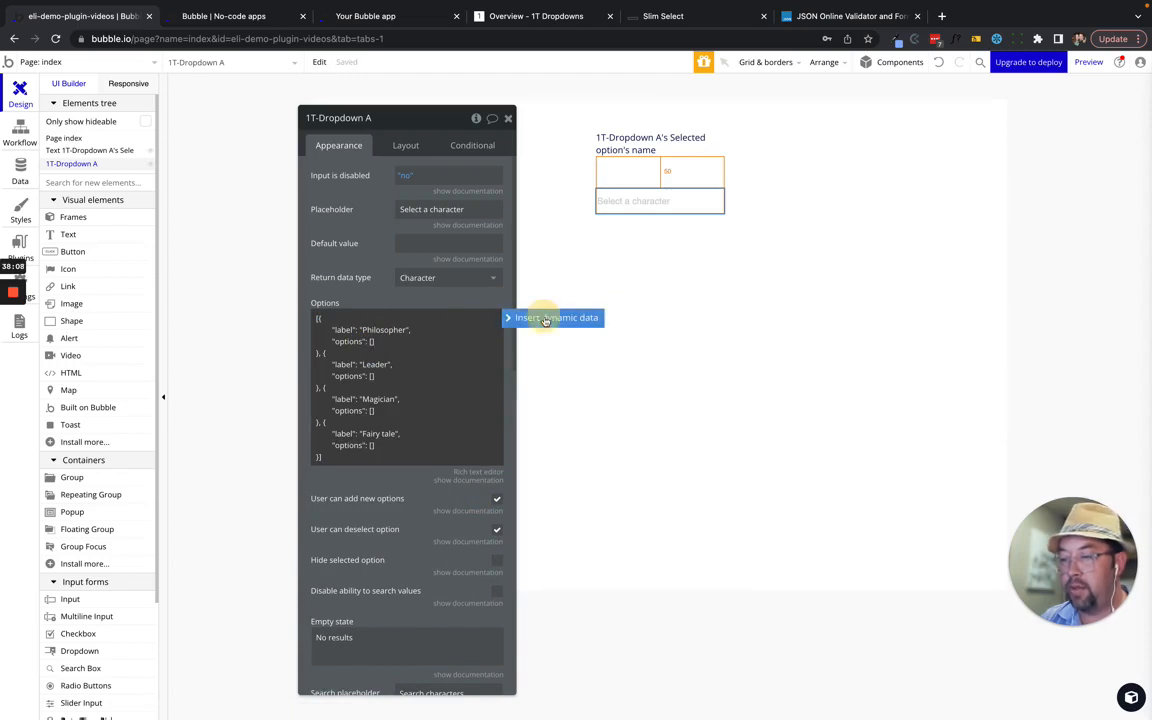
right_click(394, 341)
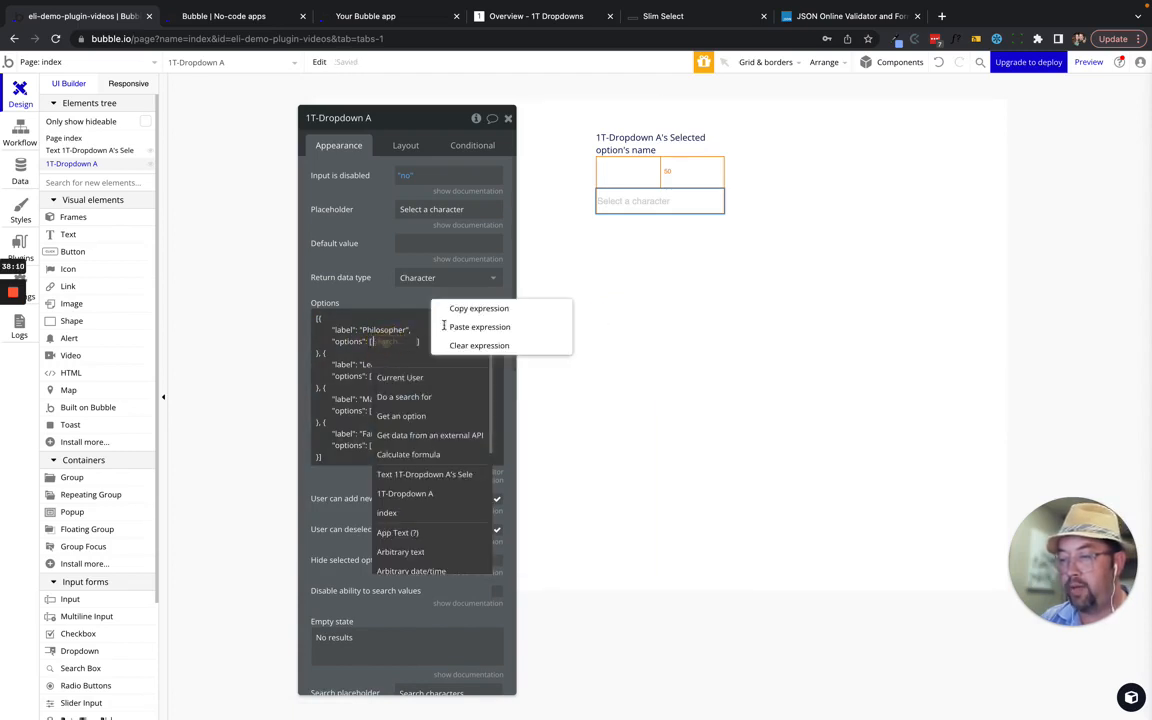
click(463, 328)
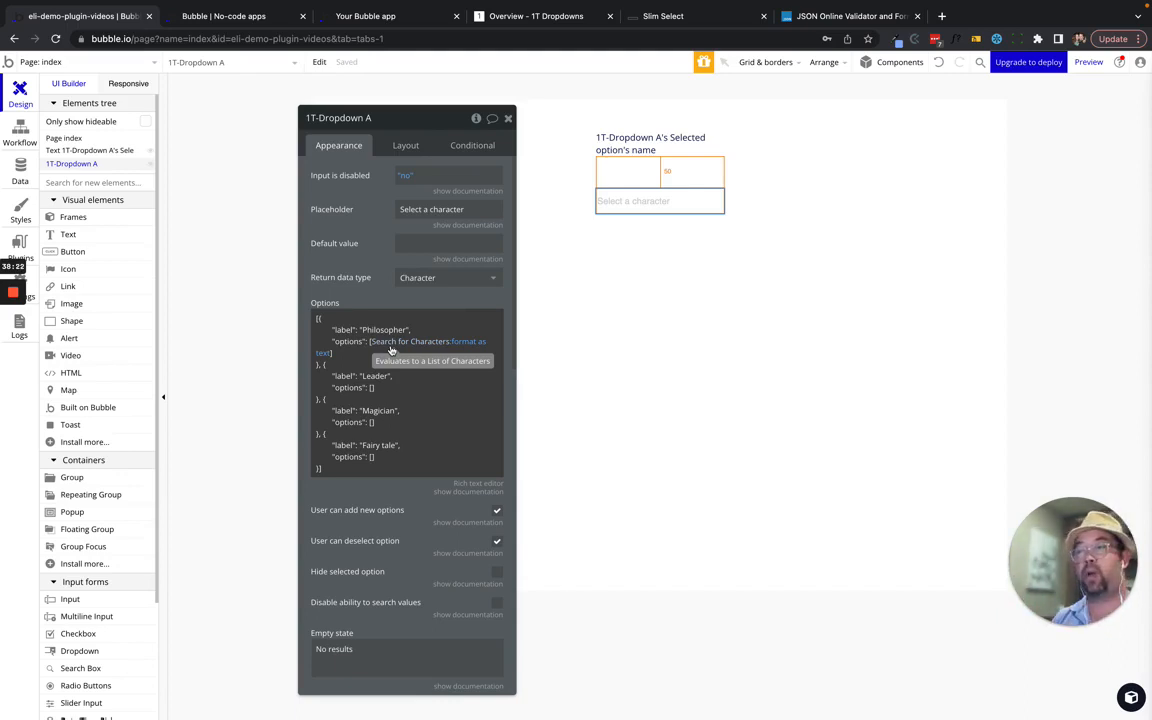
- Check the character dropdown in the app preview and constrain the Philosopher group's Characters search to type = "Philosopher"
click(249, 21)
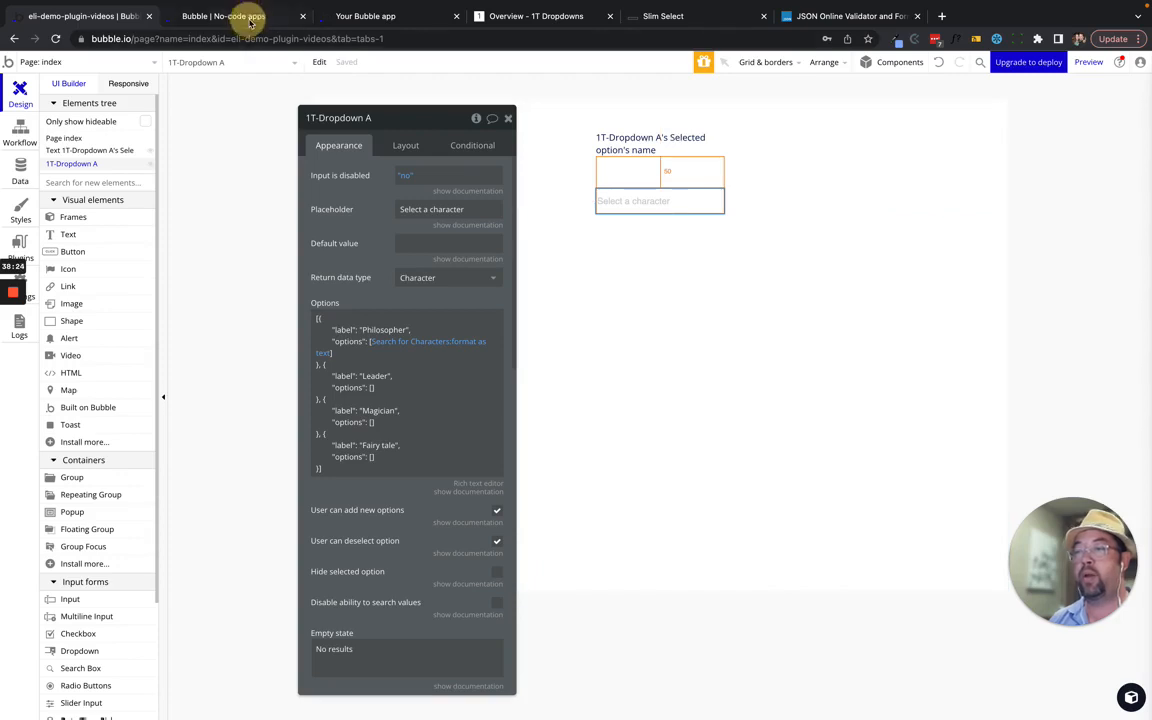
click(600, 130)
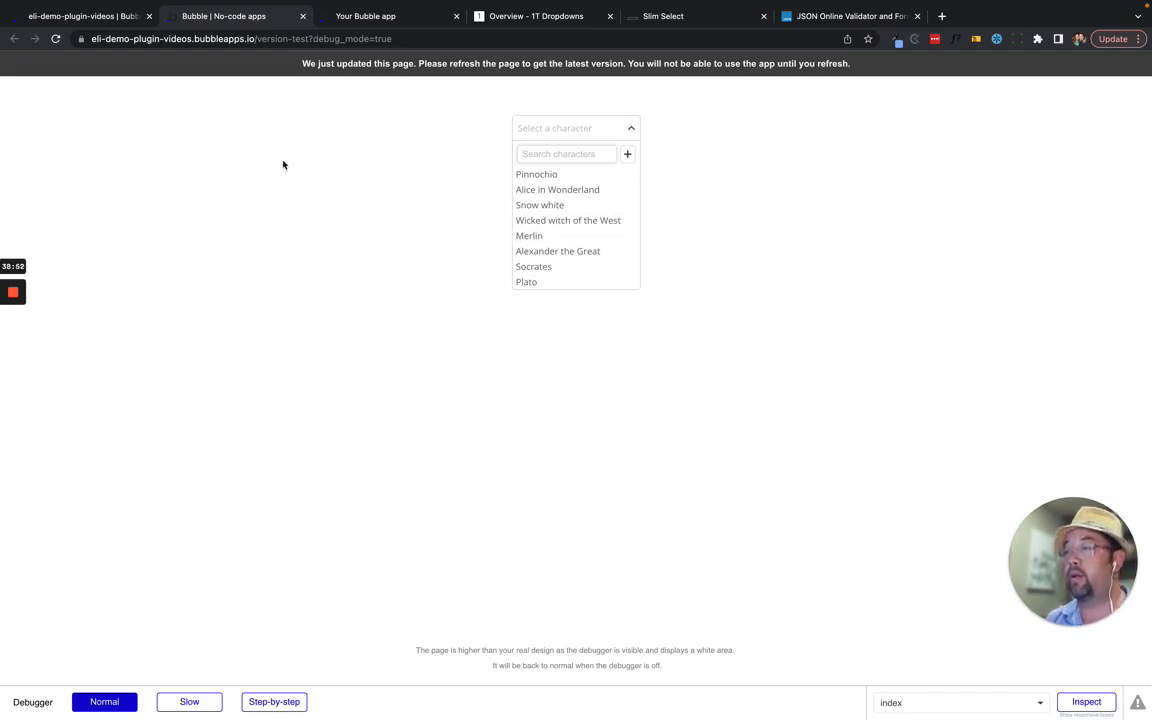
click(77, 18)
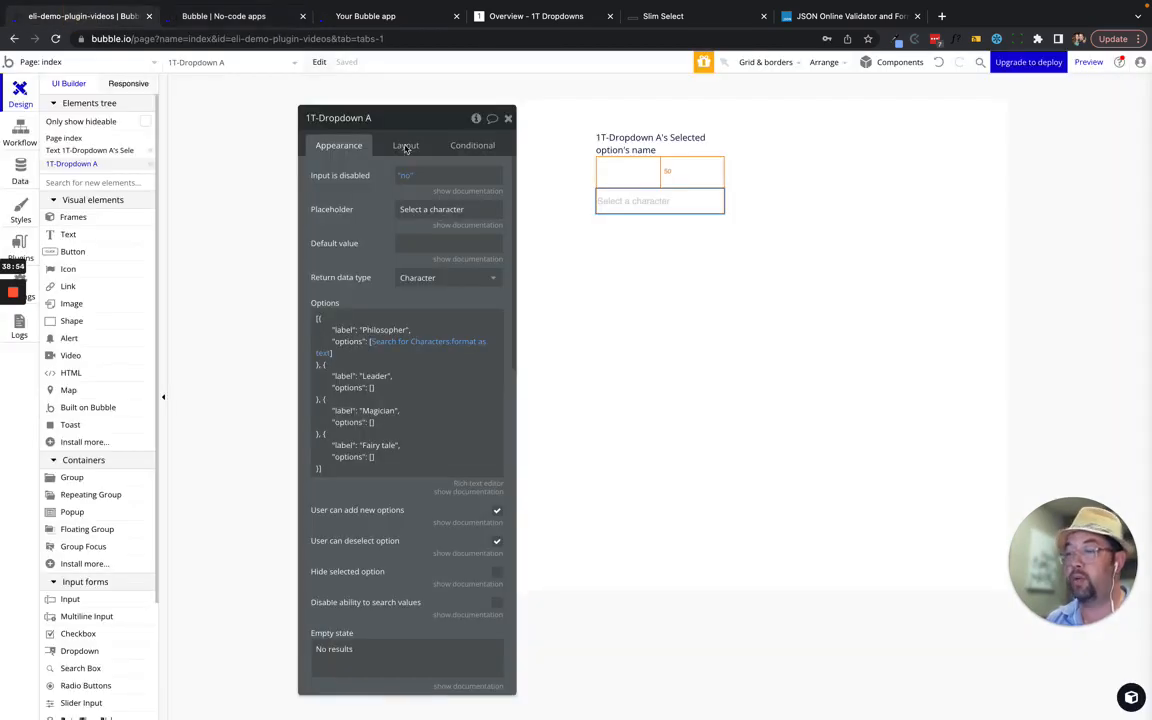
click(400, 341)
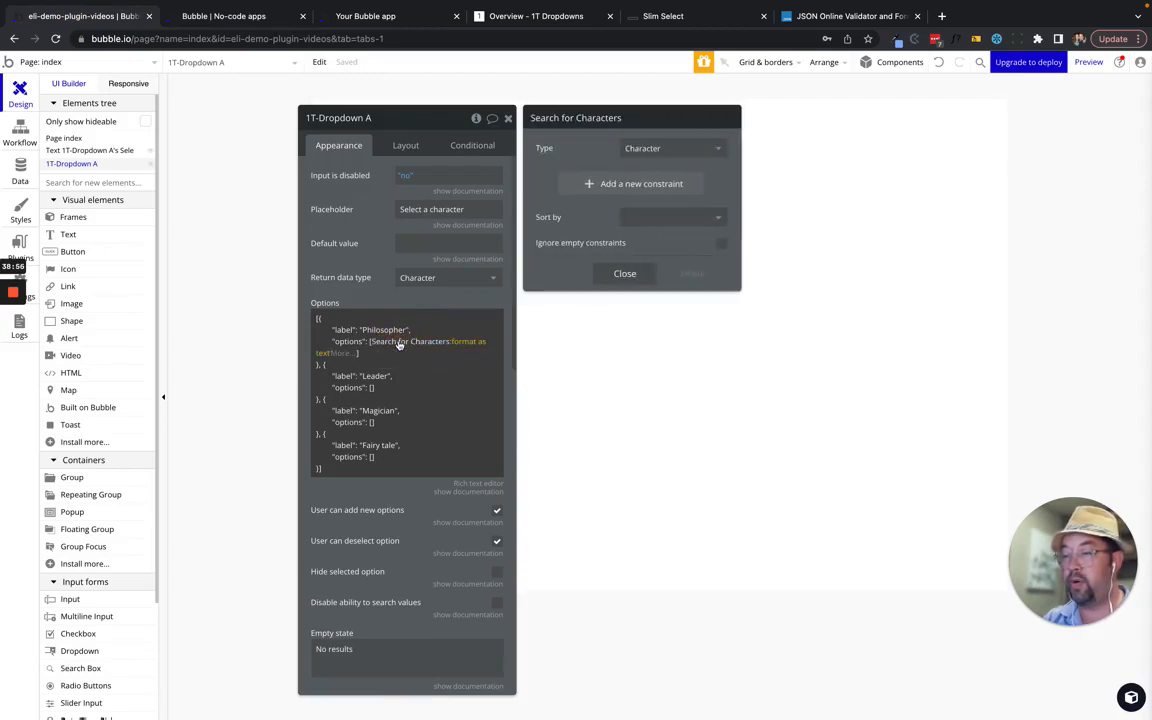
click(562, 183)
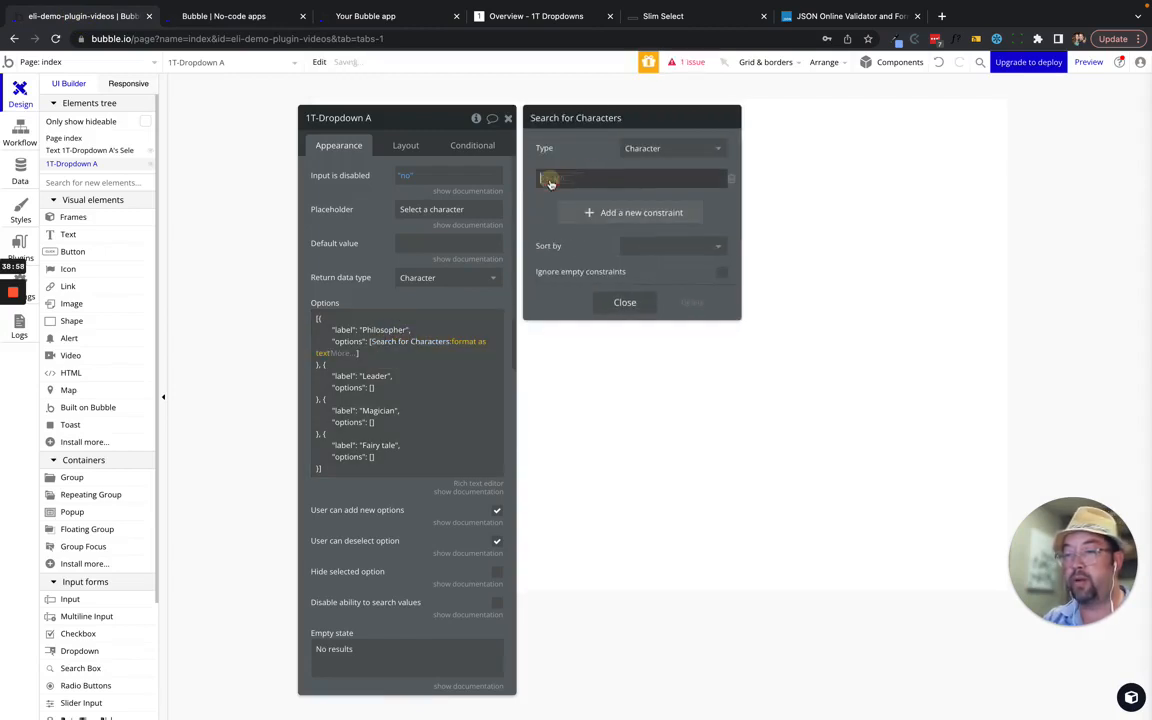
click(549, 179)
click(551, 213)
click(560, 180)
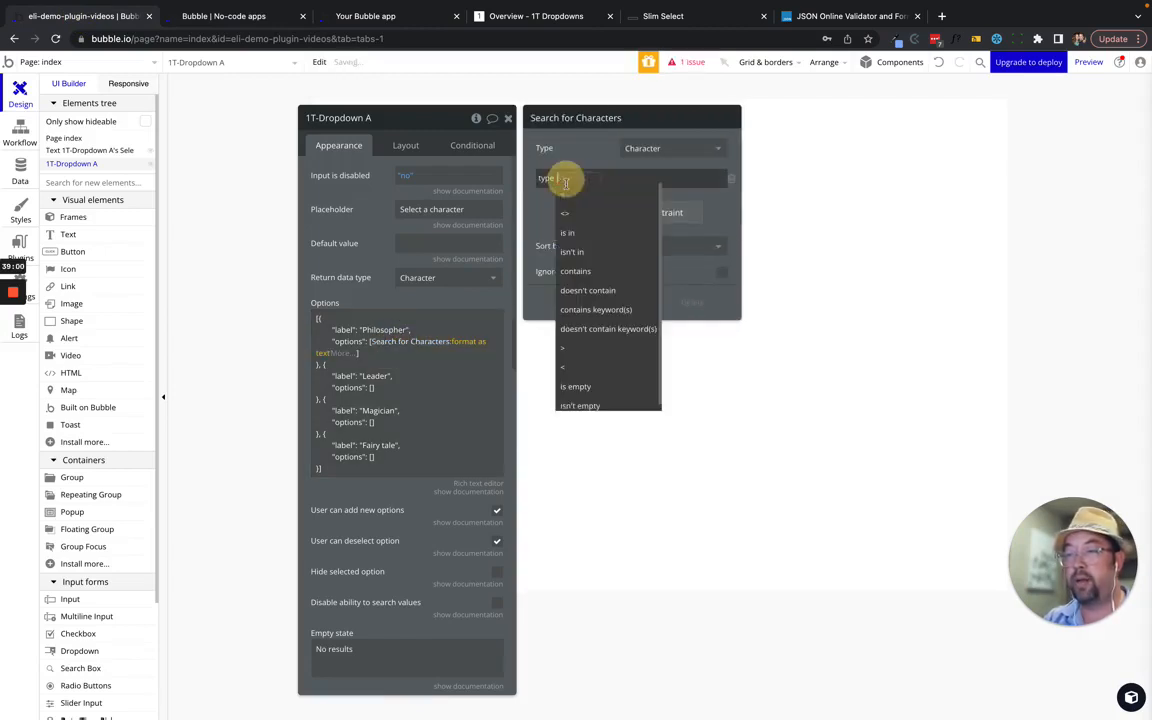
click(568, 198)
click(601, 178)
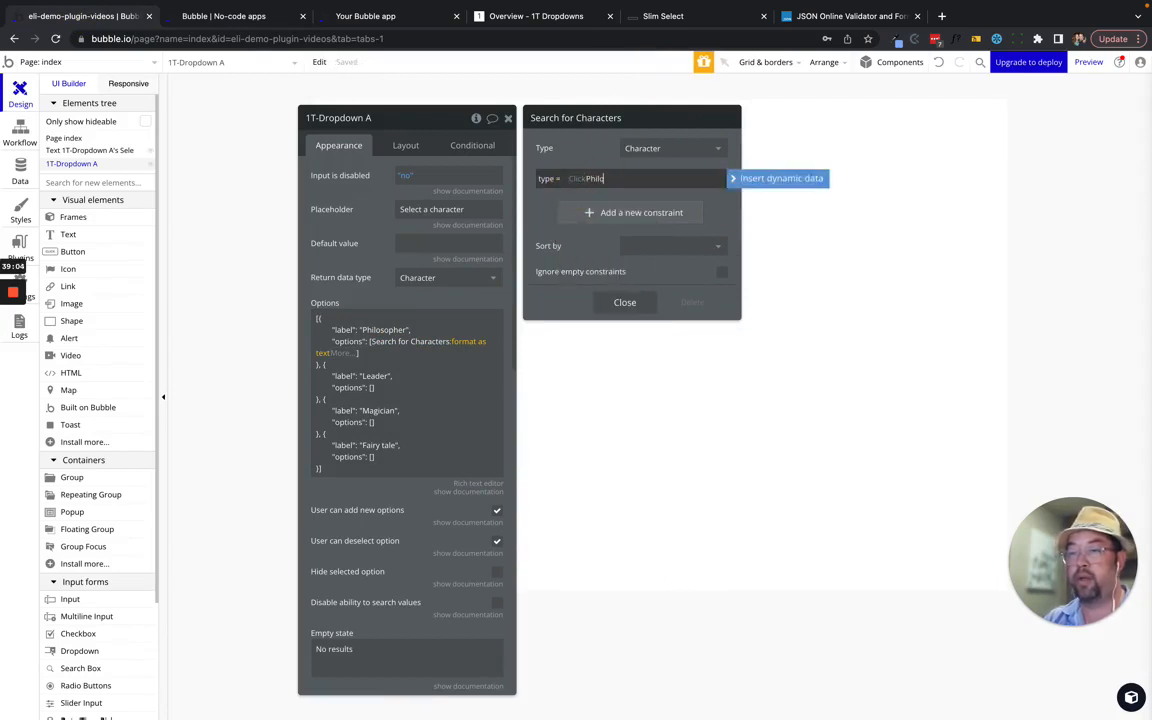
click(591, 158)
click(352, 231)
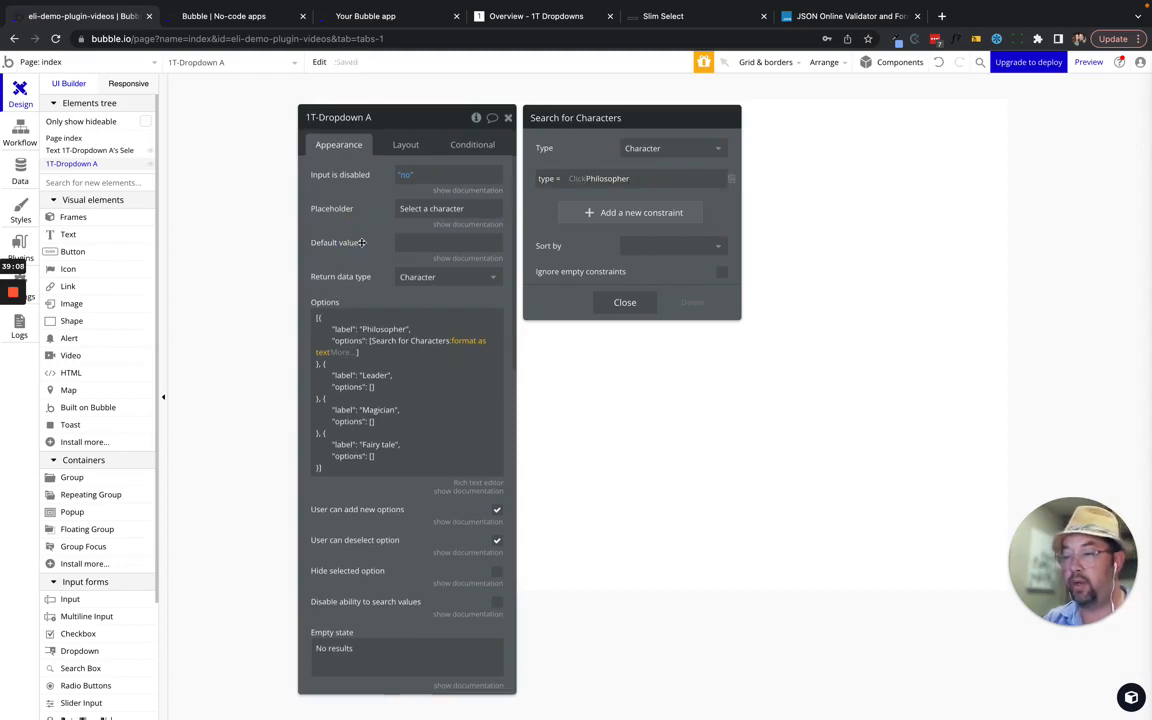
- Review the Philosopher search's format-as-text content and copy the whole filtered expression
click(453, 319)
click(465, 342)
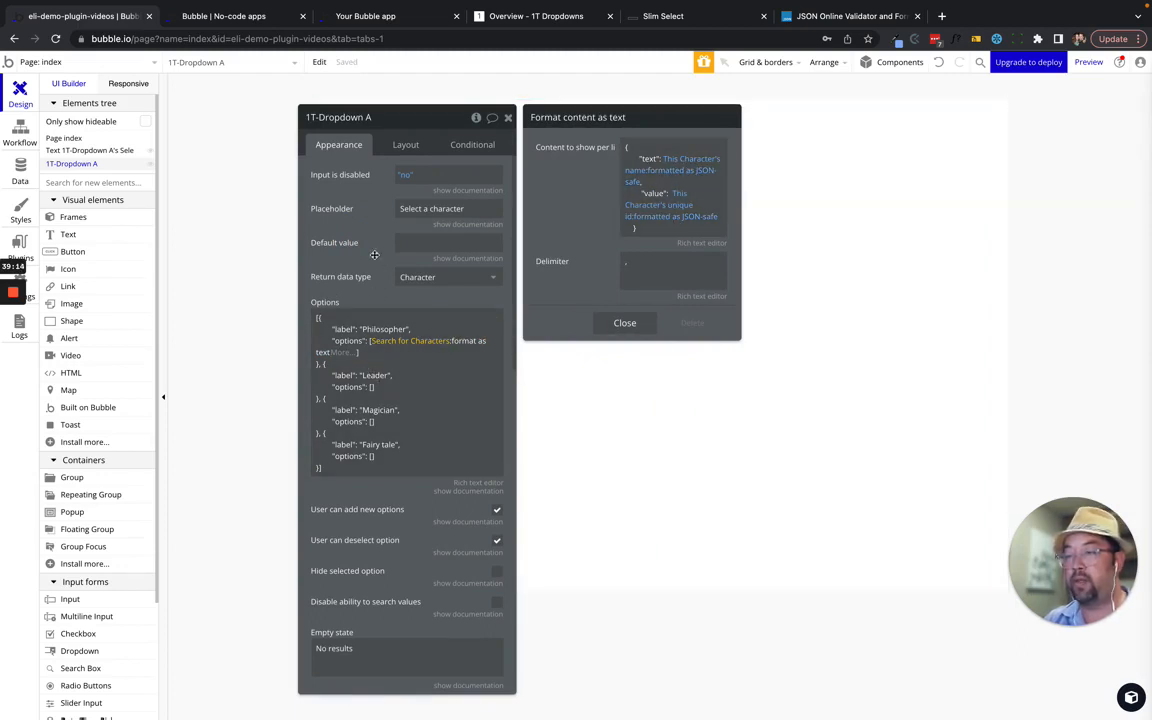
click(390, 346)
right_click(390, 346)
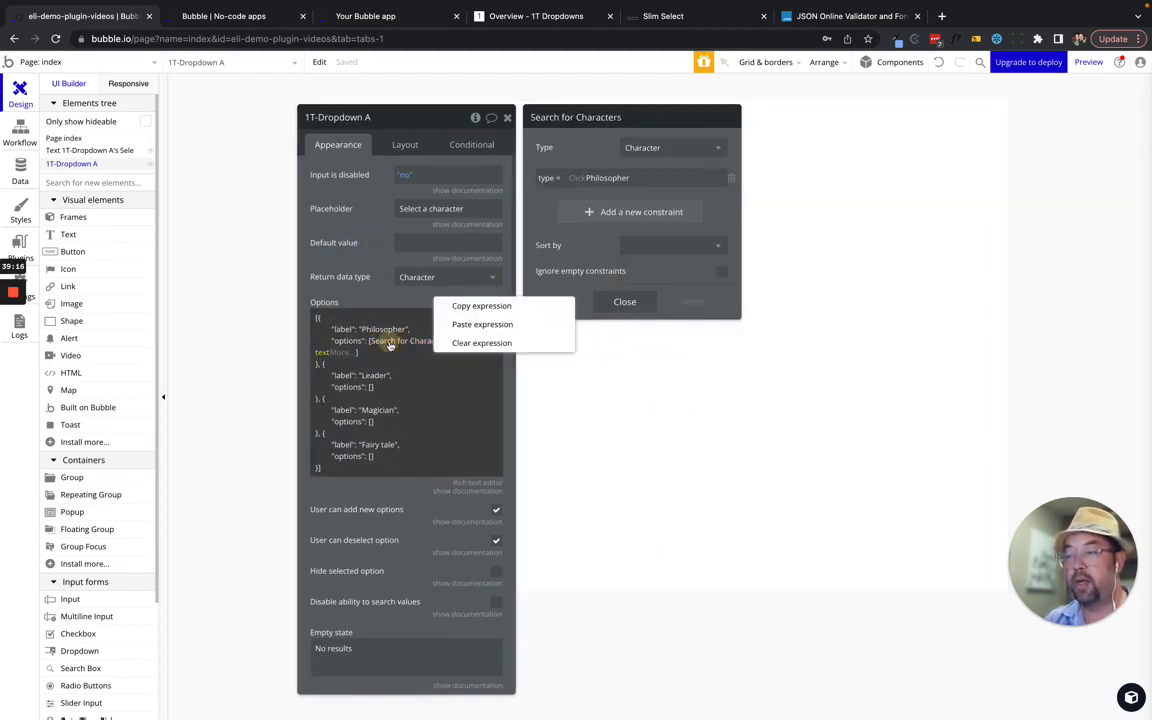
click(463, 304)
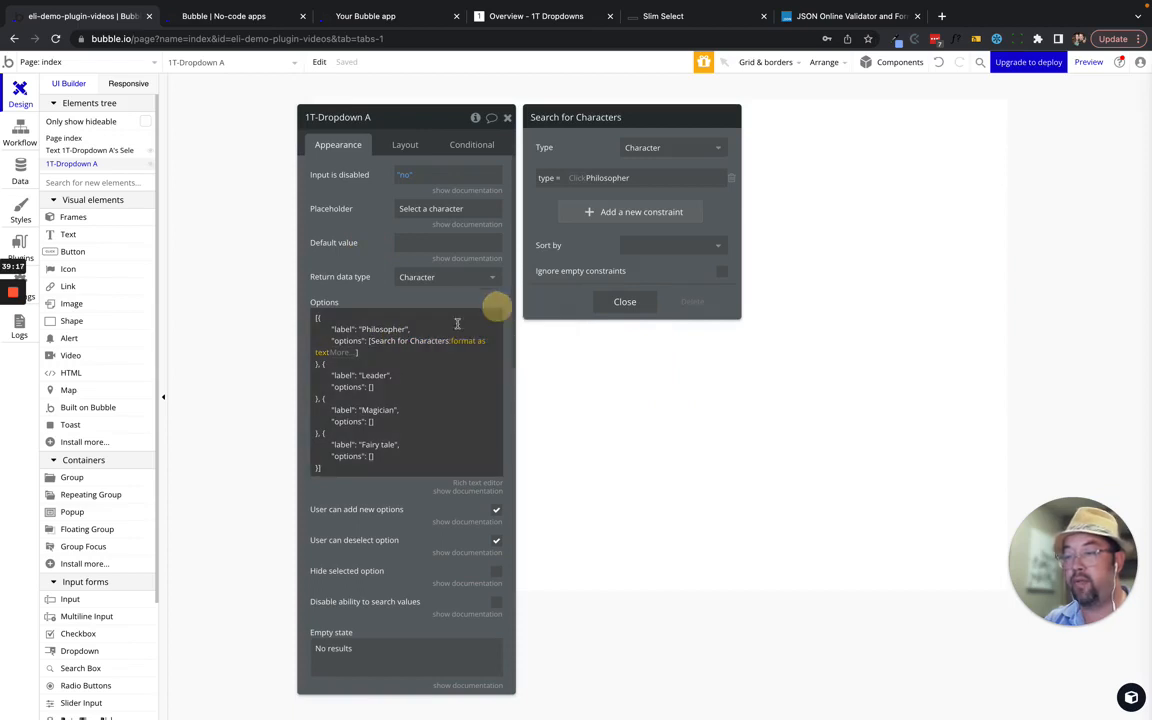
- Insert the copied filtered search expression as dynamic data inside the Leader group's options array
click(372, 387)
click(372, 398)
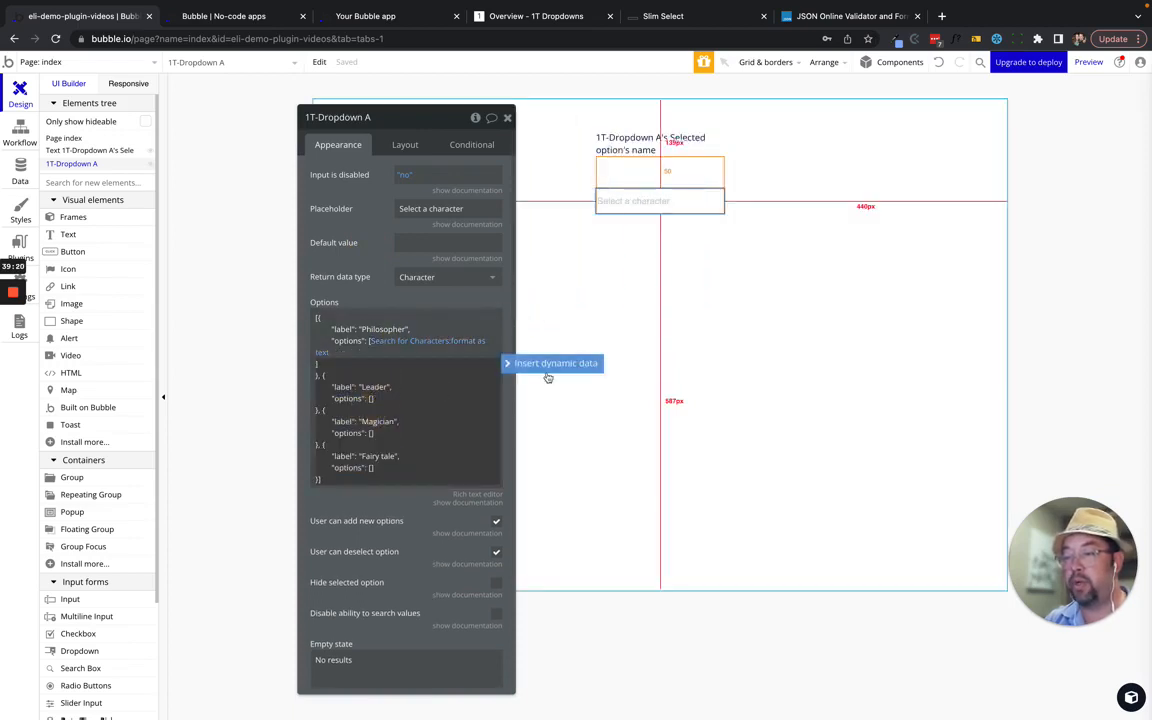
click(555, 363)
right_click(410, 386)
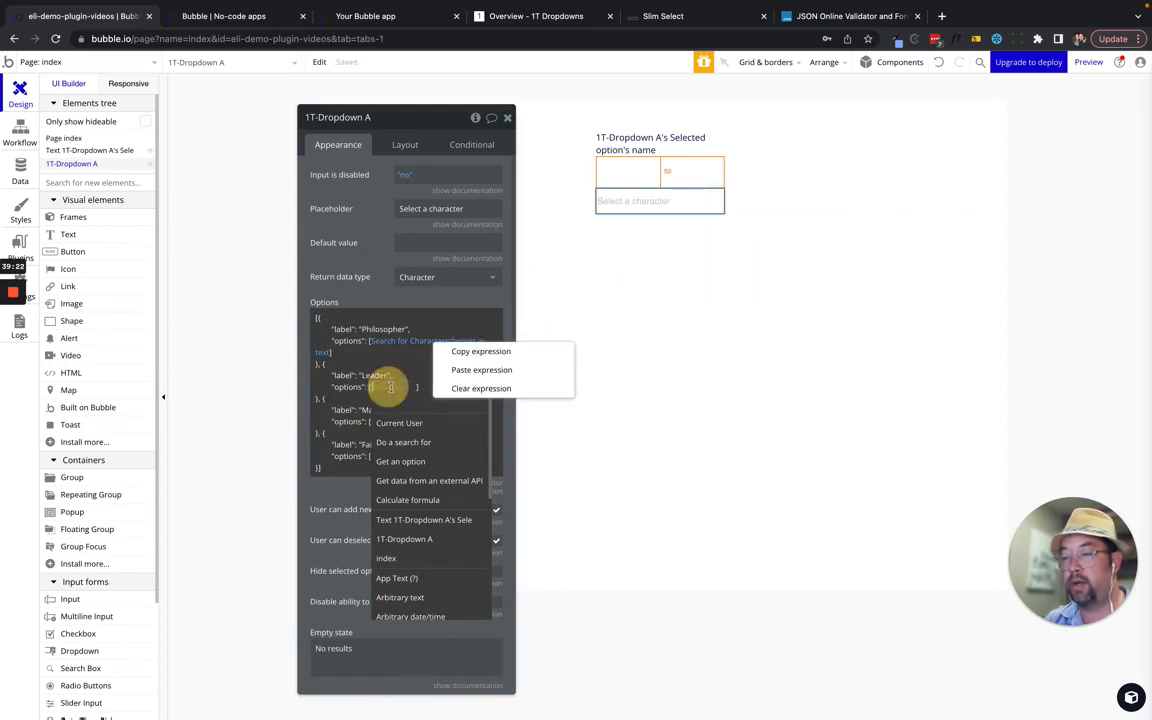
click(478, 370)
- Insert the same search expression as dynamic data inside the Magician group's options array
click(371, 434)
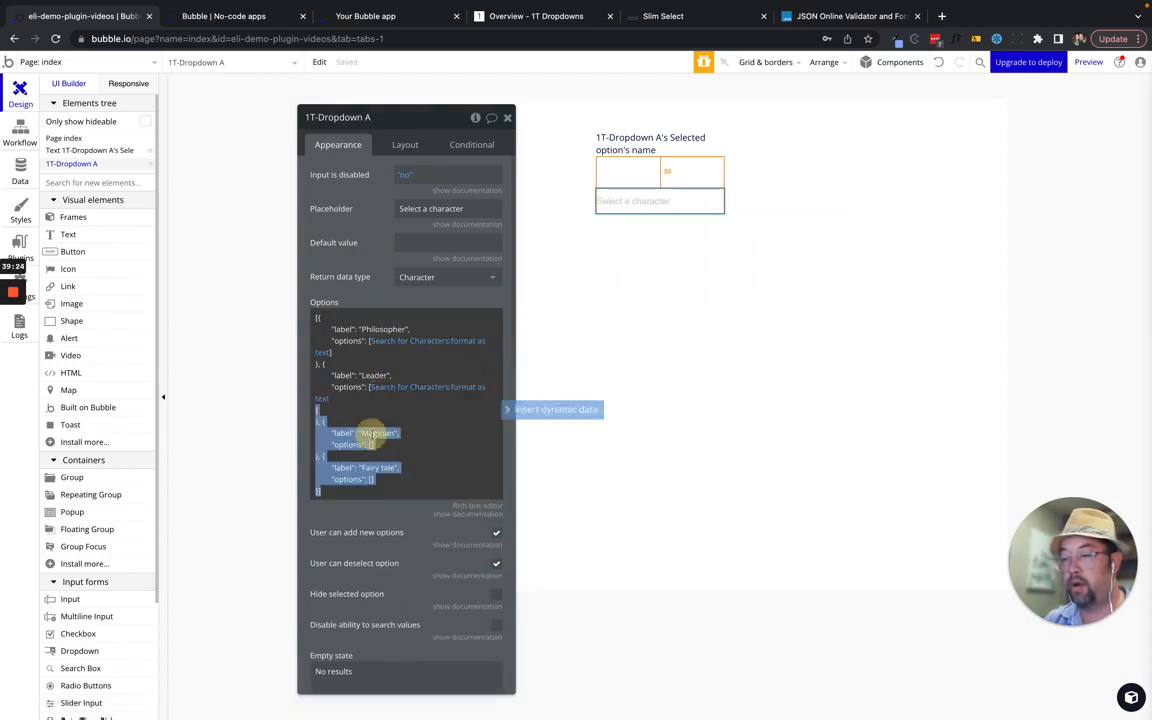
click(371, 445)
click(553, 410)
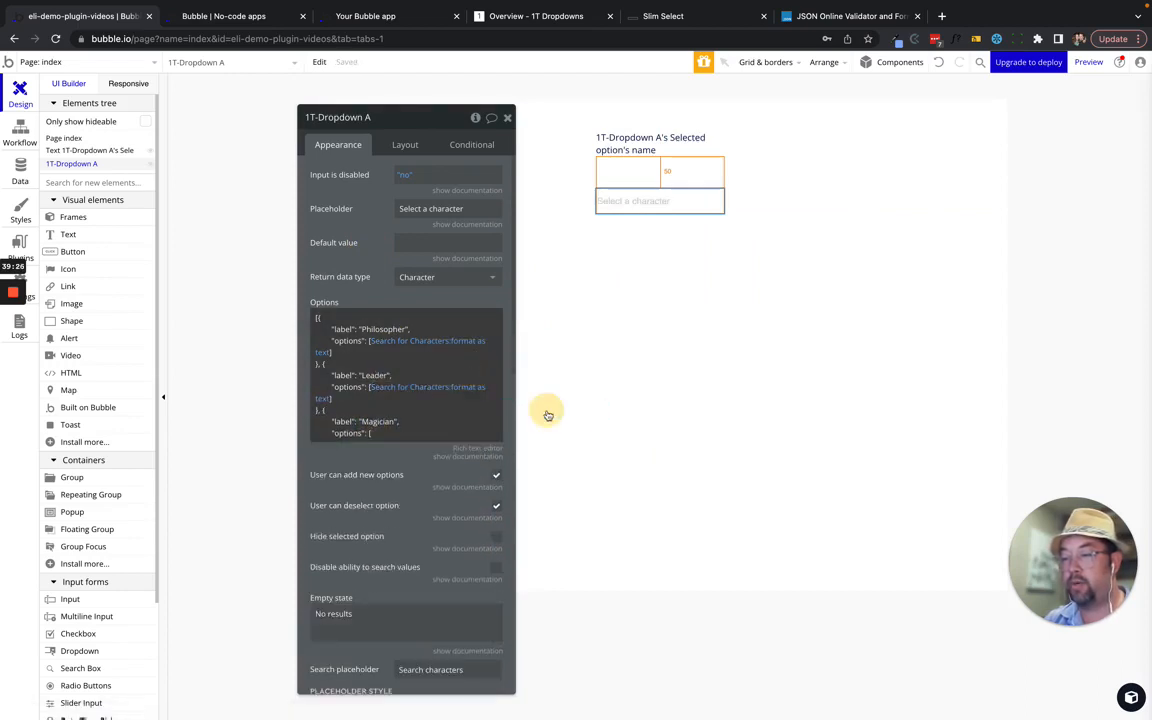
right_click(389, 432)
click(480, 416)
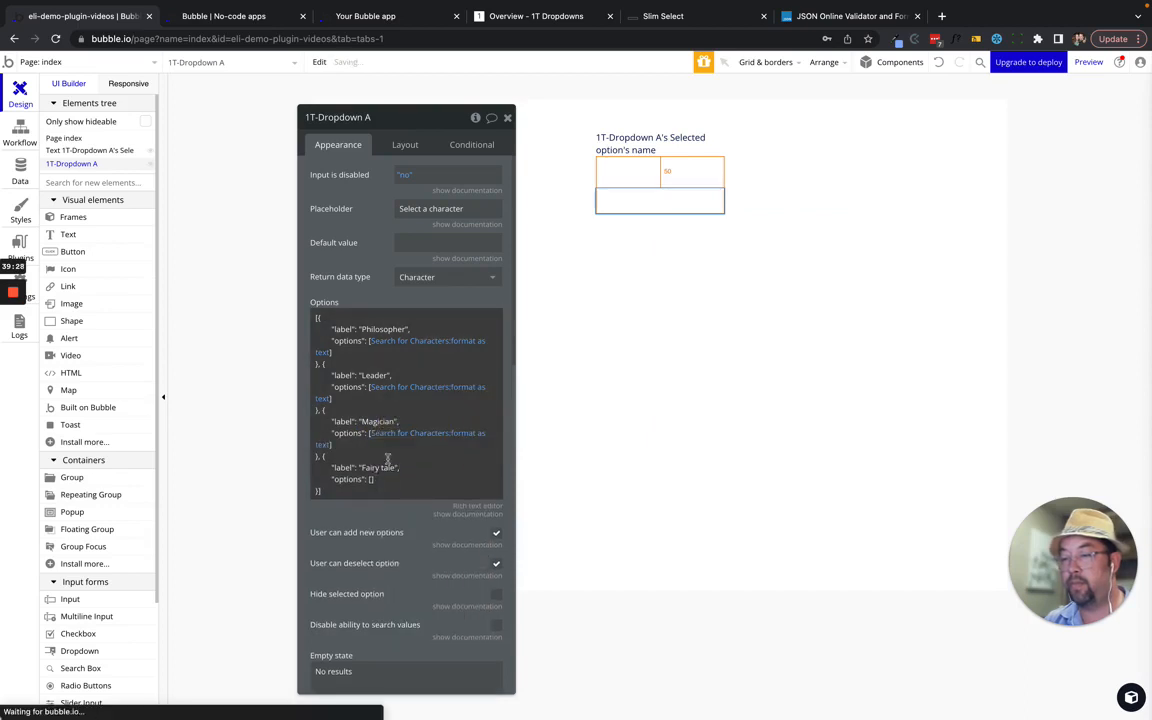
- Insert the same search expression as dynamic data between the brackets of the Fairy tale group's options array
click(369, 478)
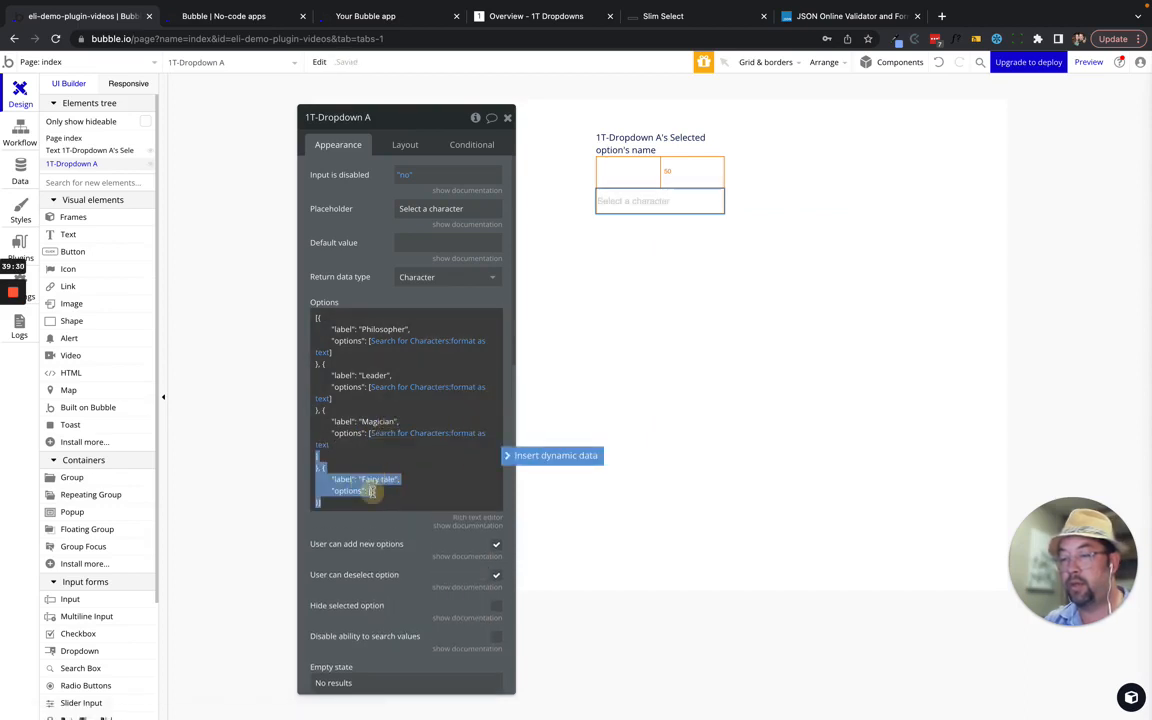
click(372, 491)
click(519, 460)
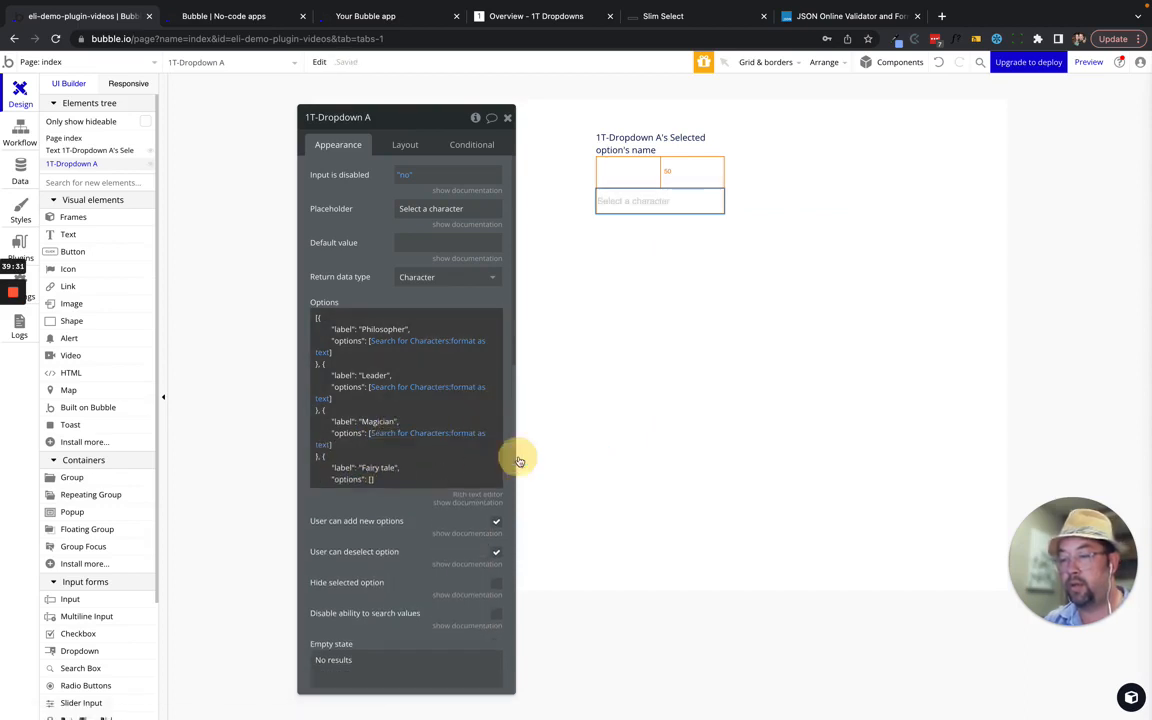
click(447, 466)
click(371, 491)
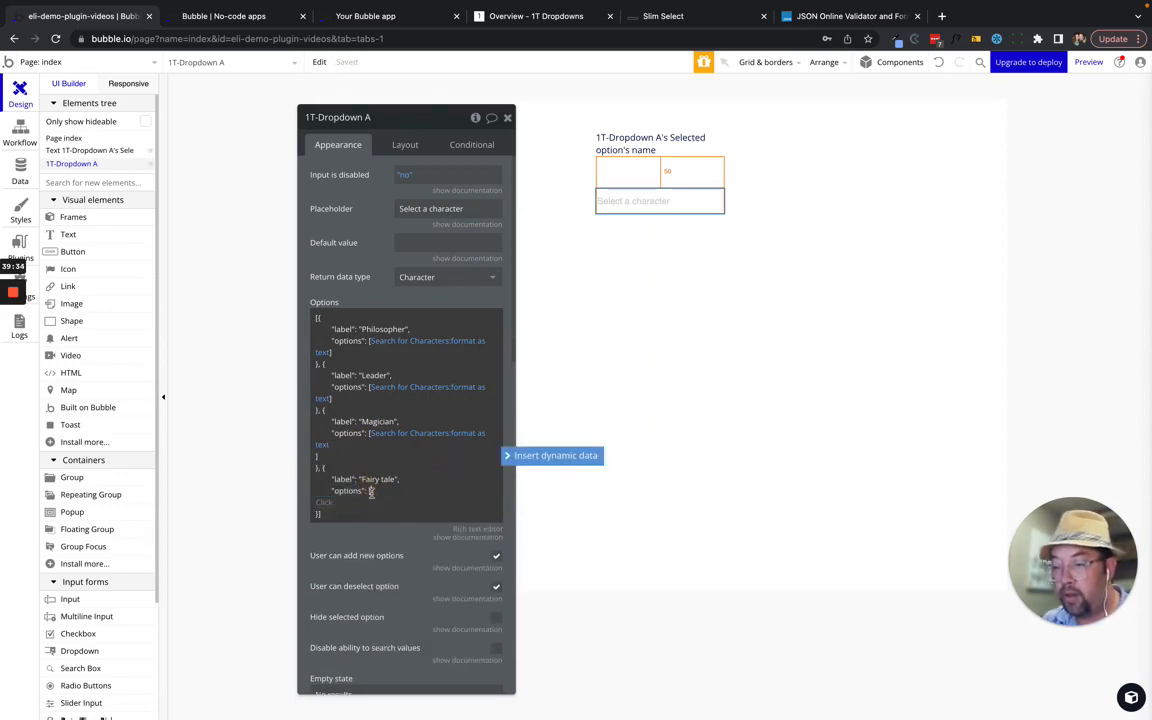
click(522, 458)
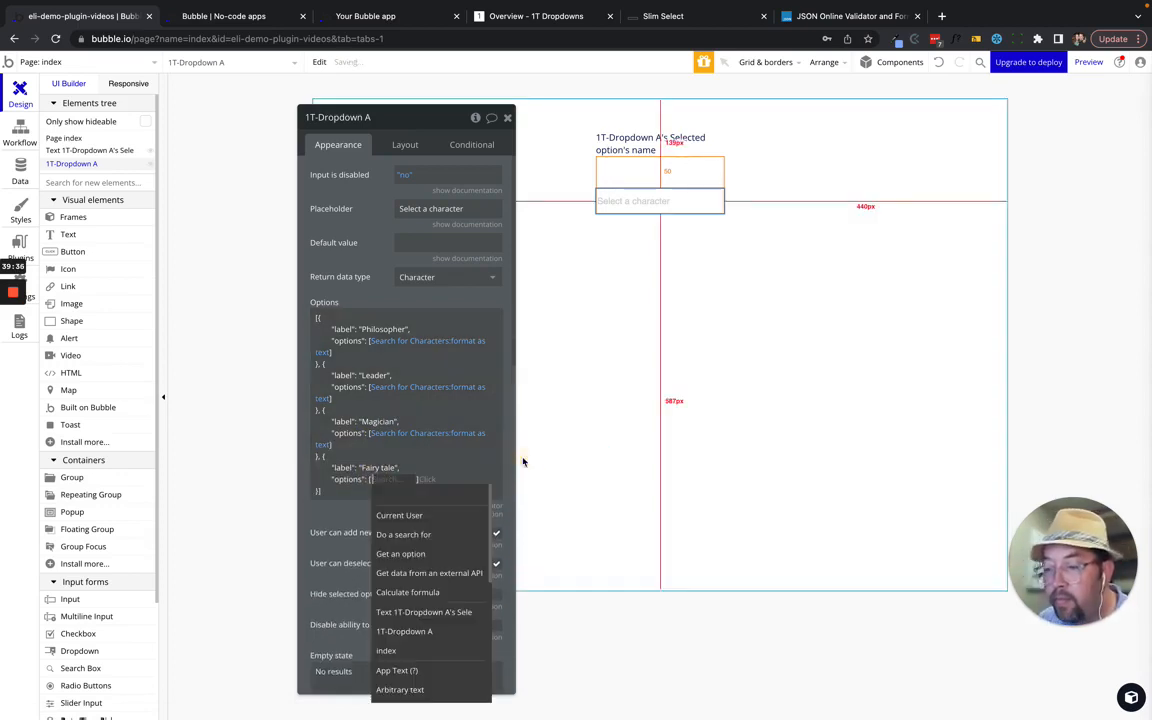
right_click(386, 479)
click(478, 466)
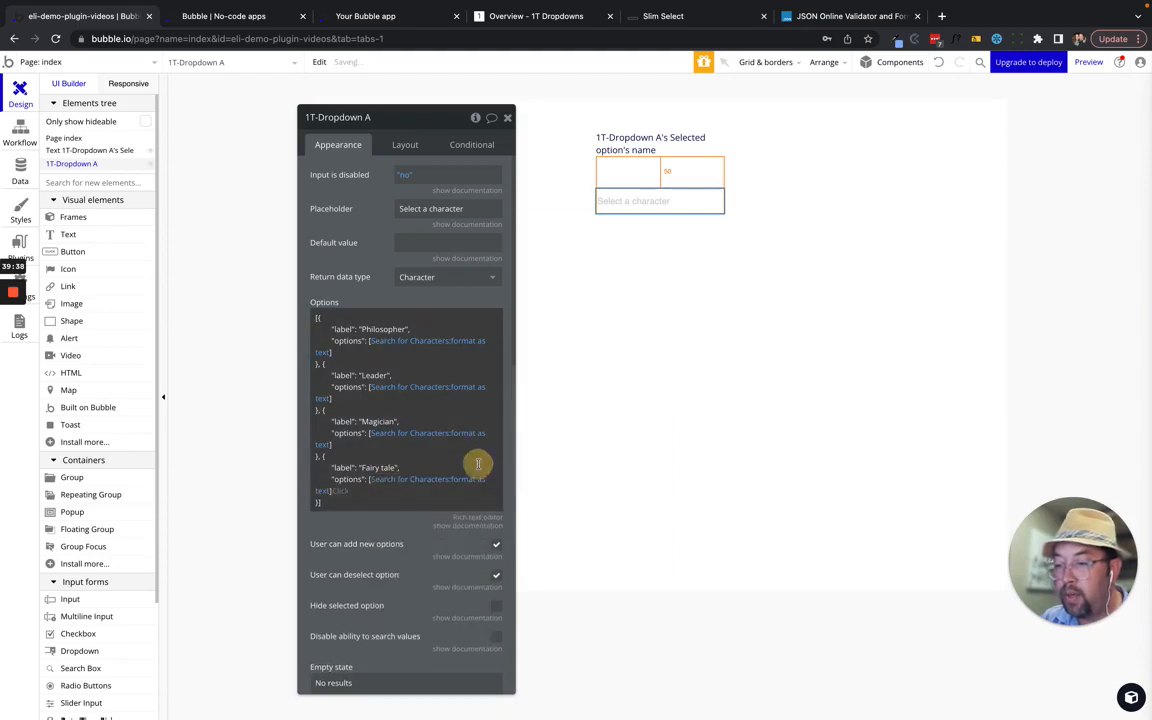
- Set the type constraint of the Fairy tale group's Characters search to "Fairy tale"
click(386, 482)
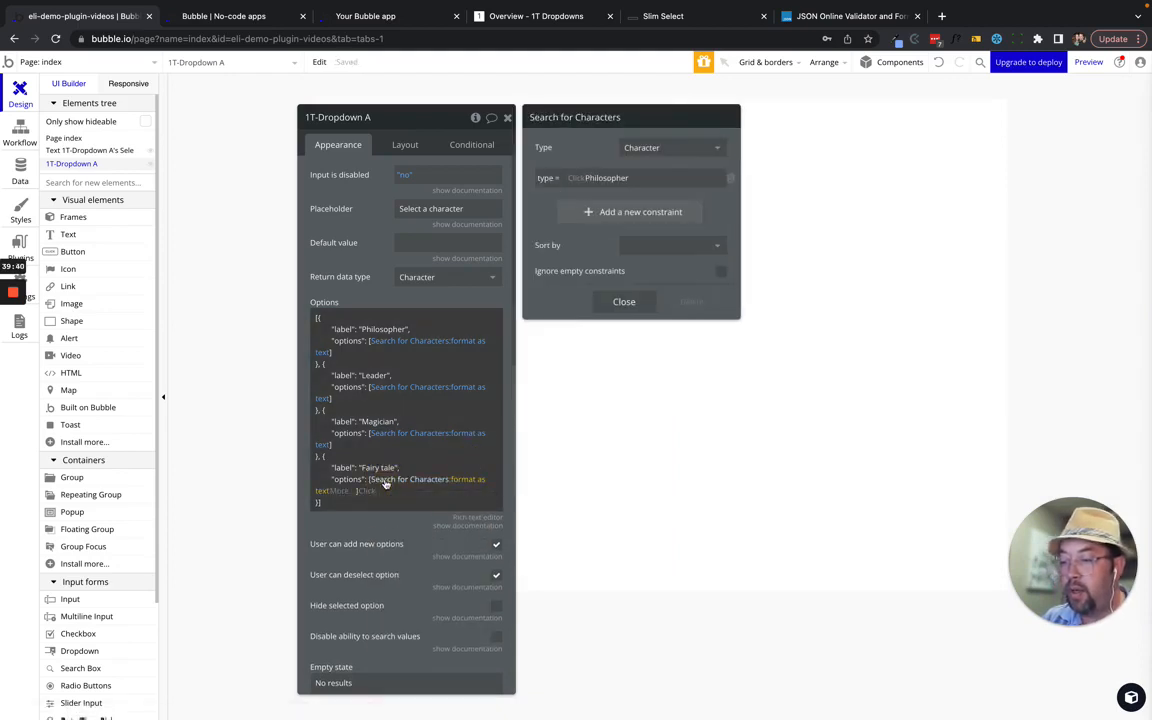
double_click(608, 177)
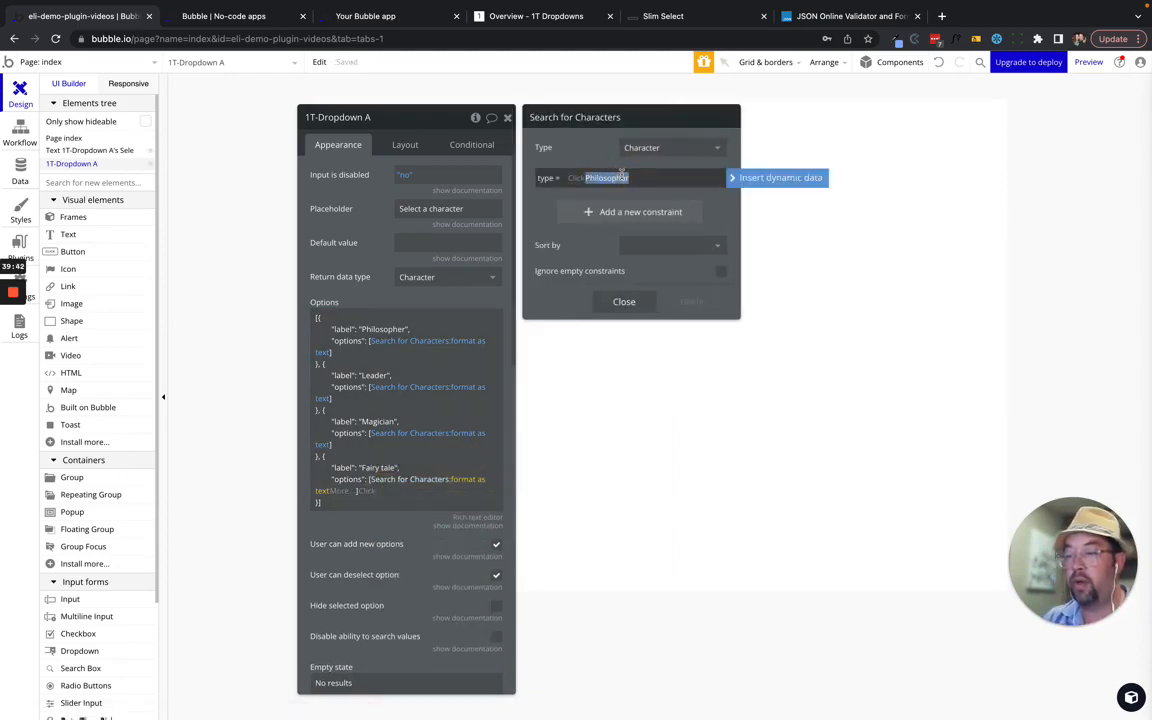
text(Fairy tale)
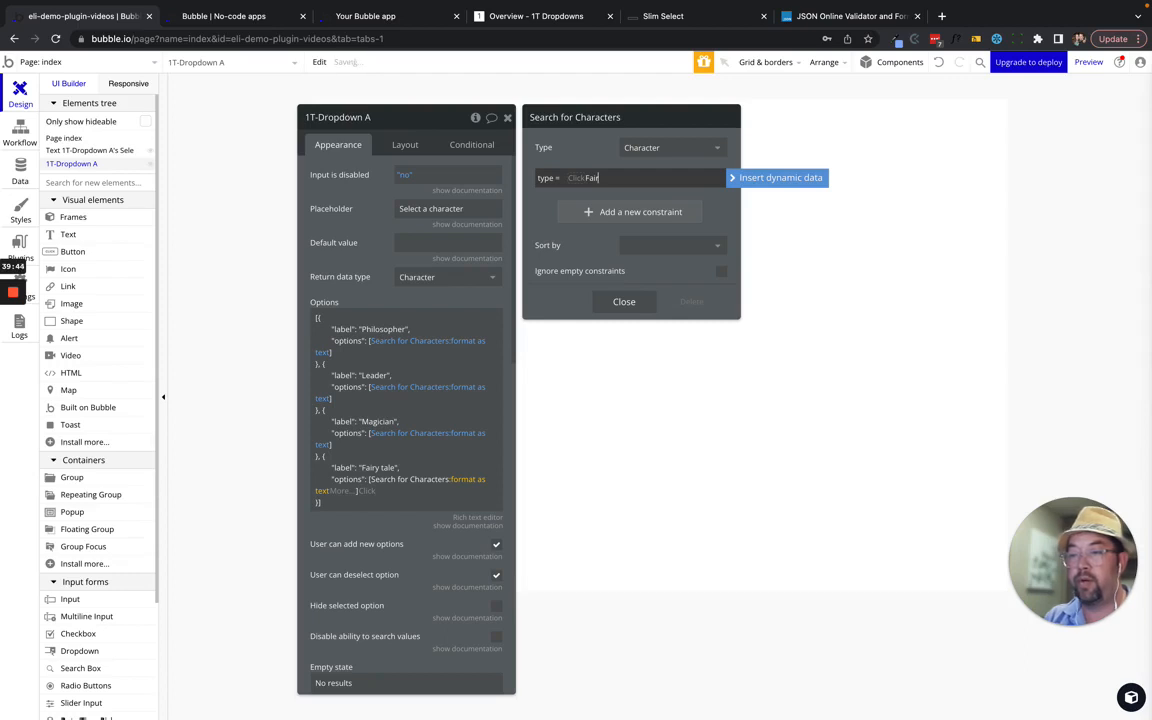
click(625, 304)
- Set the type constraint of the Magician group's Characters search to "Magician"
click(400, 433)
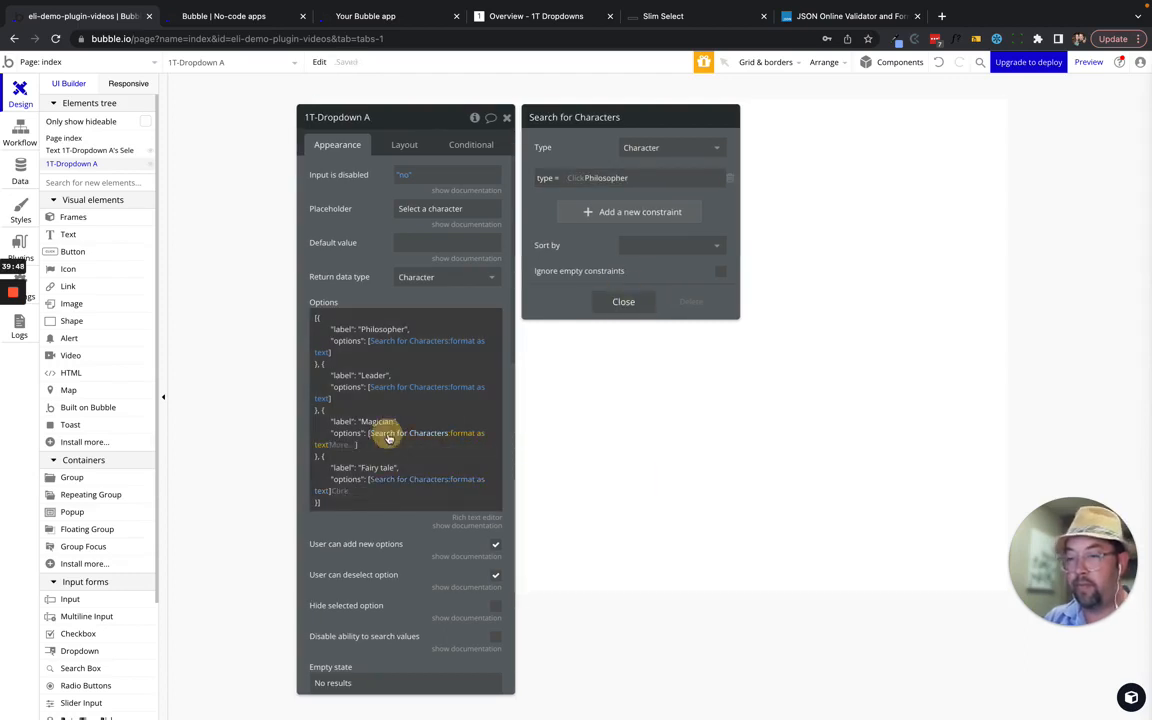
click(625, 176)
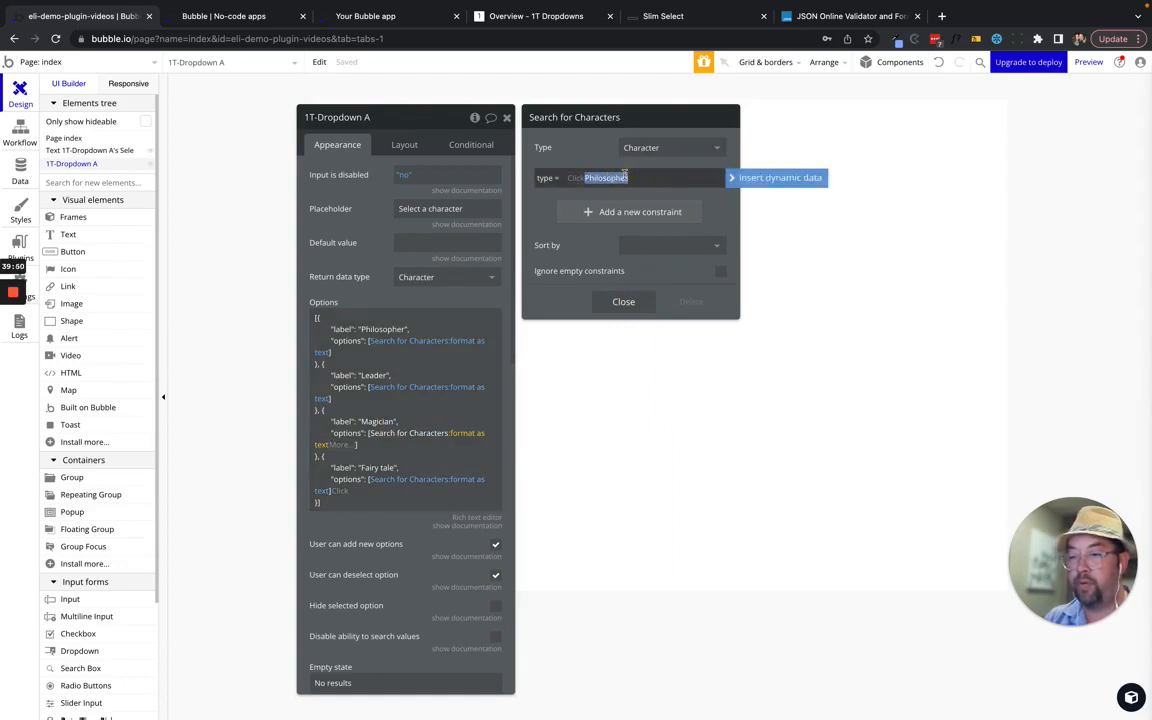
text(Mag)
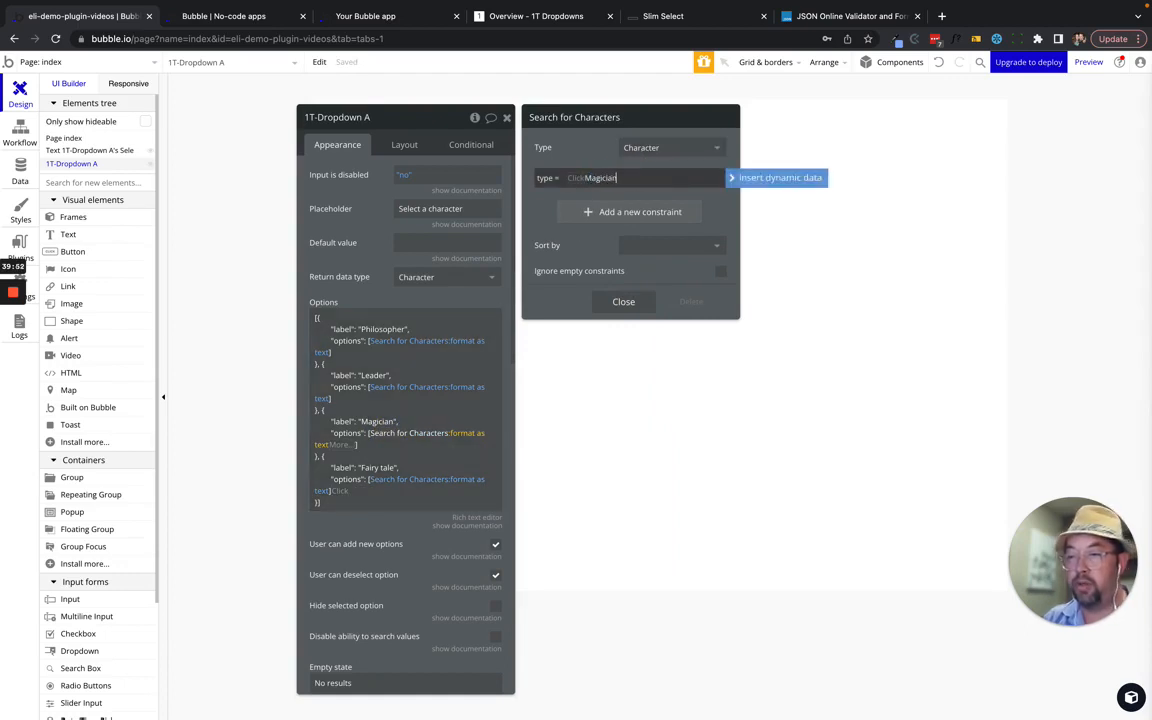
text(ician)
- Set the type constraint of the Leader group's Characters search to "Leader"
click(395, 387)
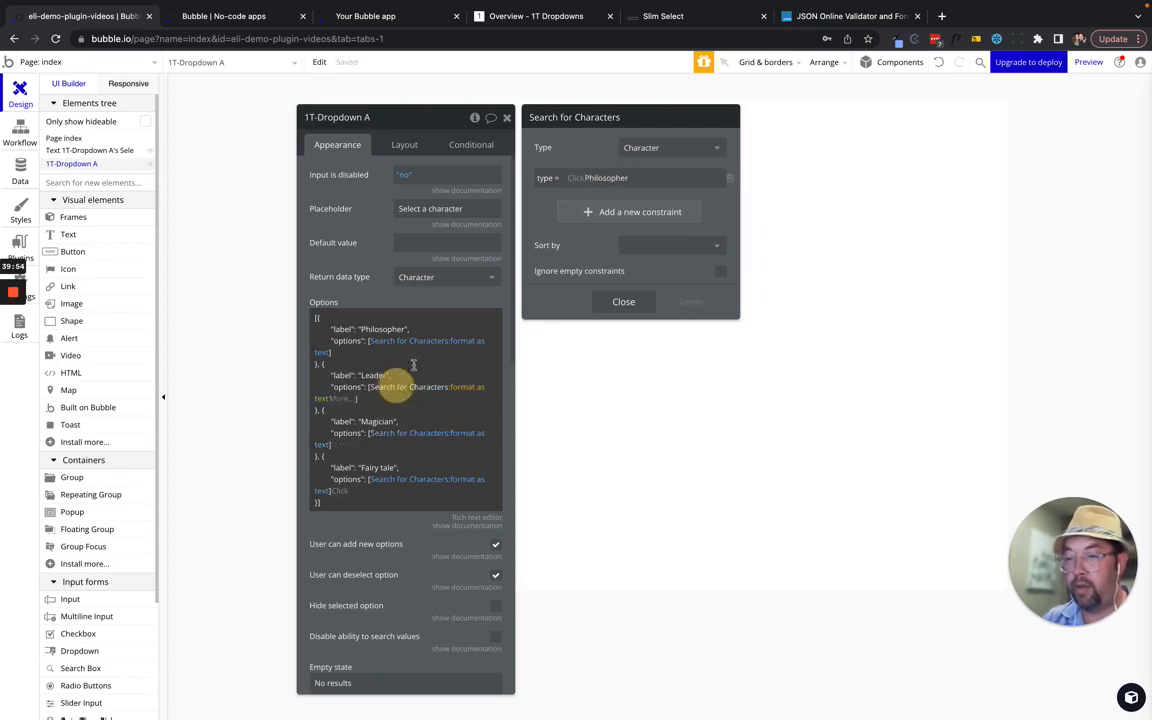
click(590, 177)
text(Lead)
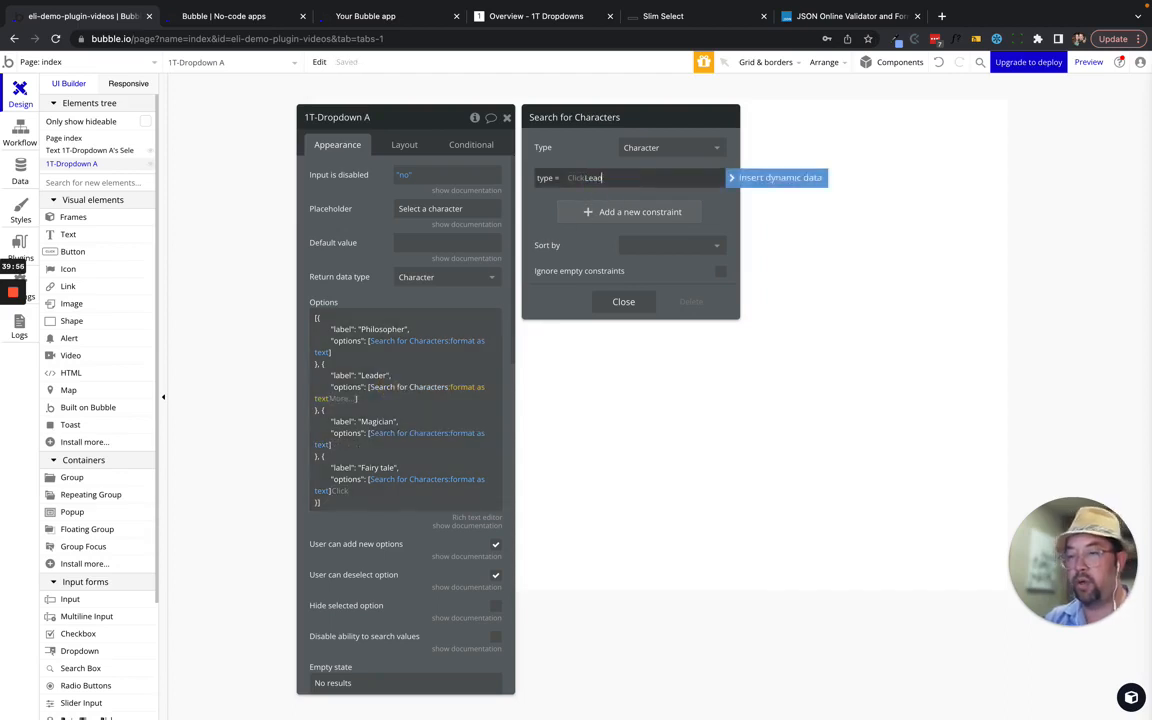
click(335, 254)
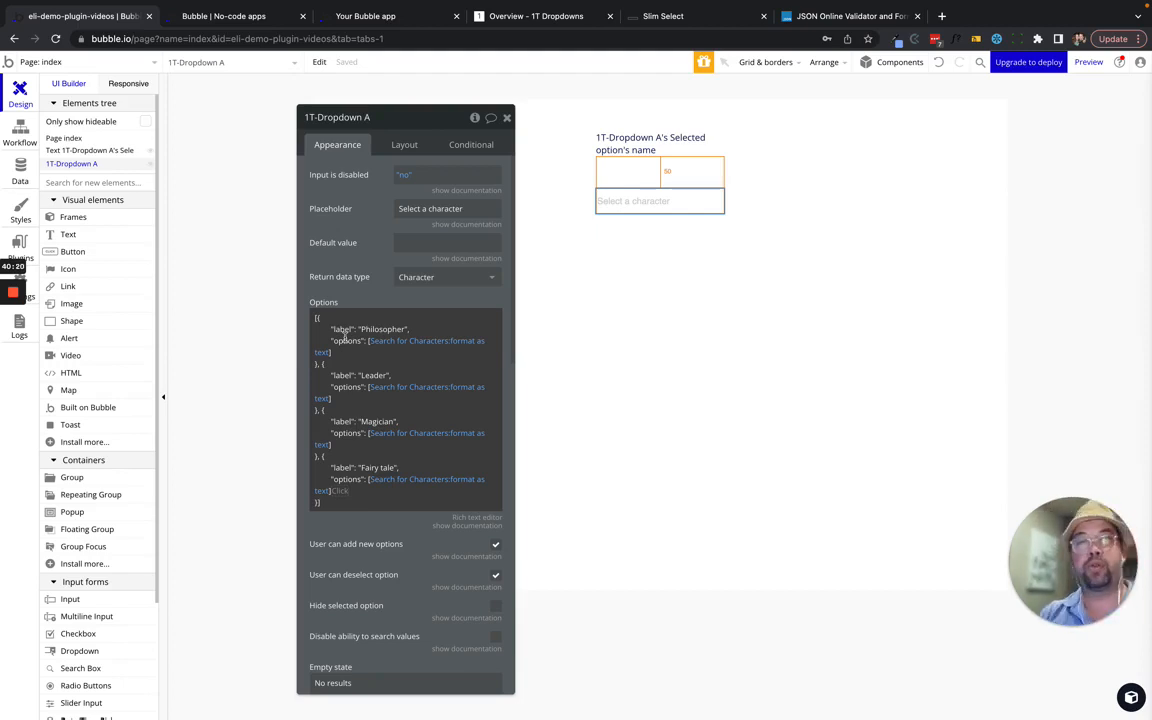
- Reload the app preview and review the grouped characters in the dropdown's option list
click(216, 16)
click(393, 60)
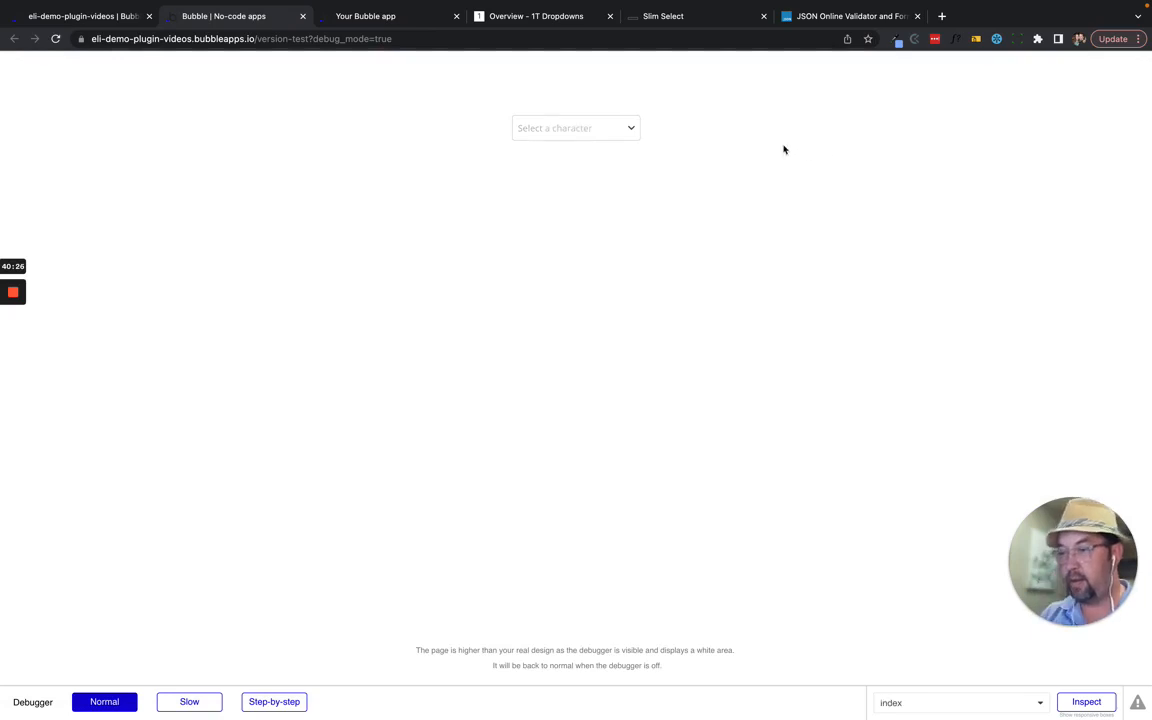
click(624, 128)
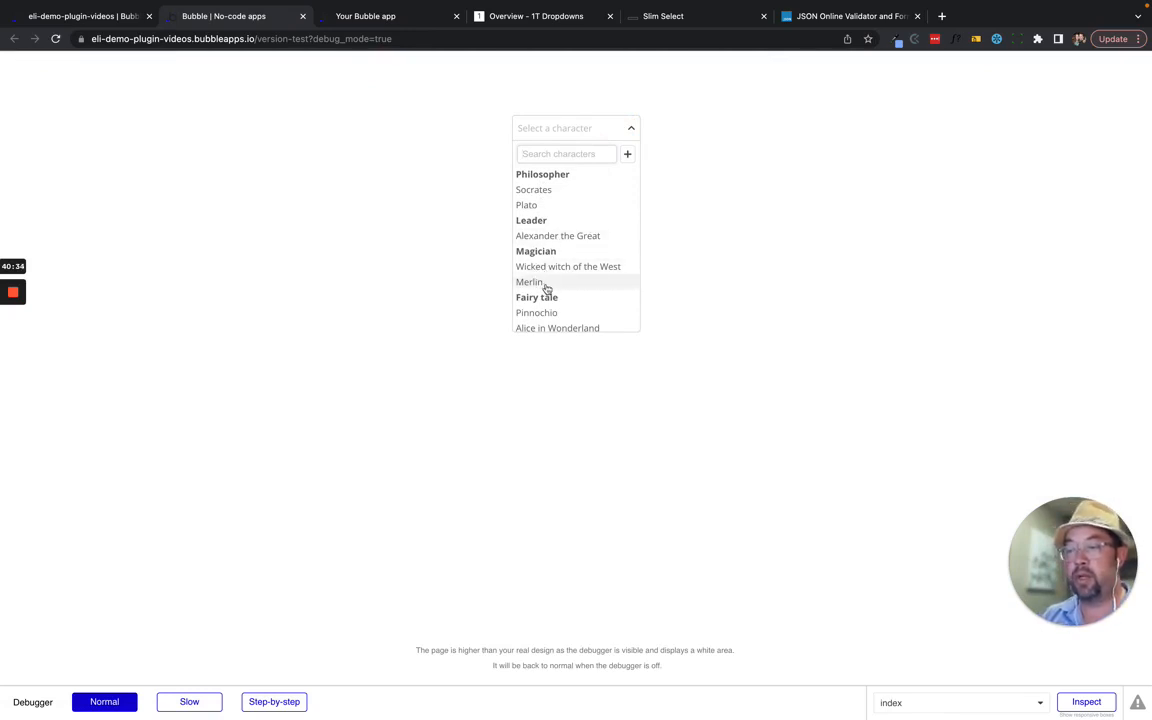
scroll(547, 289, down, 1)
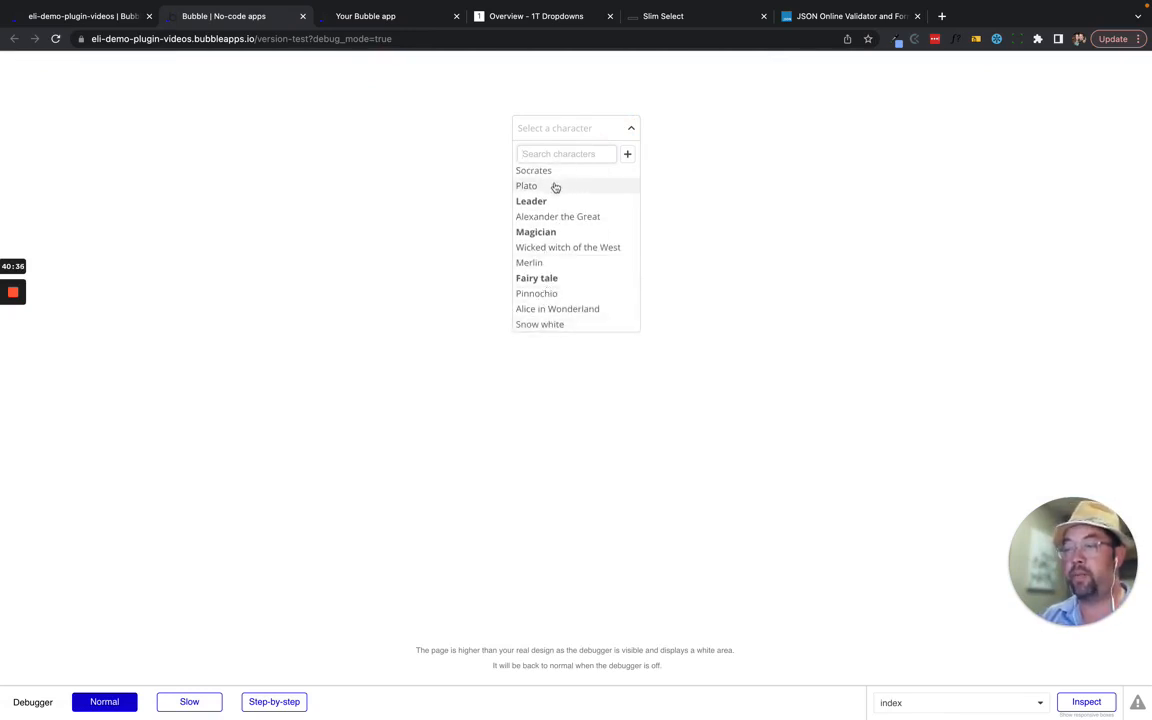
scroll(557, 242, up, 1)
scroll(557, 242, up, 1)
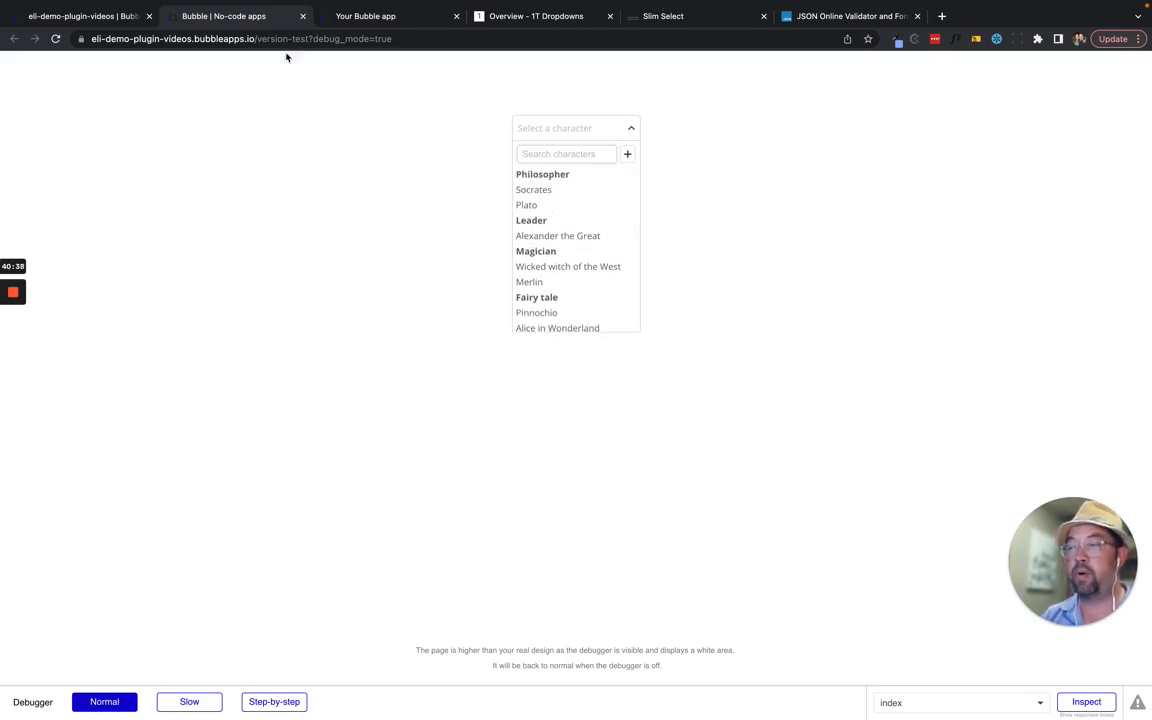
- Return to the Bubble editor and set the option padding of 1T-Dropdown A to 5px 15px
click(60, 16)
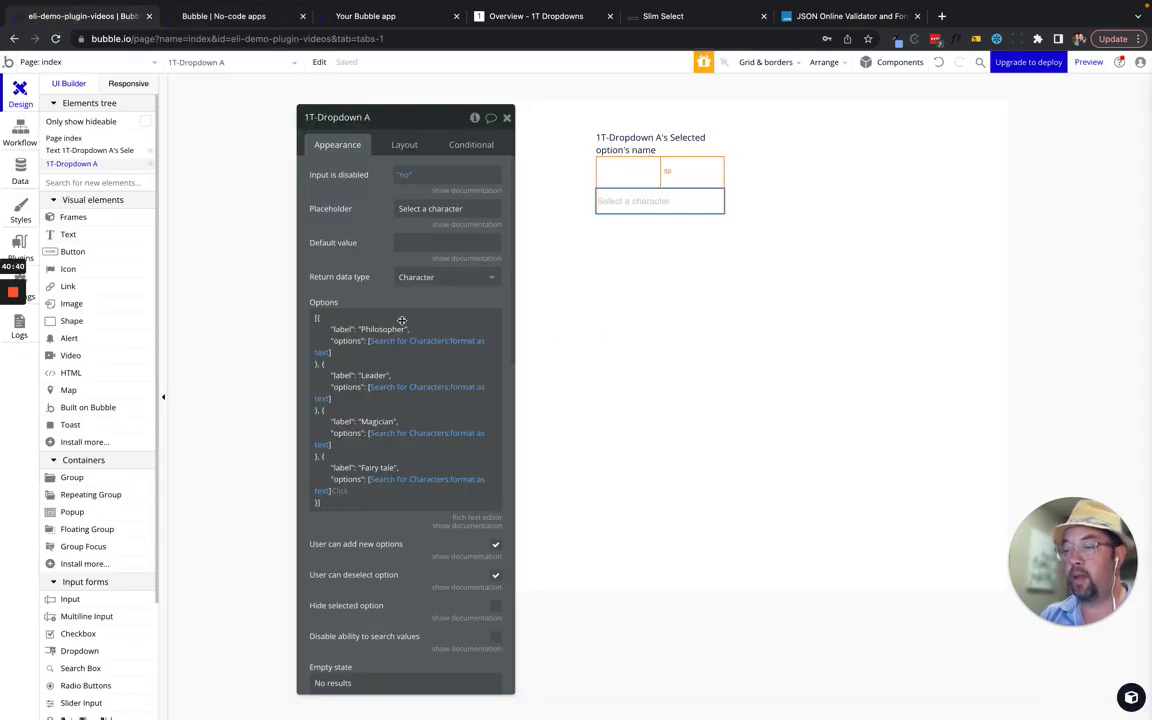
scroll(372, 547, down, 10)
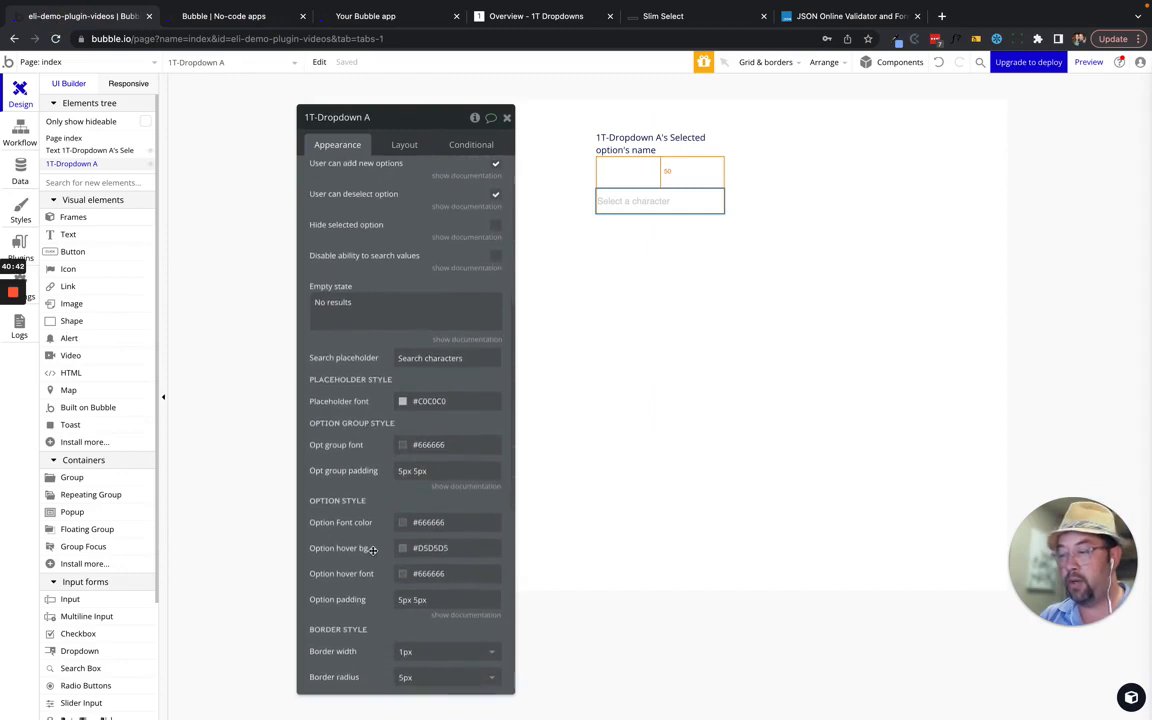
scroll(372, 540, down, 1)
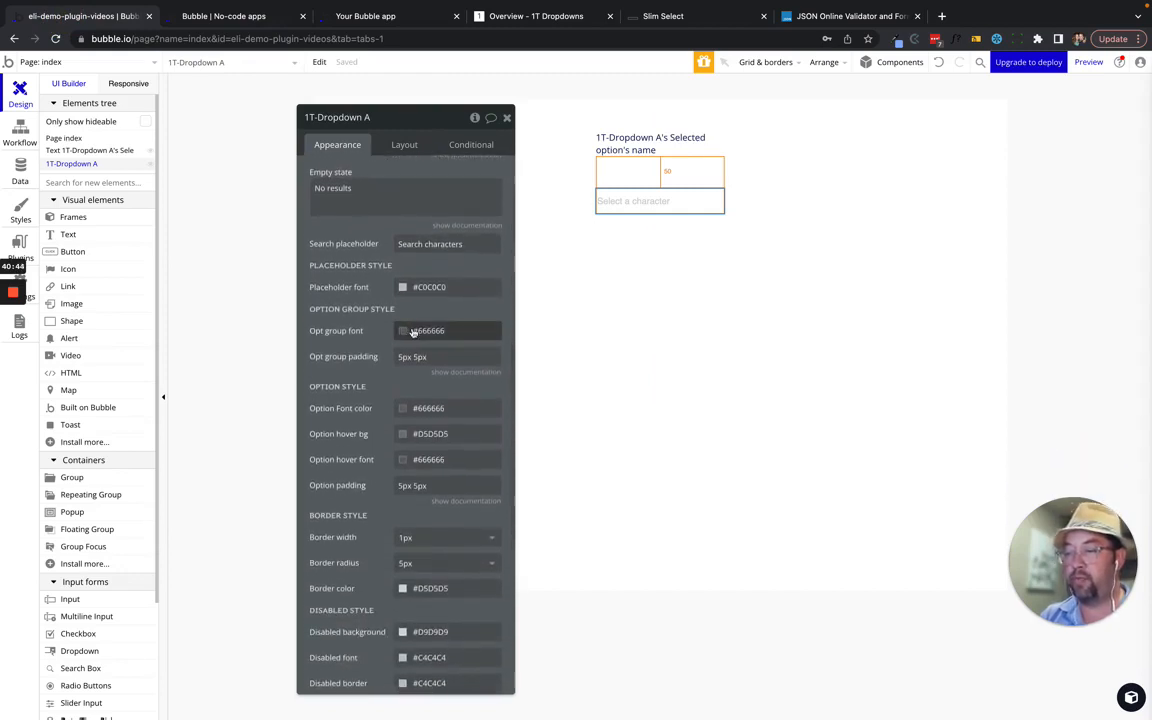
scroll(365, 380, down, 15)
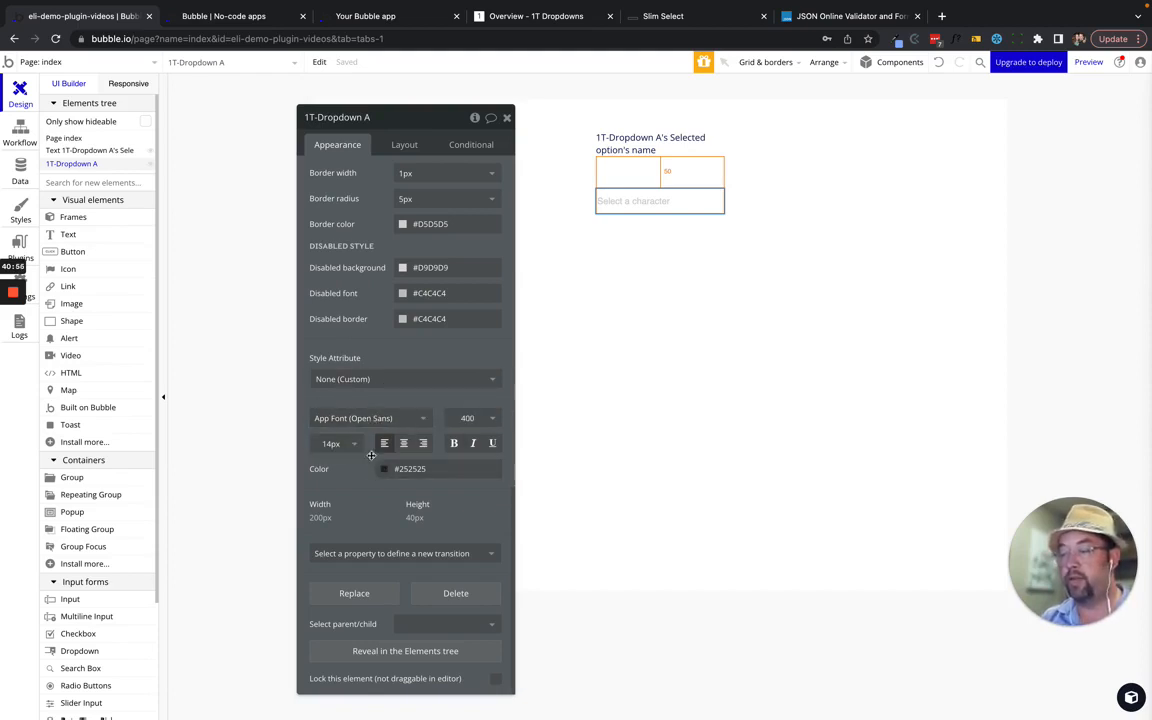
scroll(357, 270, up, 2)
scroll(360, 271, up, 3)
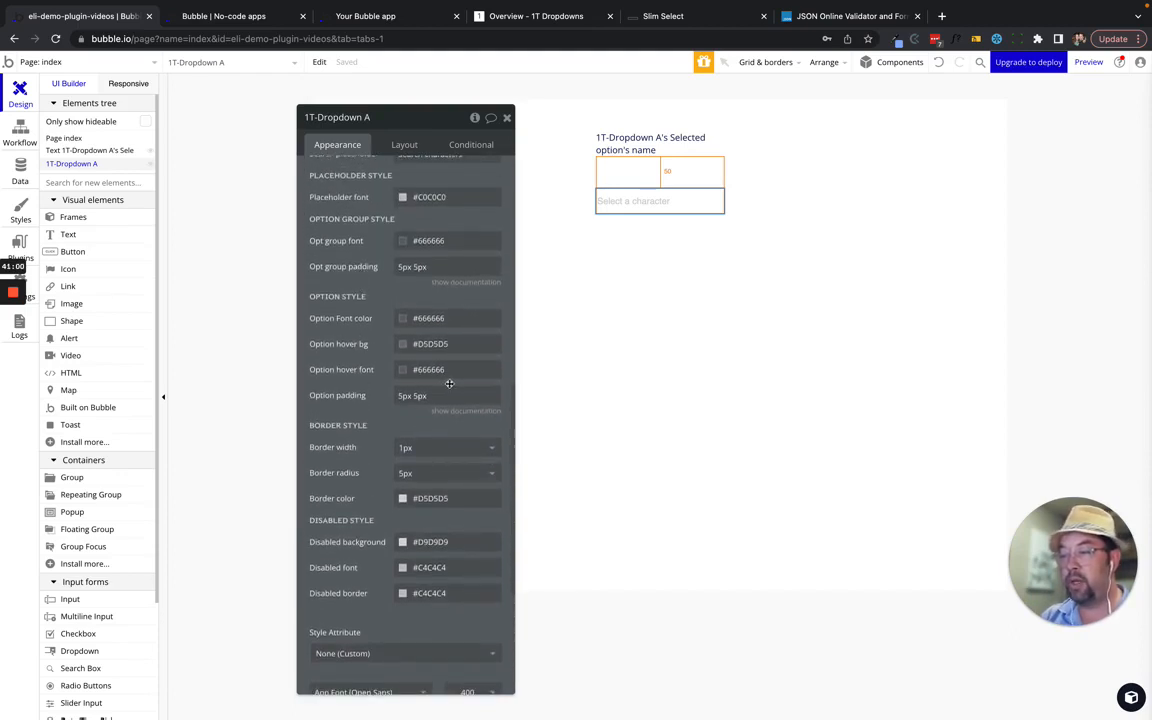
click(399, 396)
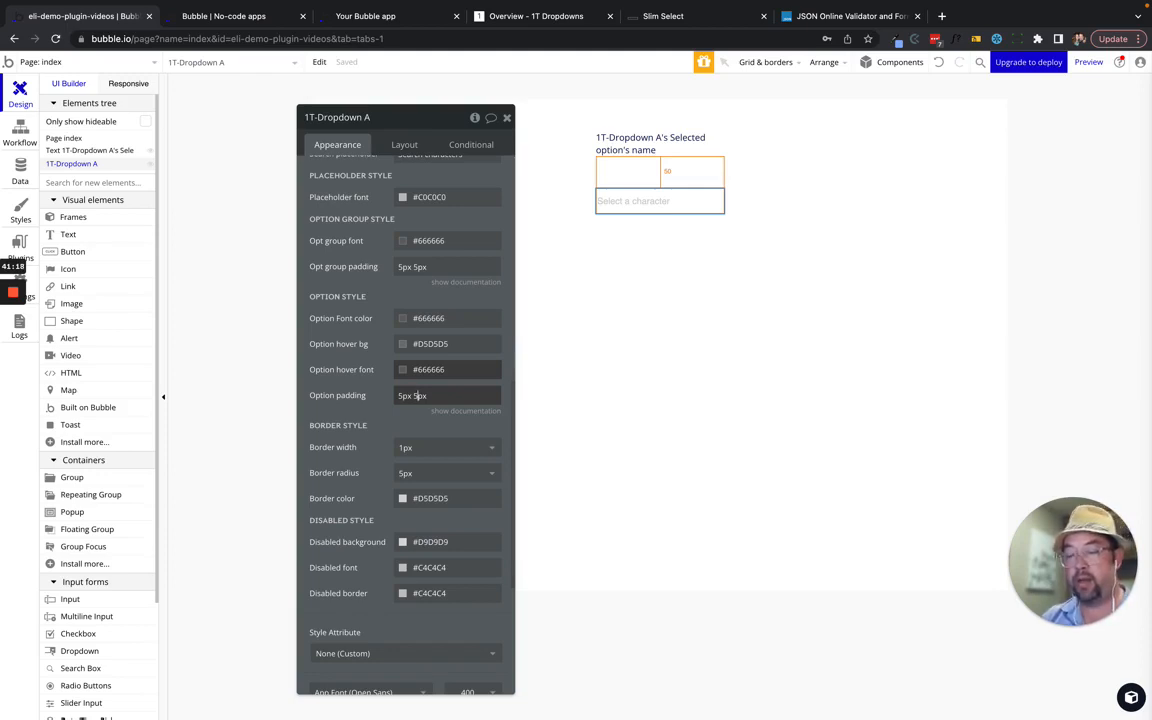
text(1)
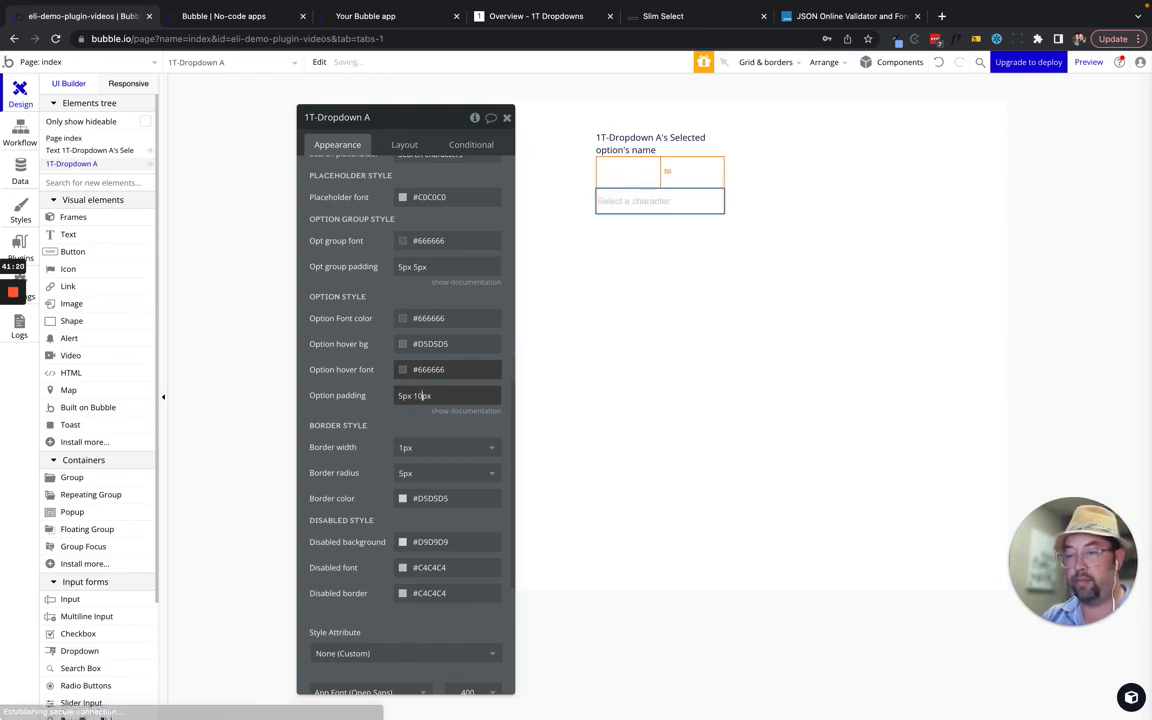
text(5)
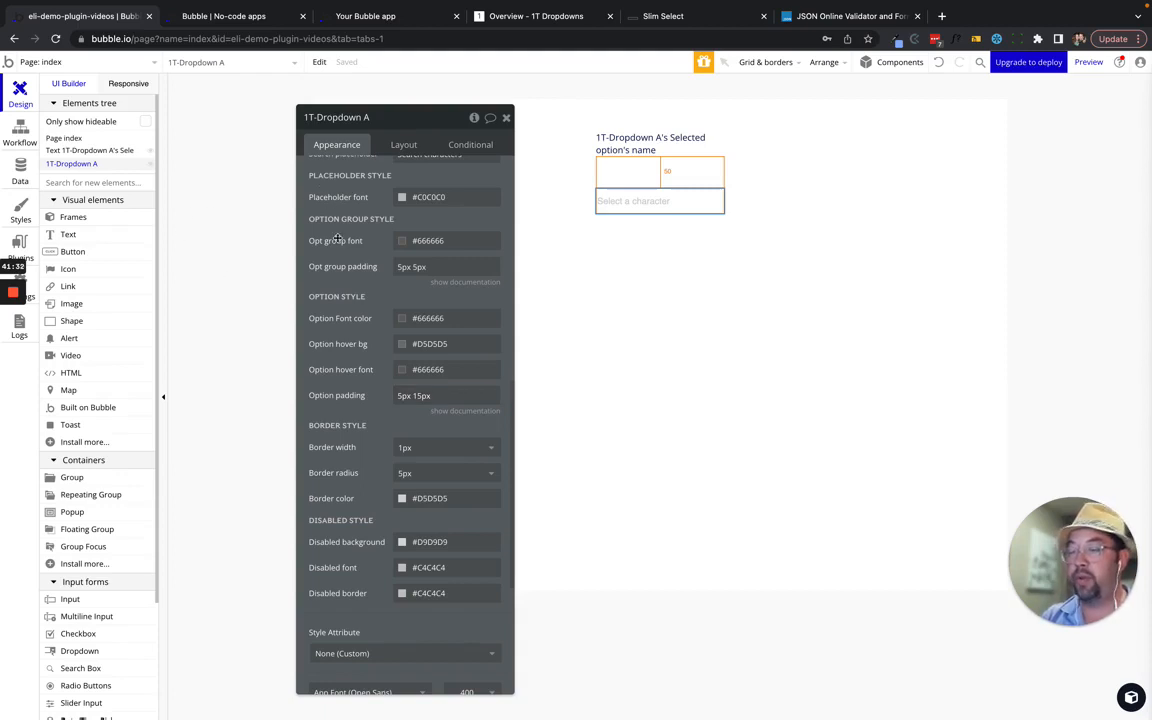
- Test the dropdown in the app preview by selecting Socrates and then Alexander the Great
click(247, 22)
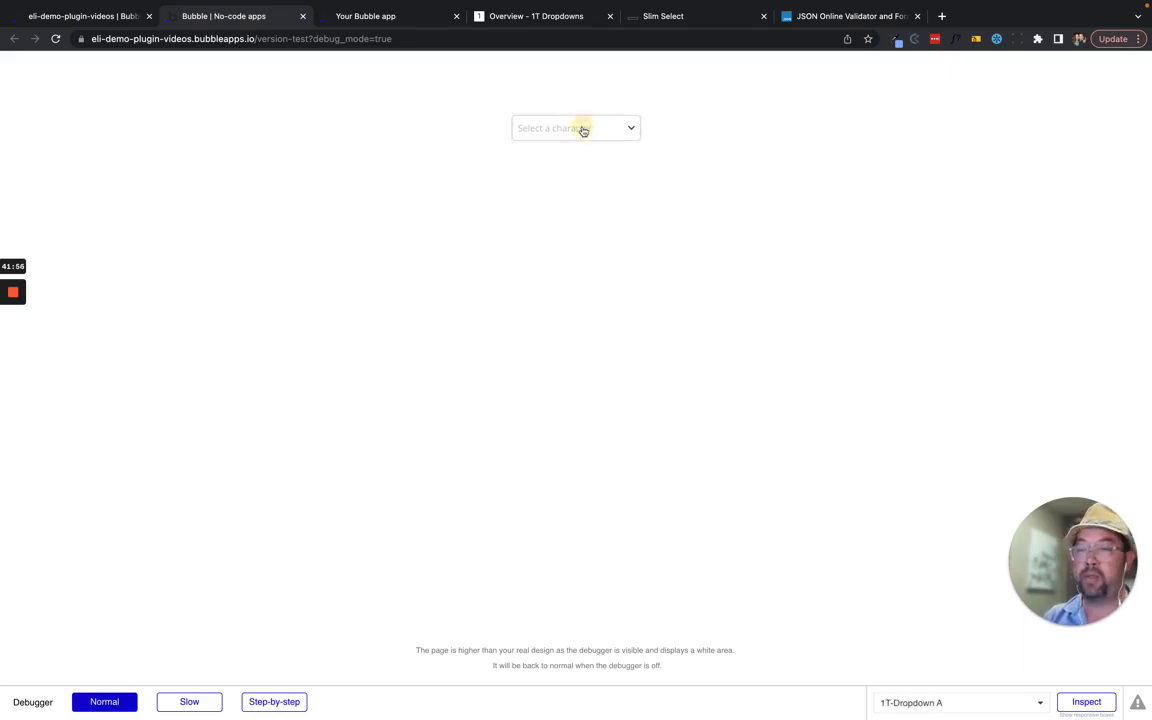
click(584, 129)
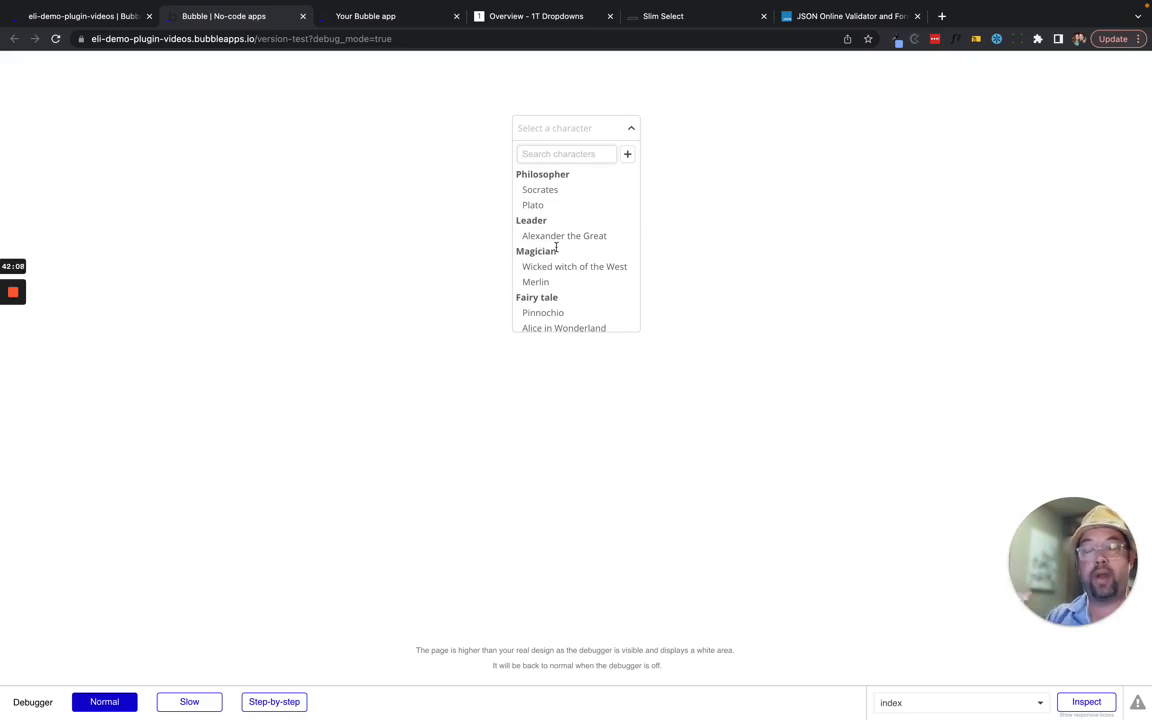
click(546, 190)
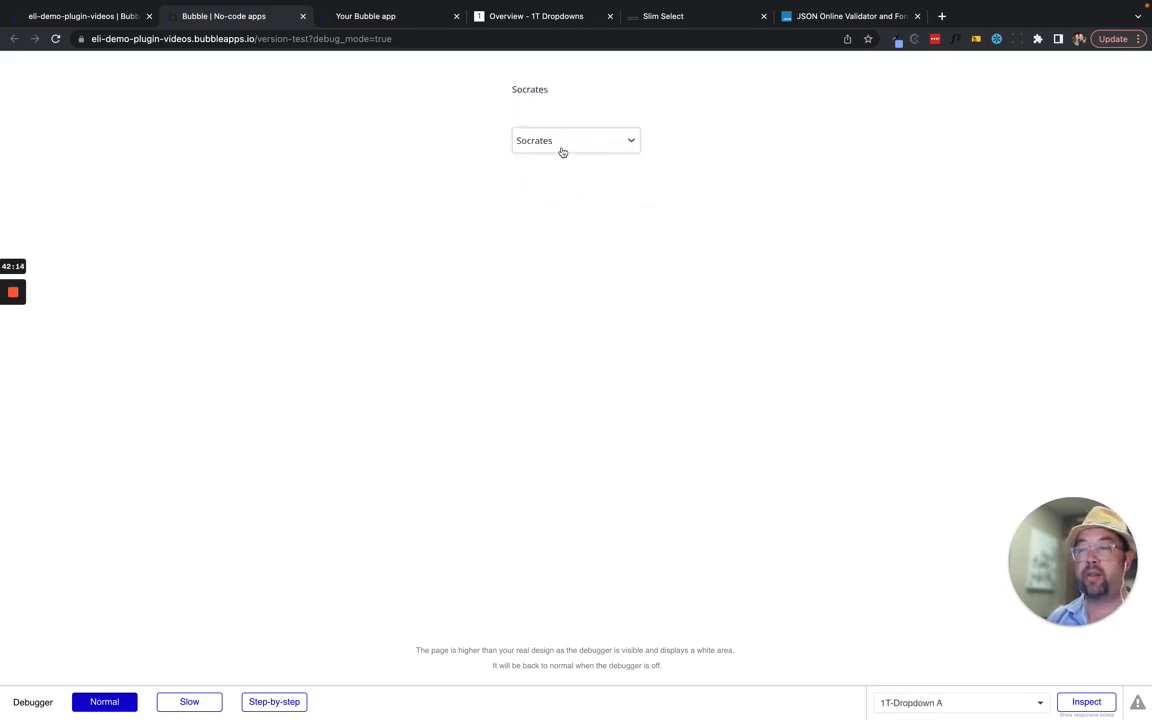
click(562, 152)
click(553, 248)
- Search the dropdown's characters for "pin", then clear the search and close the option list
click(566, 141)
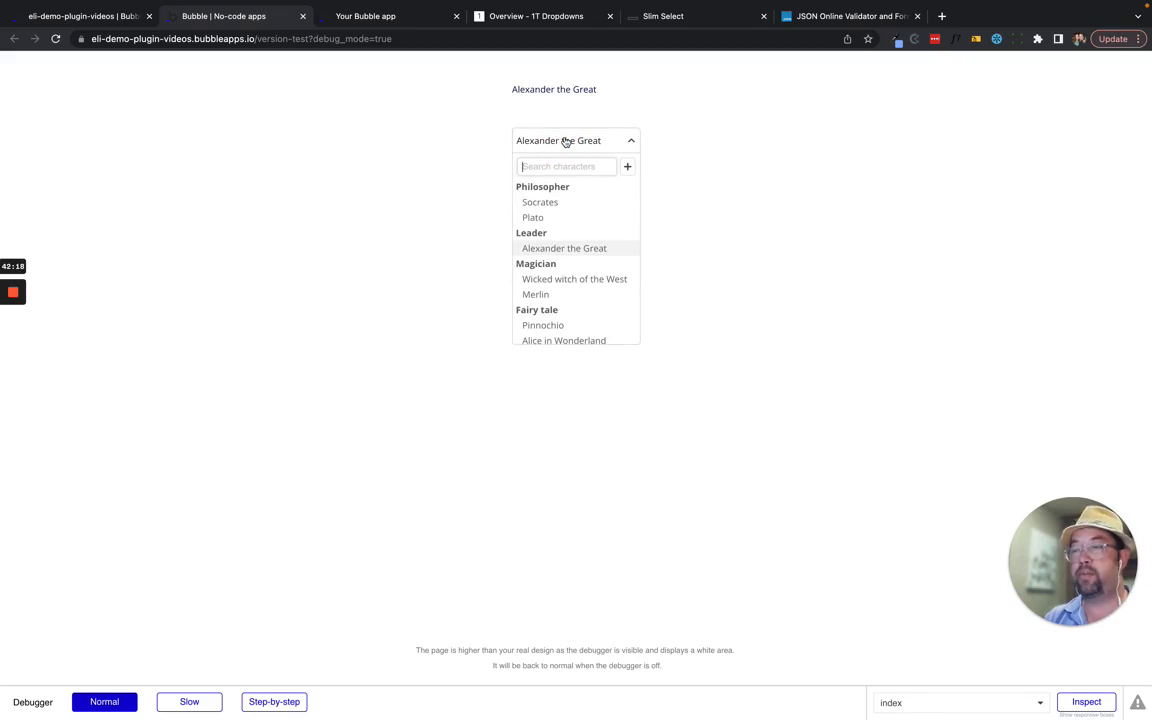
text(pinno)
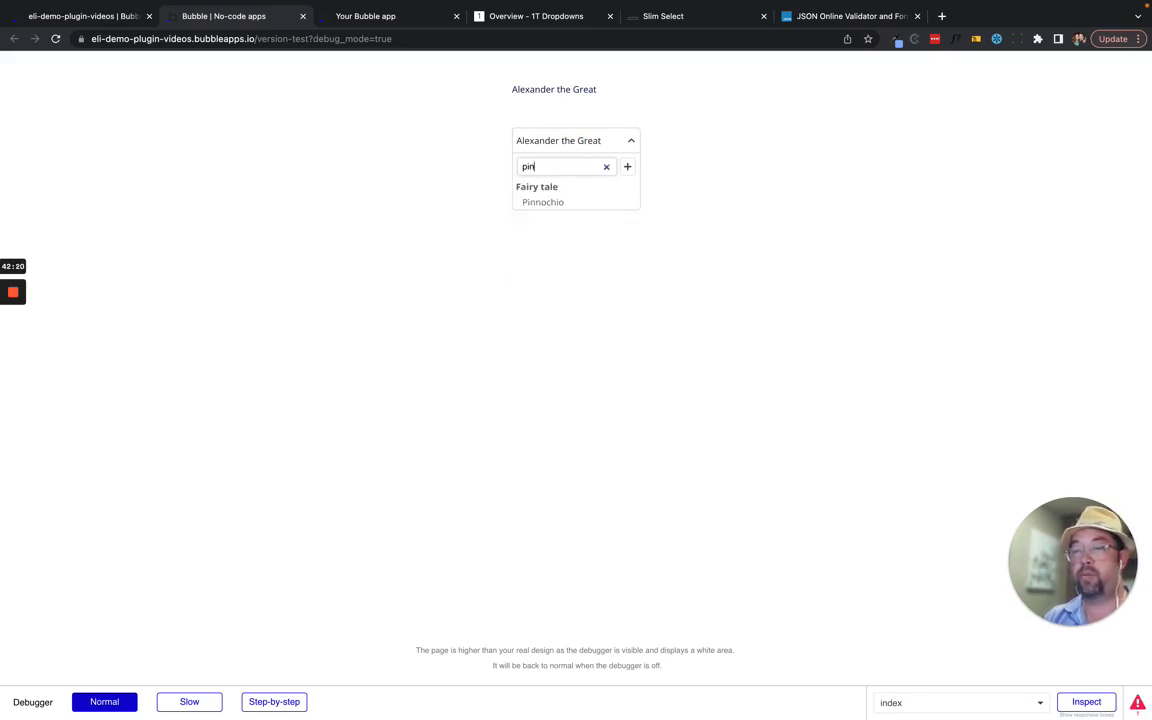
key(BackSpace)
key(BackSpace)
key(BackSpace)
click(445, 166)
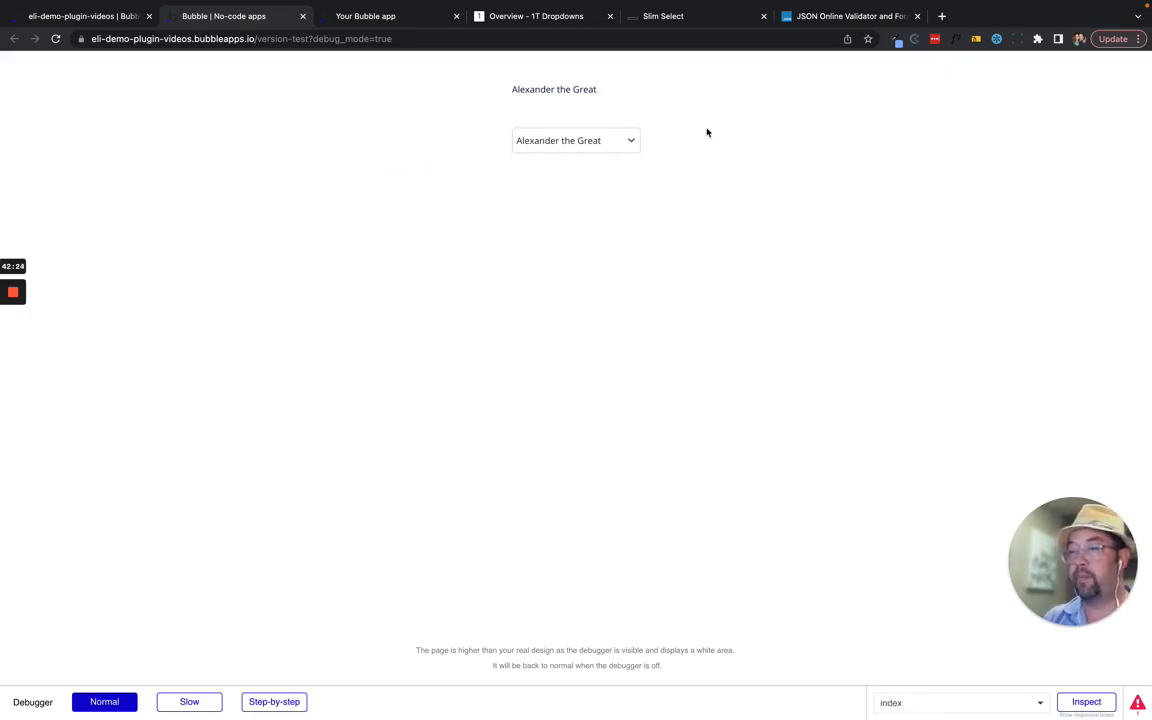
- Install the Frames Utilites plugin in the Bubble editor and return to the index page's design
click(82, 16)
drag(337, 290, 315, 267)
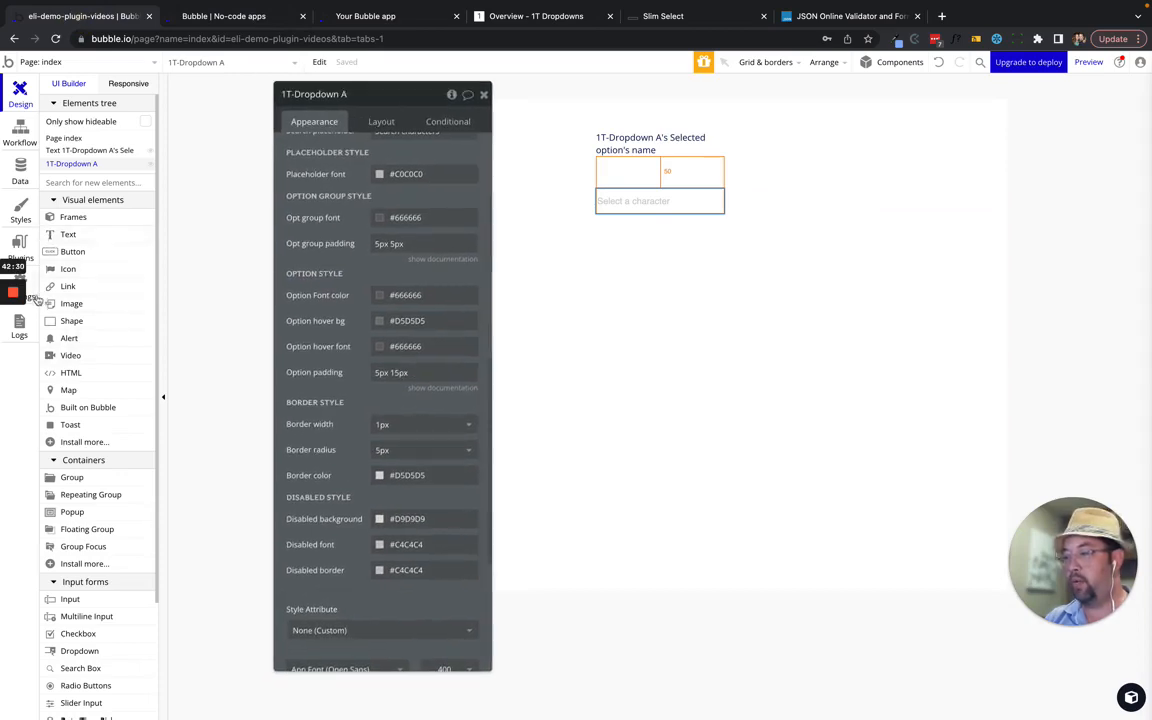
click(35, 244)
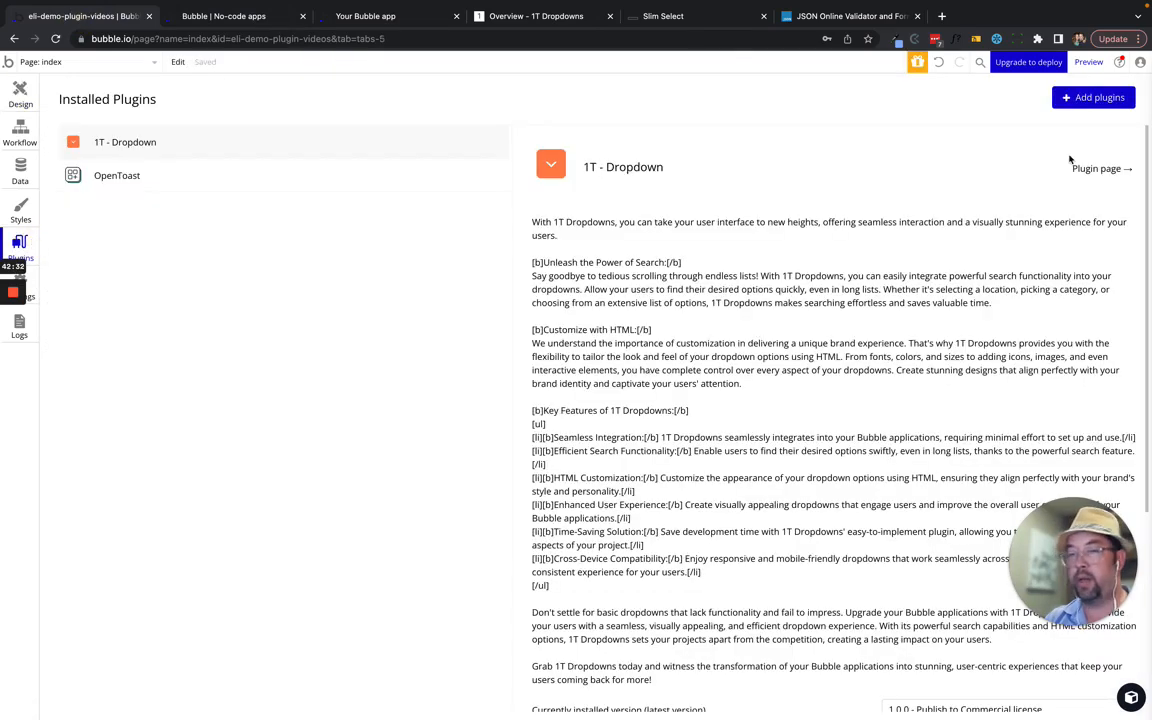
click(1090, 98)
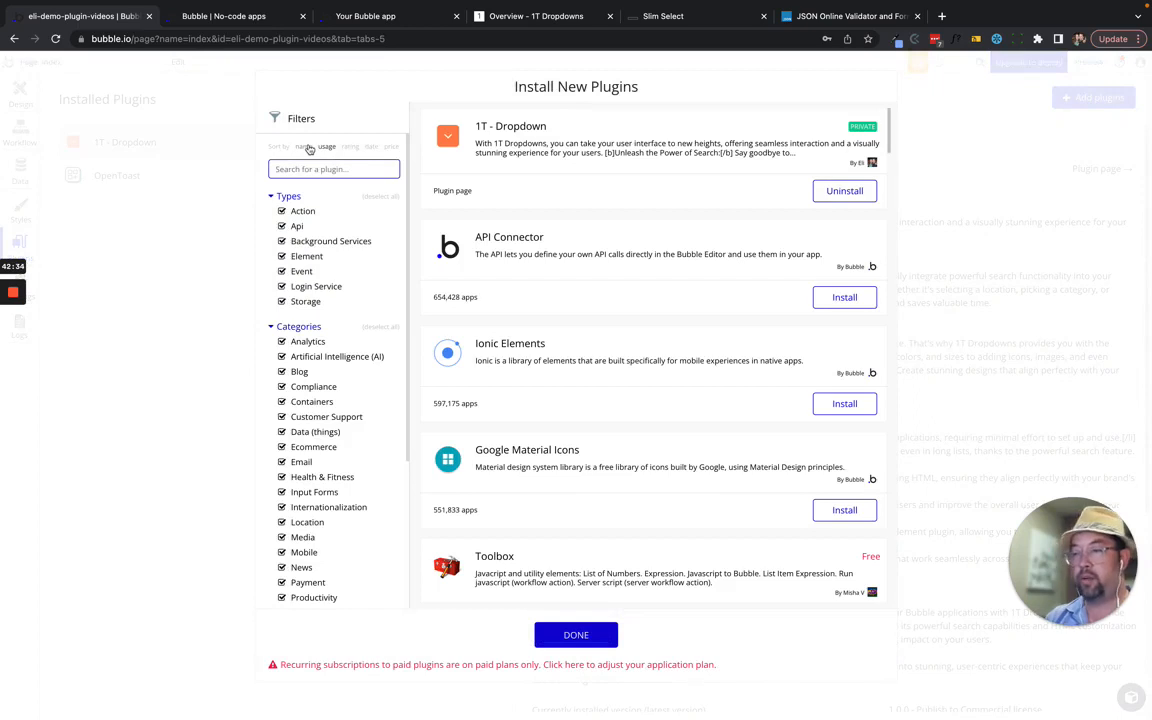
text(frames)
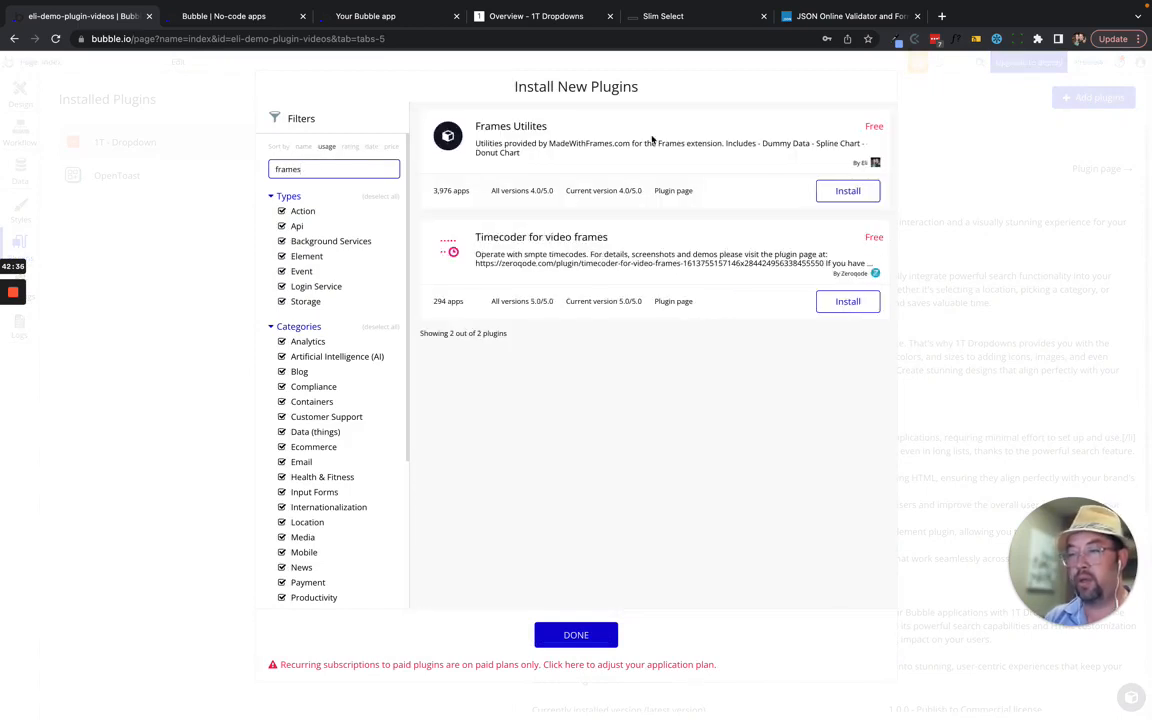
click(845, 190)
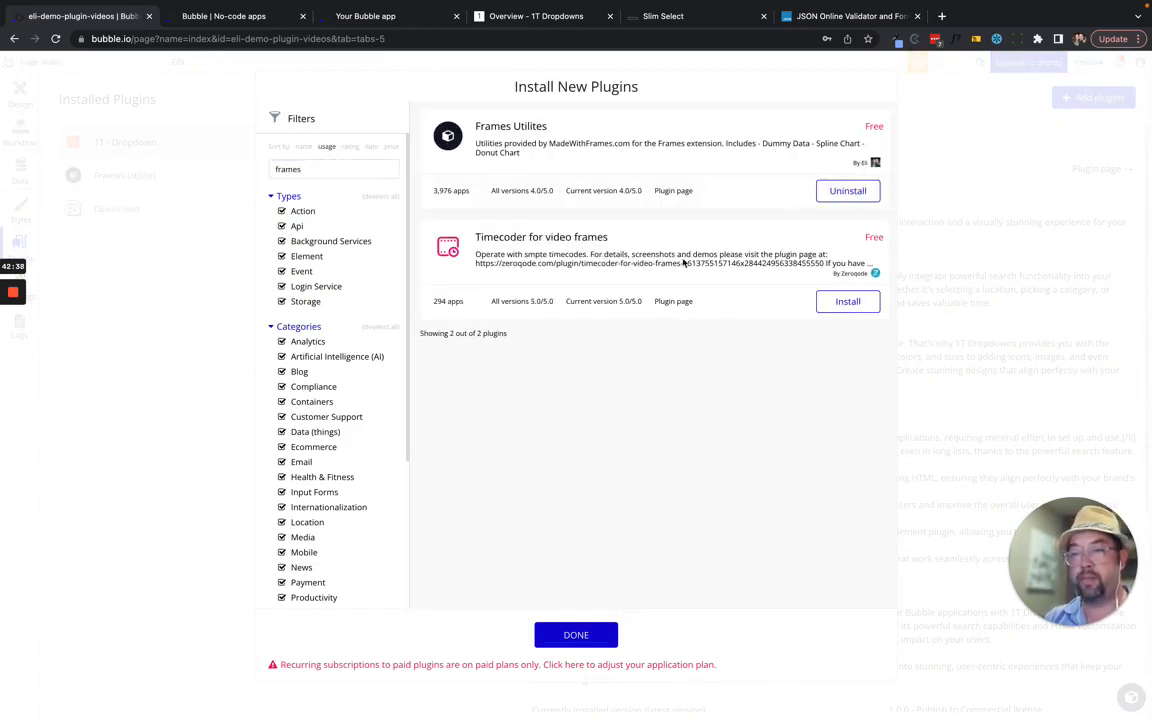
click(585, 633)
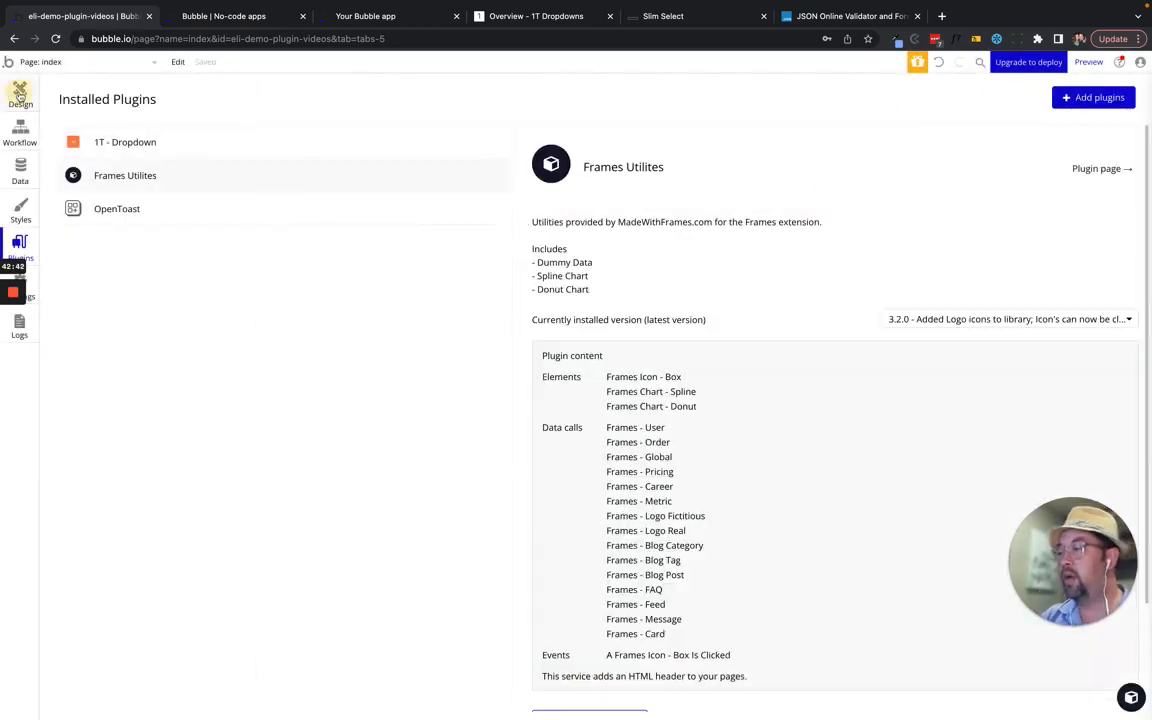
click(20, 93)
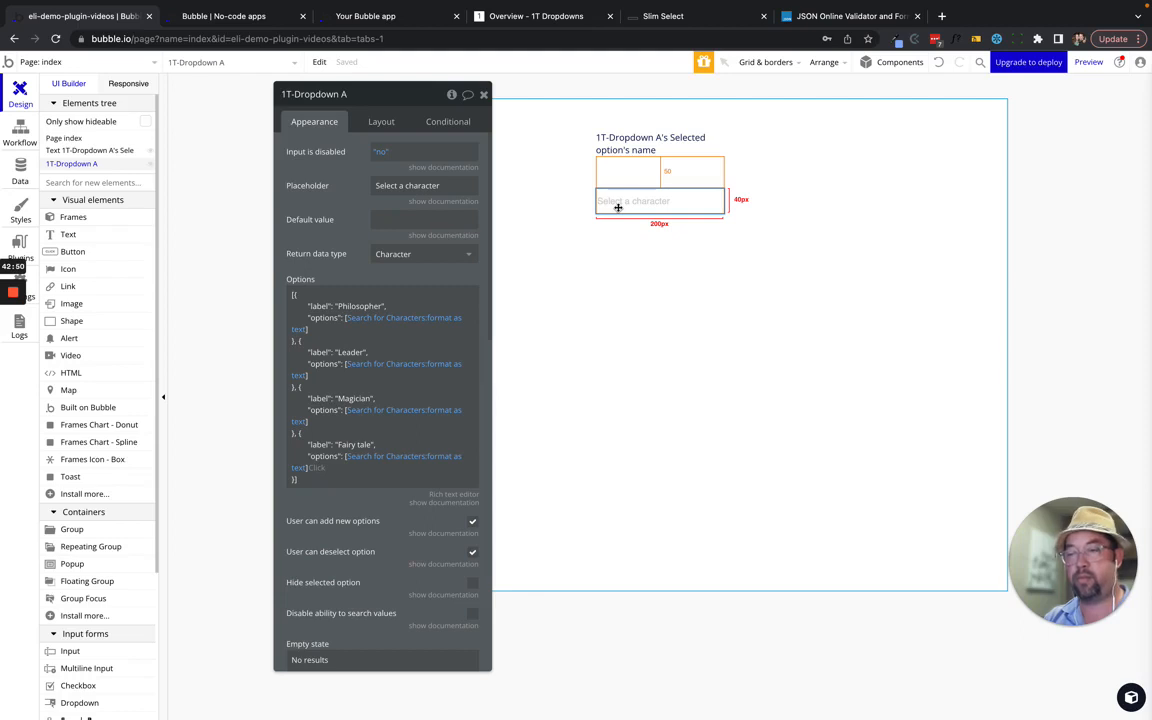
key(Delete)
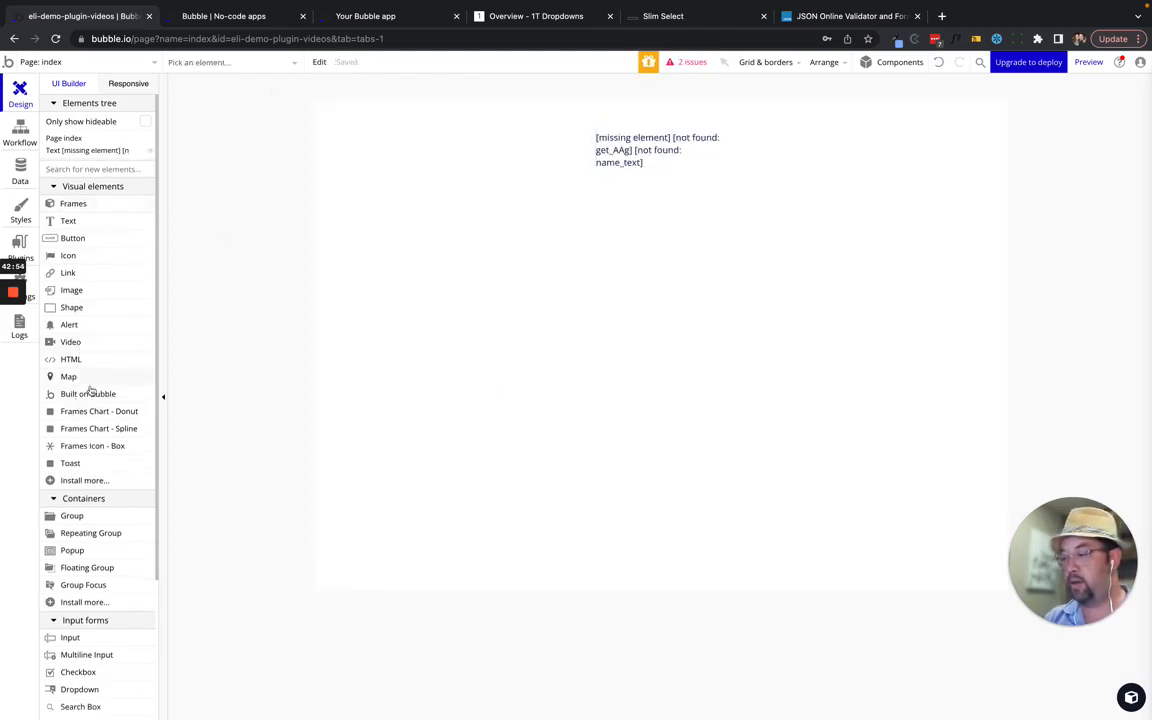
scroll(80, 620, down, 5)
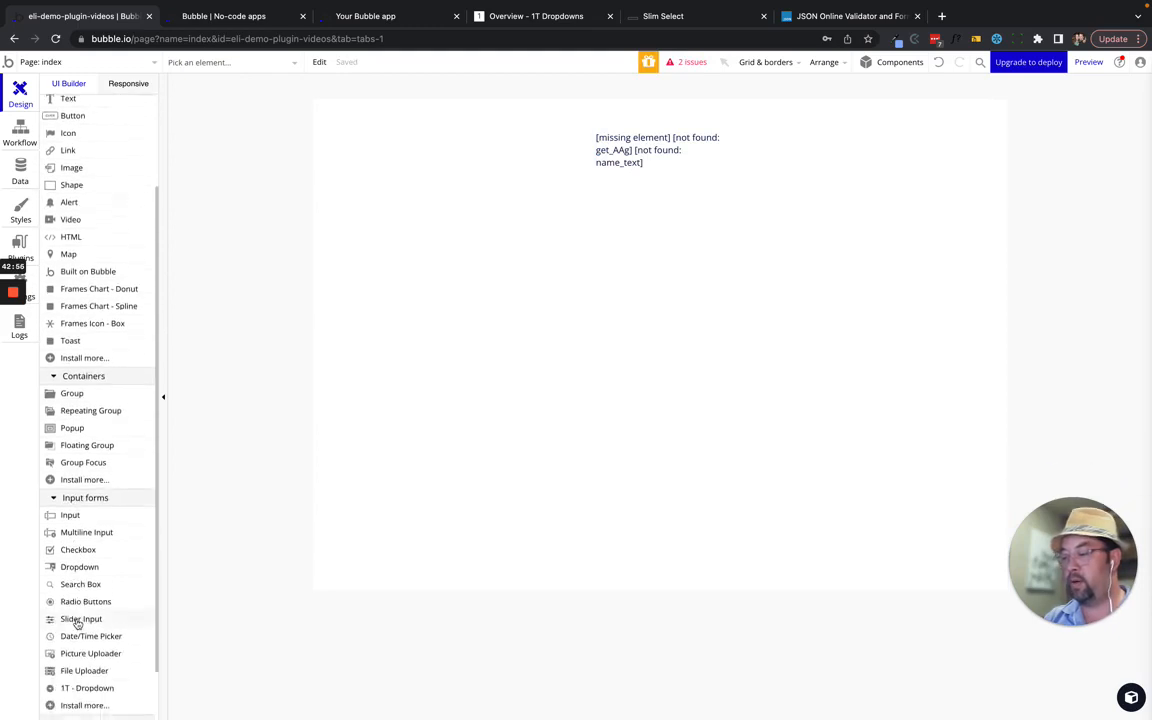
click(76, 603)
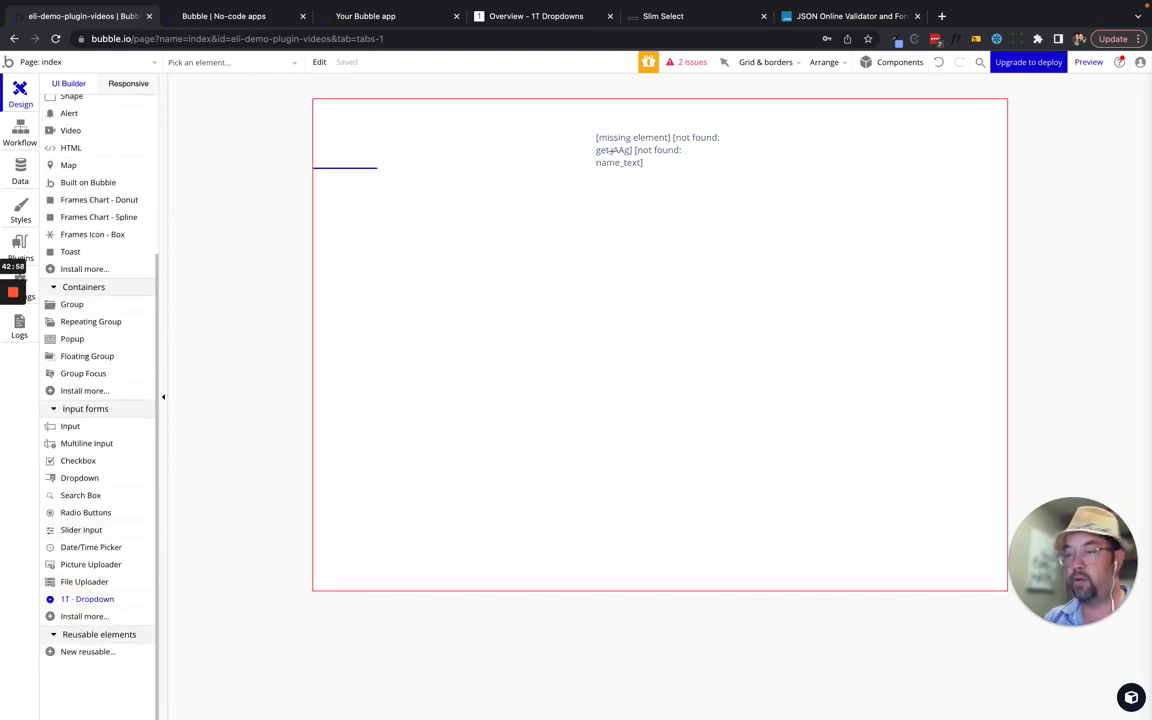
click(647, 183)
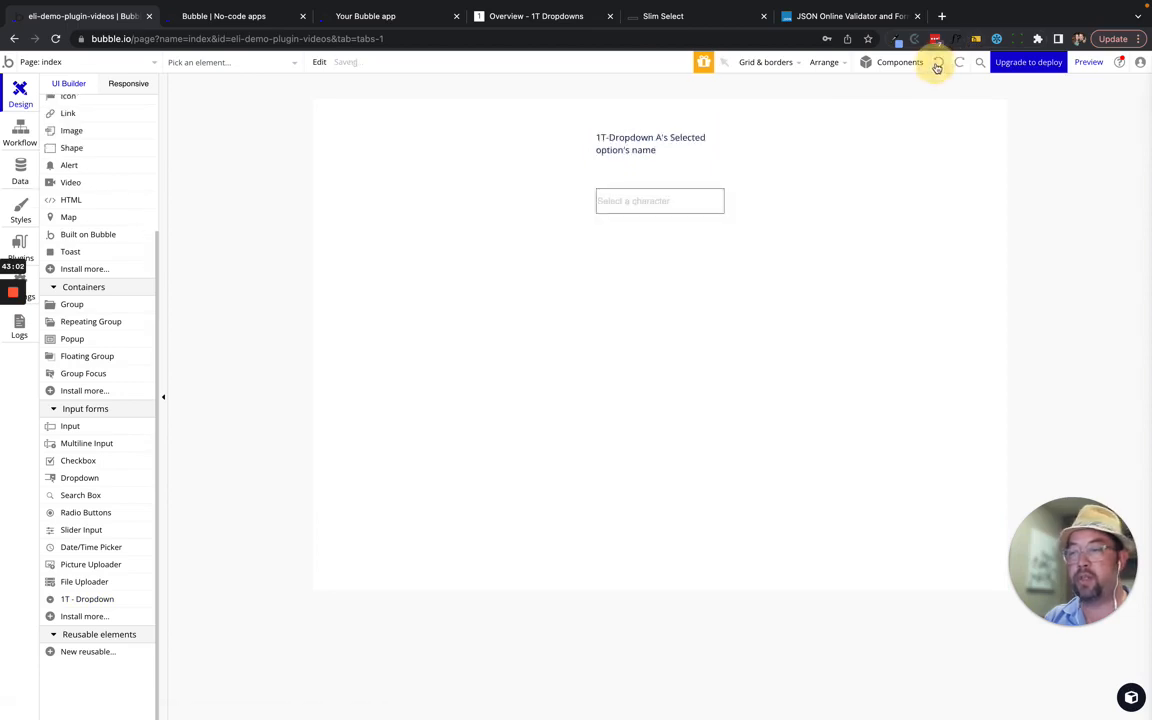
- Copy the per-item content template from the Philosopher group's text-formatted character search in 1T-Dropdown A's options
double_click(609, 203)
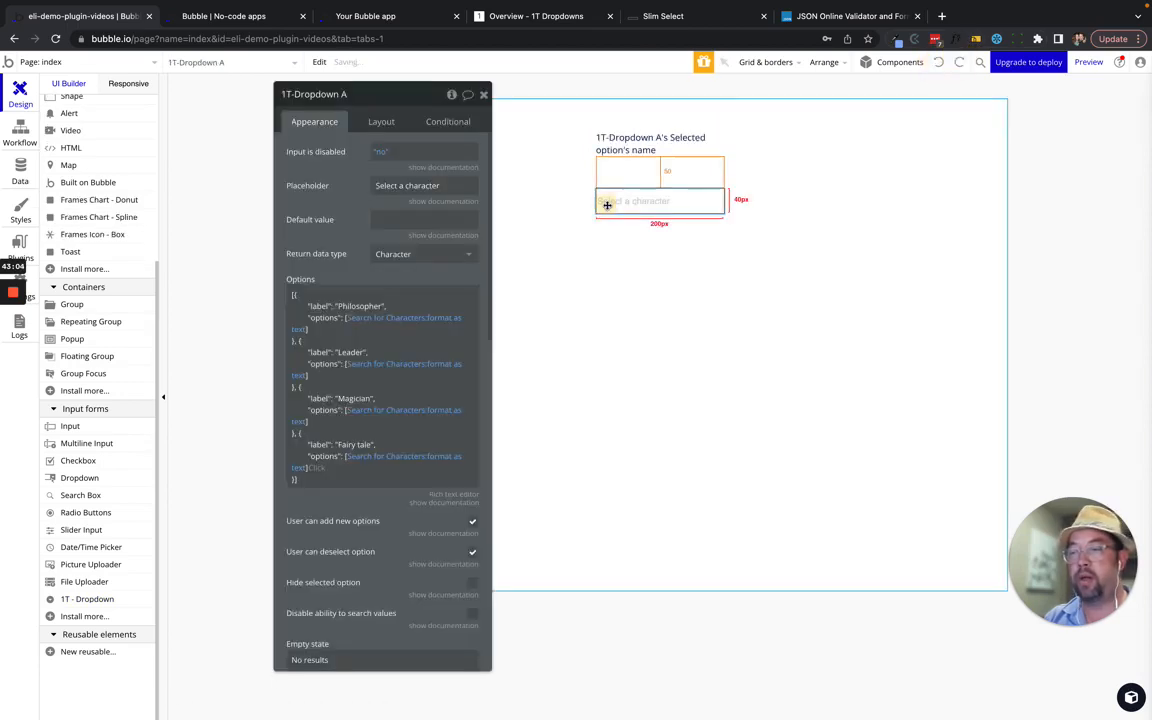
right_click(330, 306)
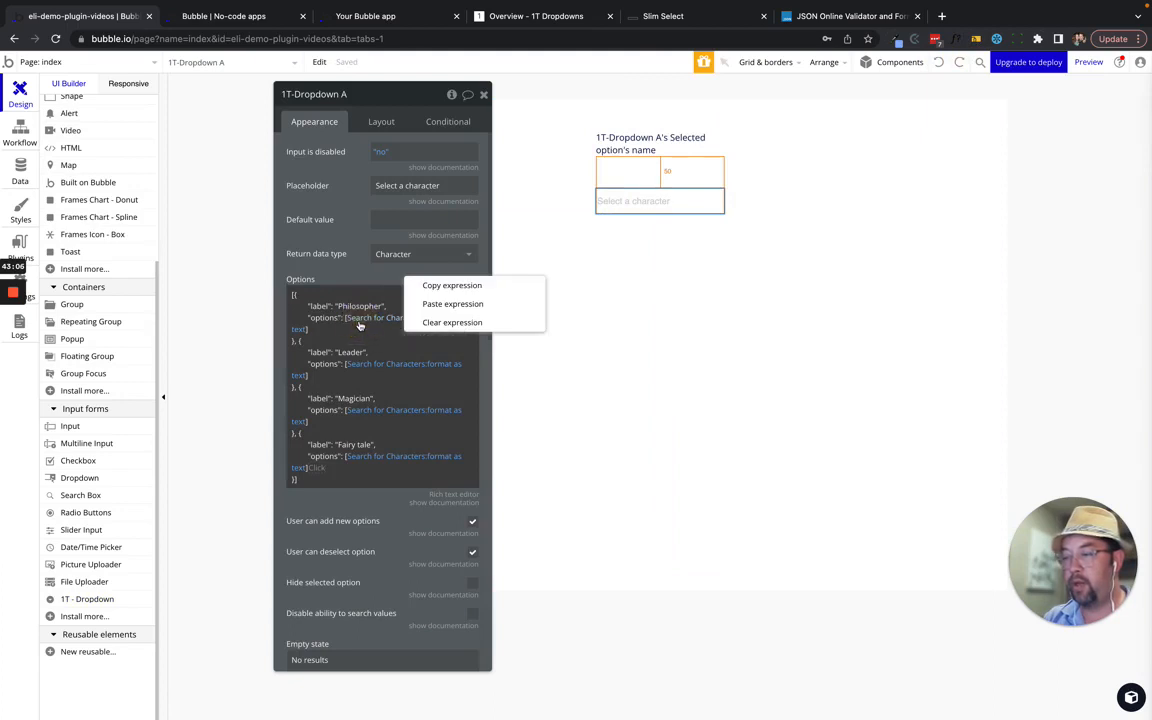
click(386, 320)
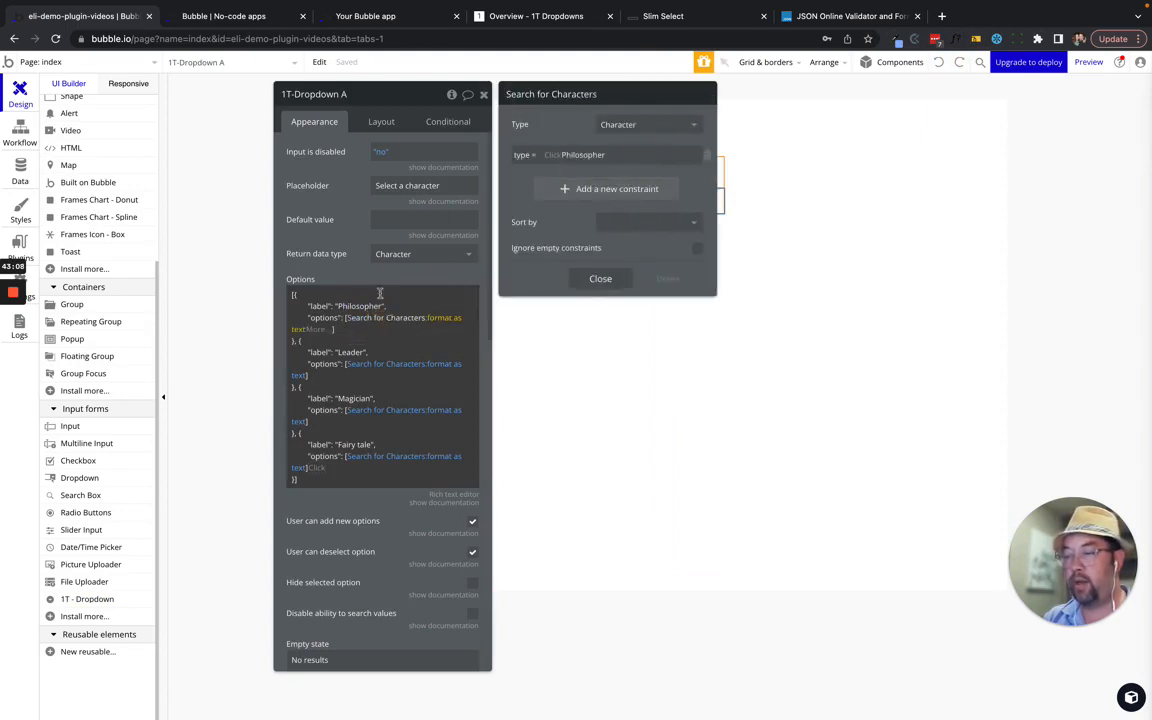
click(371, 280)
click(446, 316)
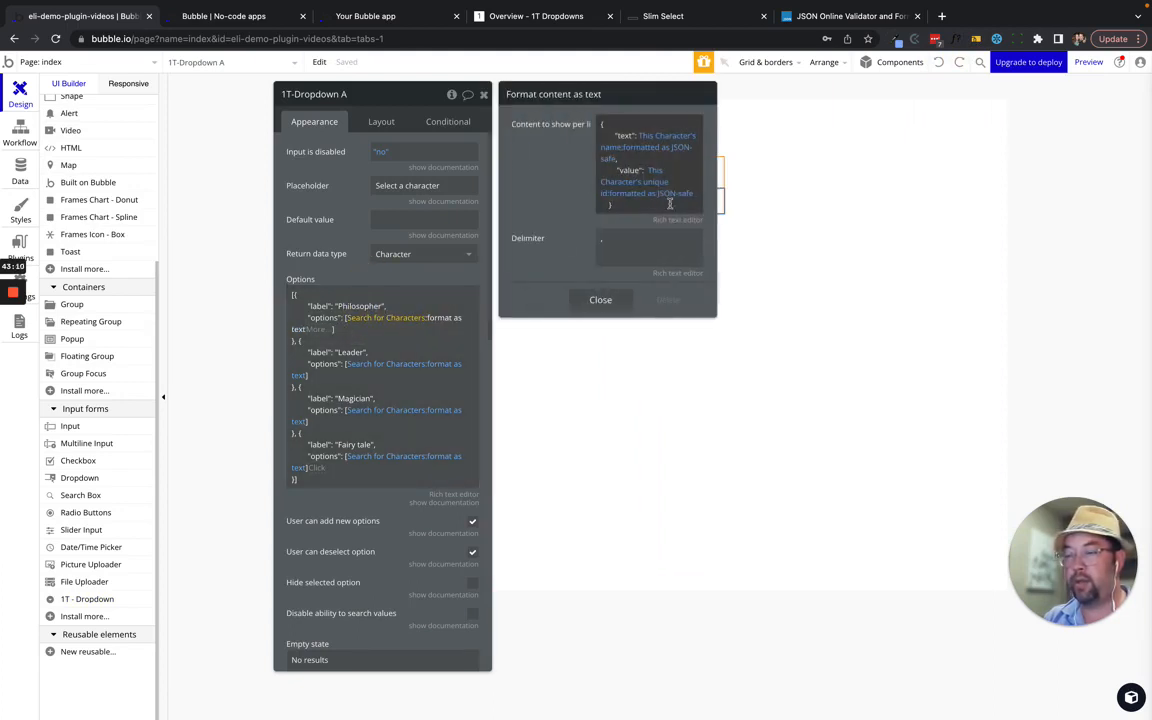
right_click(695, 161)
click(766, 128)
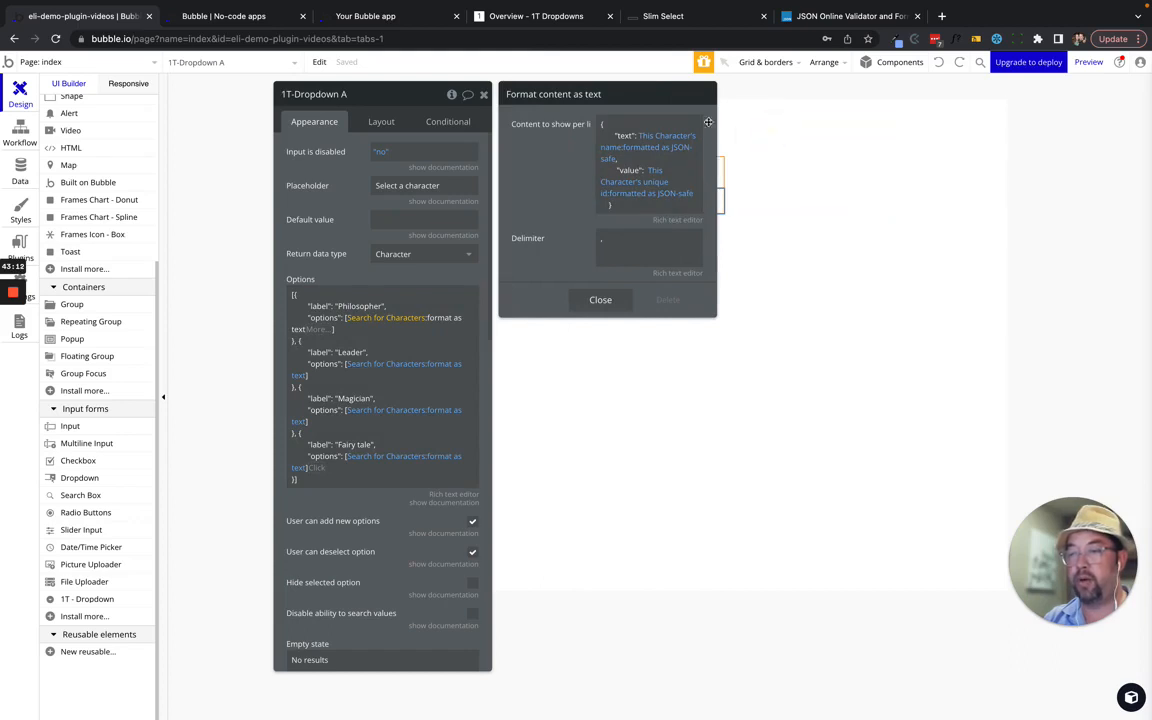
- Clear 1T-Dropdown A's options and replace the default entries with a pair of square brackets ready for dynamic data
scroll(339, 460, down, 10)
right_click(411, 431)
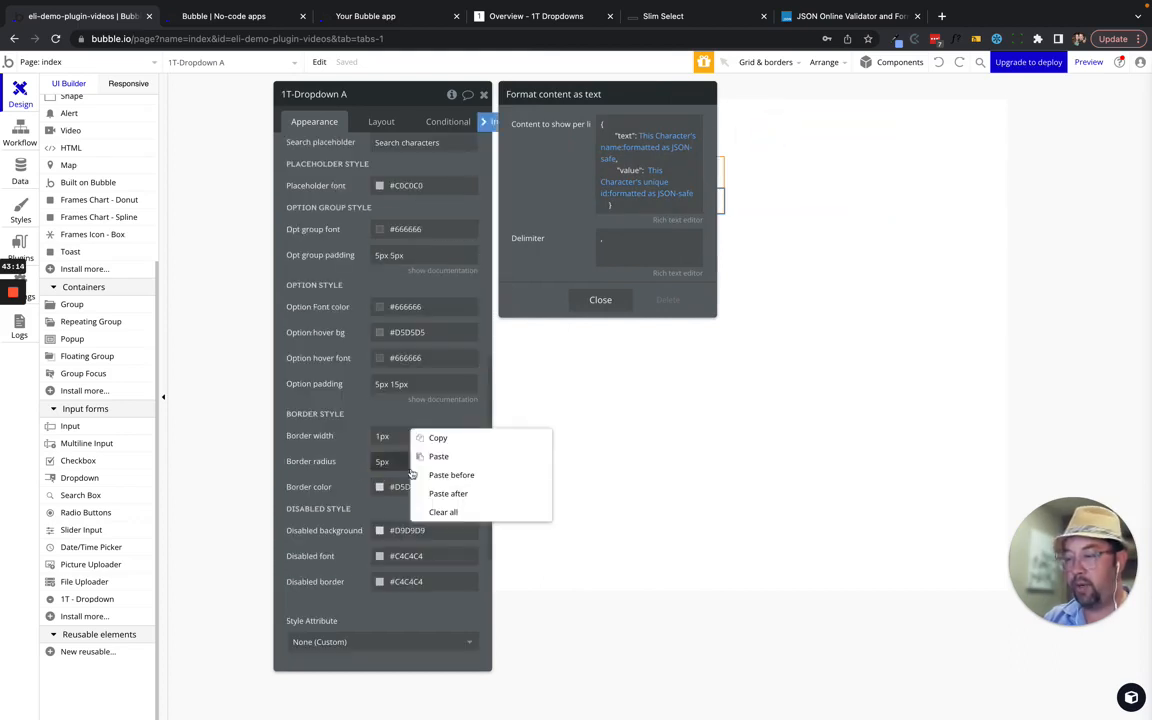
click(442, 511)
scroll(365, 300, up, 10)
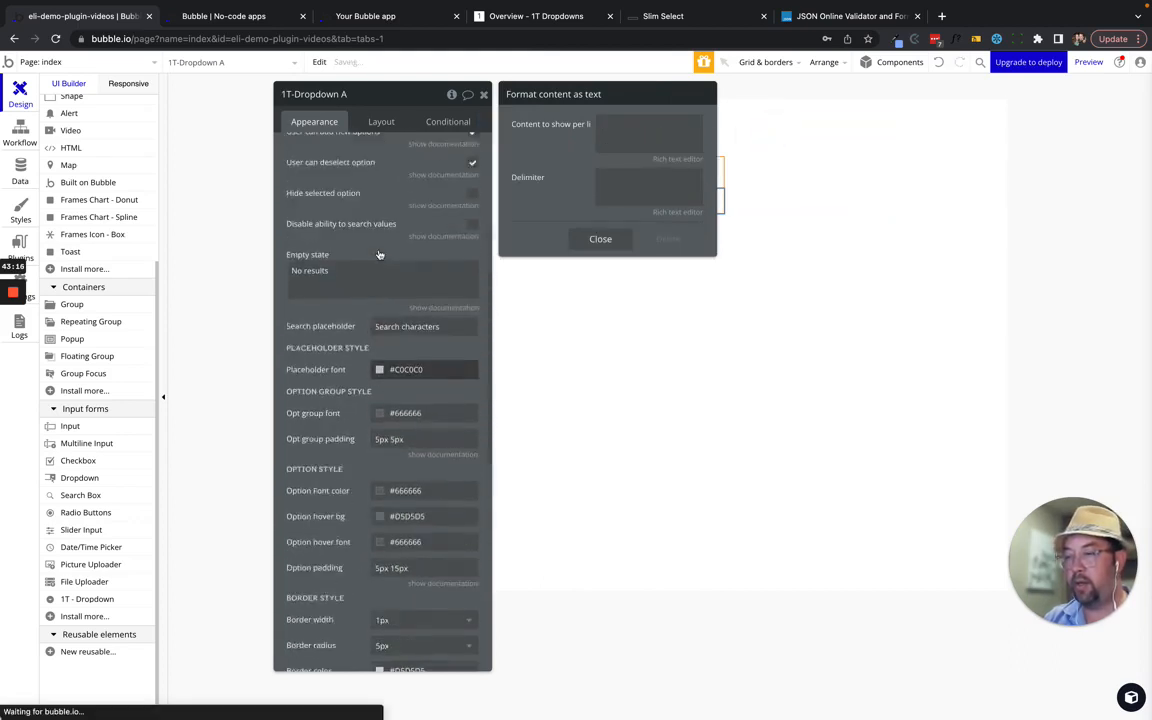
triple_click(325, 295)
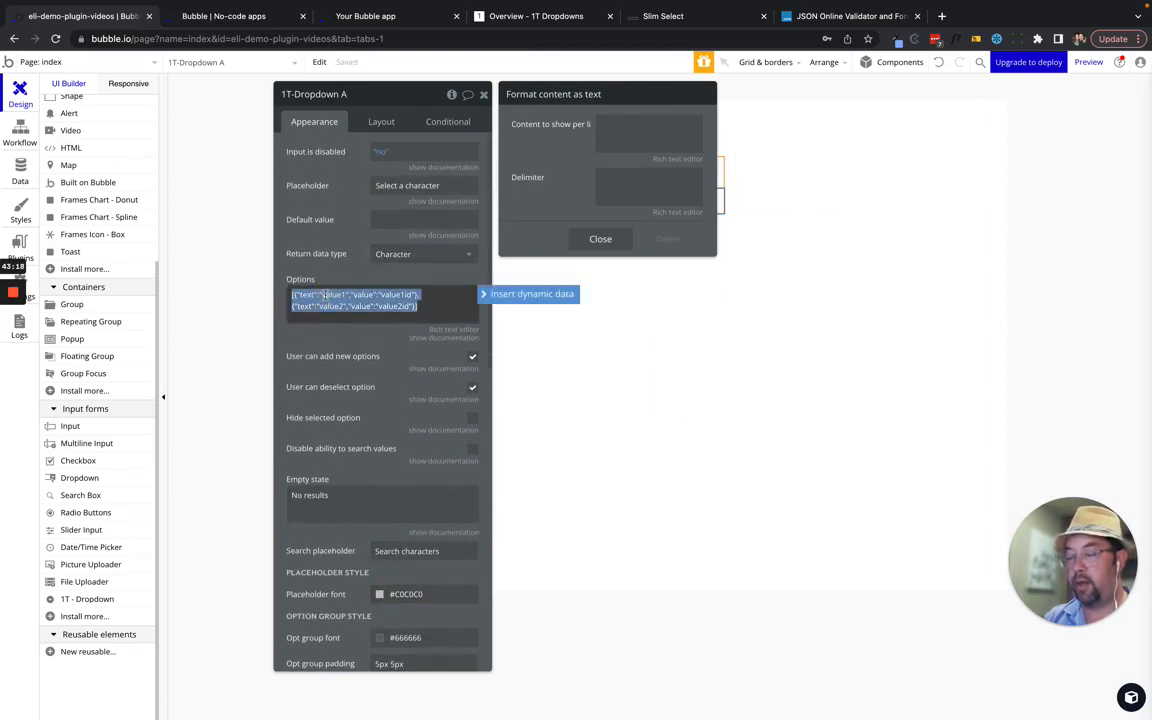
text([)
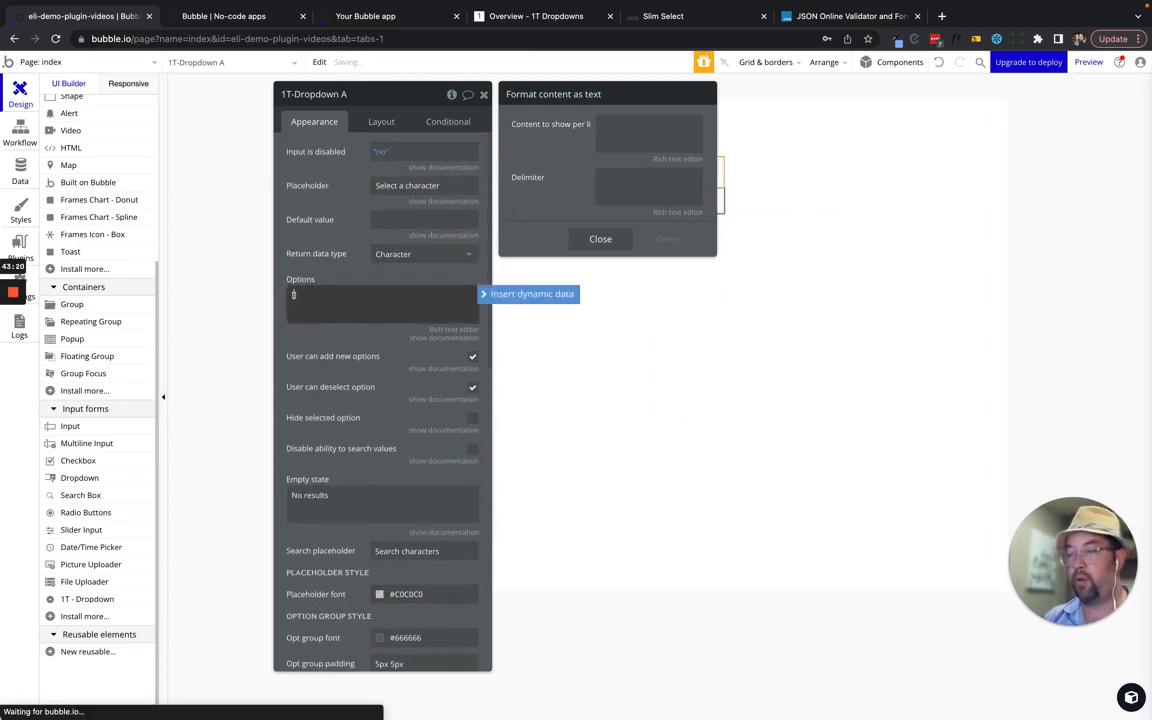
click(507, 296)
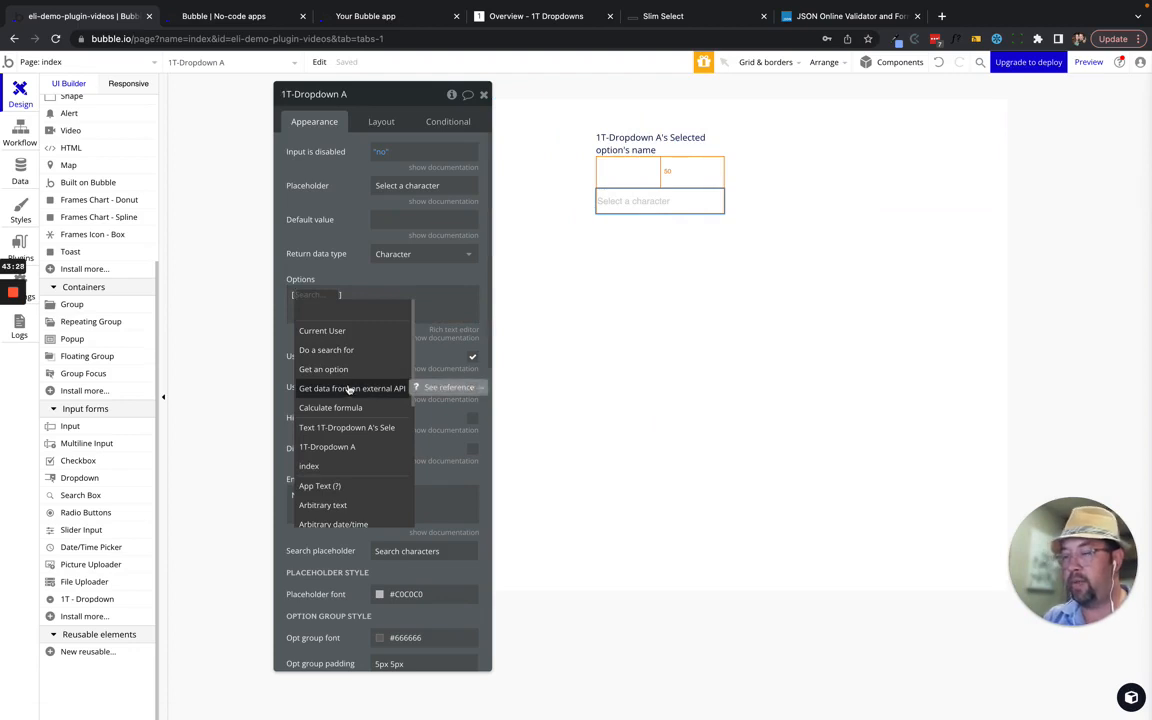
- Review the data calls of the installed Frames Utilites plugin and return to the page design
click(20, 242)
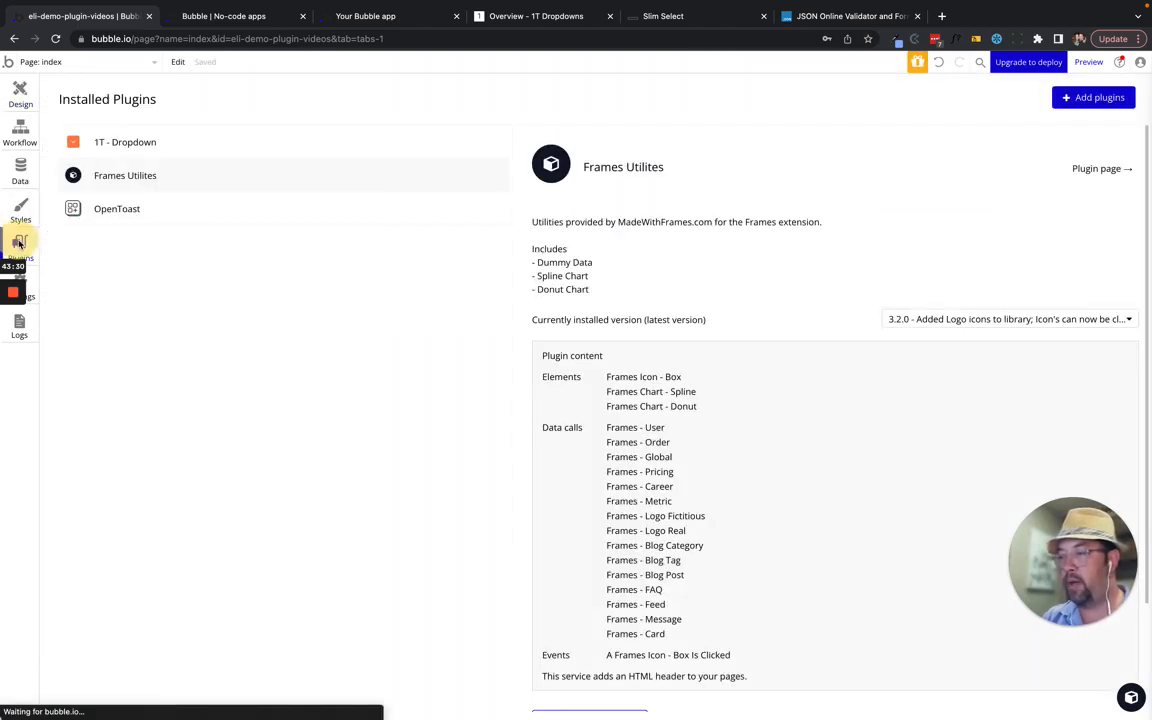
scroll(699, 399, down, 2)
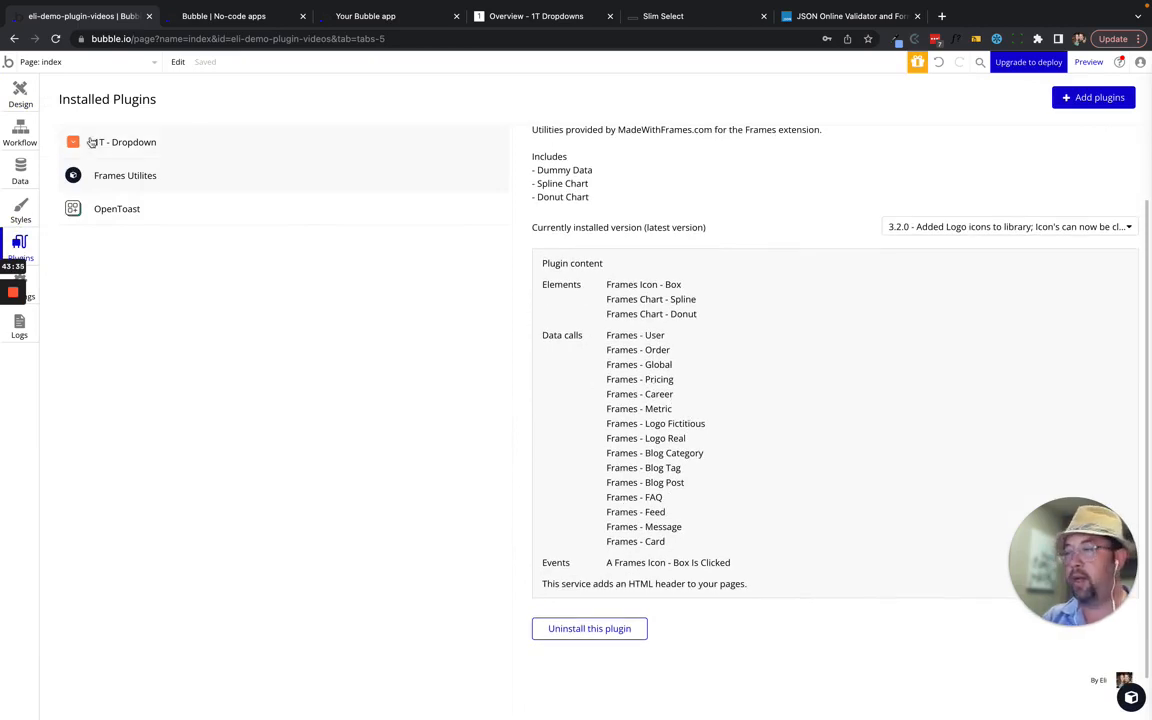
click(20, 90)
- Insert external API data from Frames - User between the option brackets and apply the format as text operator
click(303, 296)
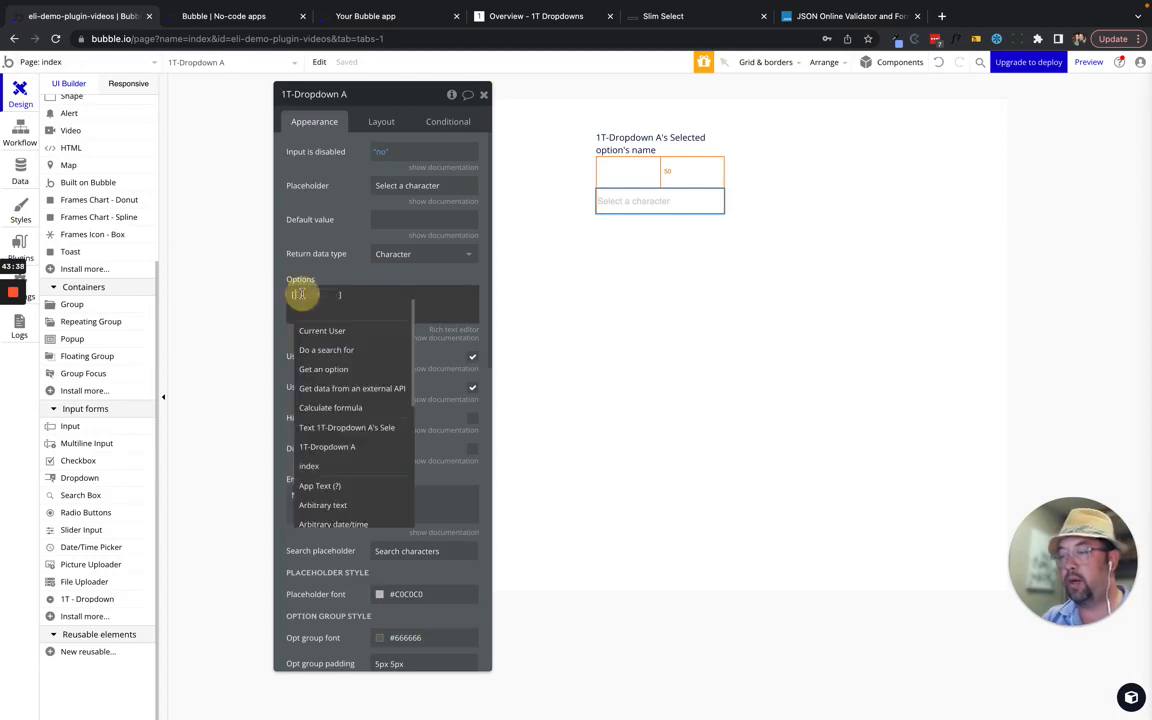
click(334, 388)
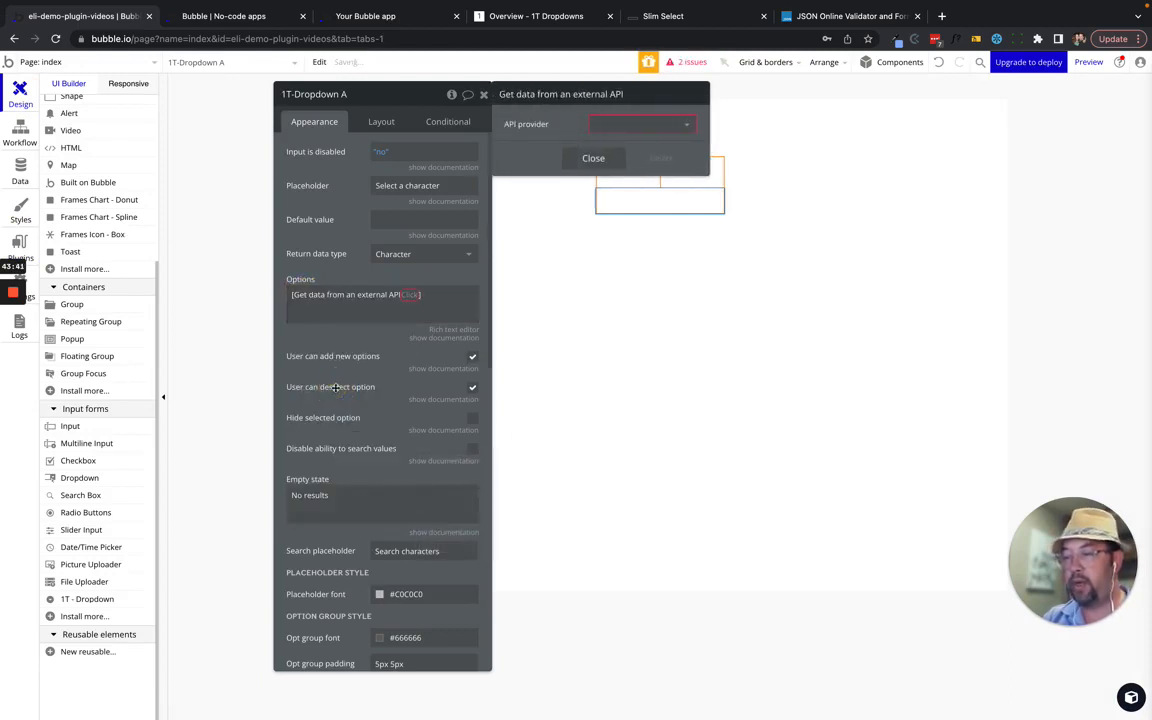
click(632, 122)
click(655, 144)
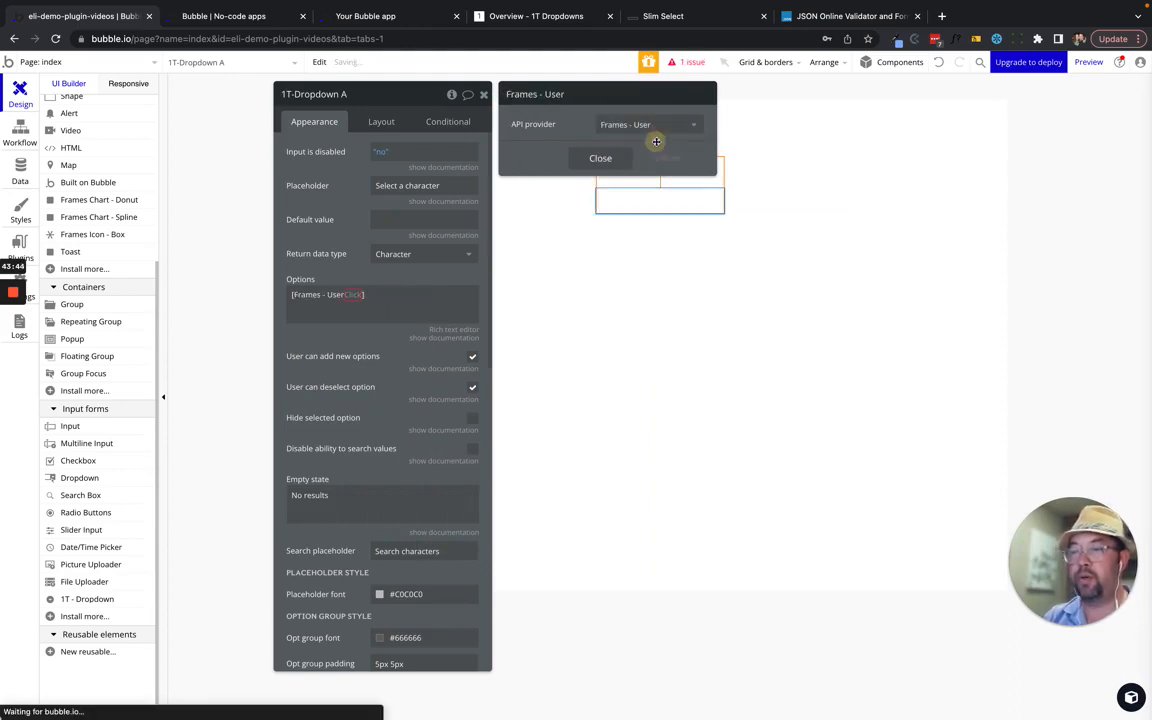
click(352, 294)
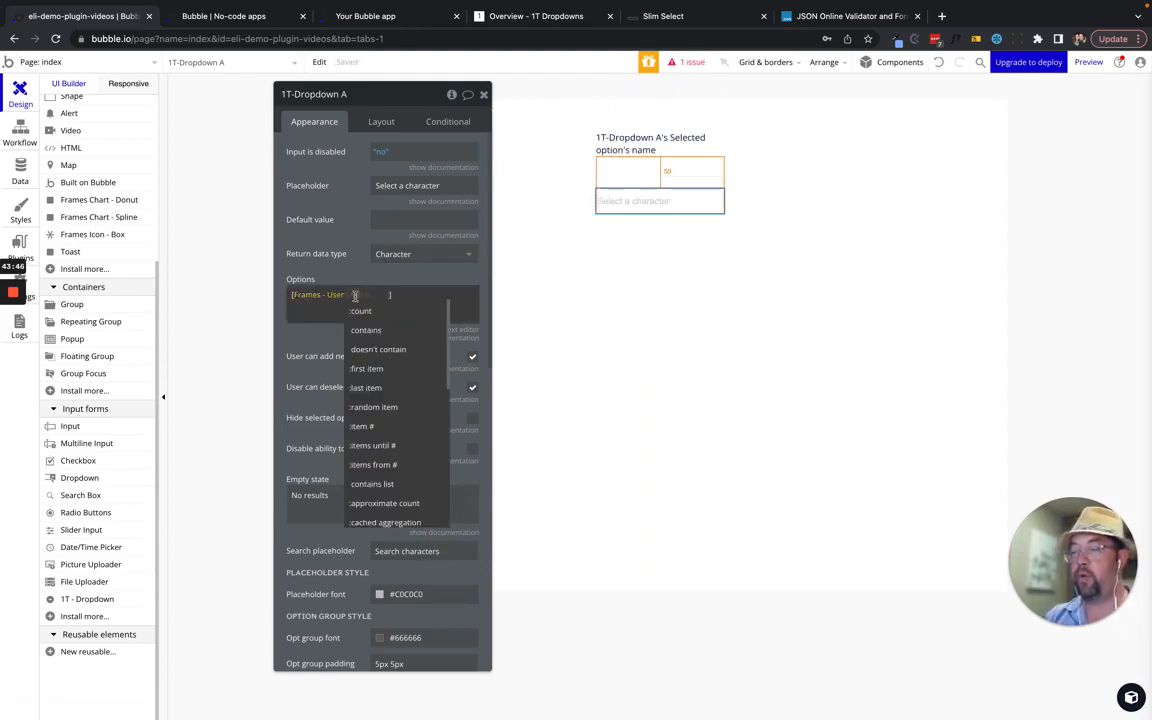
text(for)
click(374, 310)
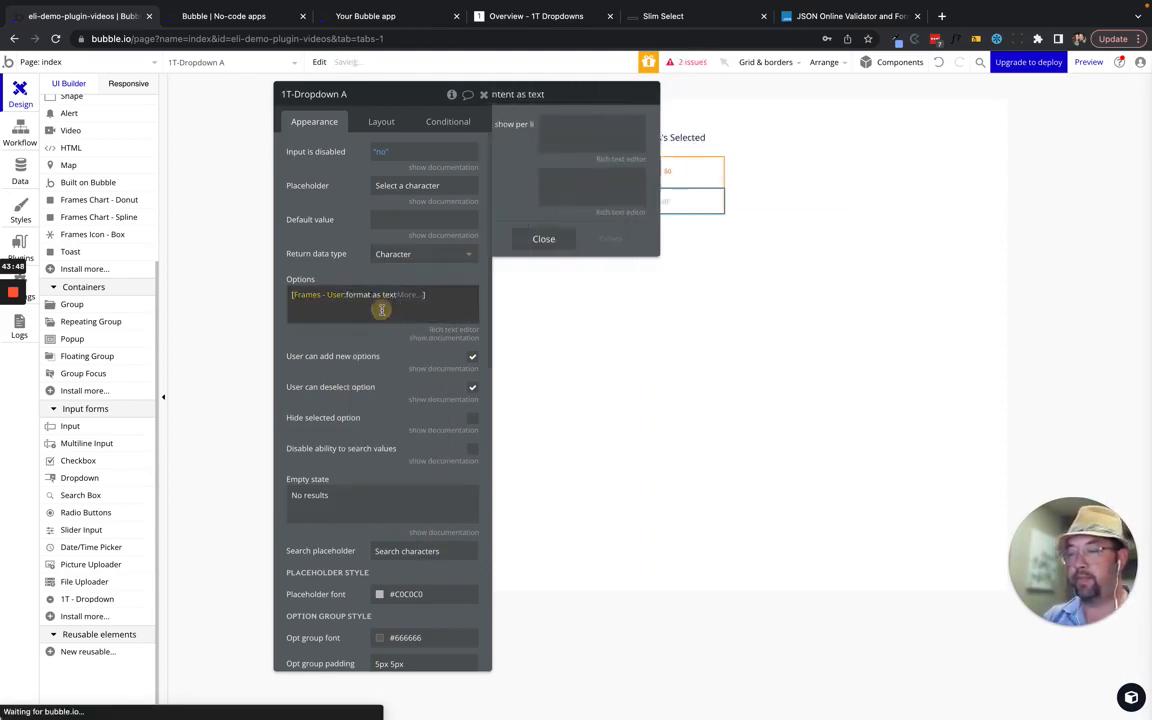
- Paste the copied template as the per-item content and point both "text" and "value" to This User (Frames)'s name, formatted as JSON-safe
right_click(660, 118)
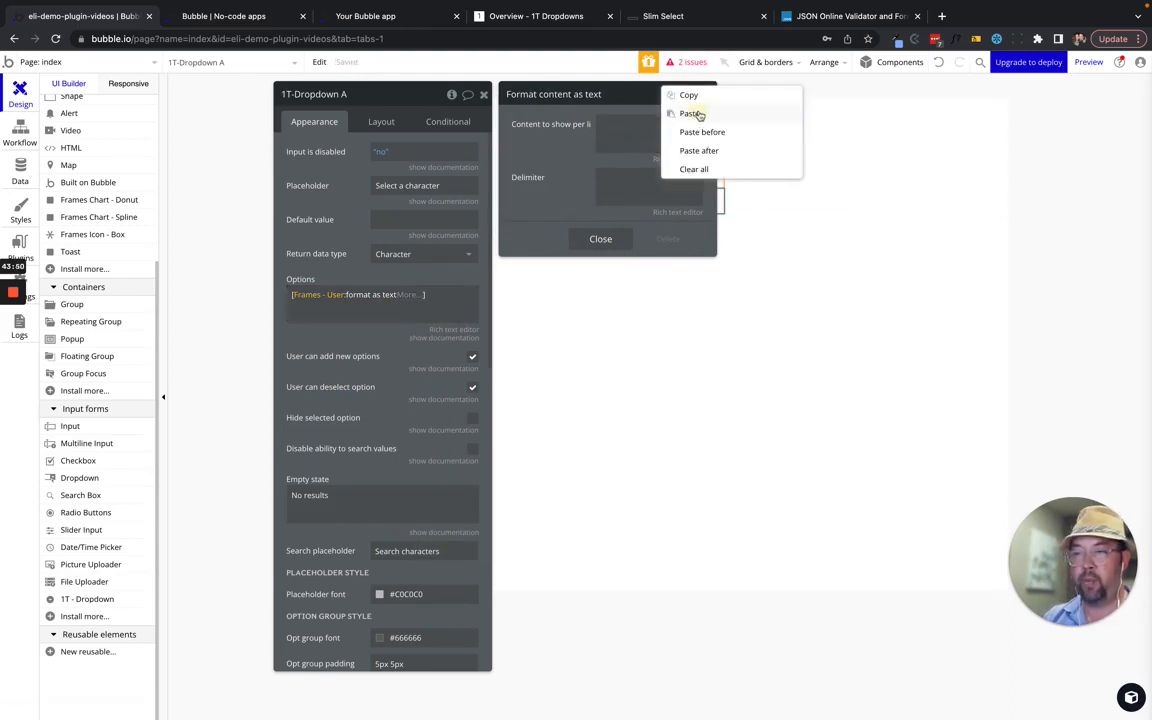
click(680, 114)
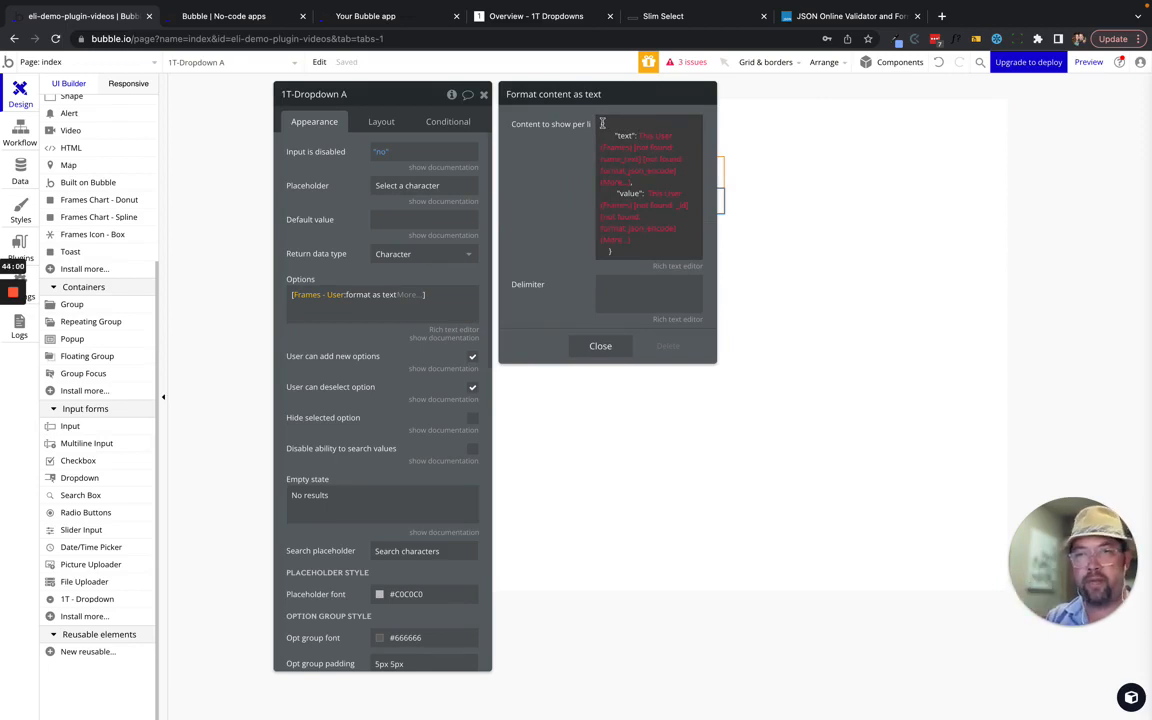
click(647, 151)
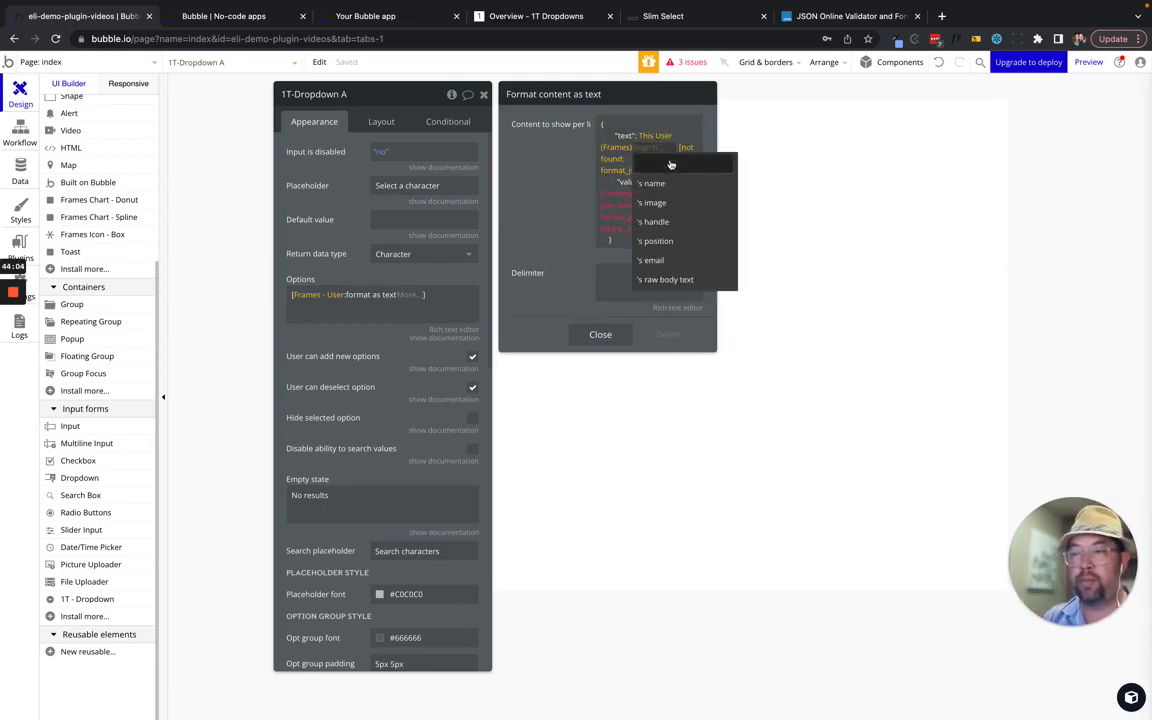
click(672, 186)
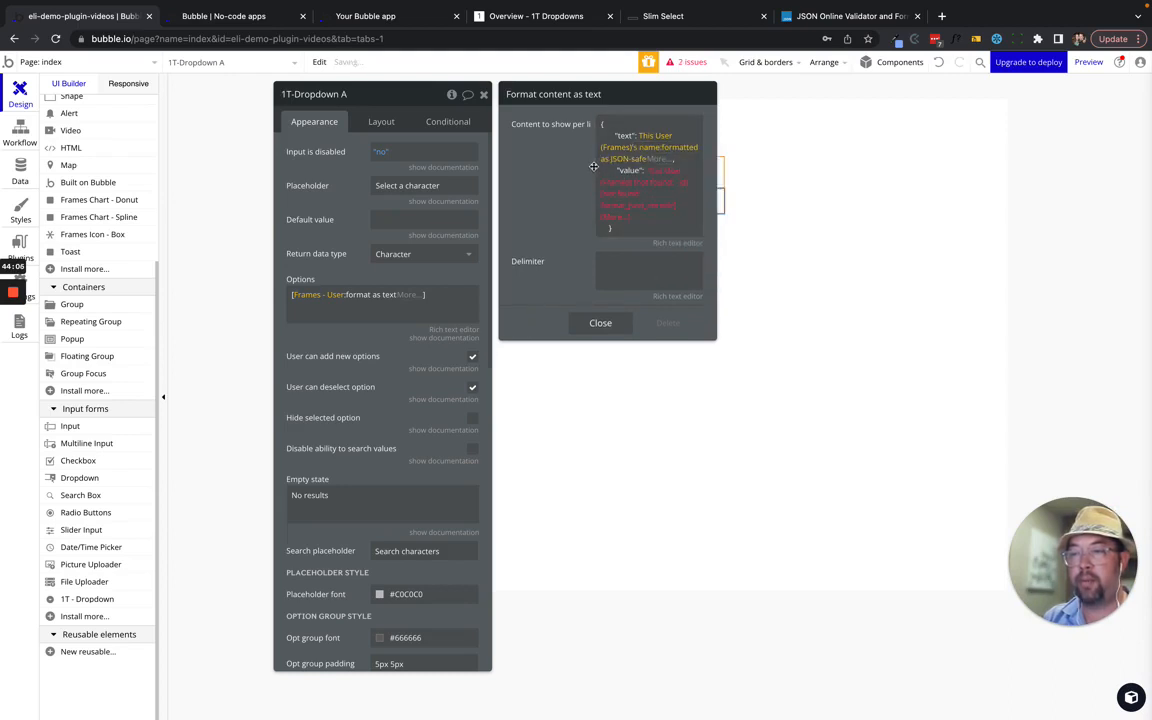
click(658, 169)
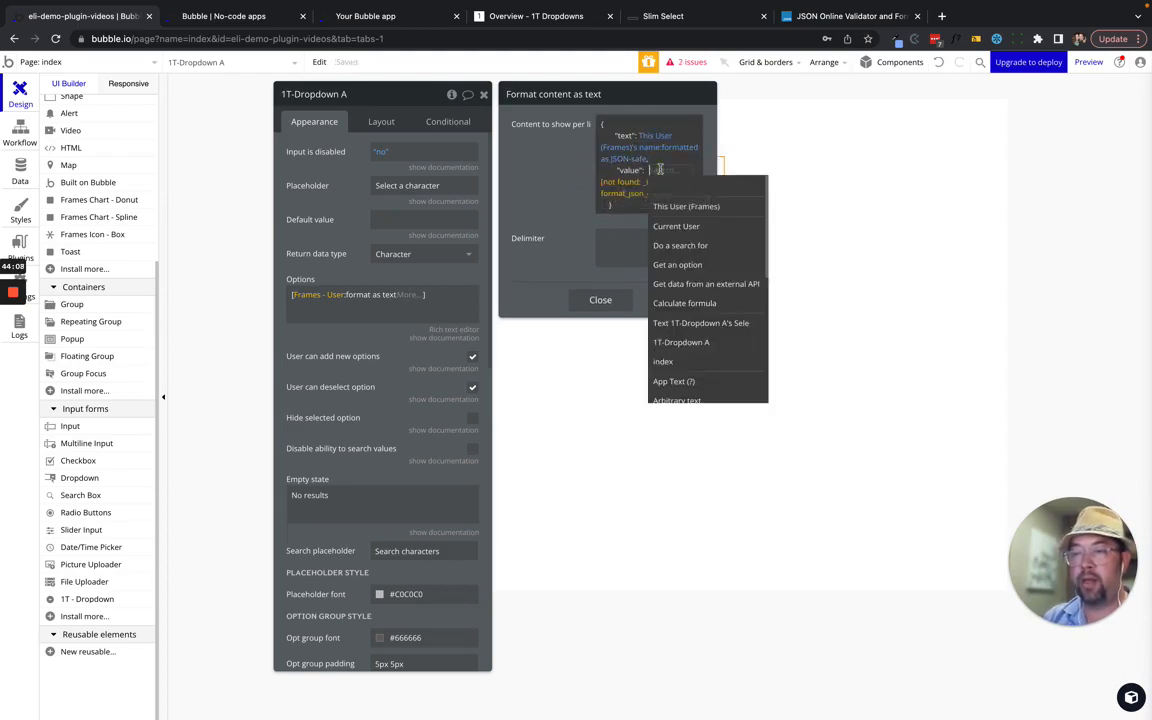
click(613, 180)
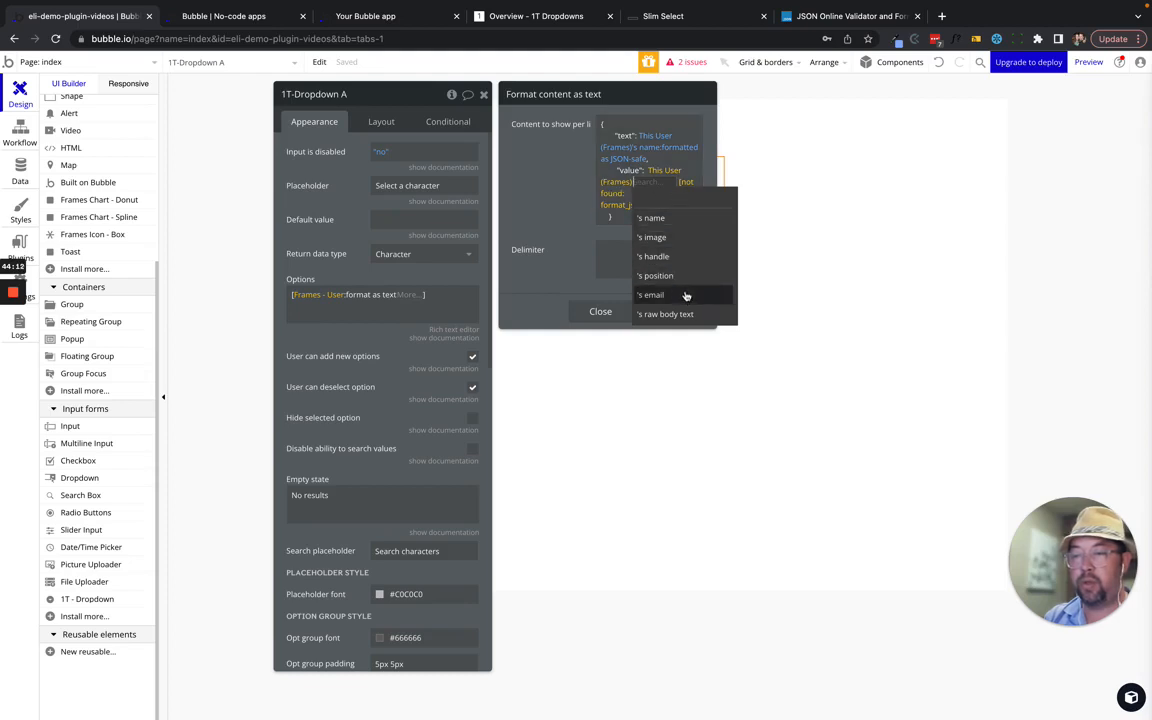
click(681, 218)
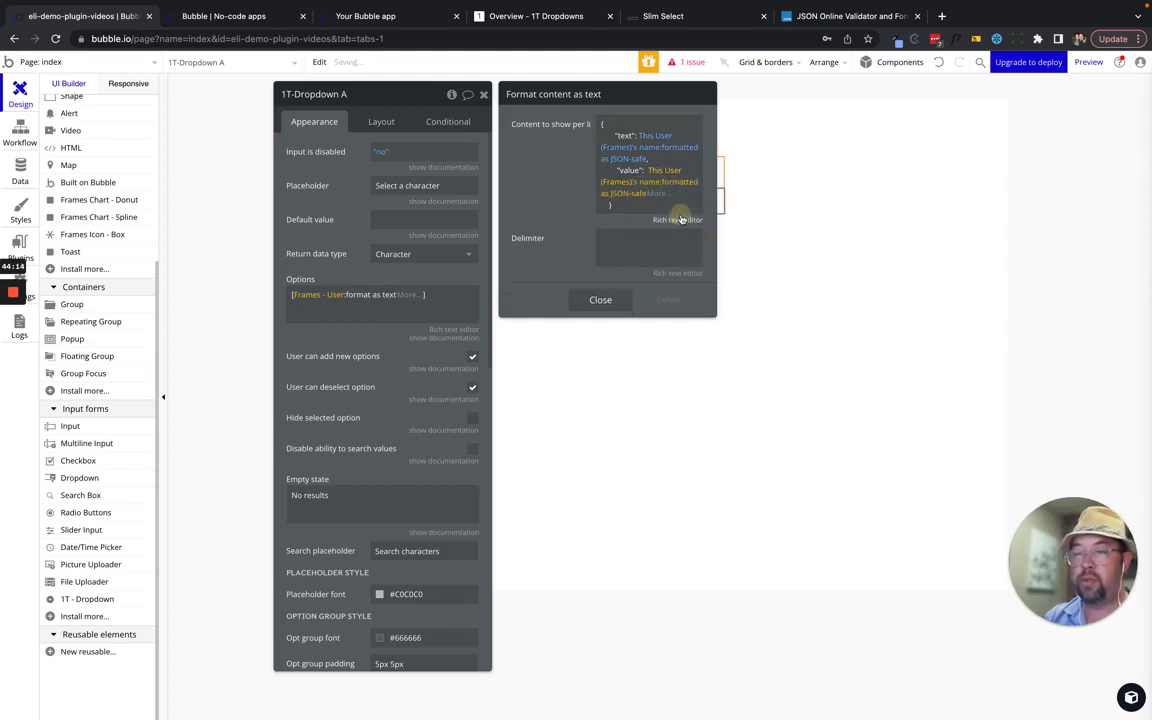
click(571, 158)
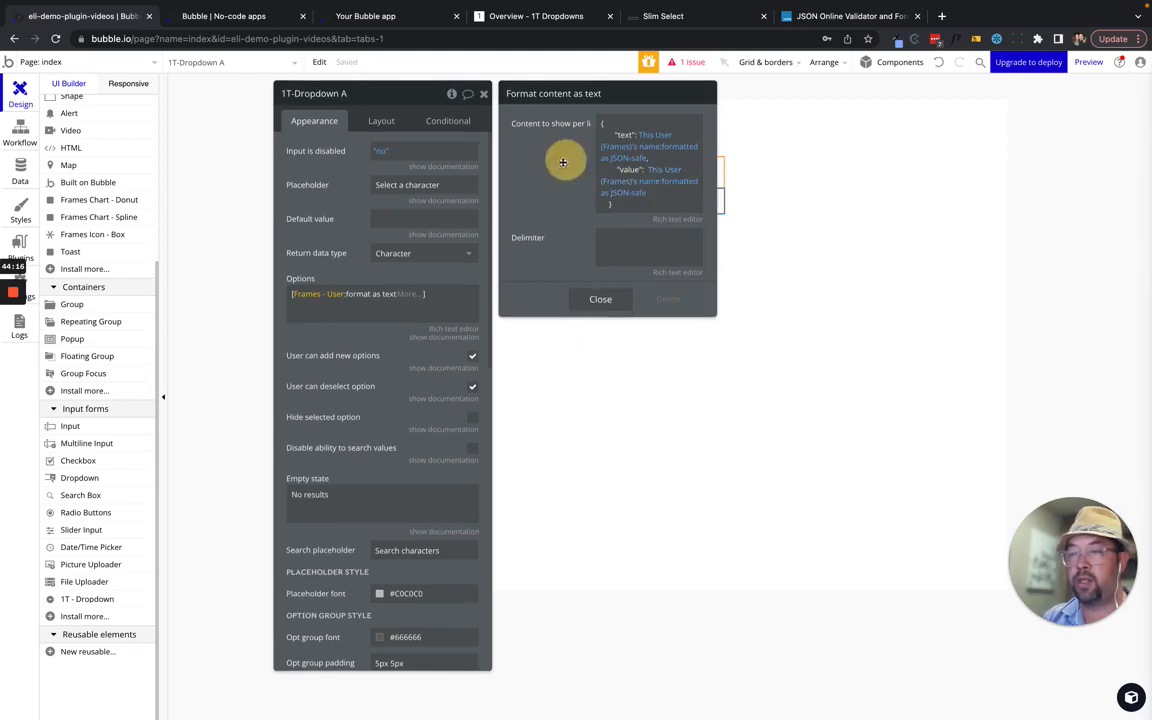
drag(563, 159, 483, 160)
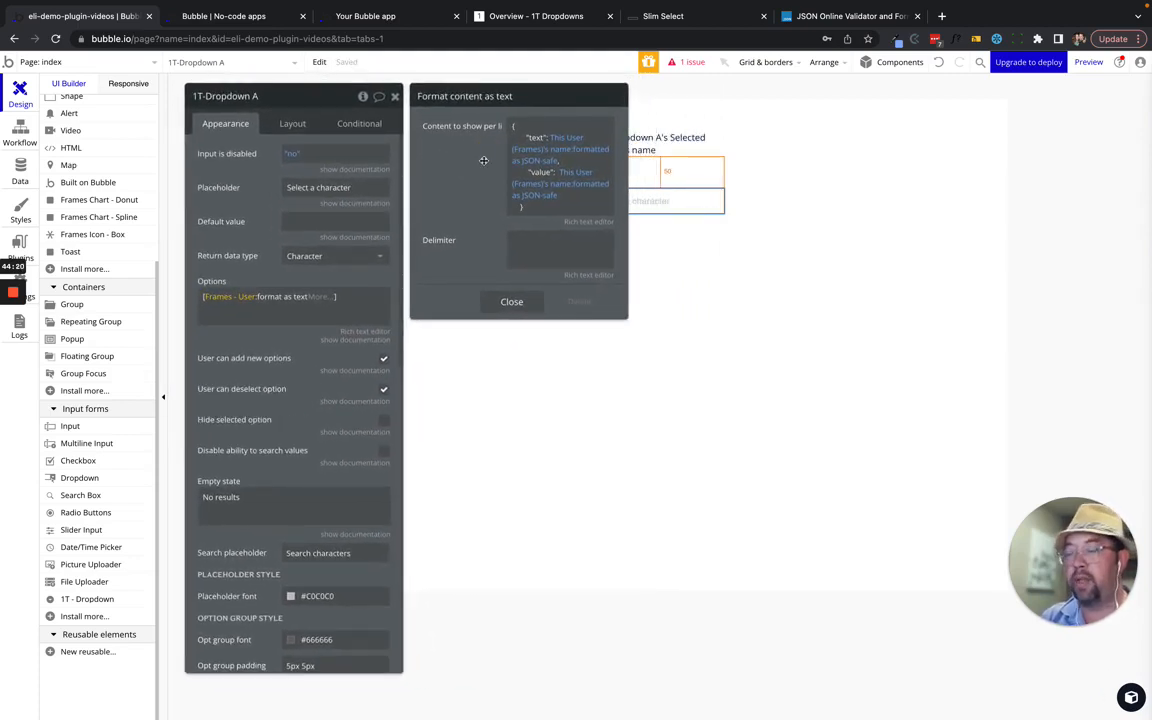
click(586, 195)
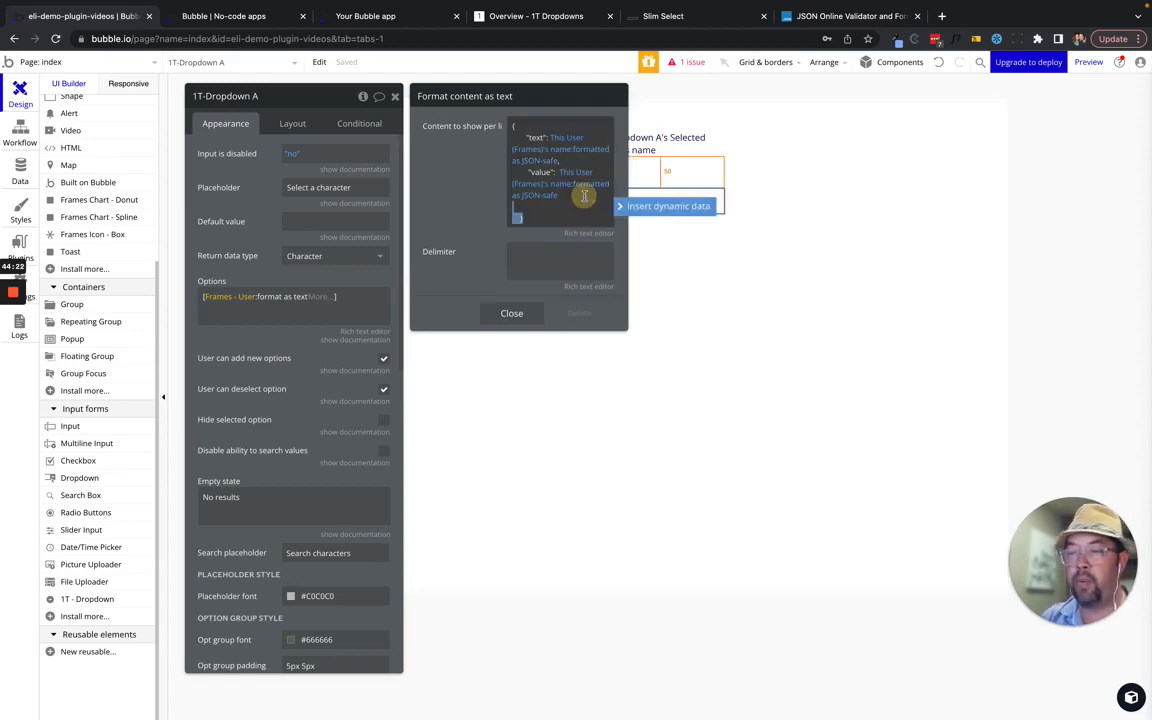
- Set 1T-Dropdown A's return data type to text and its placeholder to "Select a user"
click(335, 256)
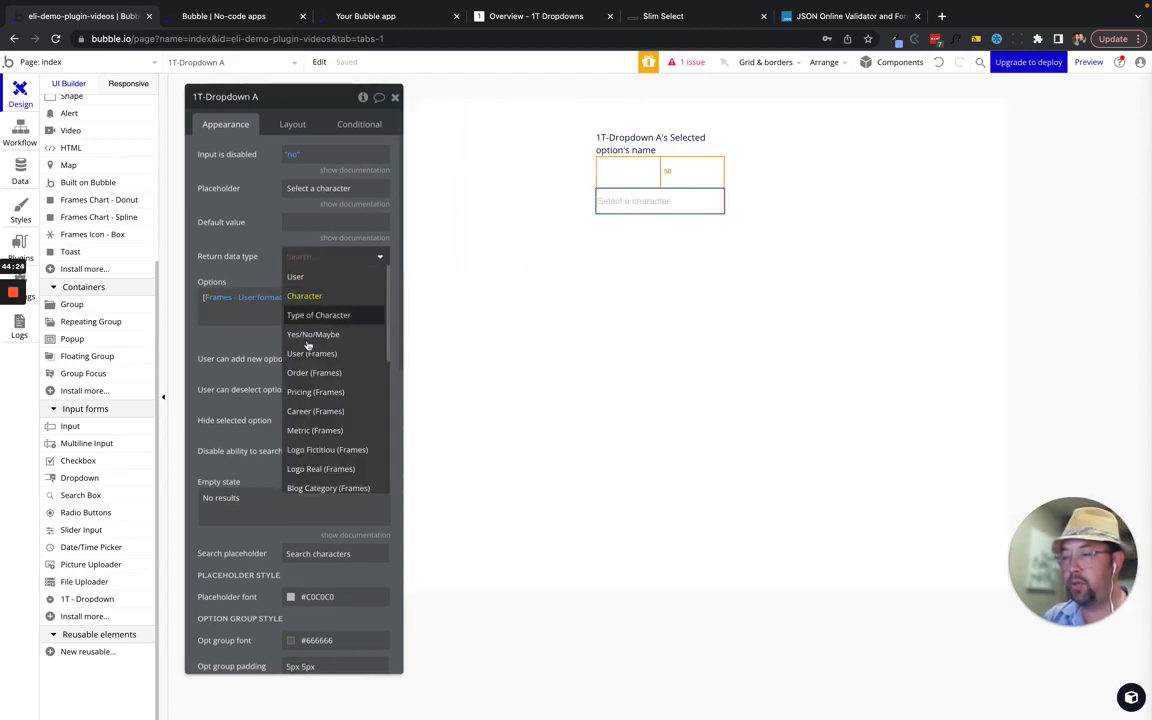
text(text)
key(Return)
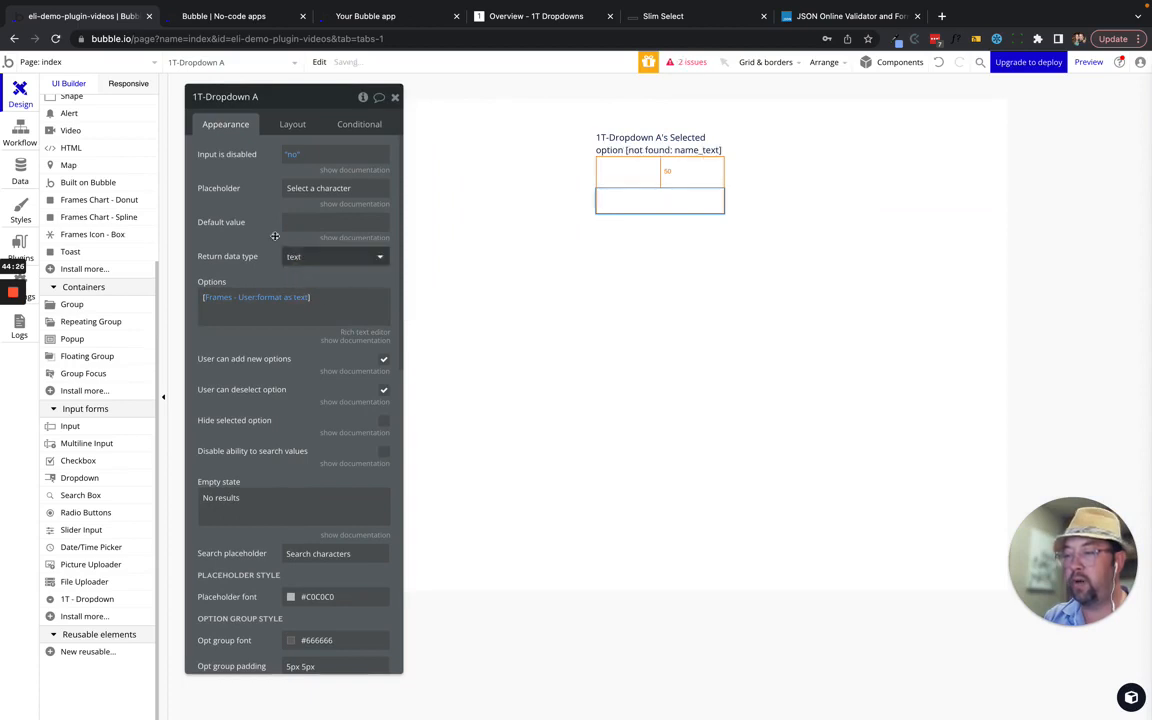
click(323, 188)
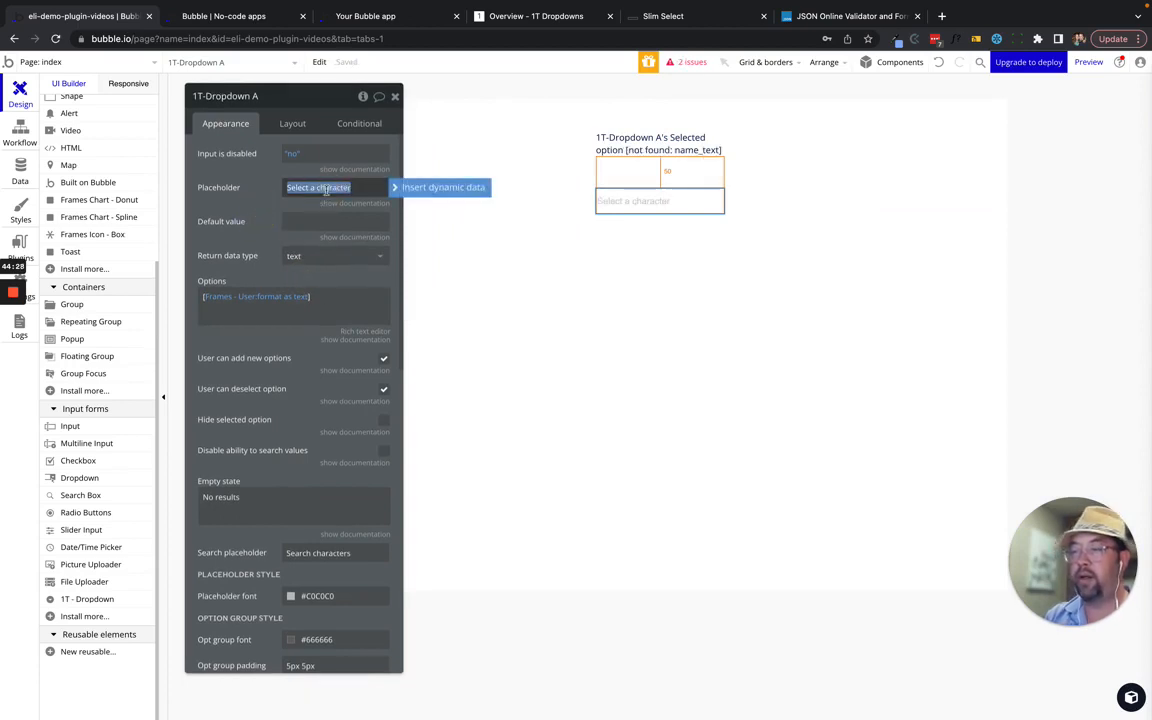
text(S)
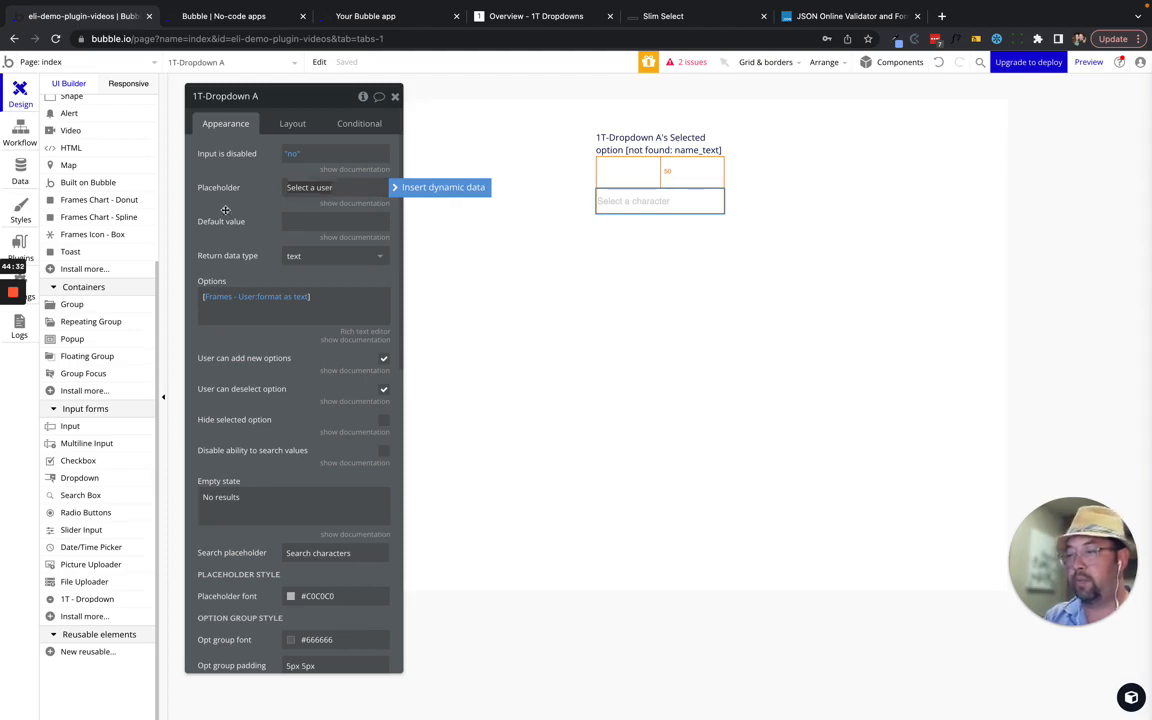
- Add an "html" key after "value" in the per-item content of the options' format as text expression
click(286, 297)
click(572, 213)
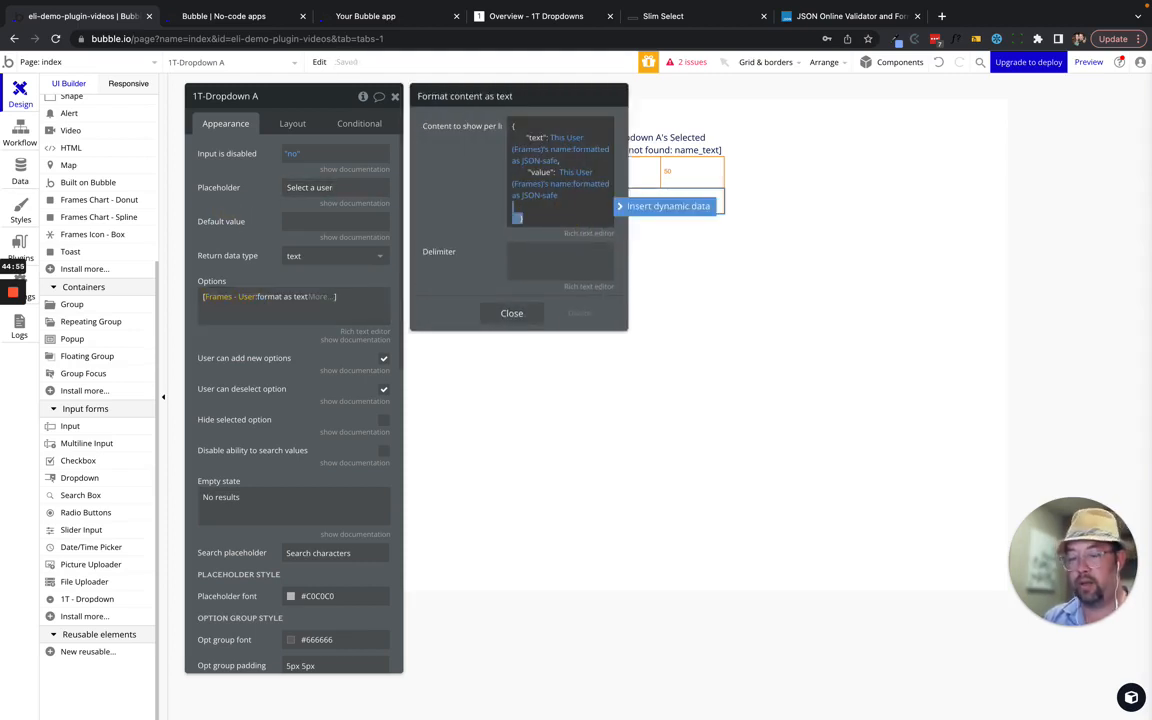
key(Left)
key(Return)
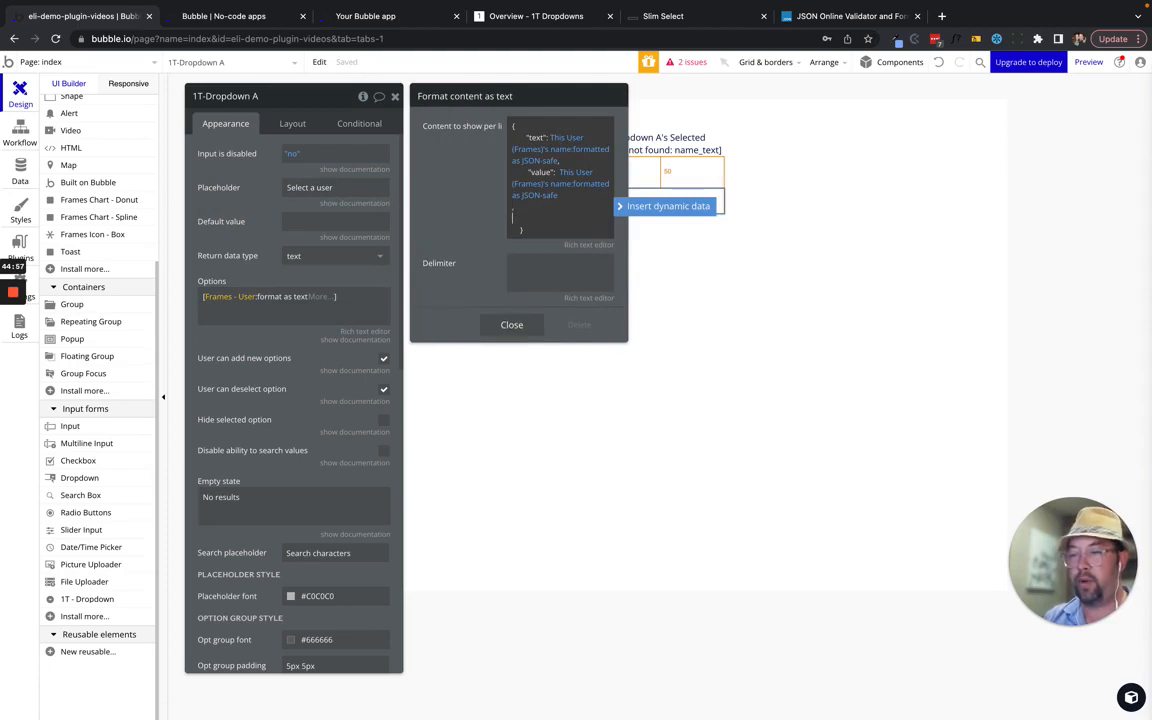
text("html":)
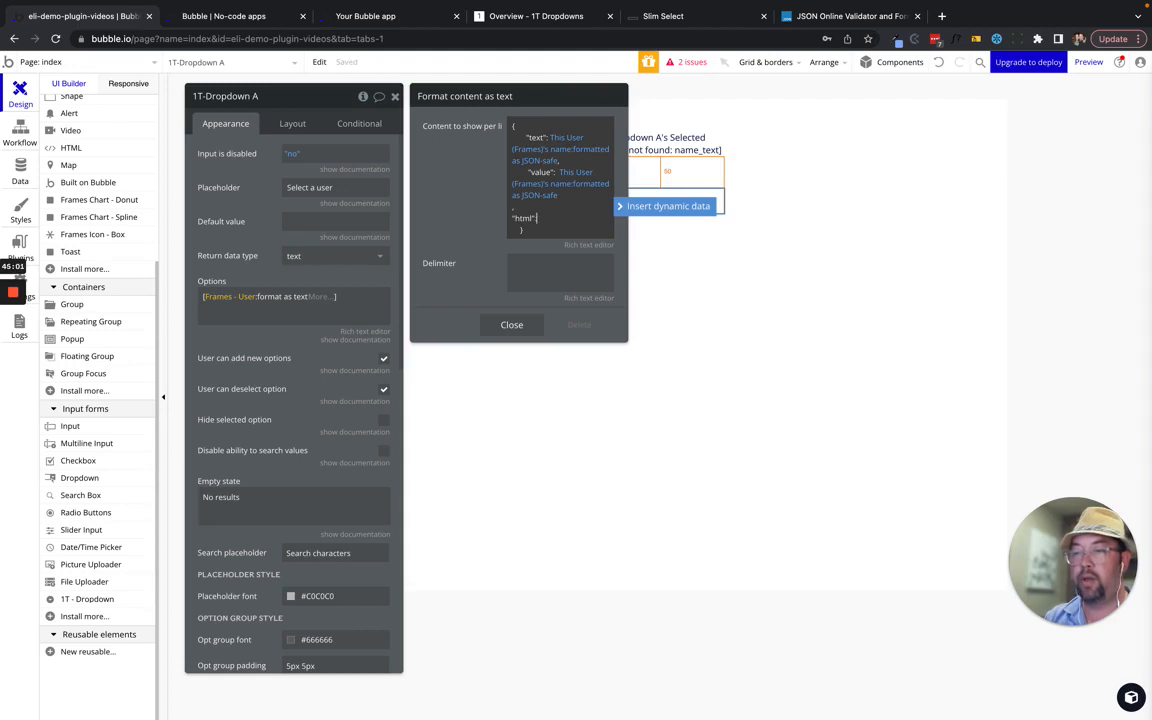
- Give the "html" key an Arbitrary text expression formatted as JSON-safe
click(651, 206)
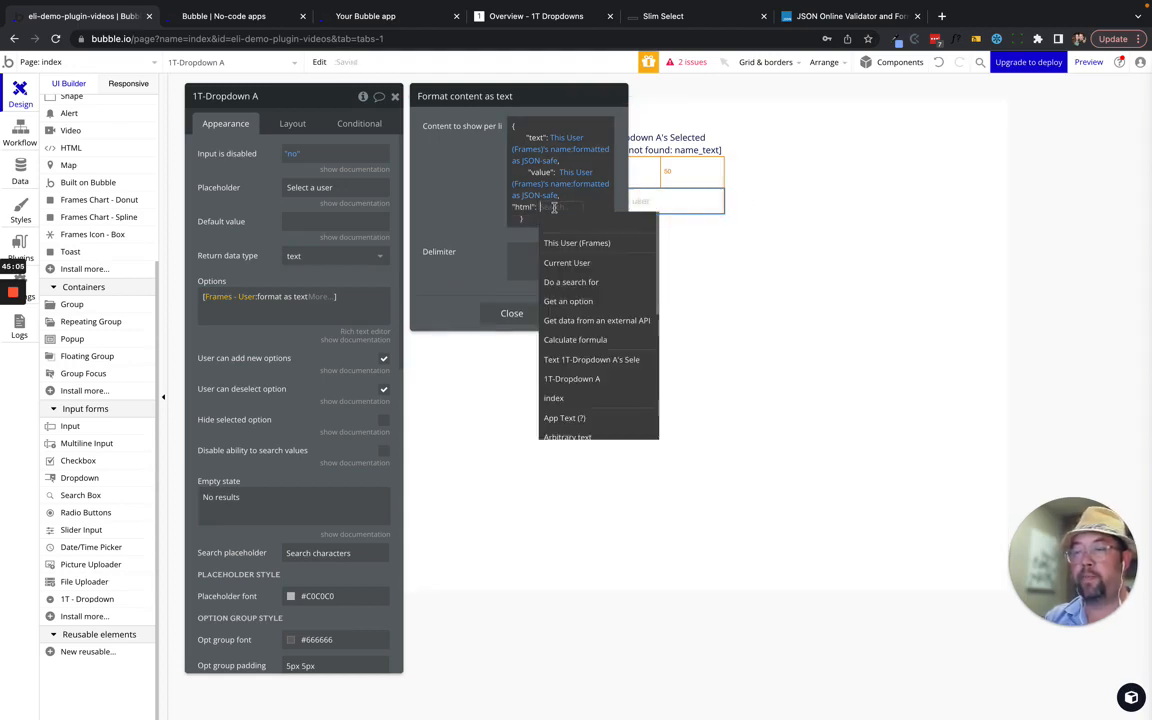
text(arb)
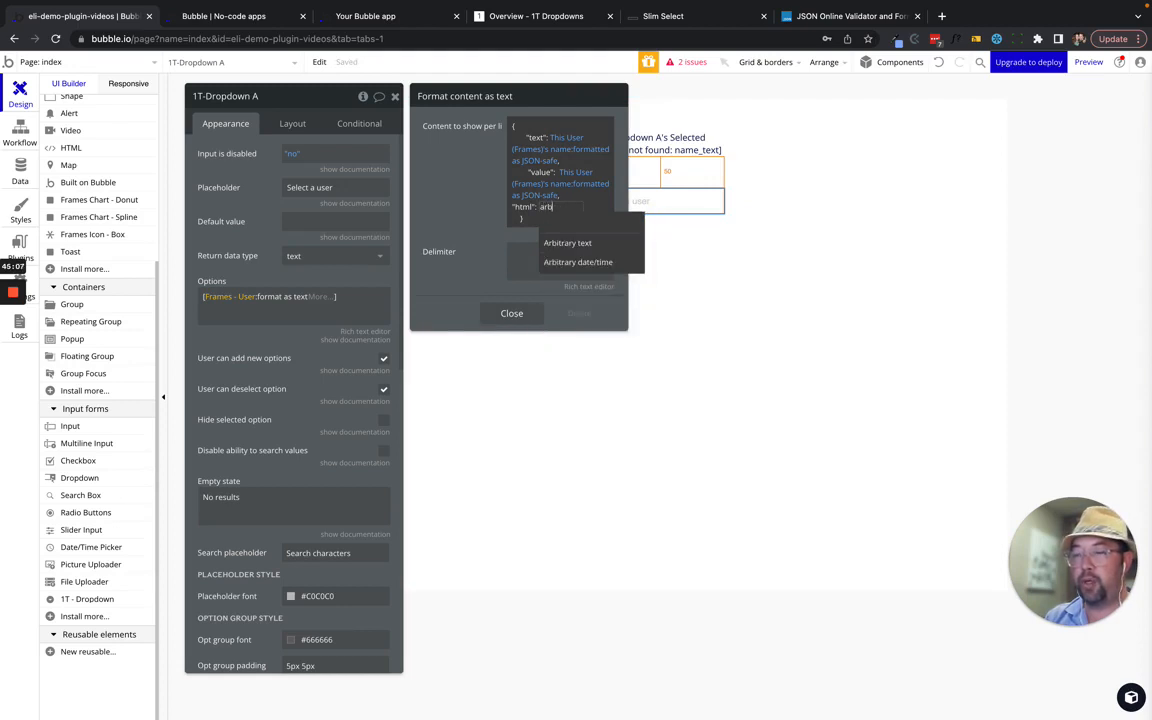
click(569, 244)
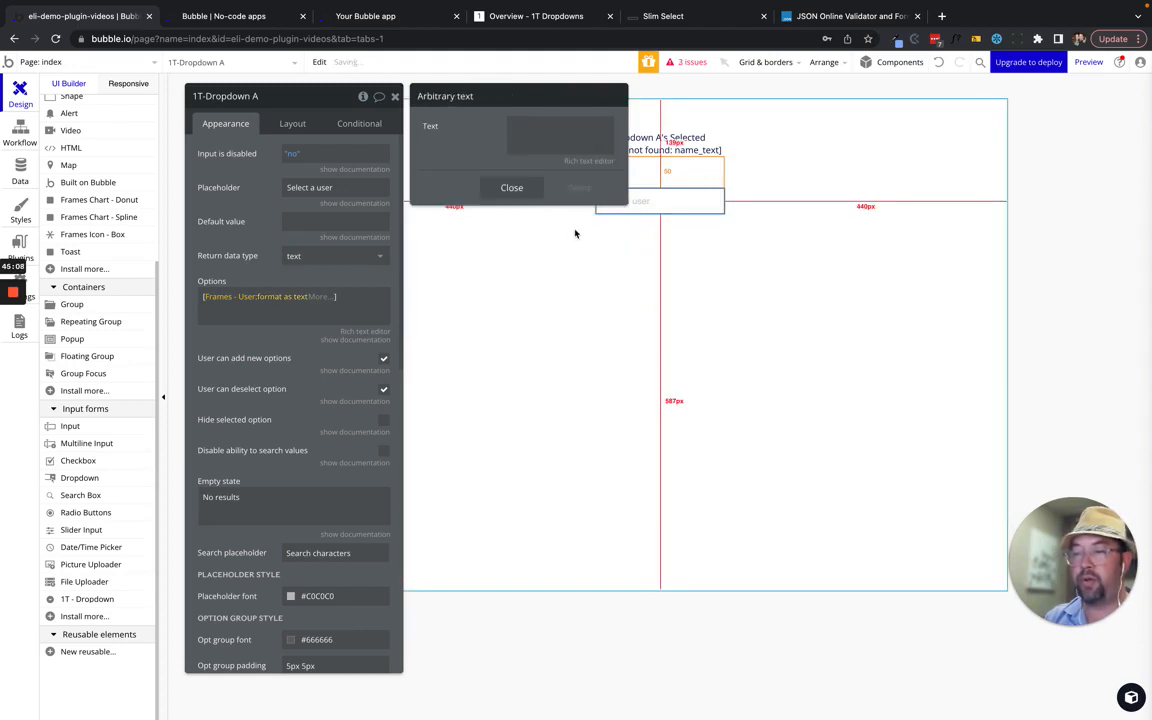
click(511, 187)
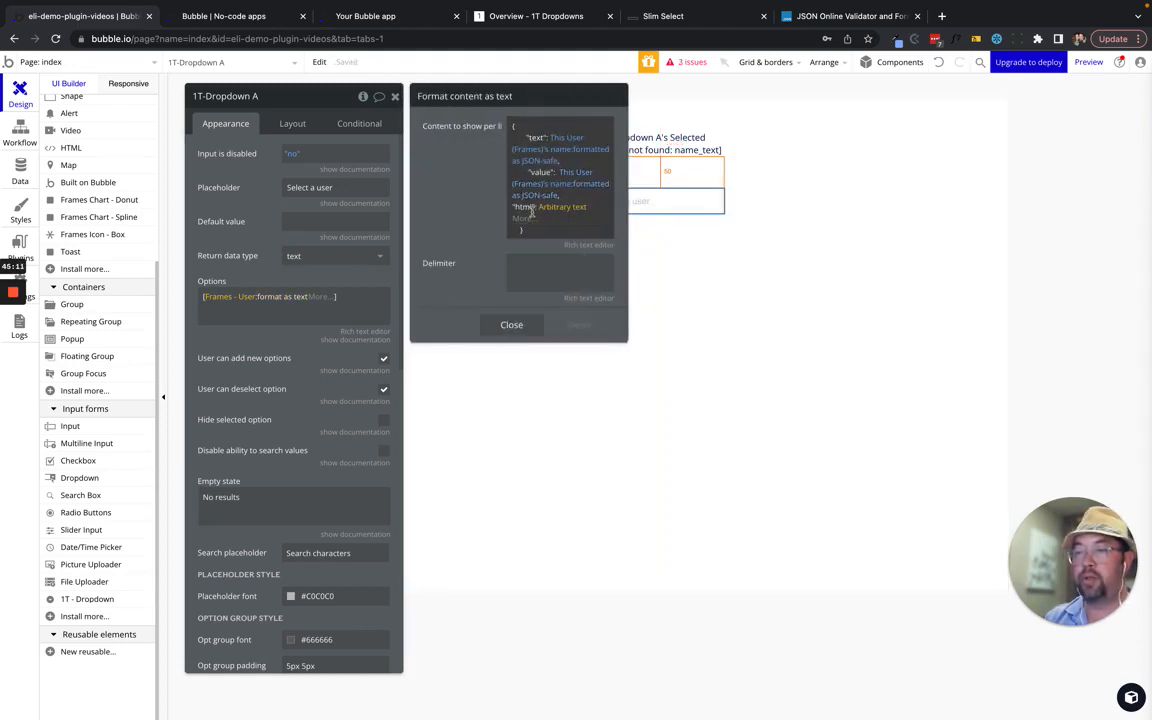
click(521, 220)
text(fo)
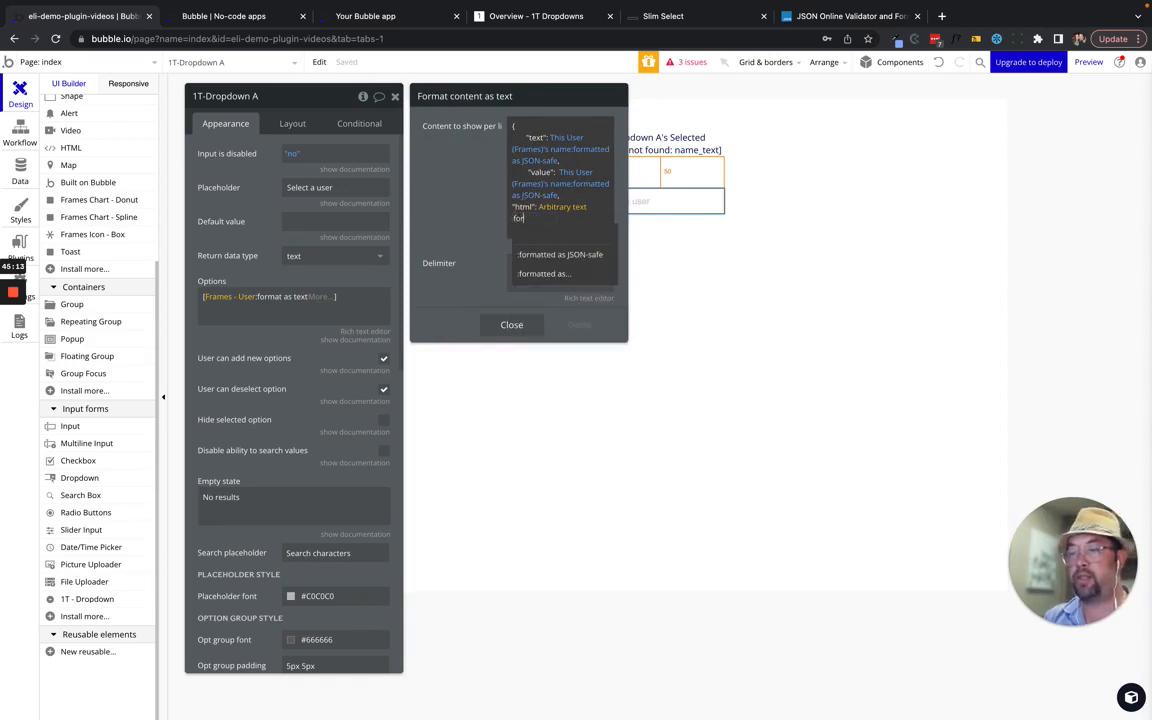
text(r)
click(560, 254)
click(480, 195)
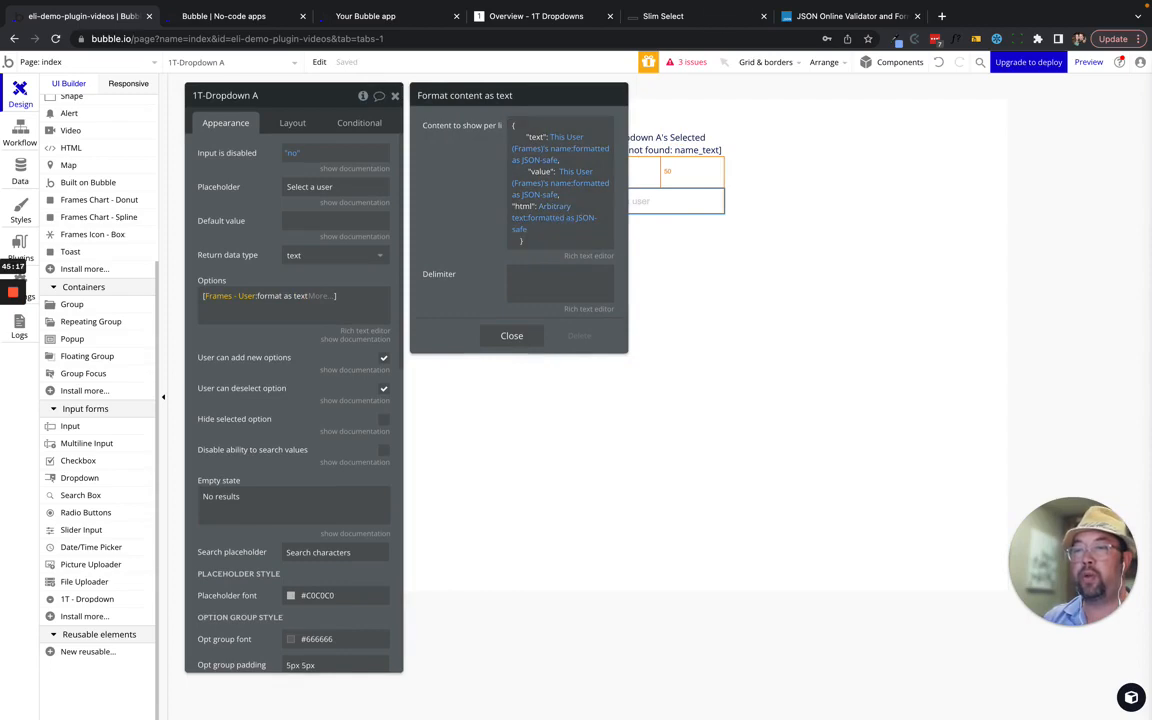
- Copy the person dropdown's example HTML code from the 1T Dropdowns documentation page
click(503, 18)
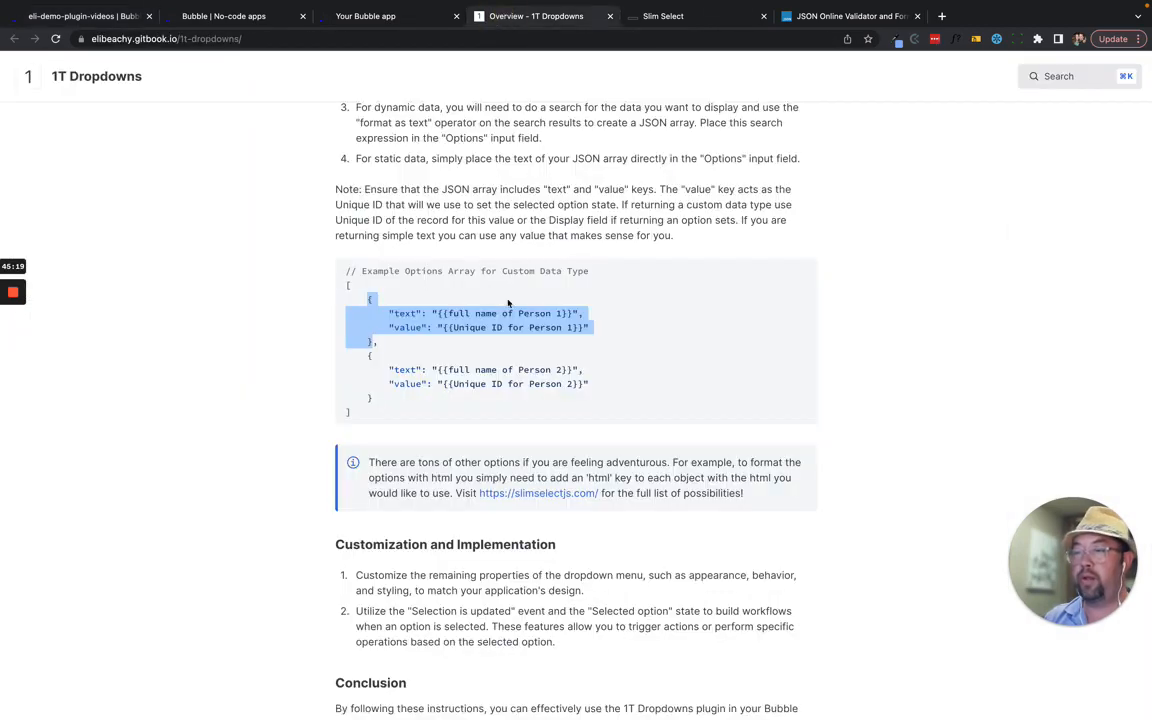
scroll(490, 310, down, 5)
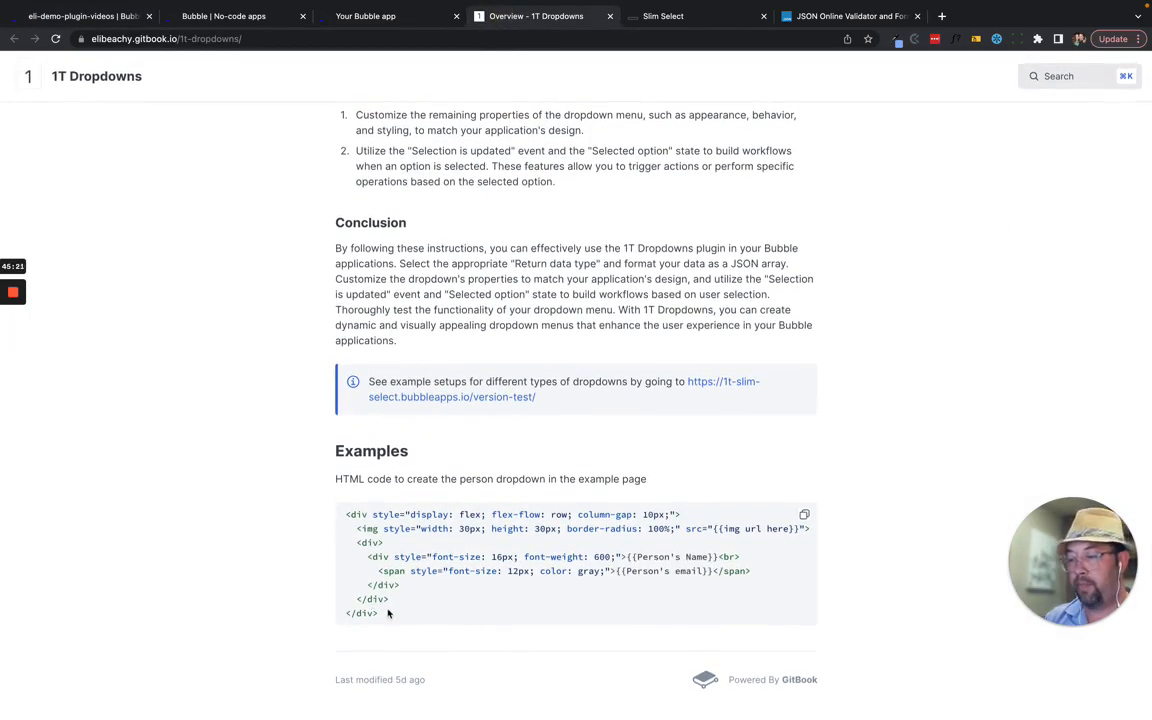
click(385, 614)
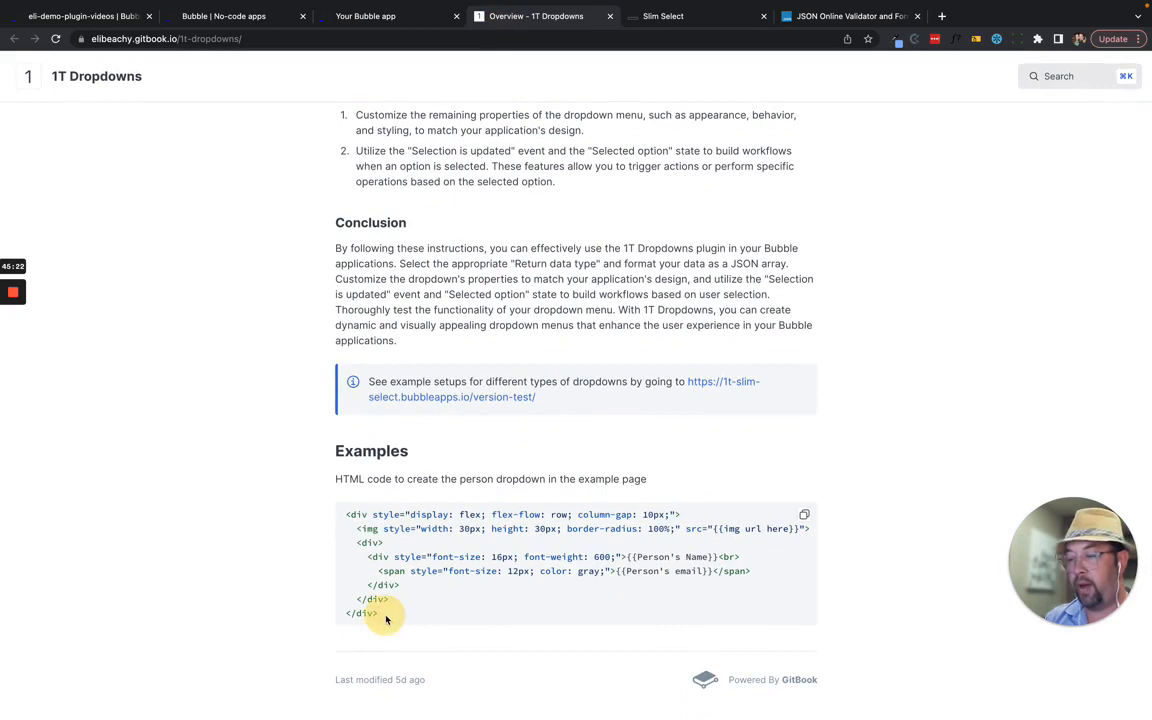
click(804, 514)
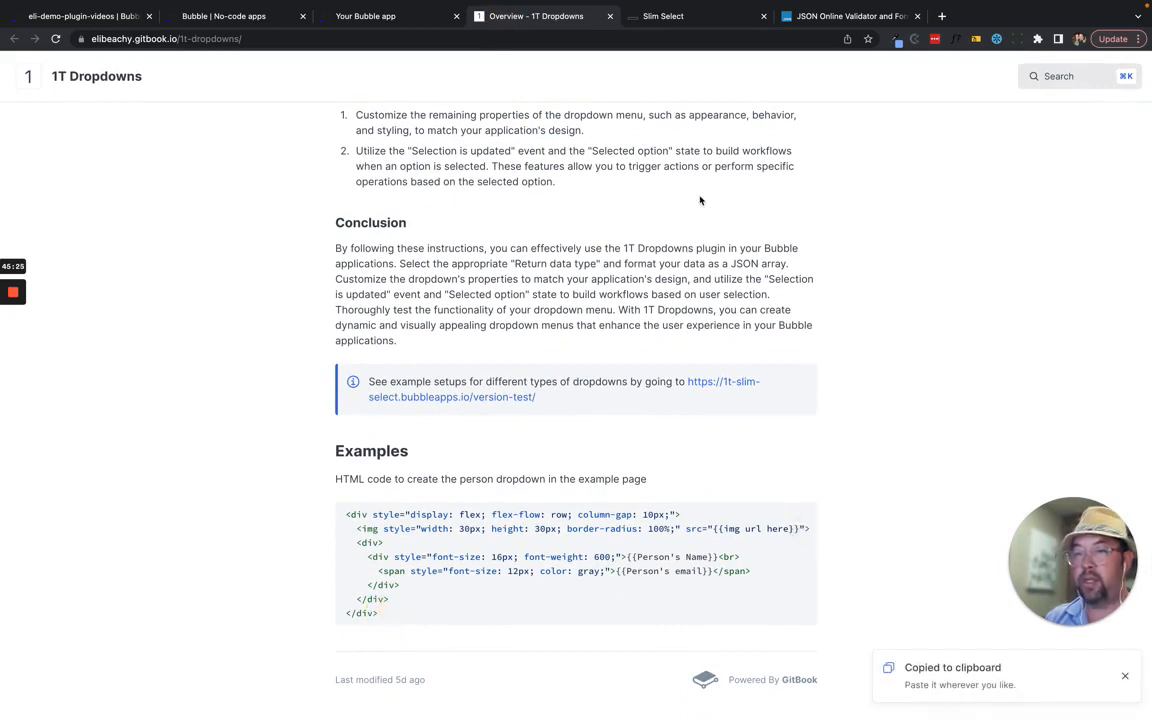
- Return to the Bubble editor and paste the copied HTML into the "html" key's Arbitrary text
mouse_move(230, 5)
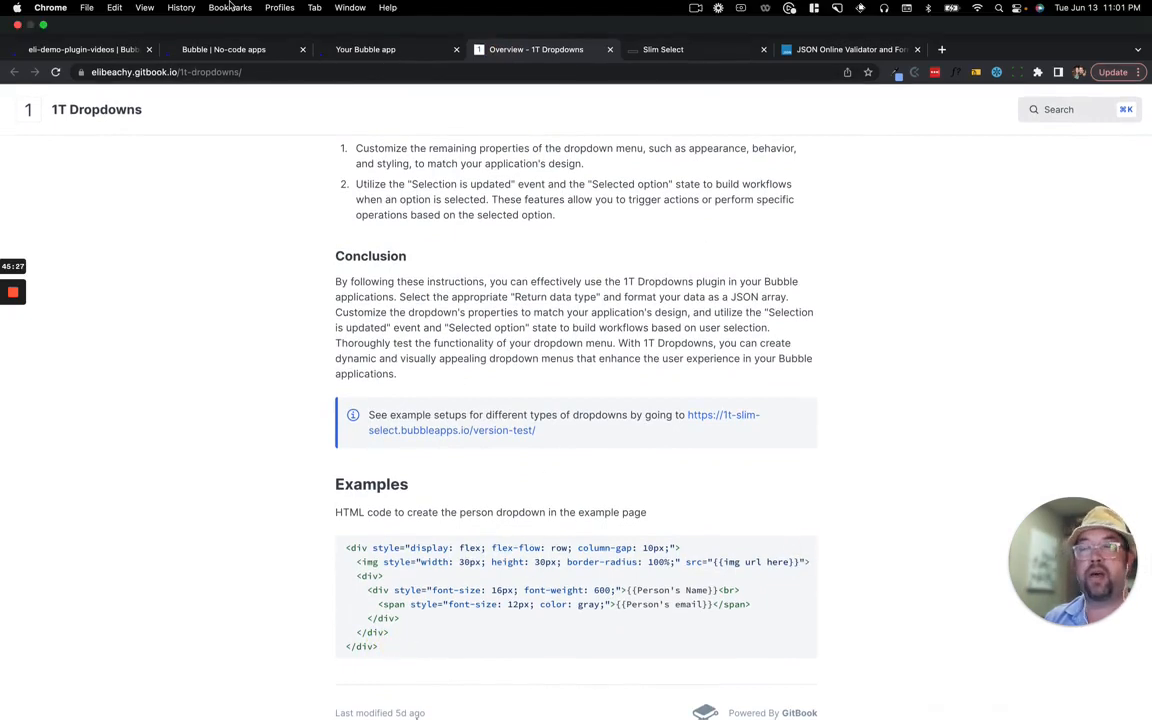
click(226, 50)
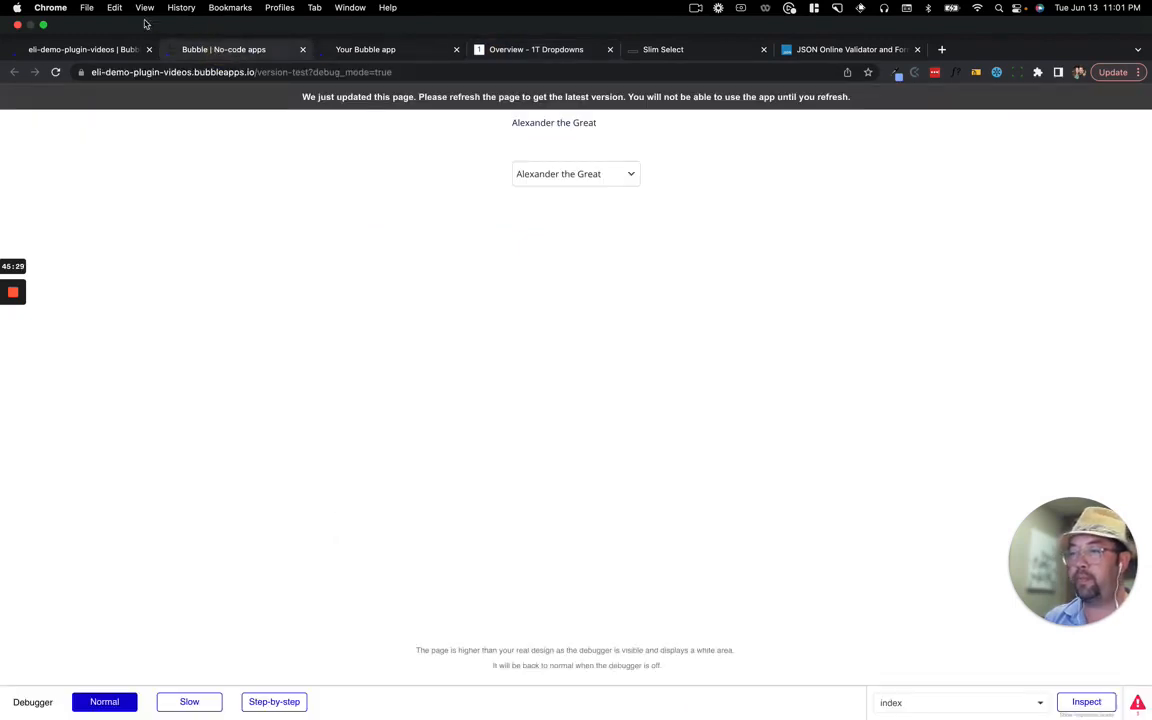
click(85, 48)
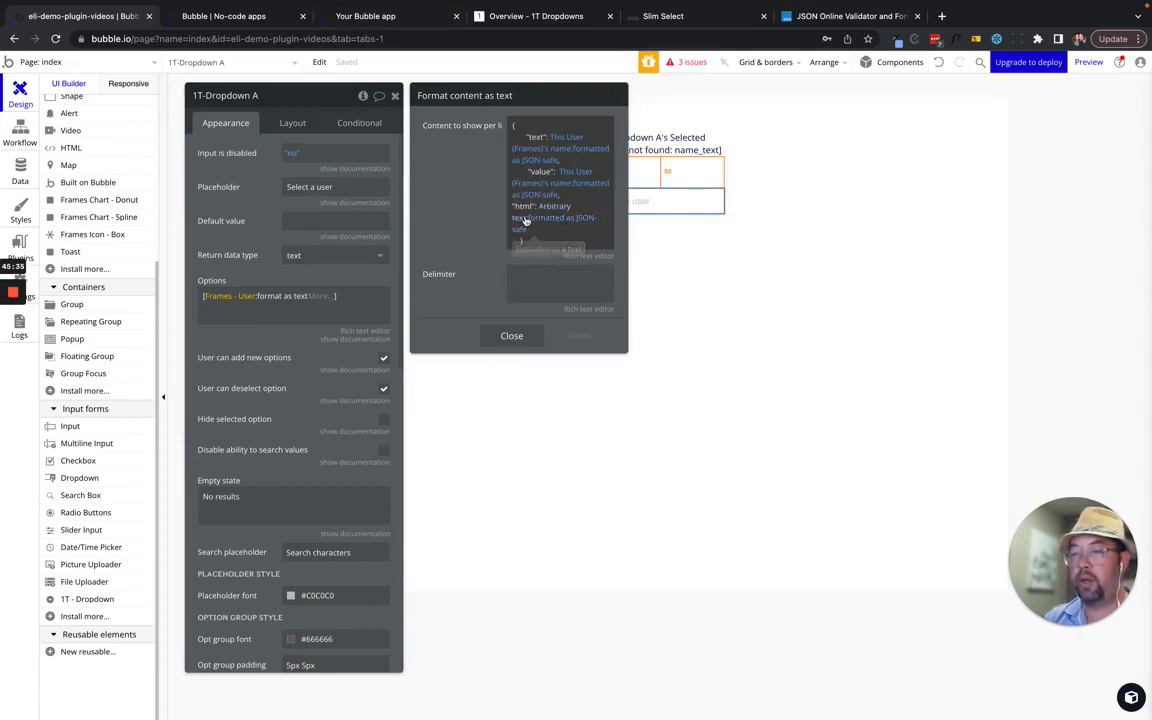
click(554, 204)
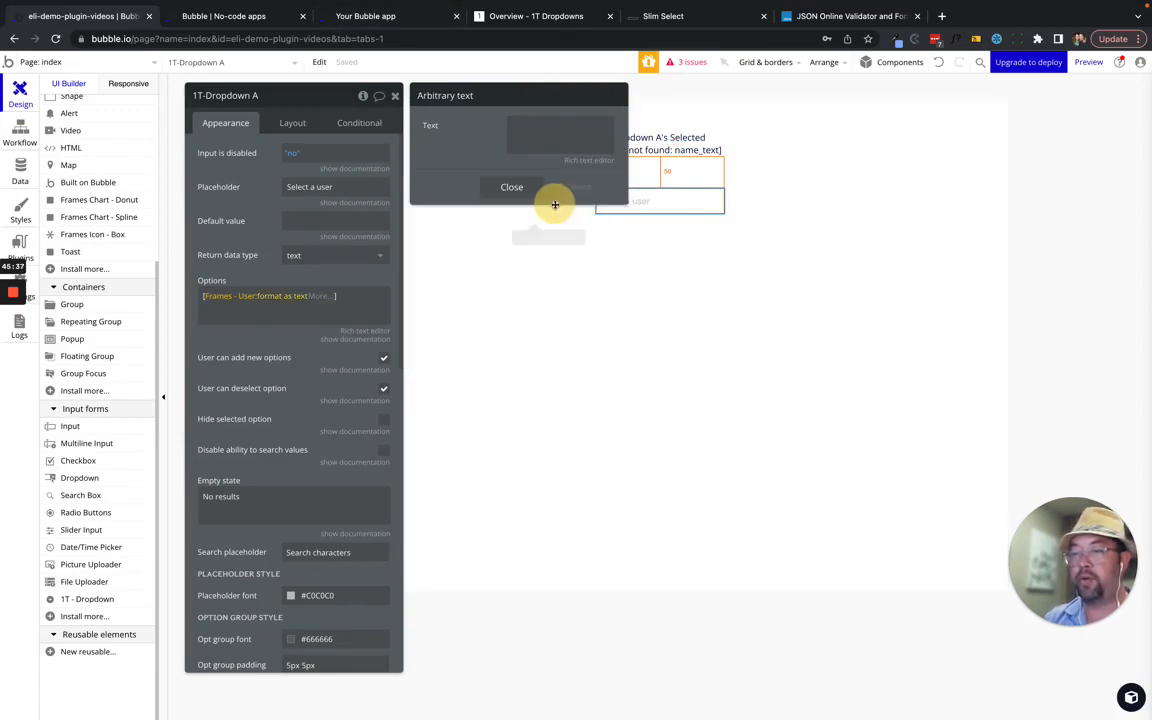
click(509, 133)
key(super+v)
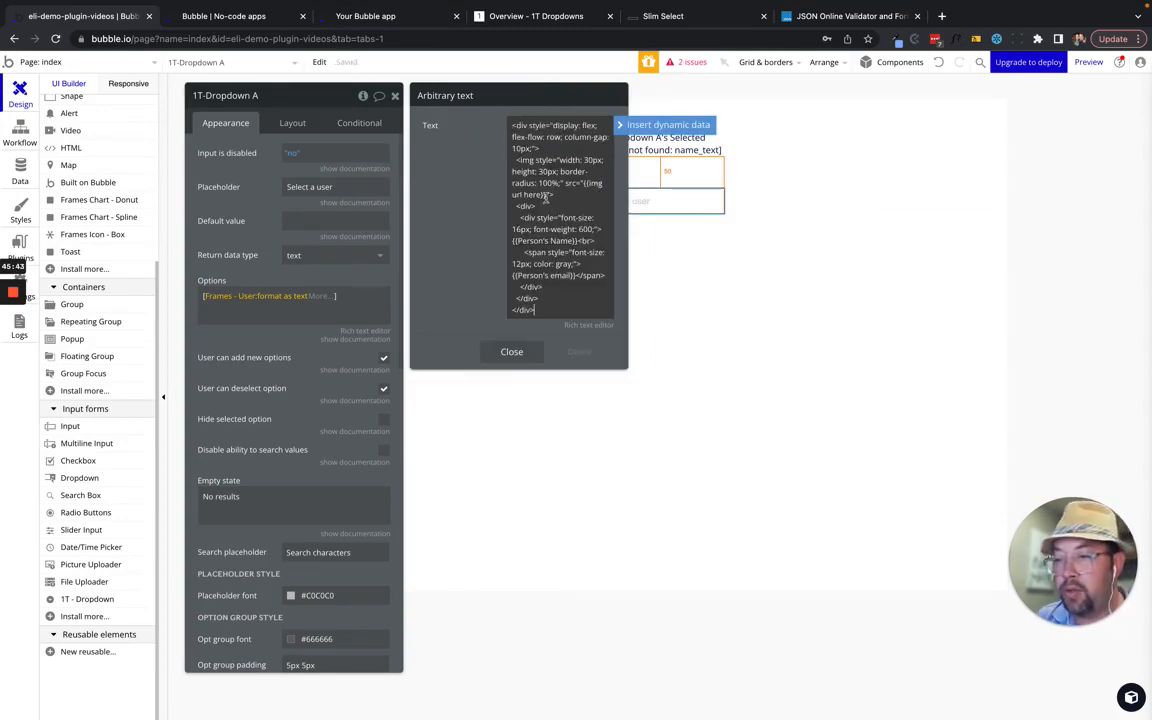
- Replace the {{img url here}} placeholder in the image's src with This User (Frames)'s image
drag(545, 195, 590, 183)
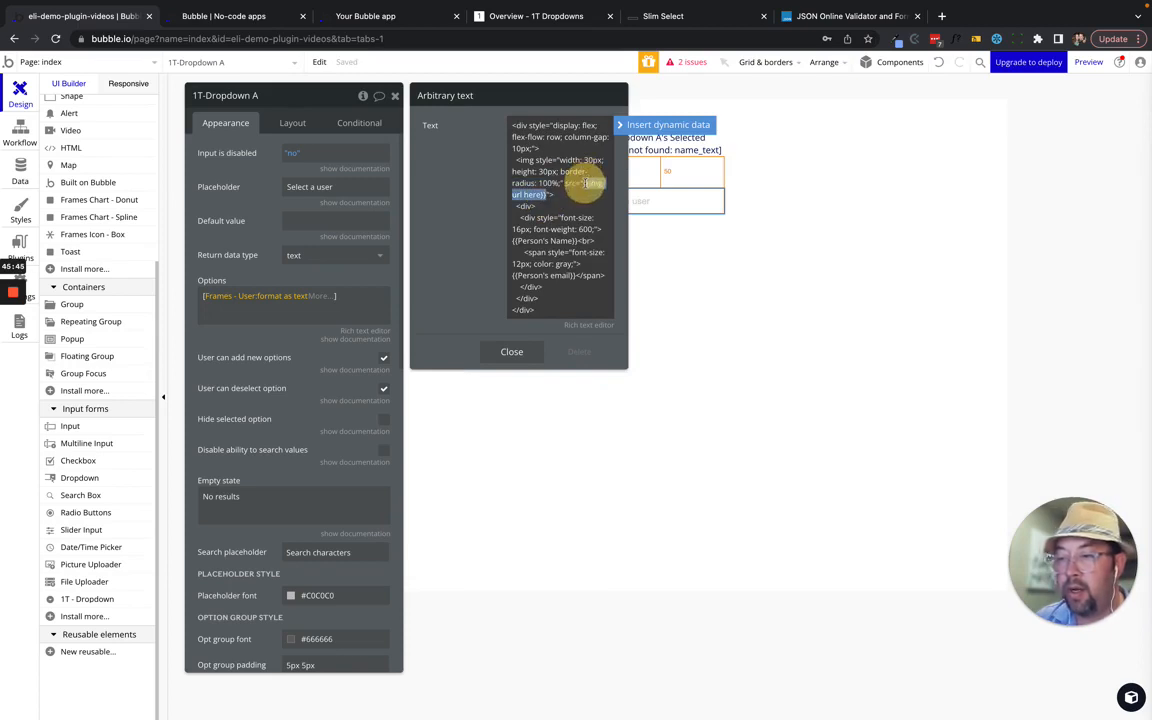
key(BackSpace)
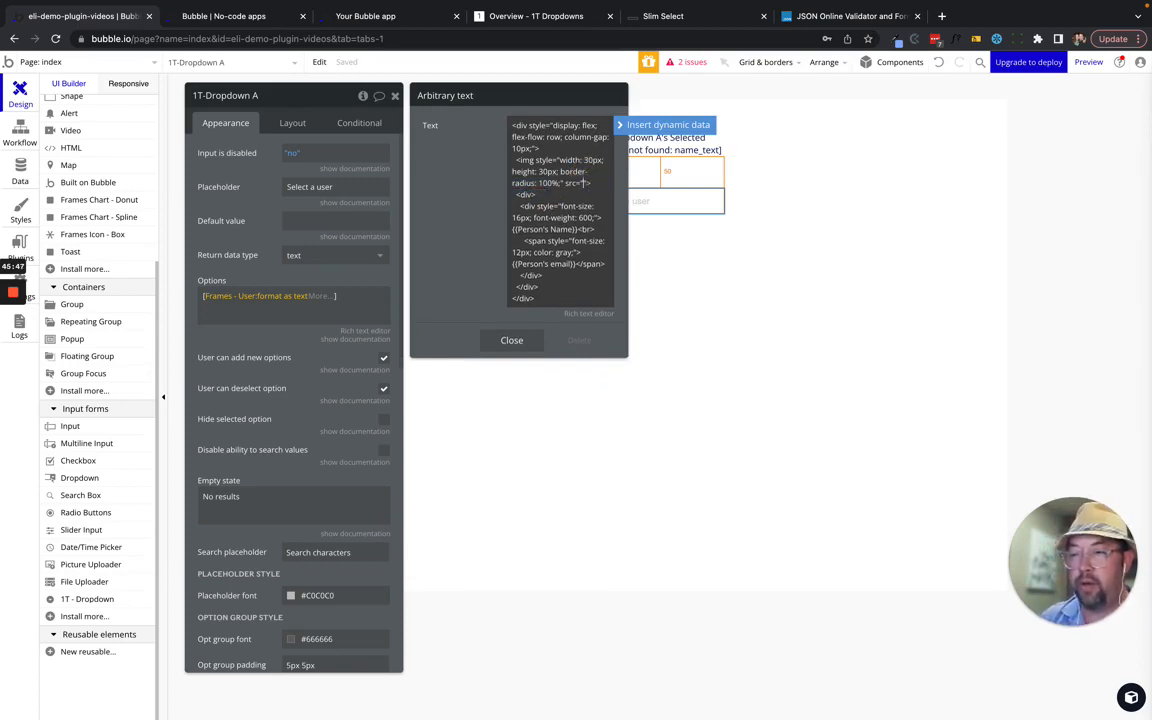
click(632, 124)
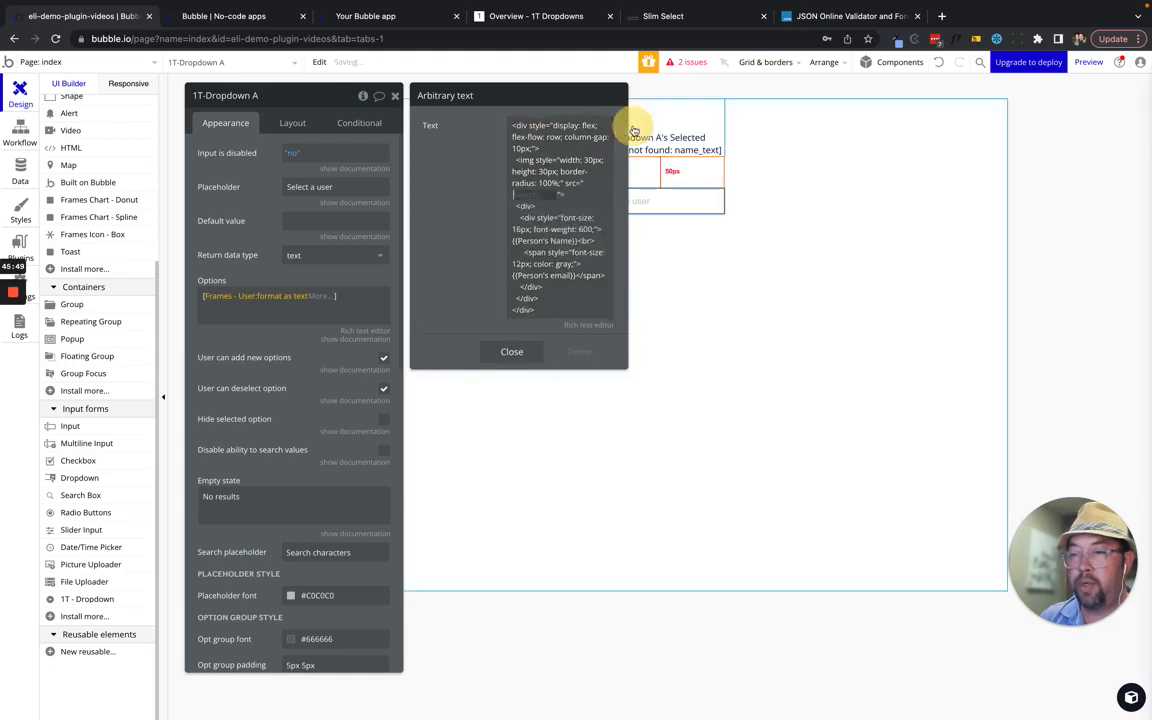
click(550, 231)
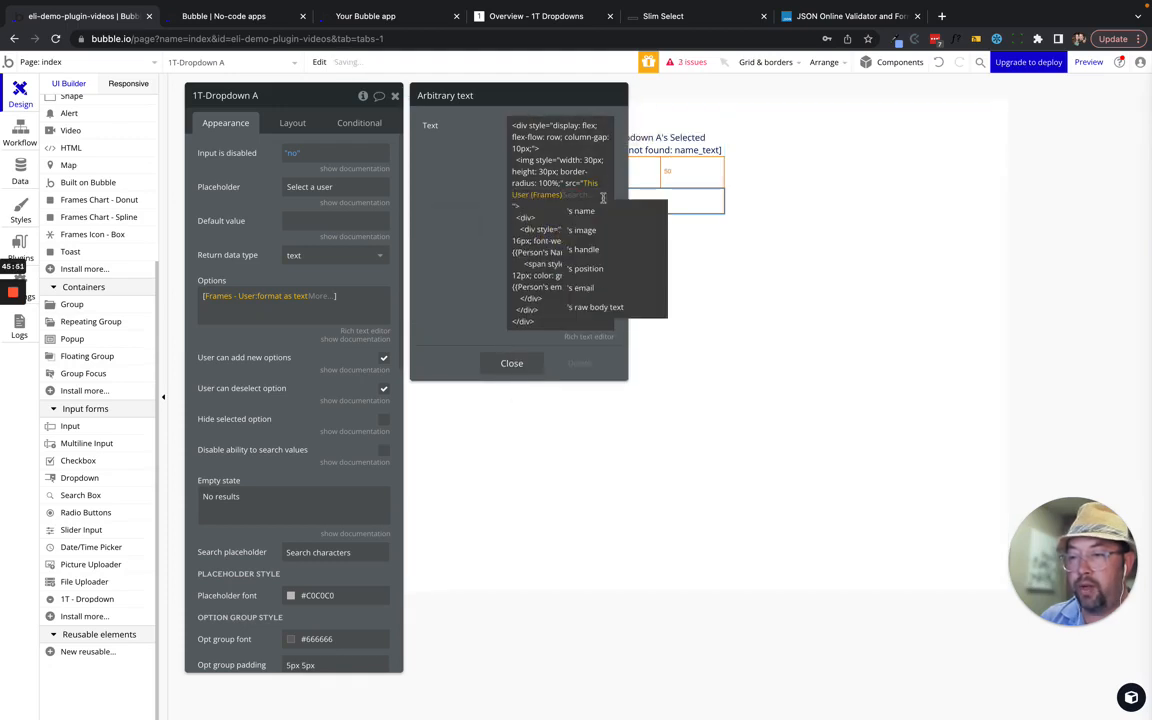
click(600, 230)
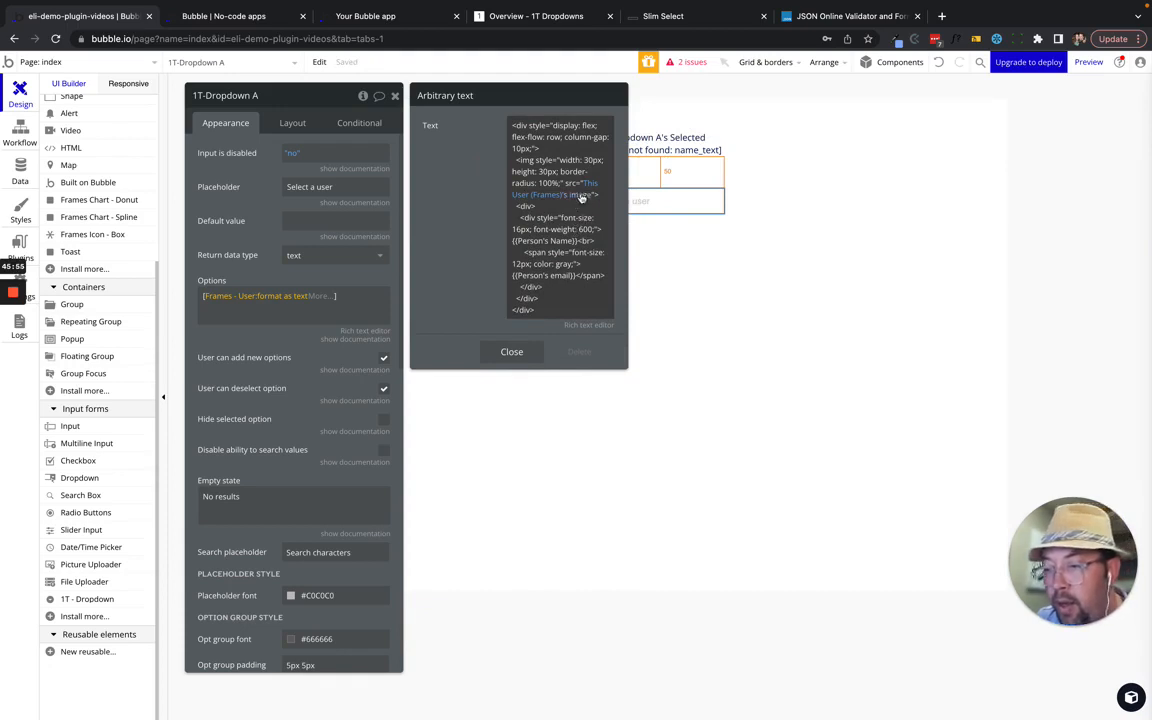
- Replace the {{Person's Name}} placeholder in the HTML with This User (Frames)'s name
triple_click(548, 246)
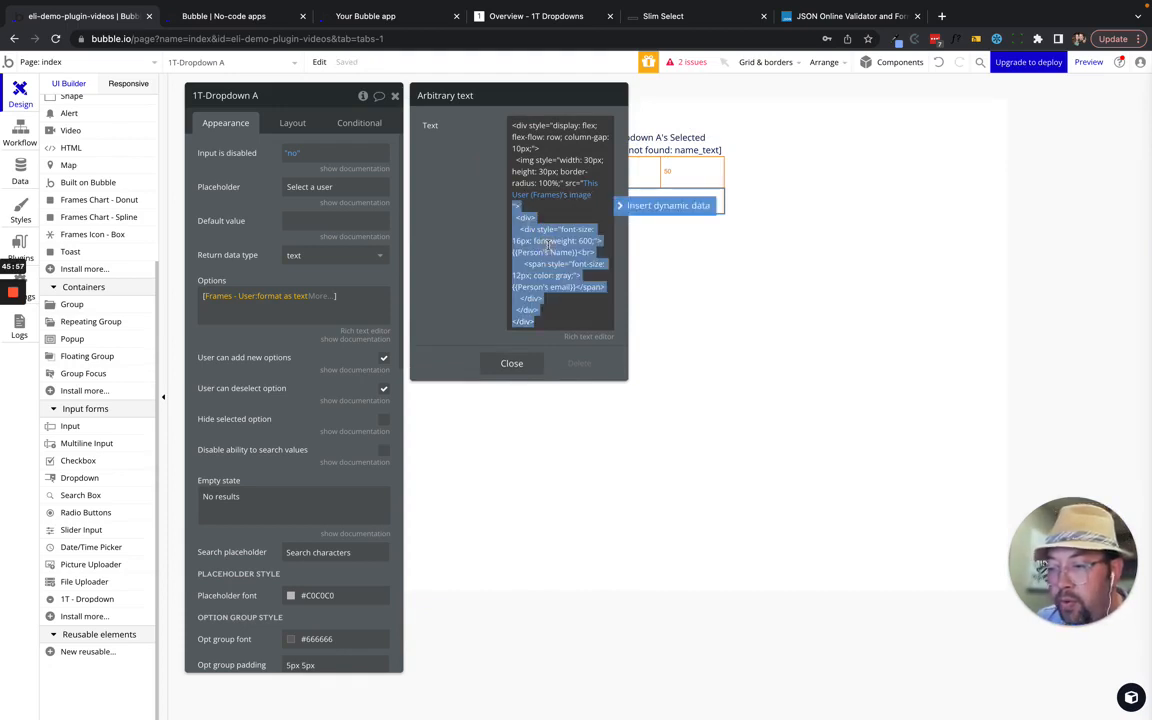
click(488, 243)
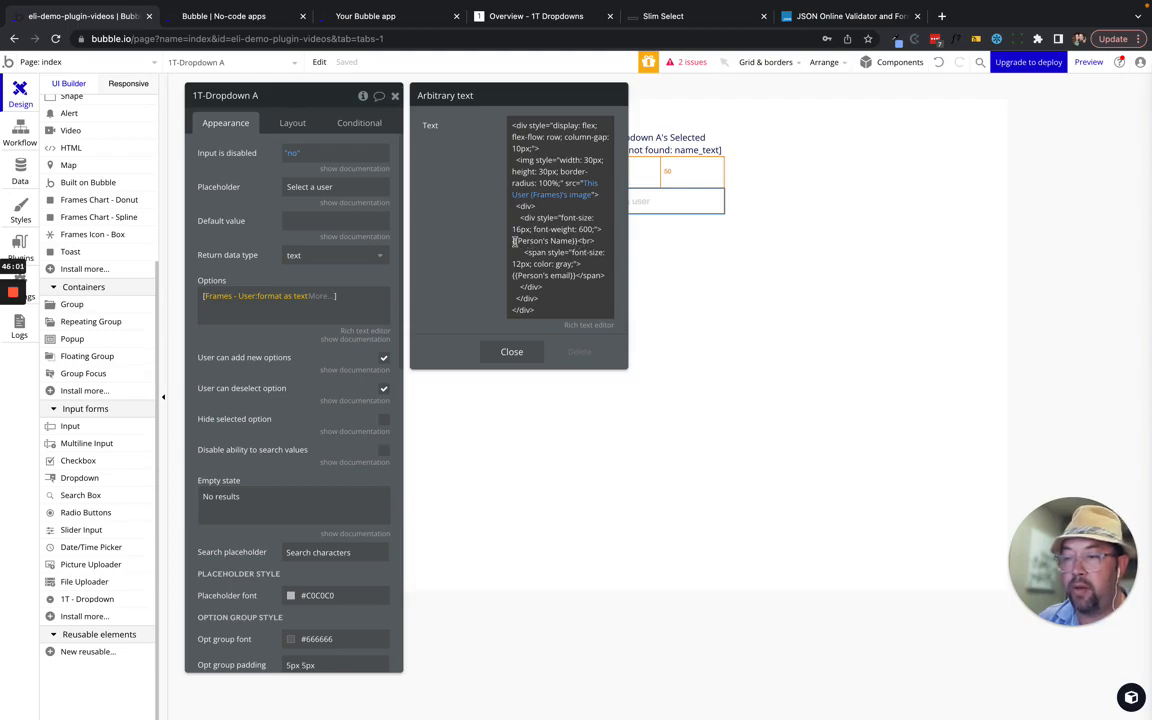
triple_click(577, 240)
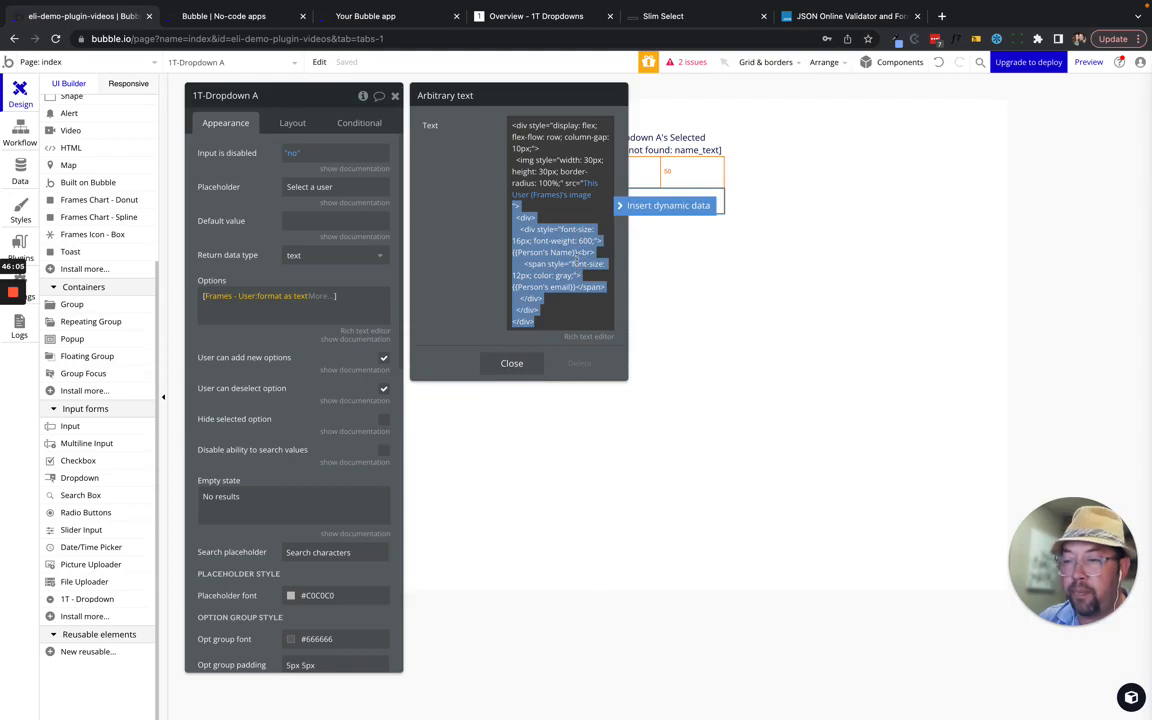
drag(578, 252, 512, 252)
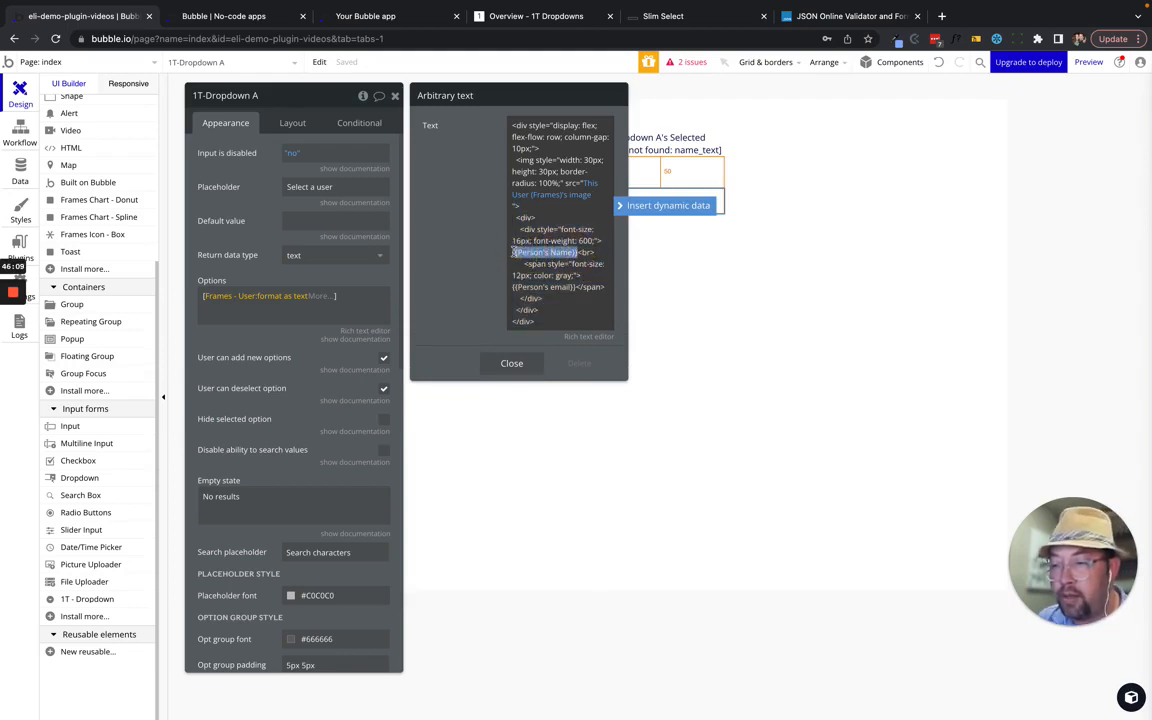
key(BackSpace)
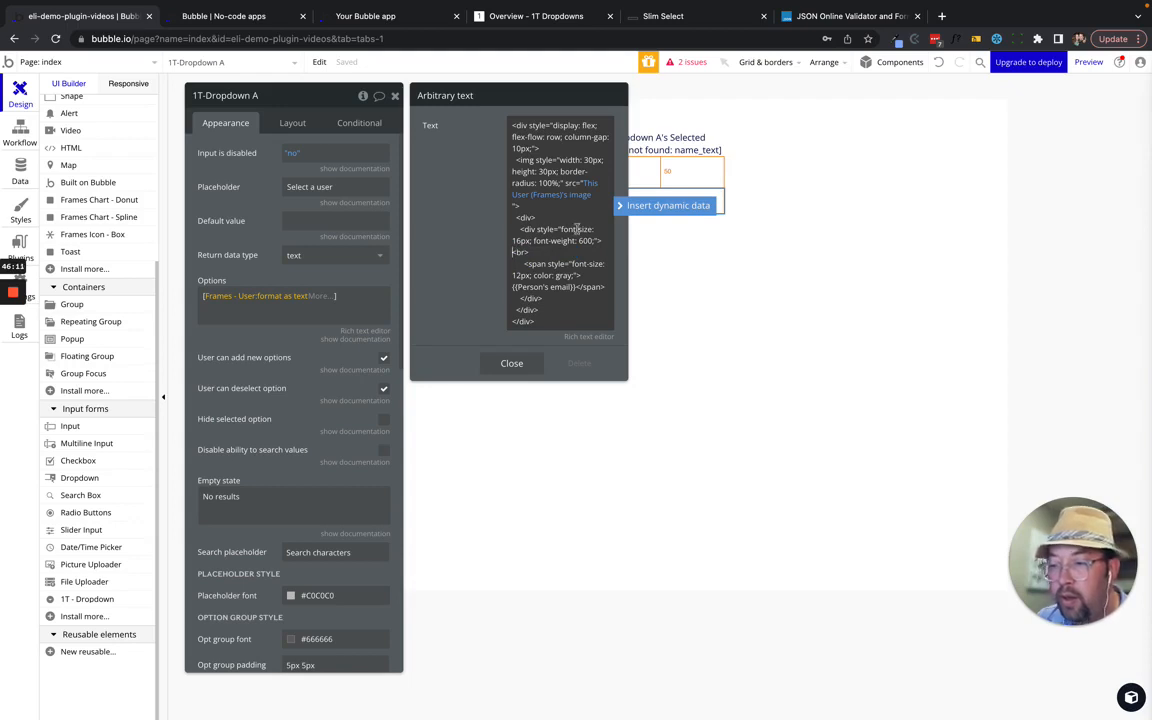
click(629, 205)
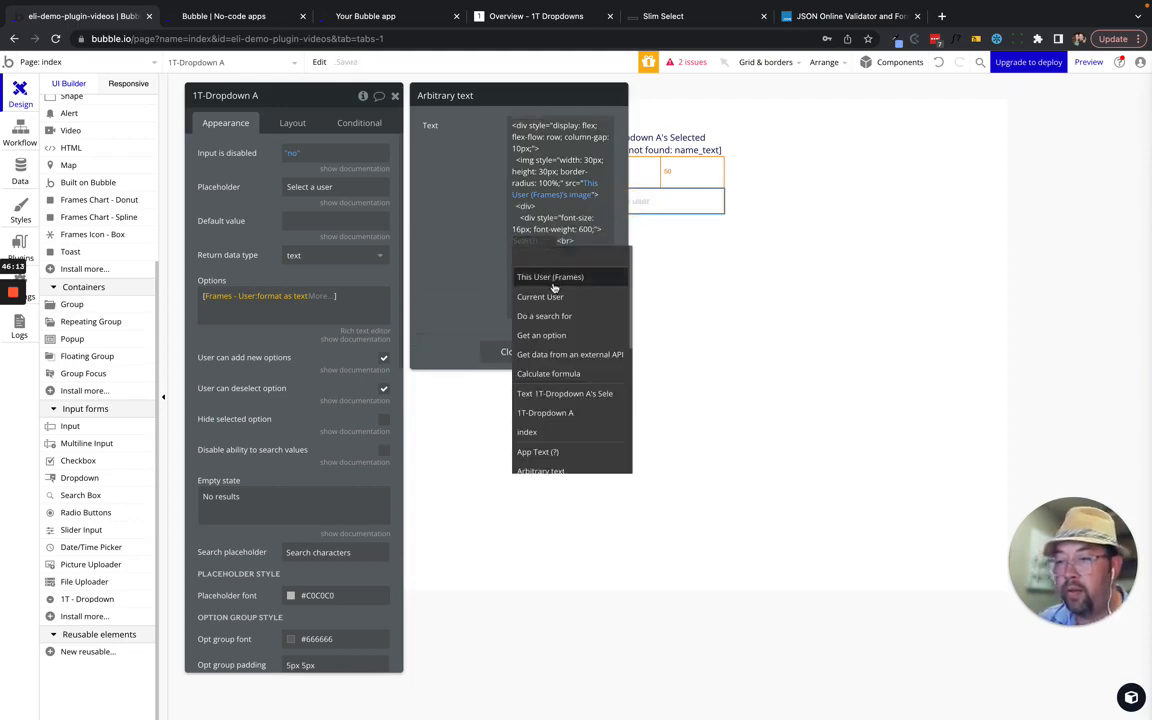
click(553, 285)
click(553, 268)
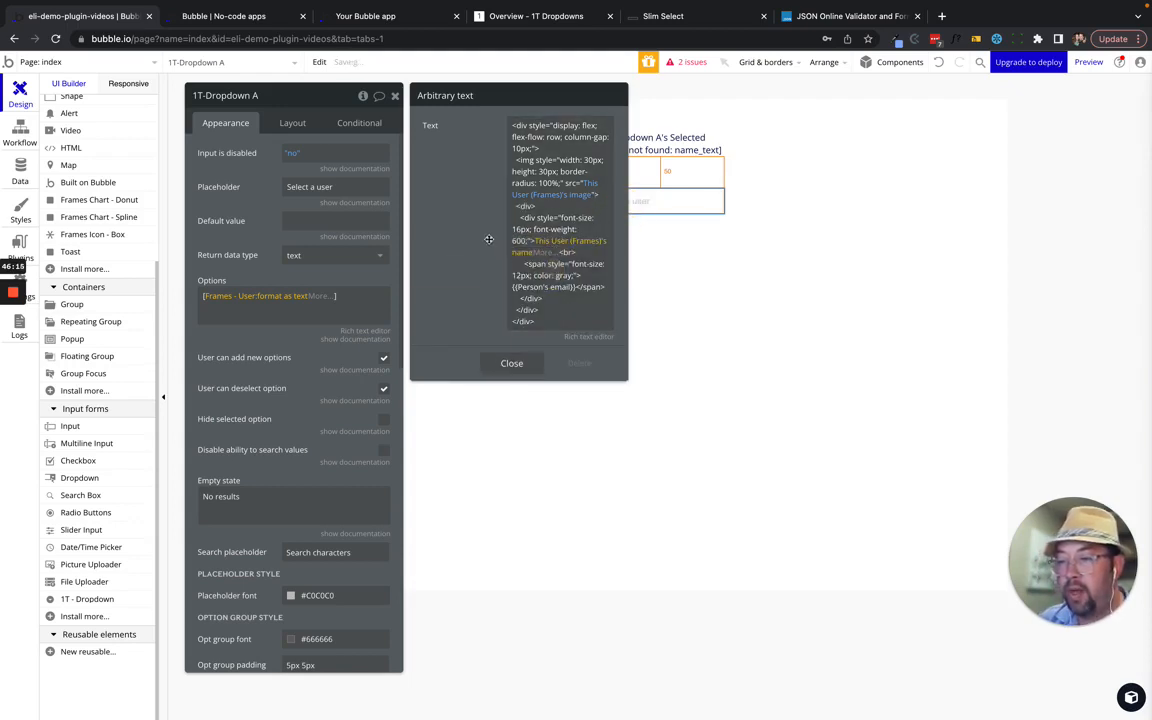
click(578, 302)
click(555, 287)
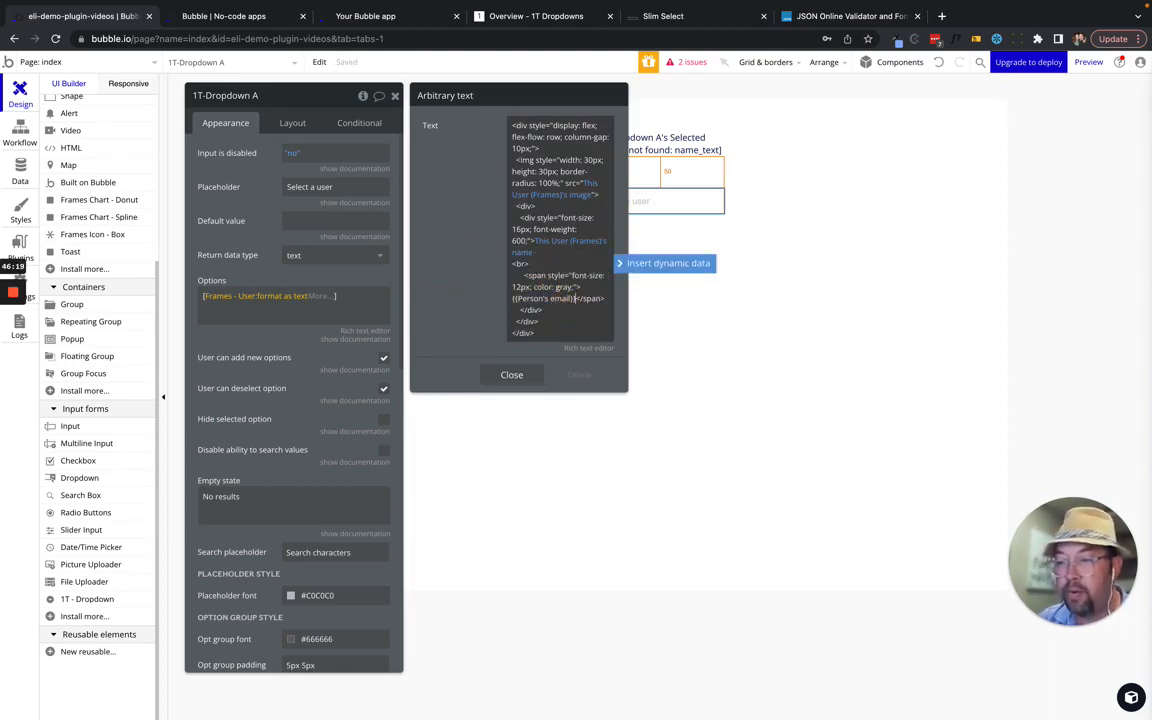
key(BackSpace)
key(BackSpace)
key(BackSpace)
key(BackSpace)
key(BackSpace)
key(BackSpace)
key(BackSpace)
key(BackSpace)
key(BackSpace)
key(BackSpace)
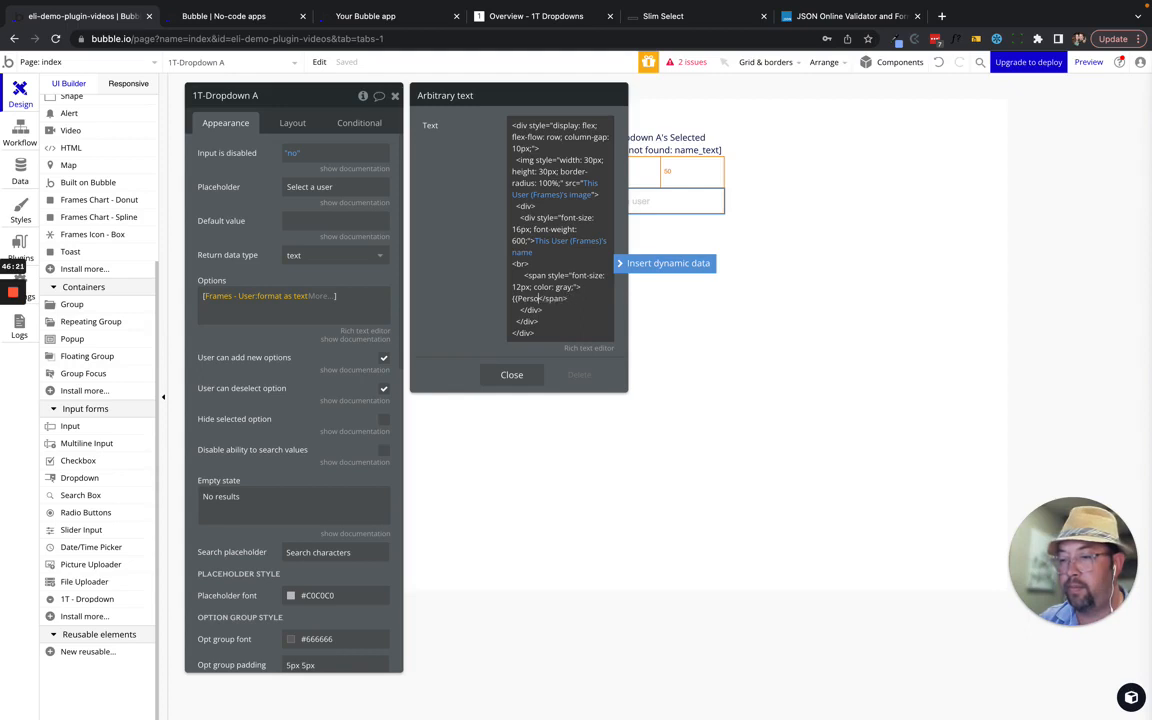
key(BackSpace)
key(BackSpace)
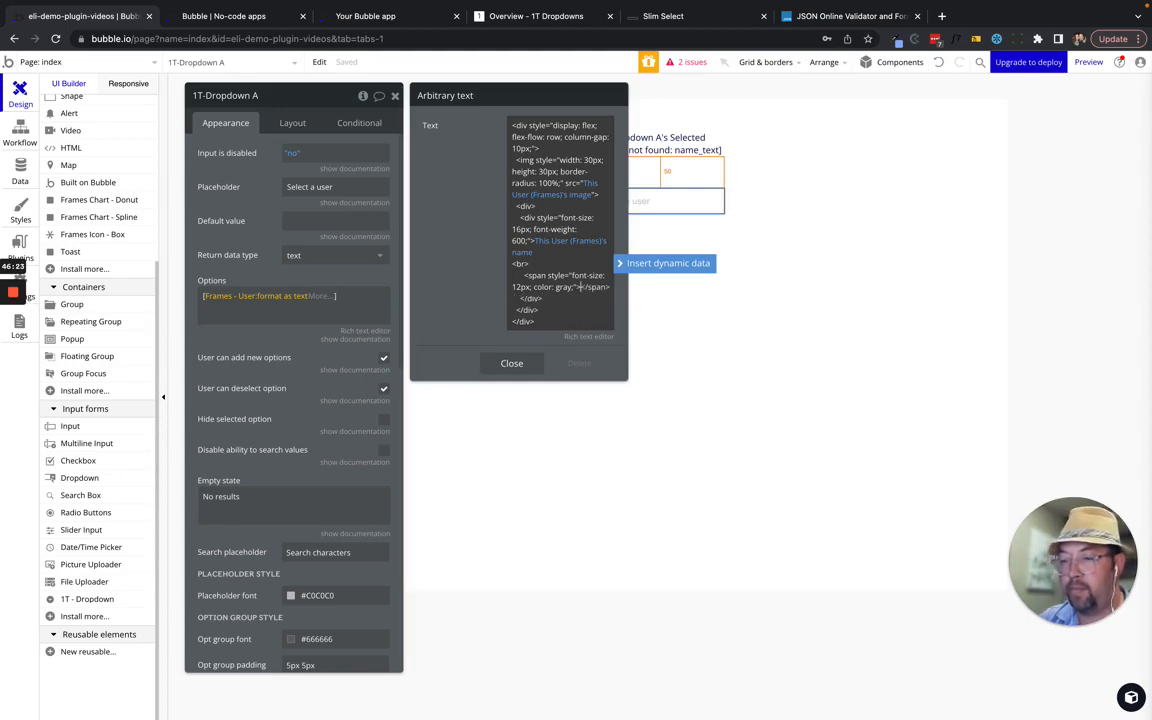
click(630, 264)
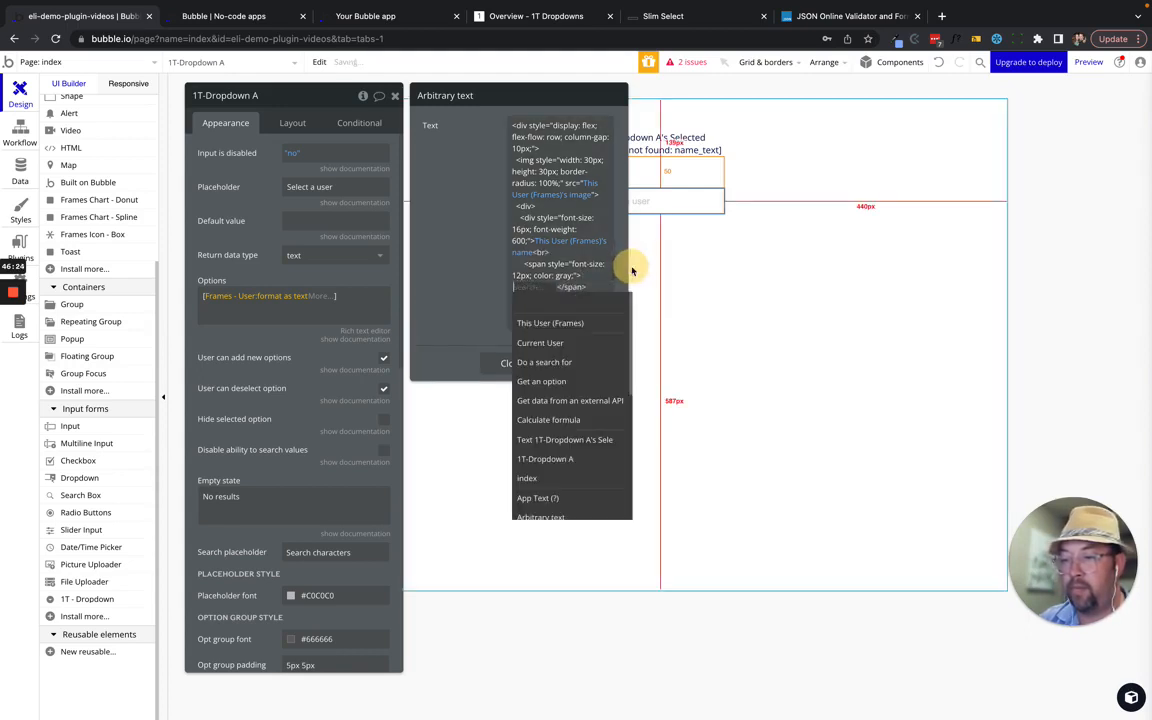
click(544, 324)
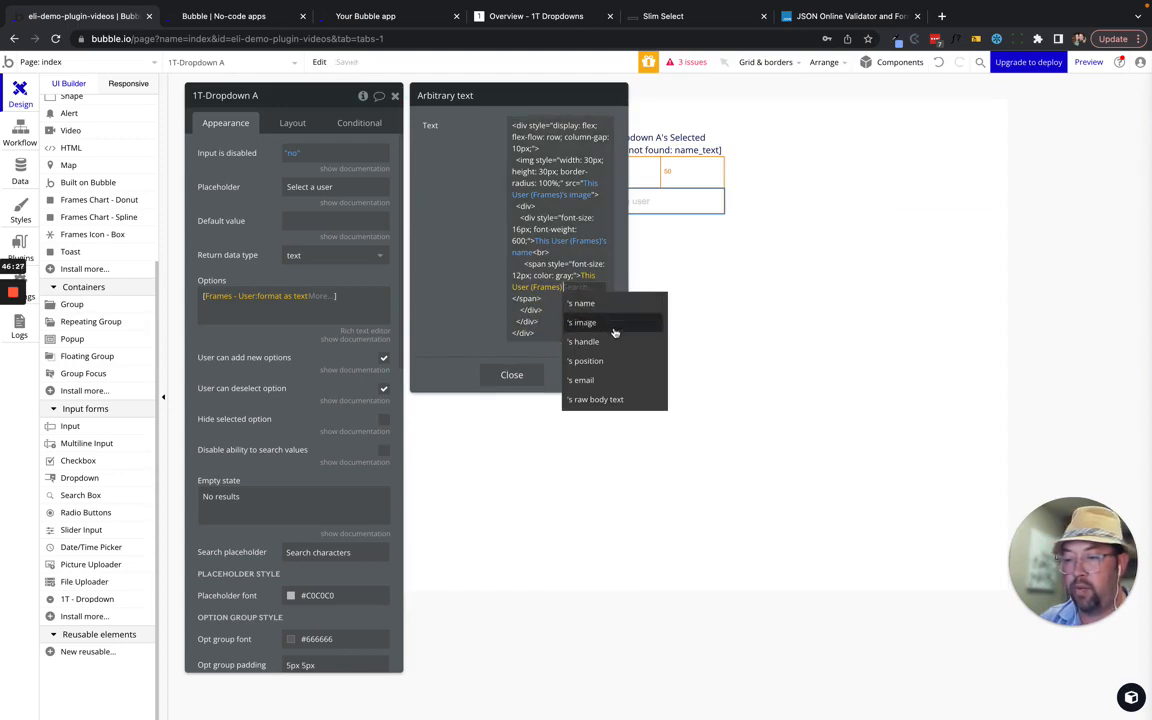
click(608, 381)
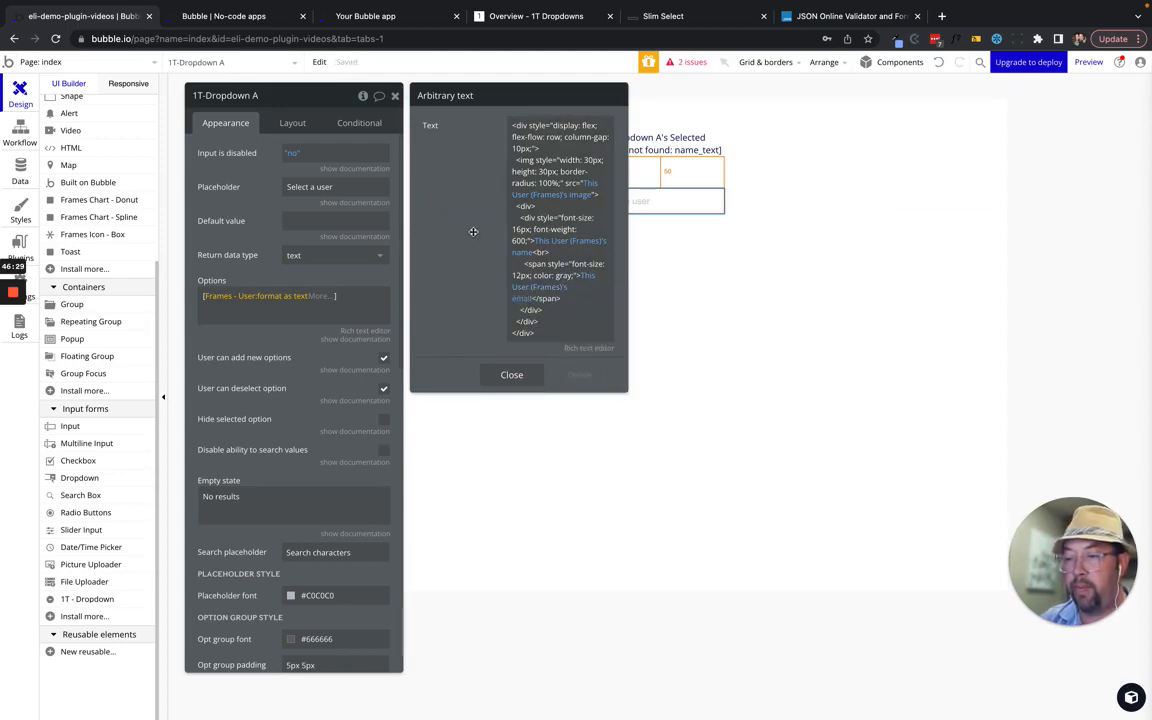
click(255, 218)
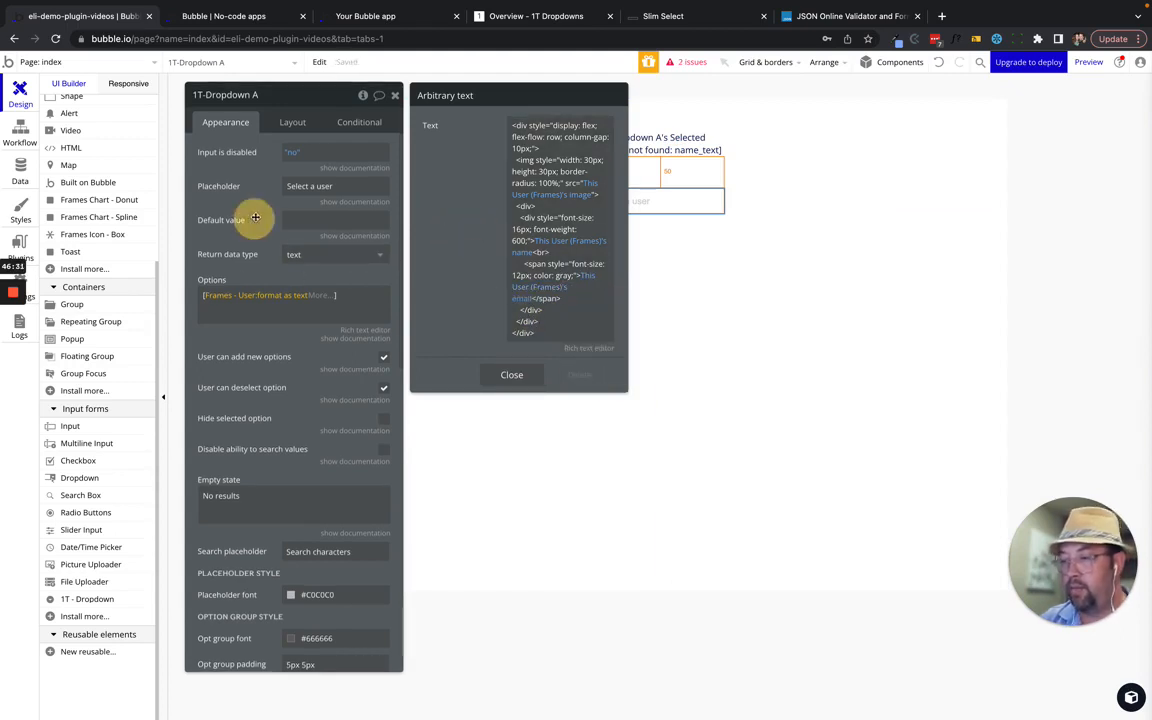
click(511, 374)
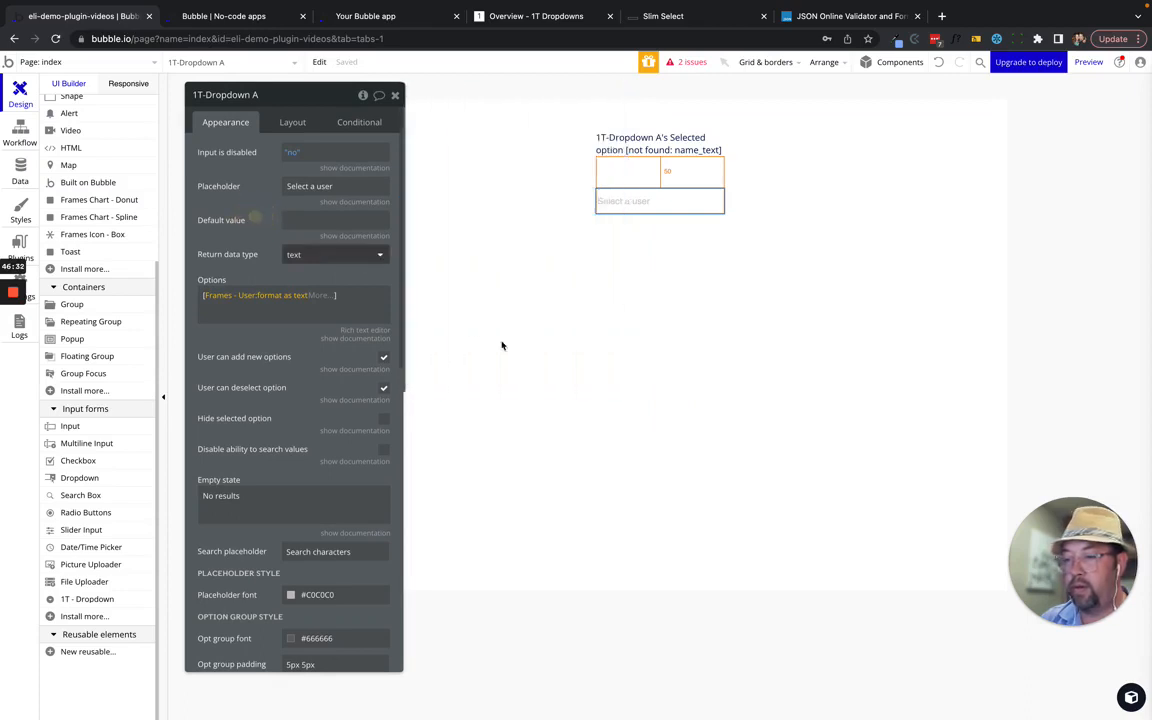
click(275, 296)
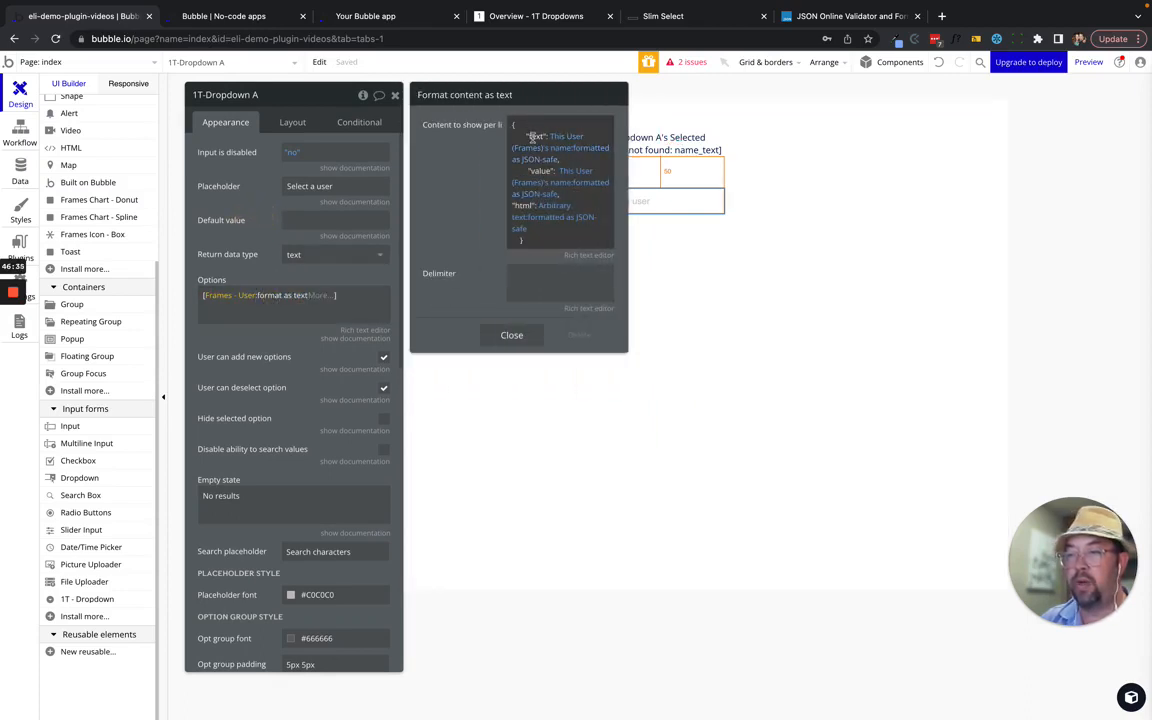
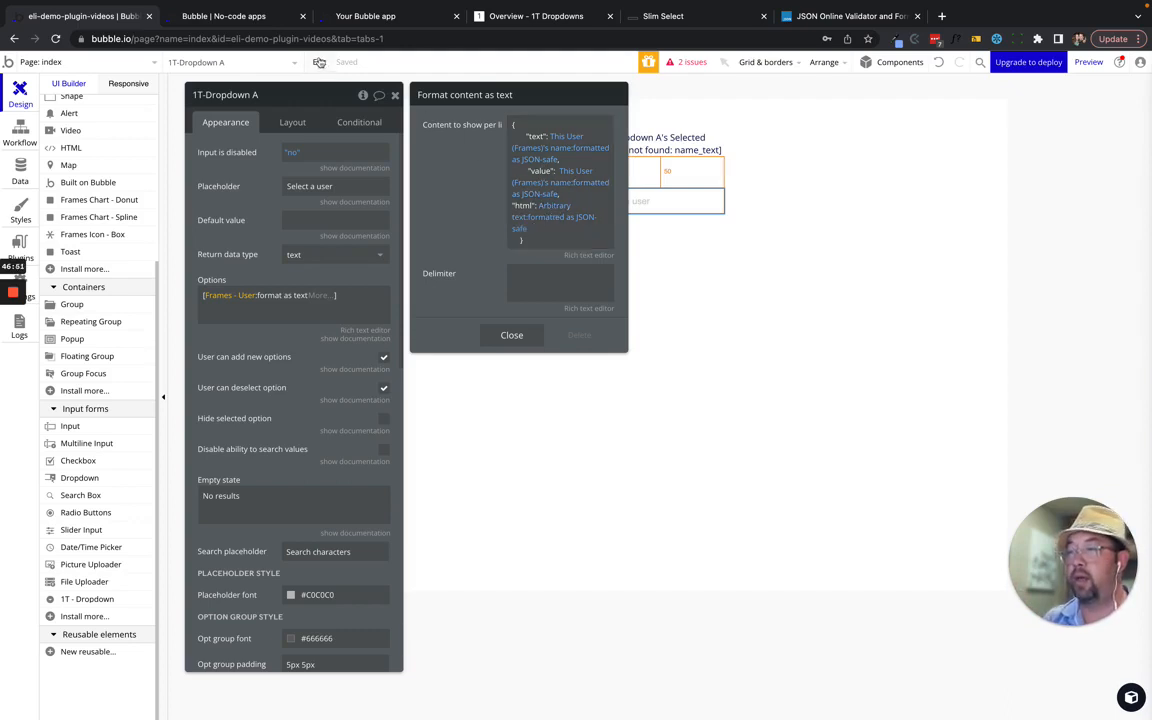
- Remove the missing name field from the text element above the dropdown, leaving only 1T-Dropdown A's Selected option
click(690, 143)
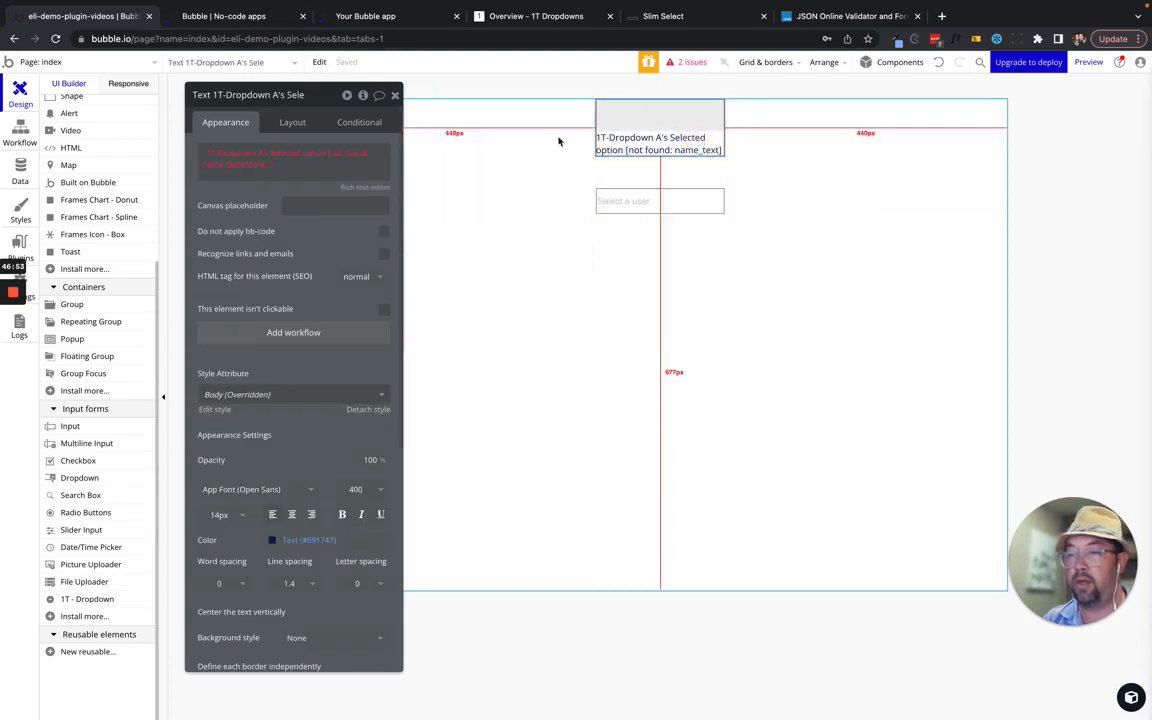
click(344, 155)
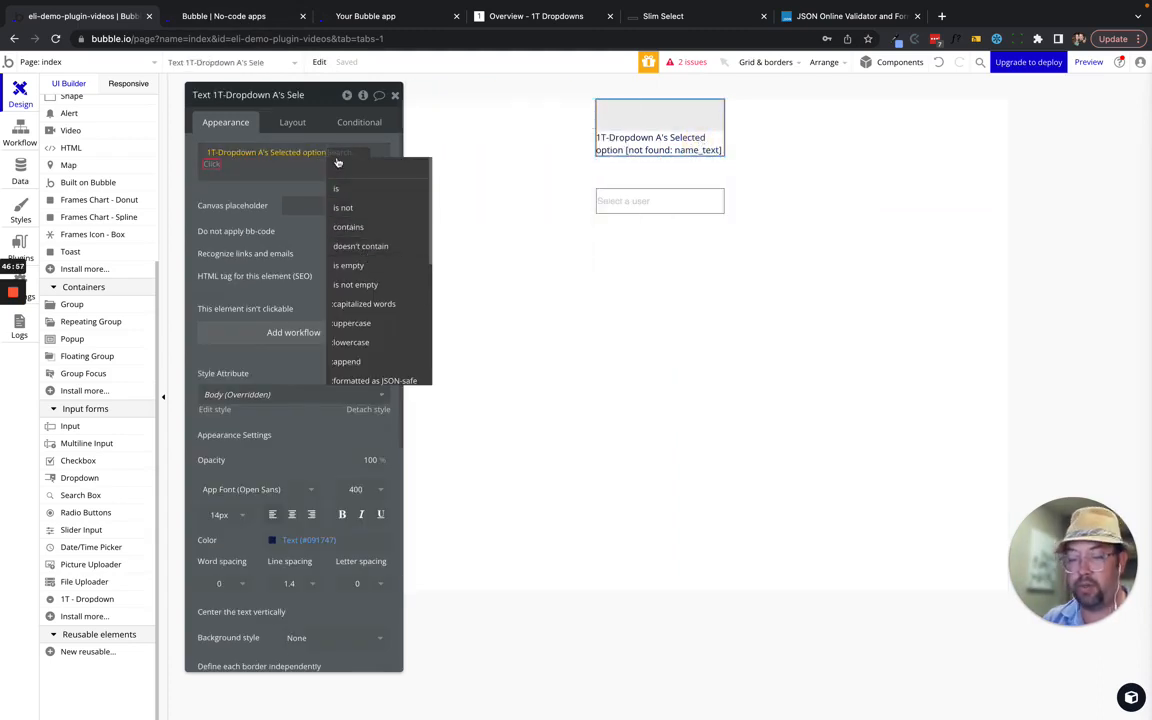
key(BackSpace)
click(213, 195)
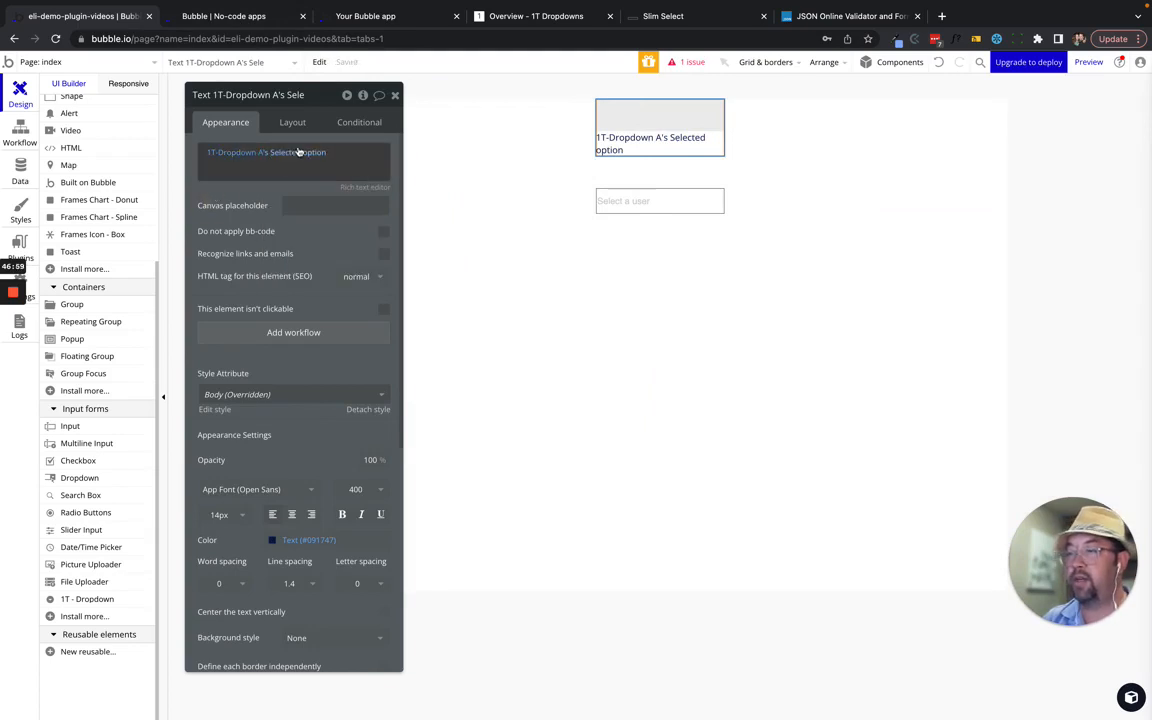
- Refresh the app preview, check the dropdown's options and open the error details in the debugger
click(254, 17)
click(270, 72)
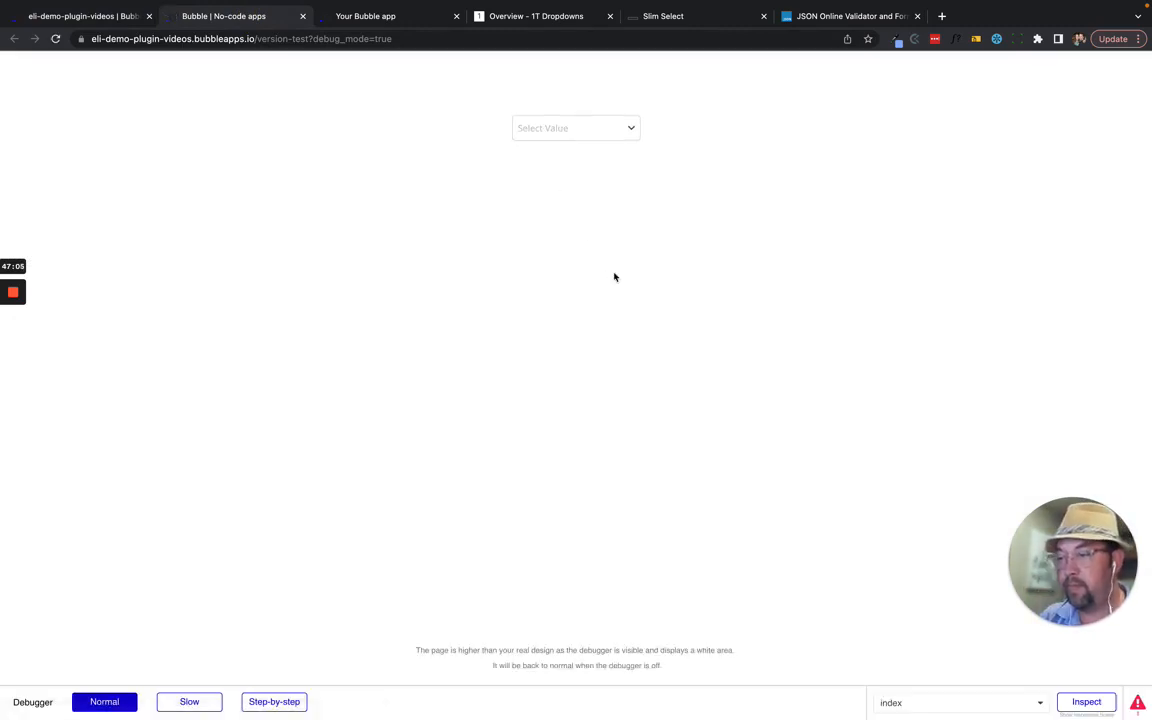
click(580, 133)
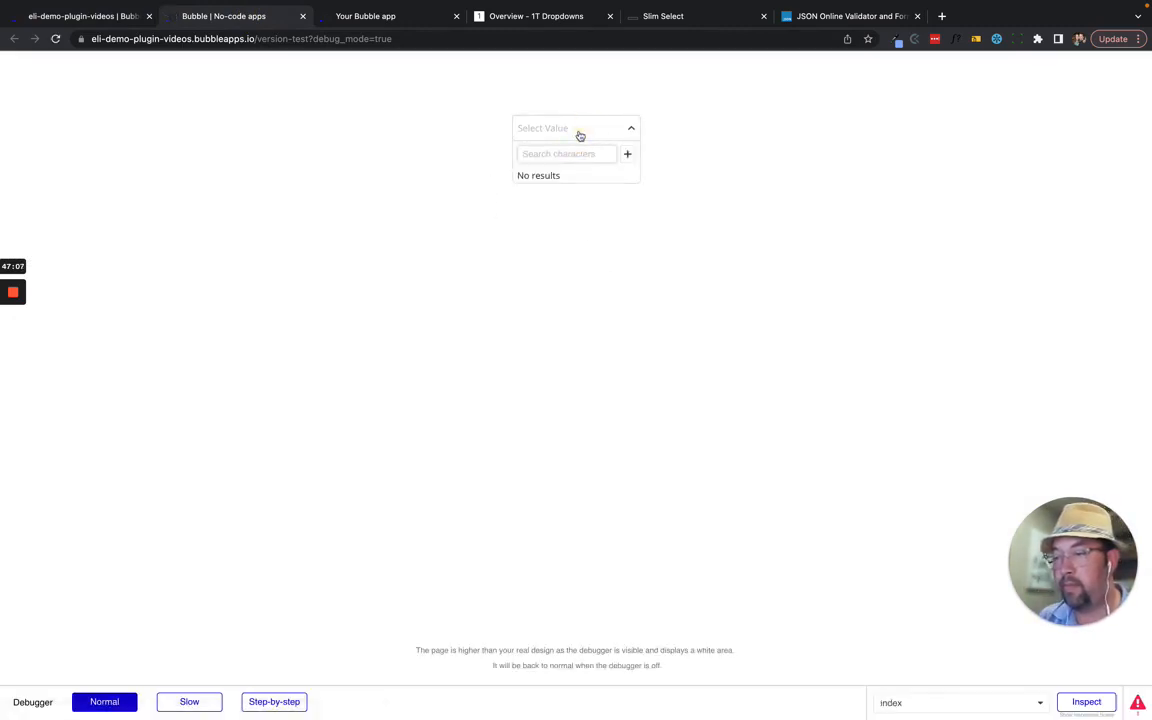
click(474, 149)
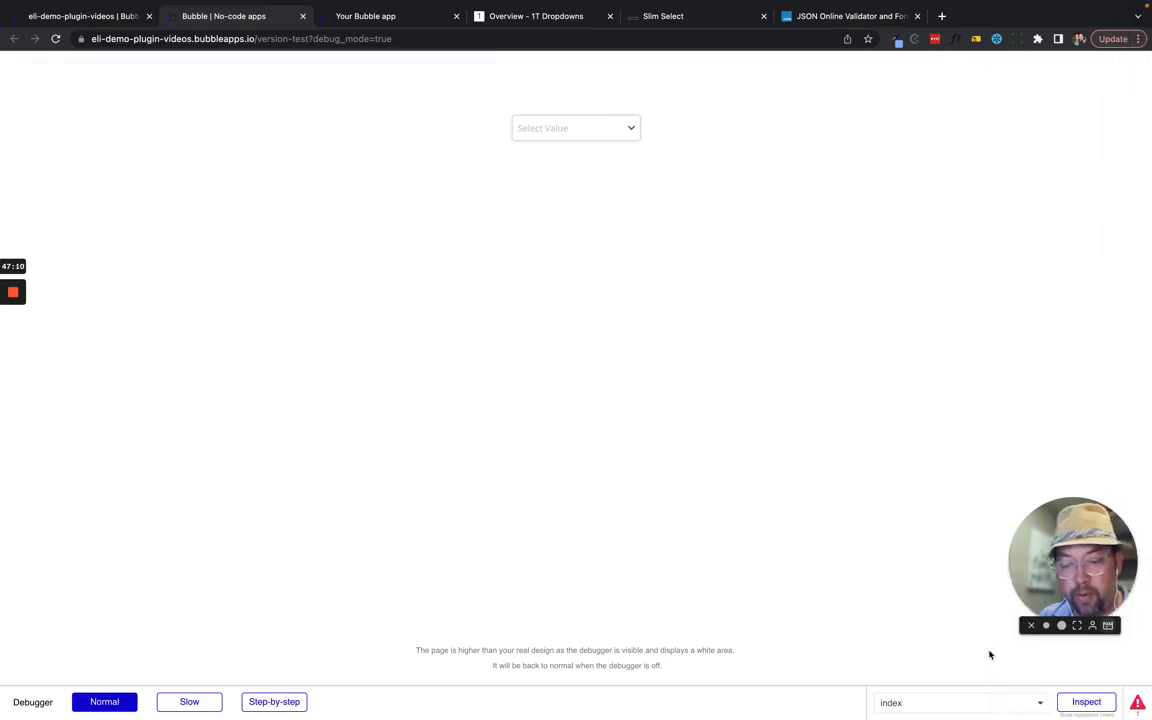
click(1136, 703)
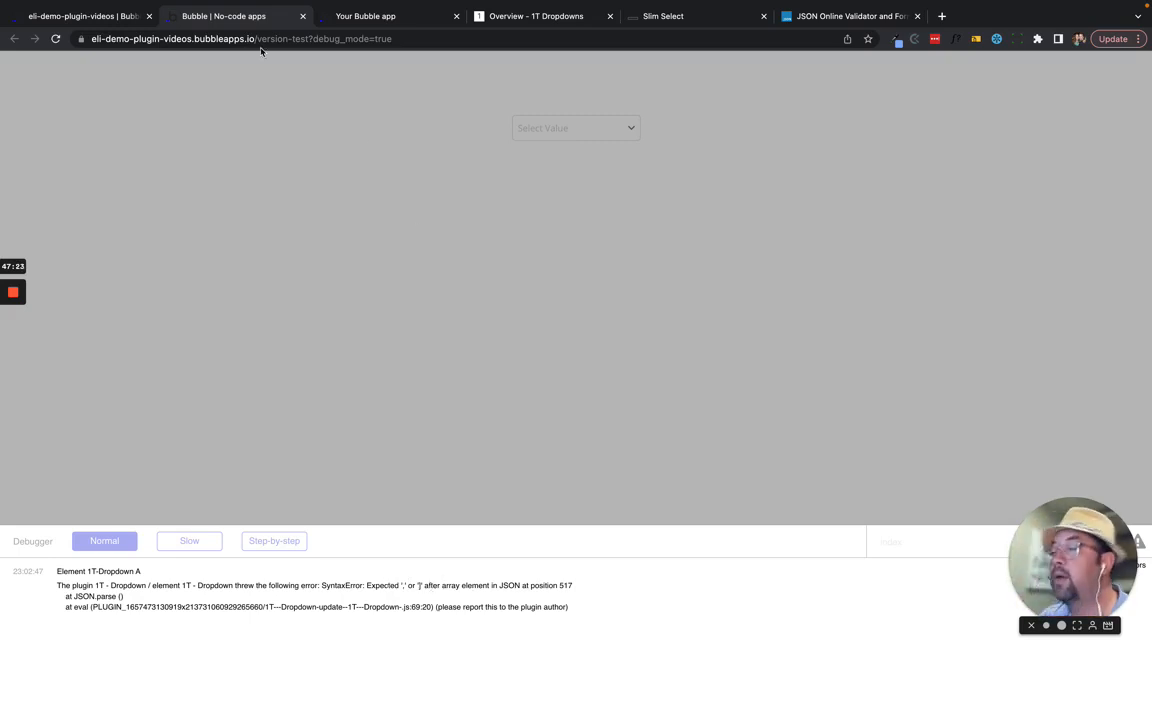
- Return to the Bubble editor and set a comma as the delimiter in 1T-Dropdown A's Options format as text
click(84, 16)
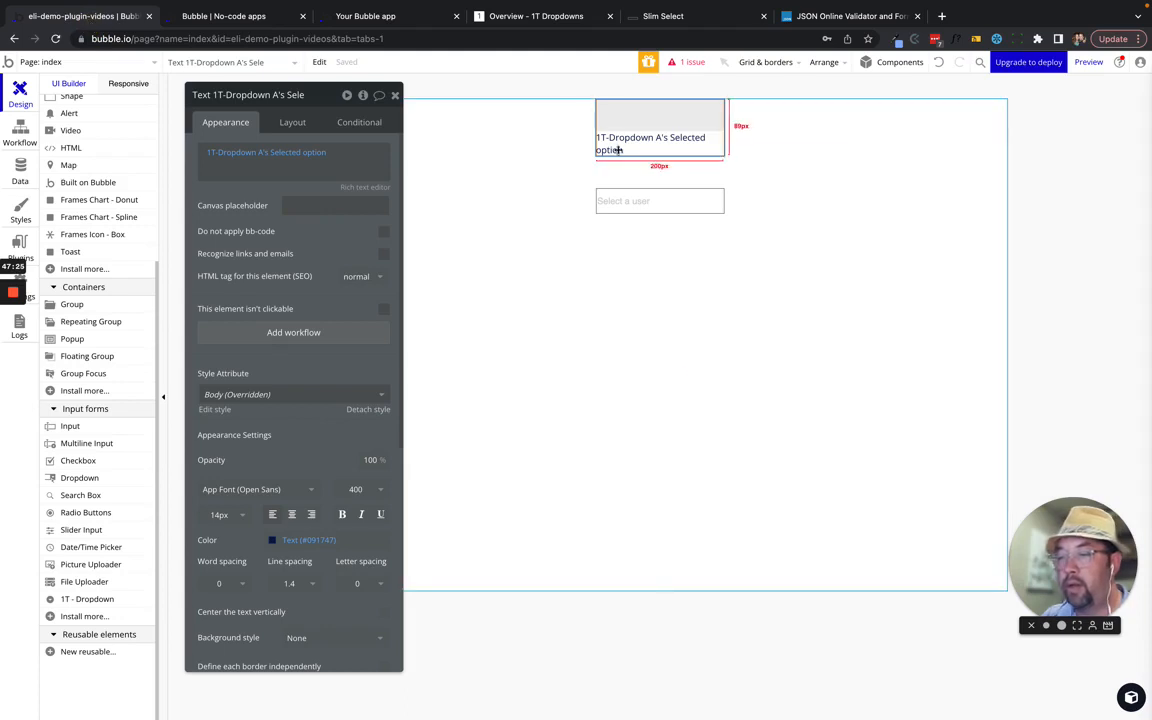
click(636, 204)
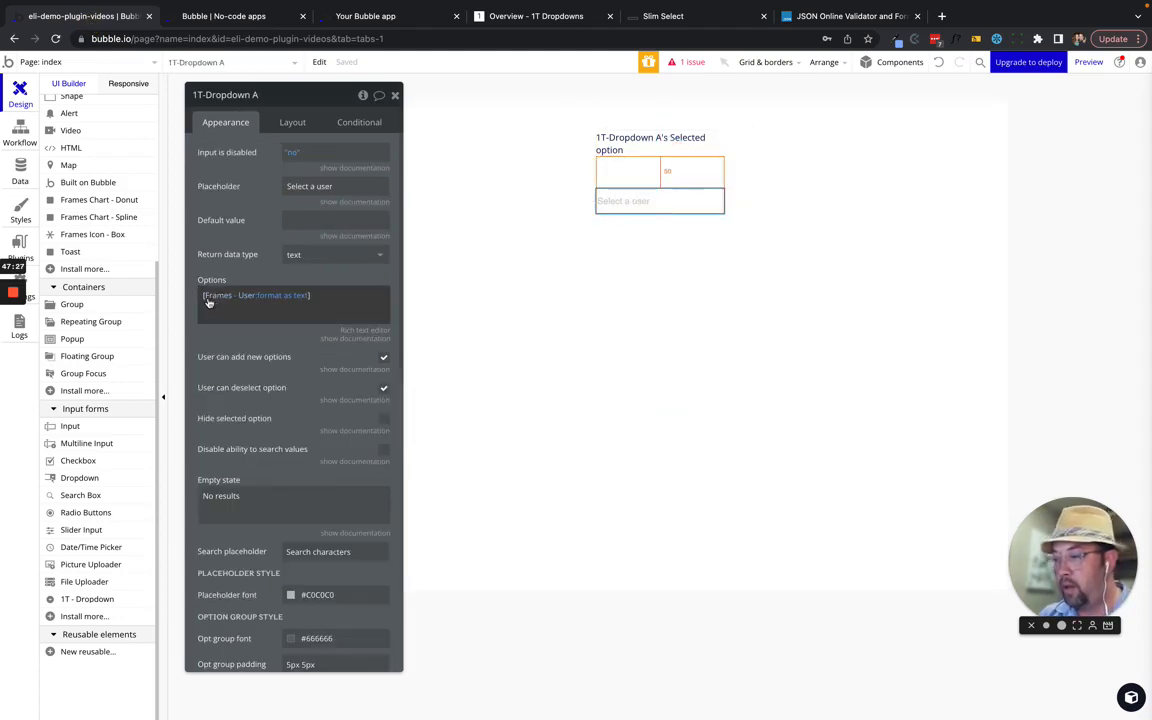
click(274, 296)
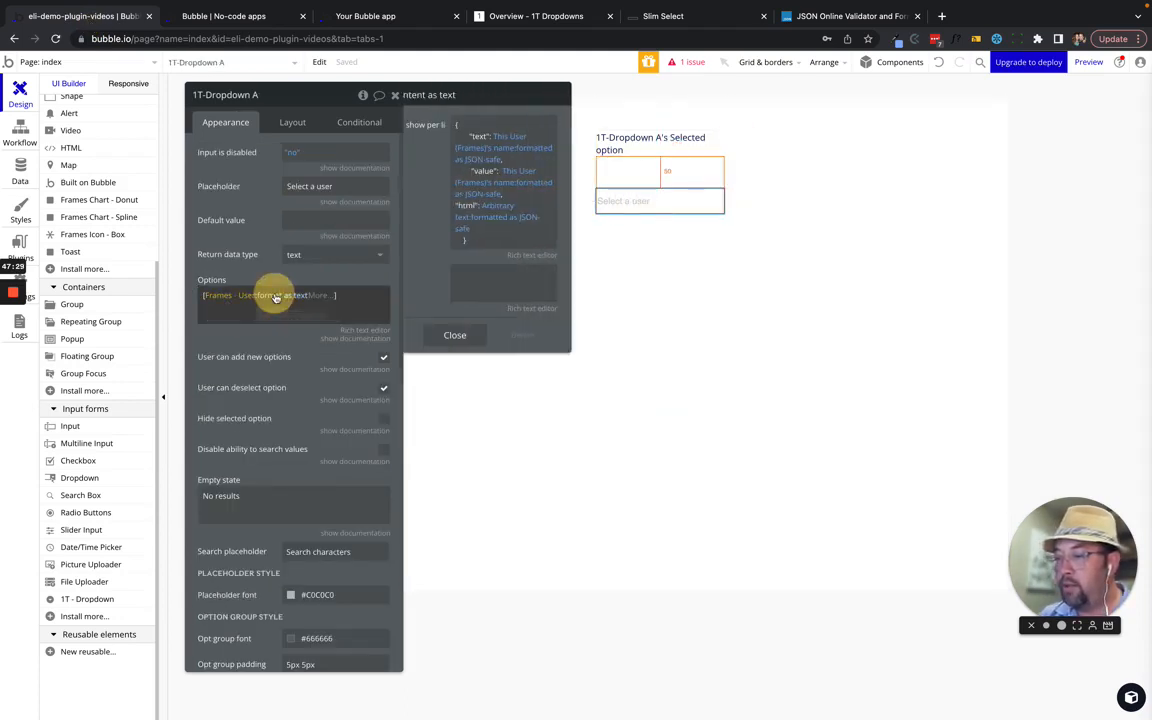
click(586, 283)
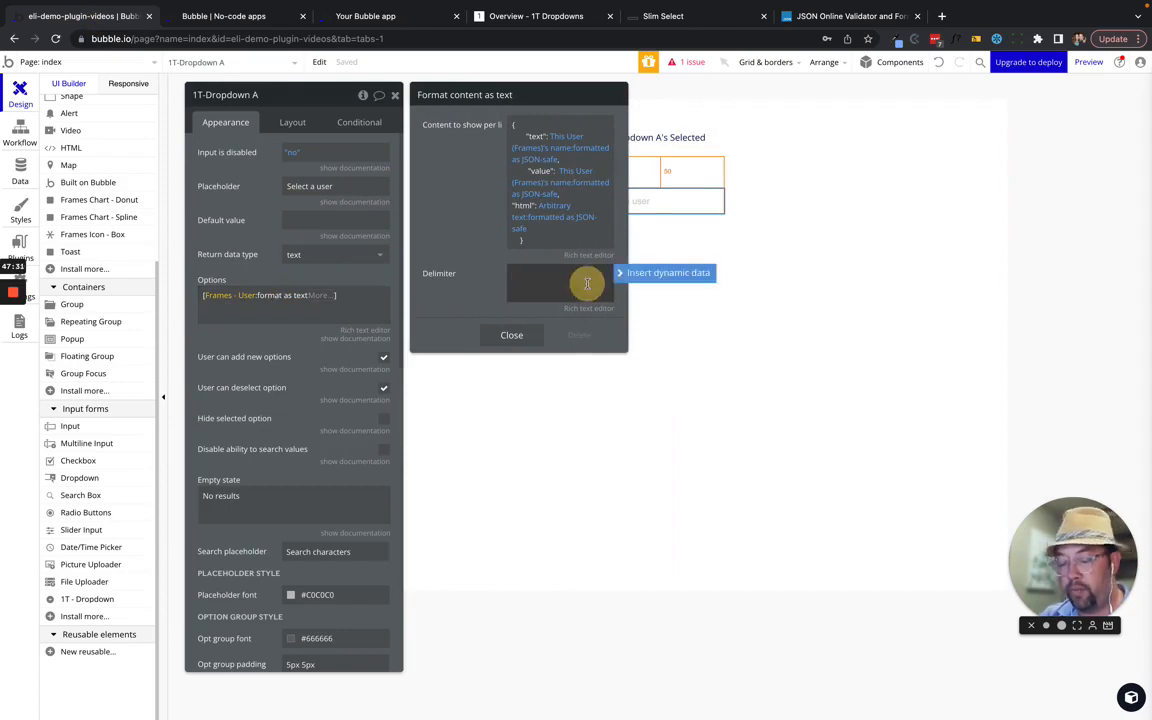
text(,)
click(465, 206)
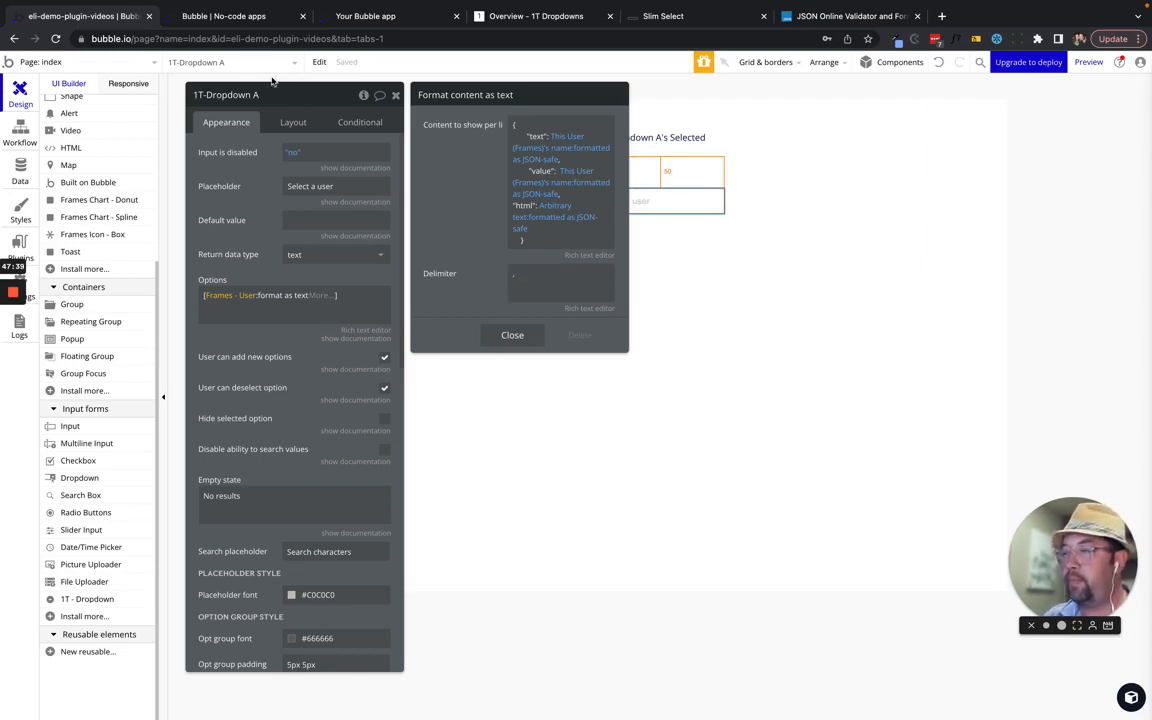
- Reload the app preview and look through the dropdown's user options with image, name and email
click(232, 17)
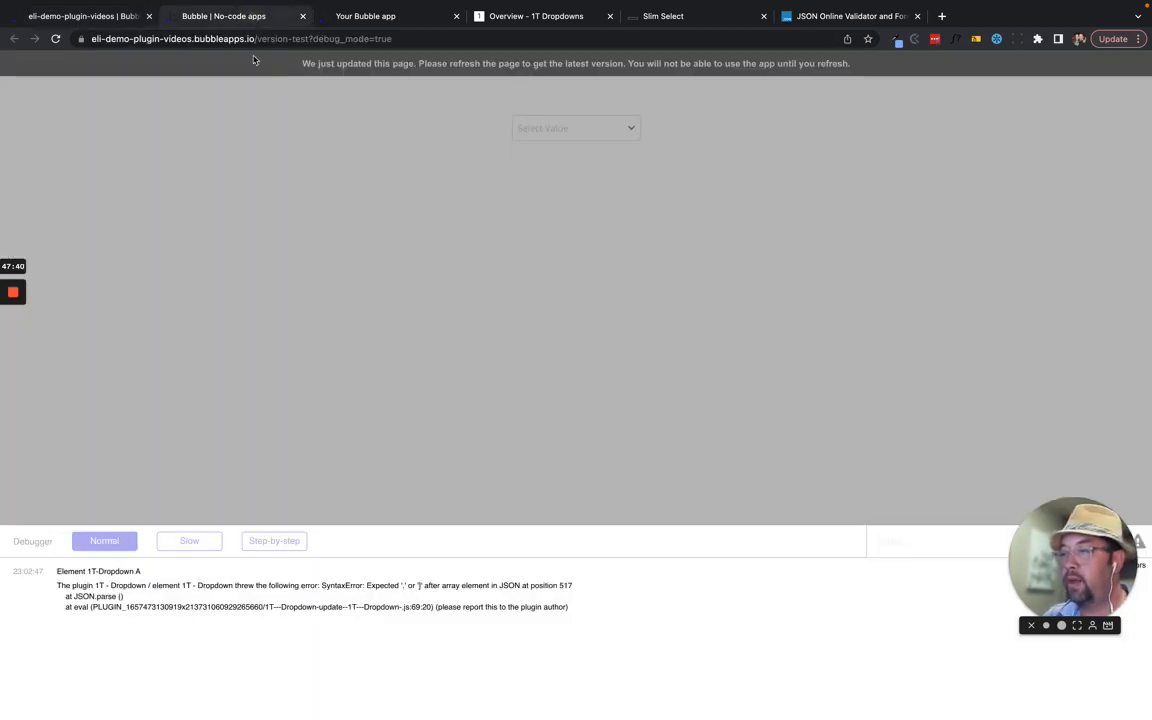
click(55, 40)
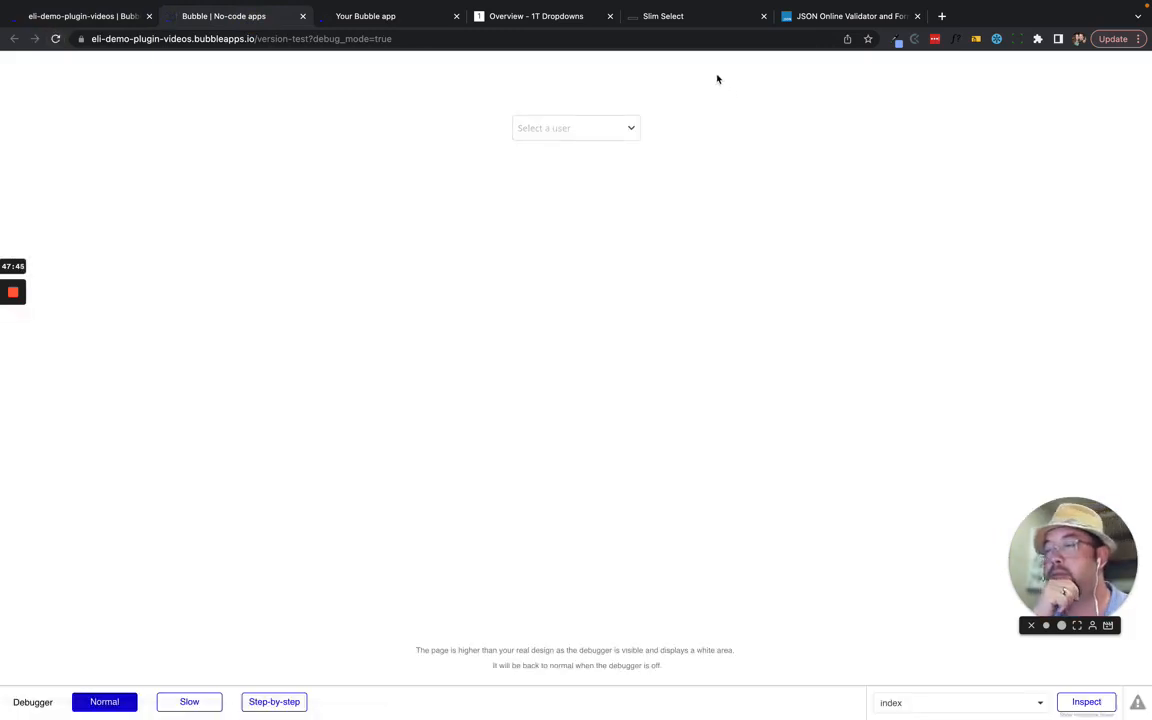
click(620, 127)
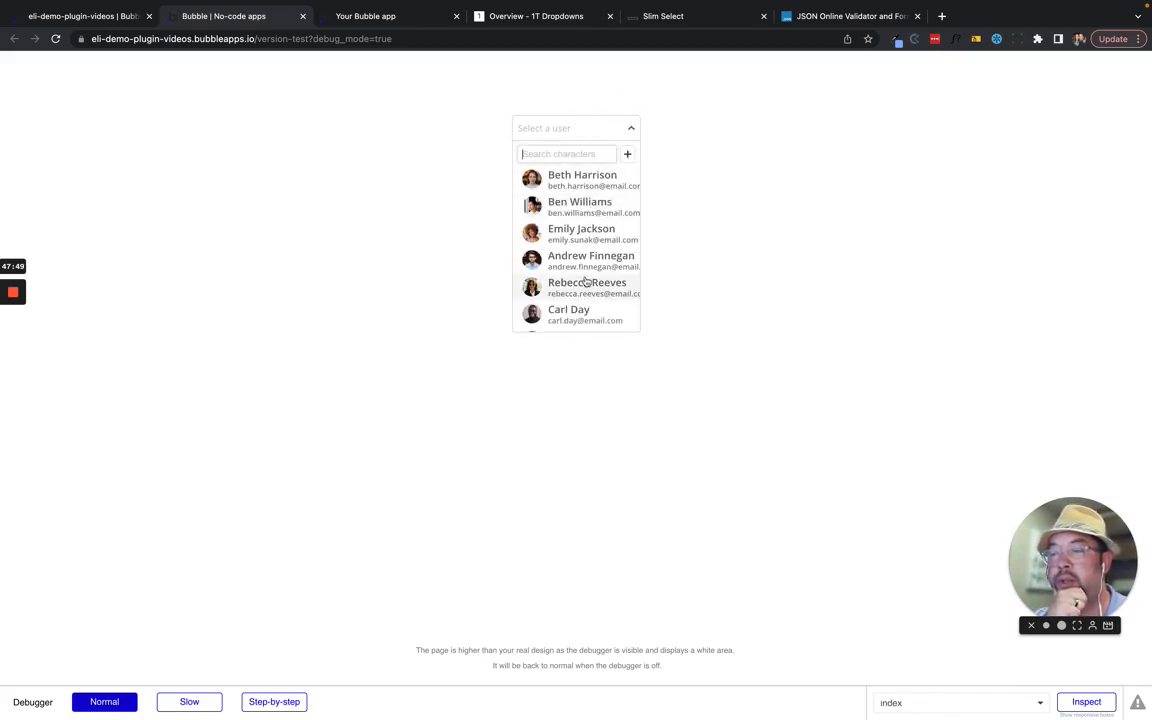
scroll(586, 283, down, 5)
scroll(586, 283, up, 5)
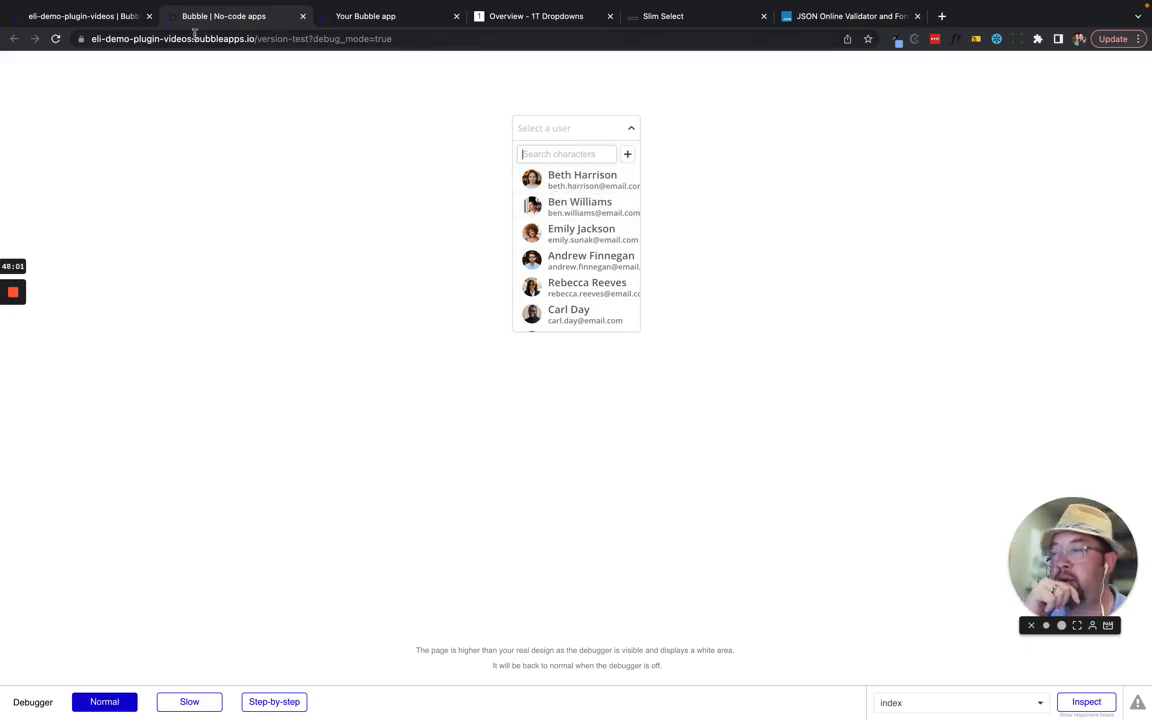
- Back in the Bubble editor, set 1T-Dropdown A's option padding to 0px
click(77, 18)
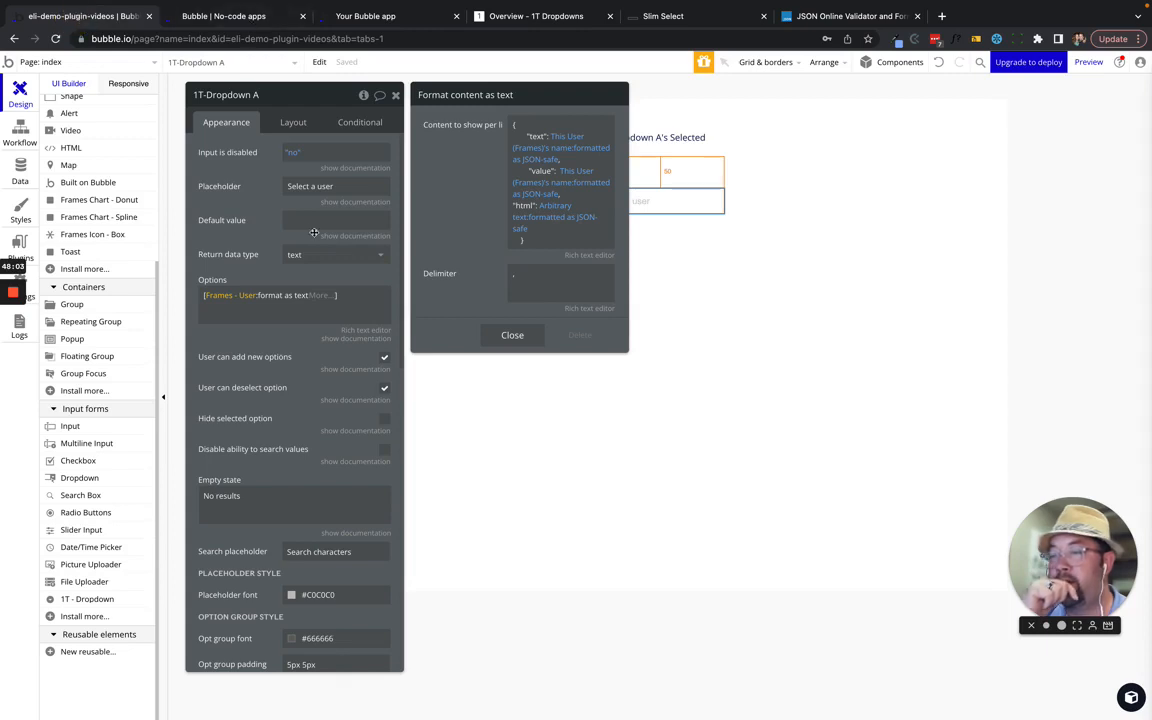
click(241, 252)
scroll(280, 400, down, 7)
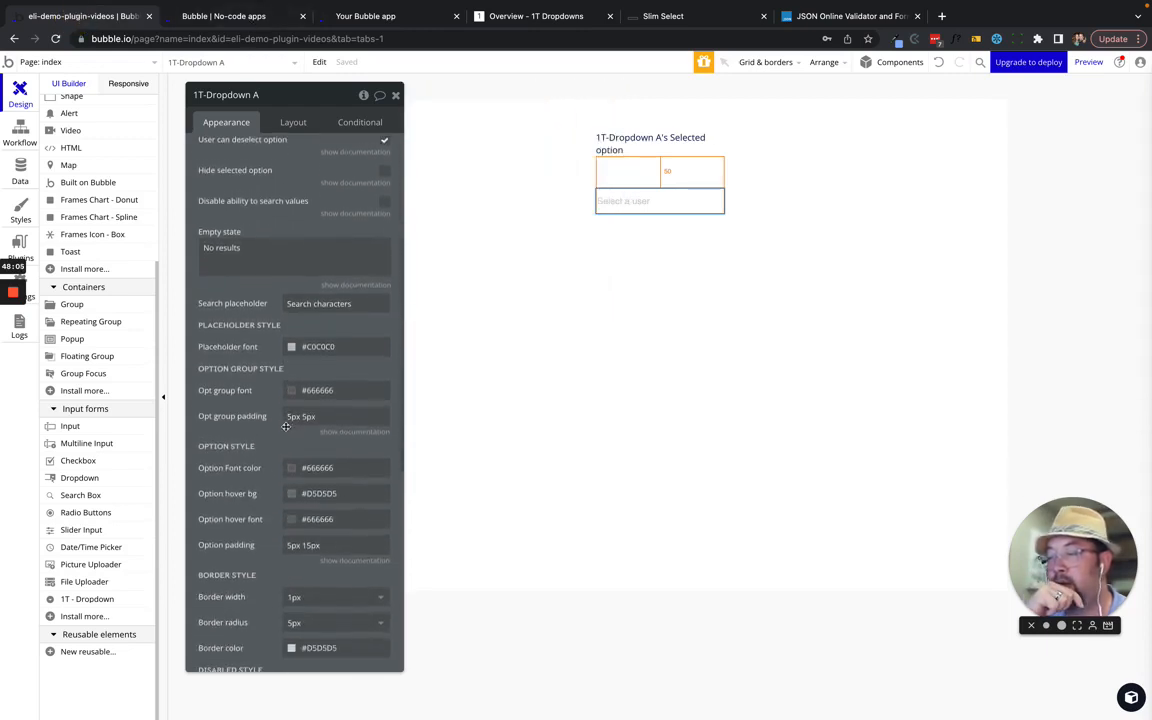
scroll(286, 427, down, 3)
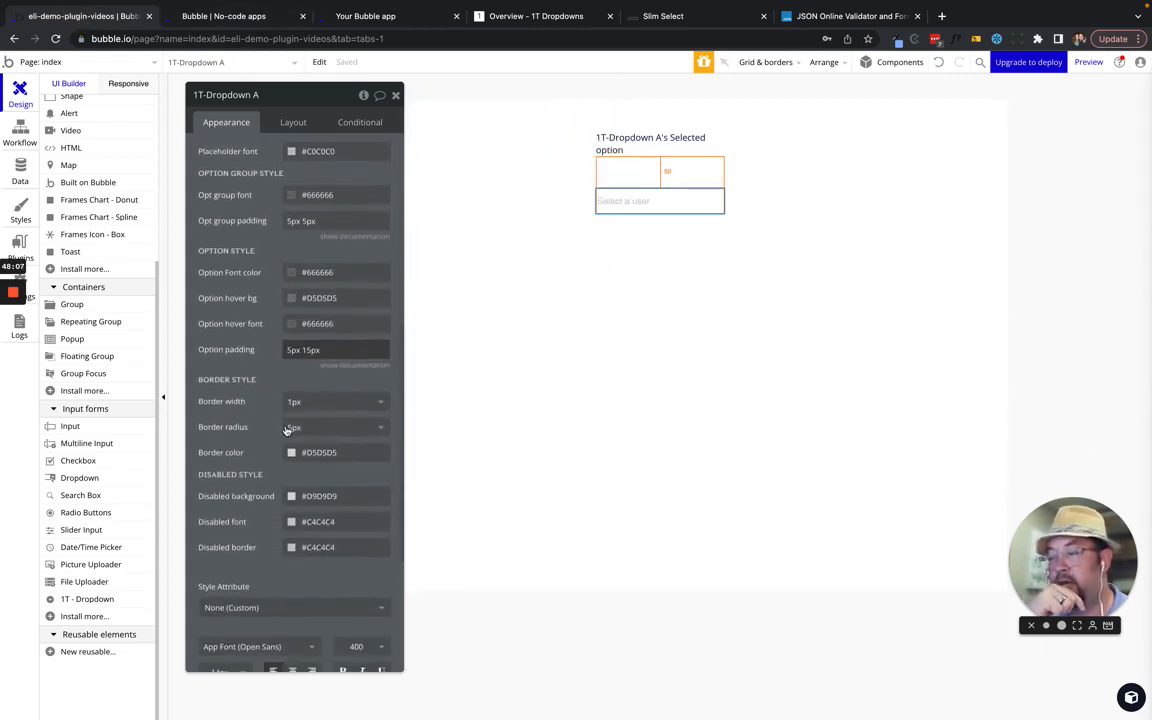
double_click(313, 350)
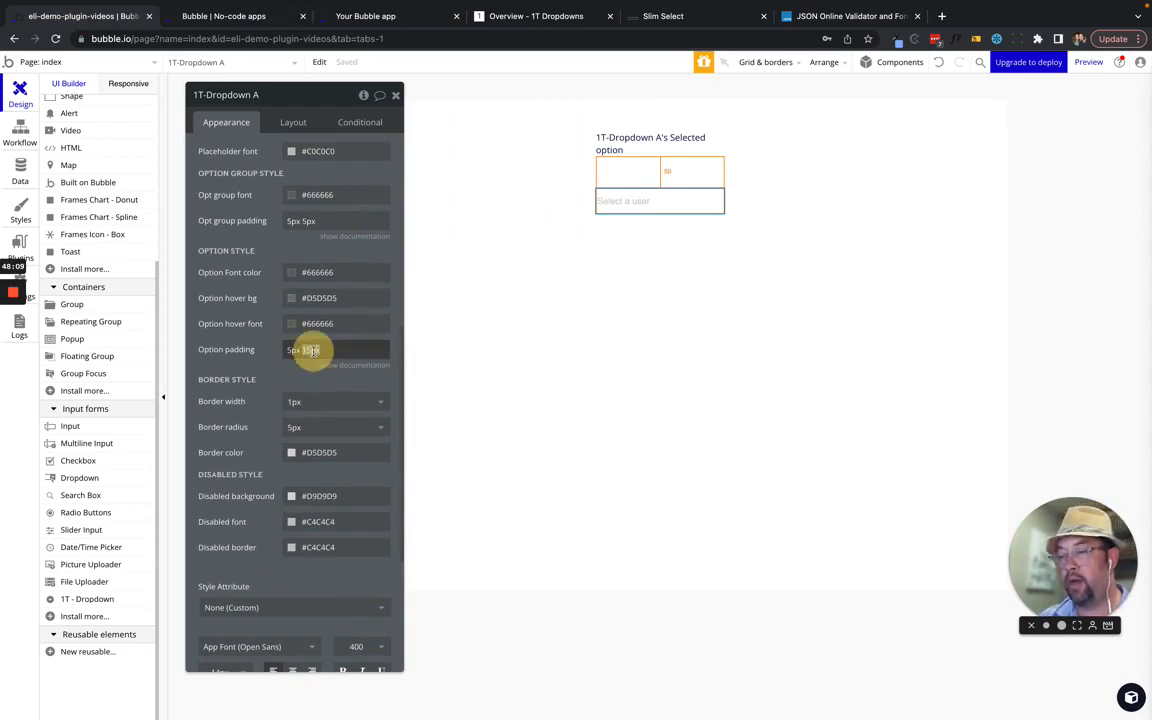
triple_click(313, 351)
text(0px)
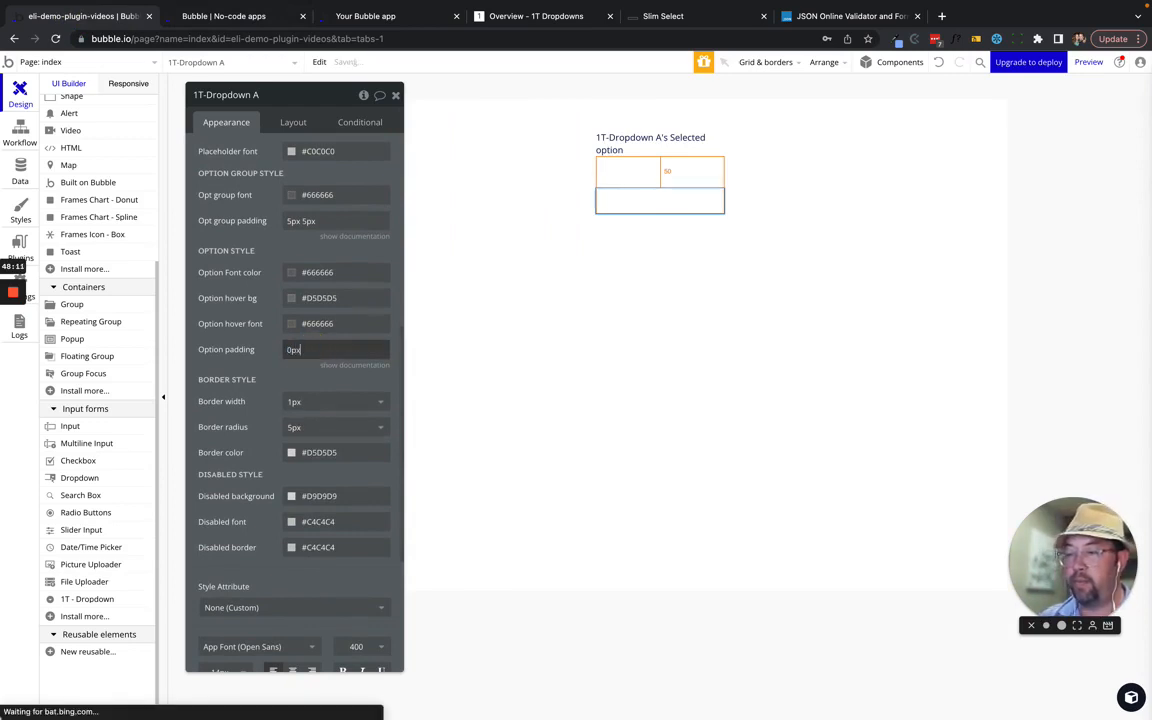
click(262, 311)
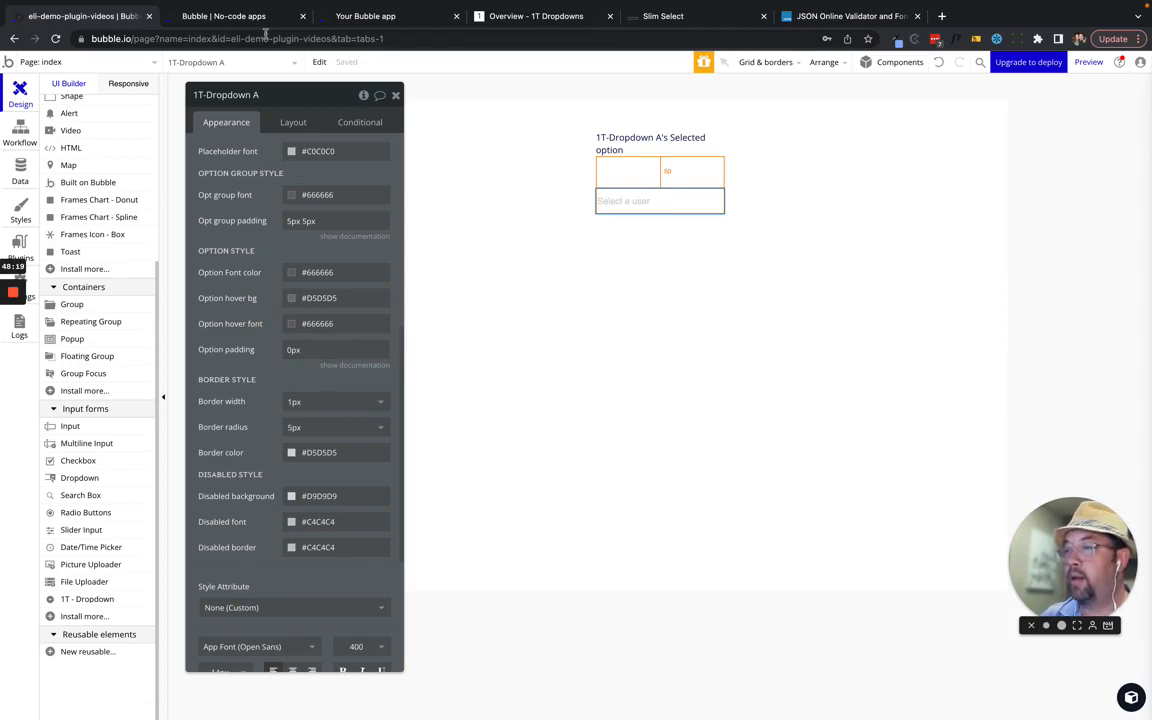
- Refresh the app preview and check the option spacing in the expanded user dropdown
click(218, 16)
click(227, 73)
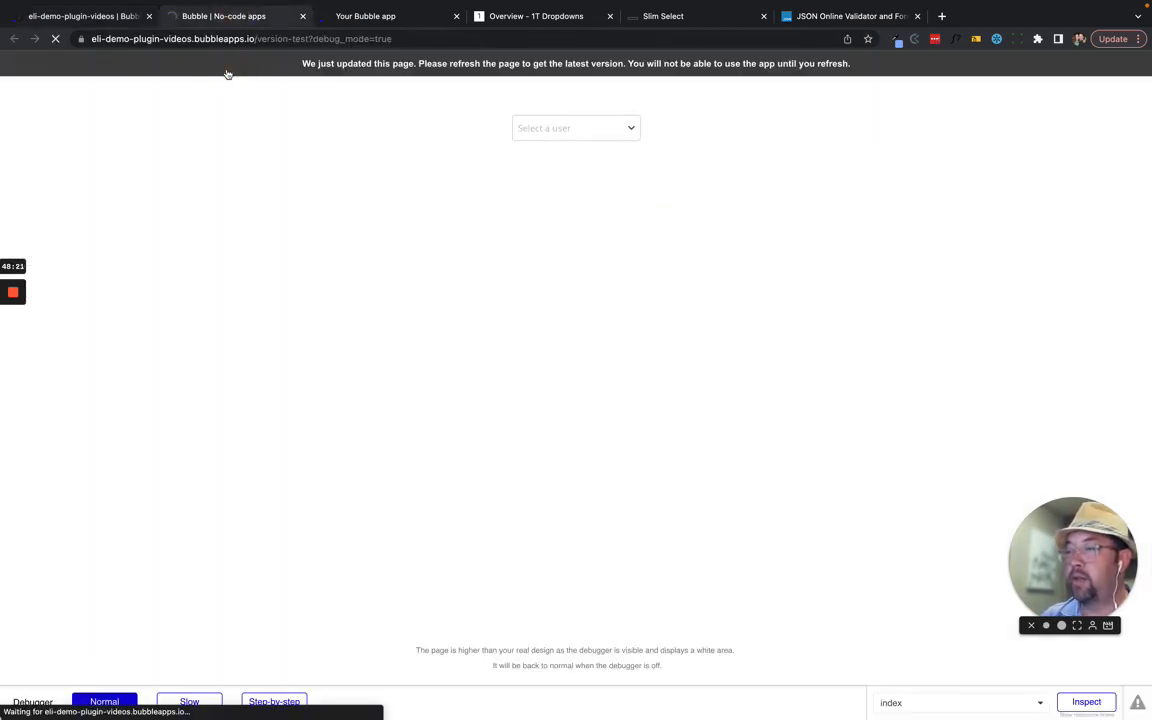
click(609, 128)
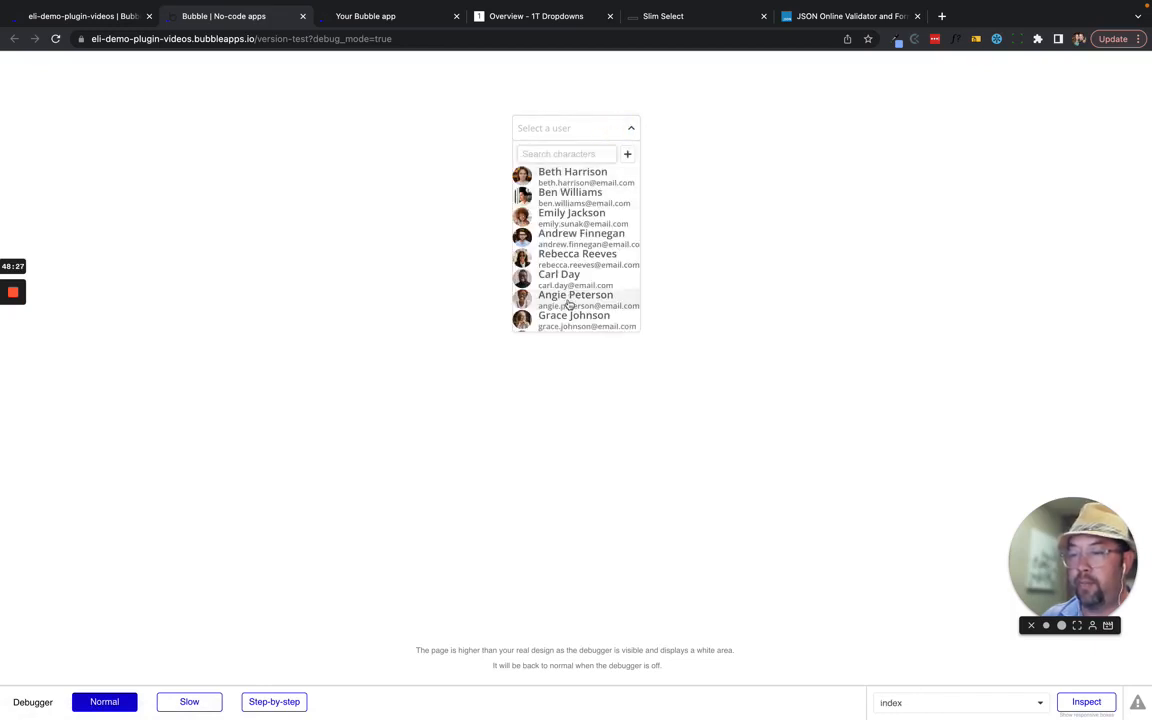
scroll(566, 285, down, 3)
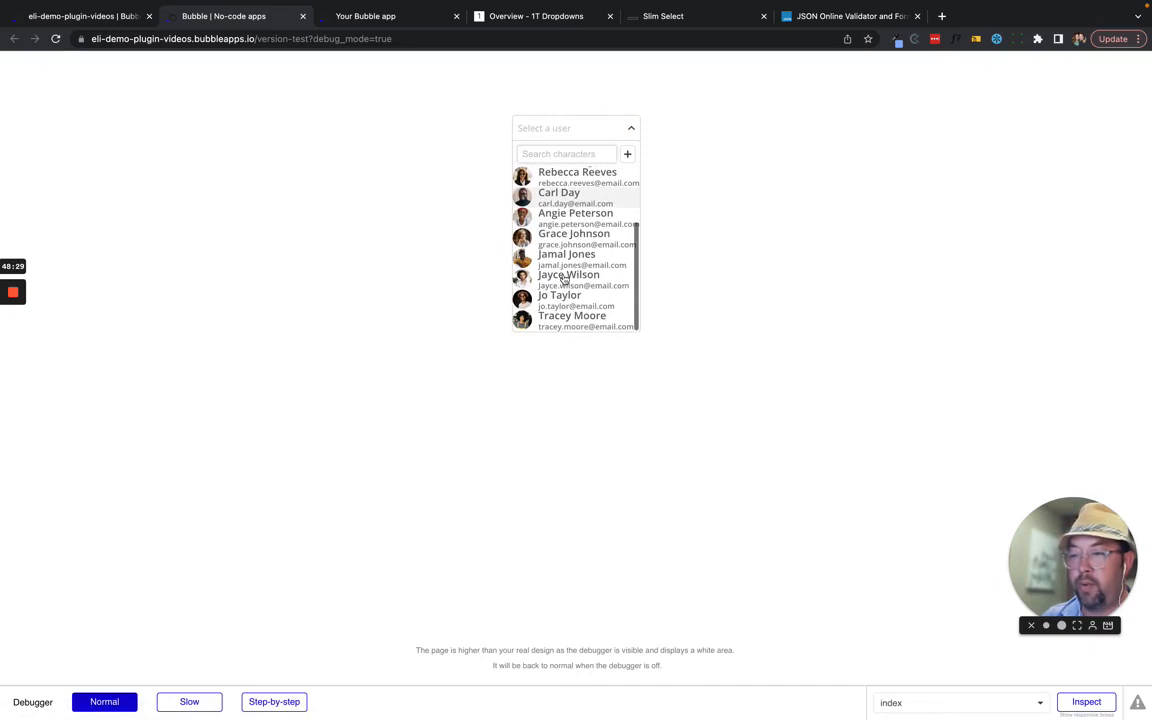
- Return to the Bubble editor and add padding:5px; to the outer div's style in 1T-Dropdown A's Options format as text
scroll(565, 280, up, 3)
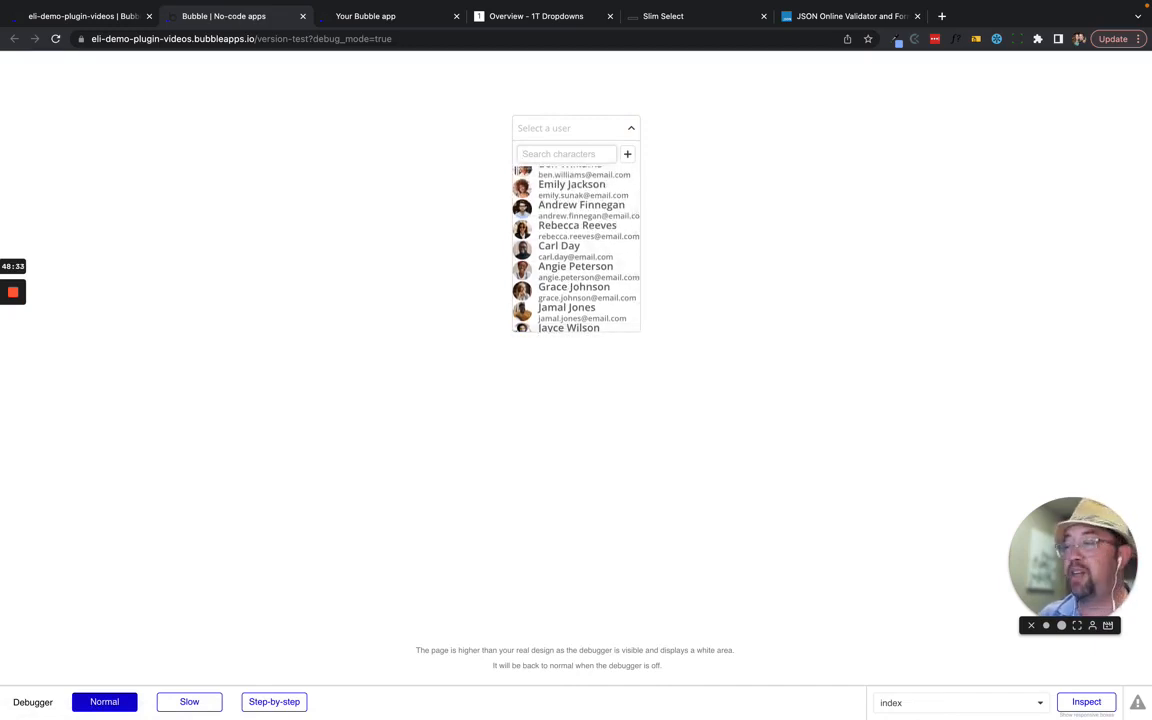
click(105, 20)
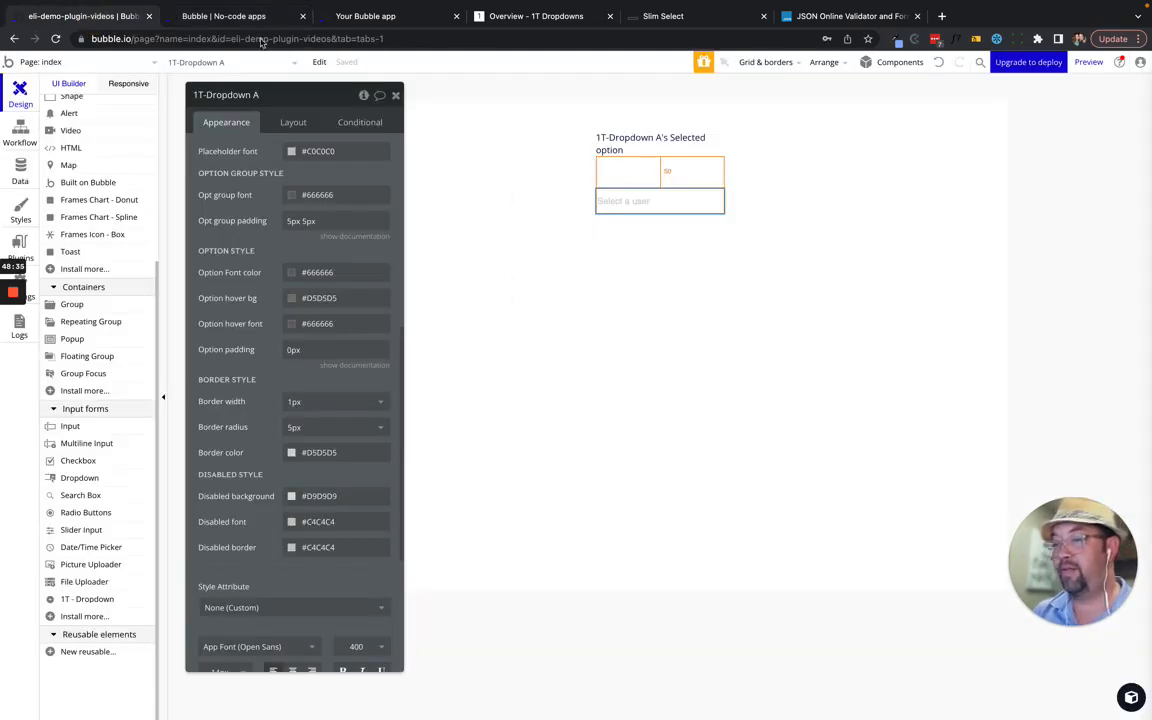
scroll(300, 226, up, 5)
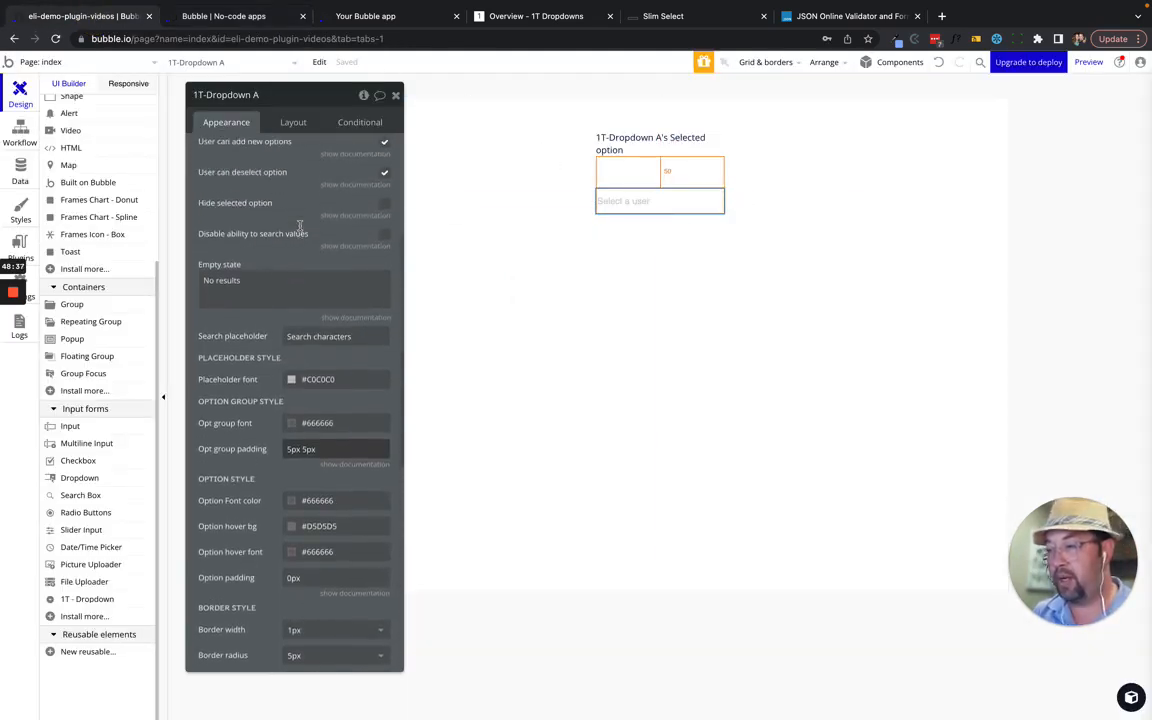
scroll(300, 226, up, 4)
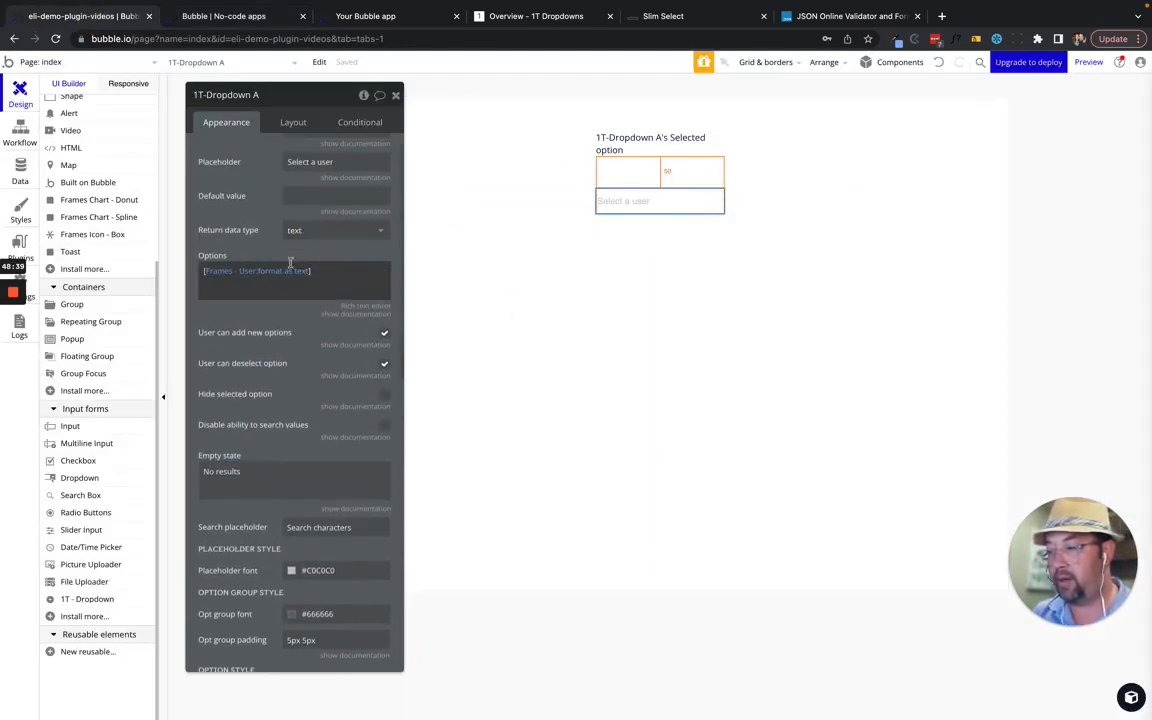
click(288, 276)
click(555, 207)
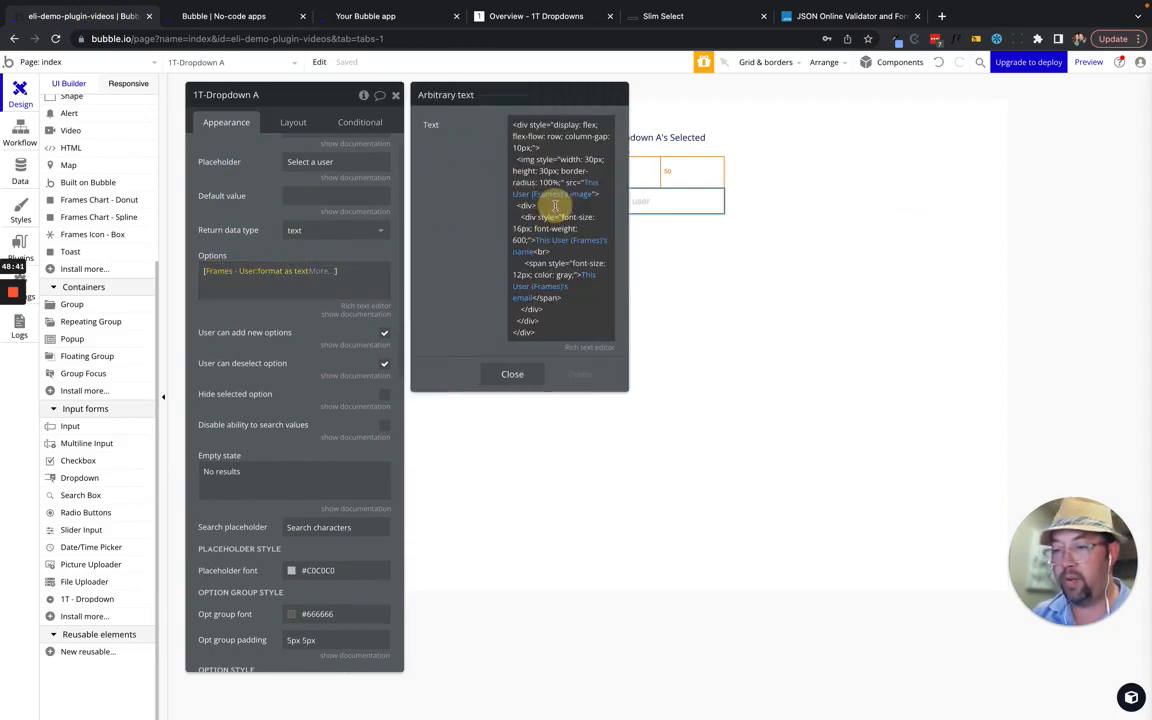
click(531, 149)
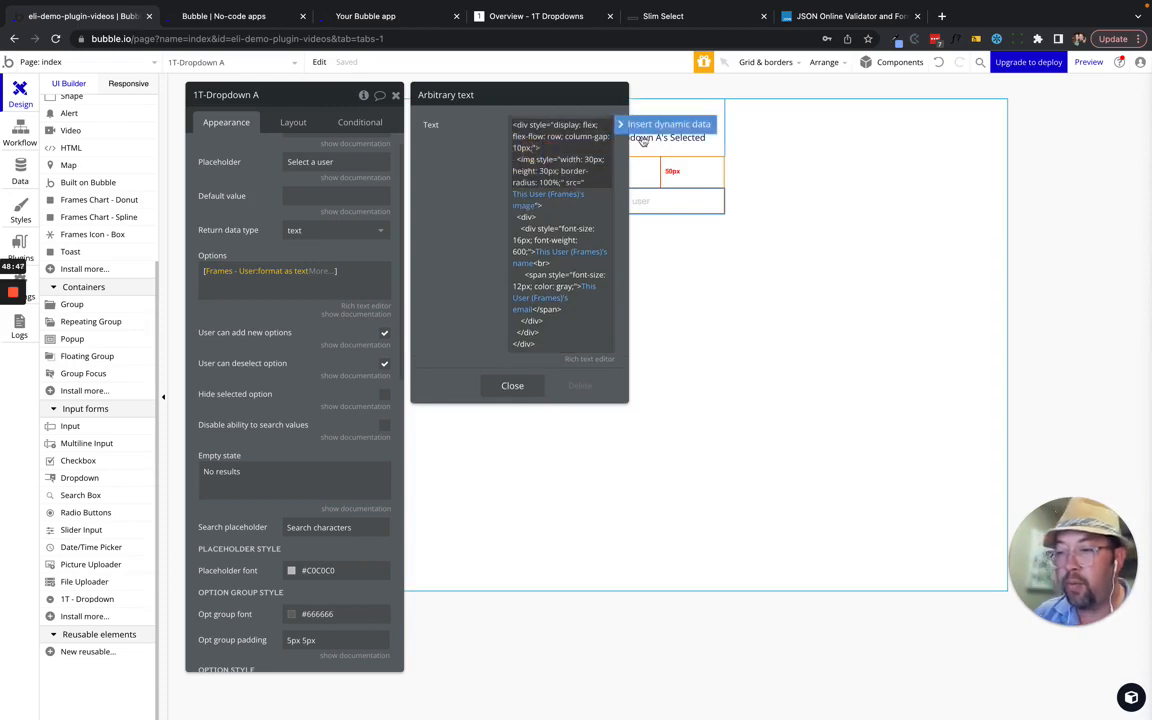
text(padding:5px;)
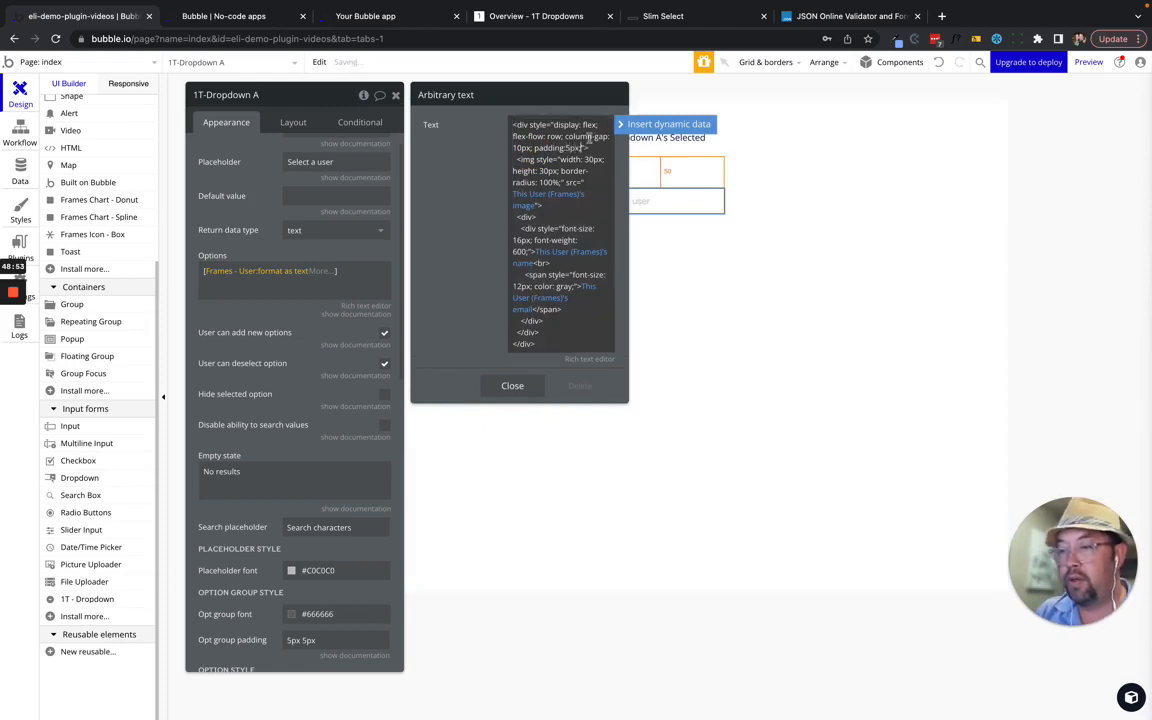
click(425, 115)
- Refresh the app preview and select two different users in turn to check the padded options and the selected display
click(246, 15)
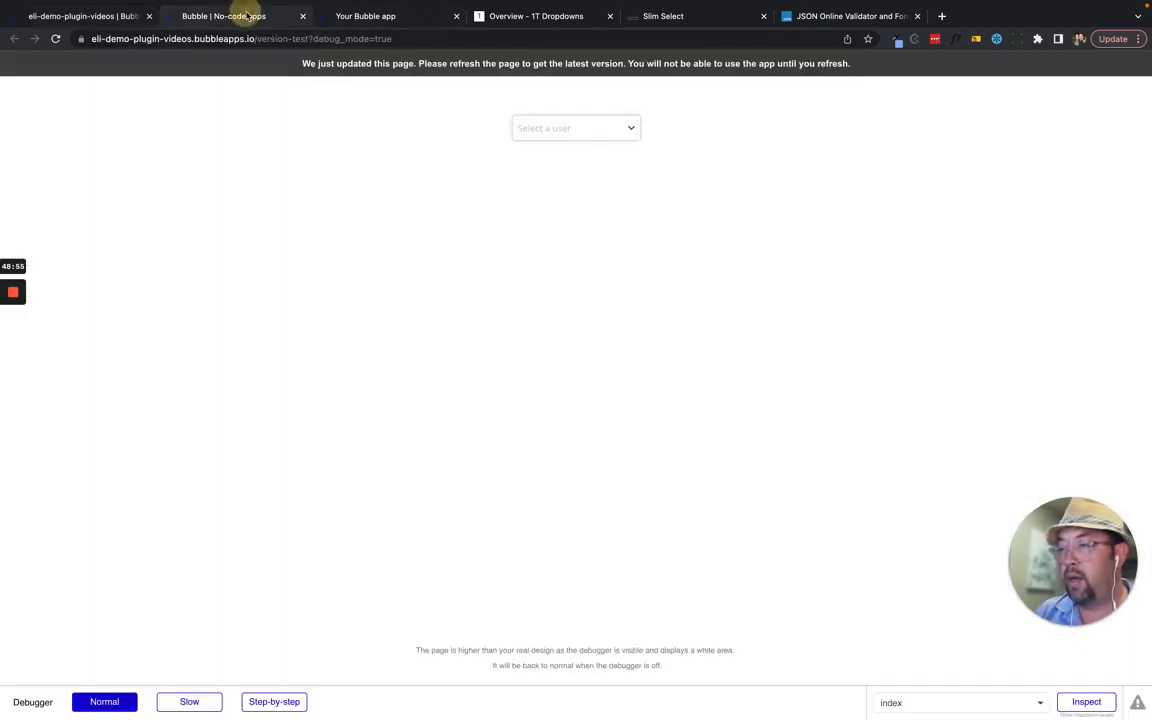
click(256, 62)
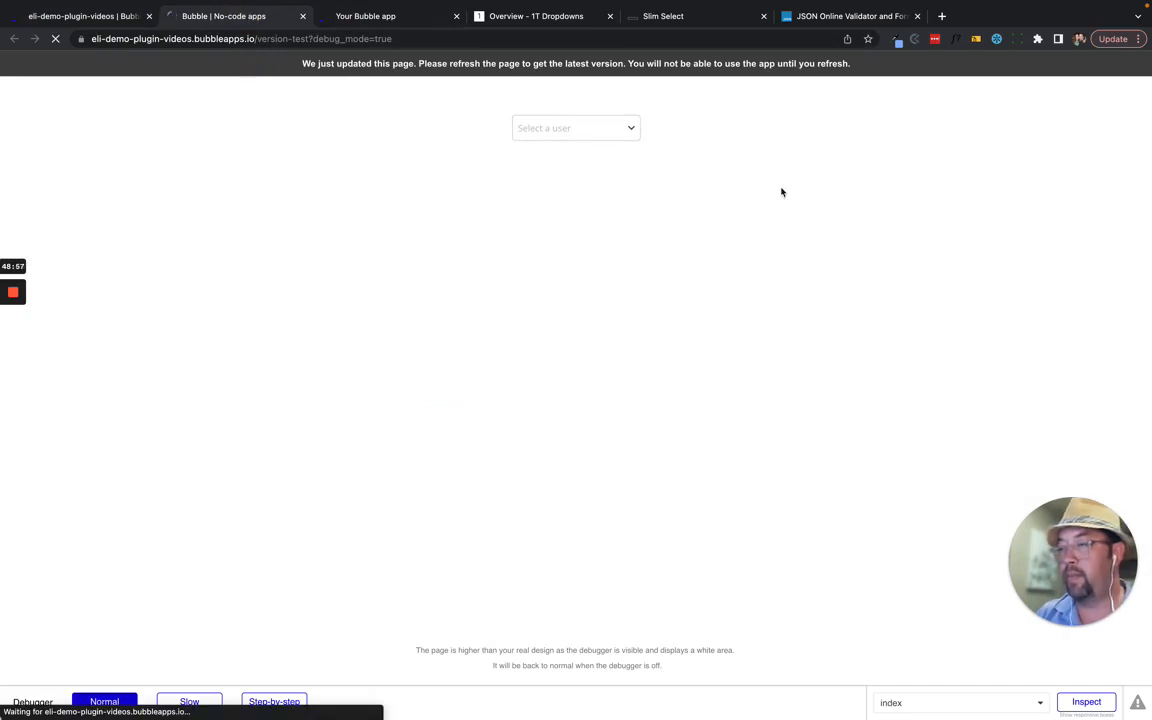
click(601, 133)
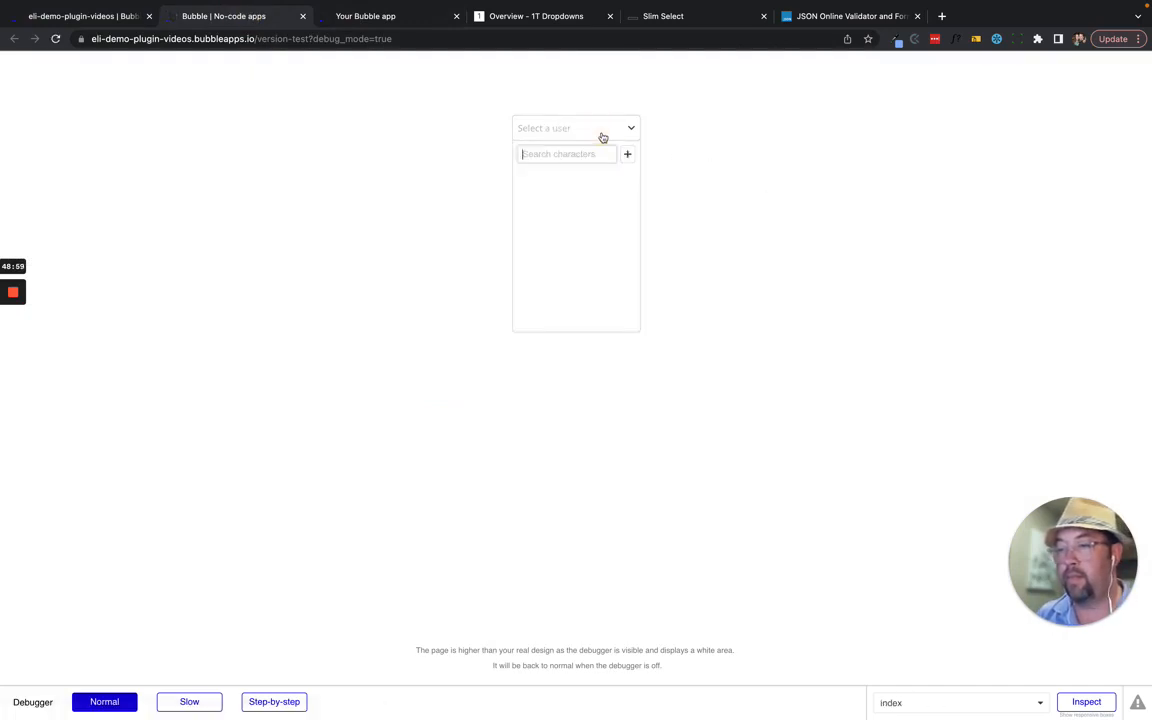
scroll(560, 296, down, 3)
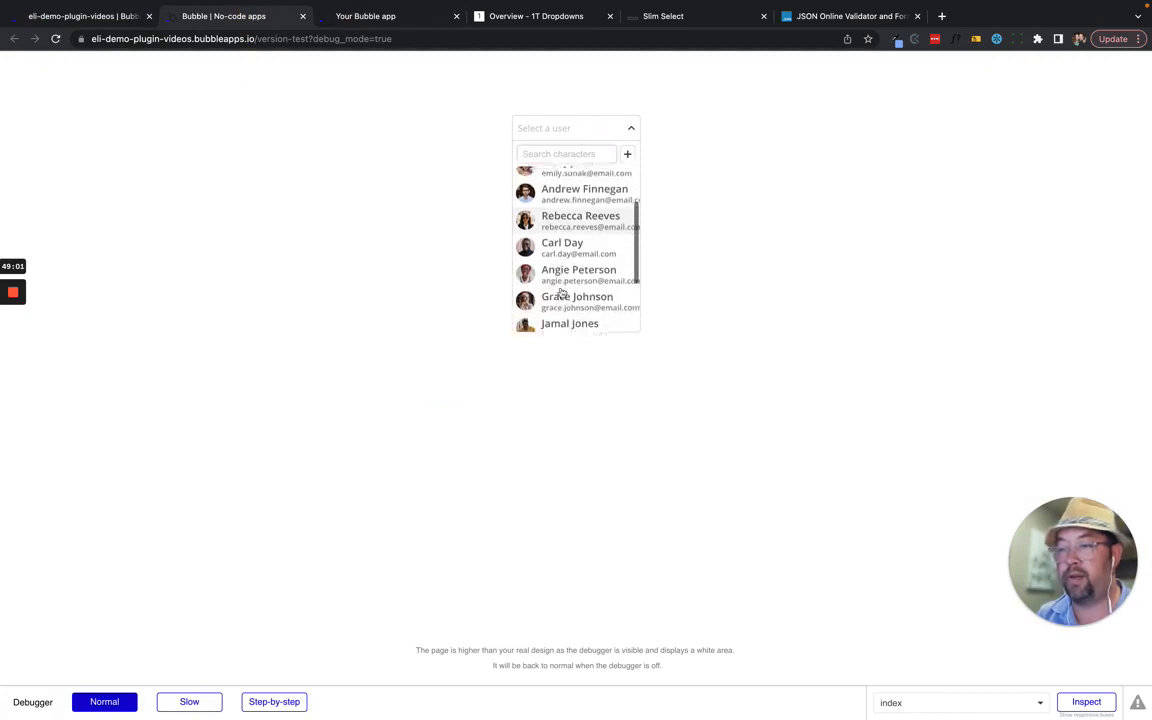
click(555, 225)
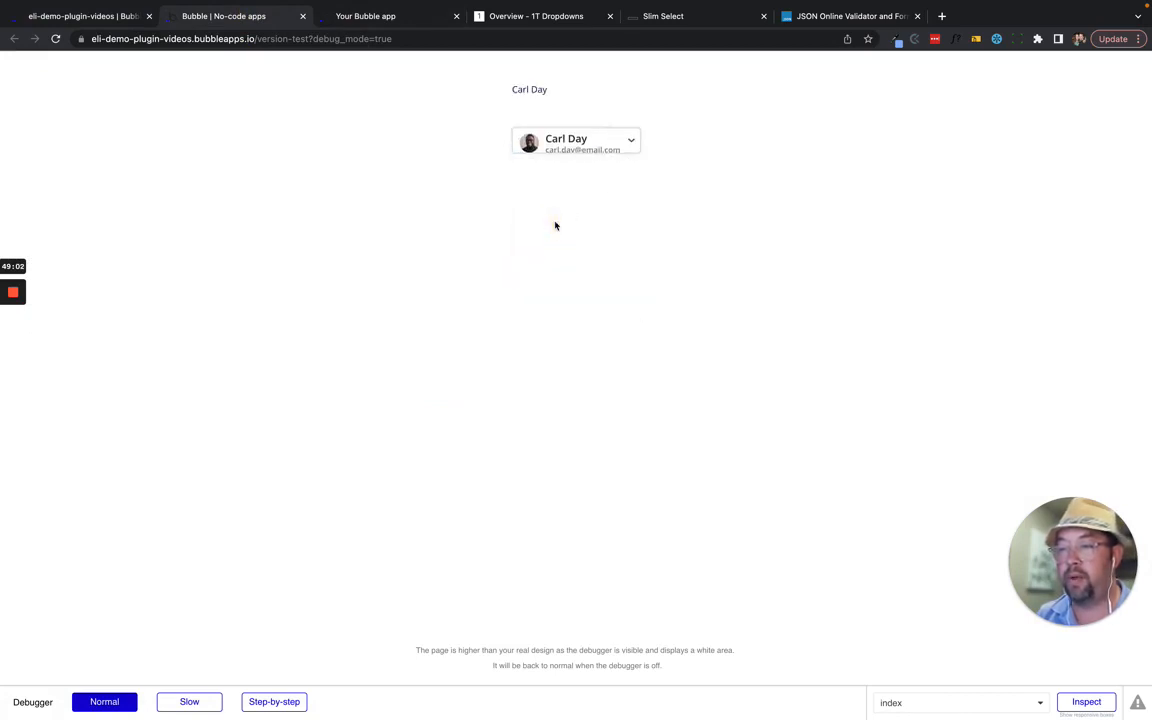
click(560, 145)
click(553, 311)
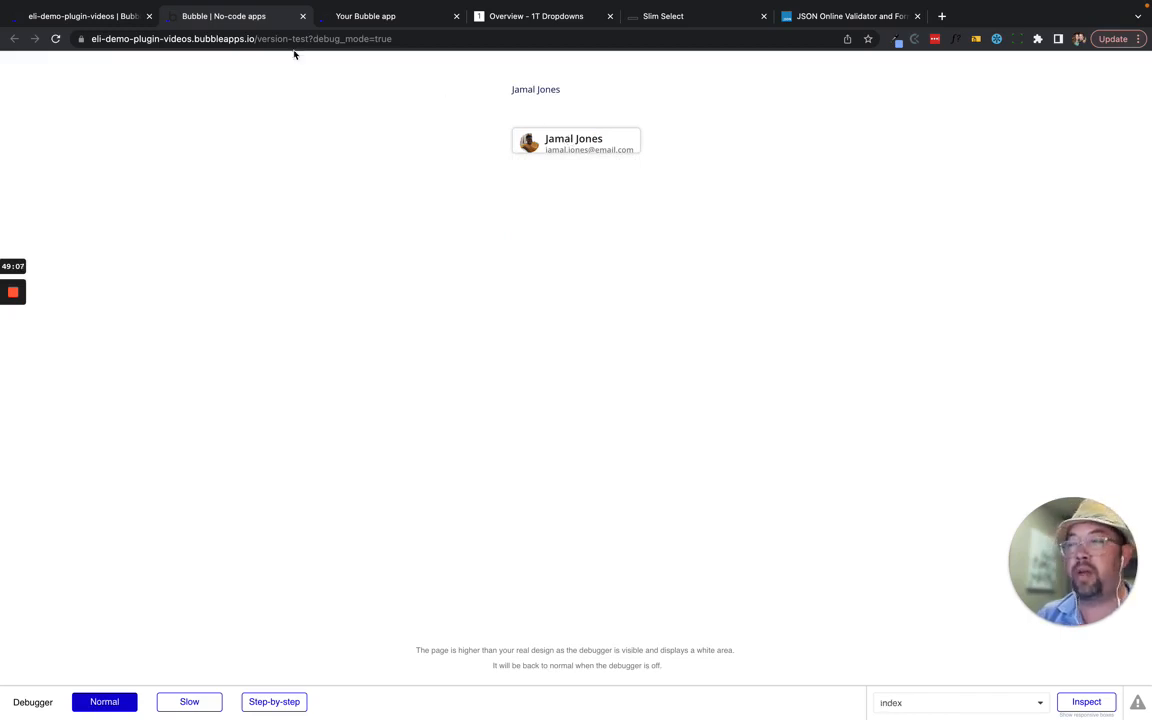
- Back in the Bubble editor, set 1T-Dropdown A's fixed height to 50 px
click(98, 17)
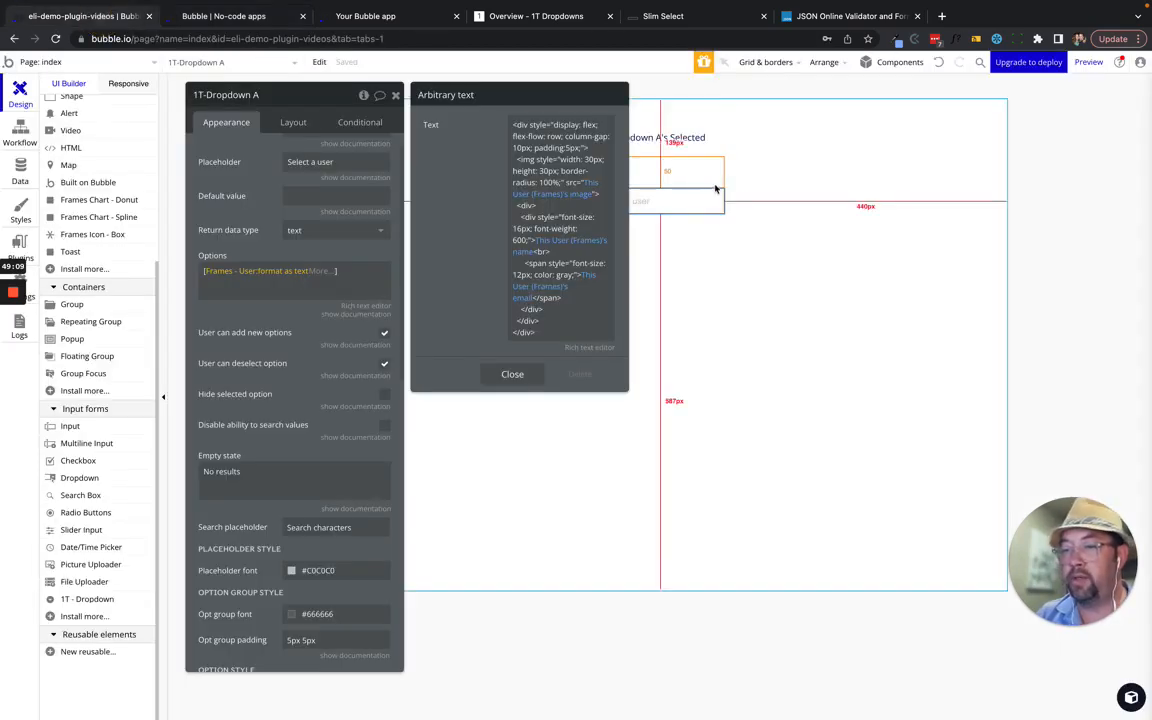
click(694, 203)
click(288, 122)
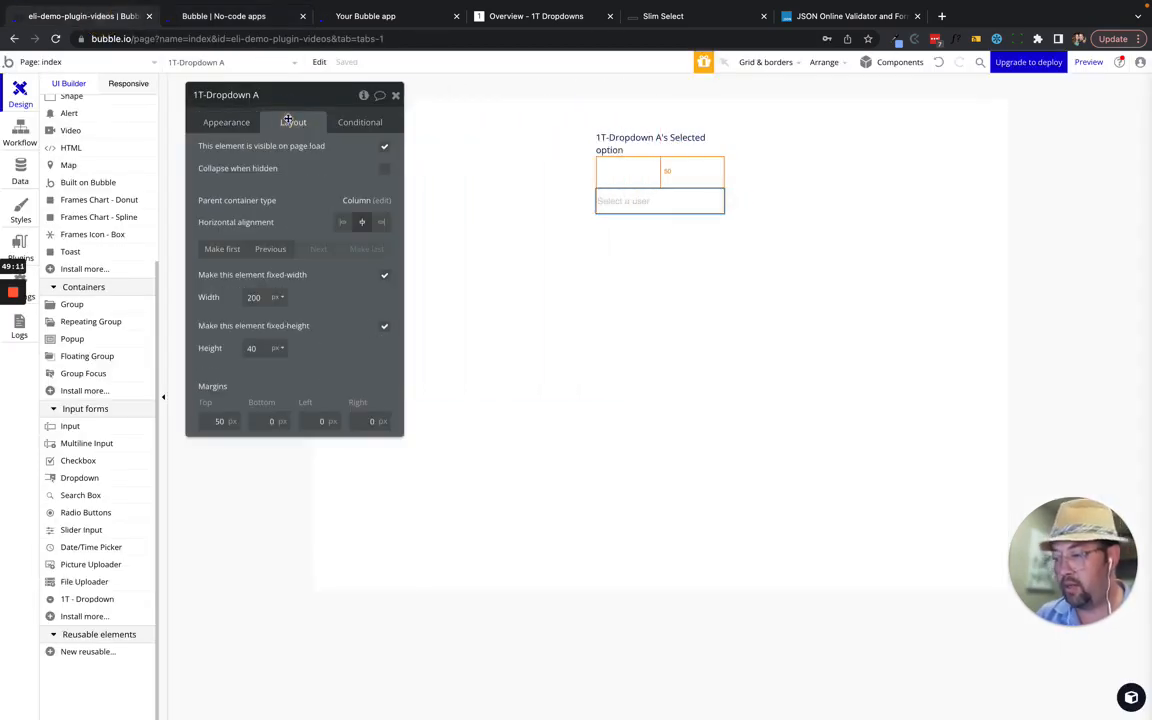
click(252, 348)
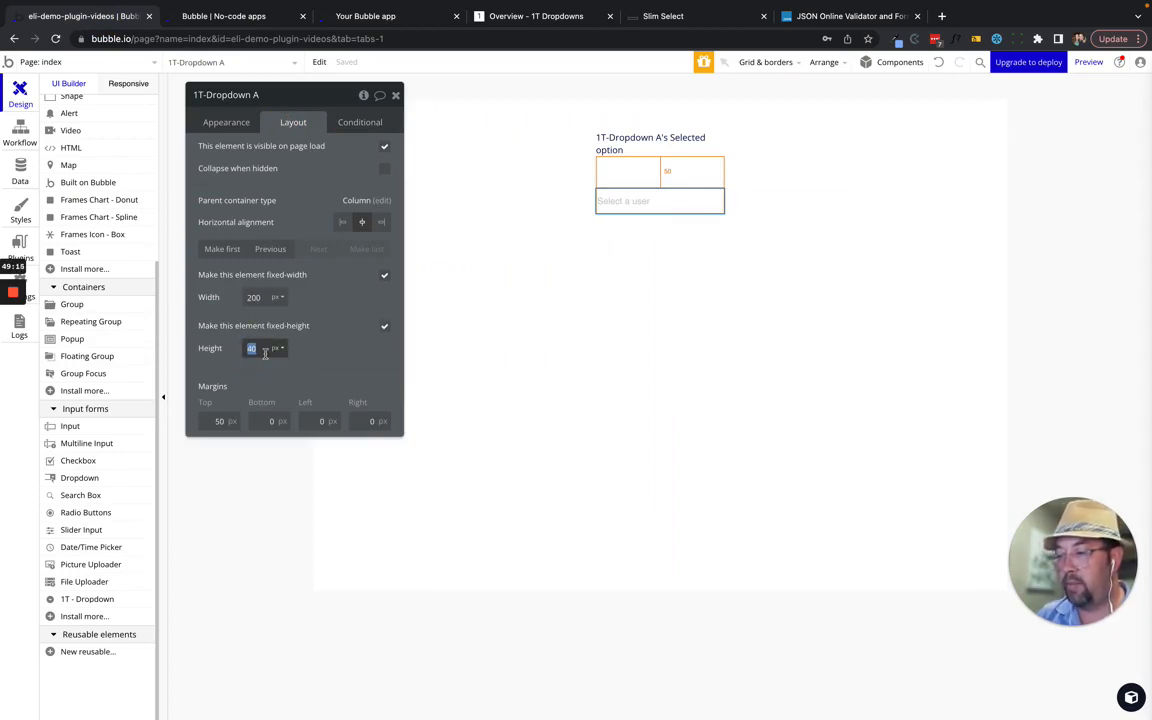
text(50)
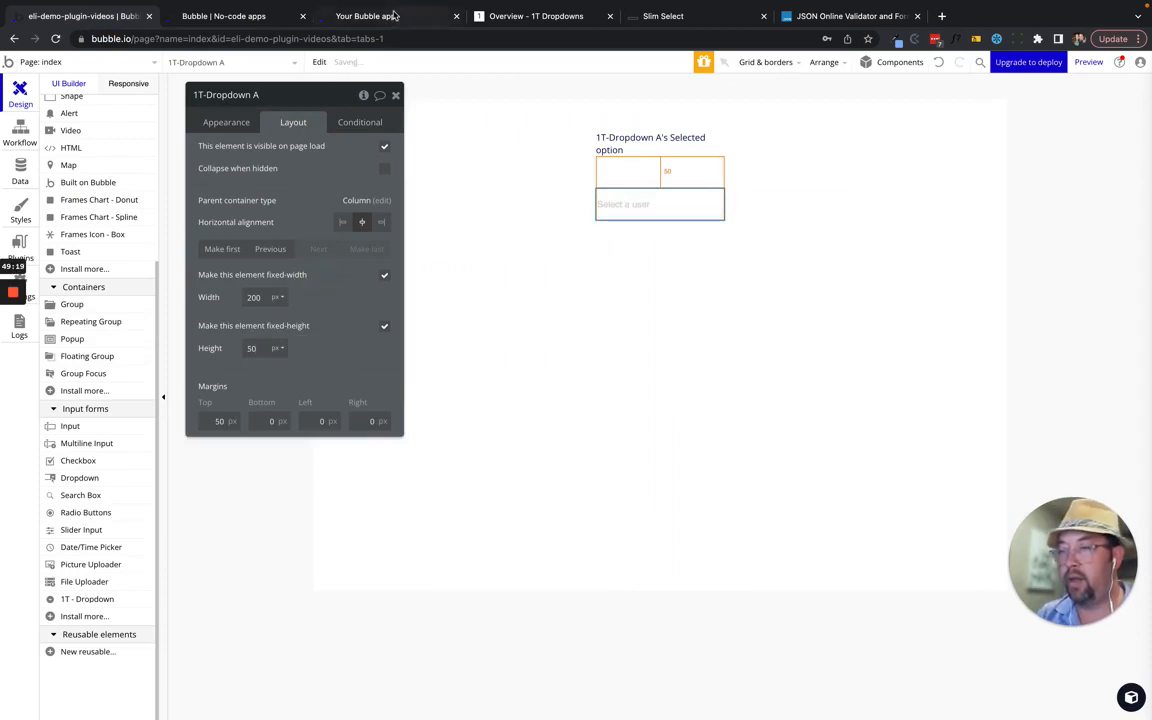
- Check whether the height change has been saved in the Bubble editor and dismiss the save-issue notice
click(224, 18)
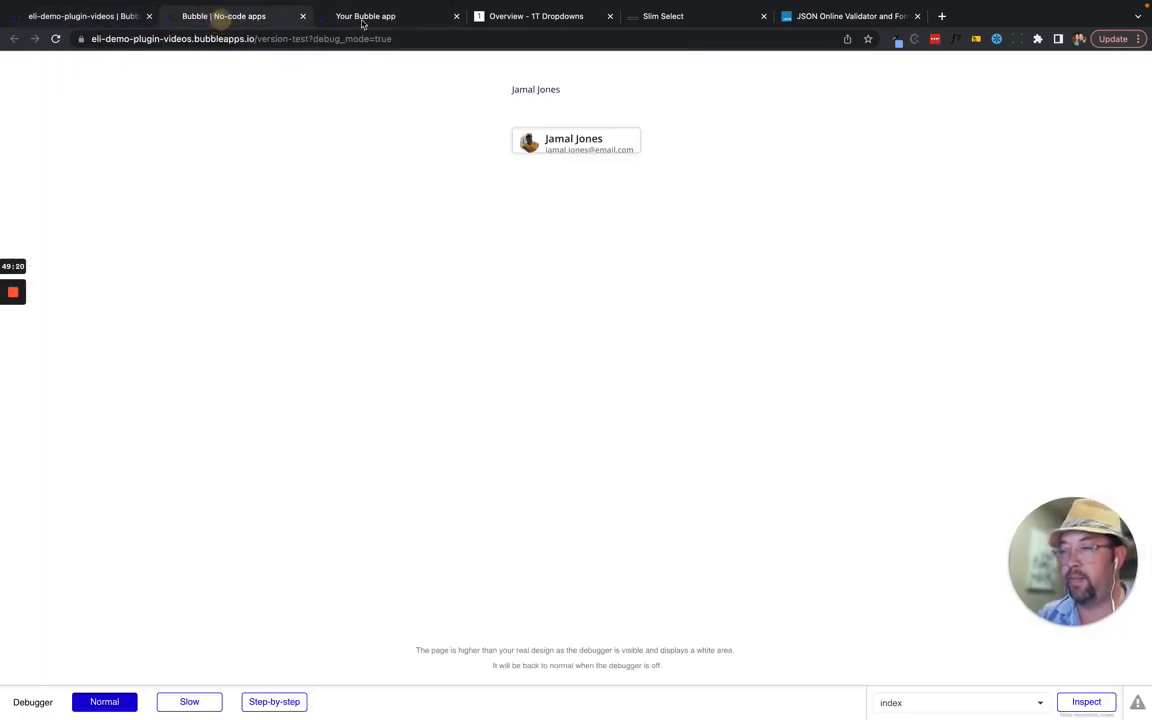
click(63, 14)
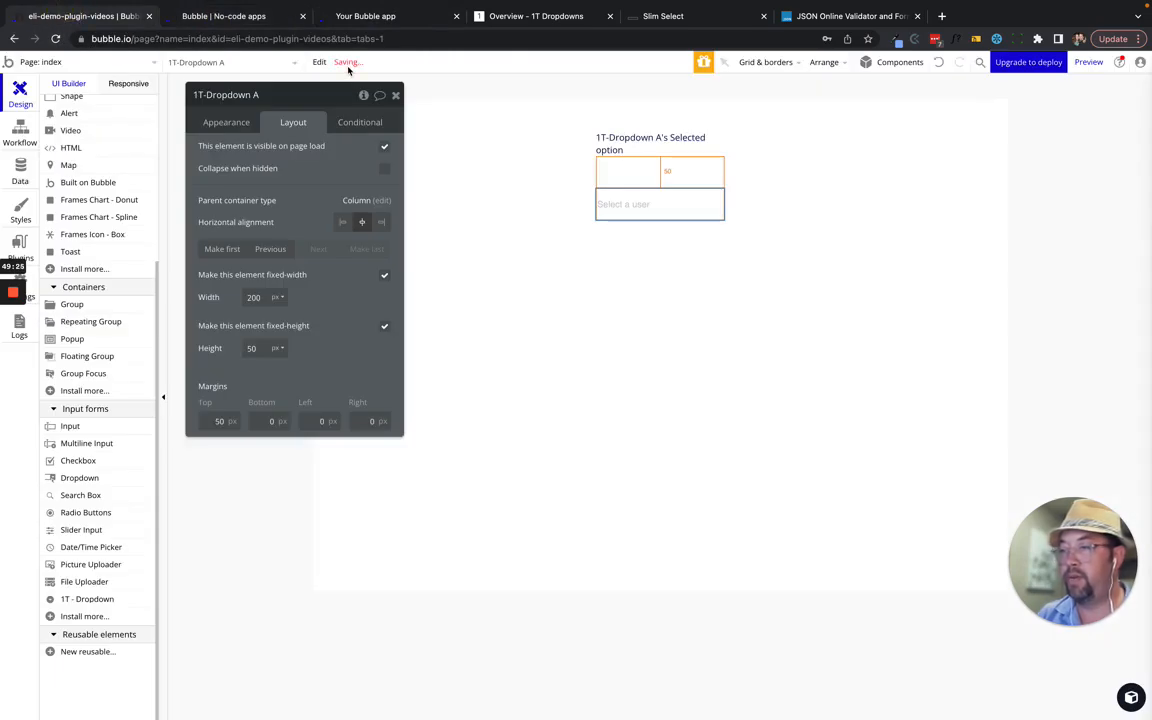
drag(274, 153, 314, 205)
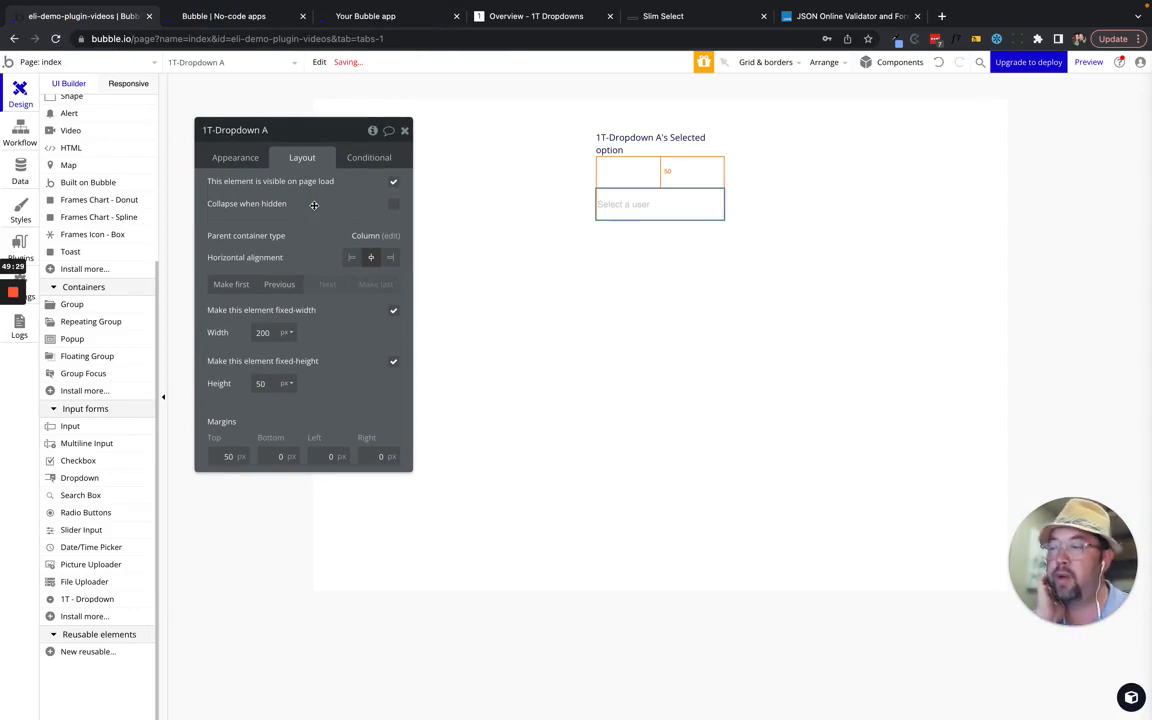
mouse_move(12, 322)
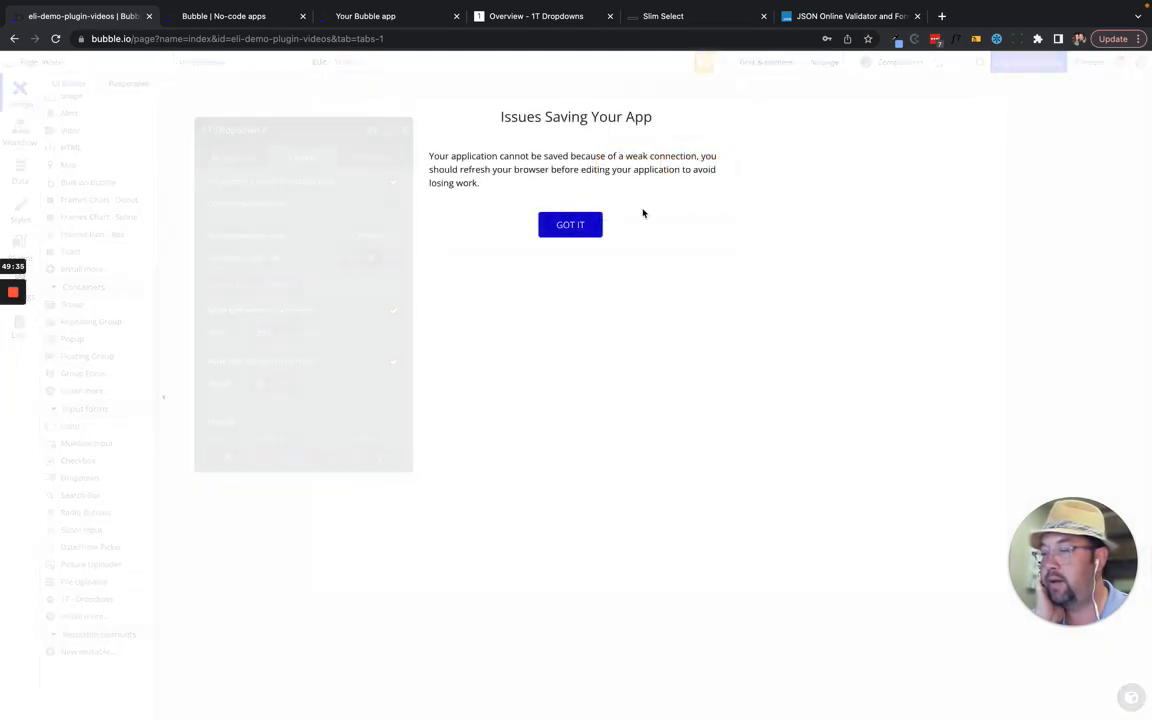
click(570, 225)
mouse_move(4, 317)
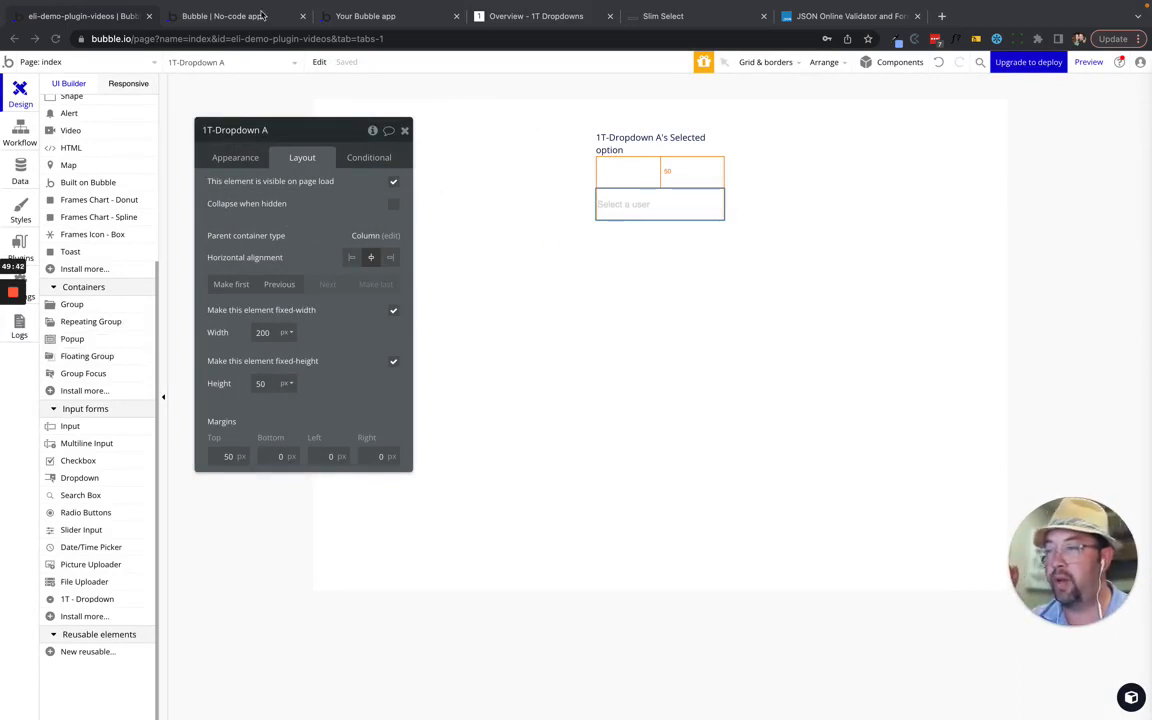
- Refresh the app preview and select a user to check how the image, name and email fit the taller dropdown
click(228, 15)
click(210, 60)
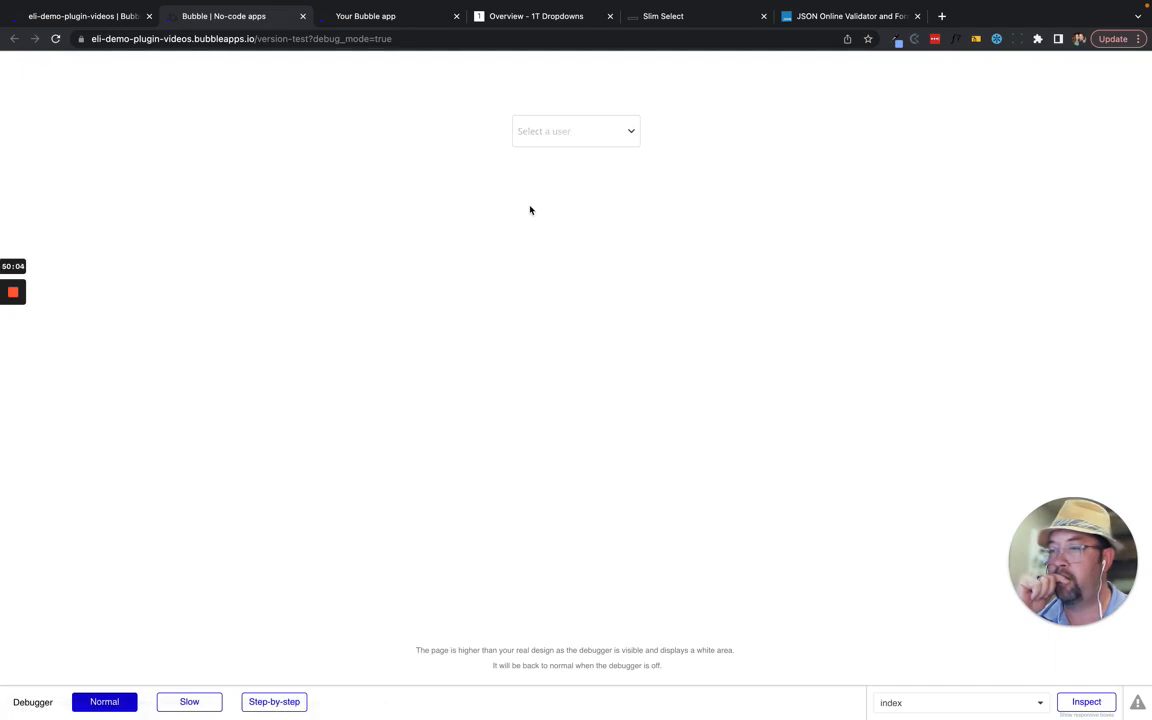
click(607, 134)
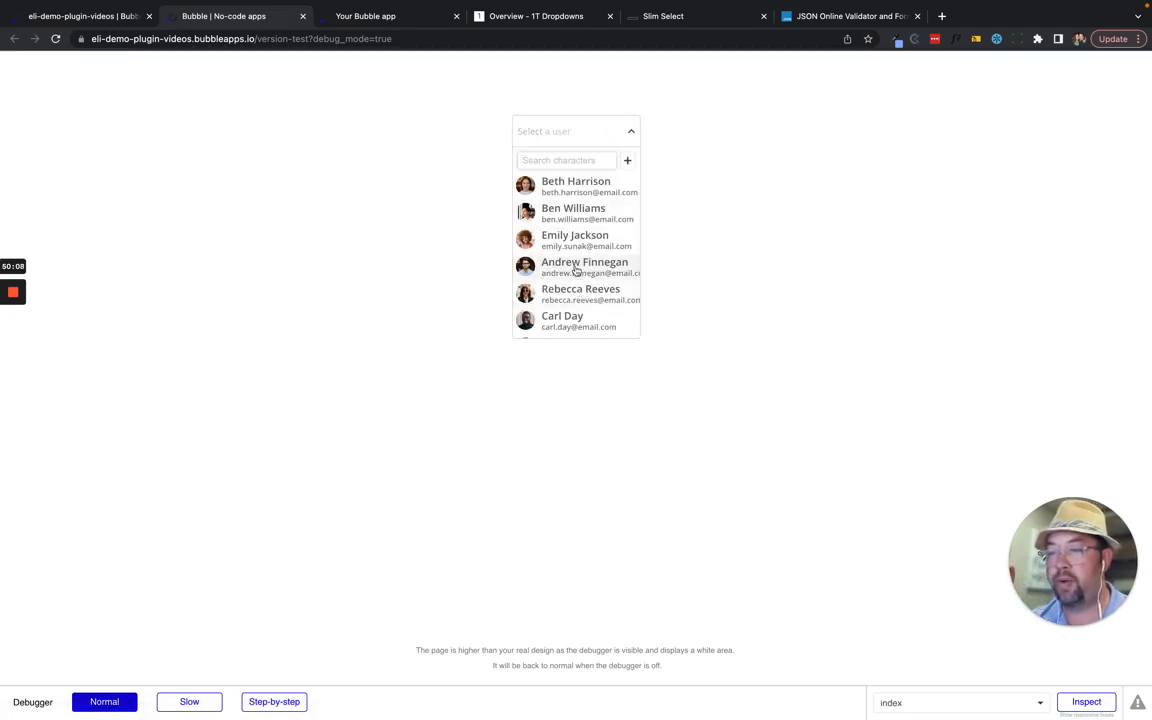
click(576, 265)
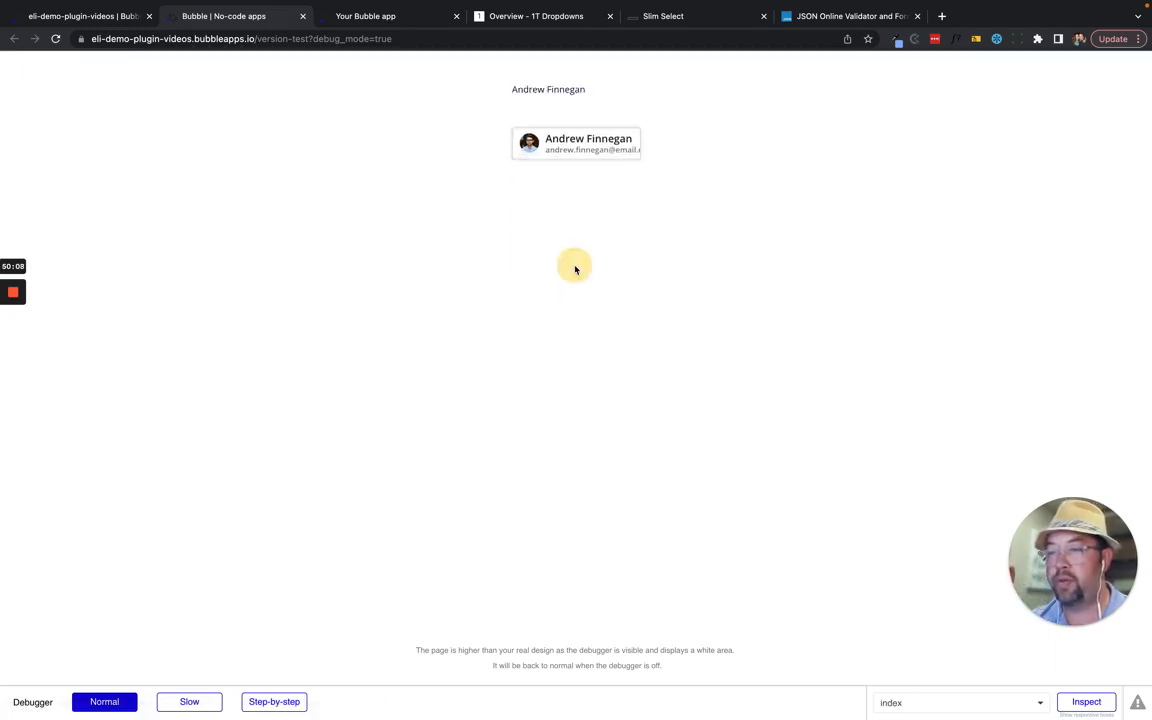
- Test the expanded dropdown's search with three partial user names, clearing the search after each one
click(606, 145)
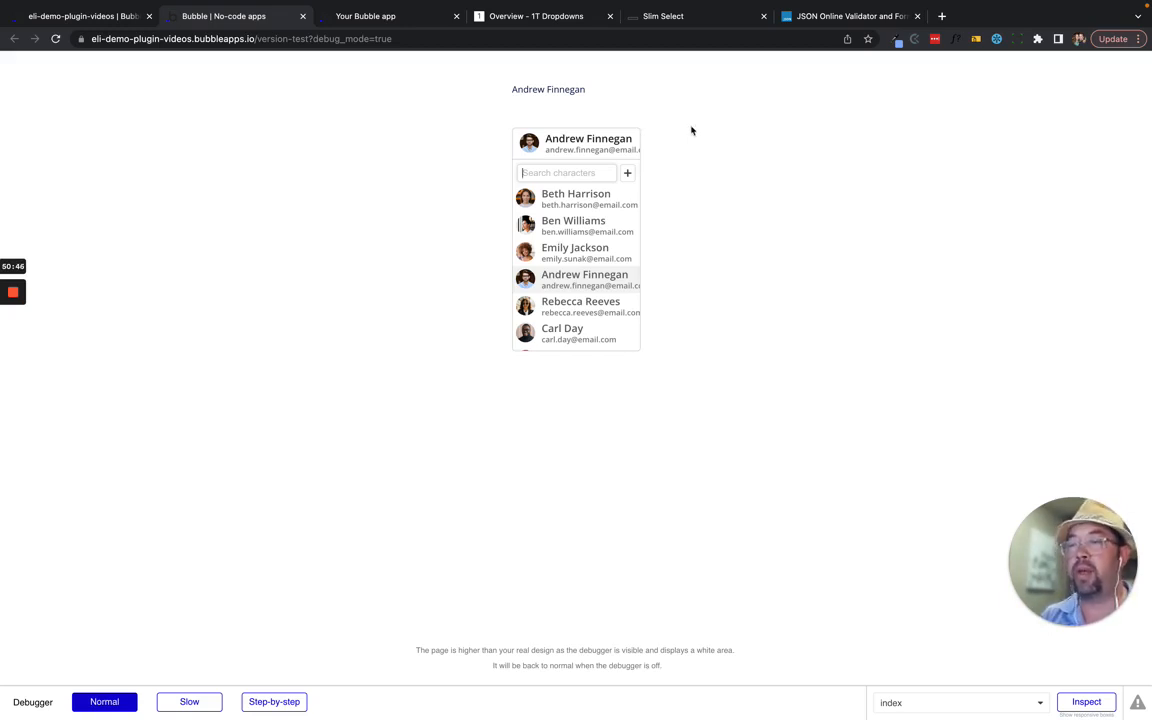
click(576, 170)
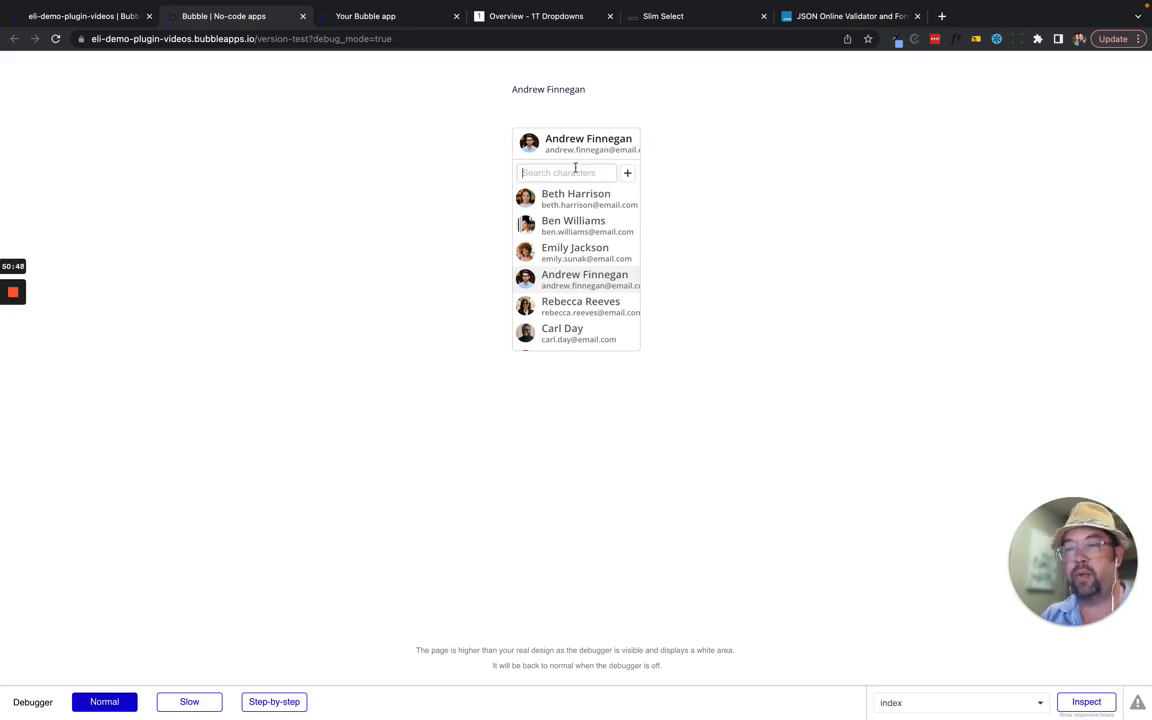
text(harr)
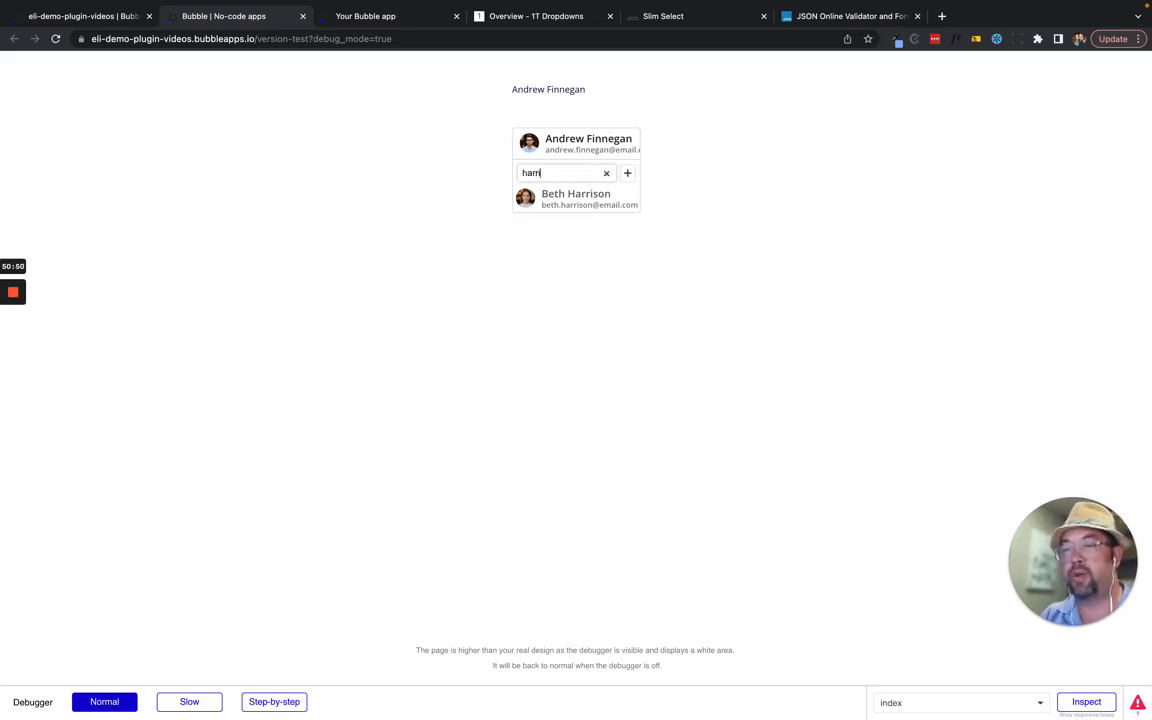
key(BackSpace)
key(BackSpace)
key(BackSpace)
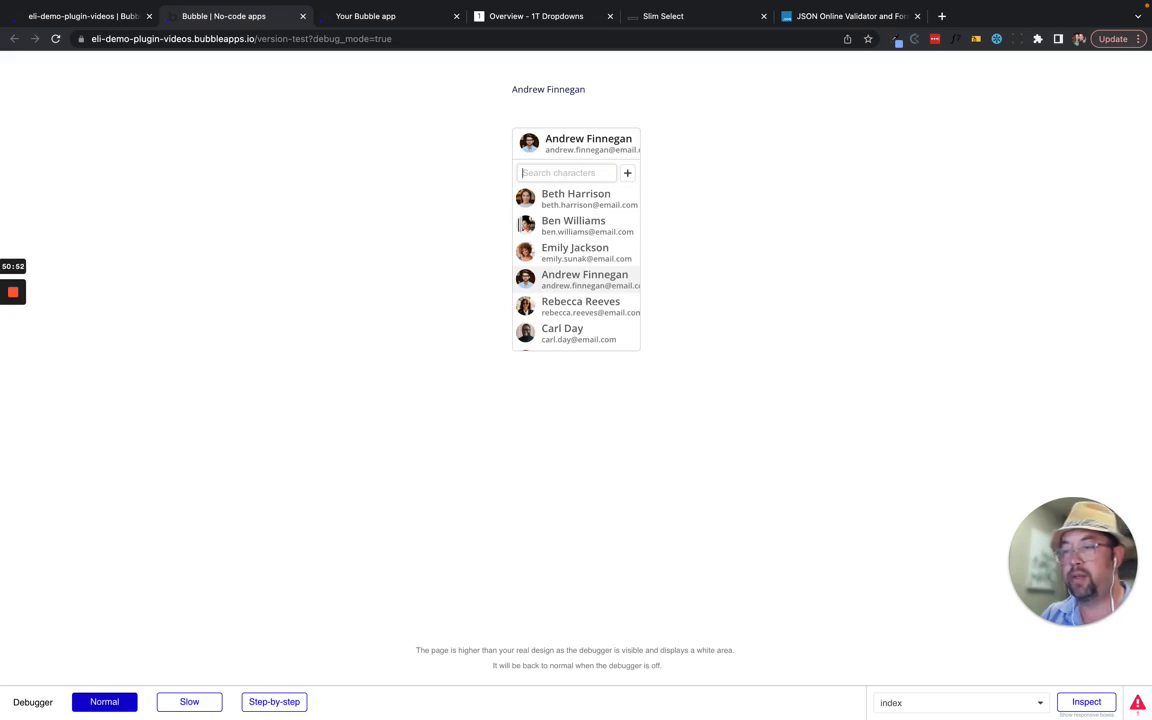
text(reb)
key(BackSpace)
key(BackSpace)
key(BackSpace)
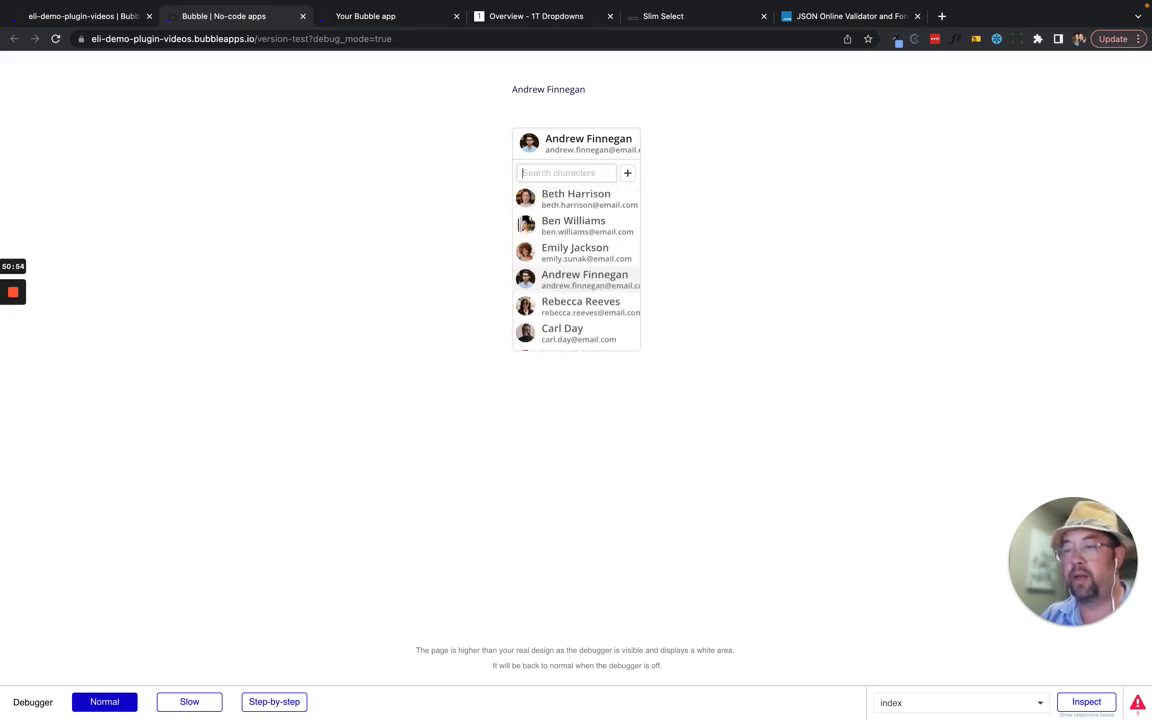
text(arl)
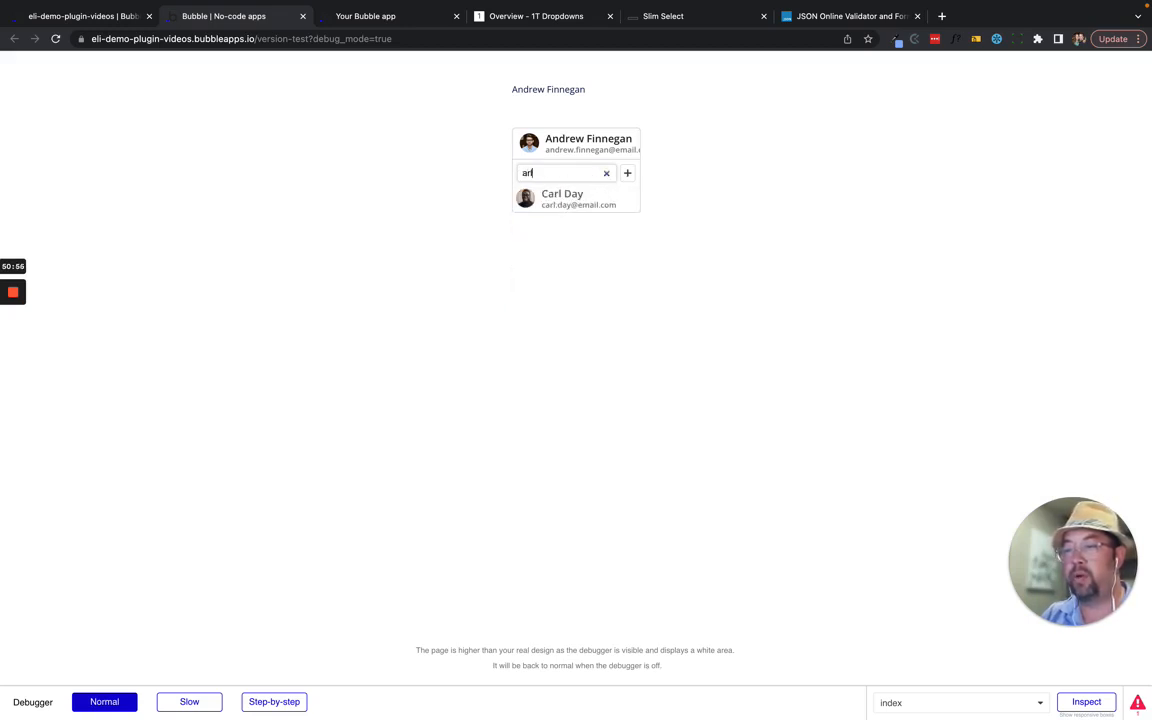
key(BackSpace)
key(BackSpace)
key(BackSpace)
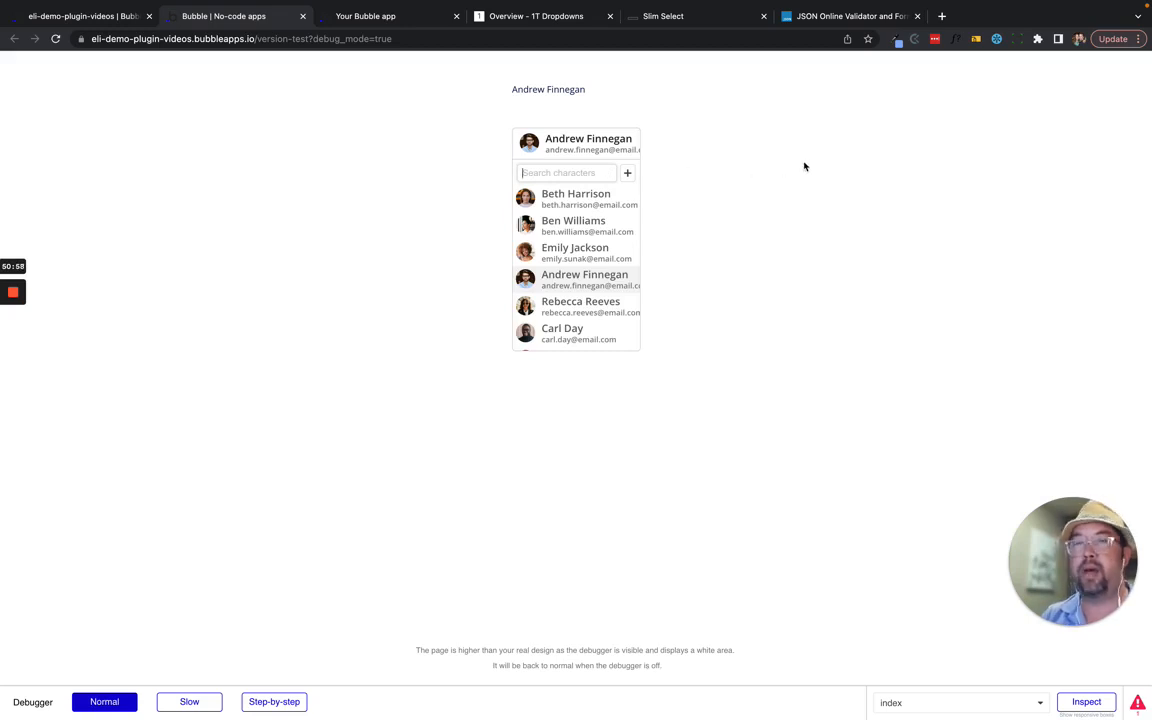